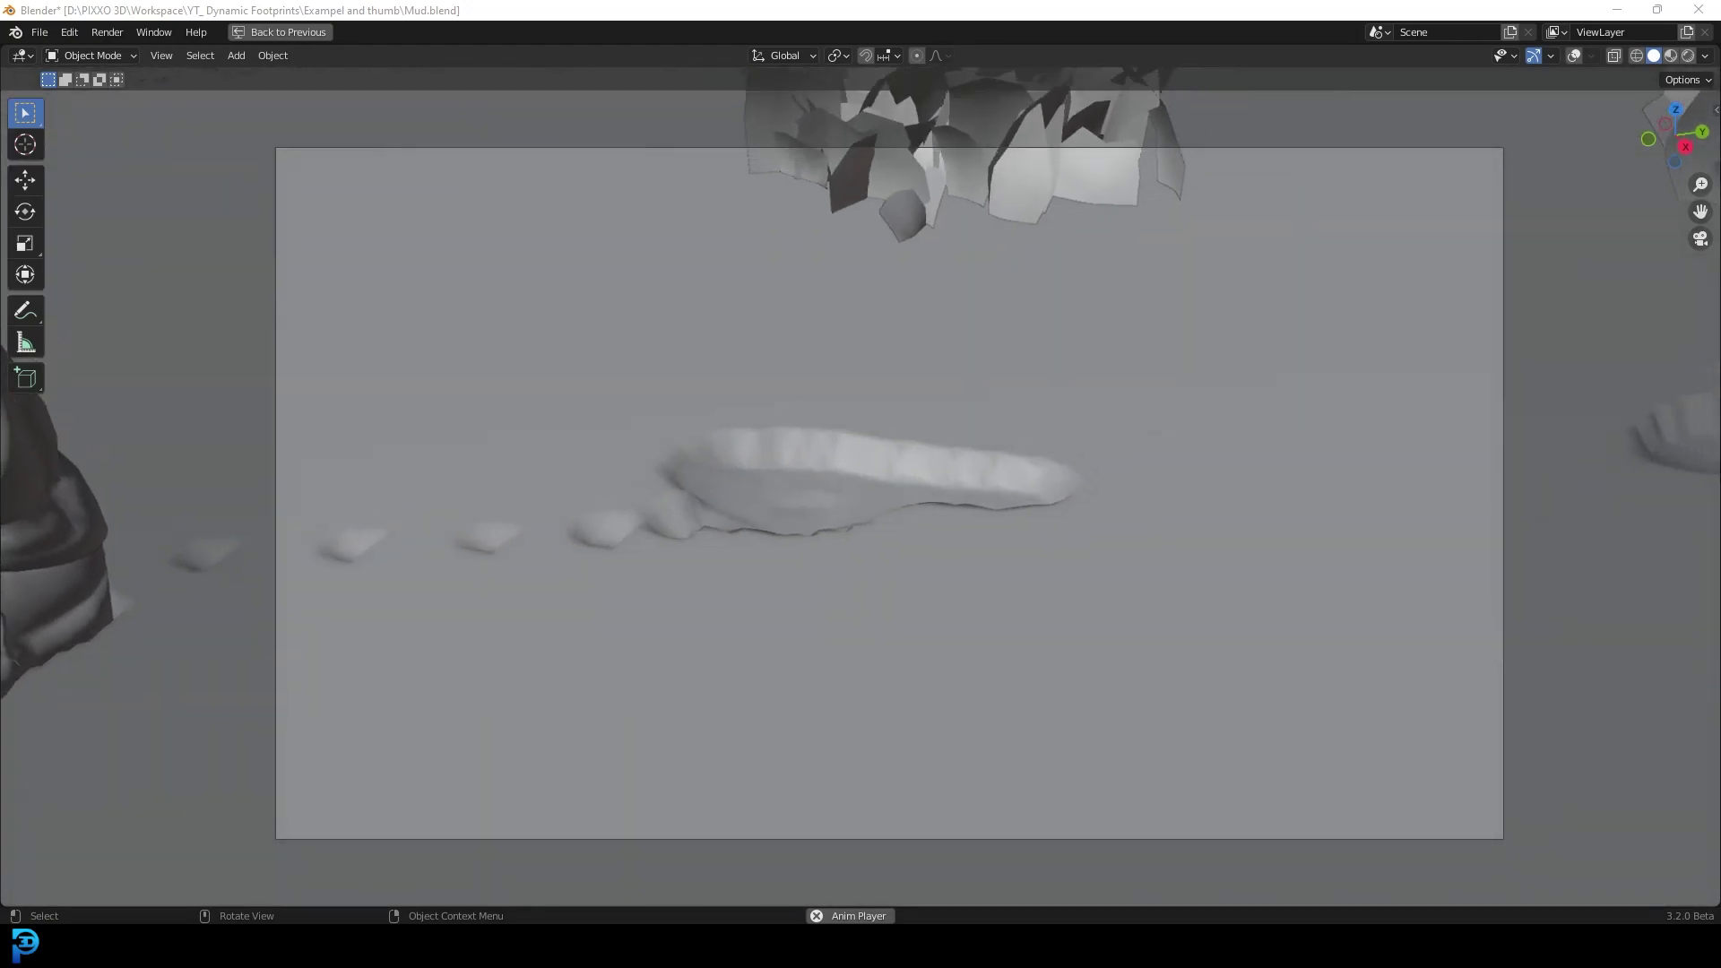
Examine the mud footprint example scene, playing the walk animation and viewing the shoes pressing into the ground from several angles
middle_drag(1255, 582, 903, 488)
scroll(904, 487, up, 4)
key(space)
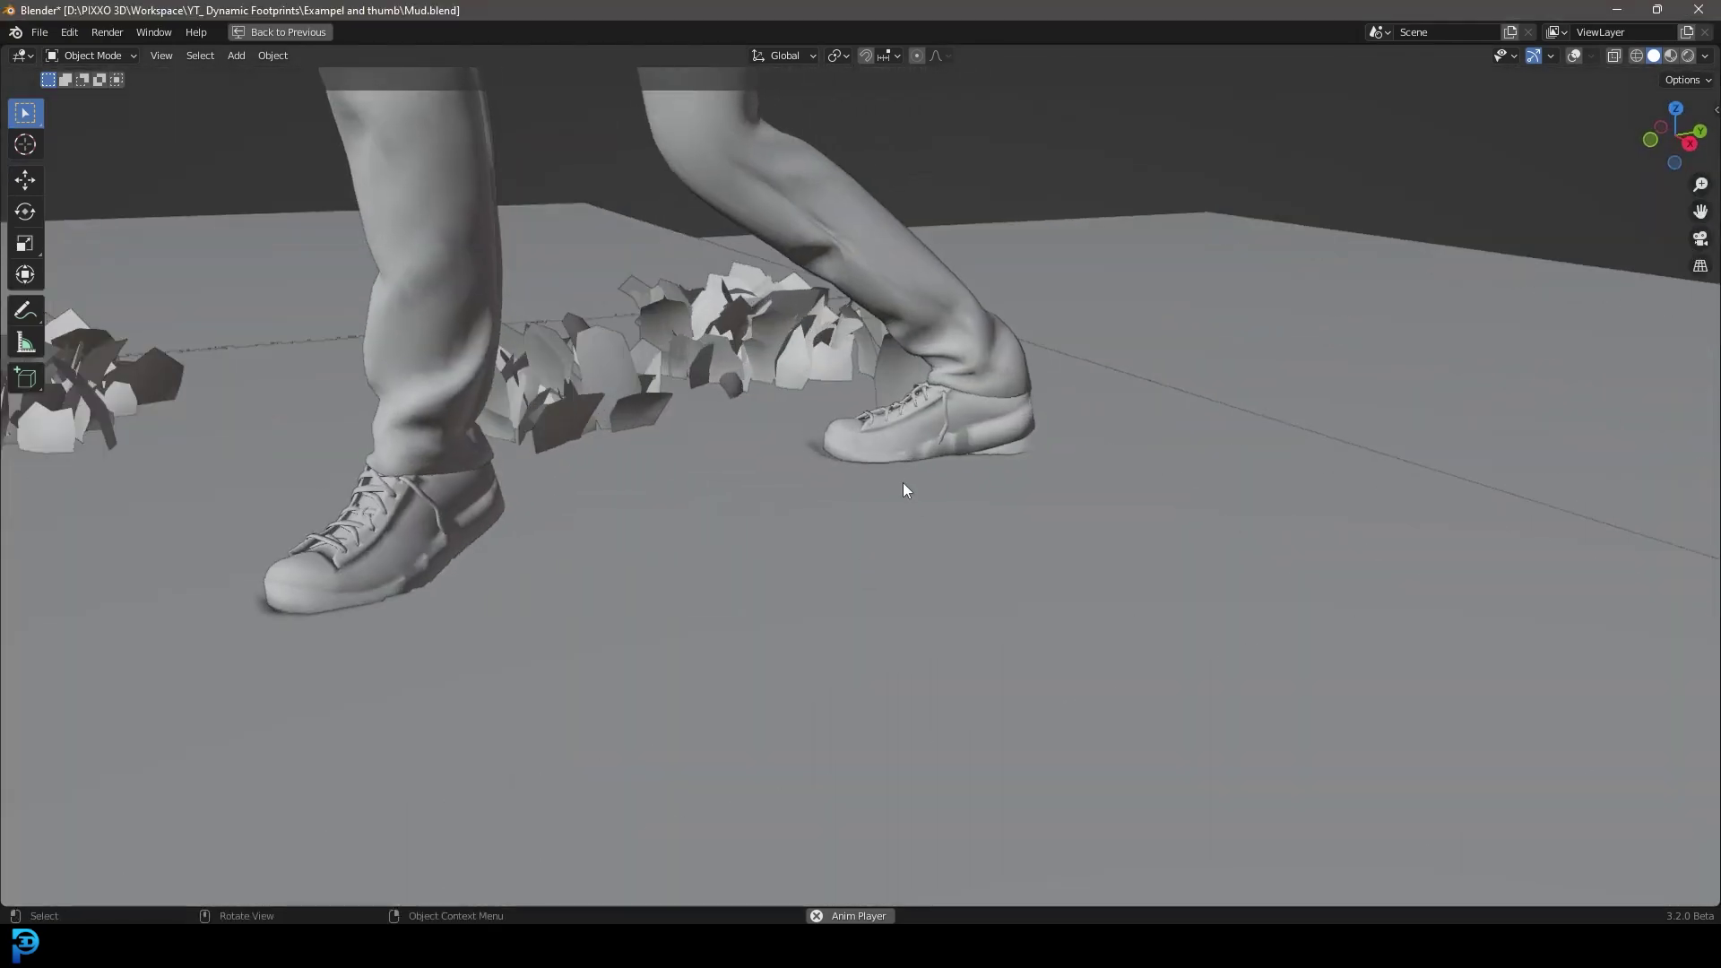
scroll(932, 437, up, 1)
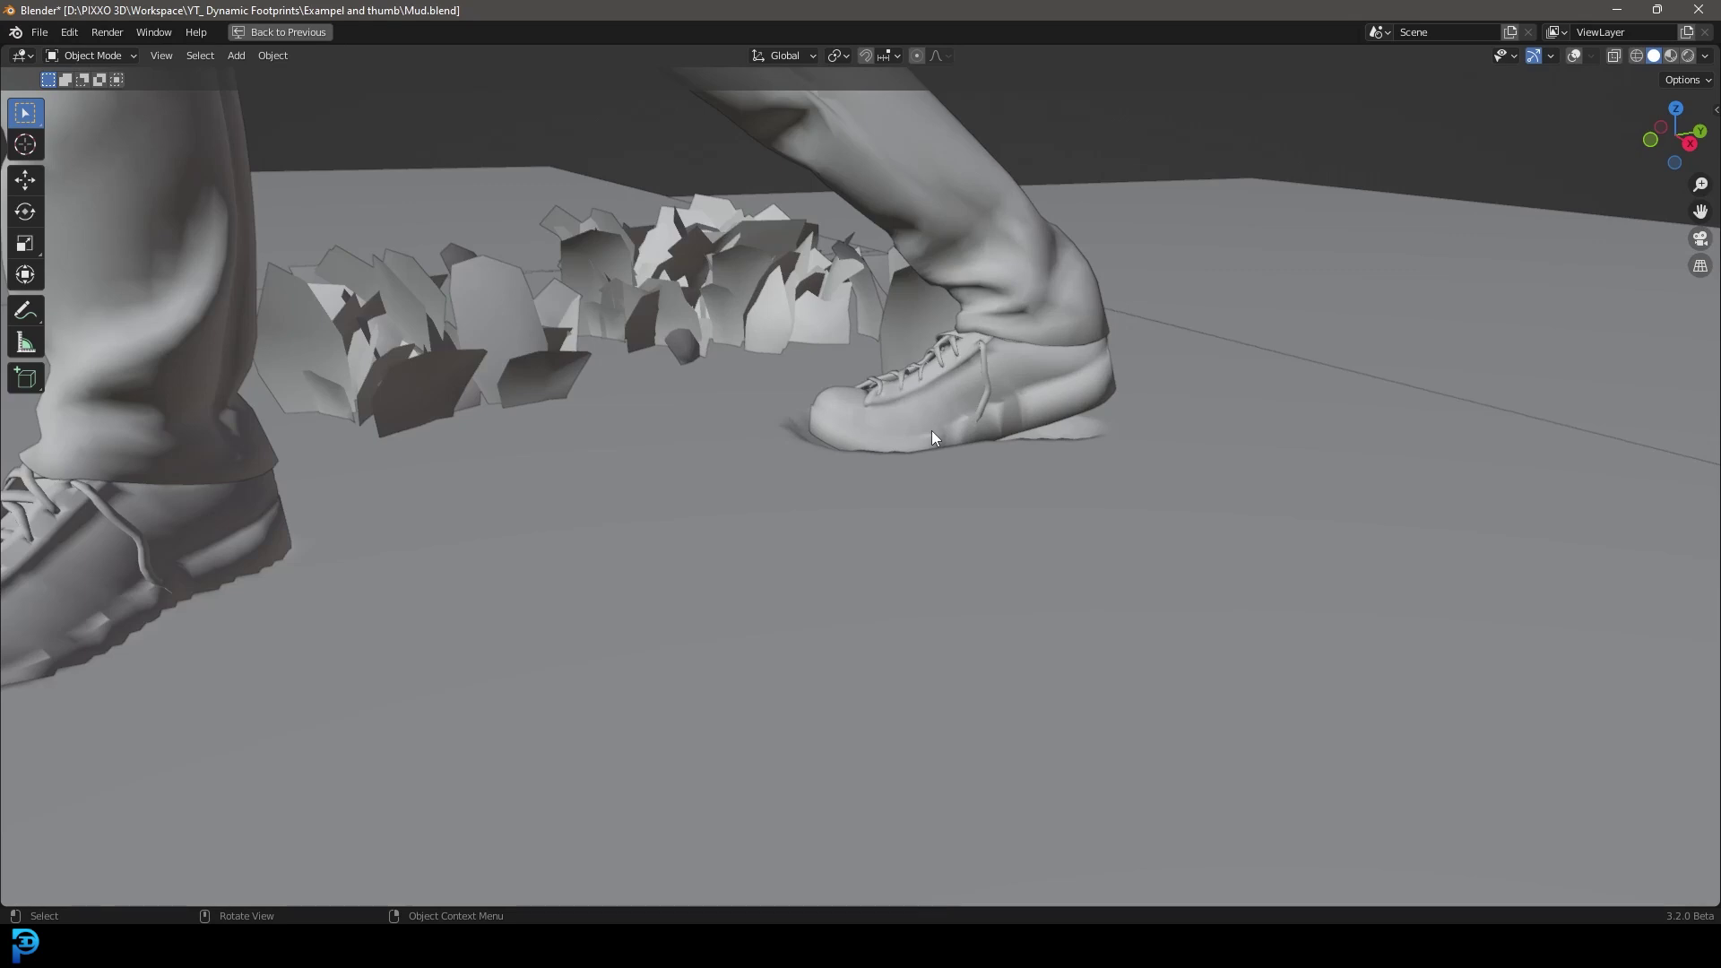
scroll(862, 450, down, 2)
key(ctrl+space)
scroll(788, 471, down, 3)
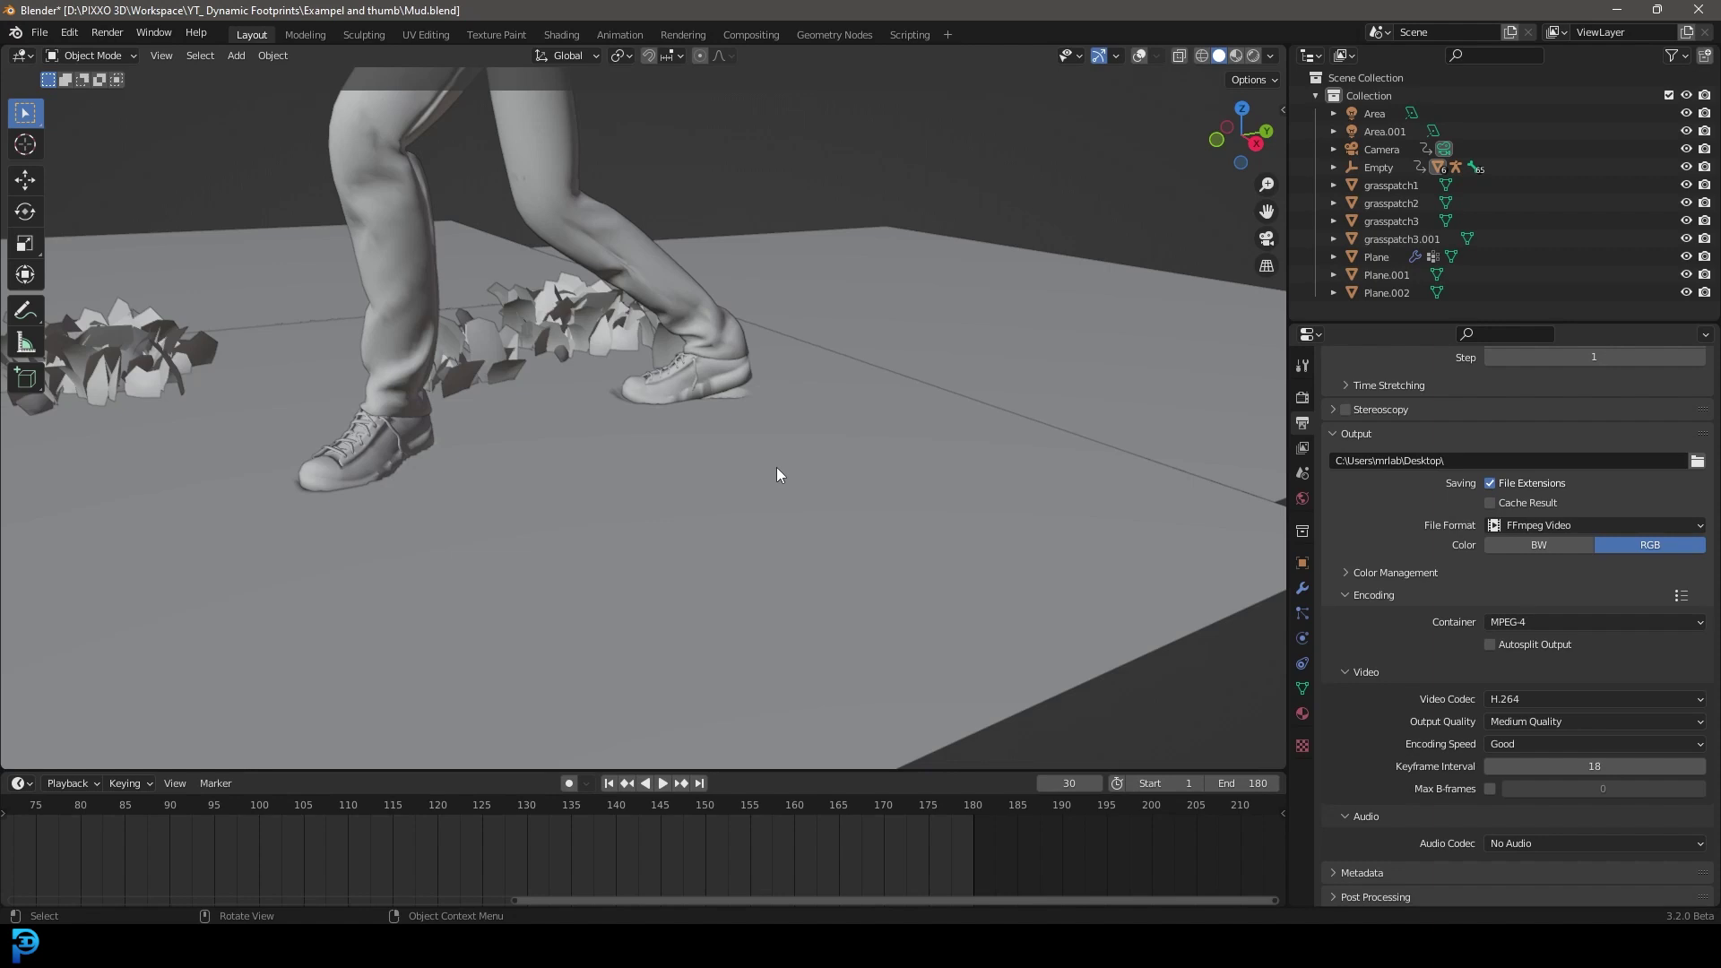
middle_drag(776, 466, 647, 405)
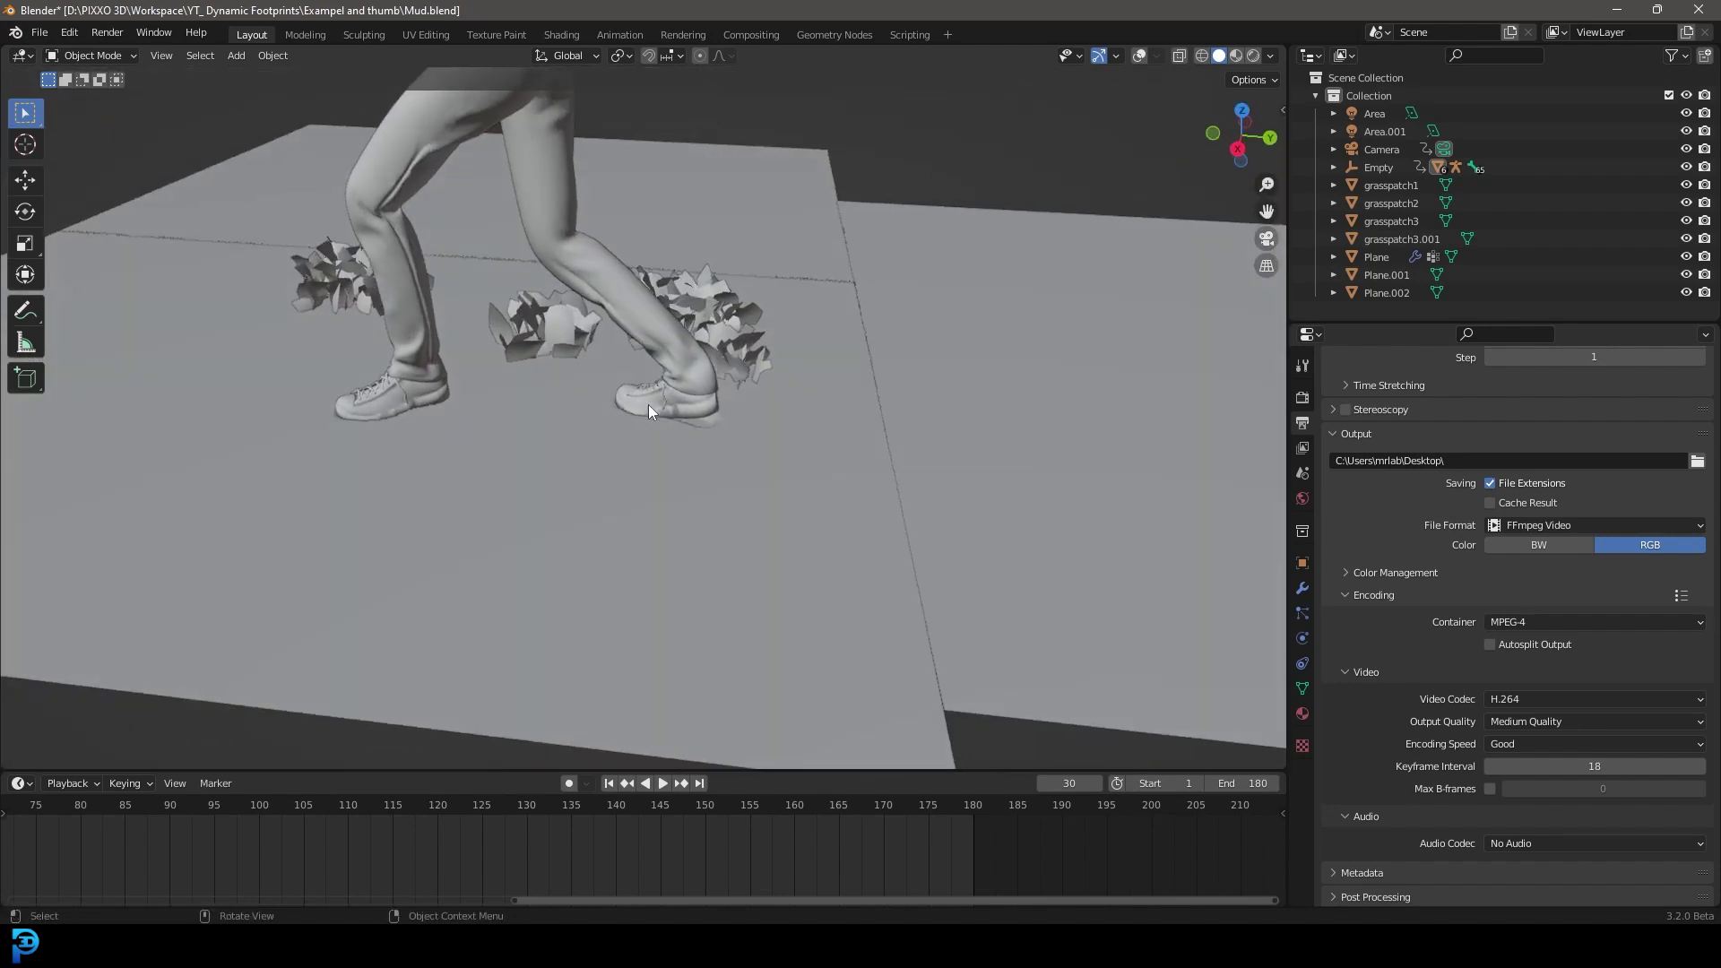
scroll(652, 414, up, 2)
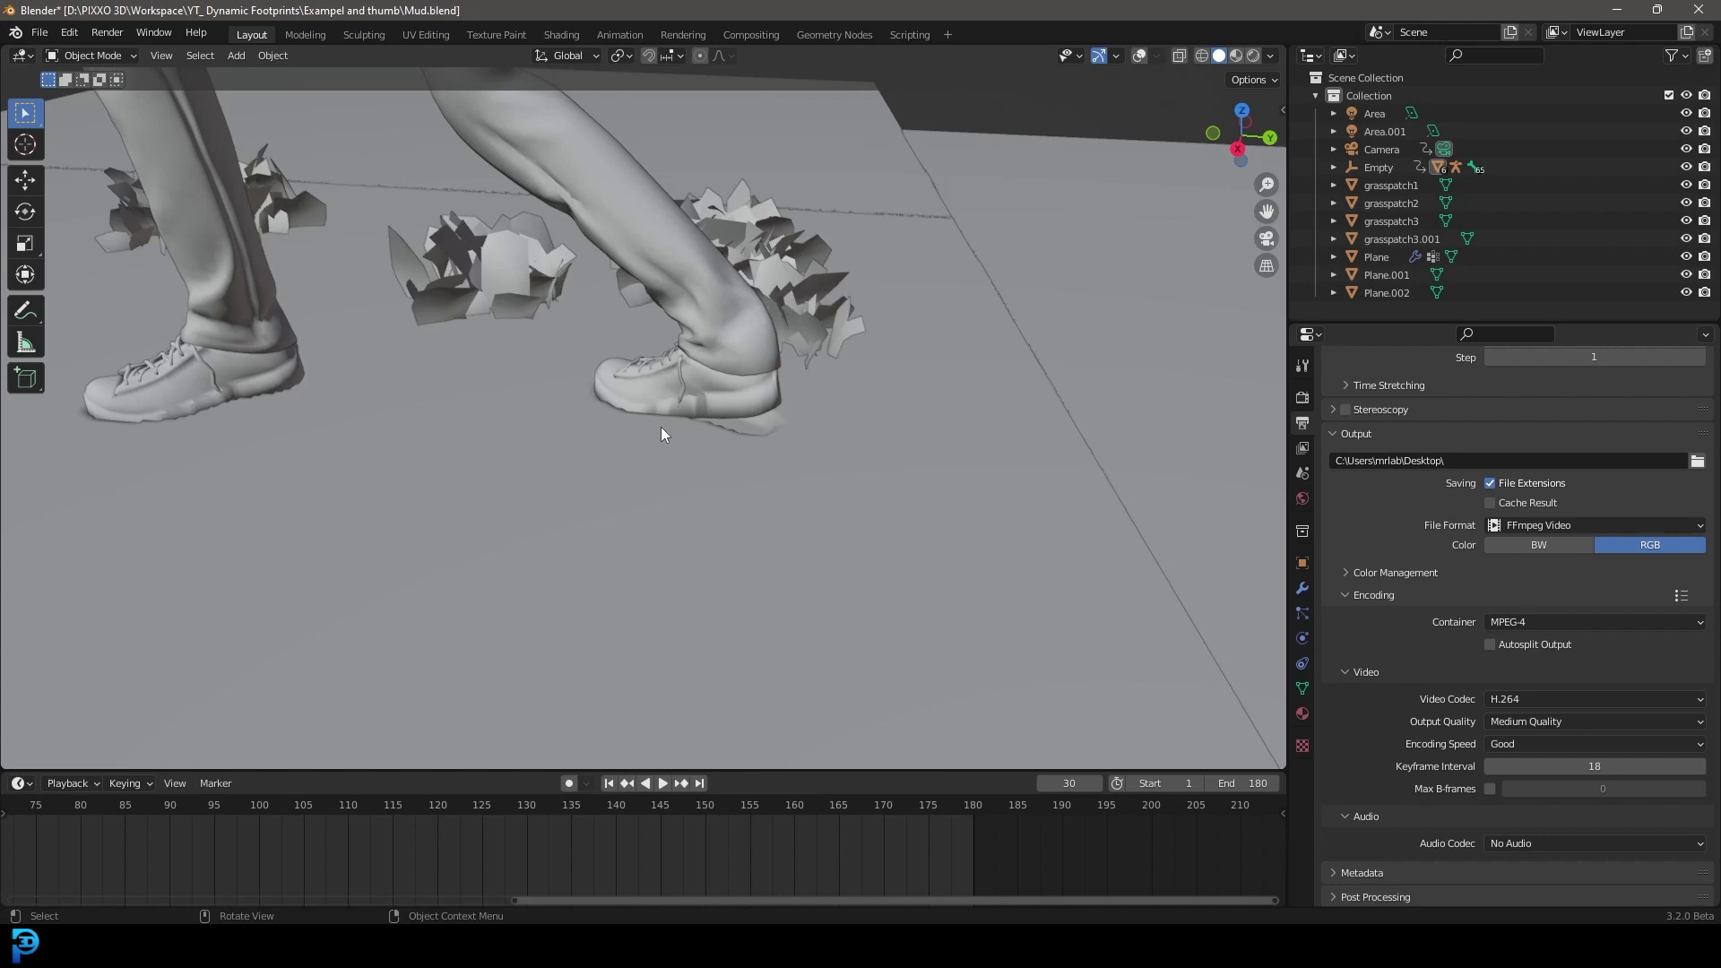
key(KP_0)
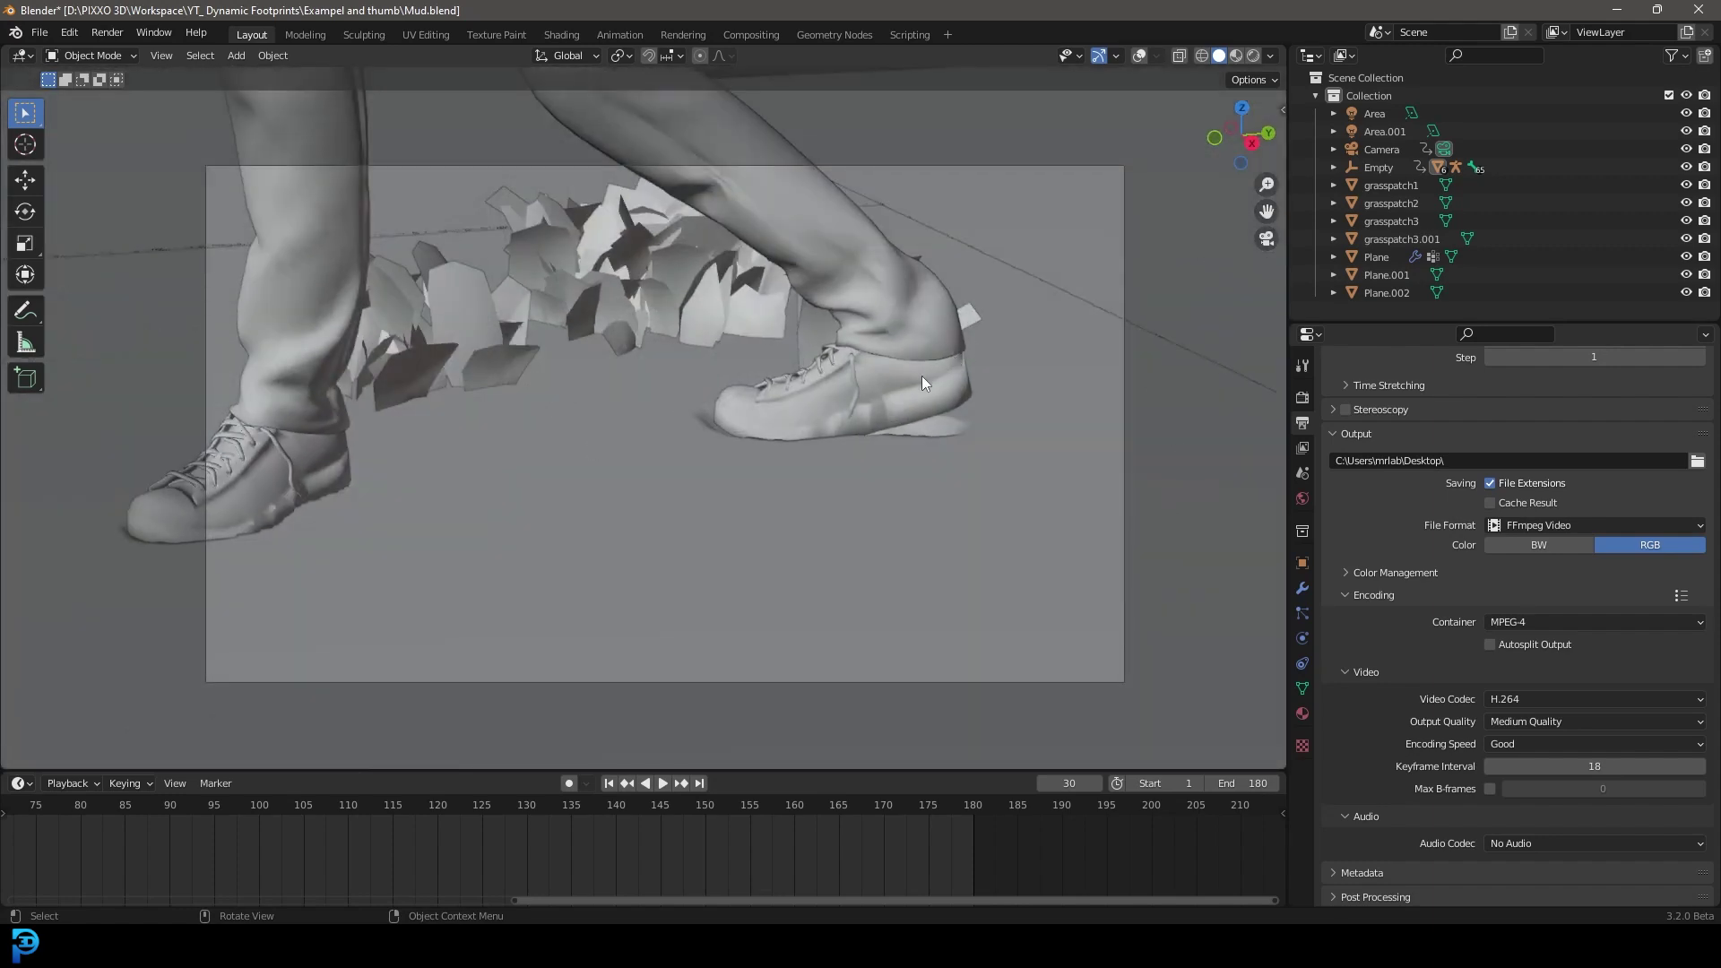
key(shift+Left)
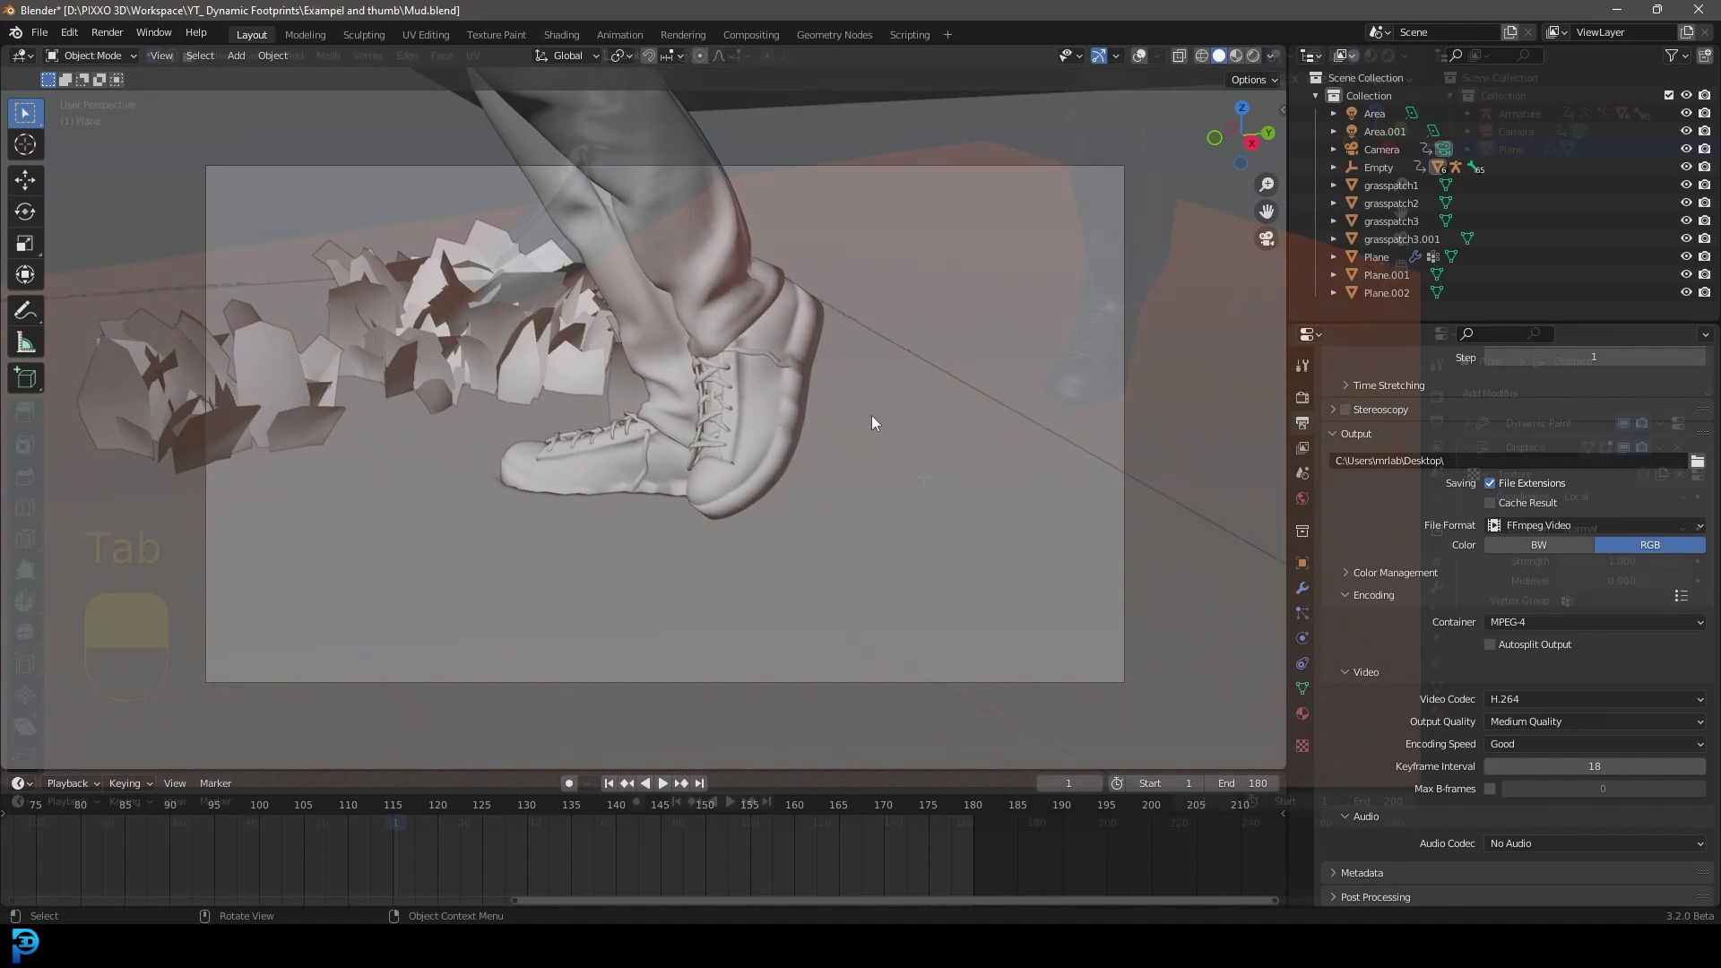
Inspect the ground plane's mesh density and look at the walking legs through the scene camera
key(Tab)
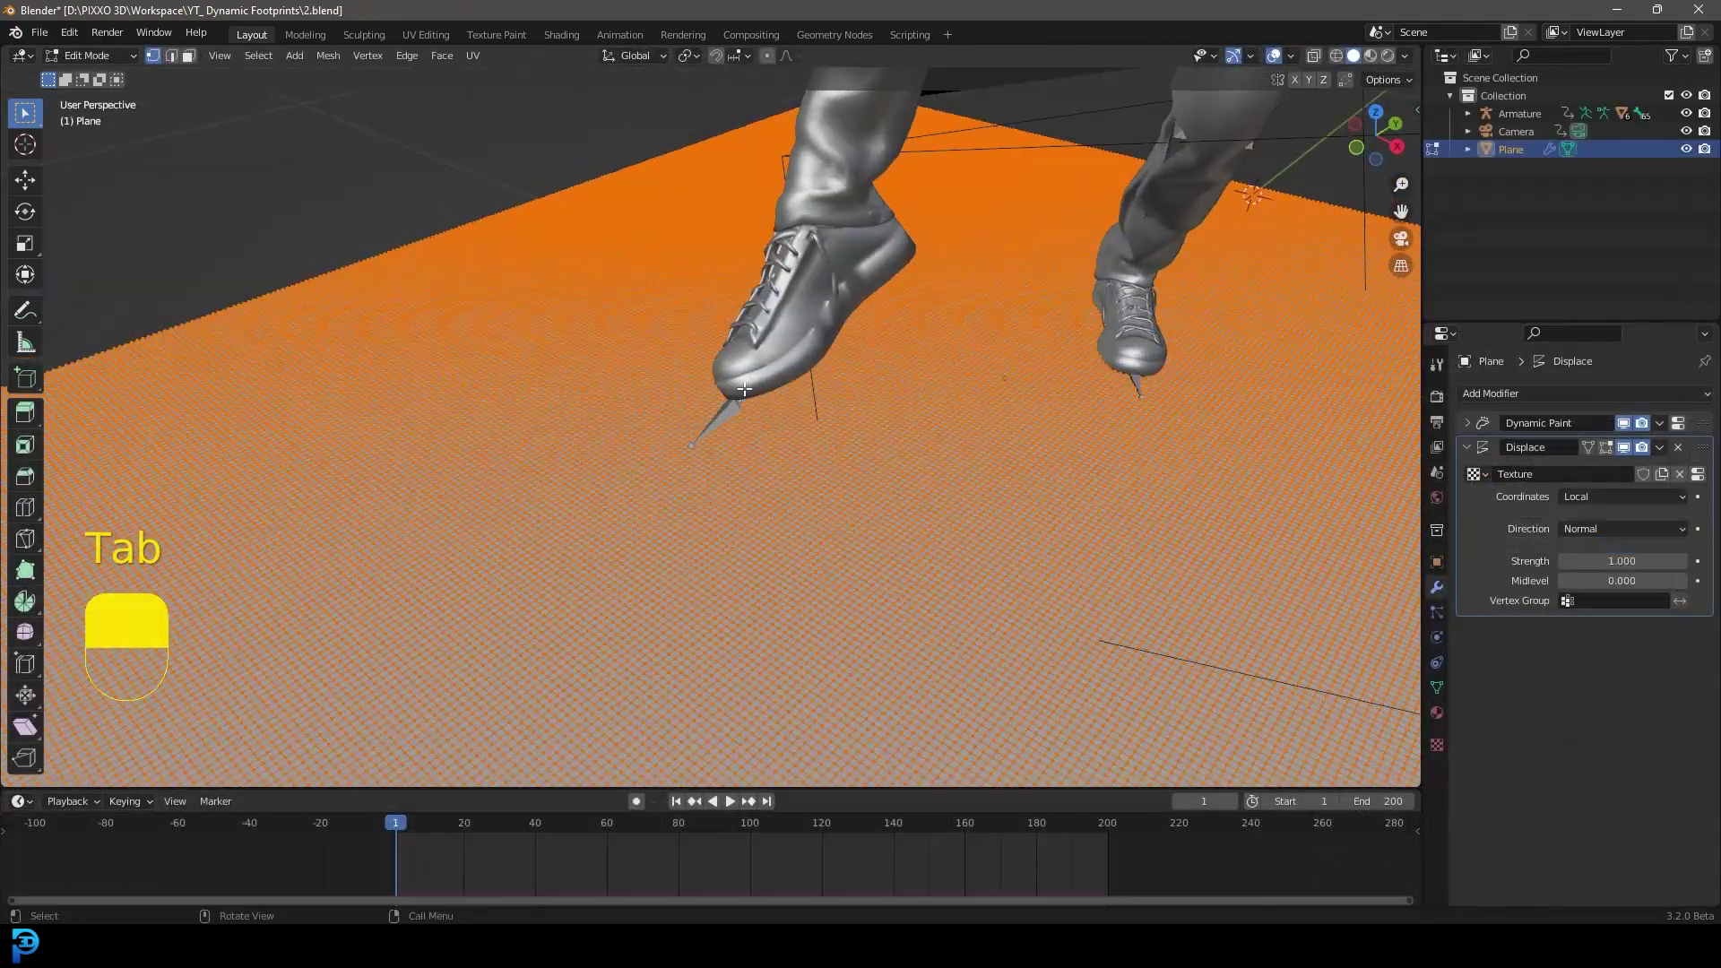
key(Tab)
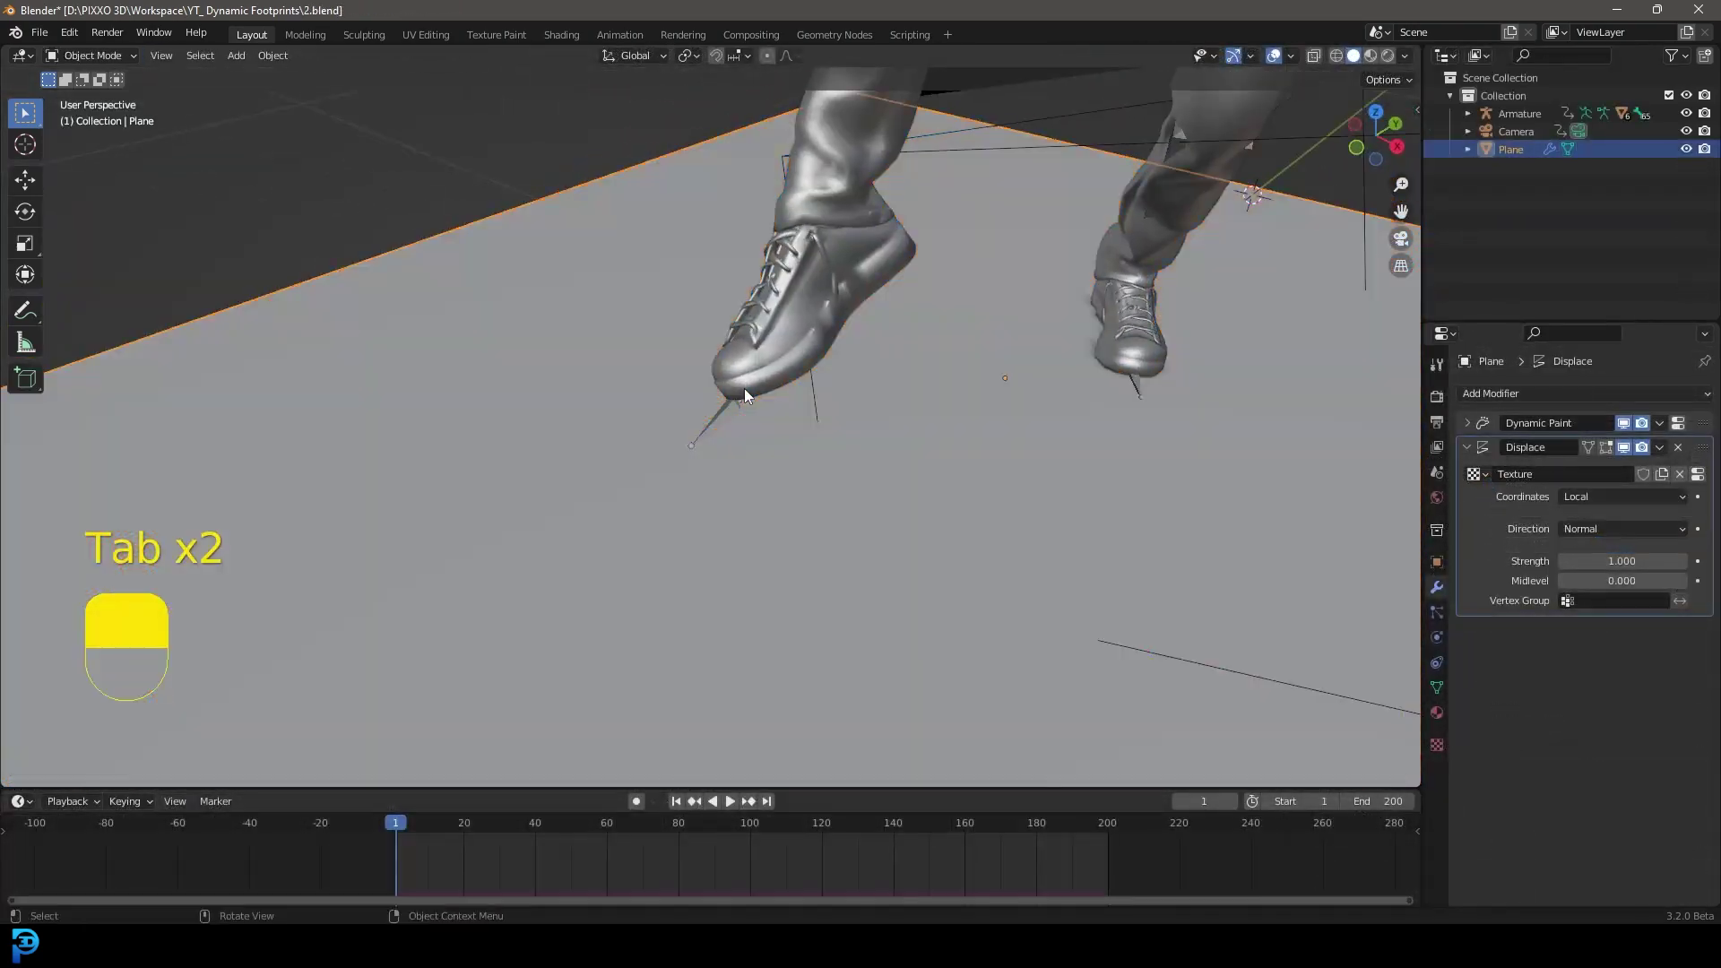
key(KP_0)
scroll(761, 392, down, 1)
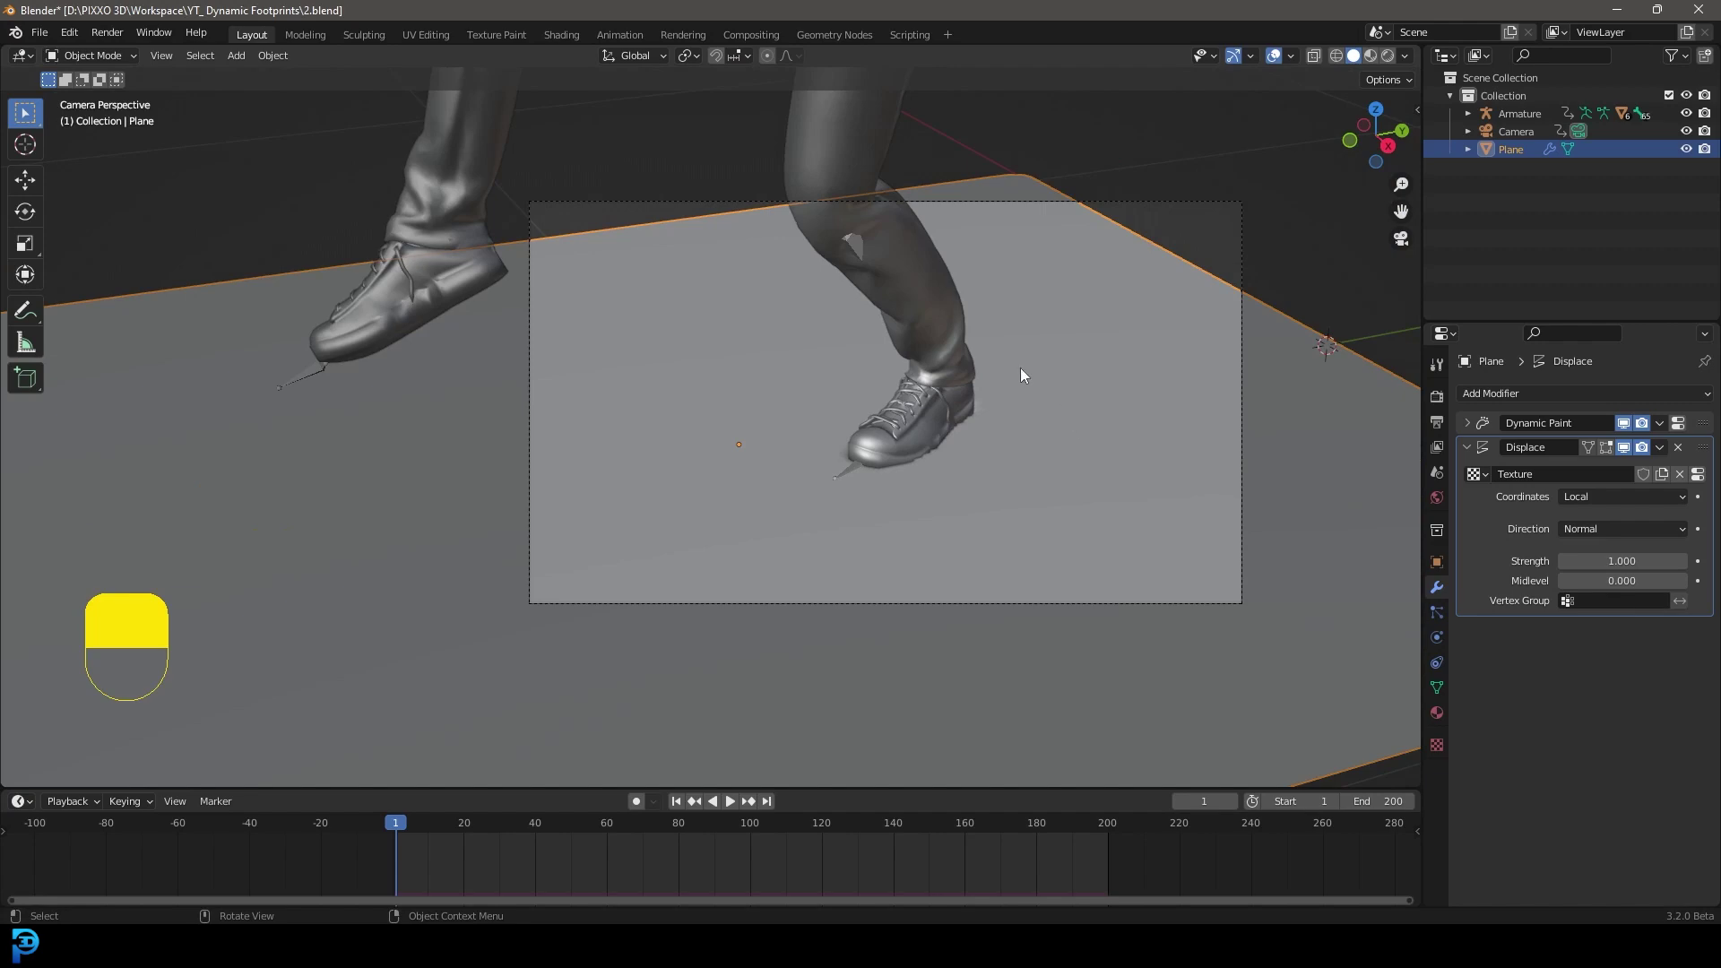
scroll(1367, 397, down, 2)
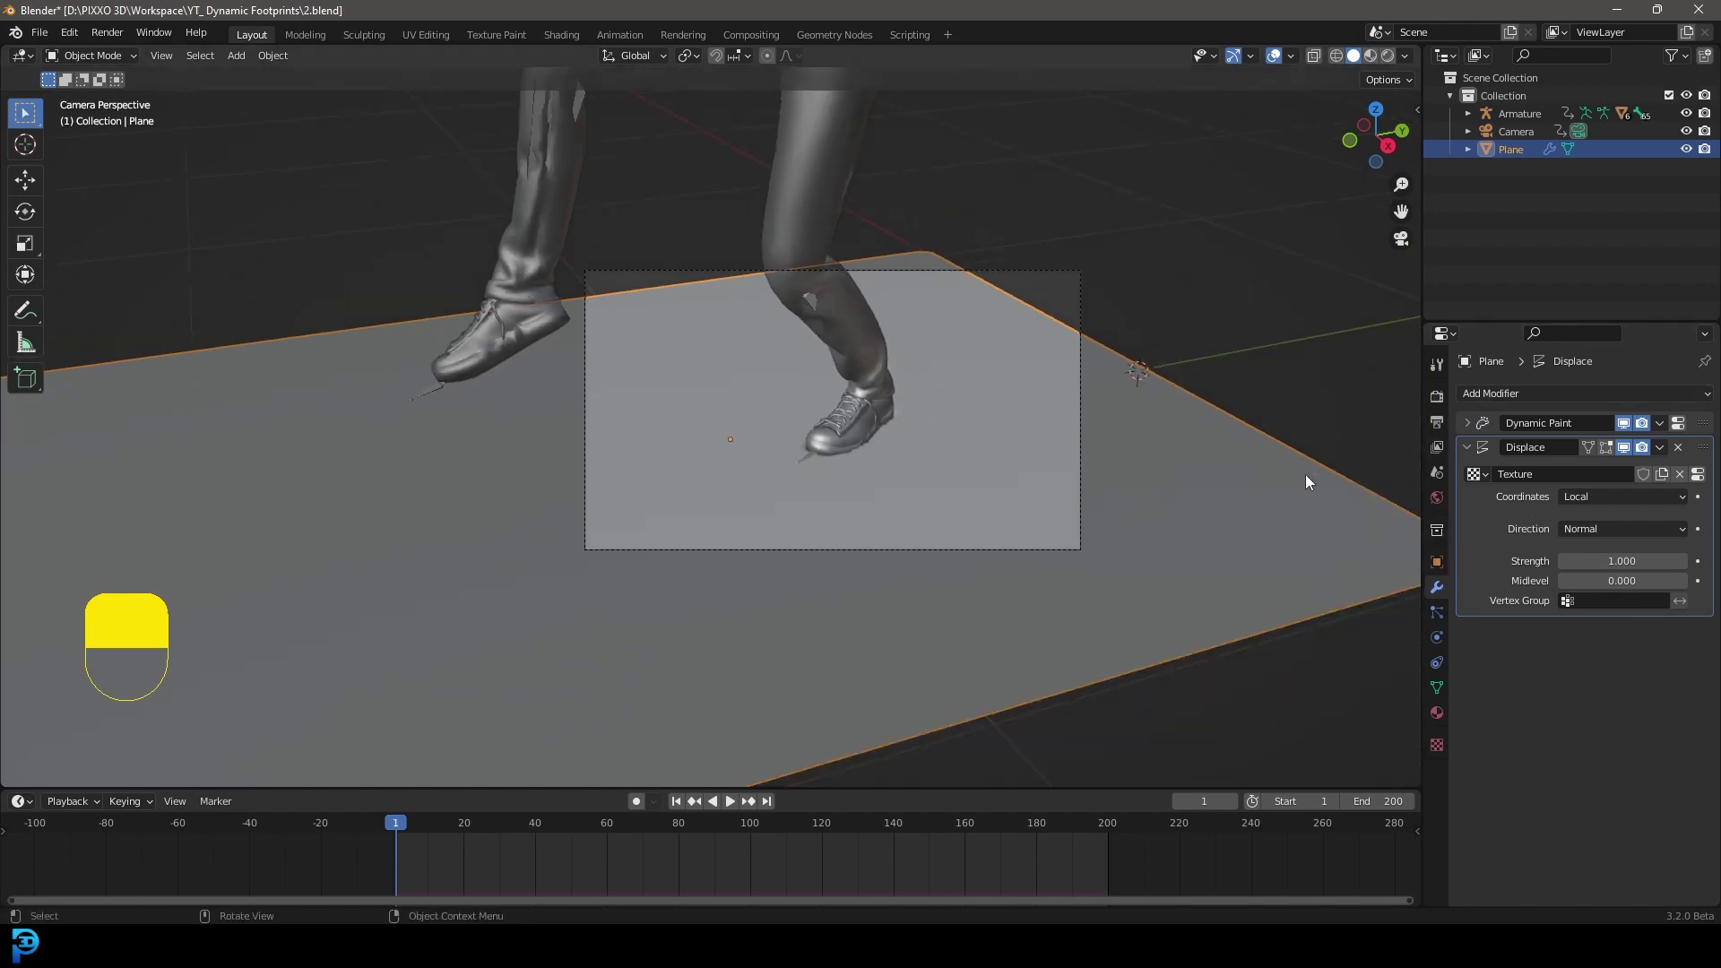
scroll(1304, 481, up, 2)
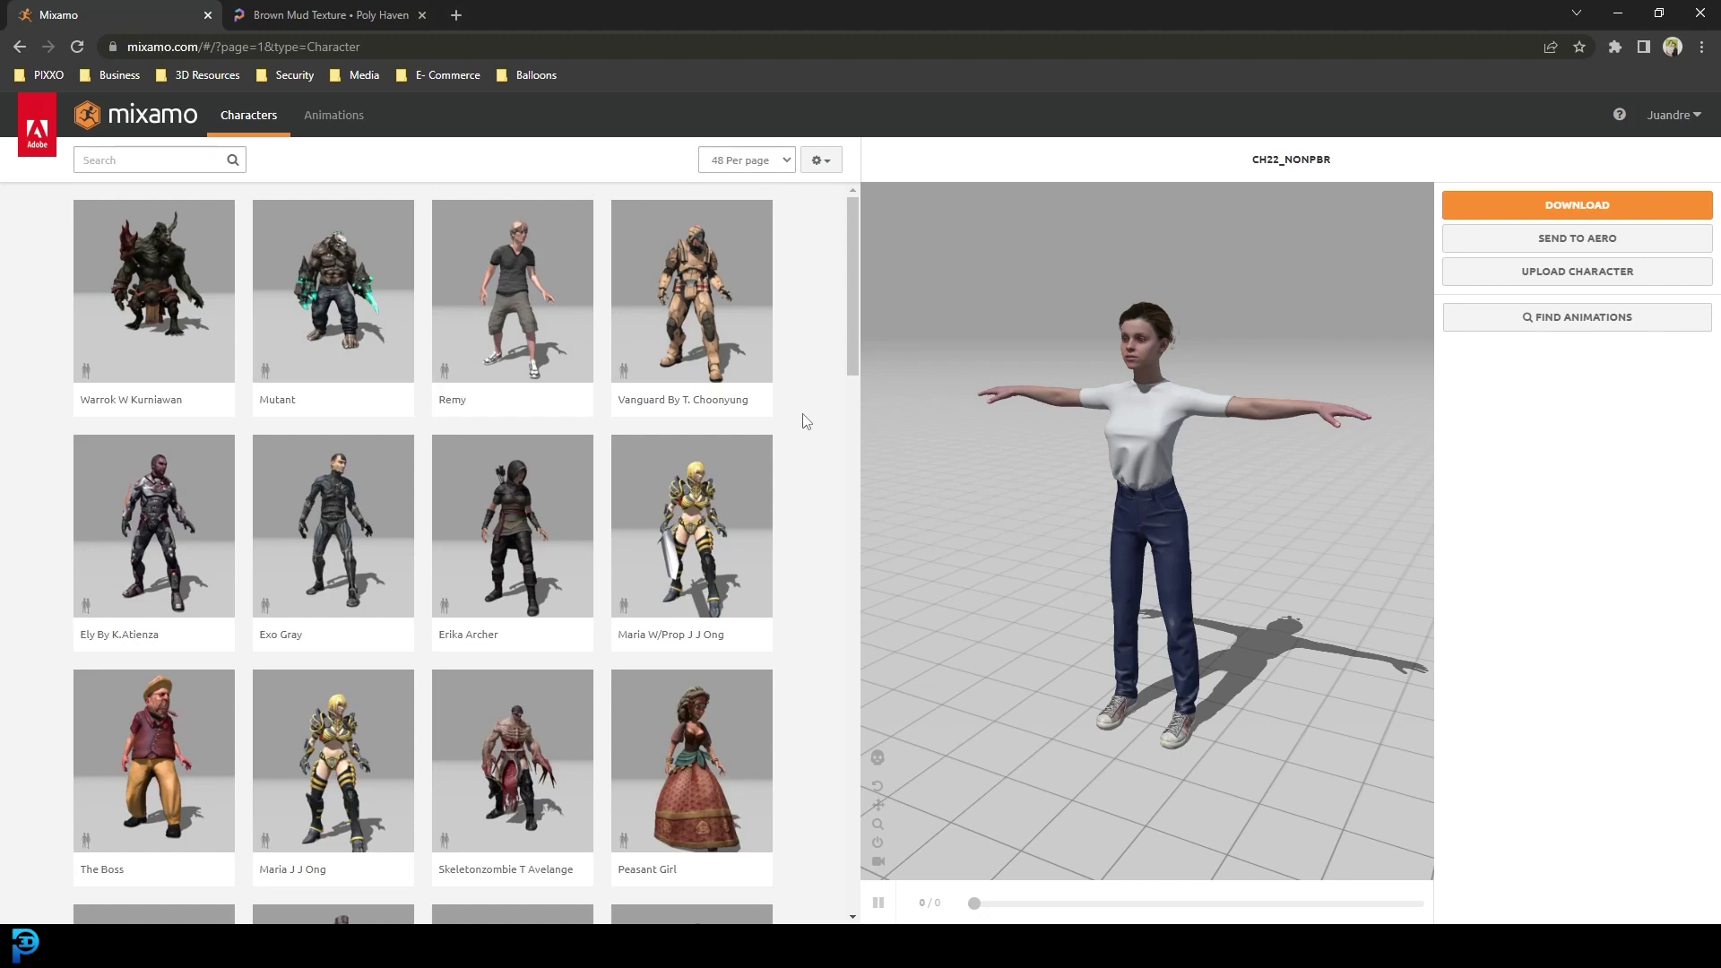
Switch to Mixamo and browse the character library around the Megan character
drag(1100, 438, 1175, 479)
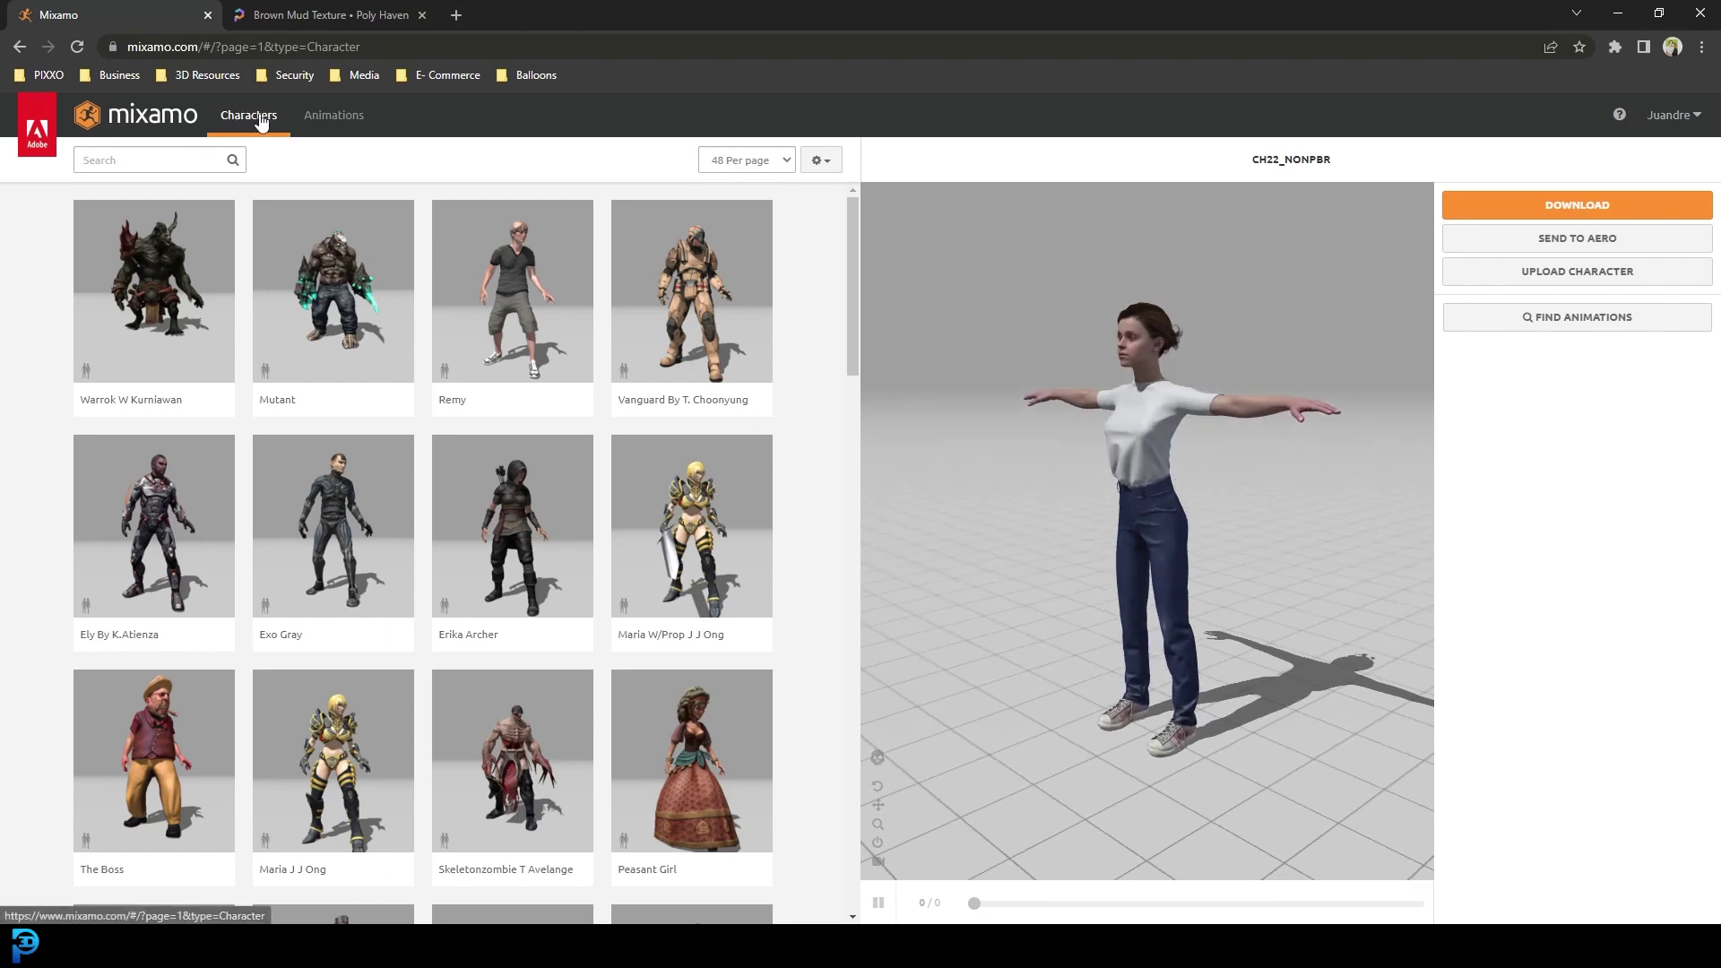
scroll(395, 395, down, 10)
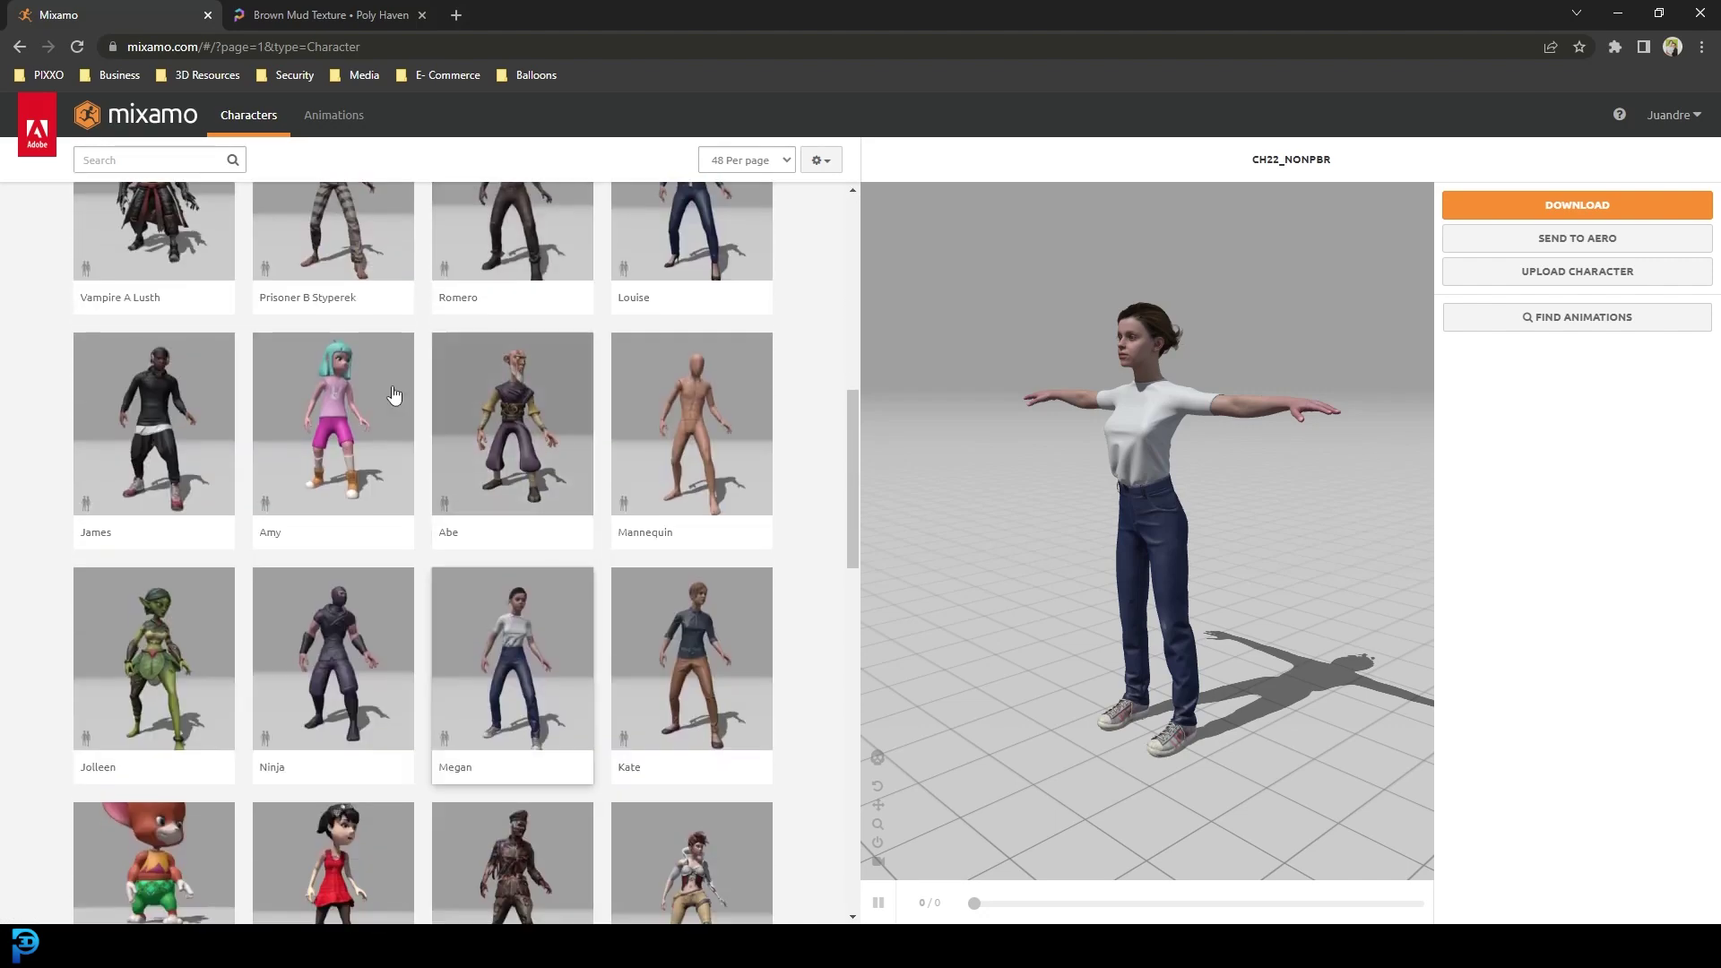
scroll(627, 627, down, 2)
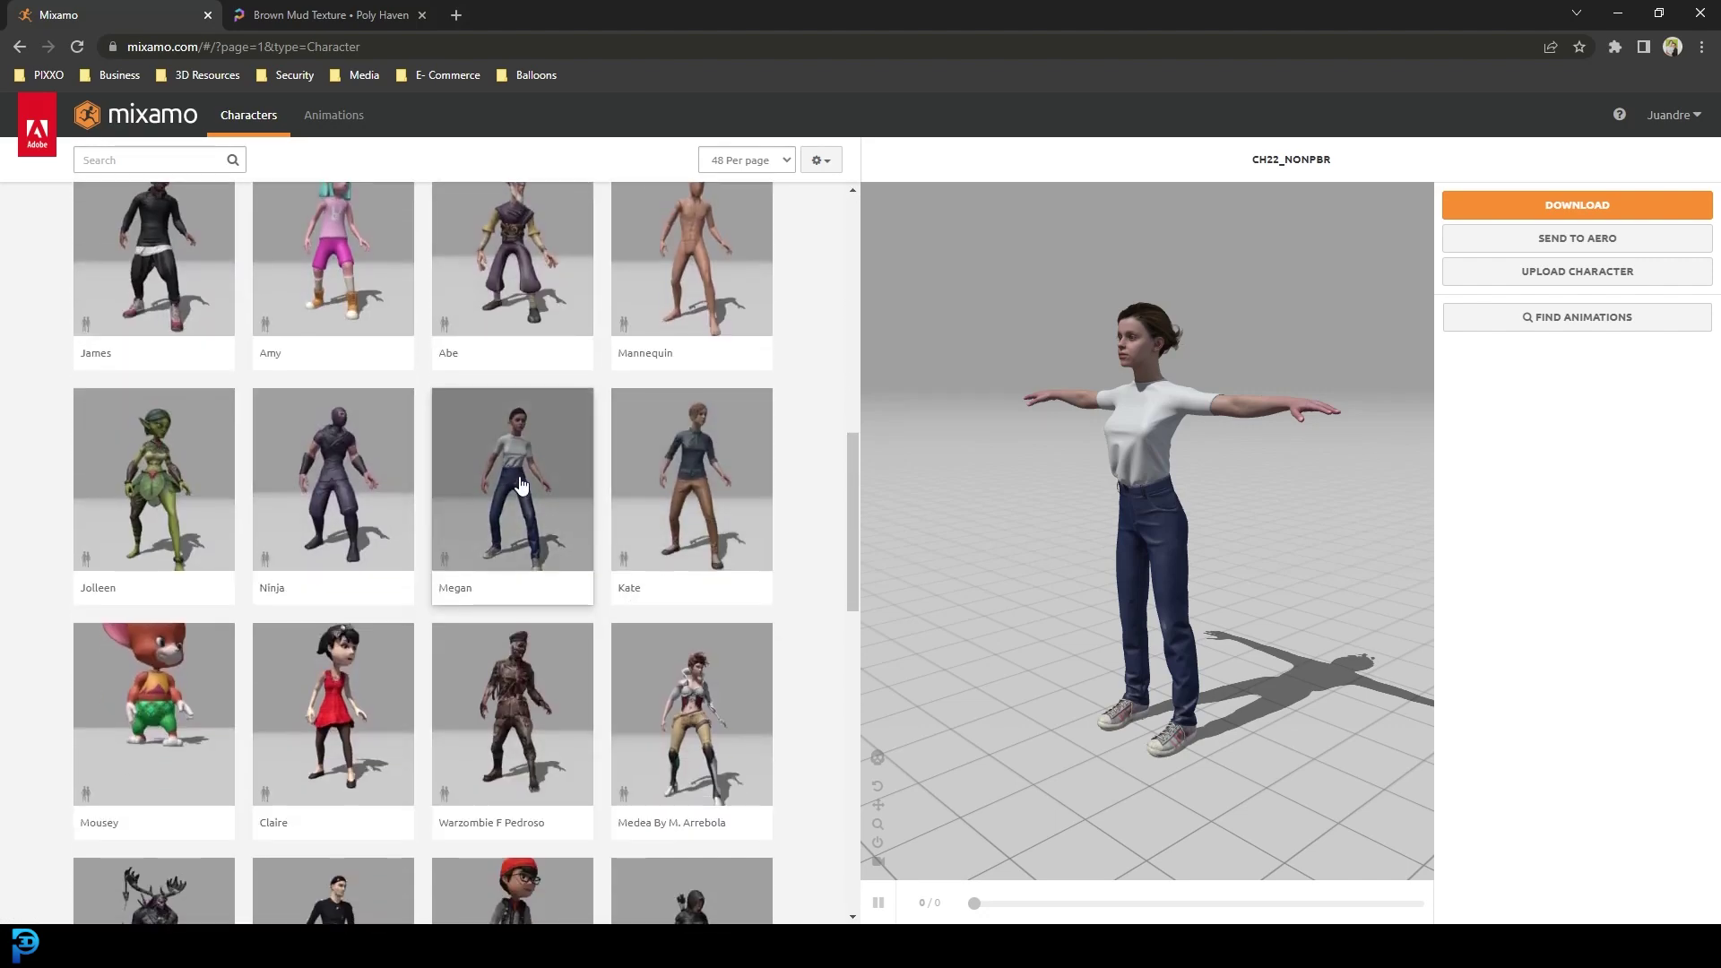
scroll(557, 741, down, 6)
scroll(538, 569, up, 4)
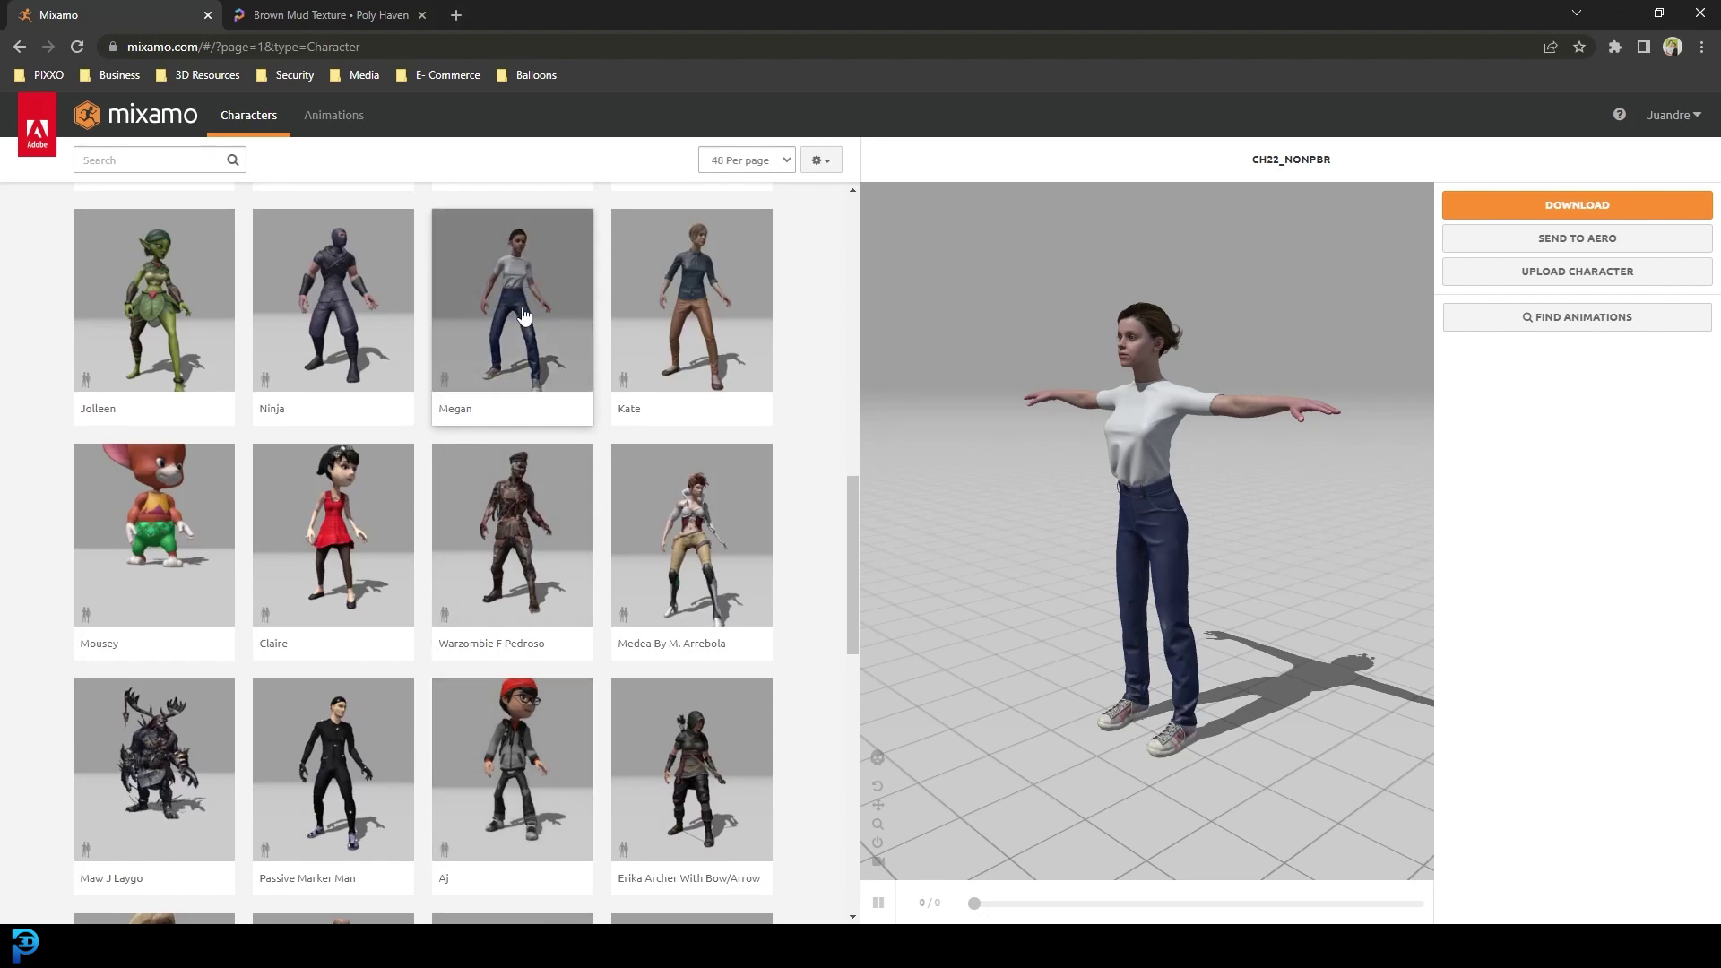
Search the Mixamo animation library for "walk"
click(332, 119)
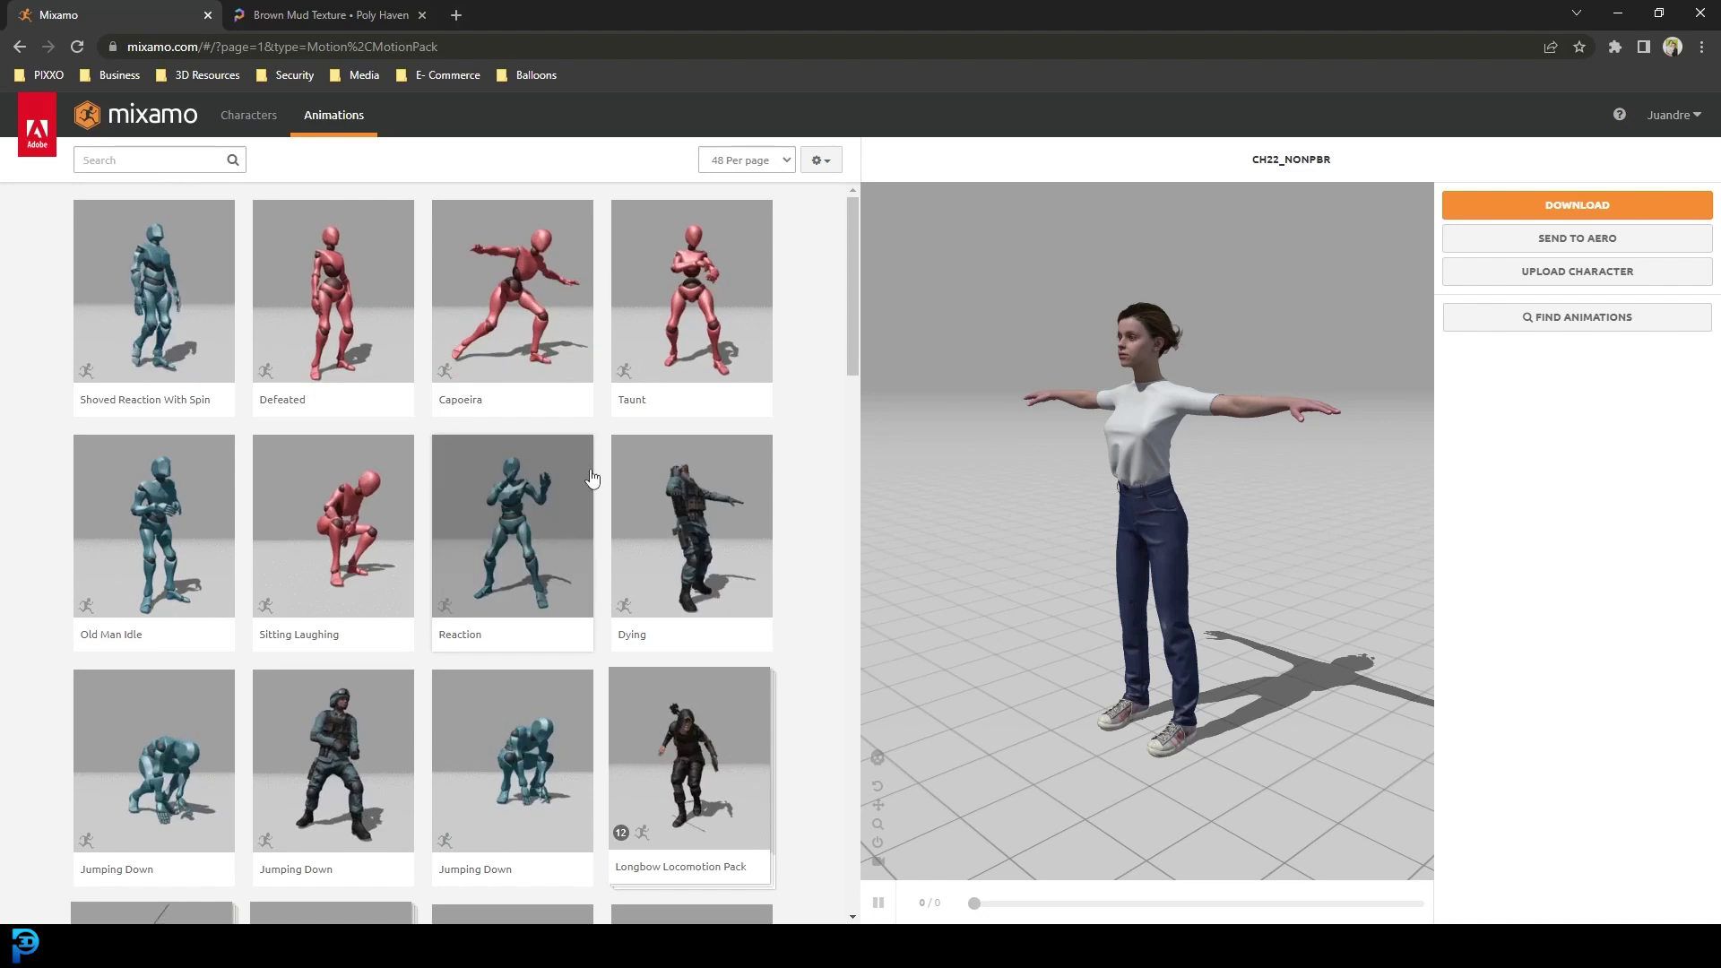
click(132, 159)
text(walk)
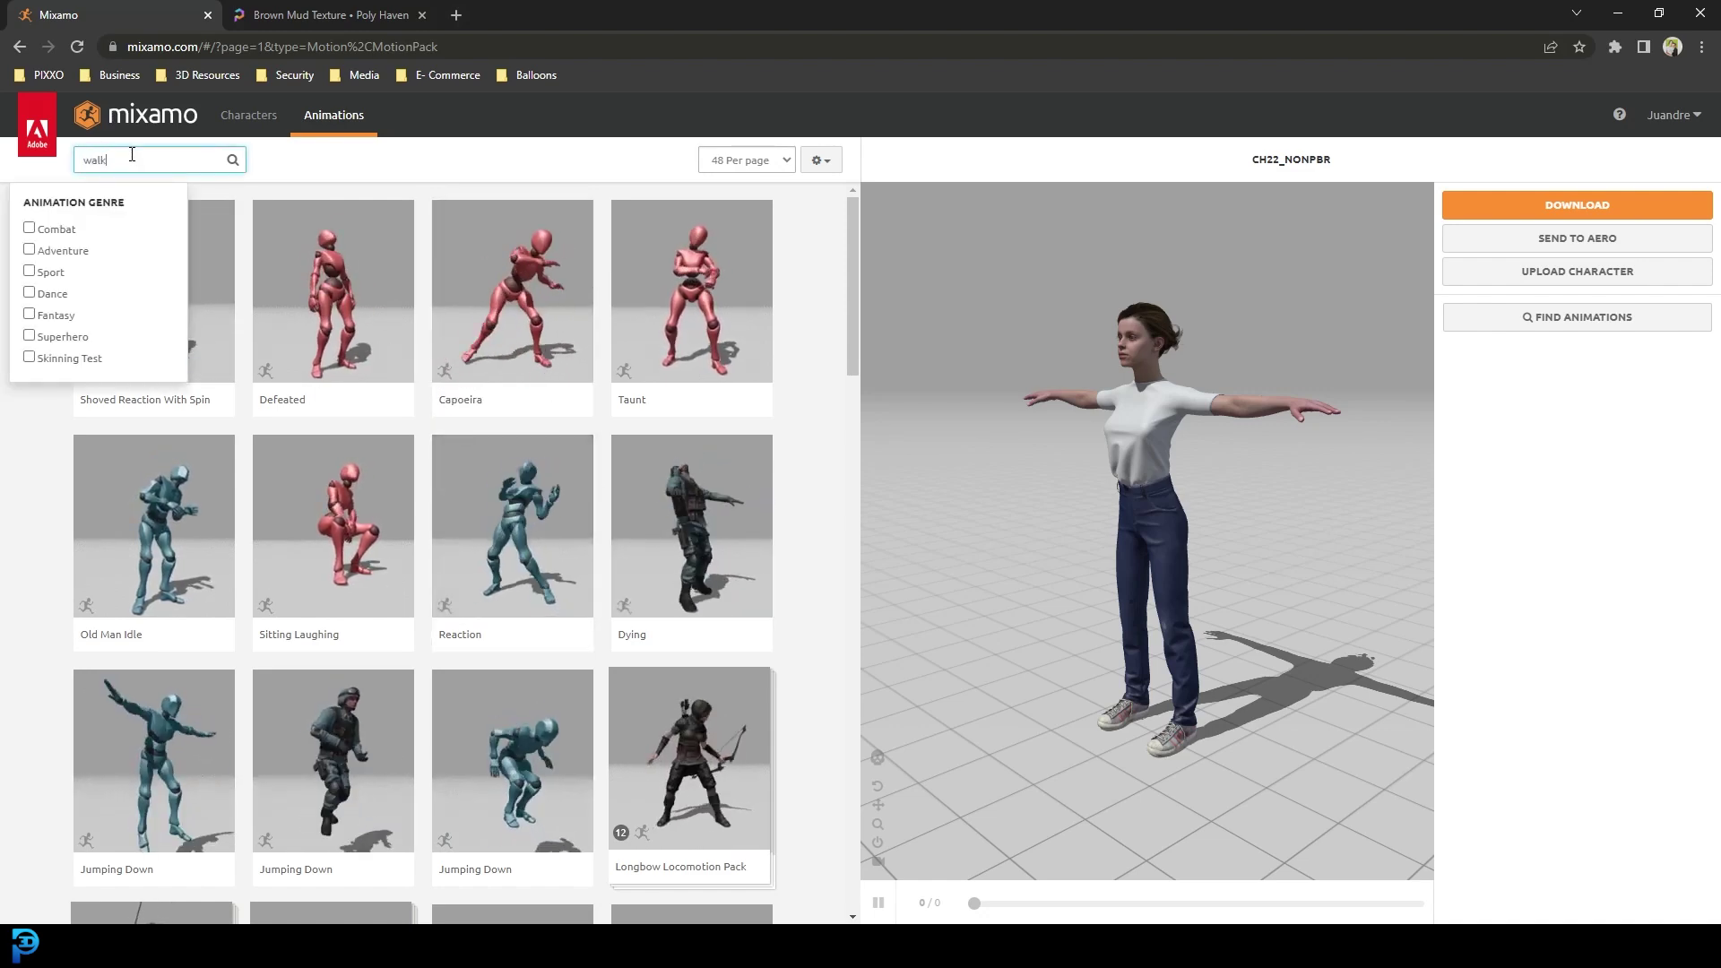
key(Return)
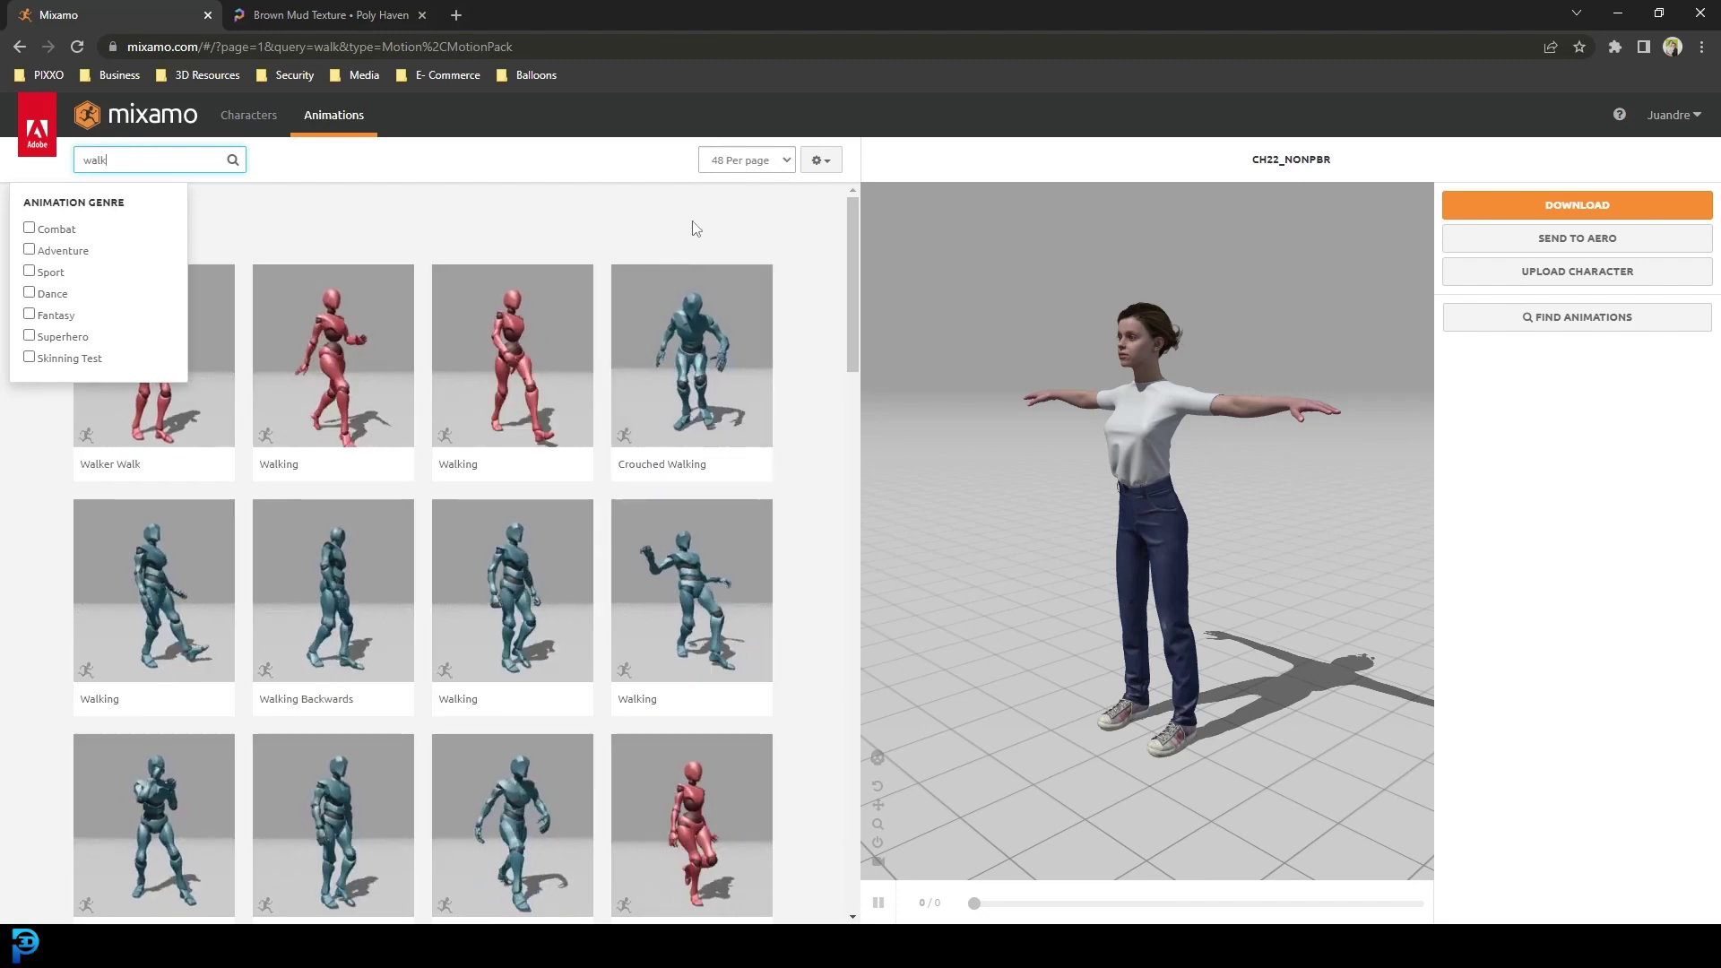
click(694, 228)
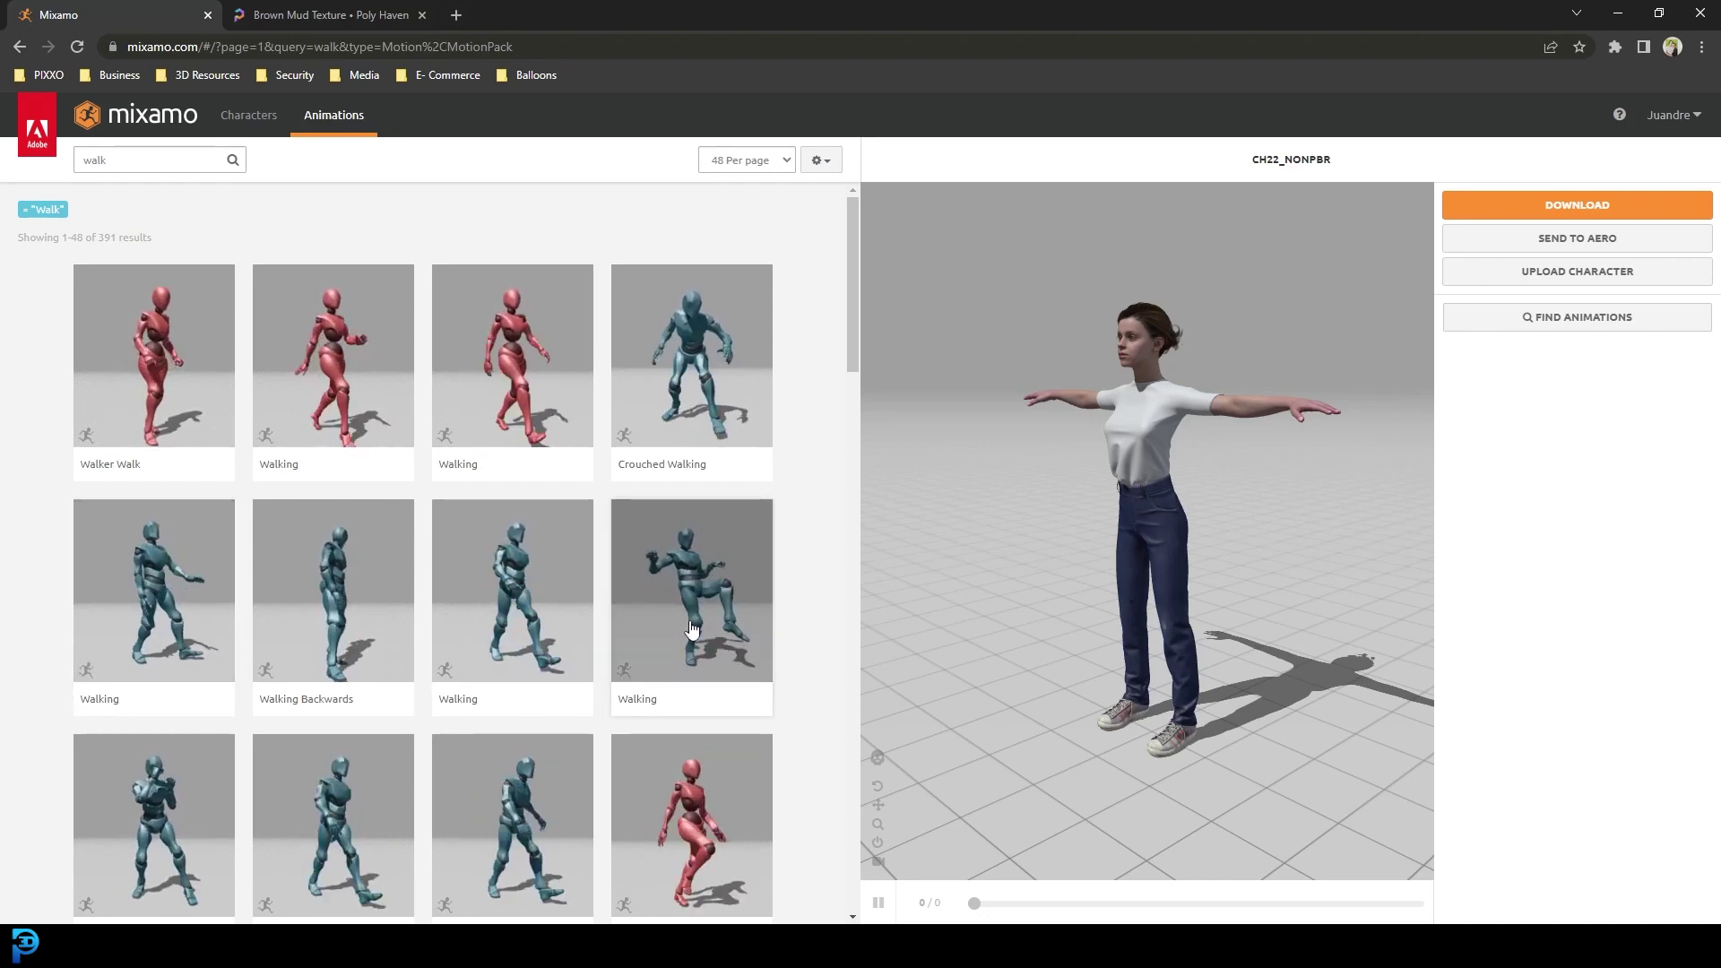
Apply the high-stepping Walking animation to the character, set its trim range from -36 to 142, and pause the preview
click(705, 629)
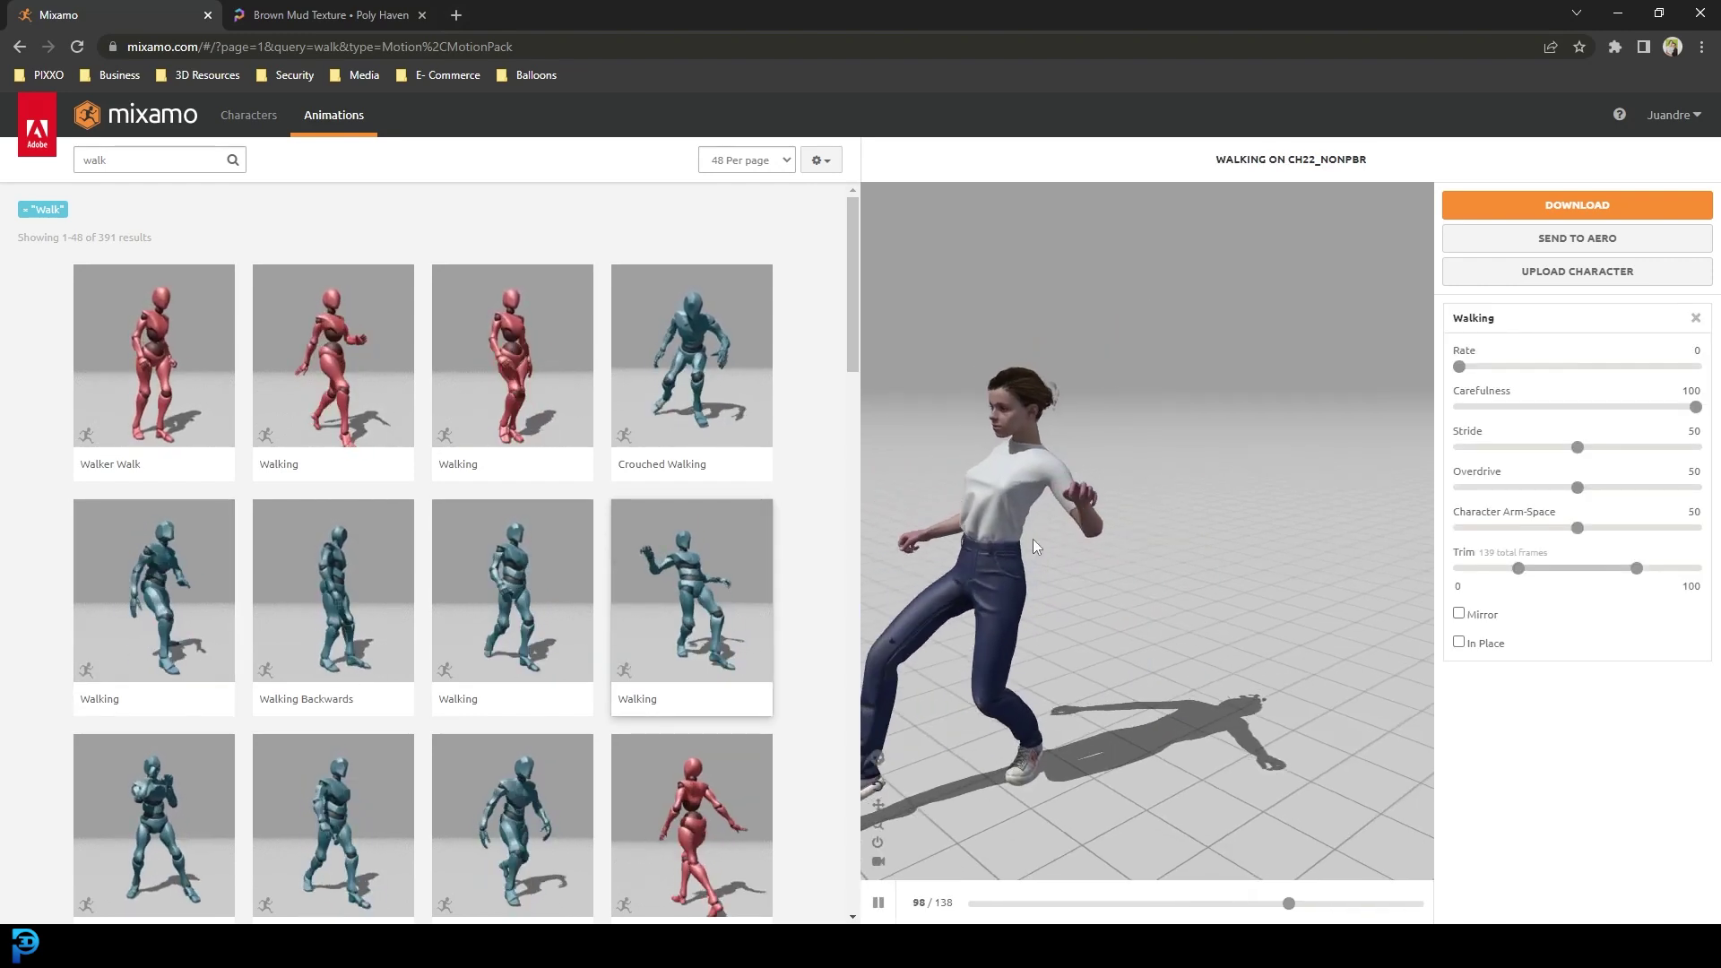
drag(1033, 539, 1091, 579)
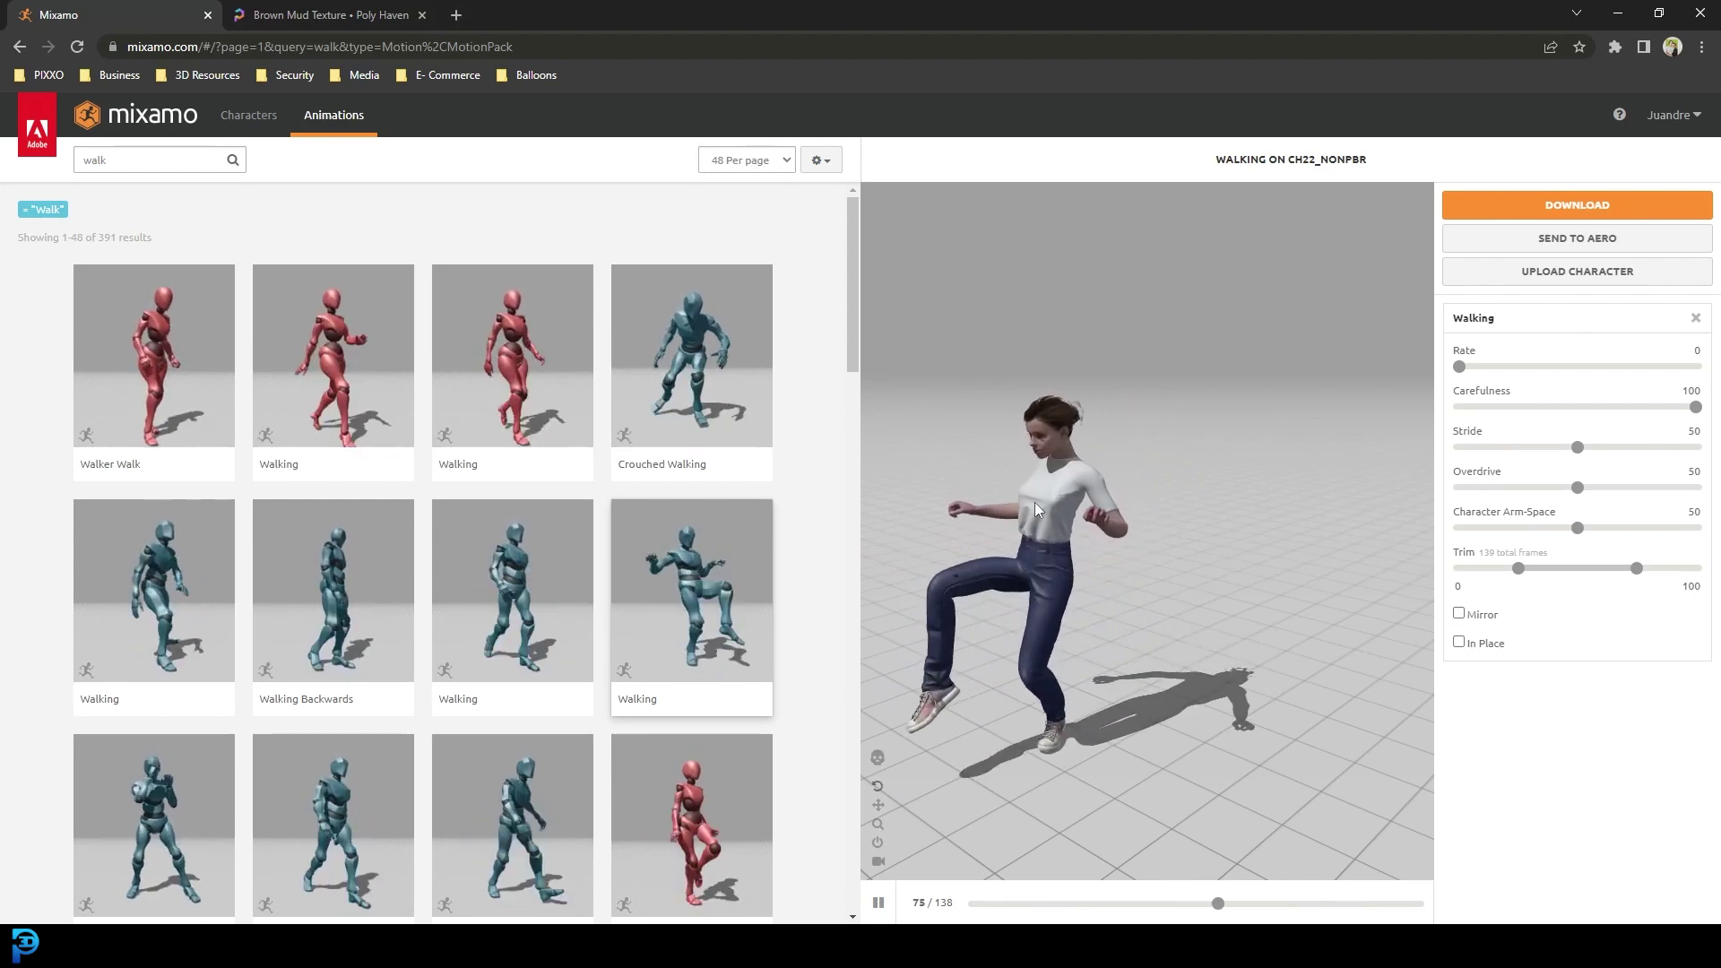
drag(1518, 573, 1476, 576)
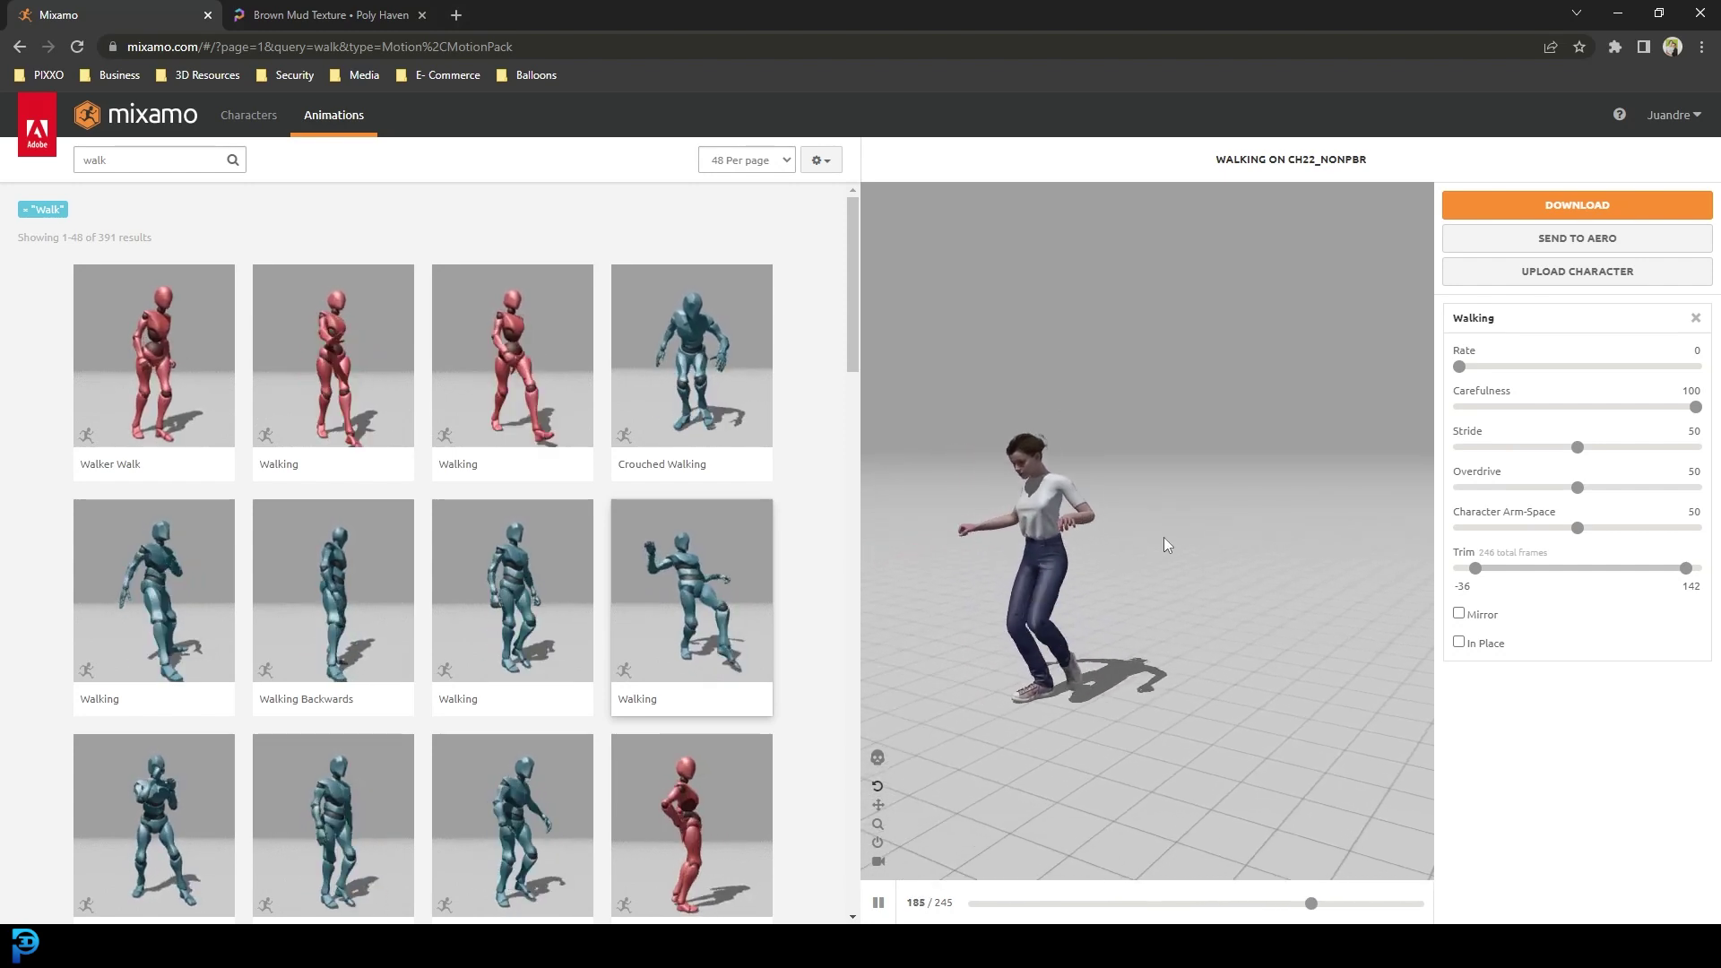
click(880, 902)
Download the animated character as FBX Binary with skin at 24 frames per second and no keyframe reduction
click(1577, 205)
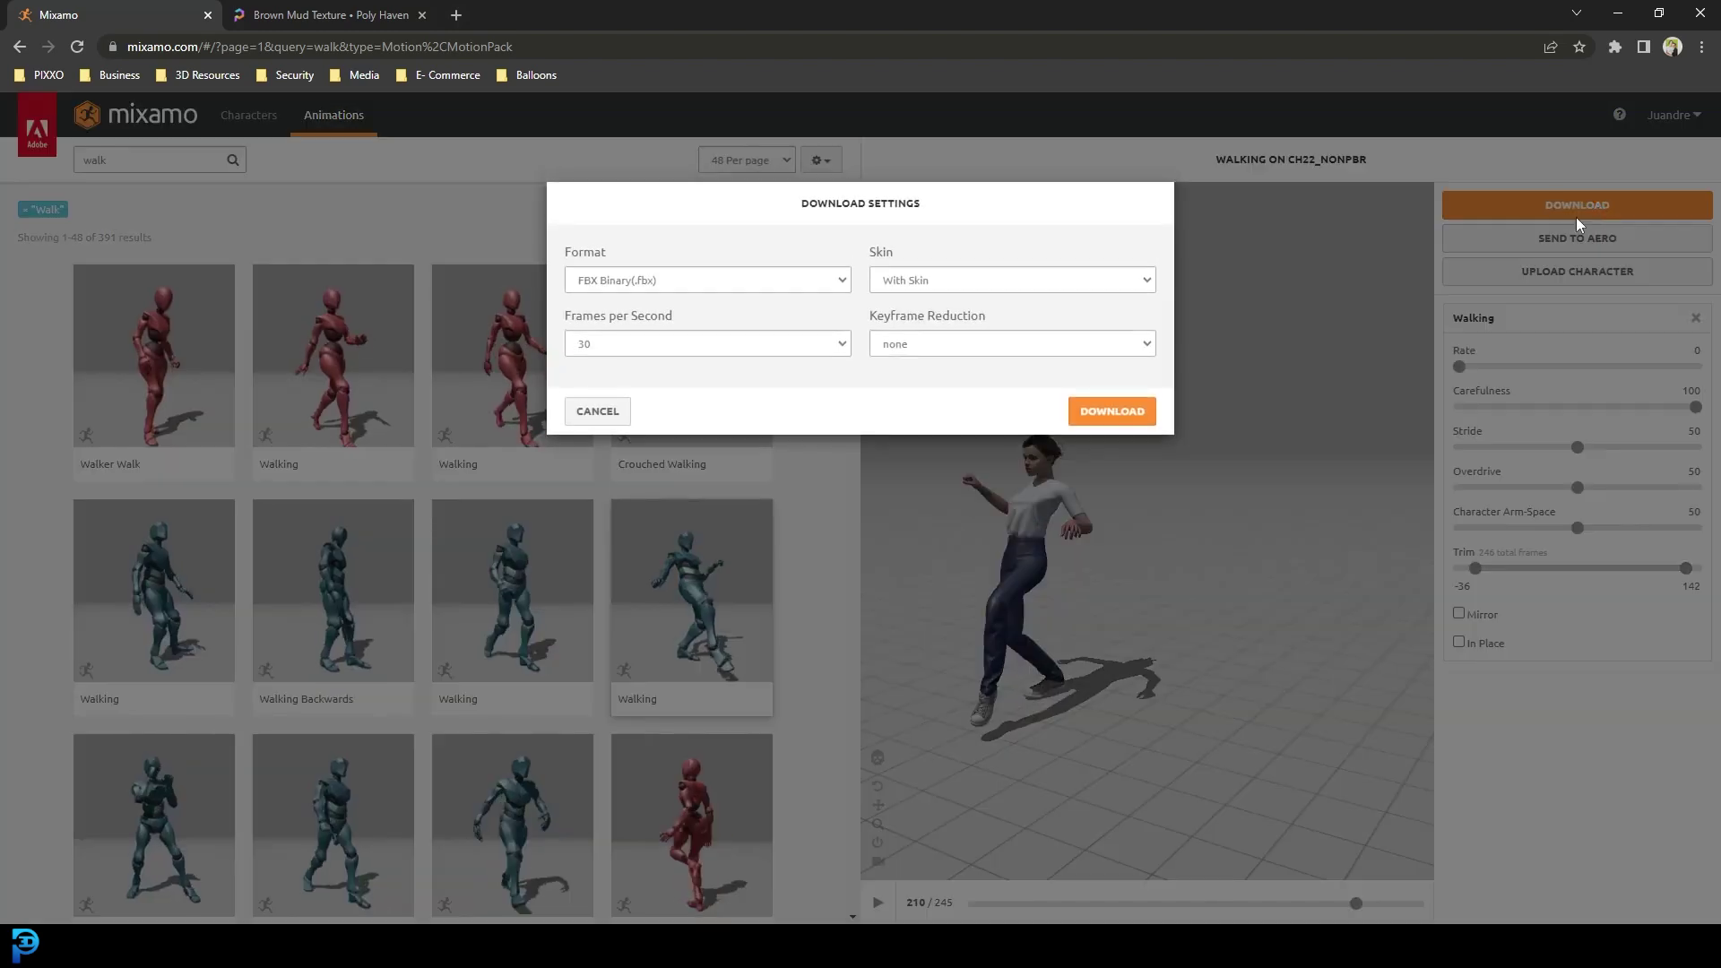
click(632, 342)
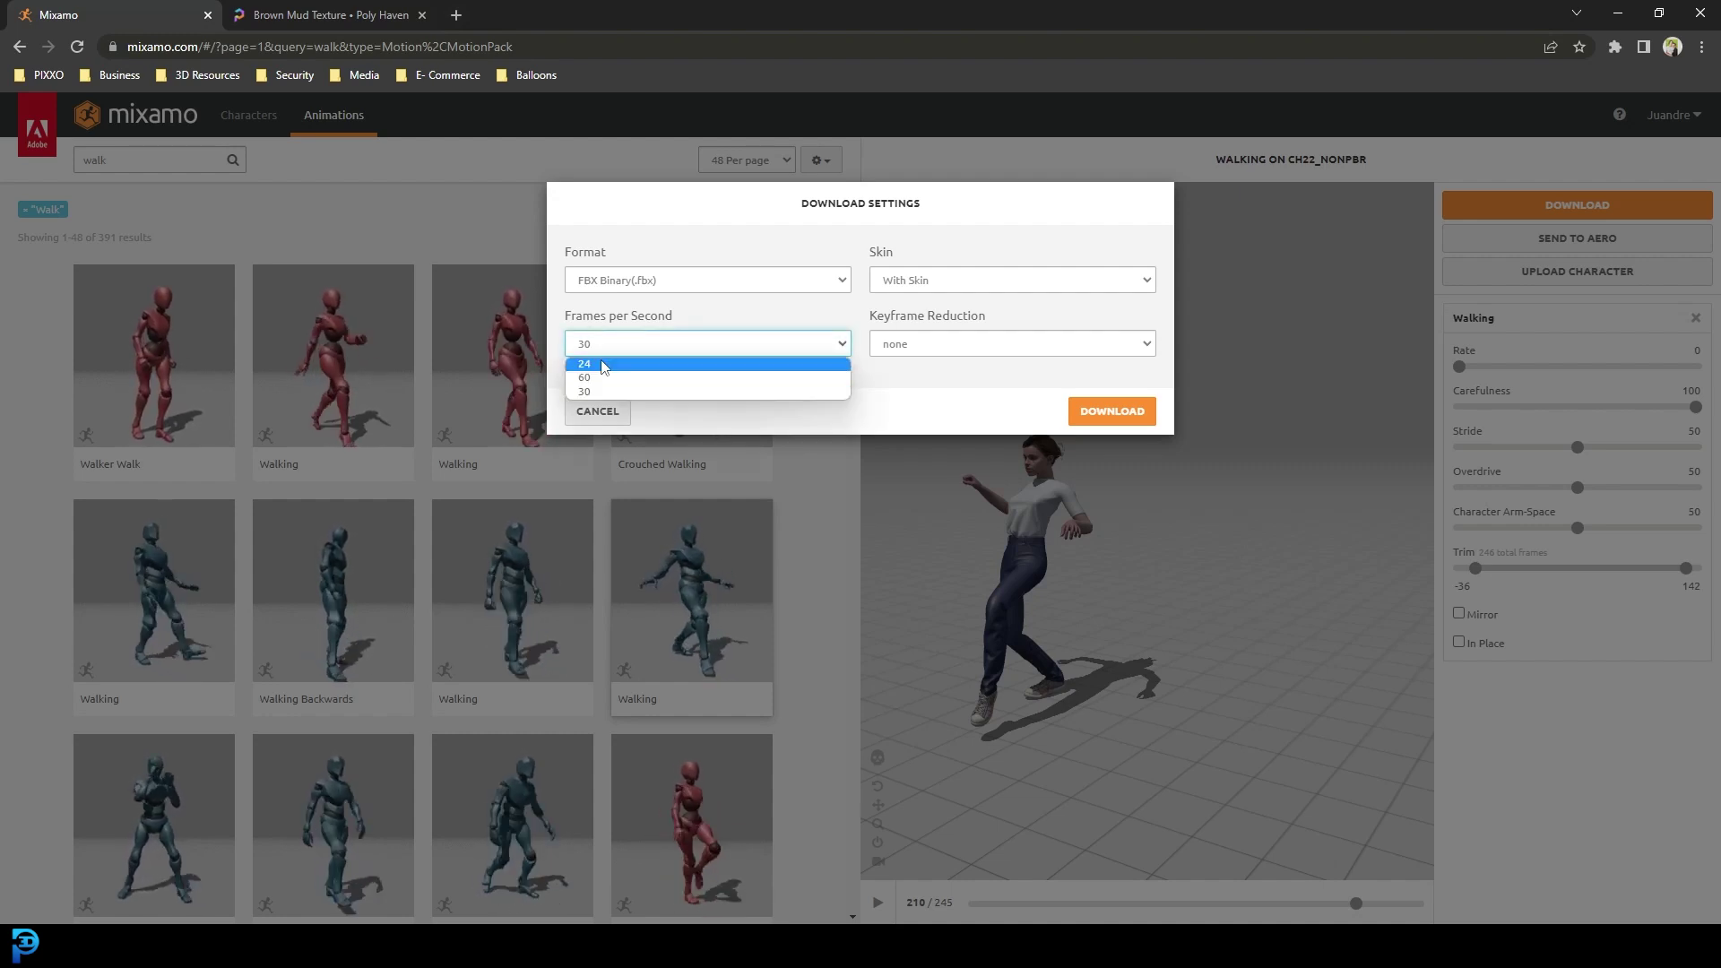
click(603, 365)
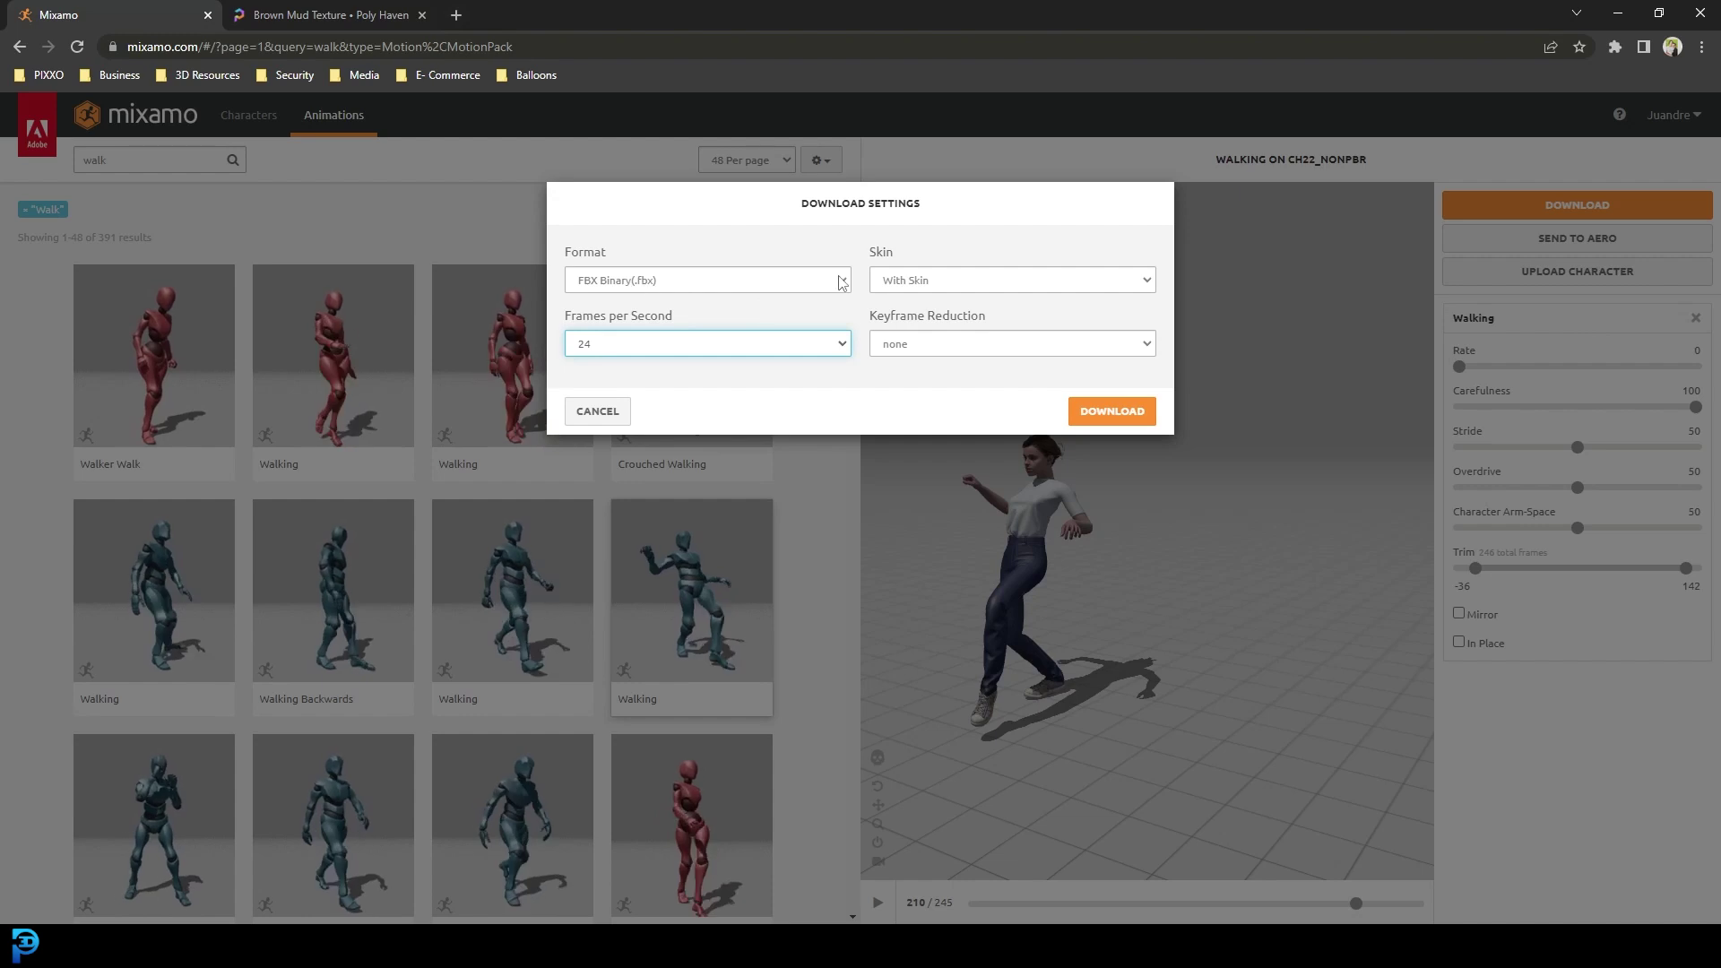
click(1107, 414)
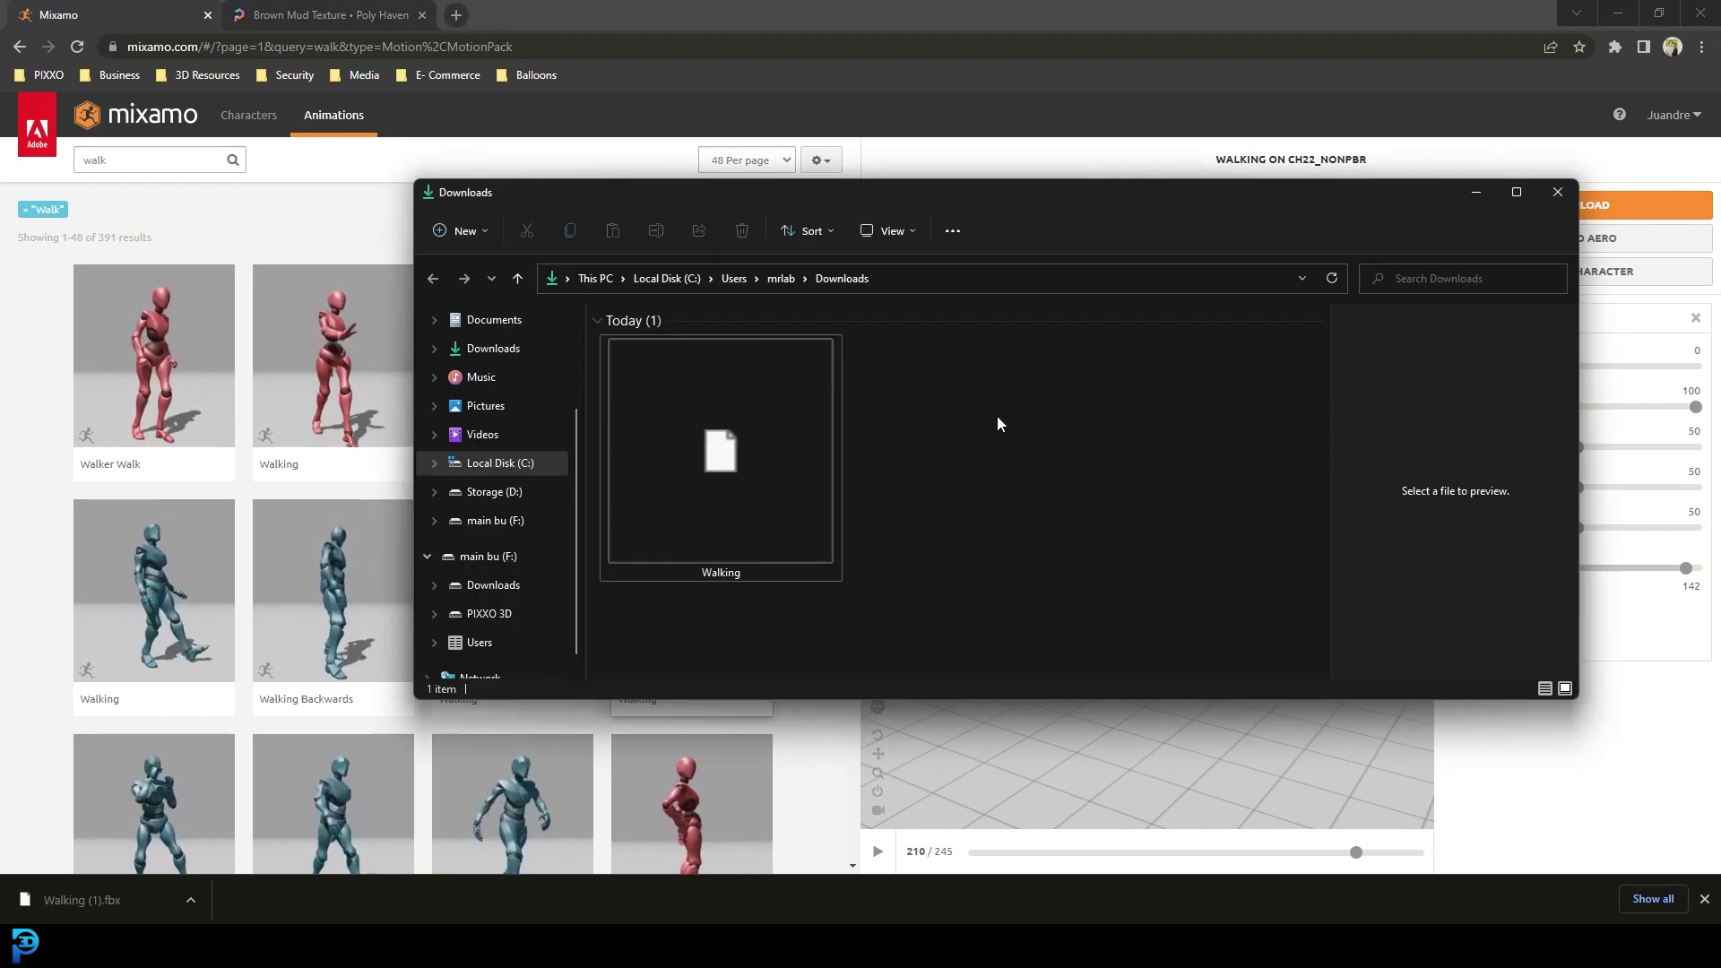
Check the file properties of the downloaded Walking file
right_click(741, 436)
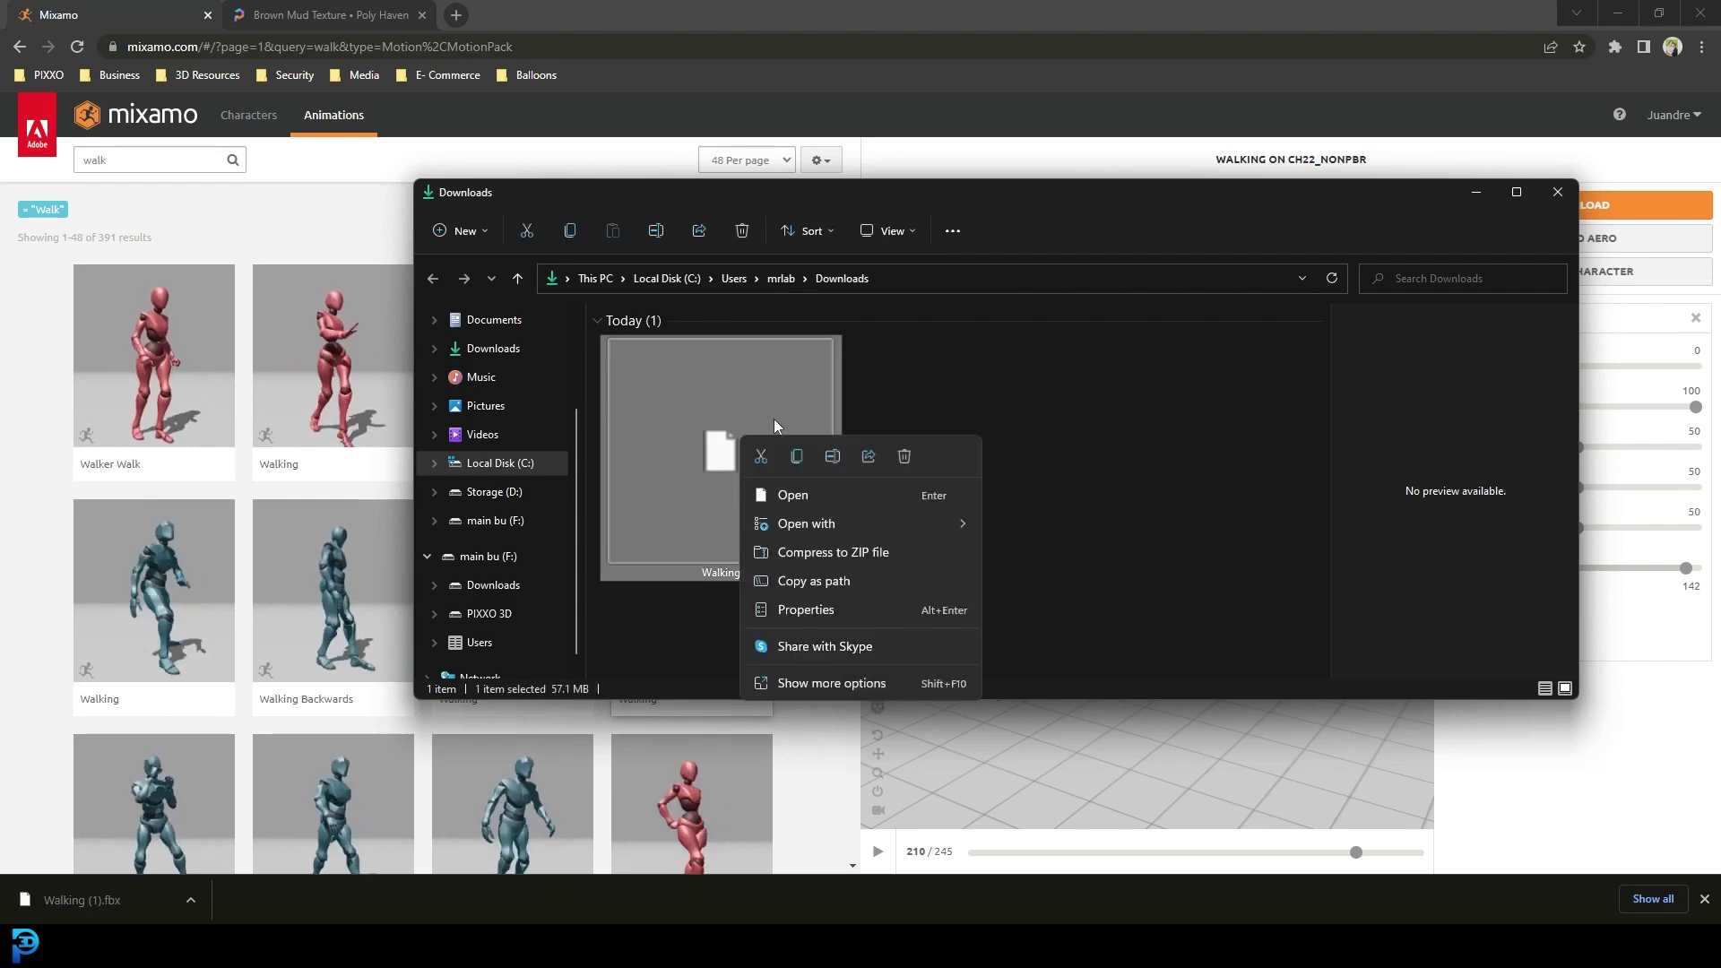
click(809, 610)
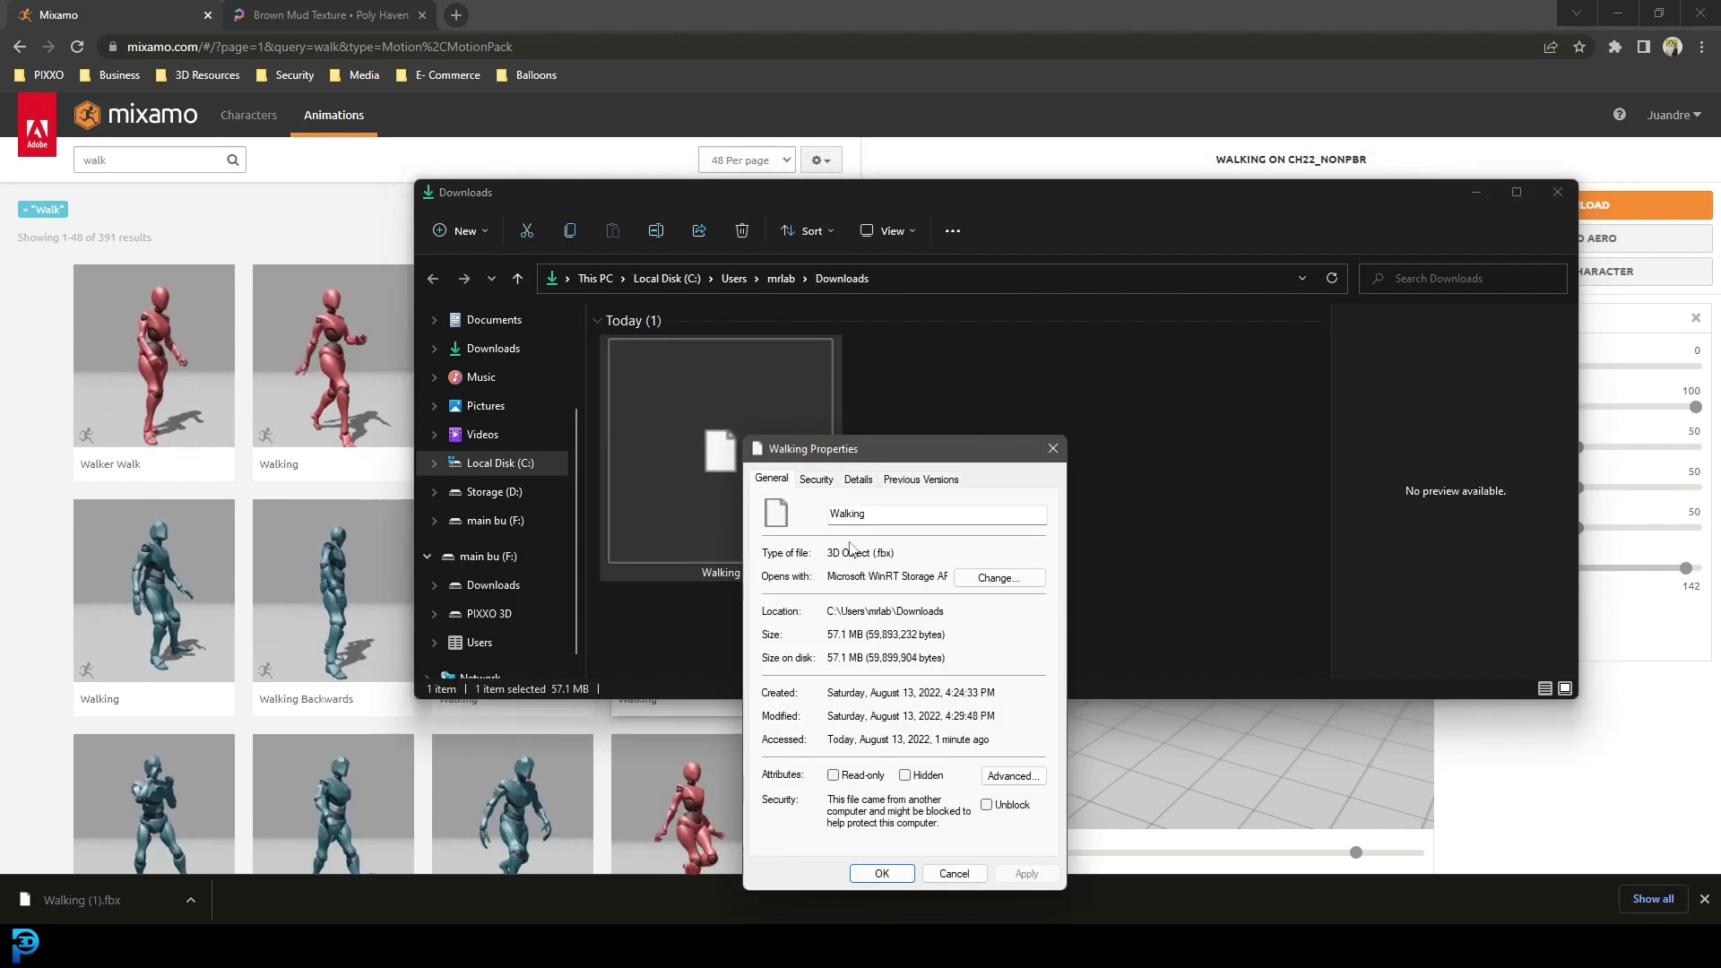
click(1052, 450)
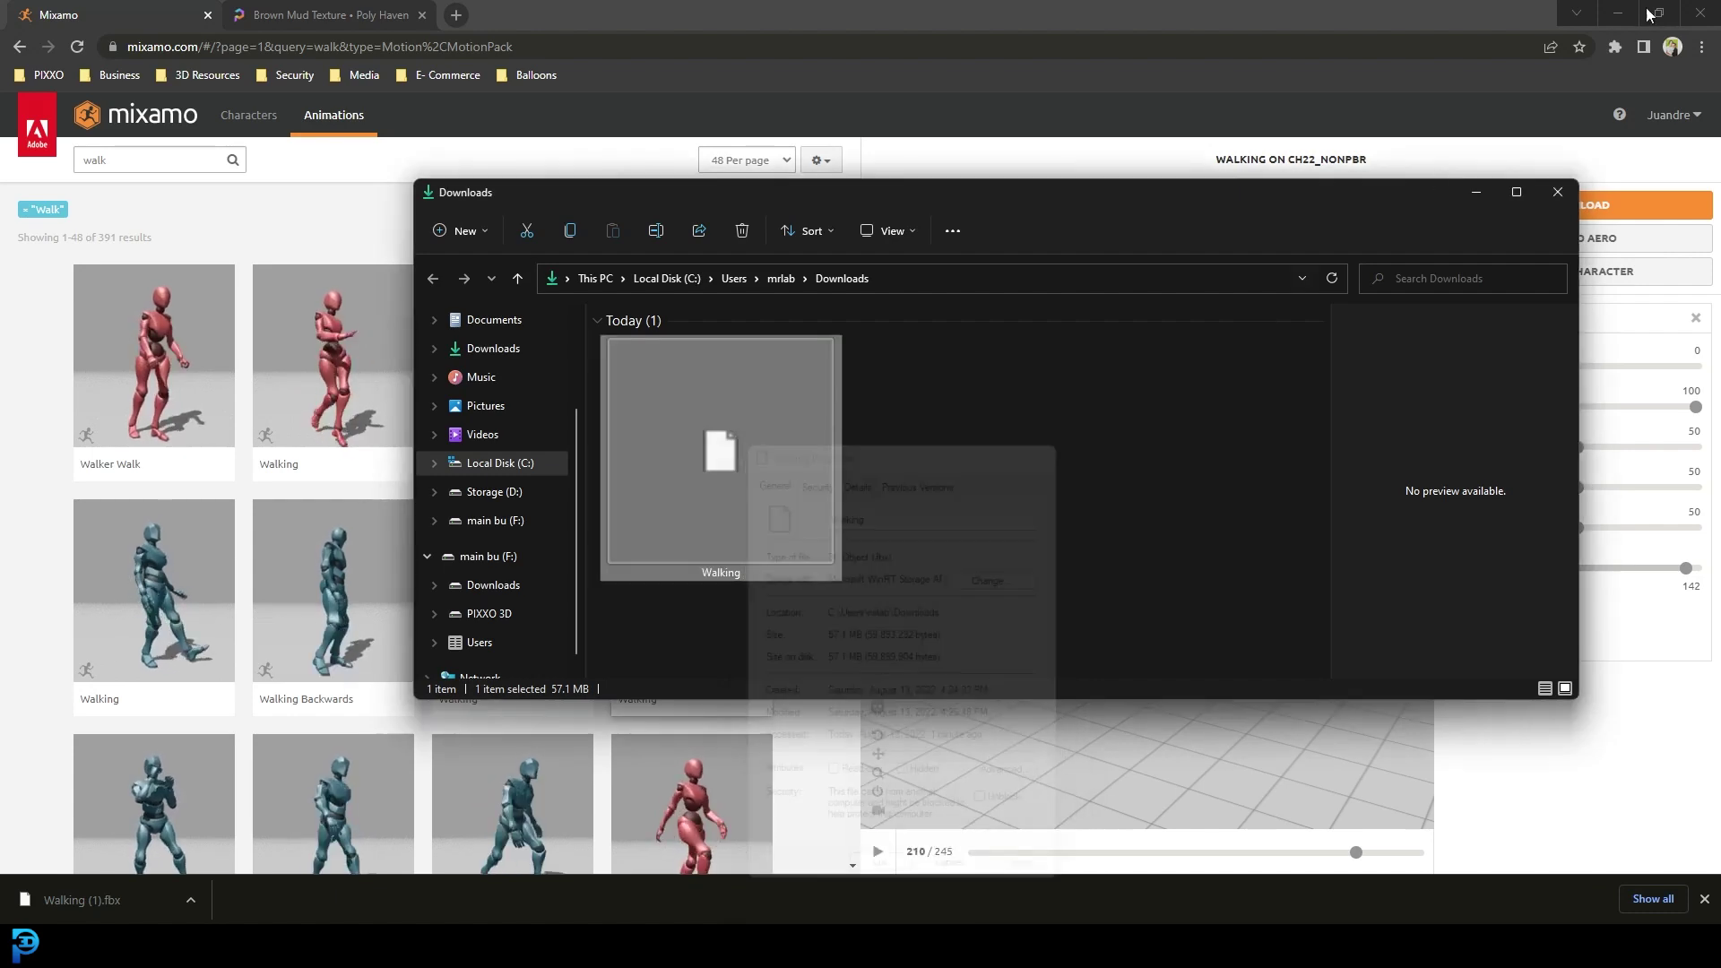
Move the Walking file from the Downloads folder to the desktop and close the folder window
click(1513, 113)
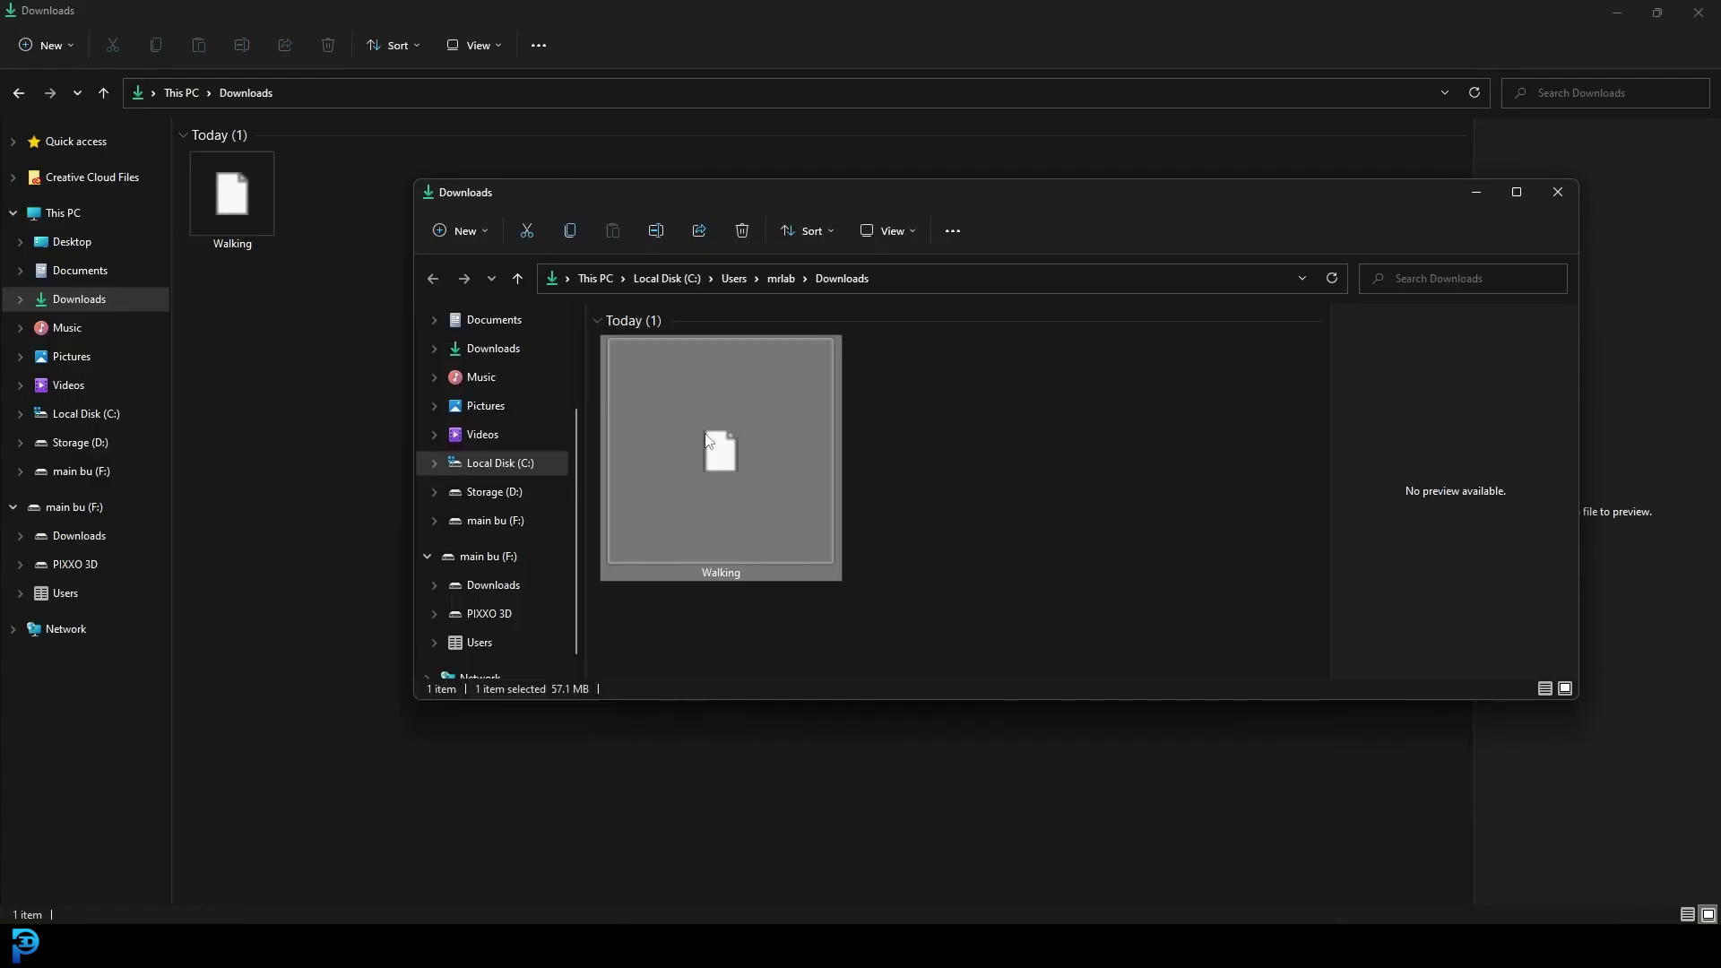
click(1616, 12)
drag(825, 339, 249, 364)
click(1556, 192)
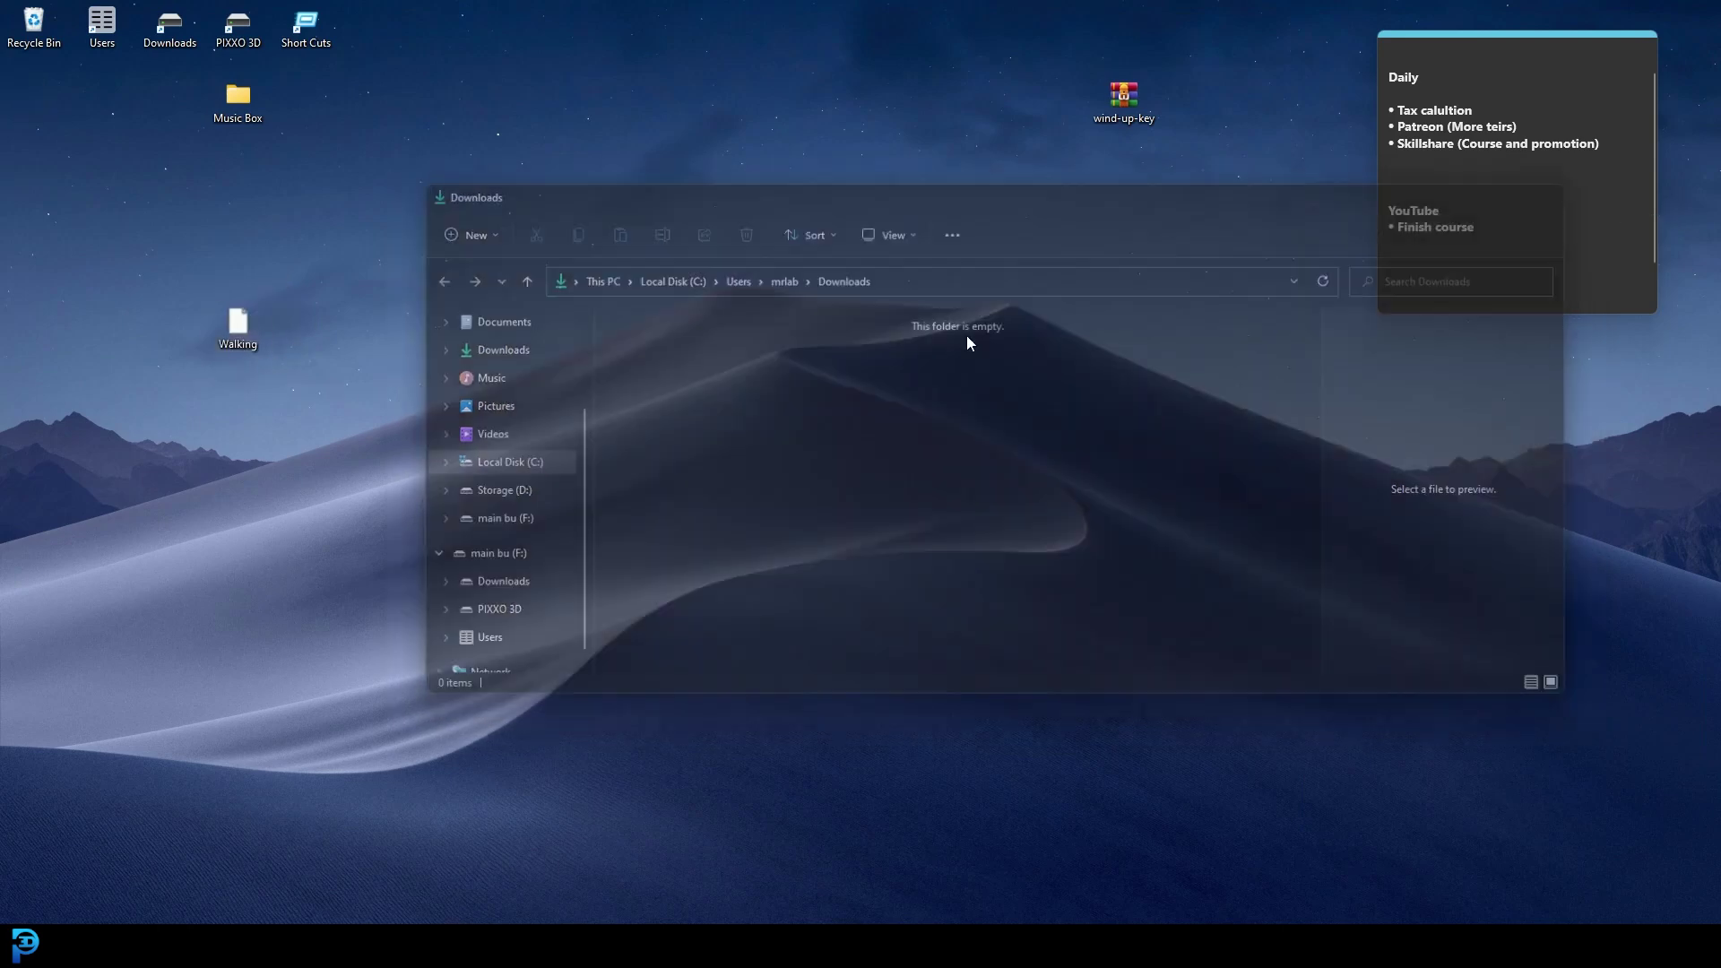
Switch to the new Blender scene and delete all default objects: the camera, cube and light
mouse_move(645, 946)
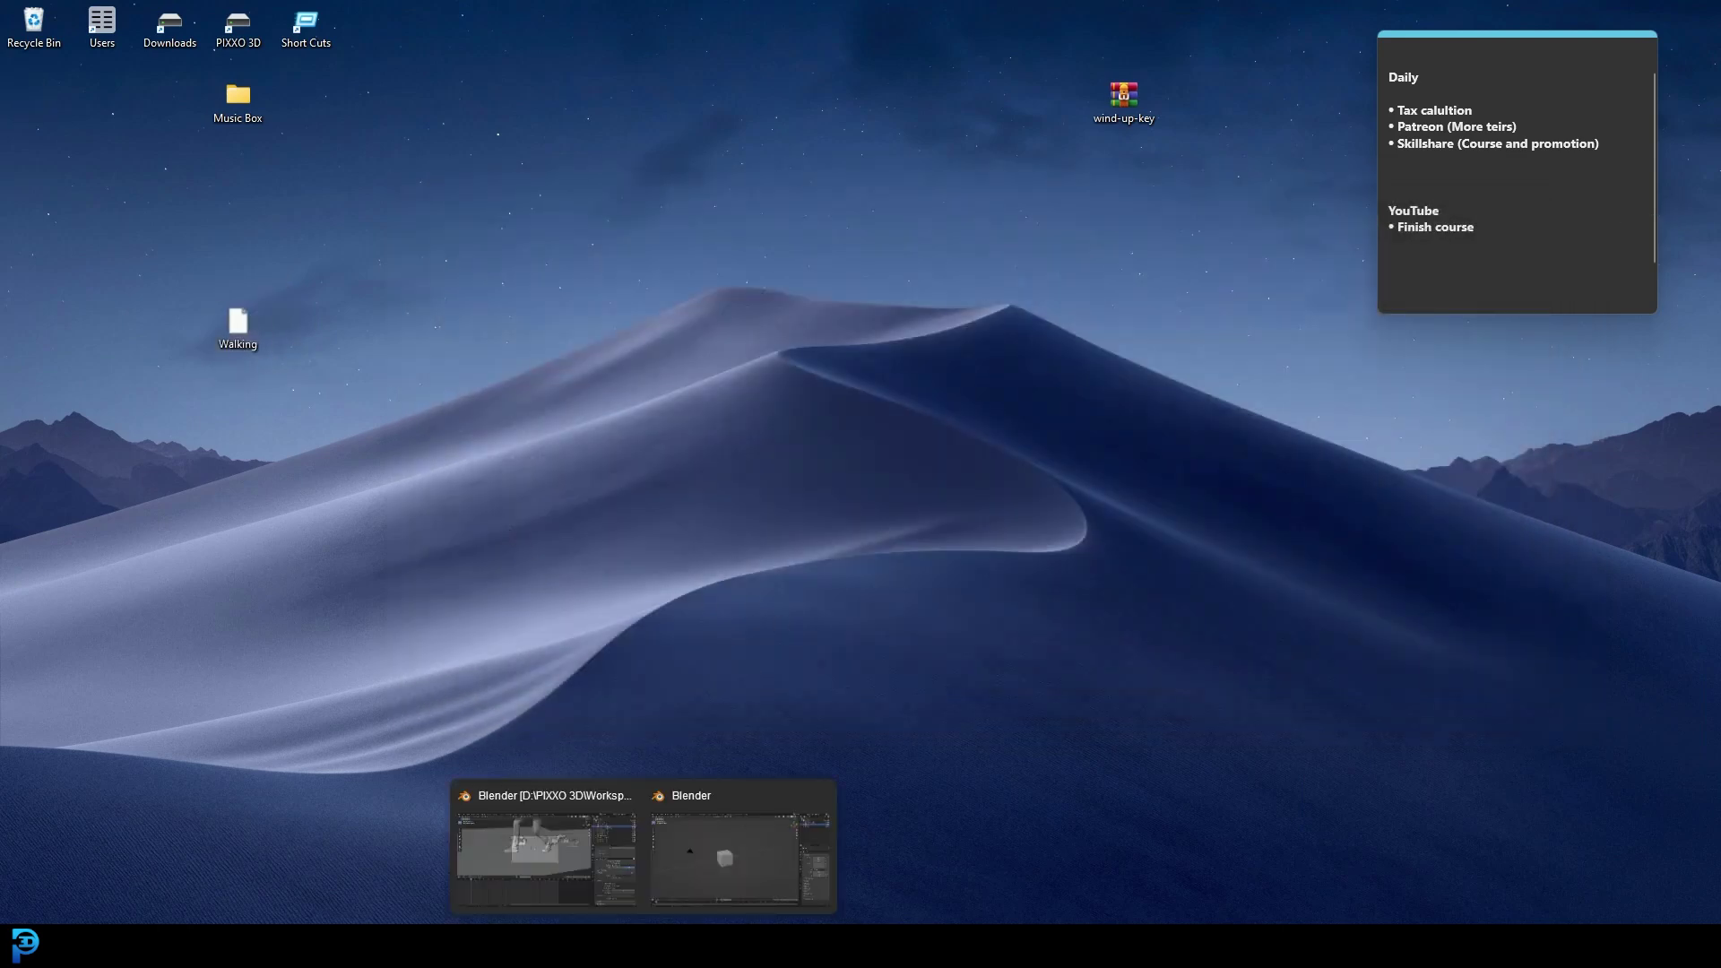
click(743, 834)
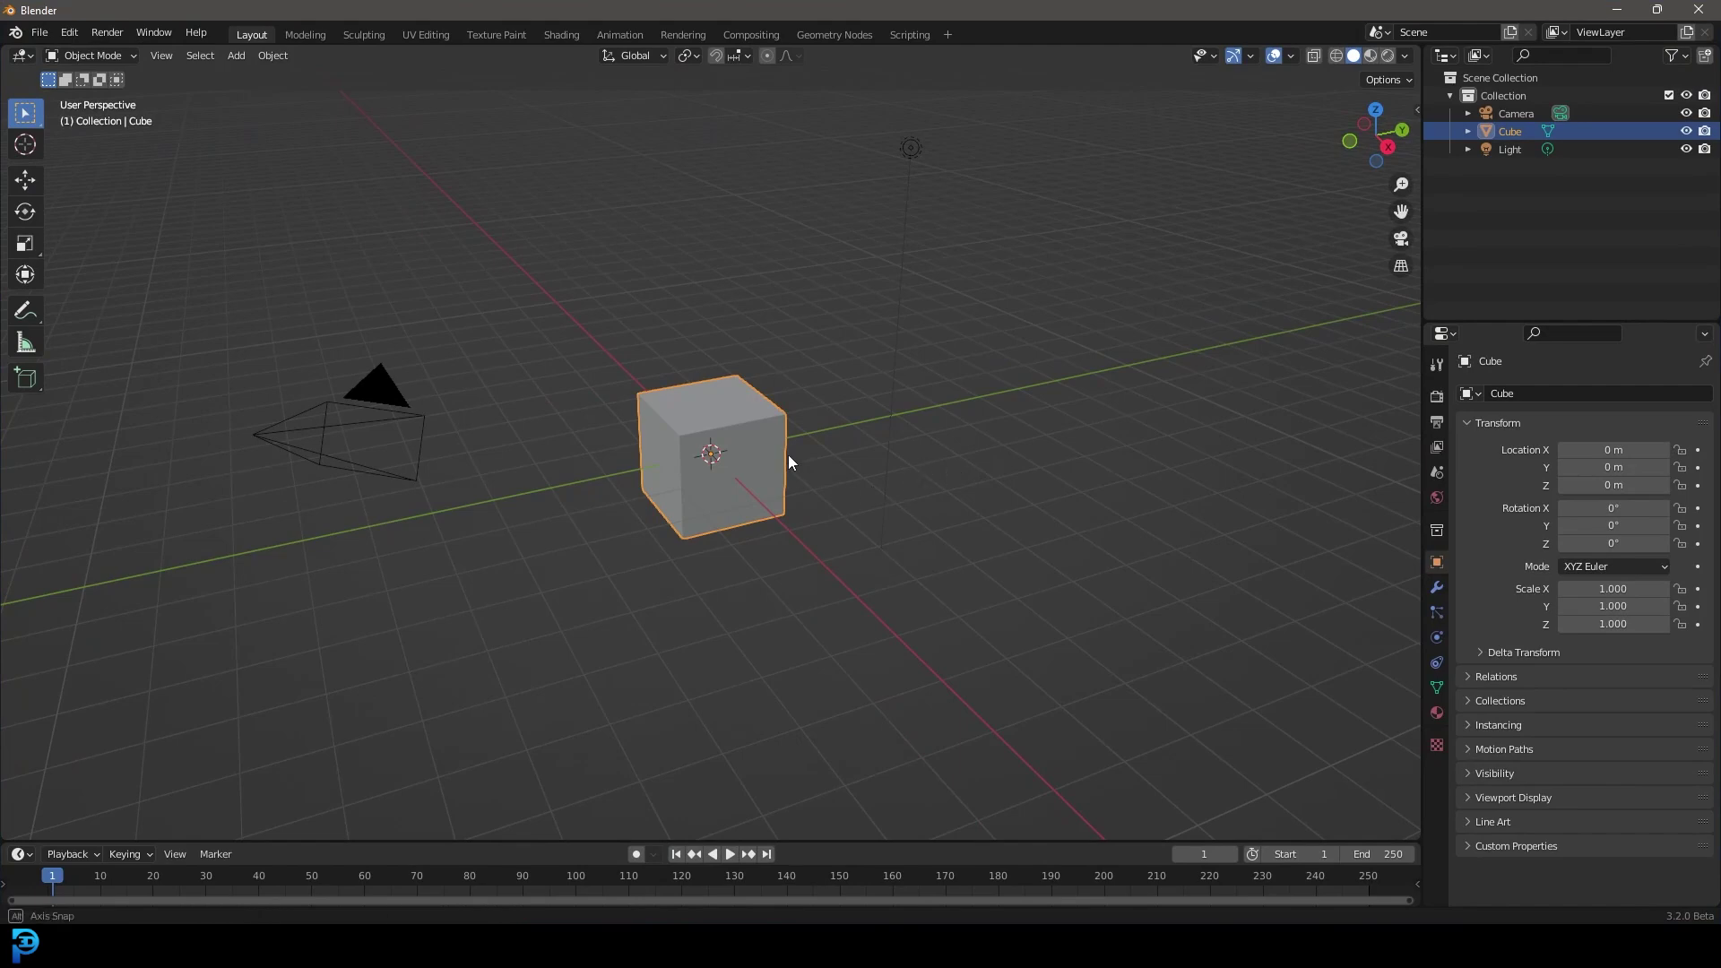
middle_drag(789, 457, 793, 499)
key(a)
middle_drag(435, 173, 747, 264)
key(x)
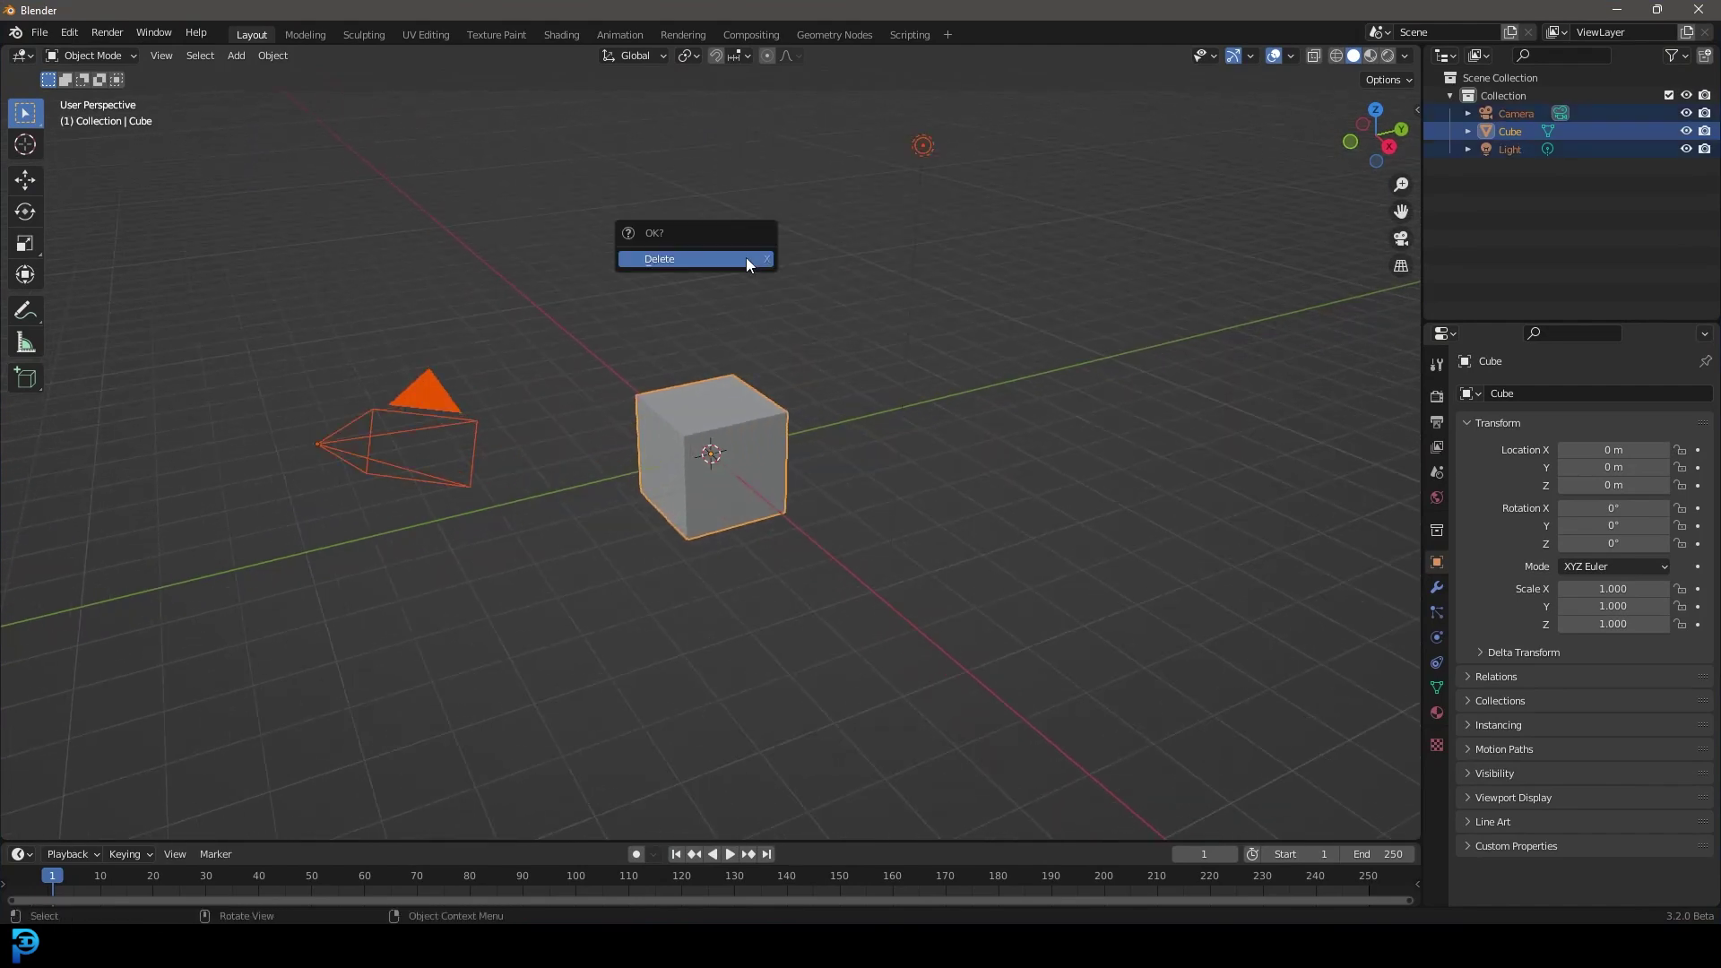
click(678, 261)
Enable the Screencast Keys overlay in the 3D viewport and test it by starting and stopping playback
key(n)
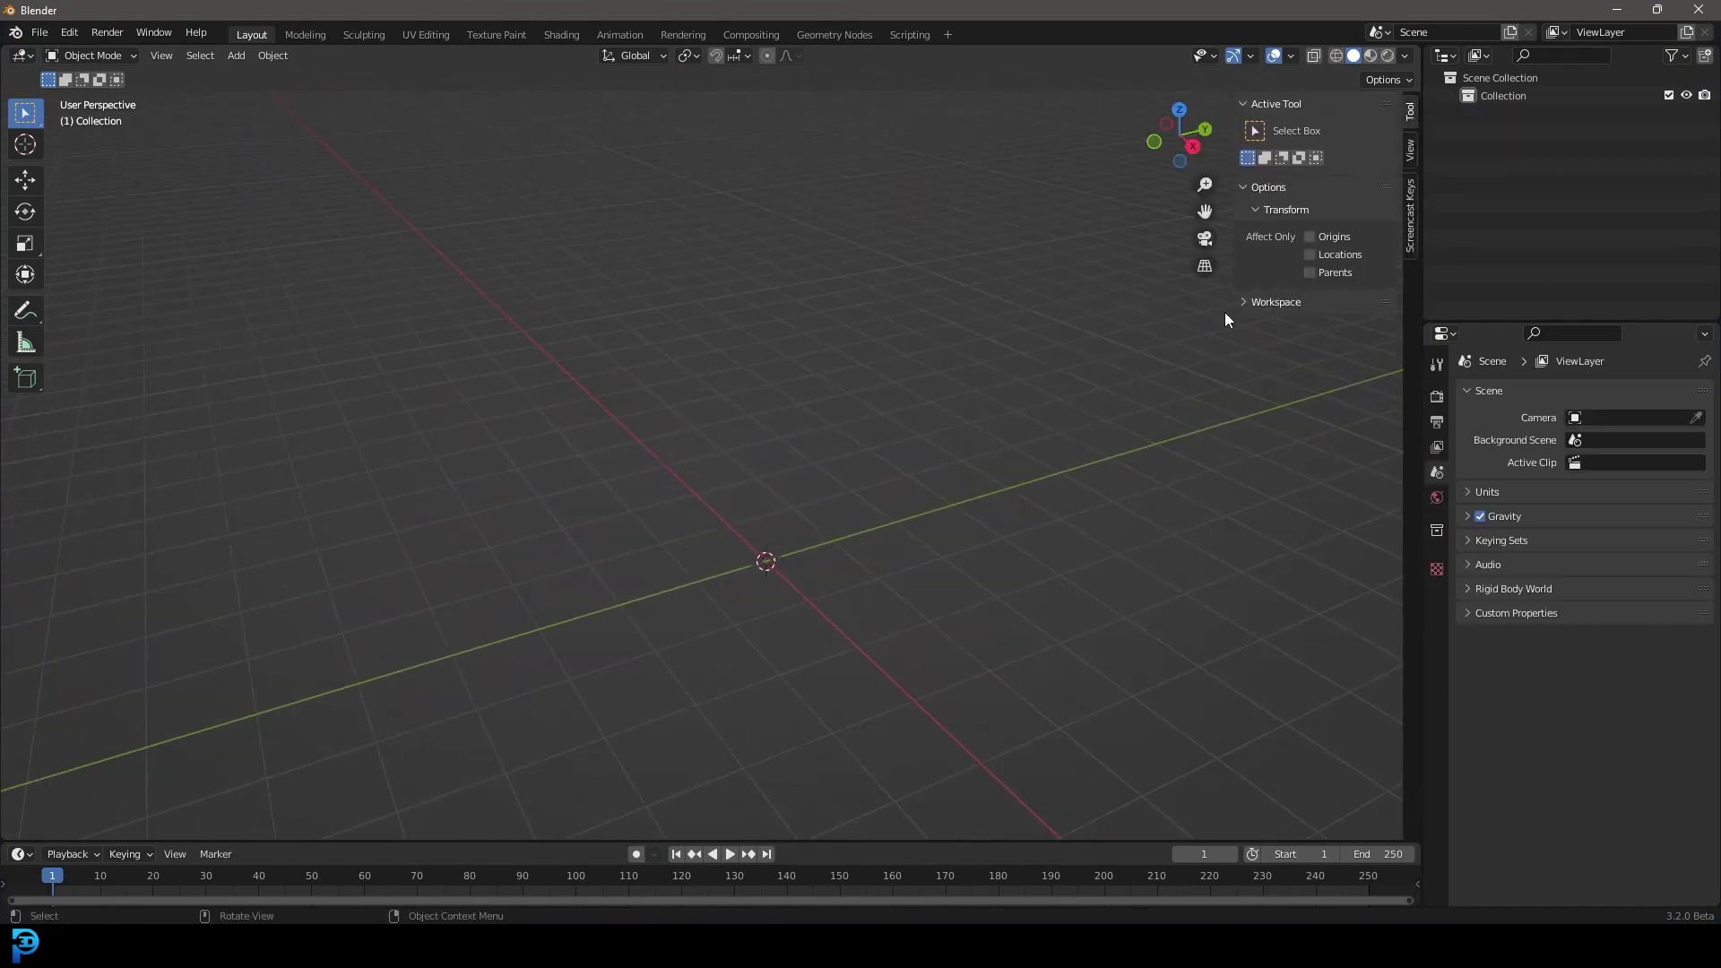
click(1407, 220)
click(1259, 104)
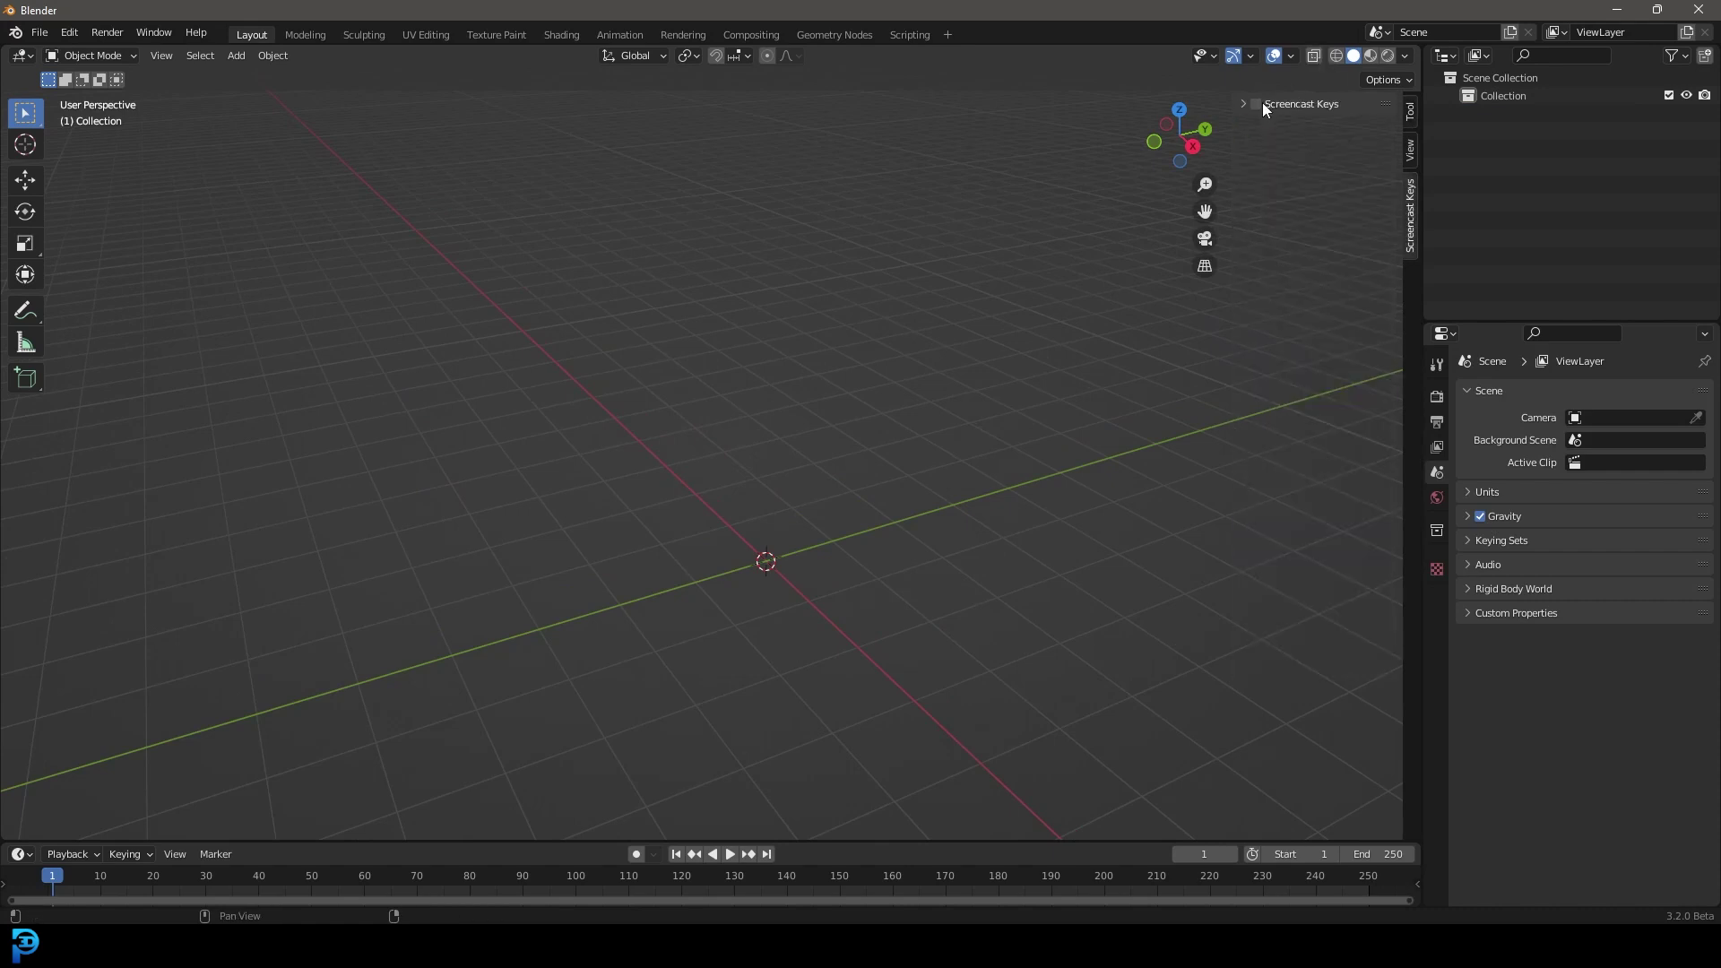
key(n)
middle_drag(592, 672, 519, 192)
key(space)
key(space)
Import Walking.fbx from the Desktop as an FBX file with the default import options
click(40, 34)
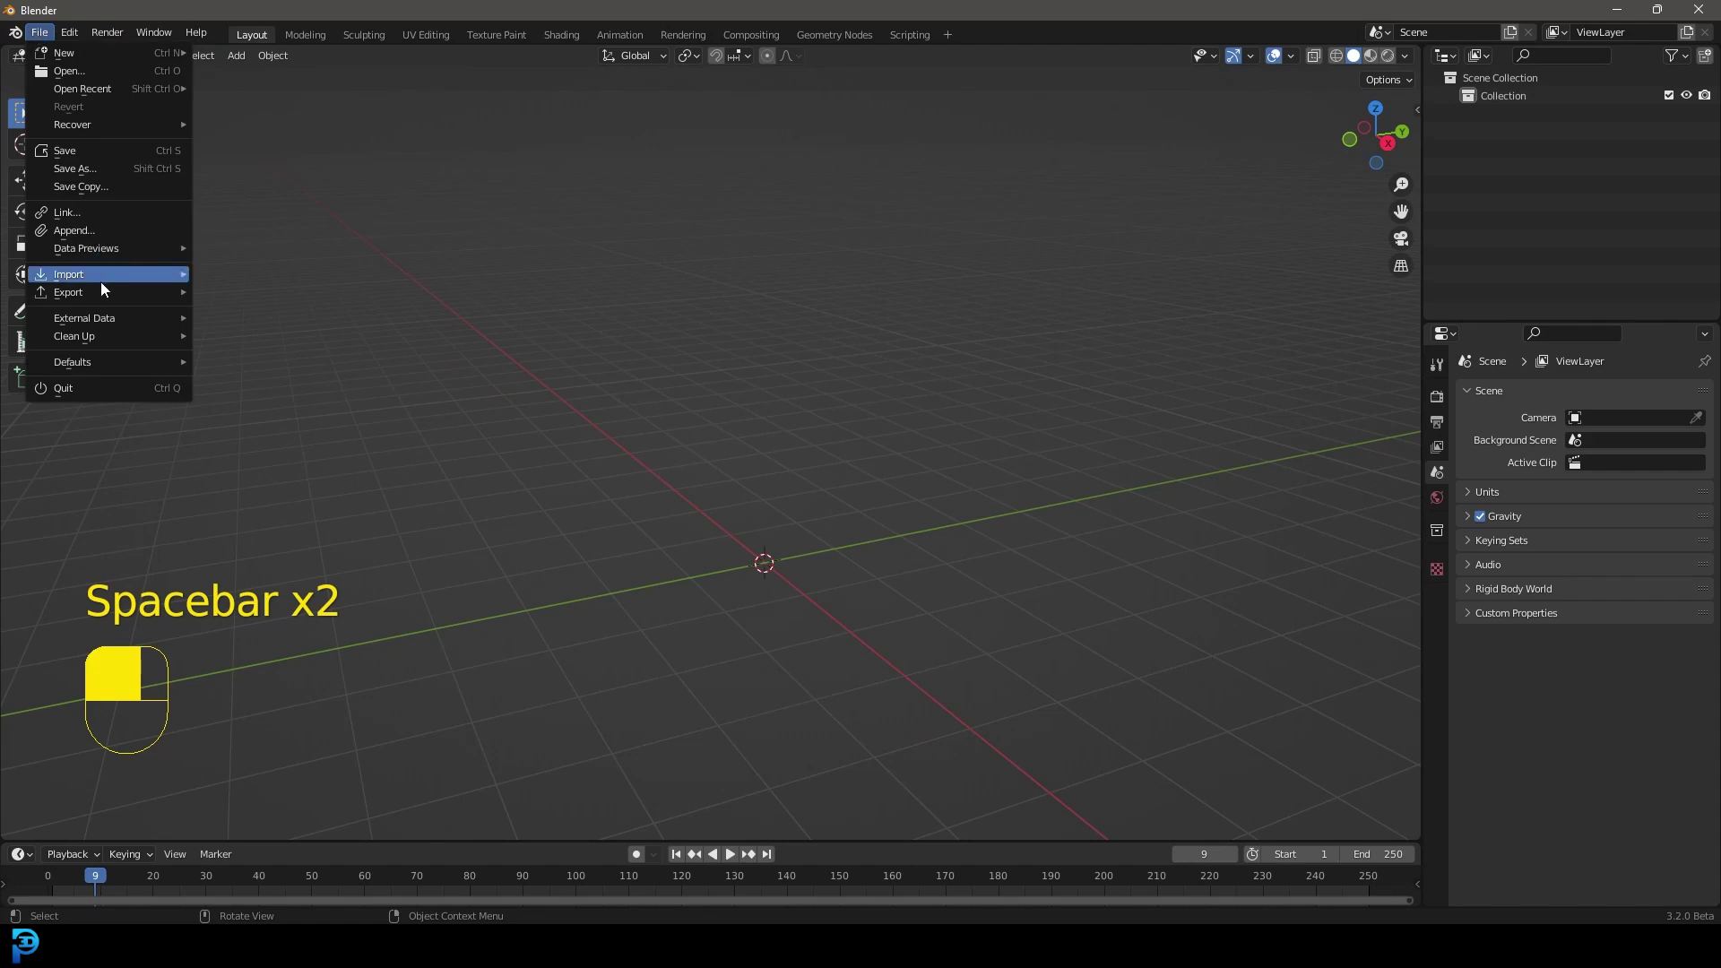
mouse_move(104, 276)
click(244, 434)
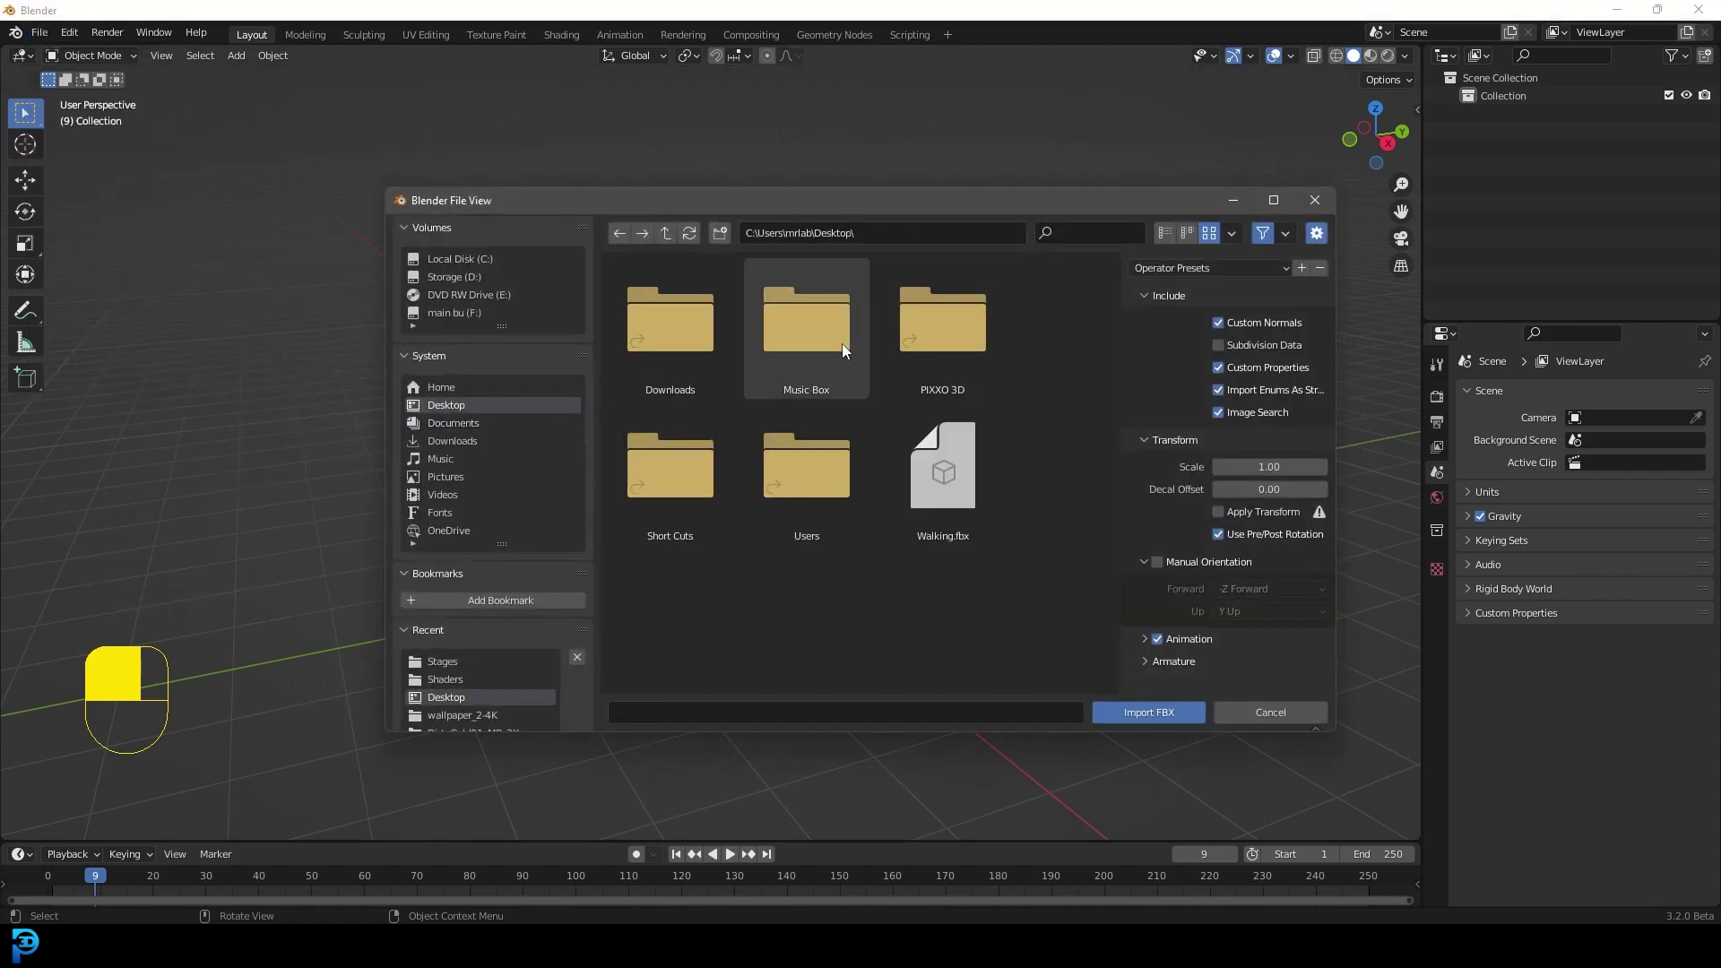
click(949, 476)
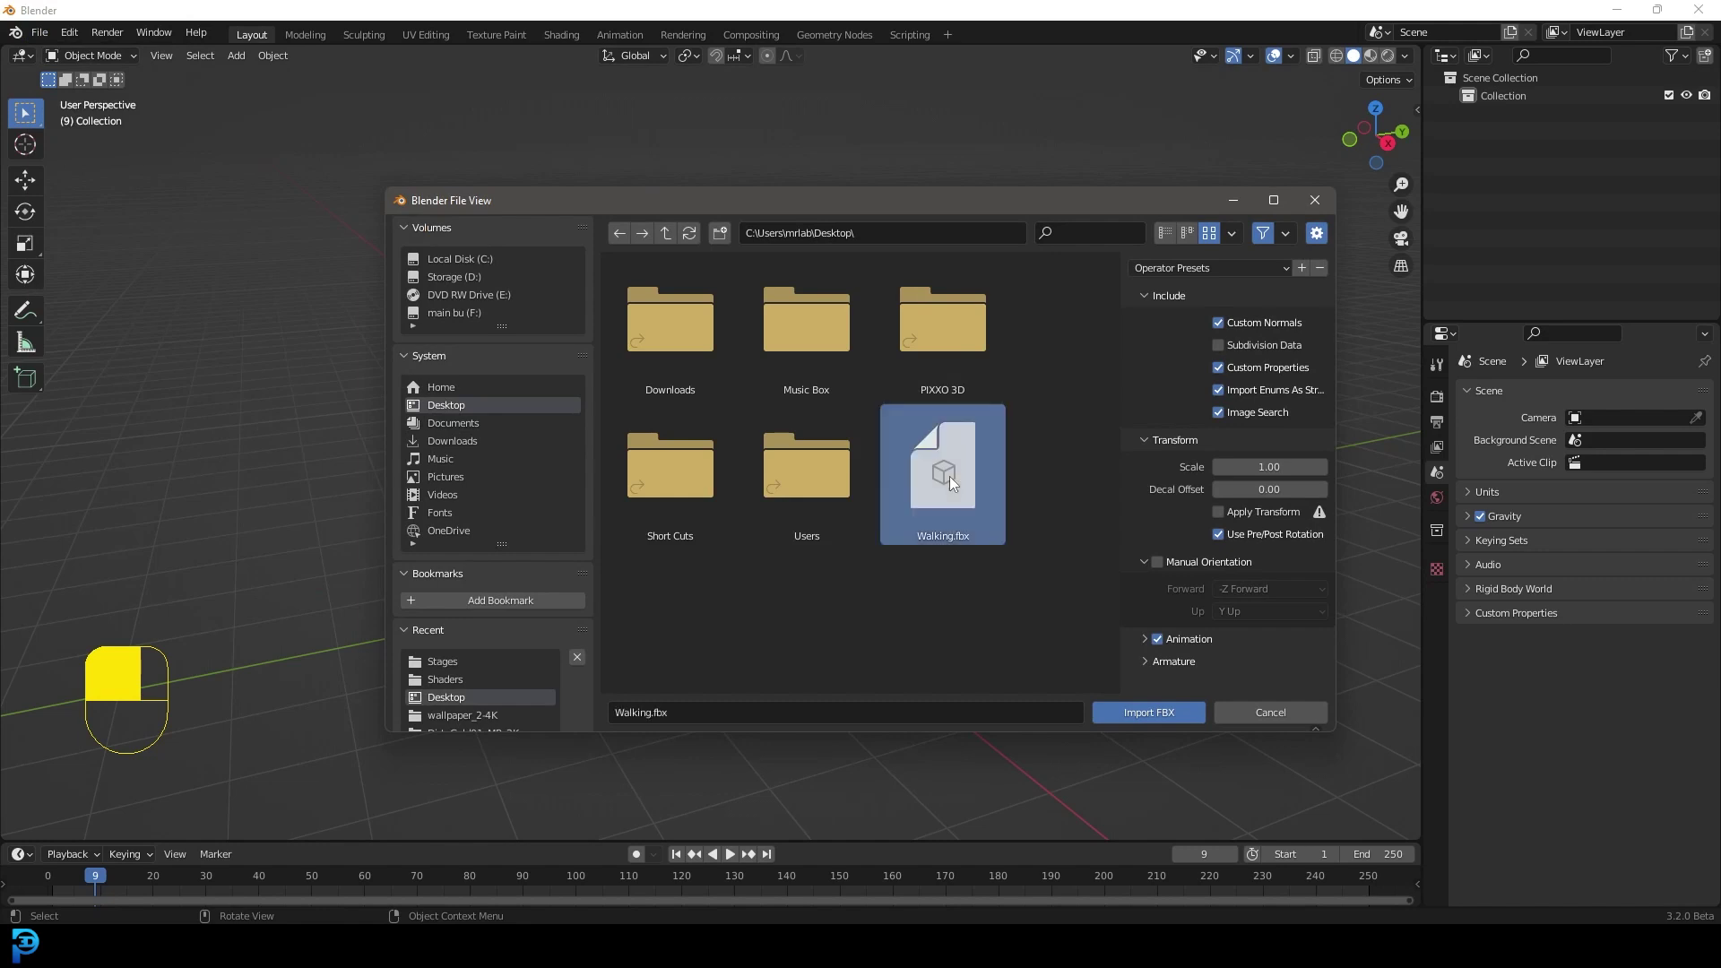
click(1147, 714)
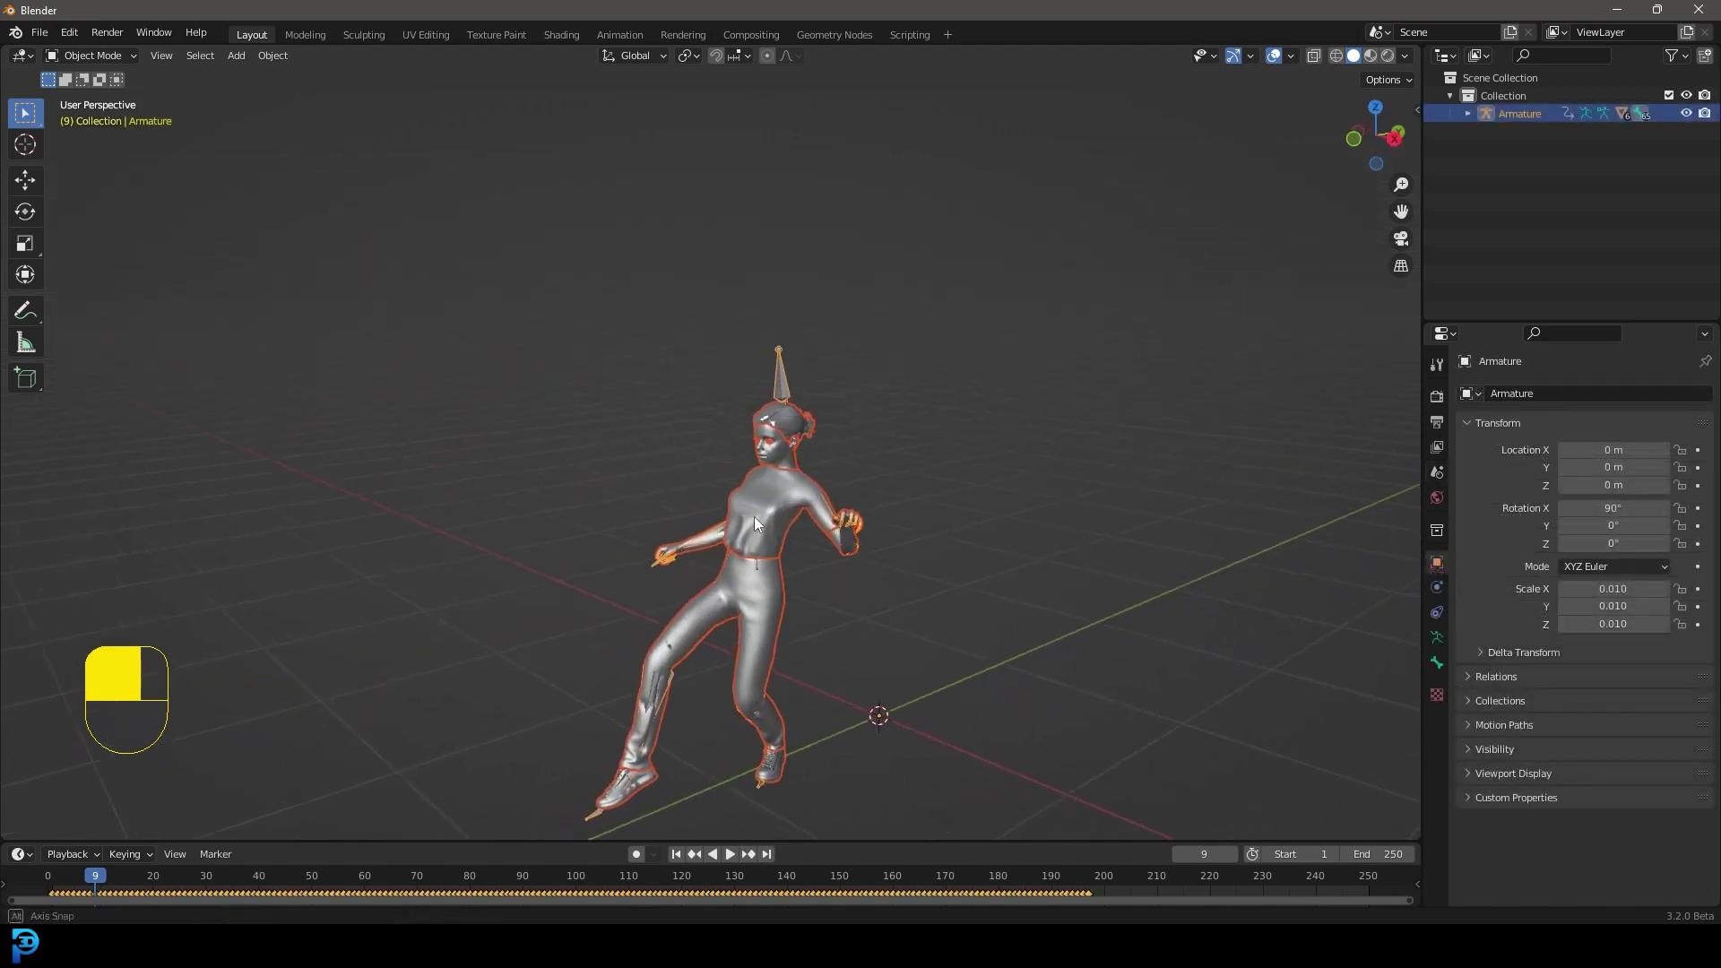
Enlarge the timeline area so the imported character's keyframes are easier to see
drag(595, 844, 596, 708)
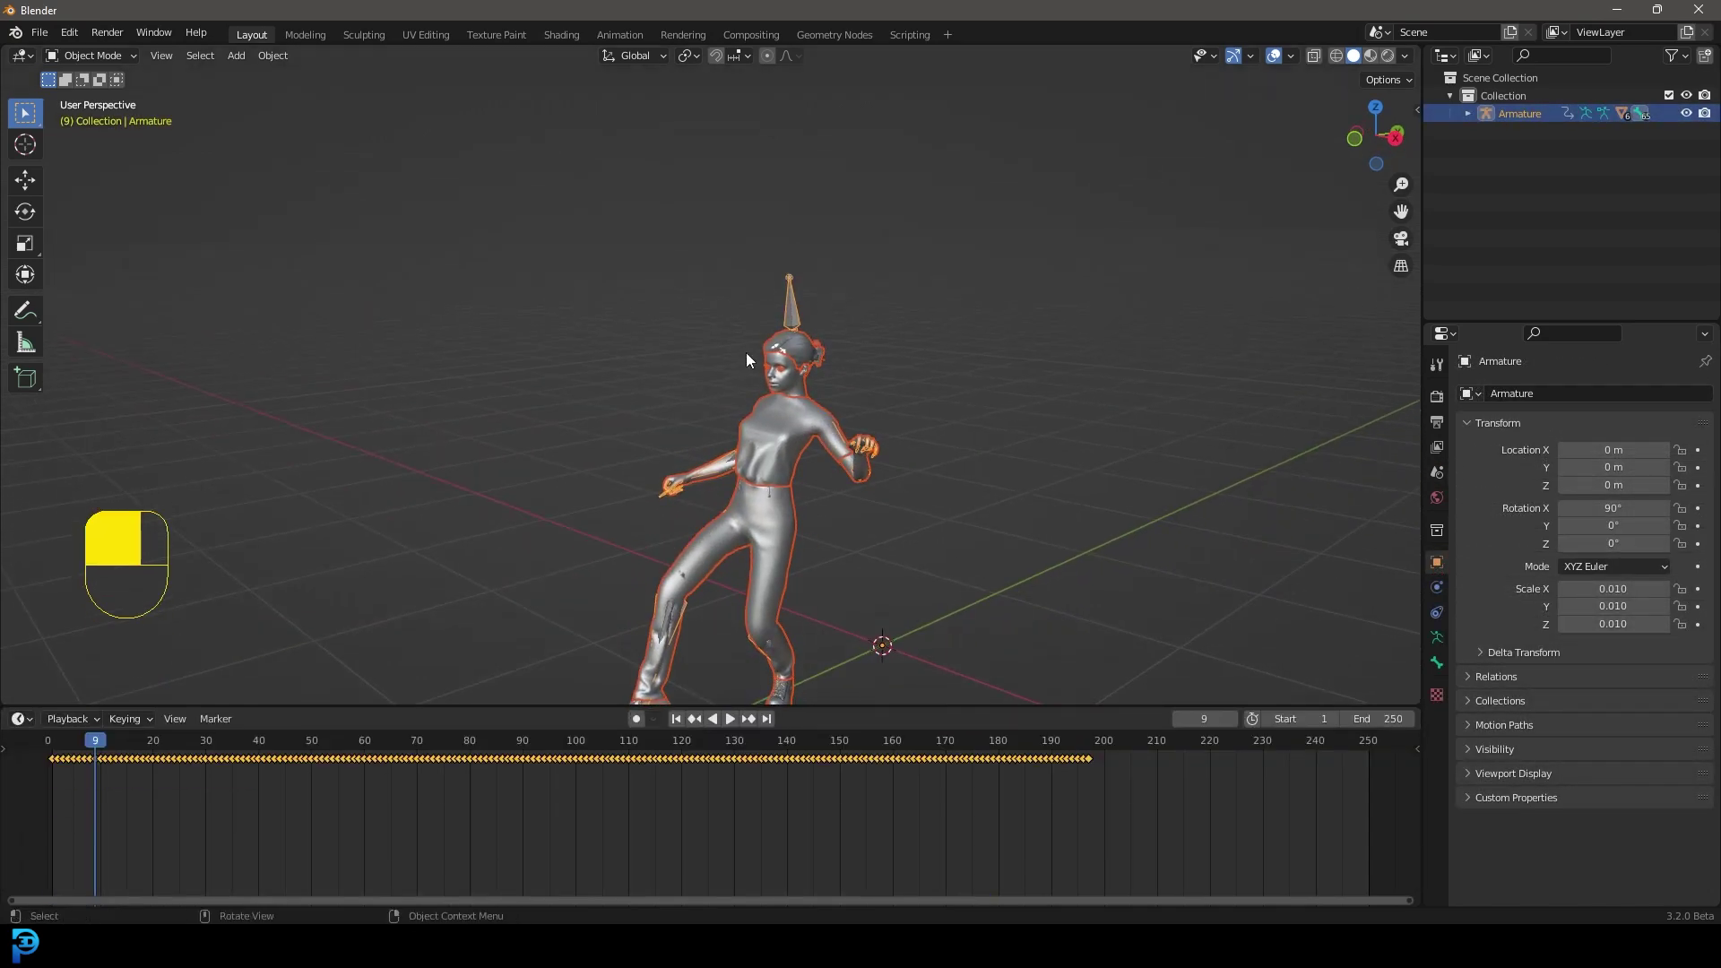
scroll(807, 359, down, 3)
middle_drag(827, 387, 699, 574)
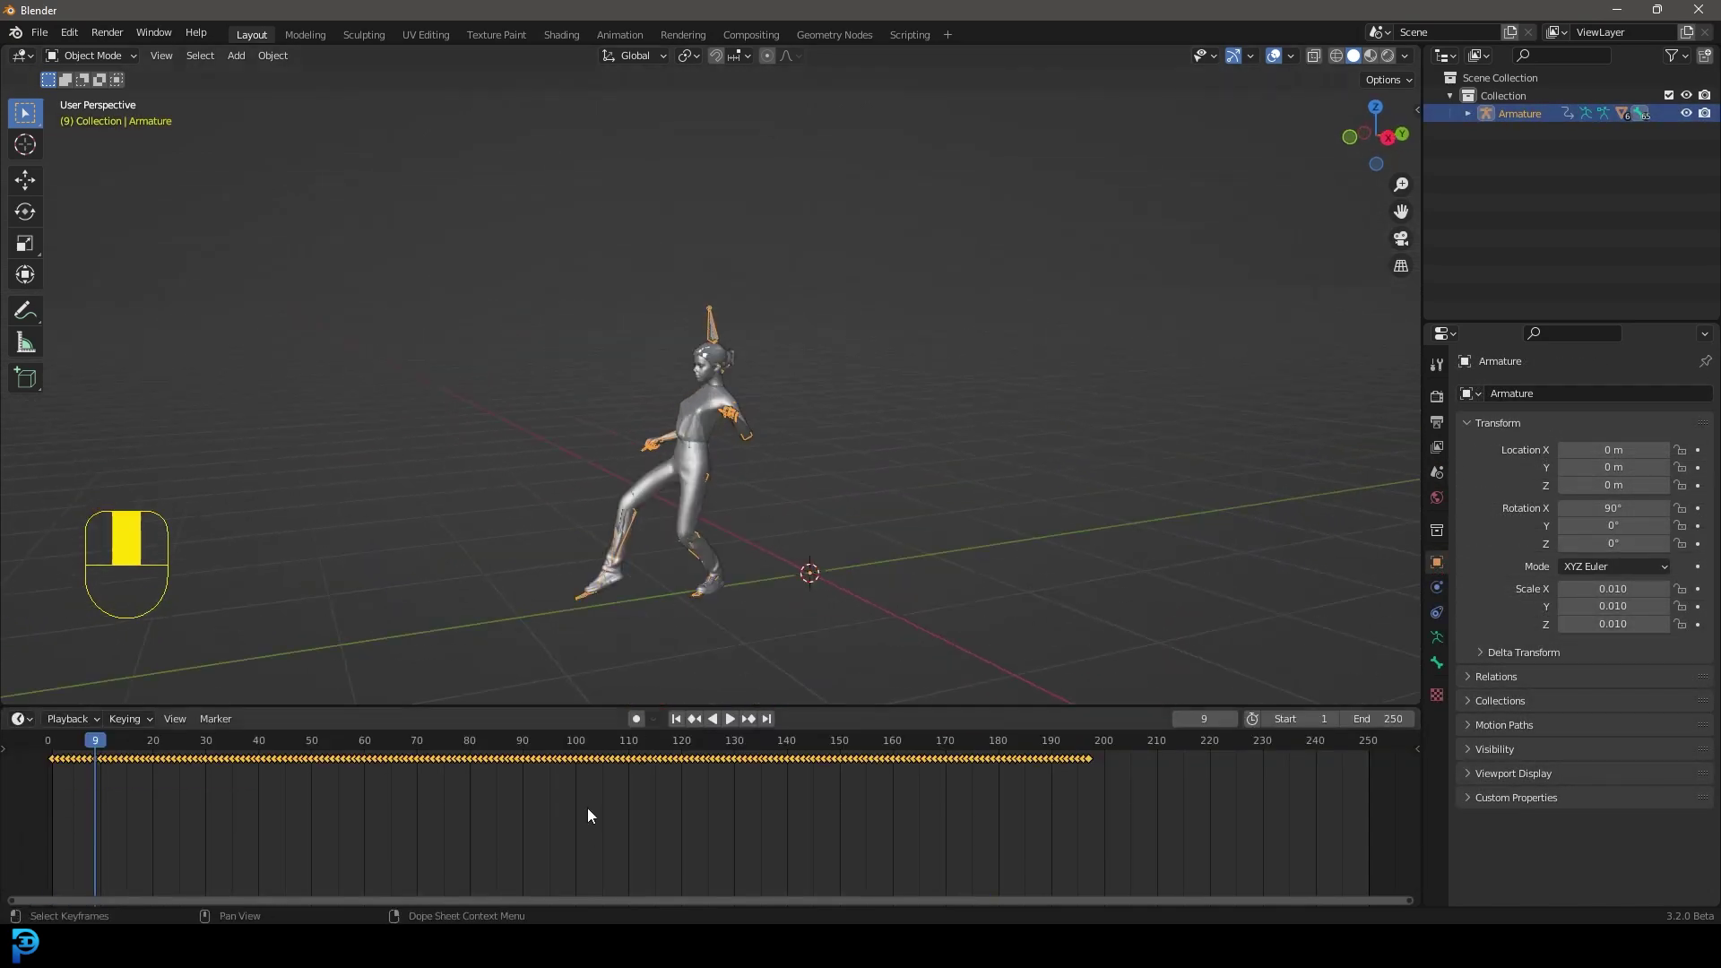
drag(599, 709, 598, 767)
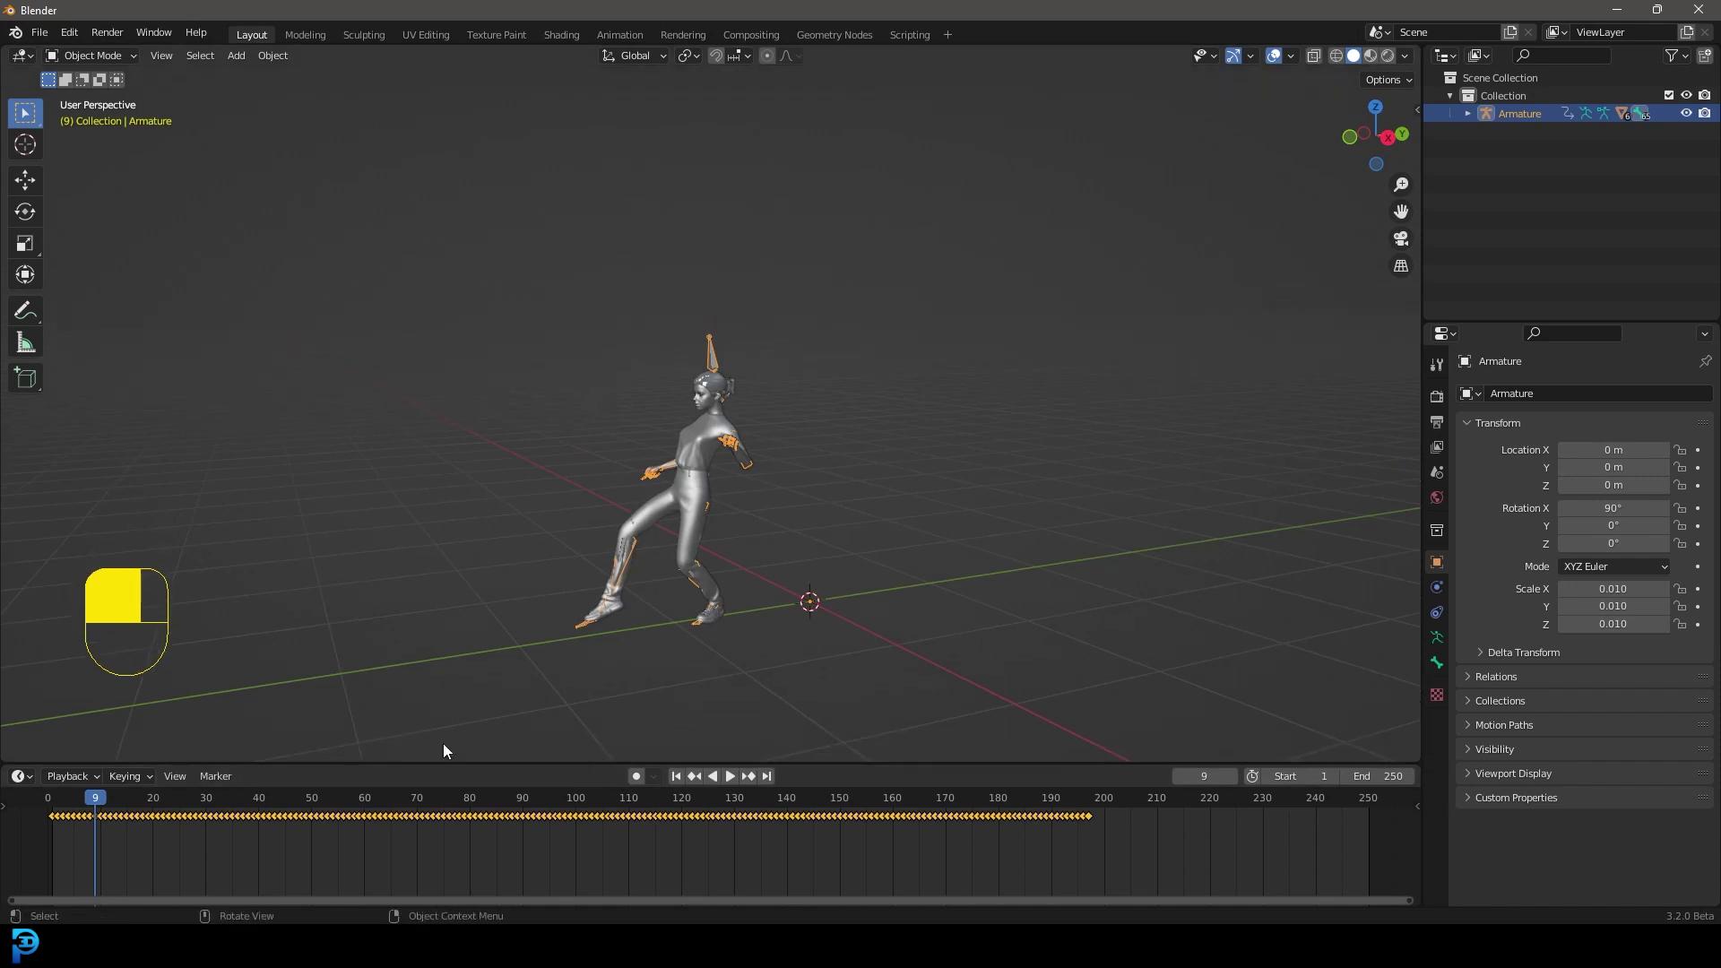
Play the imported walking animation from the start and examine the character's motion from several angles
click(56, 815)
key(space)
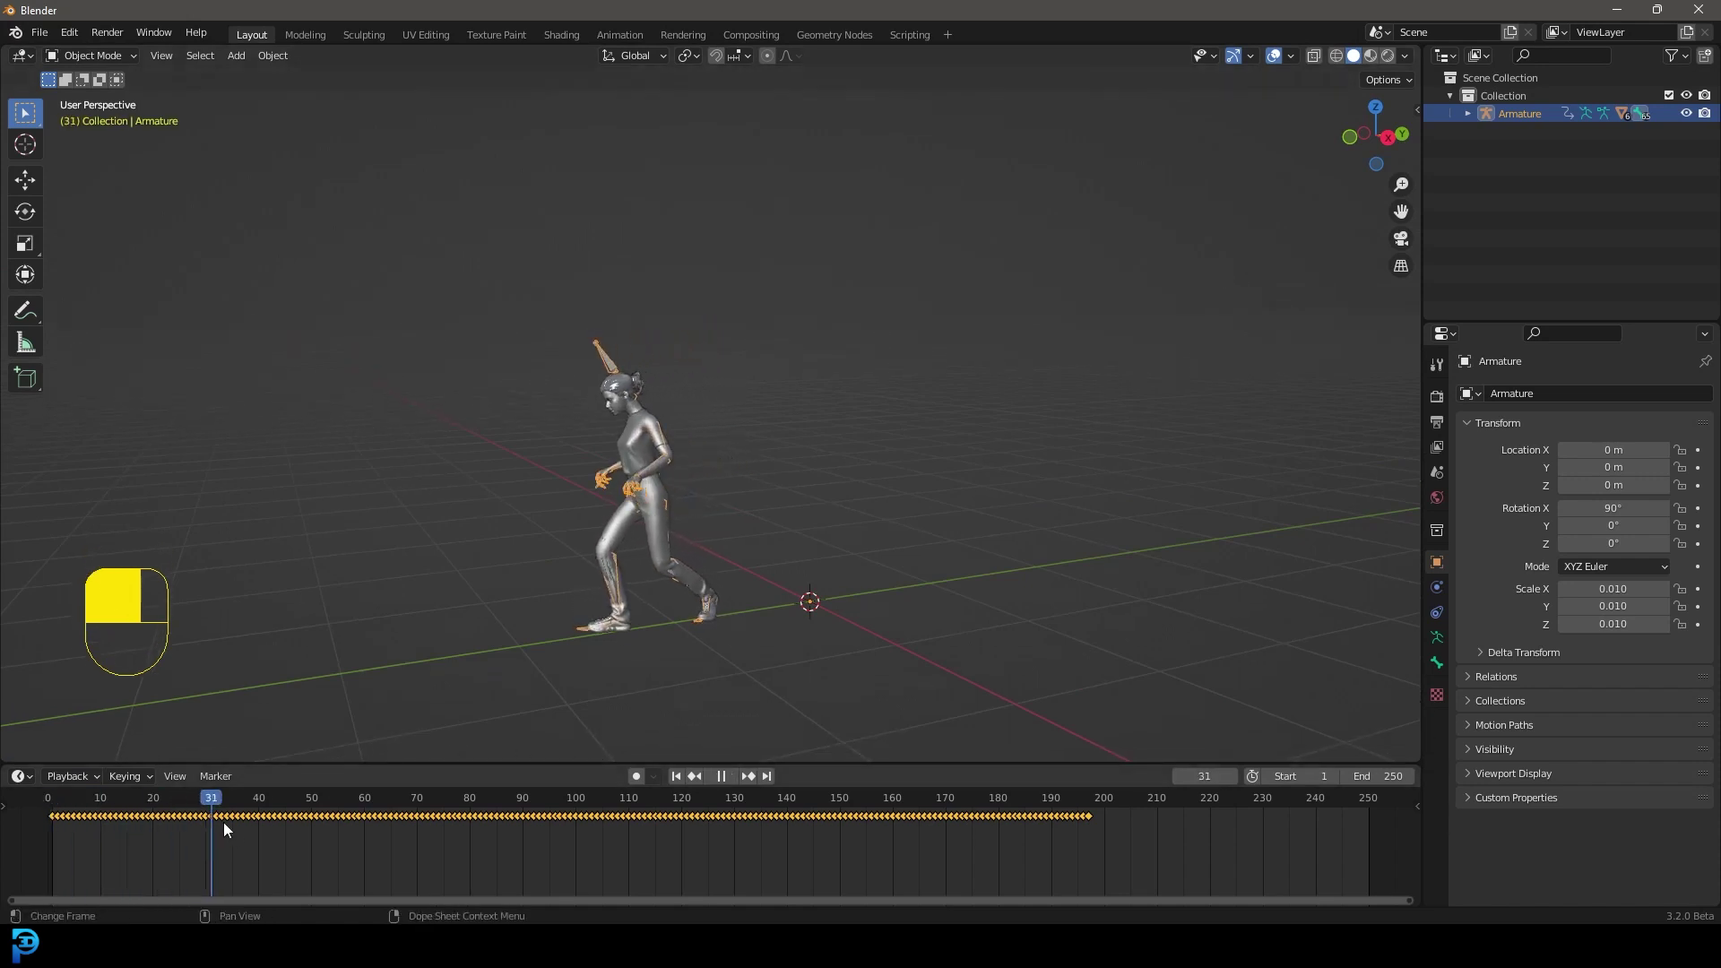
drag(418, 820, 464, 831)
key(space)
ctrl+middle_drag(464, 830, 758, 831)
middle_drag(574, 466, 499, 403)
key(space)
ctrl+middle_drag(733, 895, 863, 815)
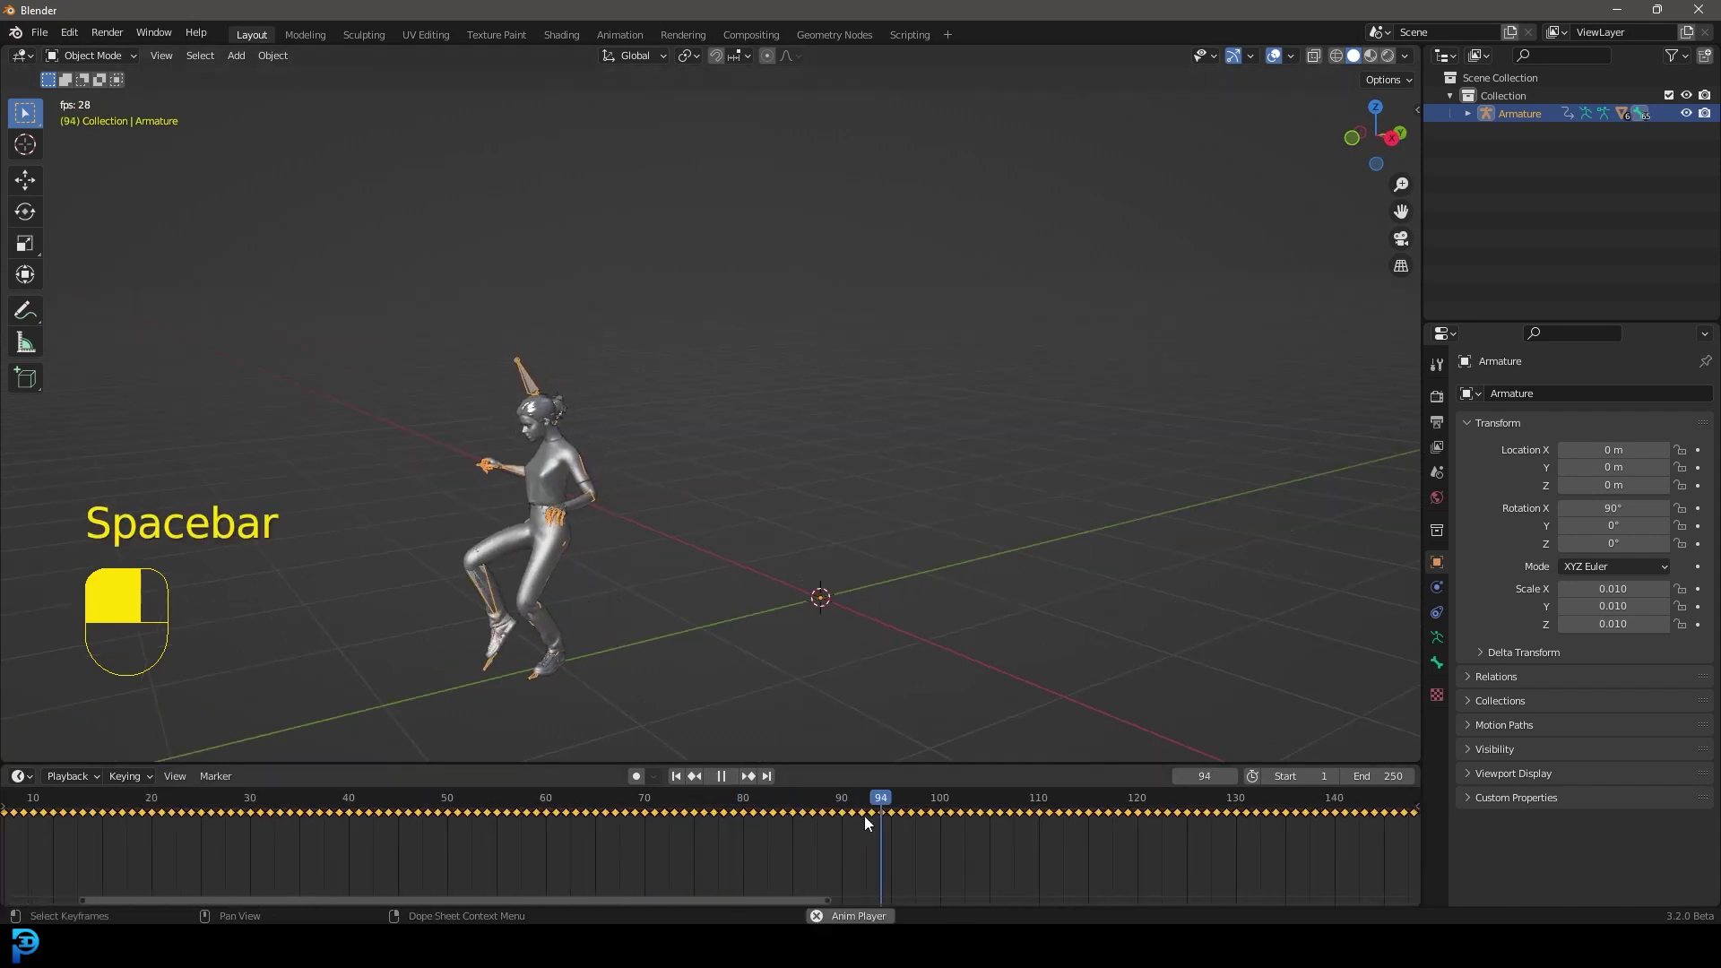
middle_drag(1031, 708, 887, 621)
key(space)
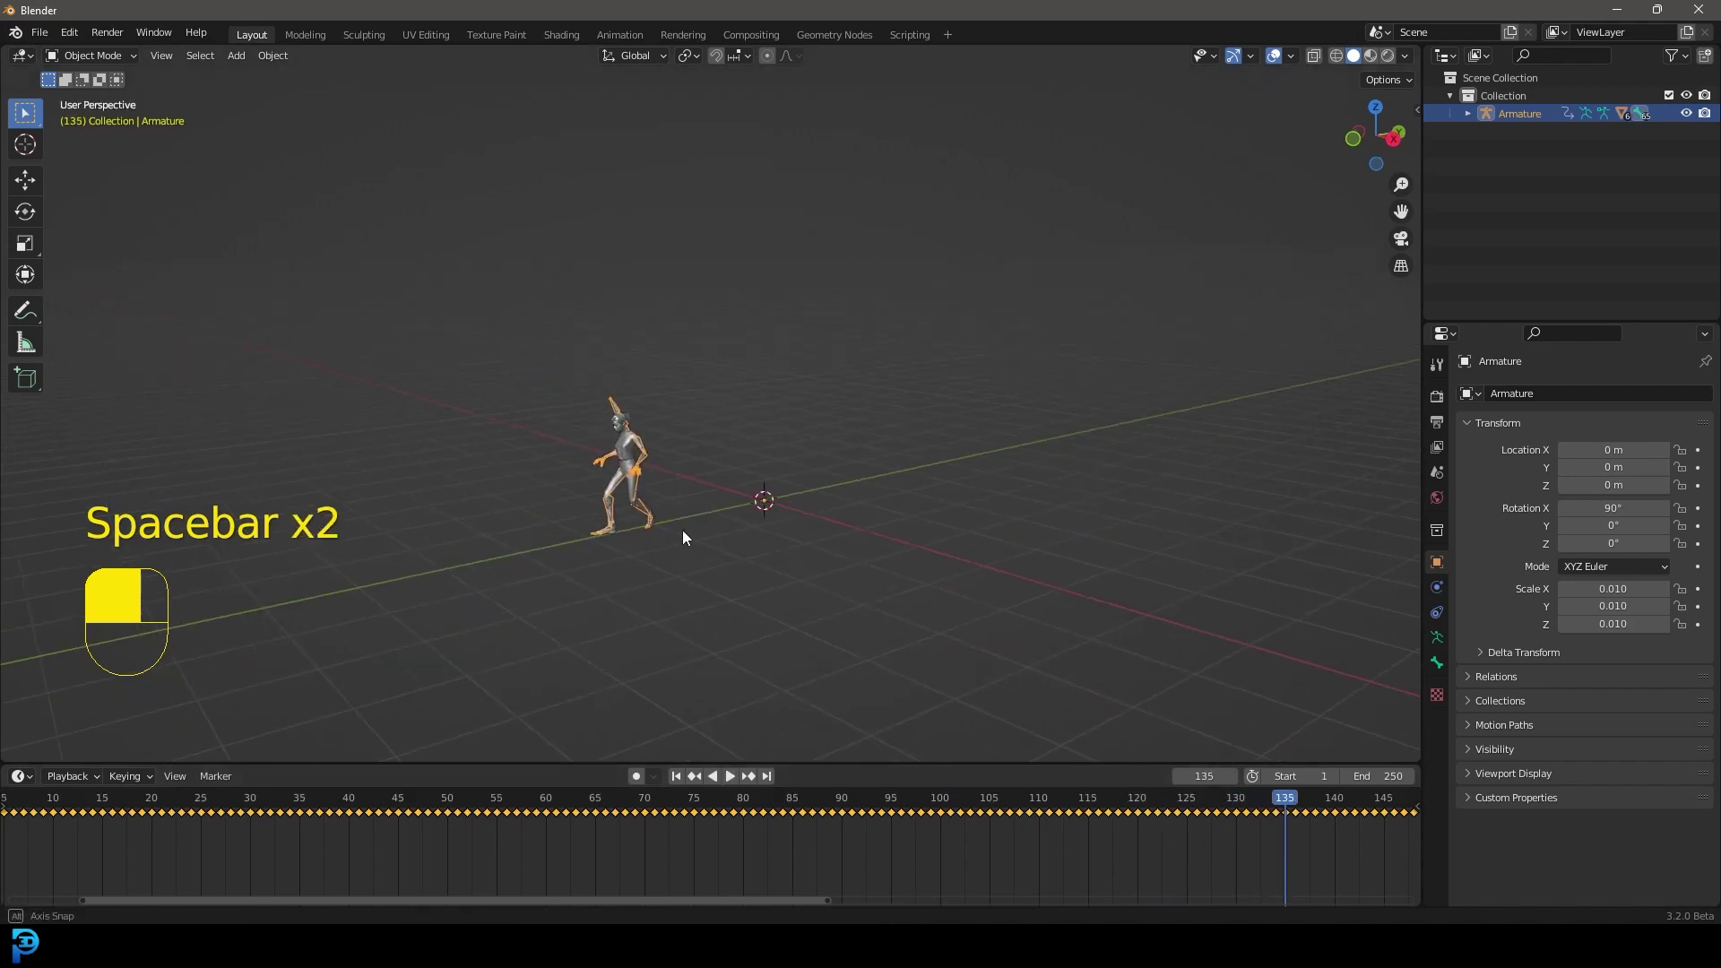
middle_drag(681, 529, 734, 545)
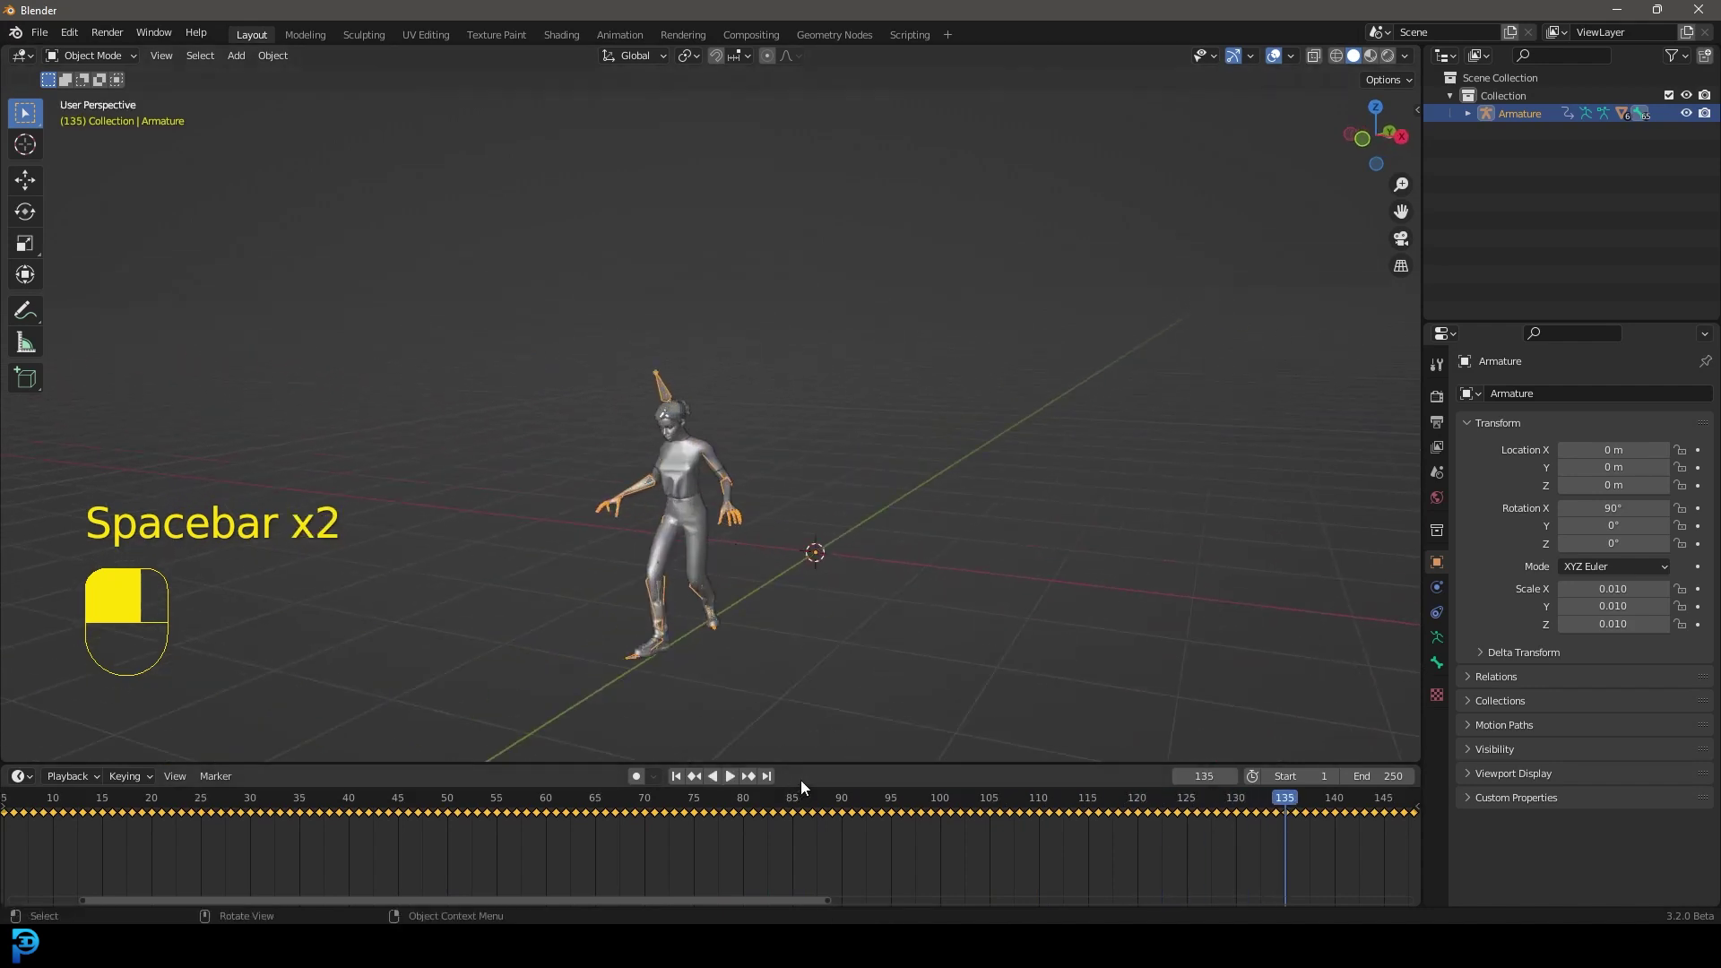
Scrub back to frame 77 and replay the walk while viewing the character from the front
drag(814, 765, 826, 750)
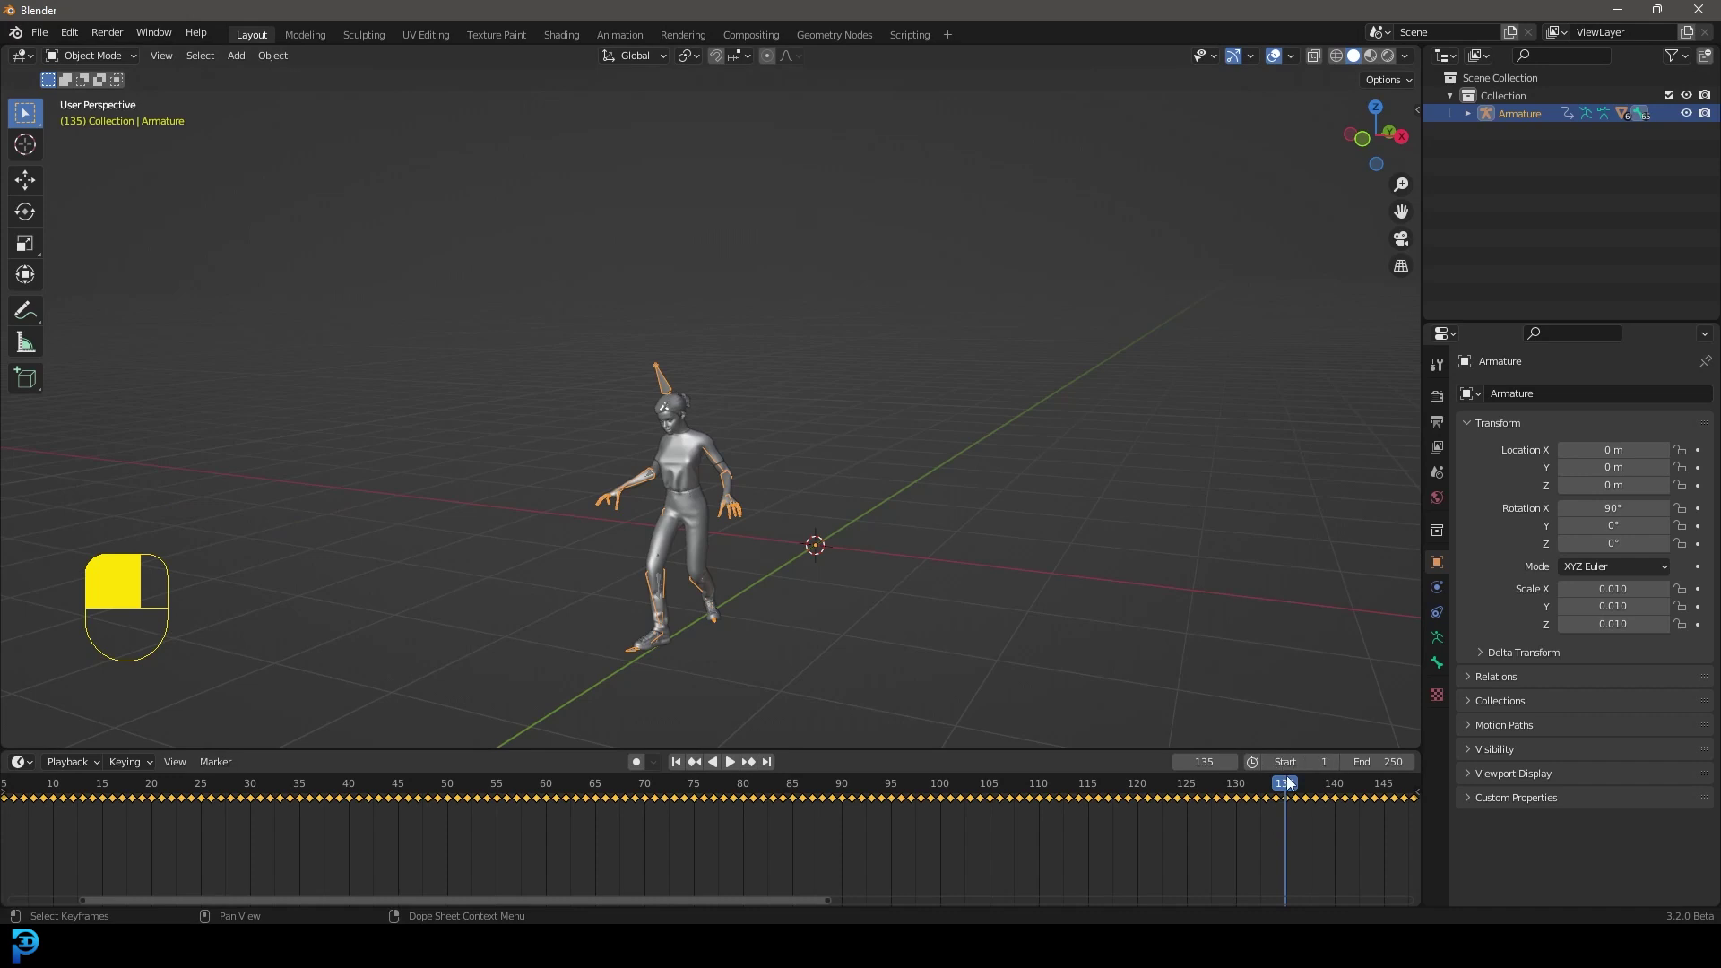
drag(1288, 784, 713, 789)
scroll(793, 514, up, 4)
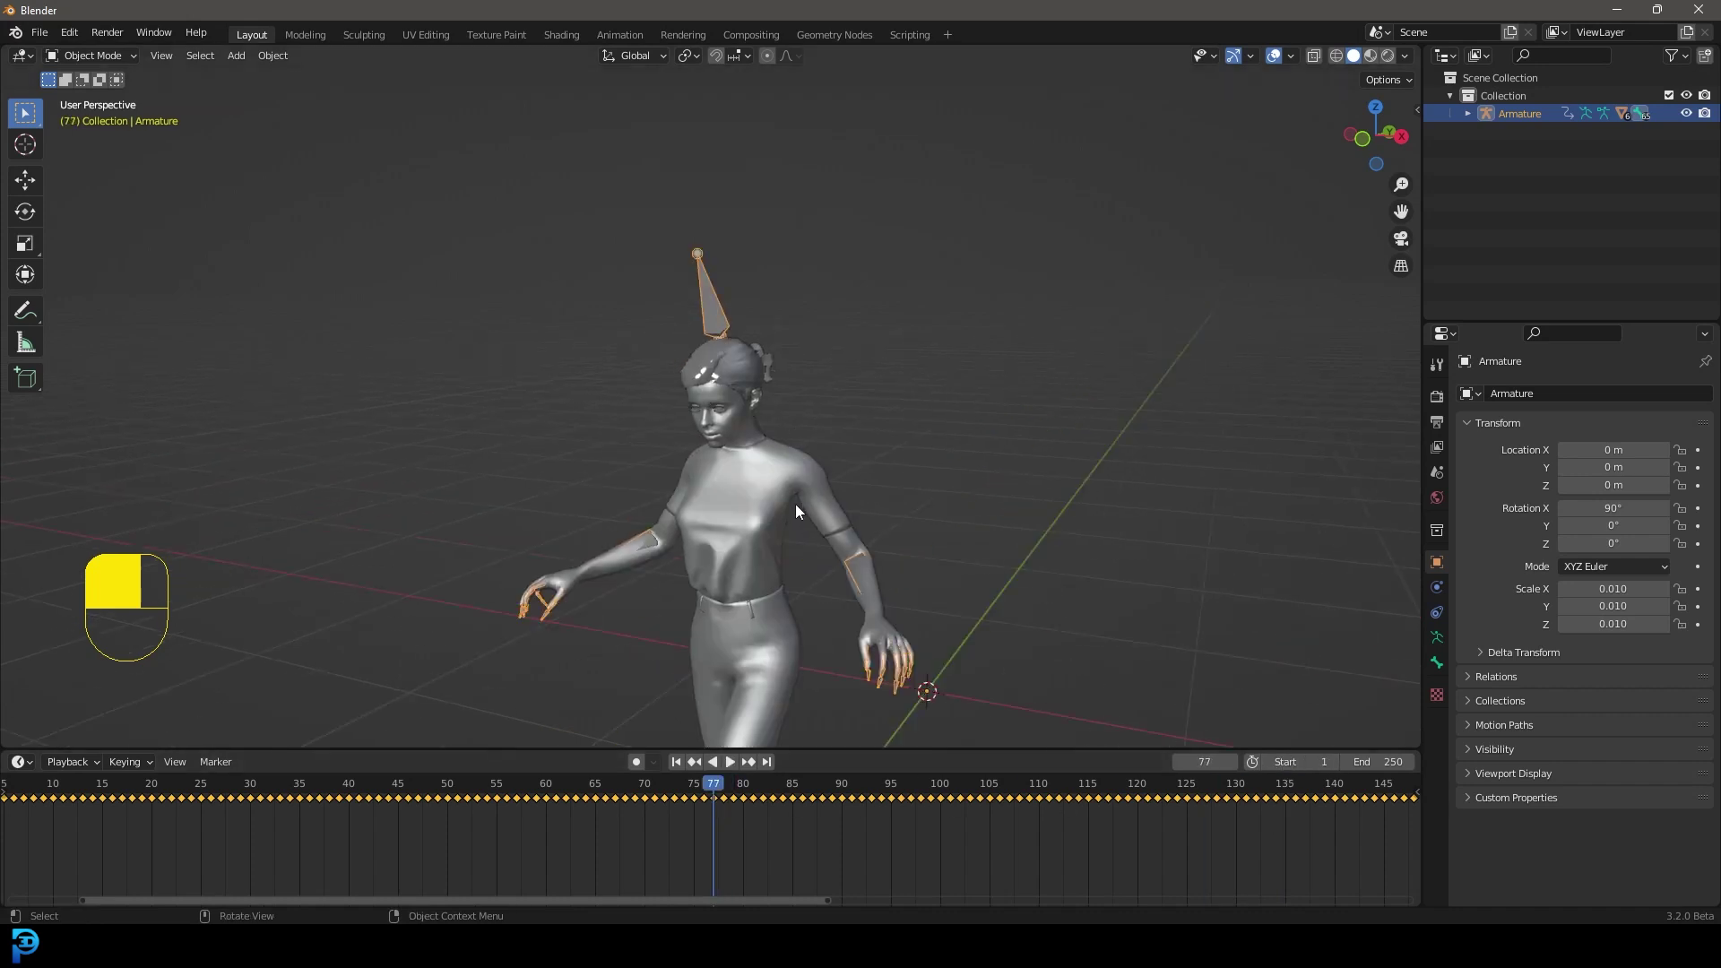
middle_drag(796, 513, 900, 505)
key(space)
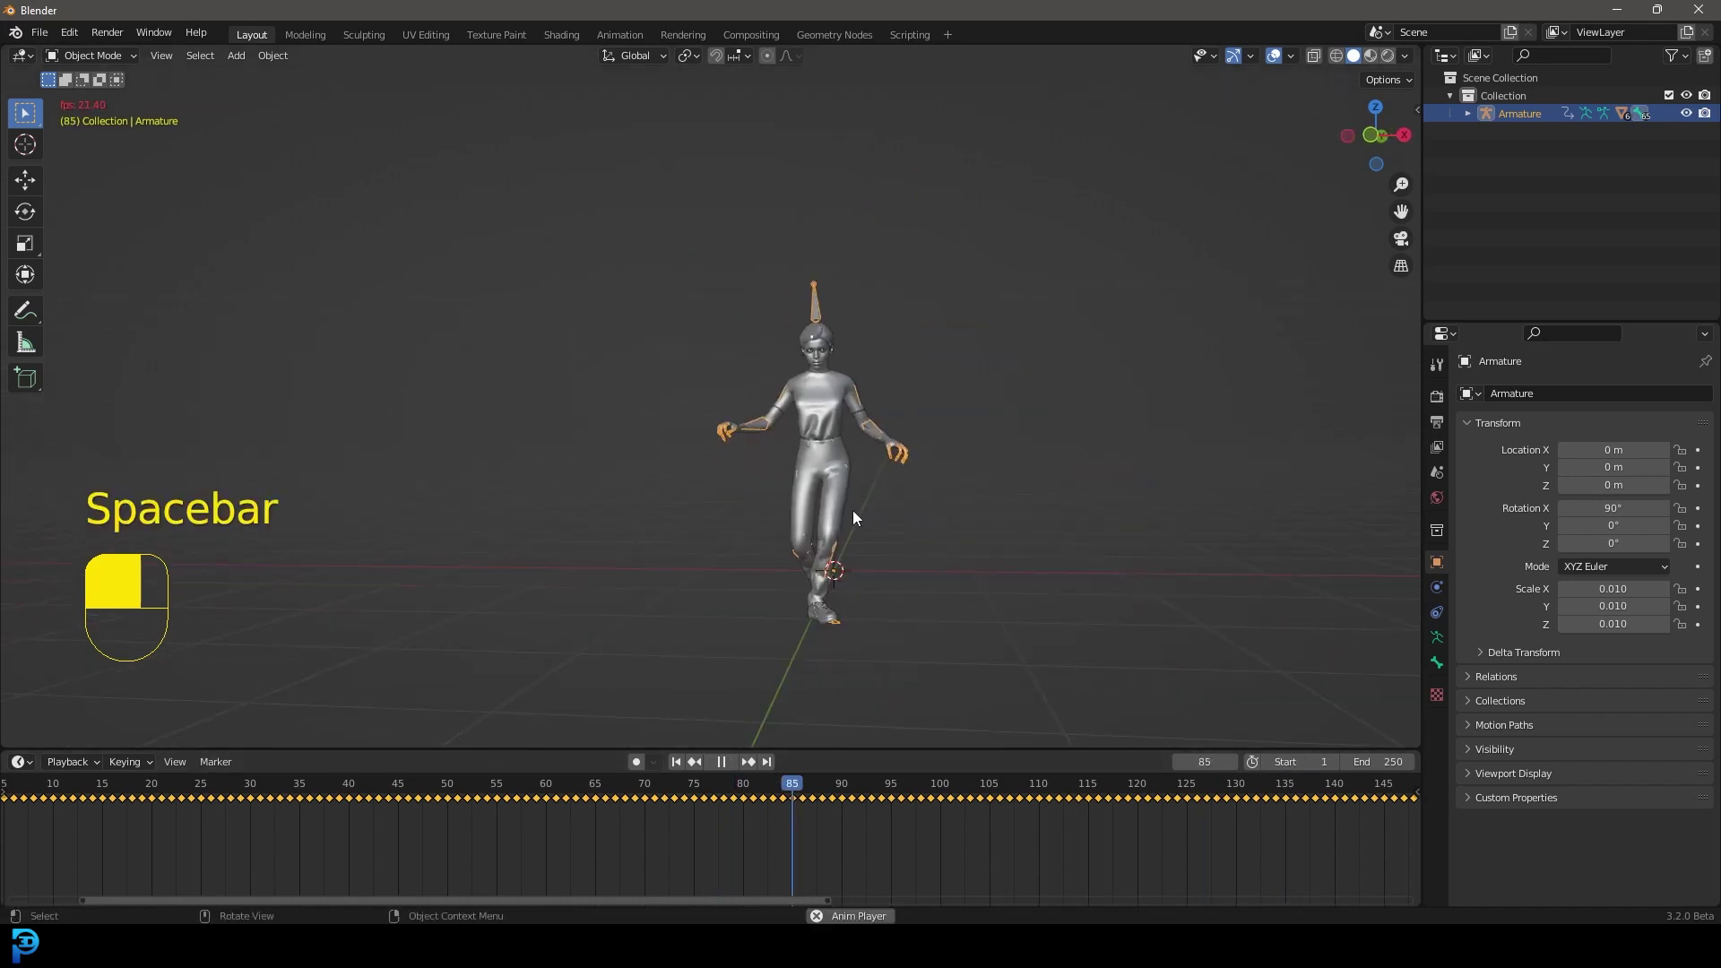
Enlarge the timeline further and replay the walk to check where the keyframes end relative to the scene's frame range
drag(896, 751, 932, 607)
scroll(965, 754, down, 4)
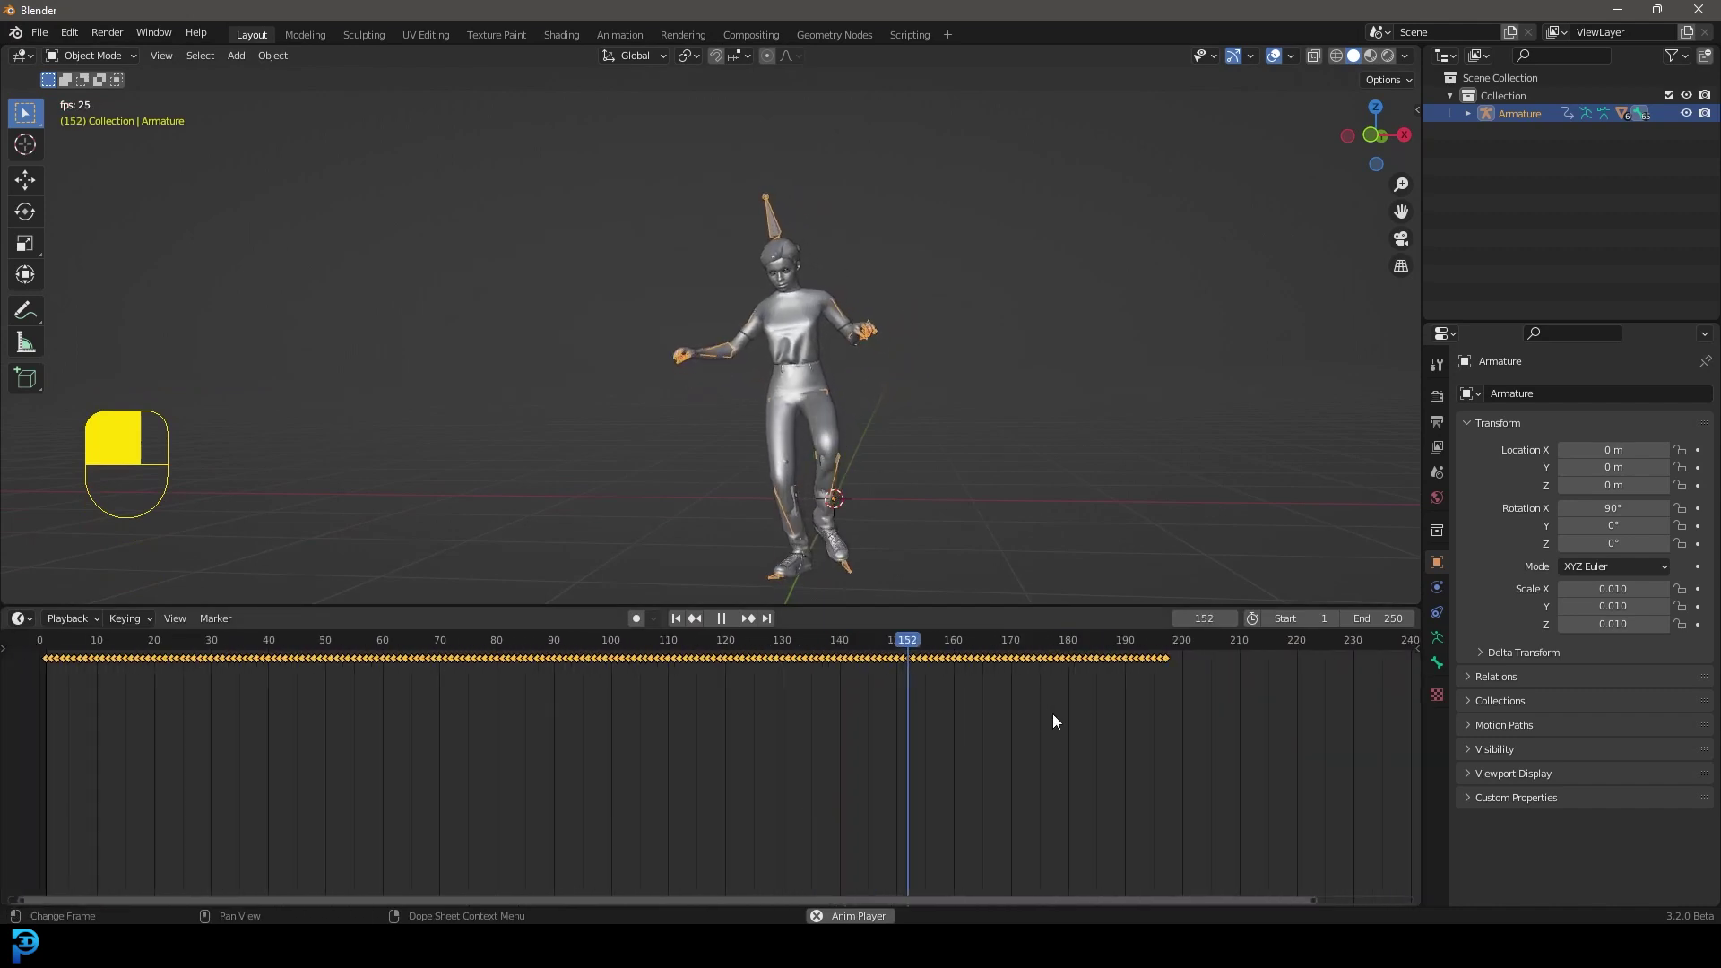
scroll(1052, 722, down, 2)
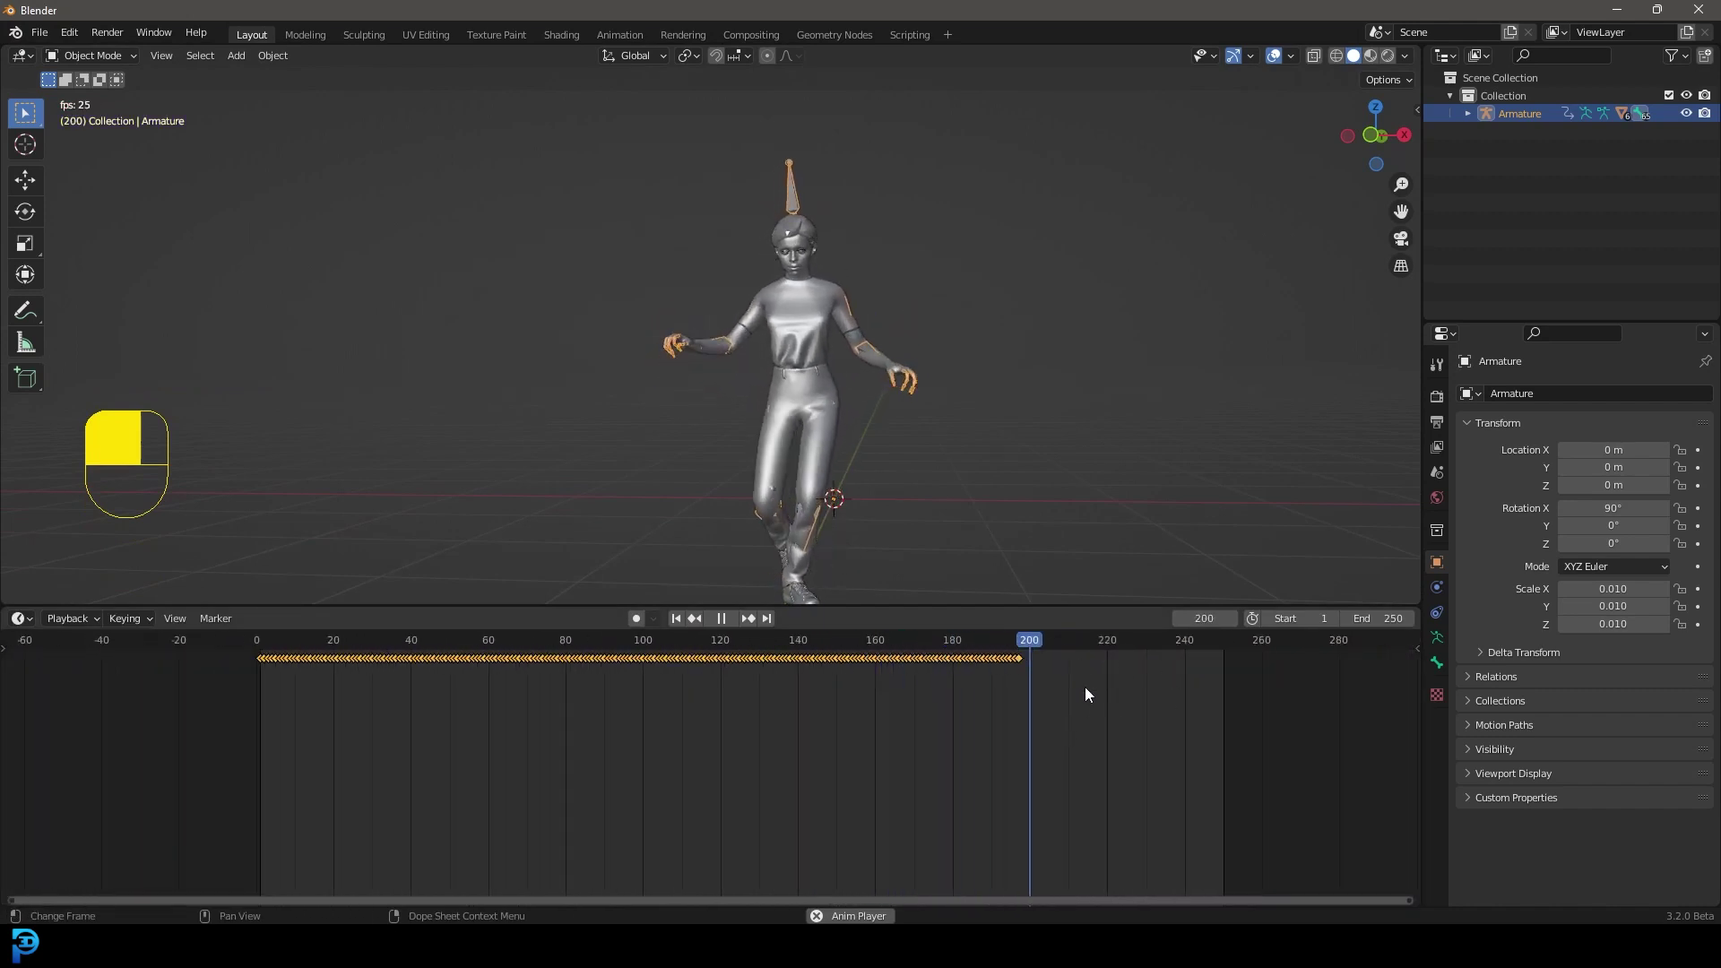
key(space)
scroll(948, 449, down, 3)
middle_drag(948, 449, 824, 488)
key(space)
key(shift+Left)
key(space)
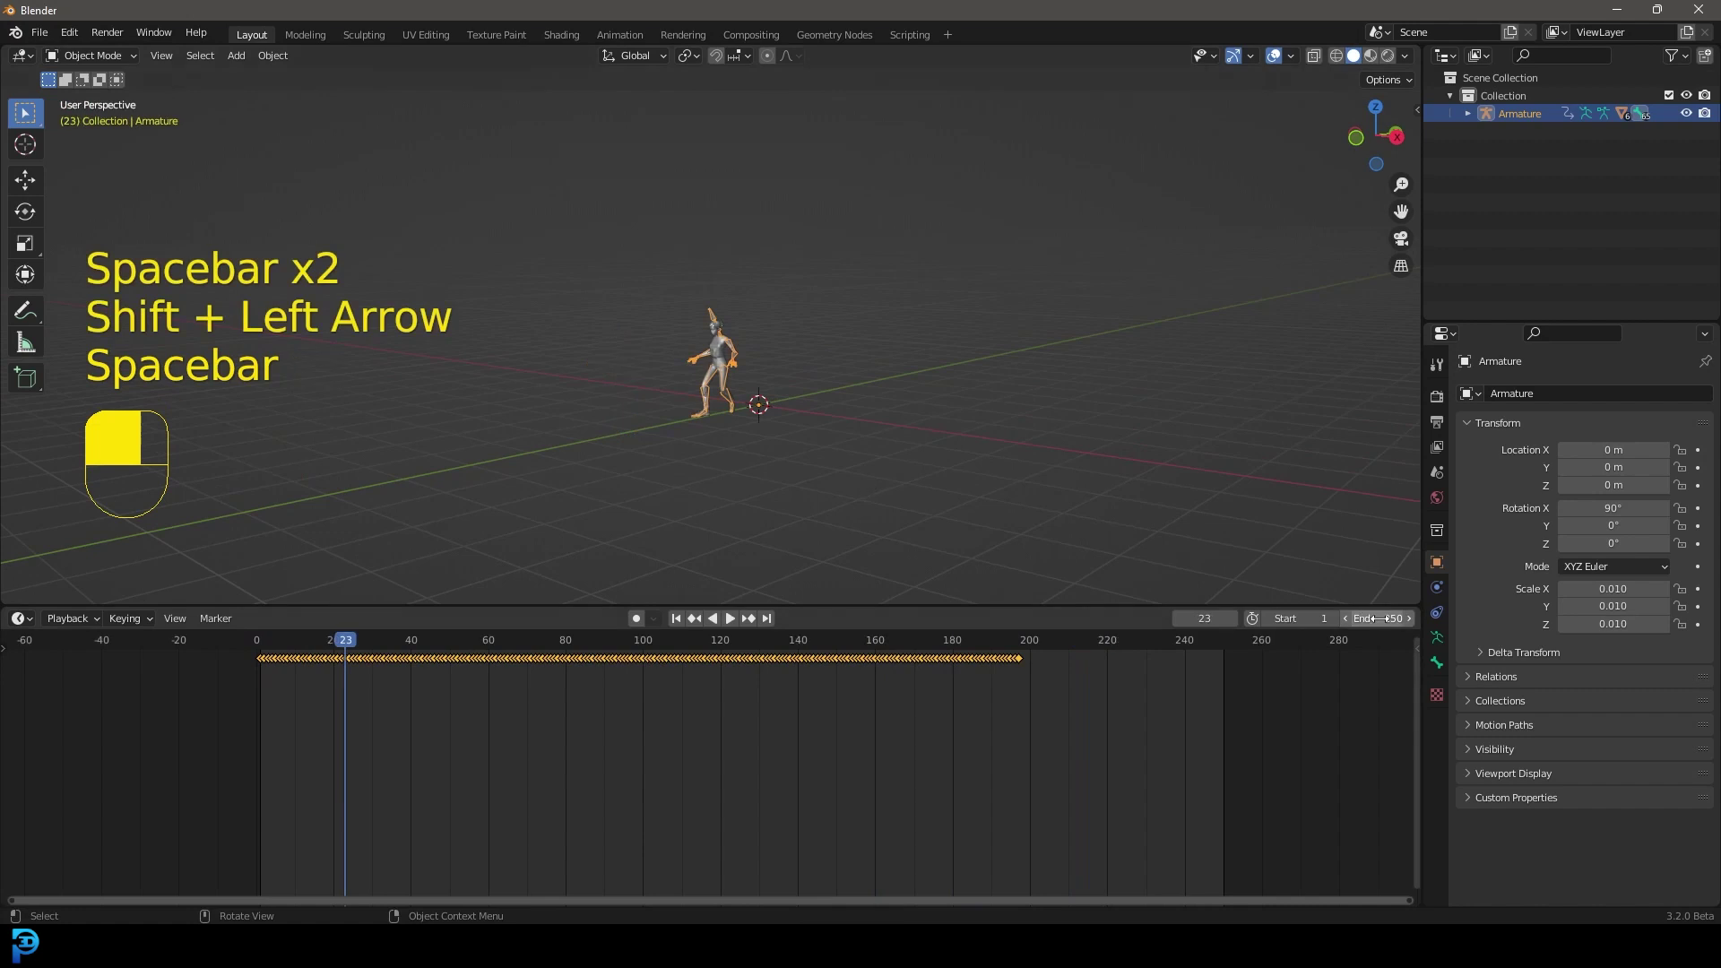
Set the scene's end frame to 200 and return the playhead to frame 1
click(1377, 618)
text(200)
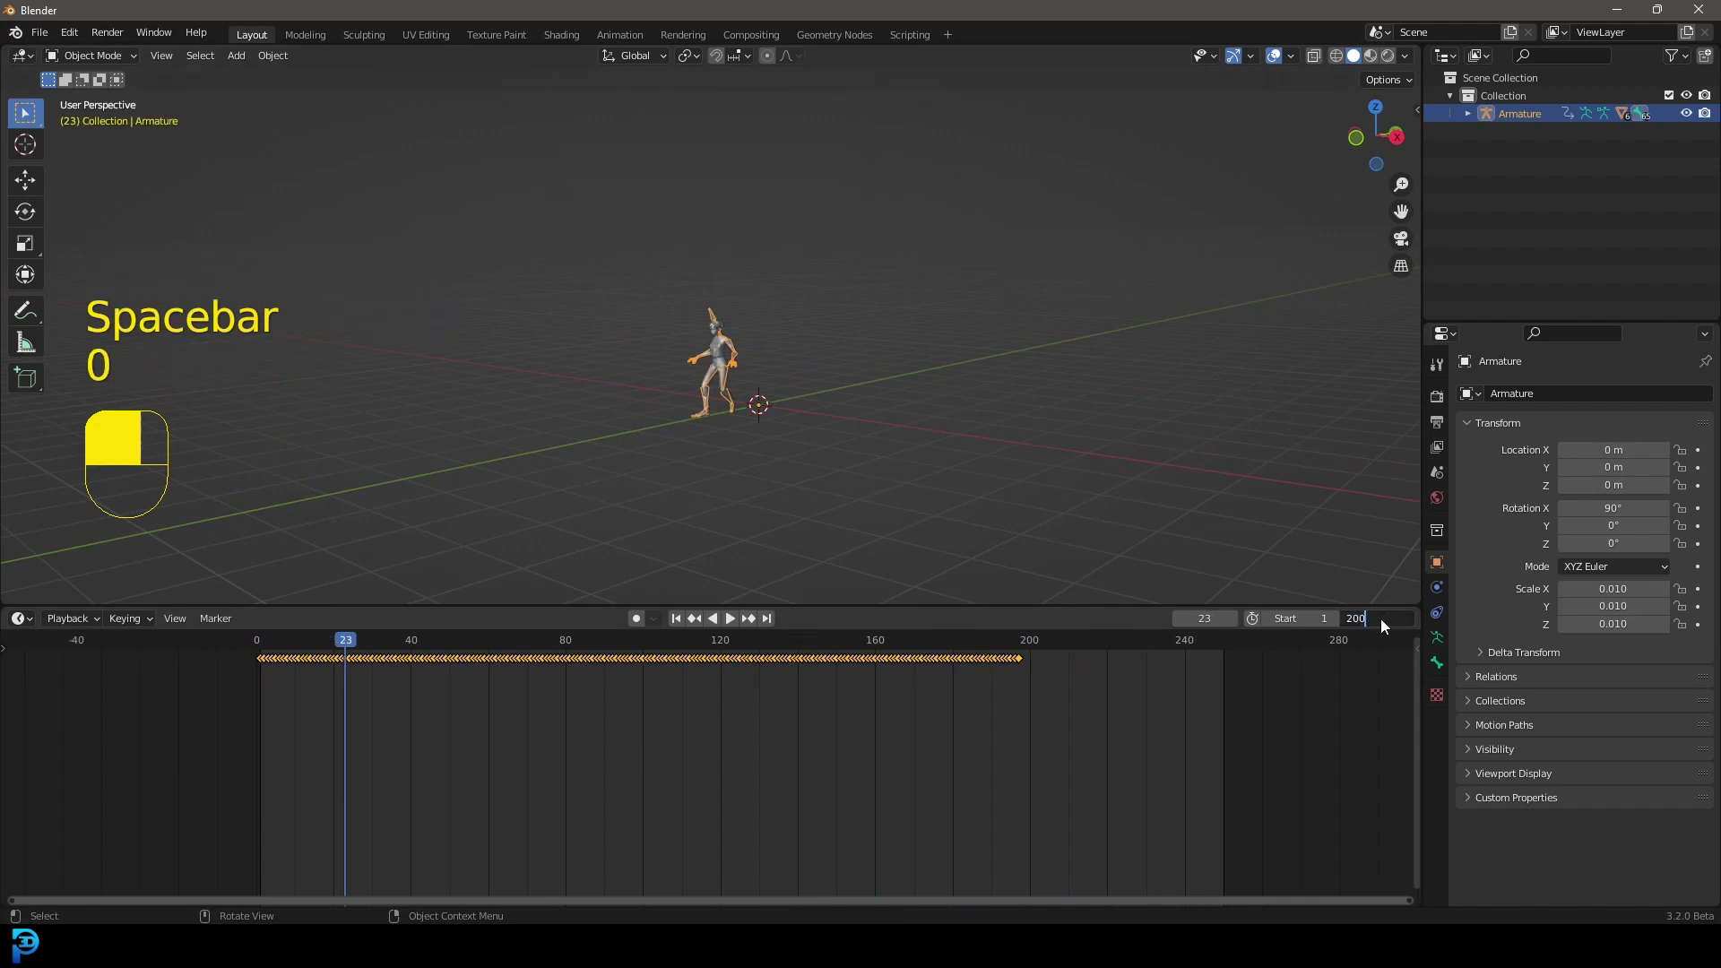
key(Return)
middle_drag(411, 743, 513, 747)
scroll(513, 746, up, 1)
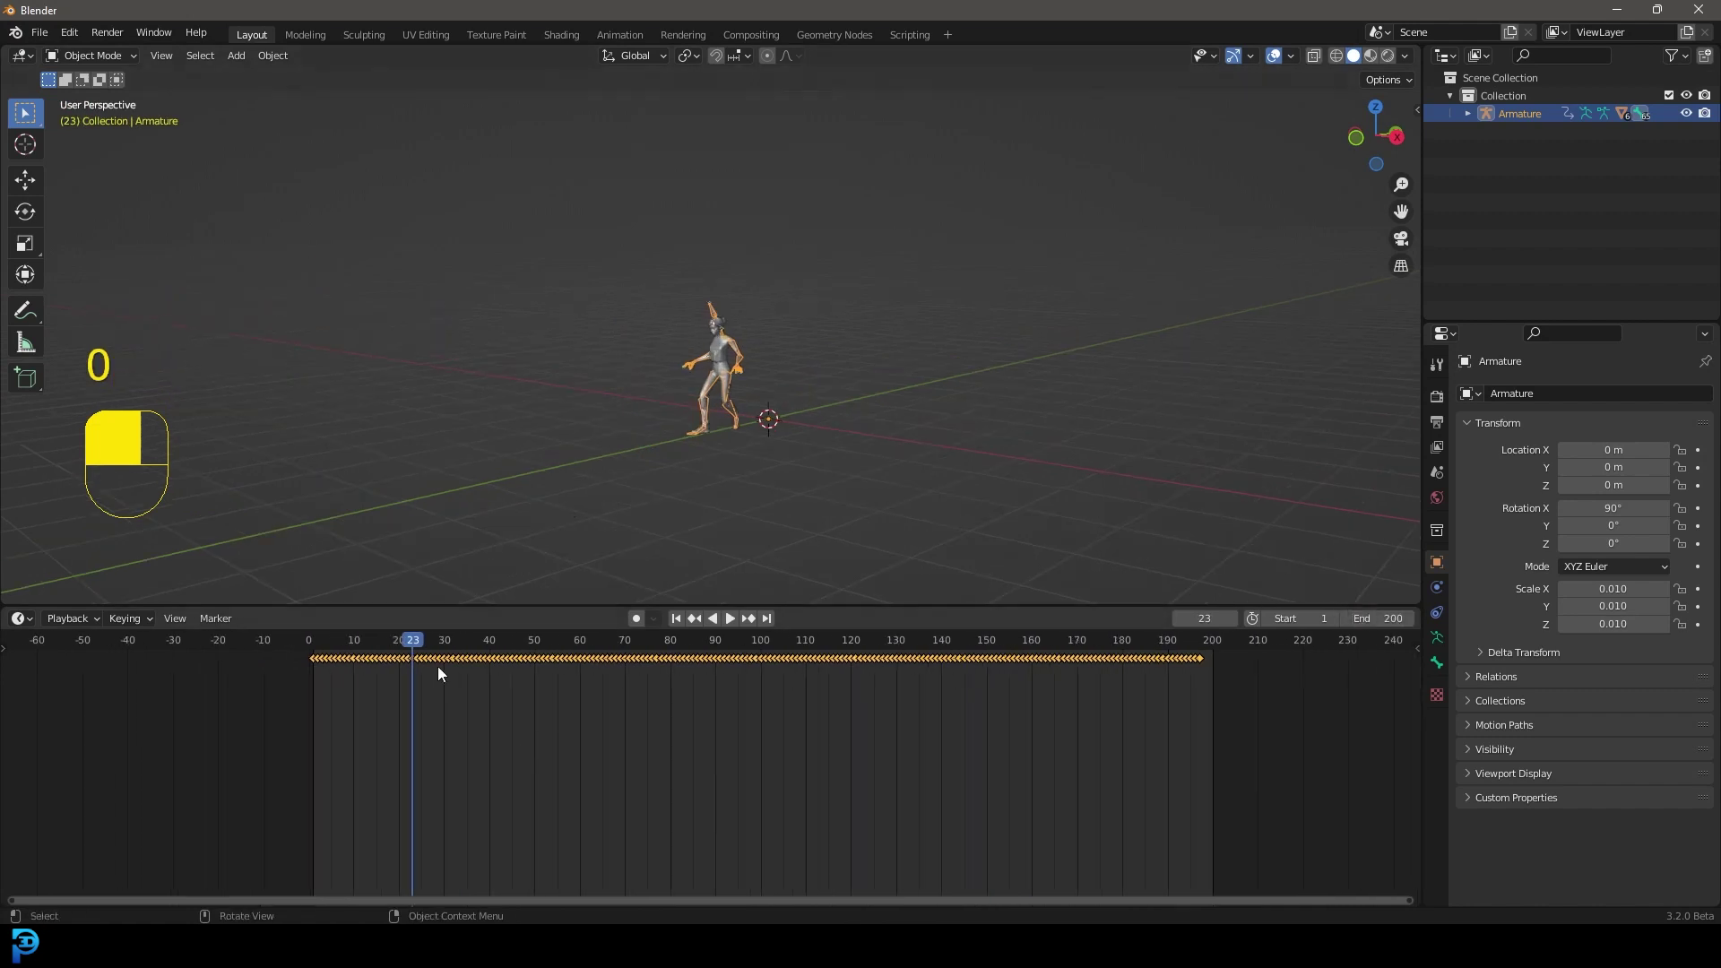
click(304, 669)
key(space)
key(space)
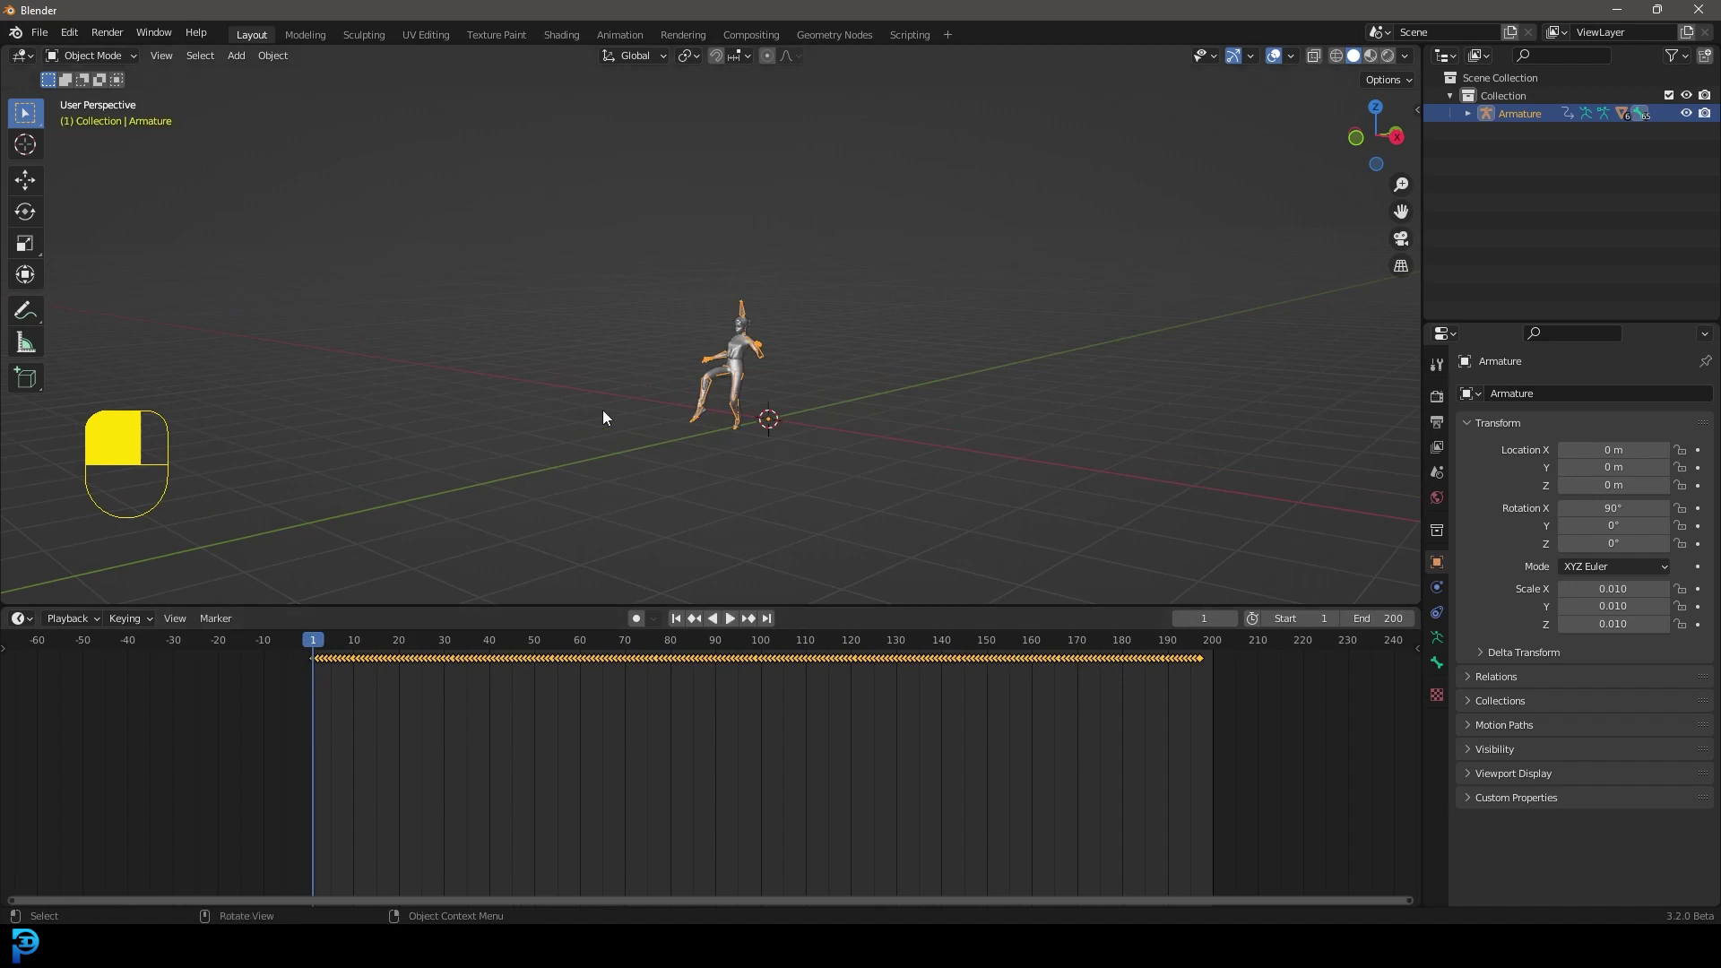
Deselect the character and add a mesh plane at the world origin
scroll(602, 411, up, 4)
scroll(808, 401, down, 2)
key(alt+a)
shift+middle_drag(859, 464, 703, 353)
scroll(708, 362, up, 1)
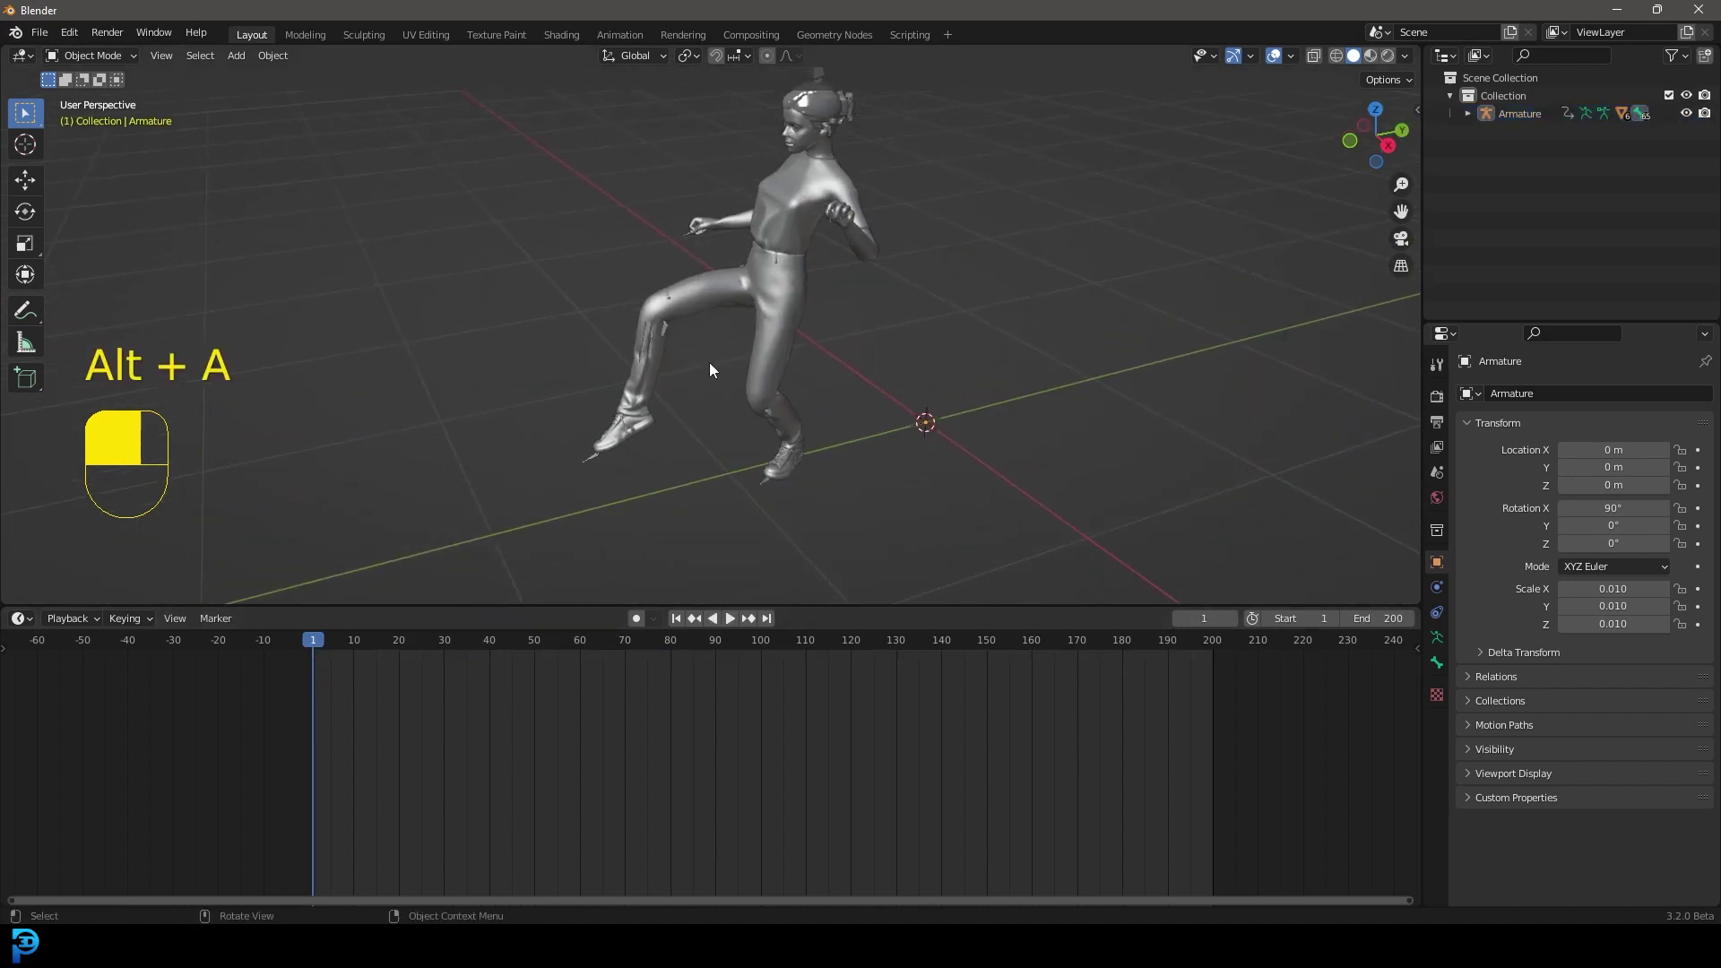
scroll(823, 423, down, 2)
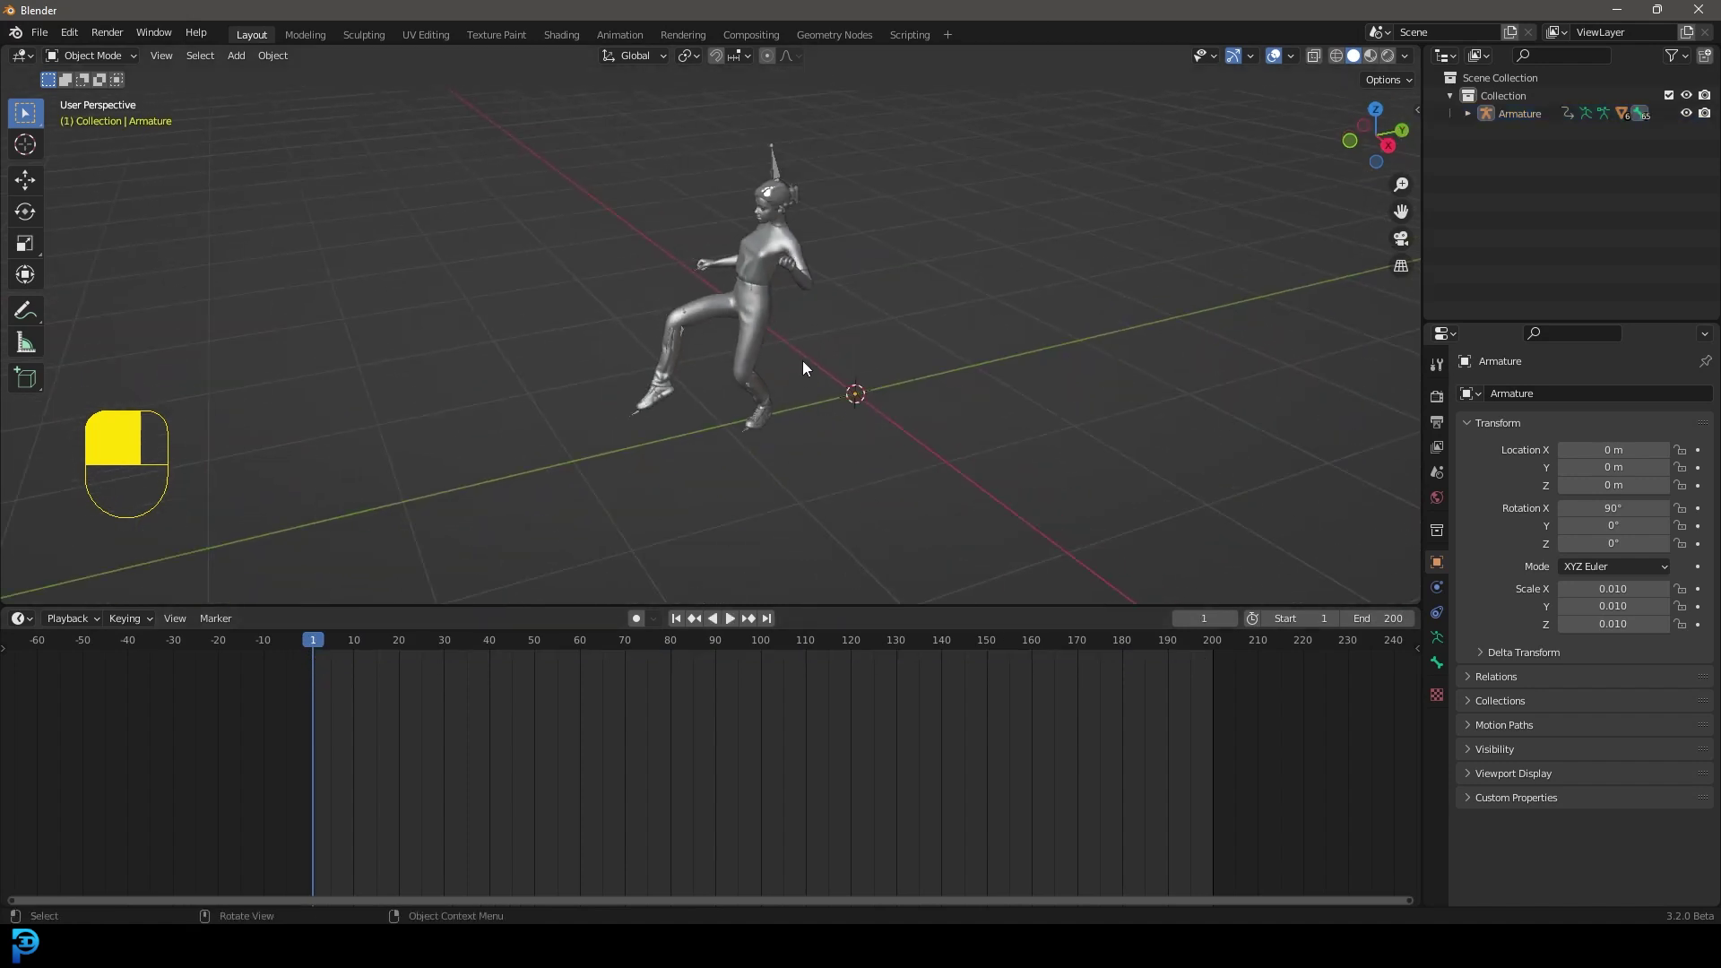
key(shift+a)
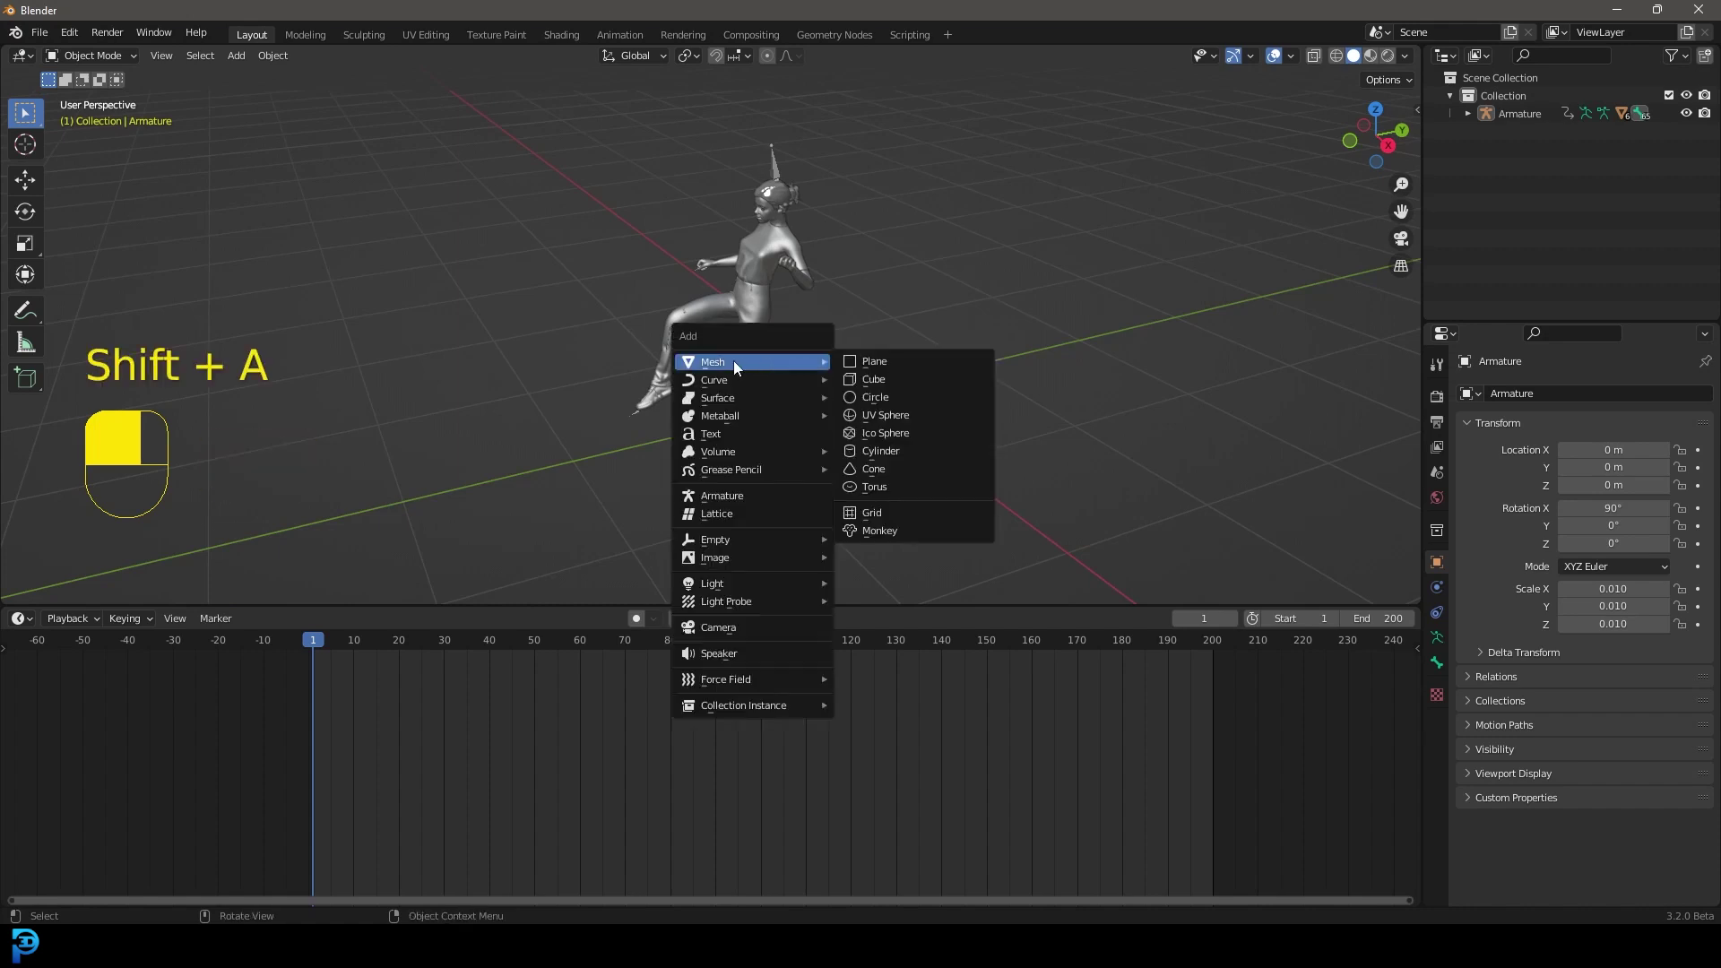
click(901, 360)
scroll(821, 413, down, 3)
scroll(803, 308, up, 3)
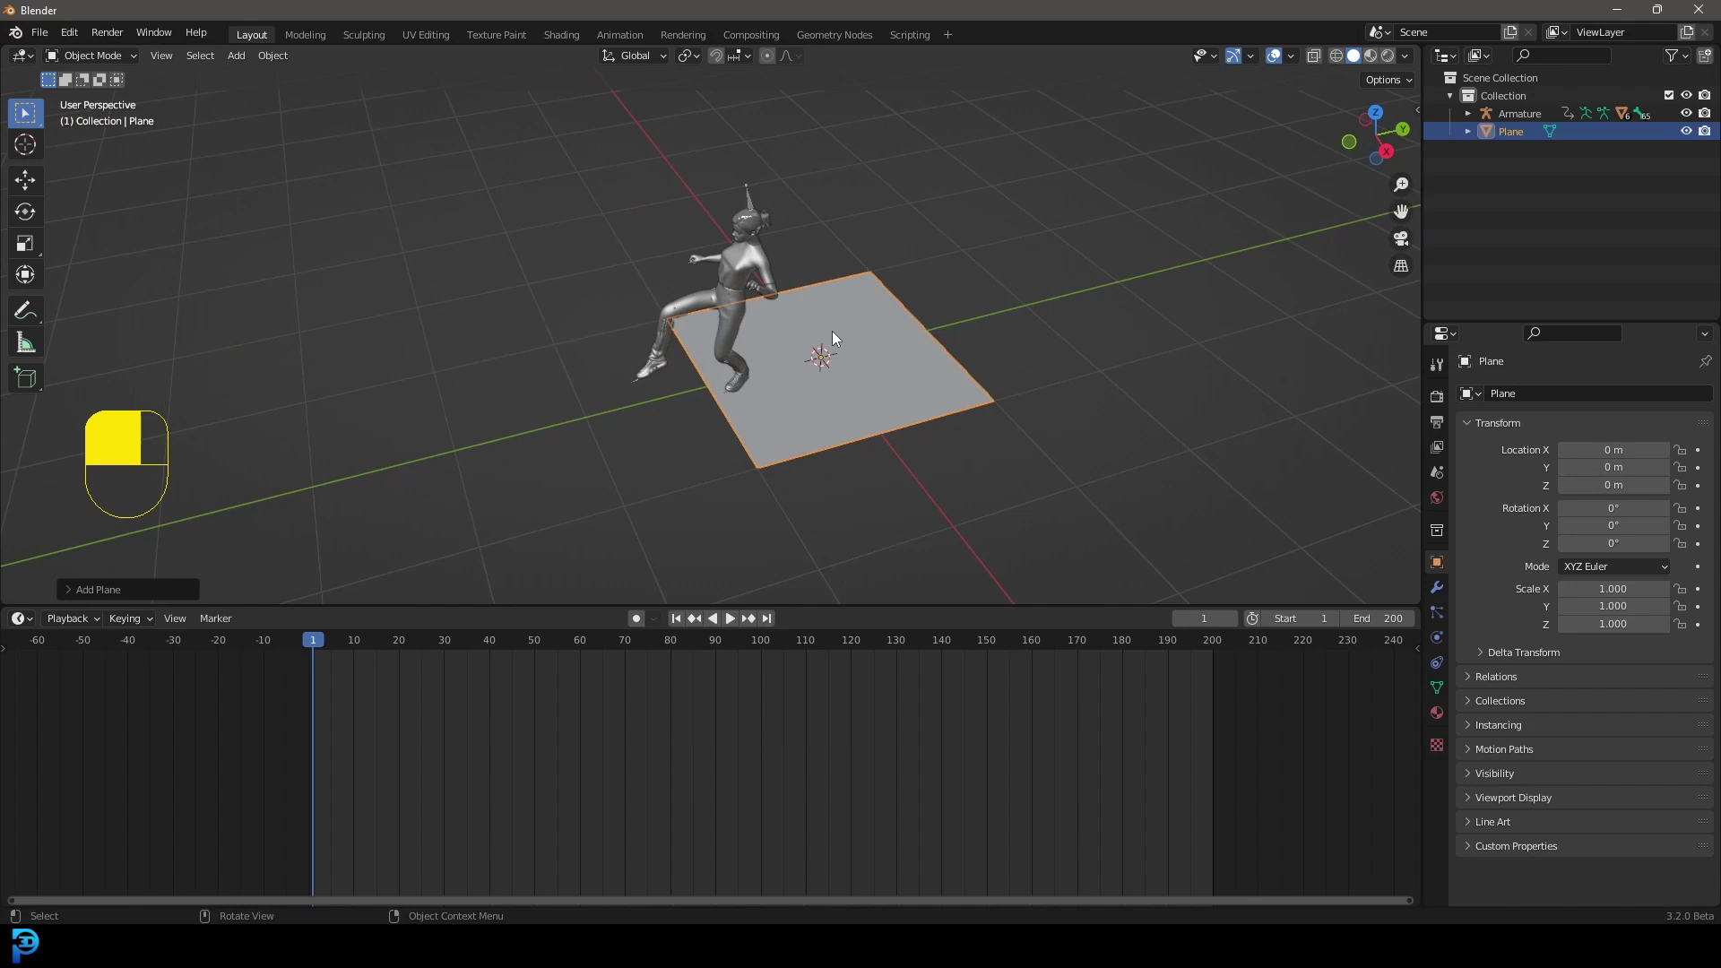
Move the plane about -1.01 m along the Y axis so it lies beneath both of the character's feet
middle_drag(832, 331, 710, 401)
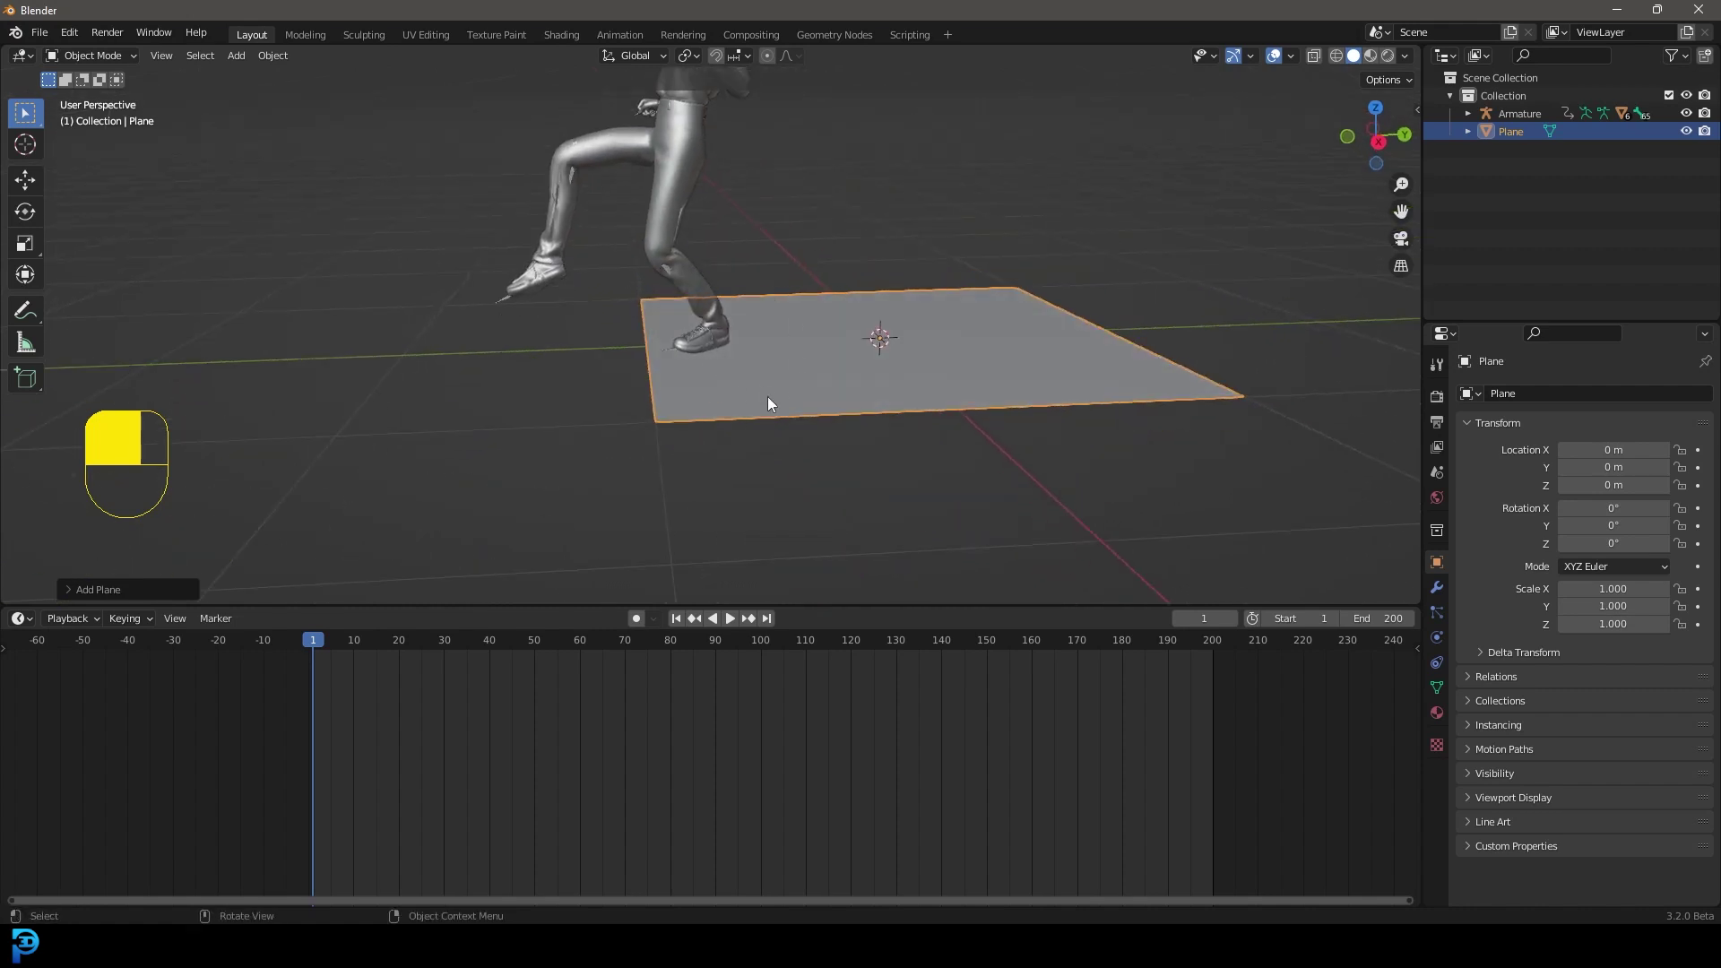
middle_drag(890, 393, 893, 415)
key(g)
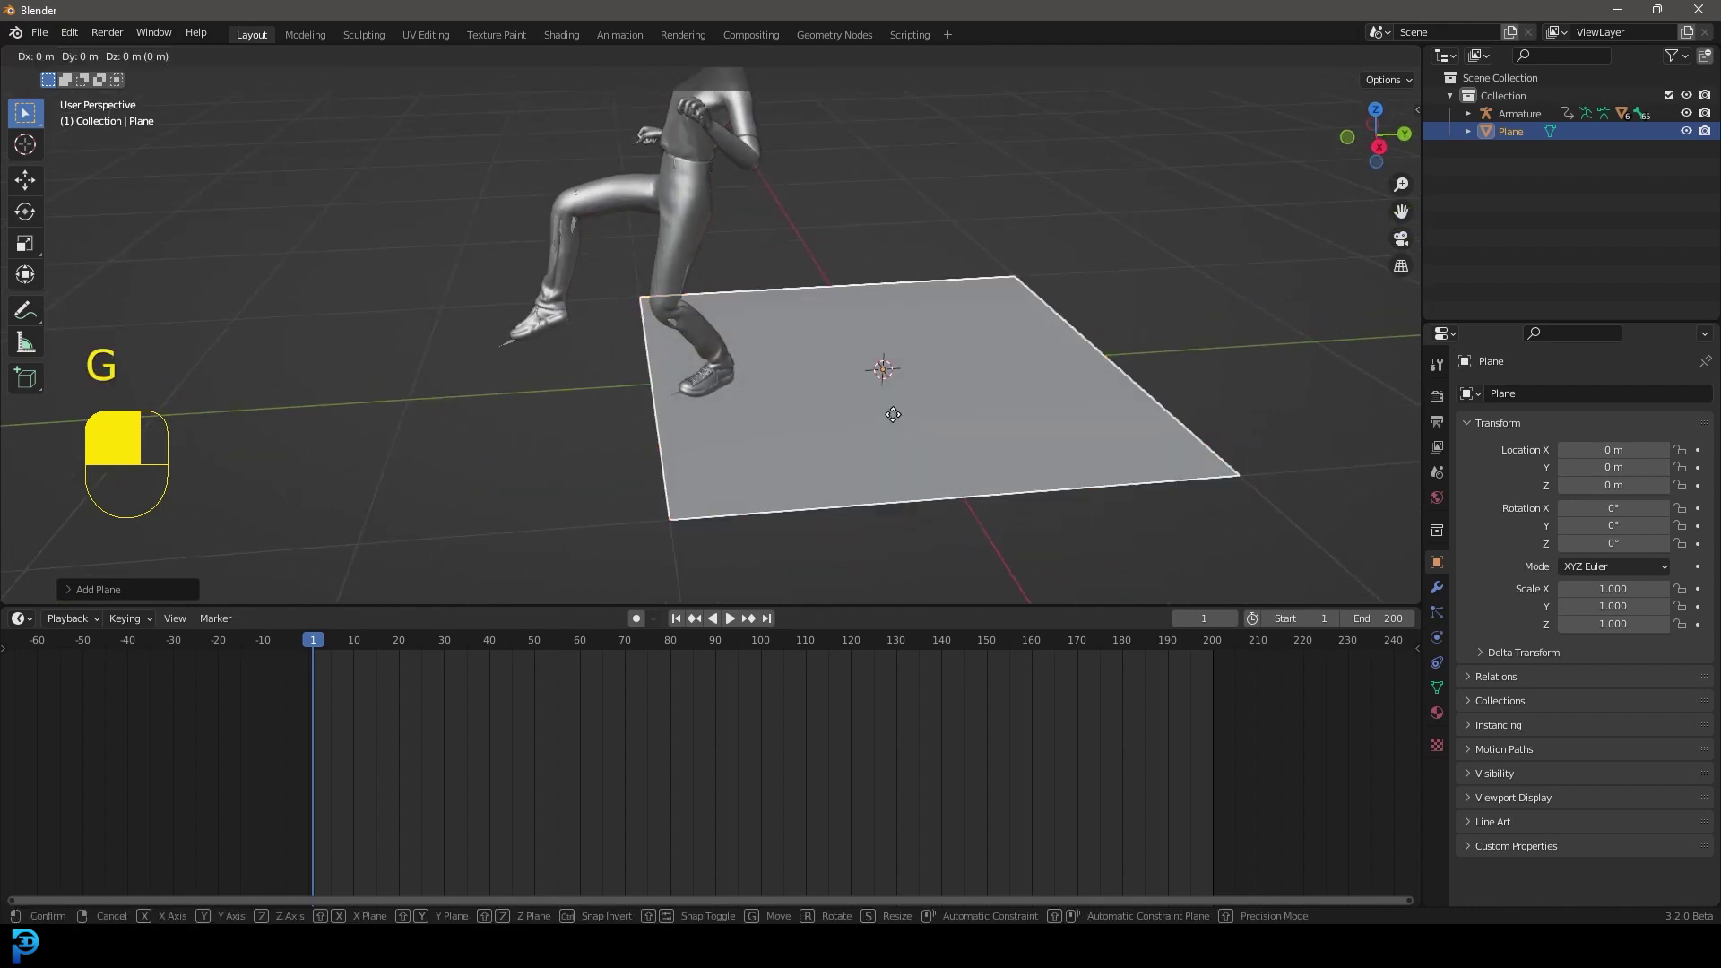
key(y)
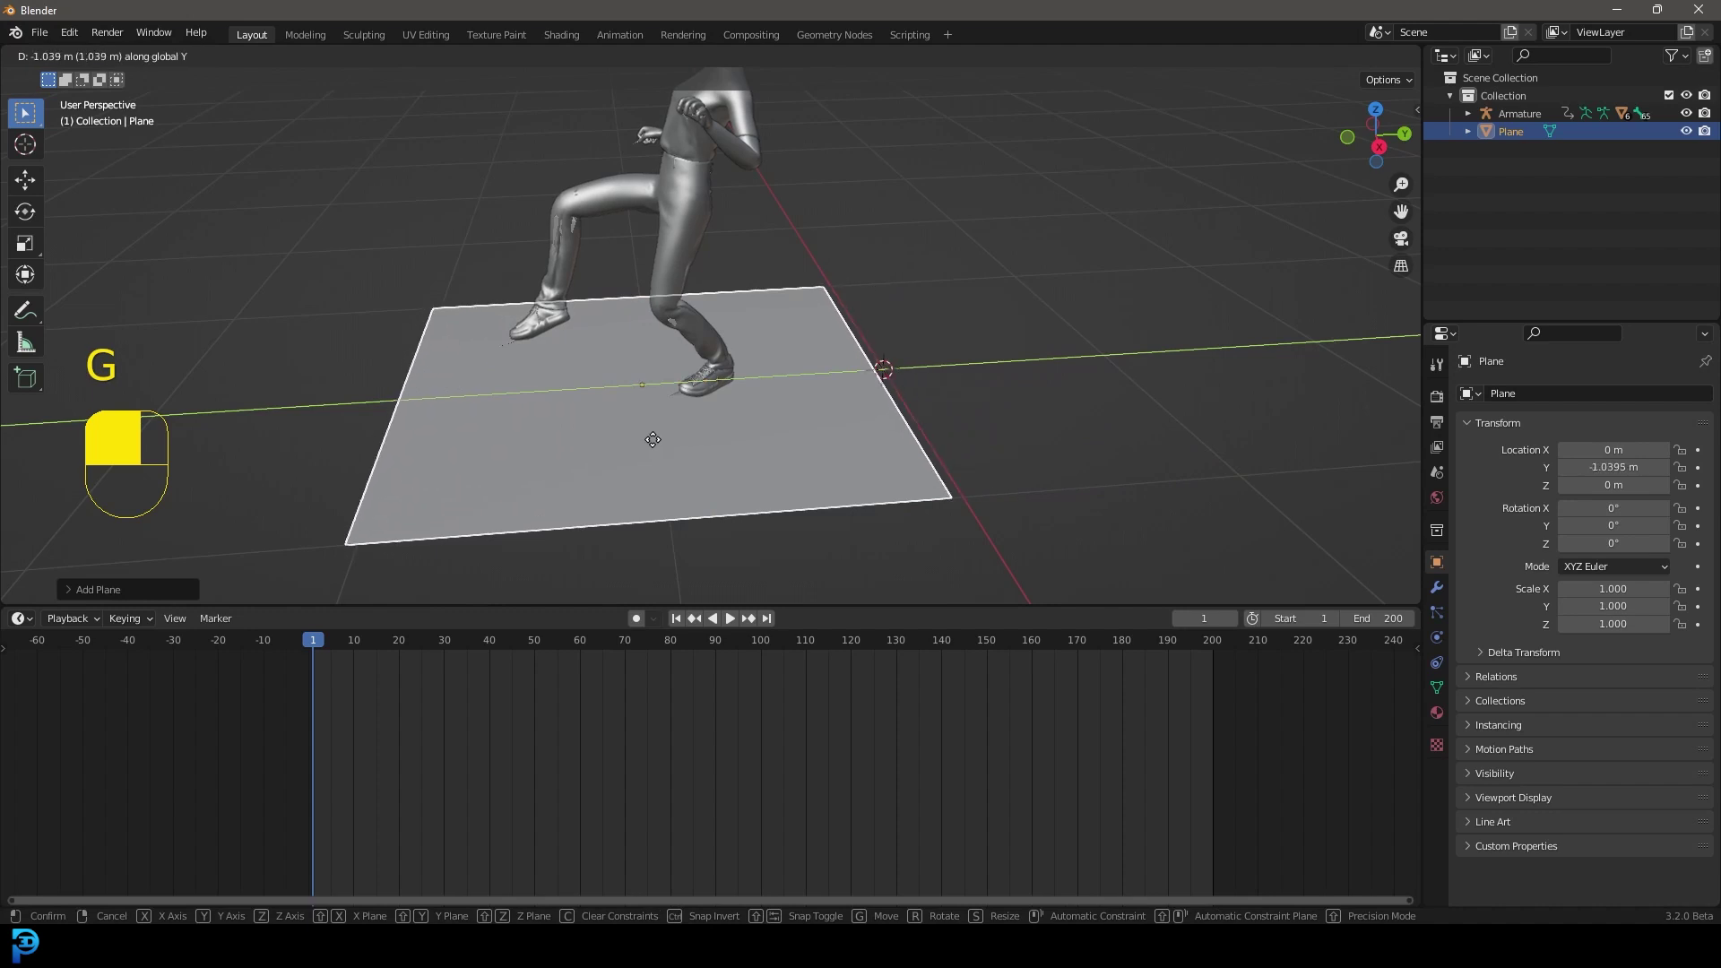
click(653, 439)
middle_drag(765, 353, 642, 369)
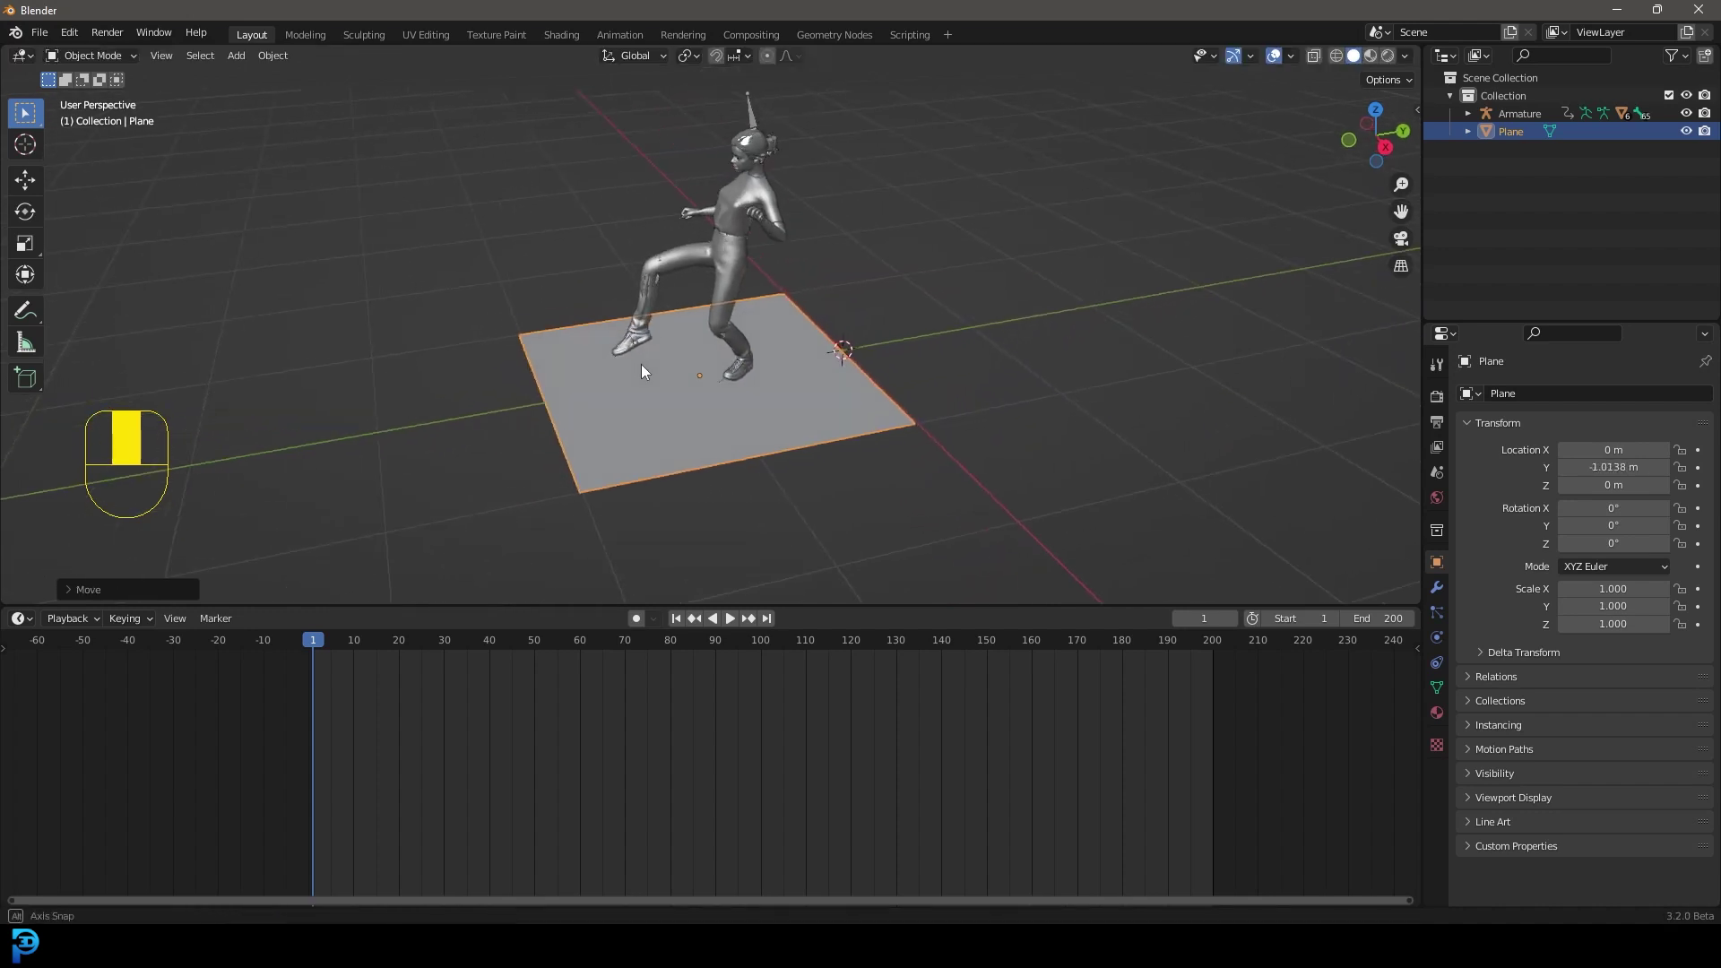
Lengthen the plane along negative Y by moving the two vertices in front of the character to roughly double its length
key(Tab)
scroll(608, 211, up, 4)
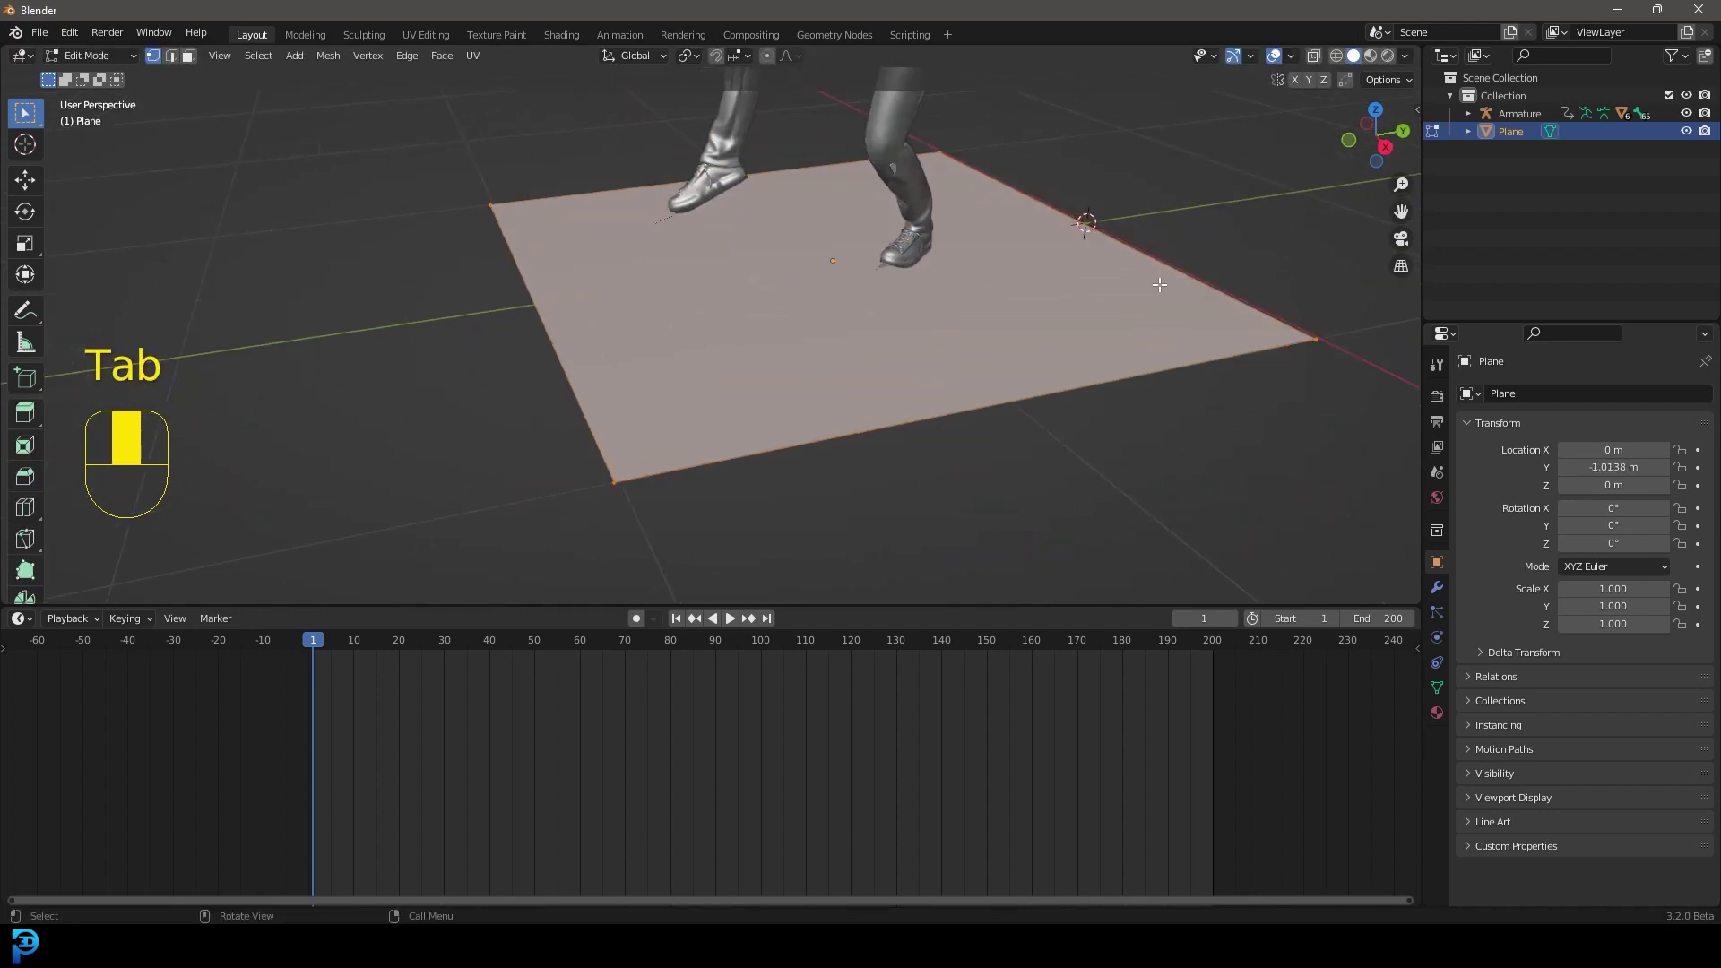
middle_drag(1160, 285, 892, 231)
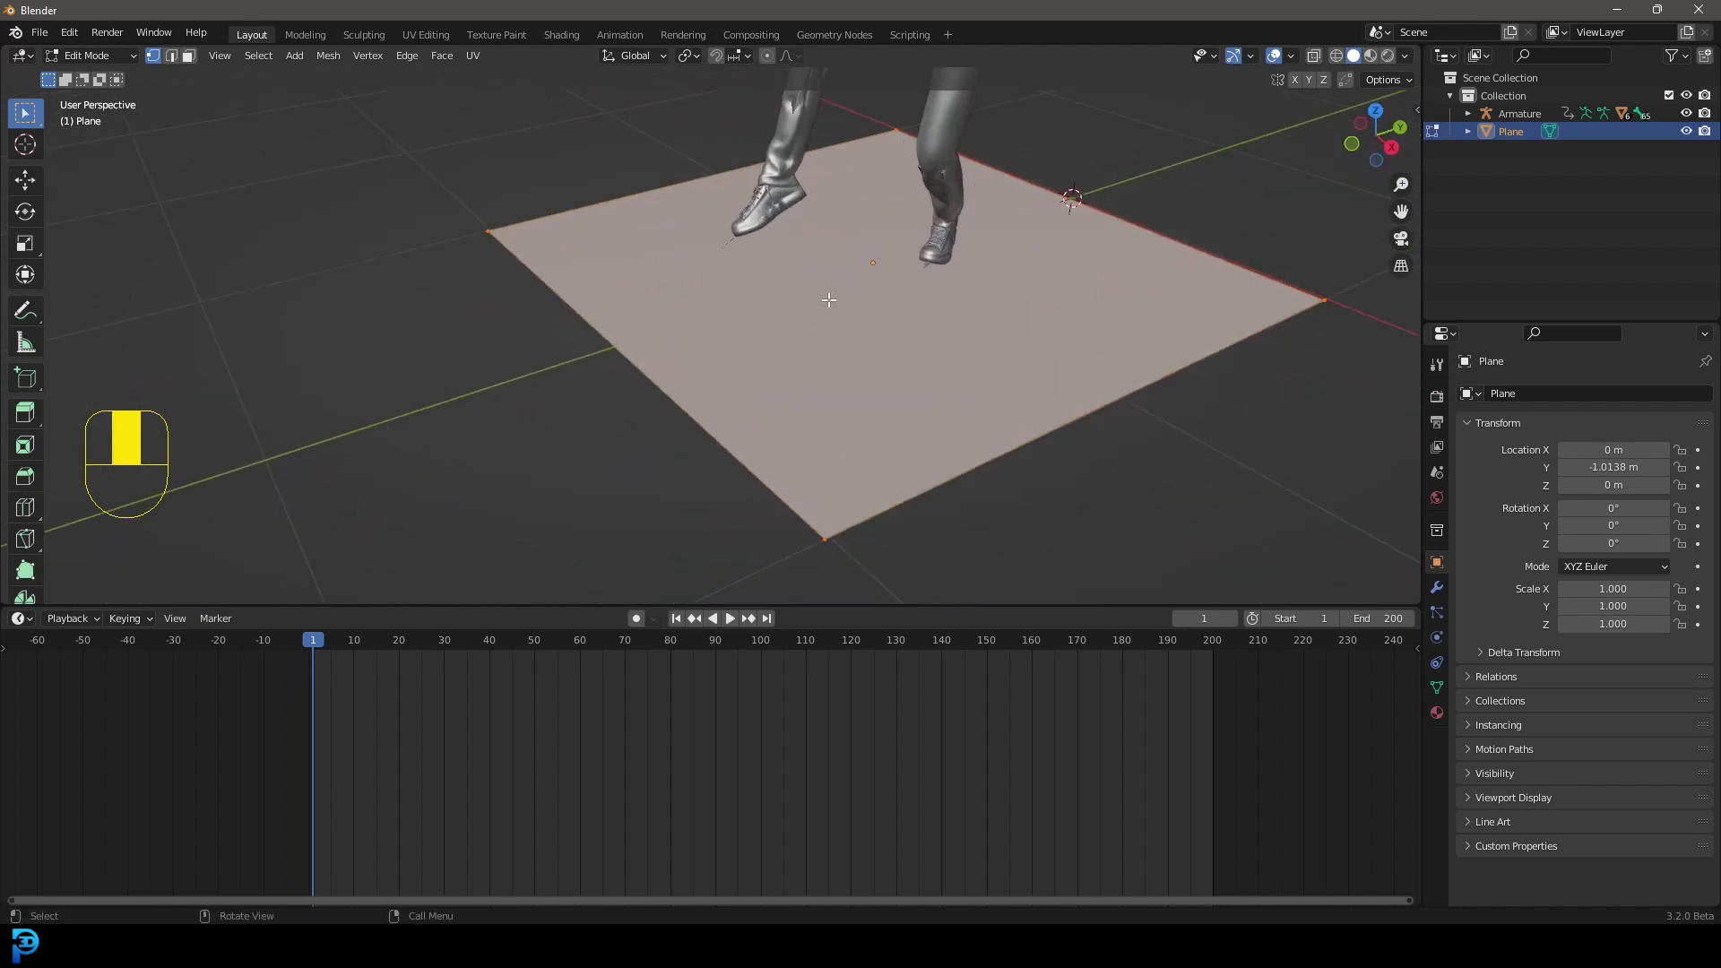
middle_drag(828, 300, 934, 238)
key(ctrl+z)
key(ctrl+z)
scroll(934, 239, down, 4)
drag(795, 445, 592, 262)
shift+middle_drag(716, 345, 807, 318)
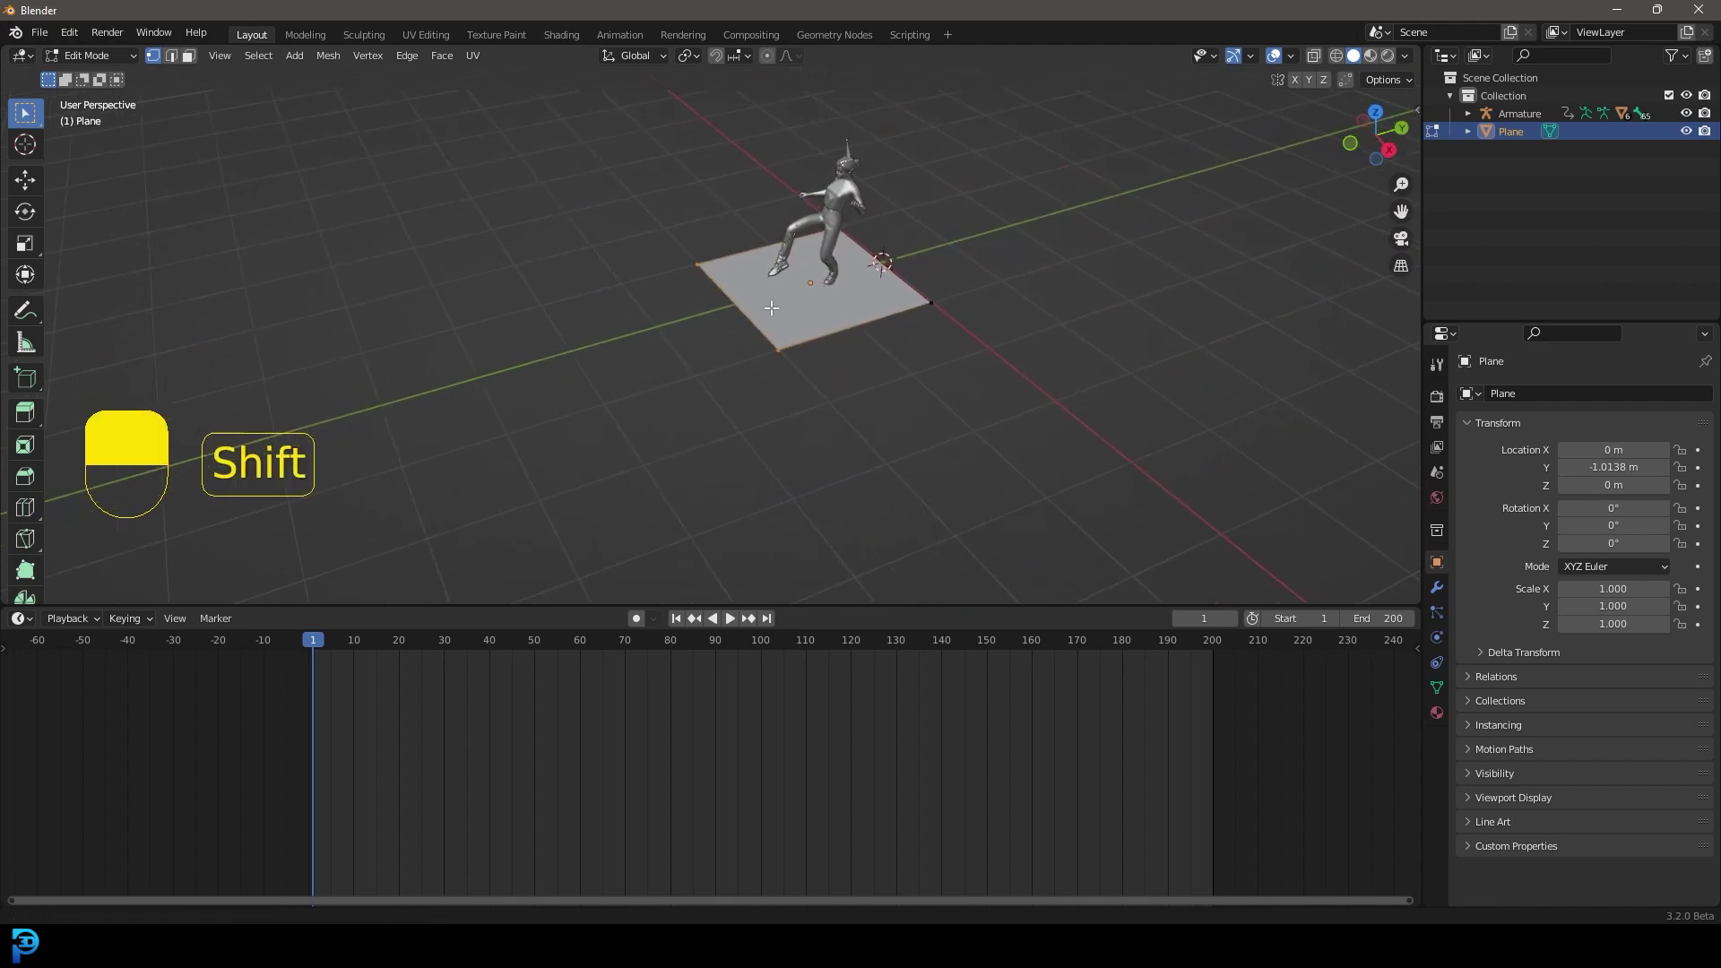
scroll(807, 319, up, 3)
drag(866, 425, 651, 198)
middle_drag(681, 233, 802, 336)
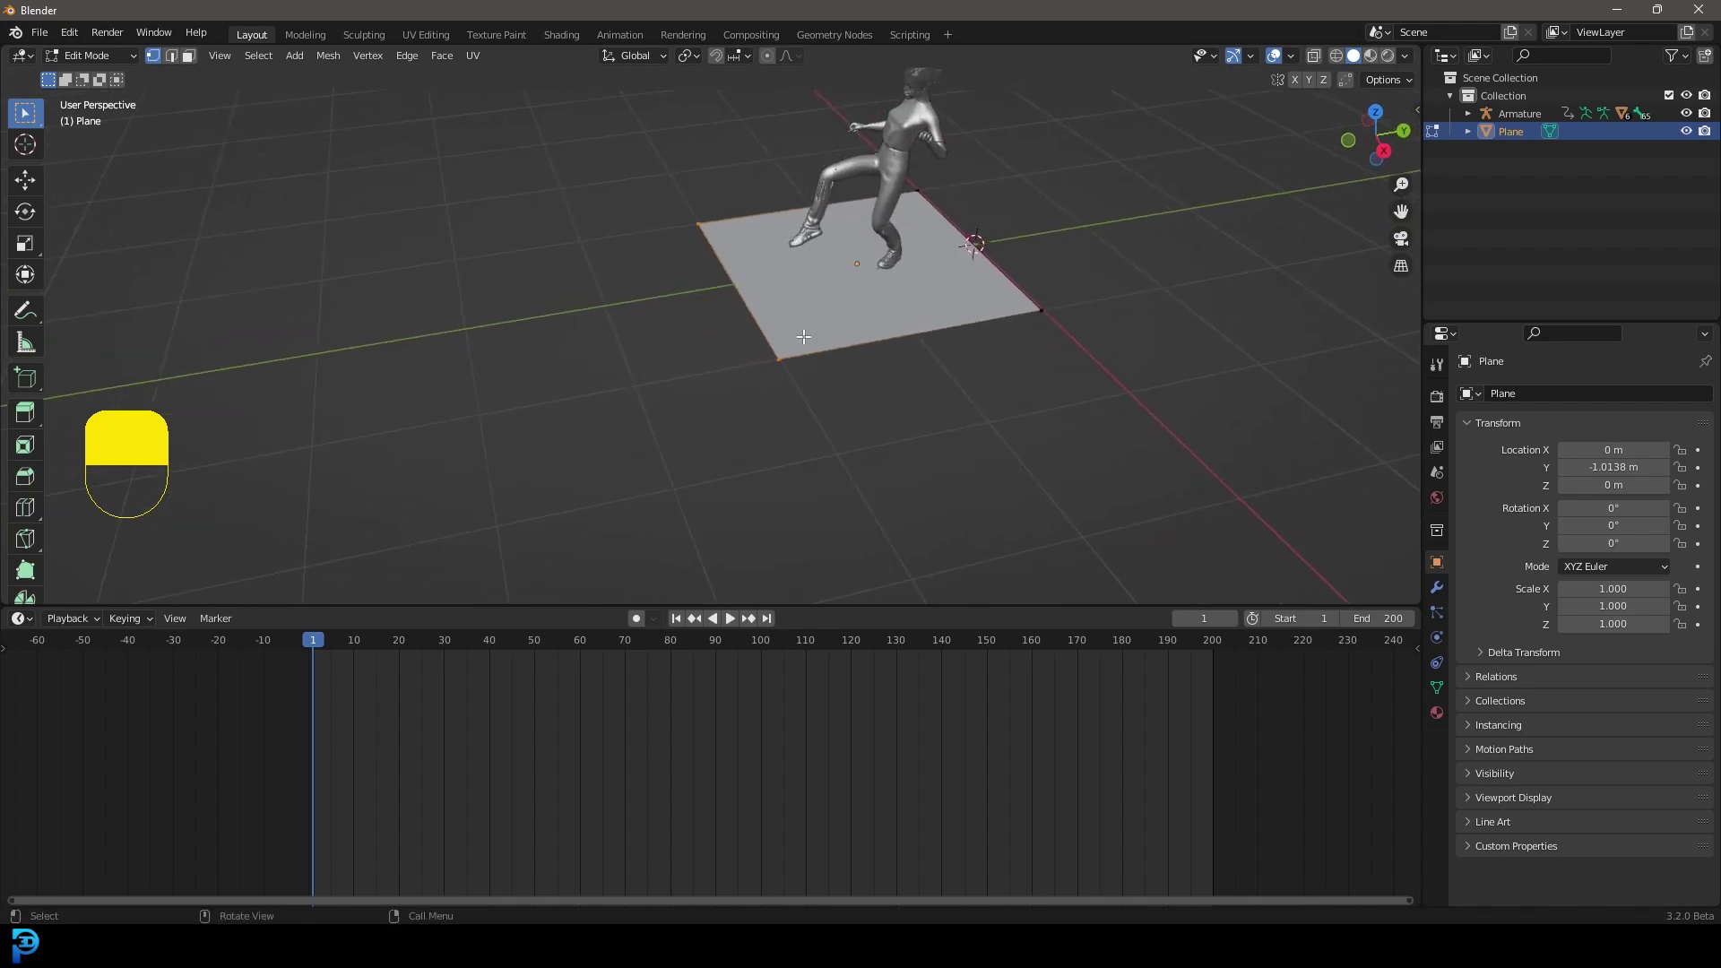
key(g)
click(525, 383)
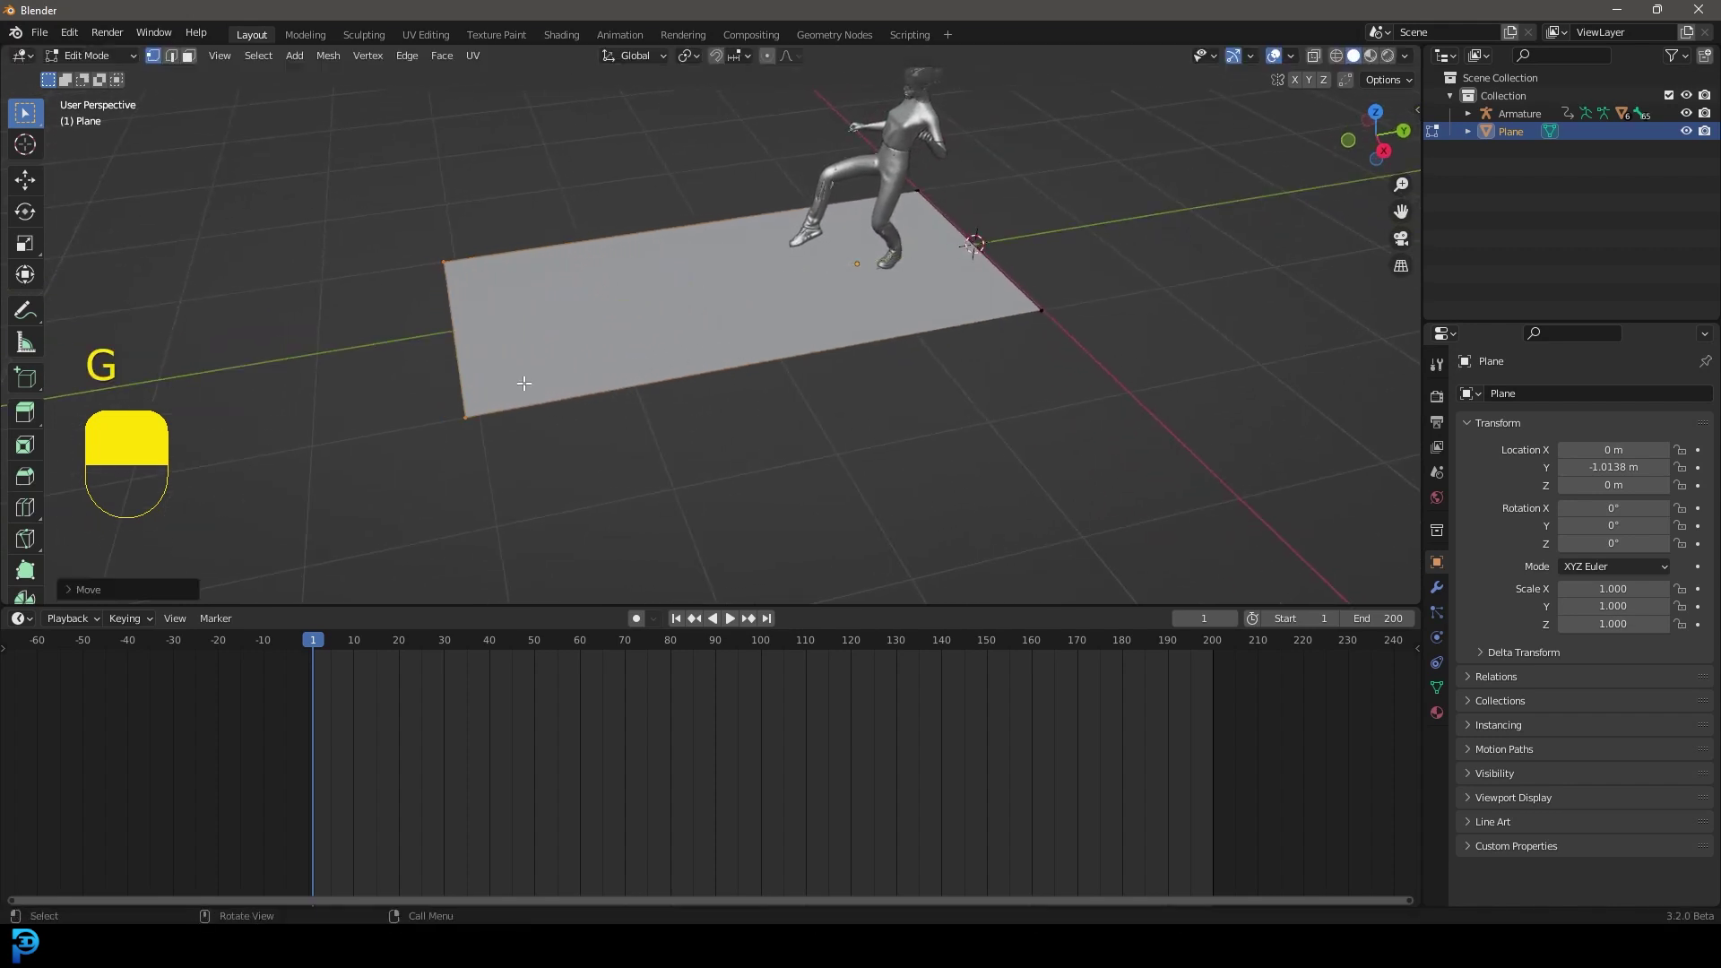
Play the walk to check that the character's steps stay on the lengthened plane, and stop the playback
key(space)
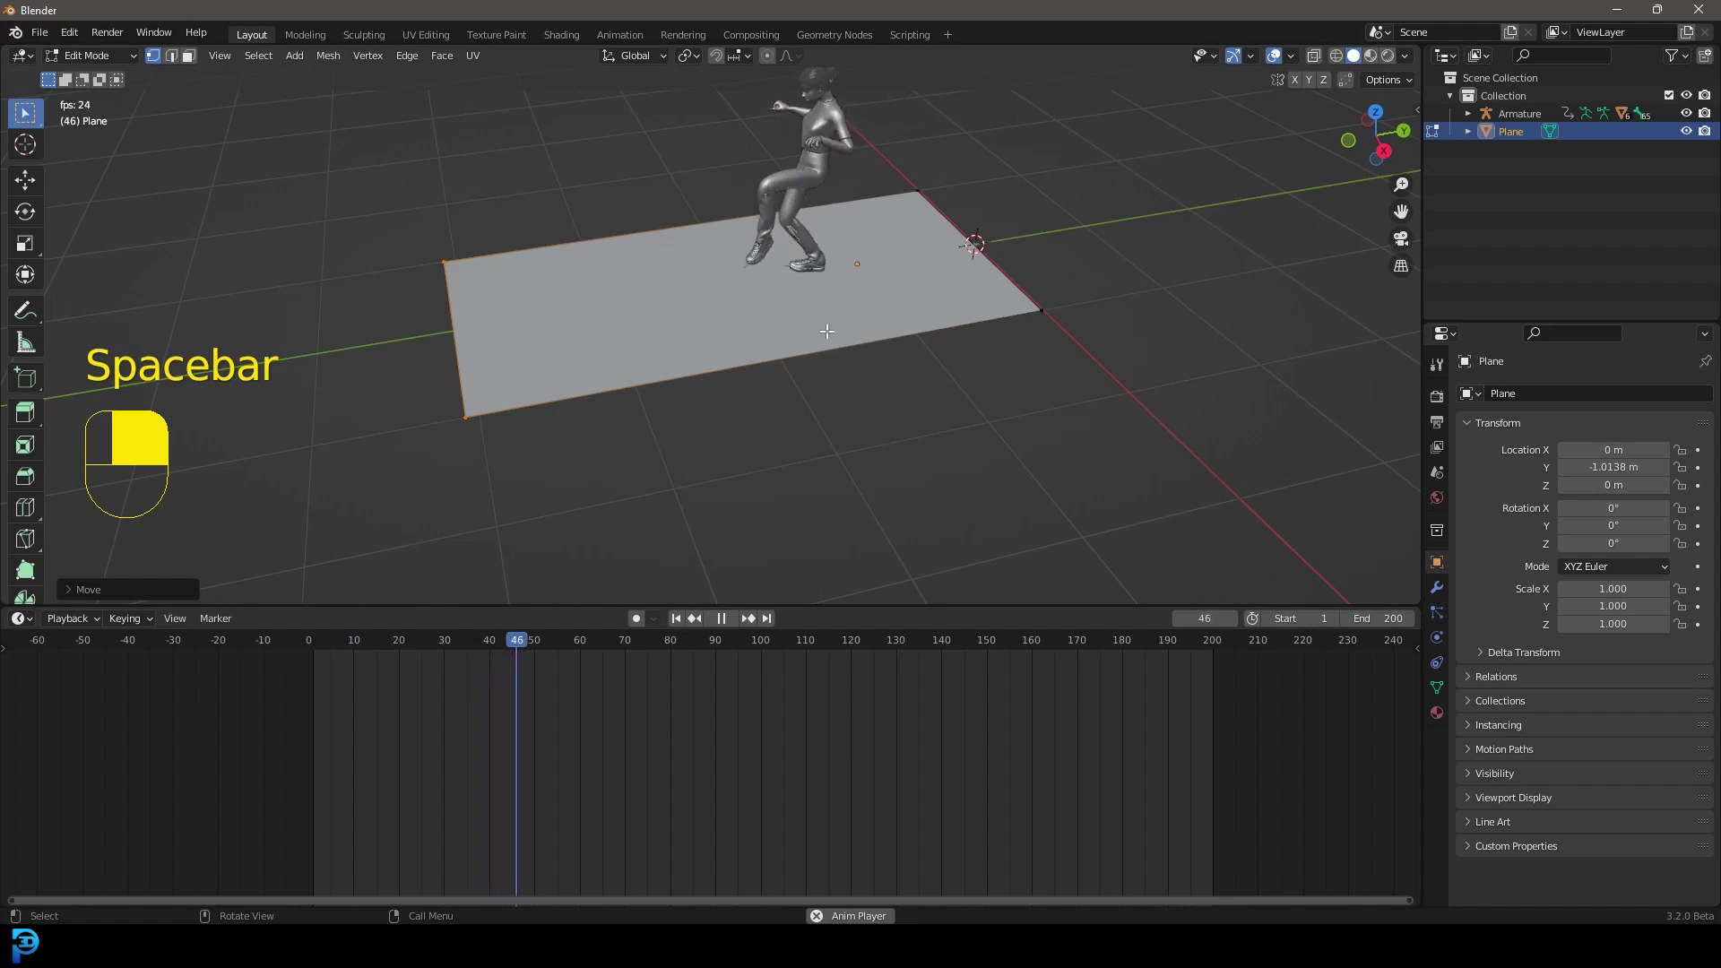
scroll(842, 336, up, 2)
scroll(825, 358, down, 1)
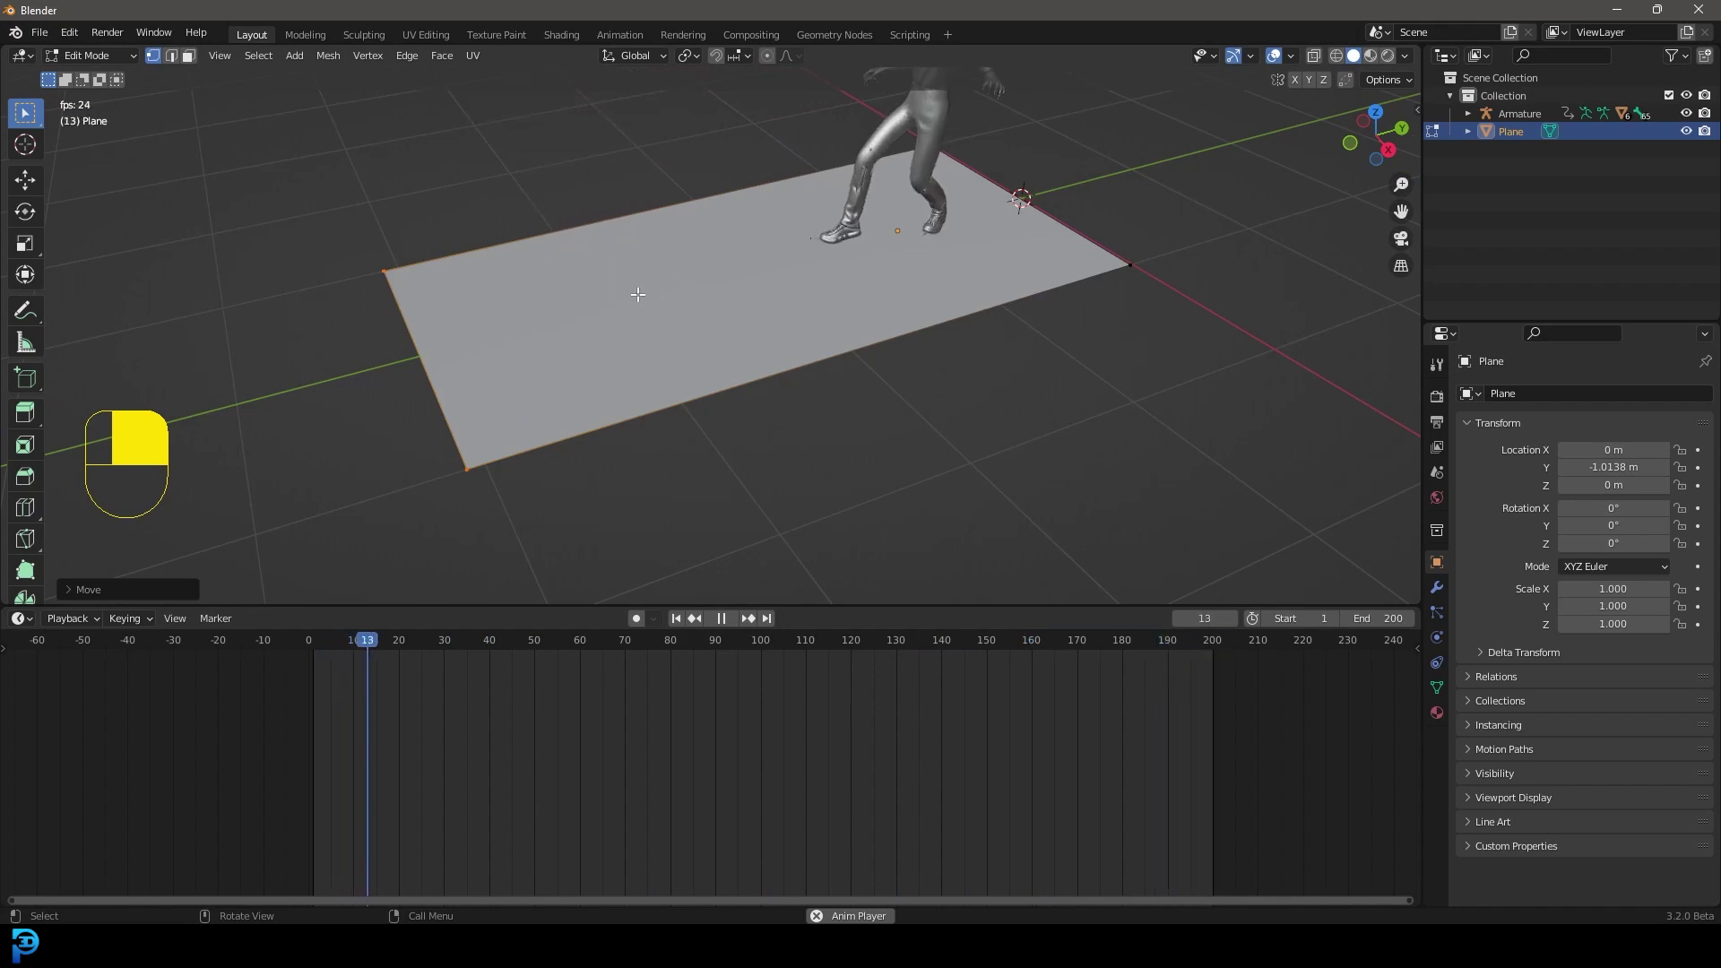
key(space)
middle_drag(749, 269, 725, 286)
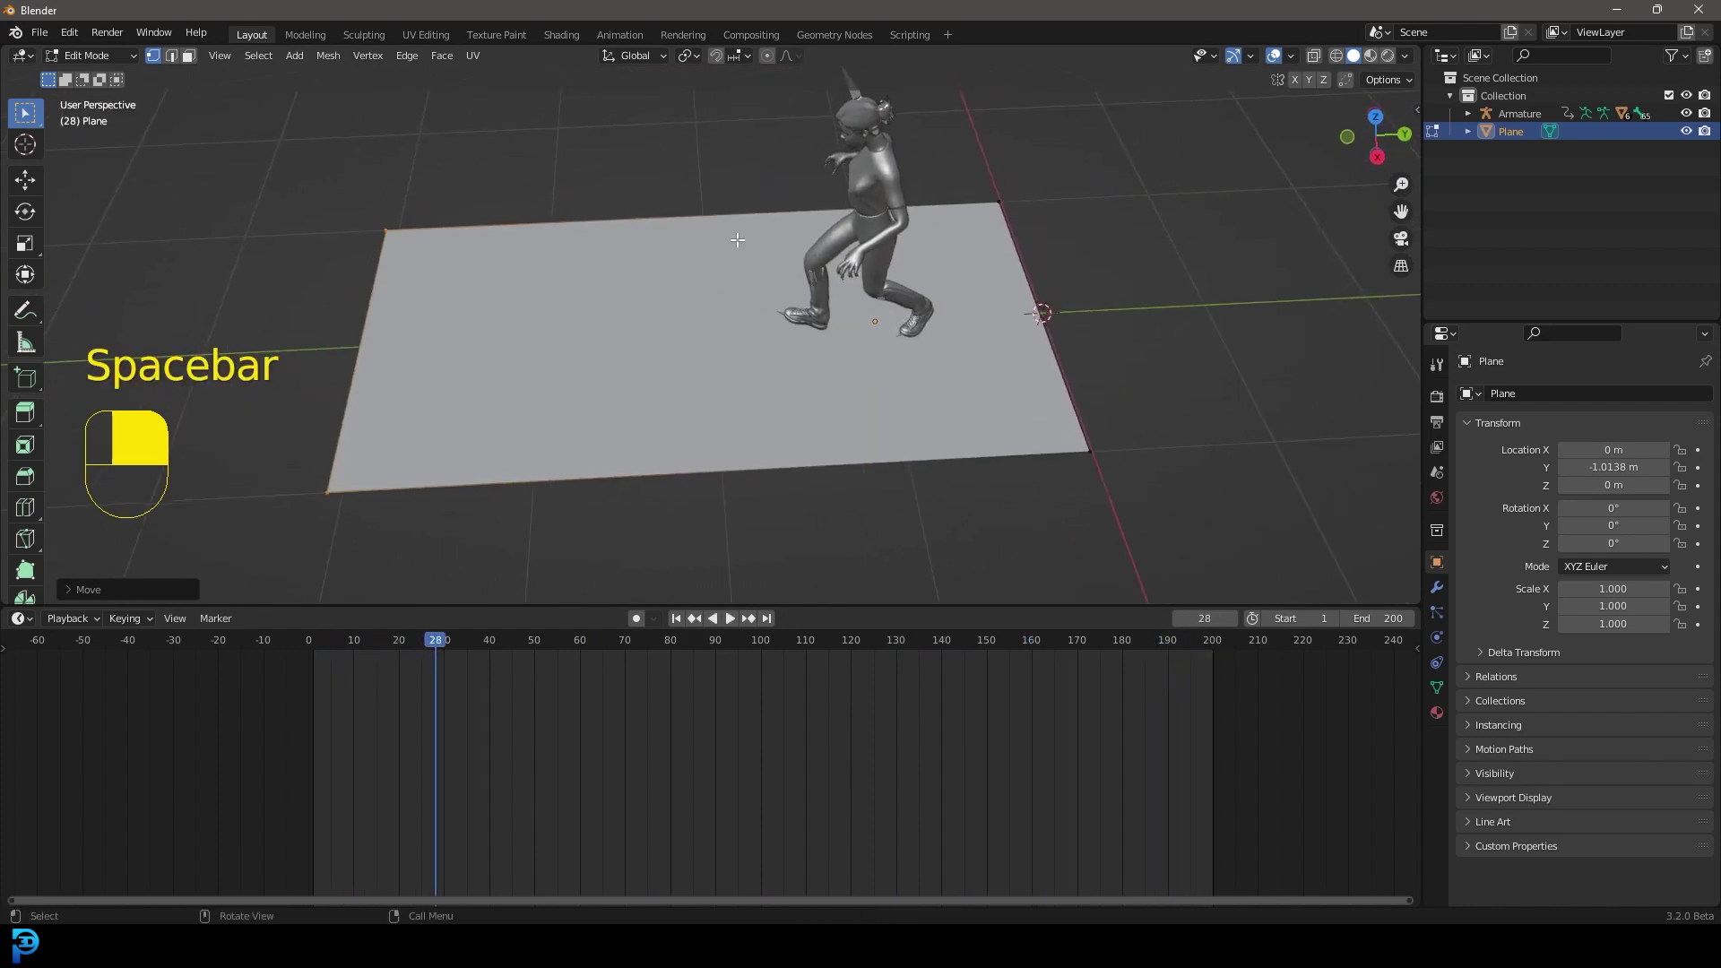
Add a single loop cut across the plane's width, halfway along its length
key(ctrl+r)
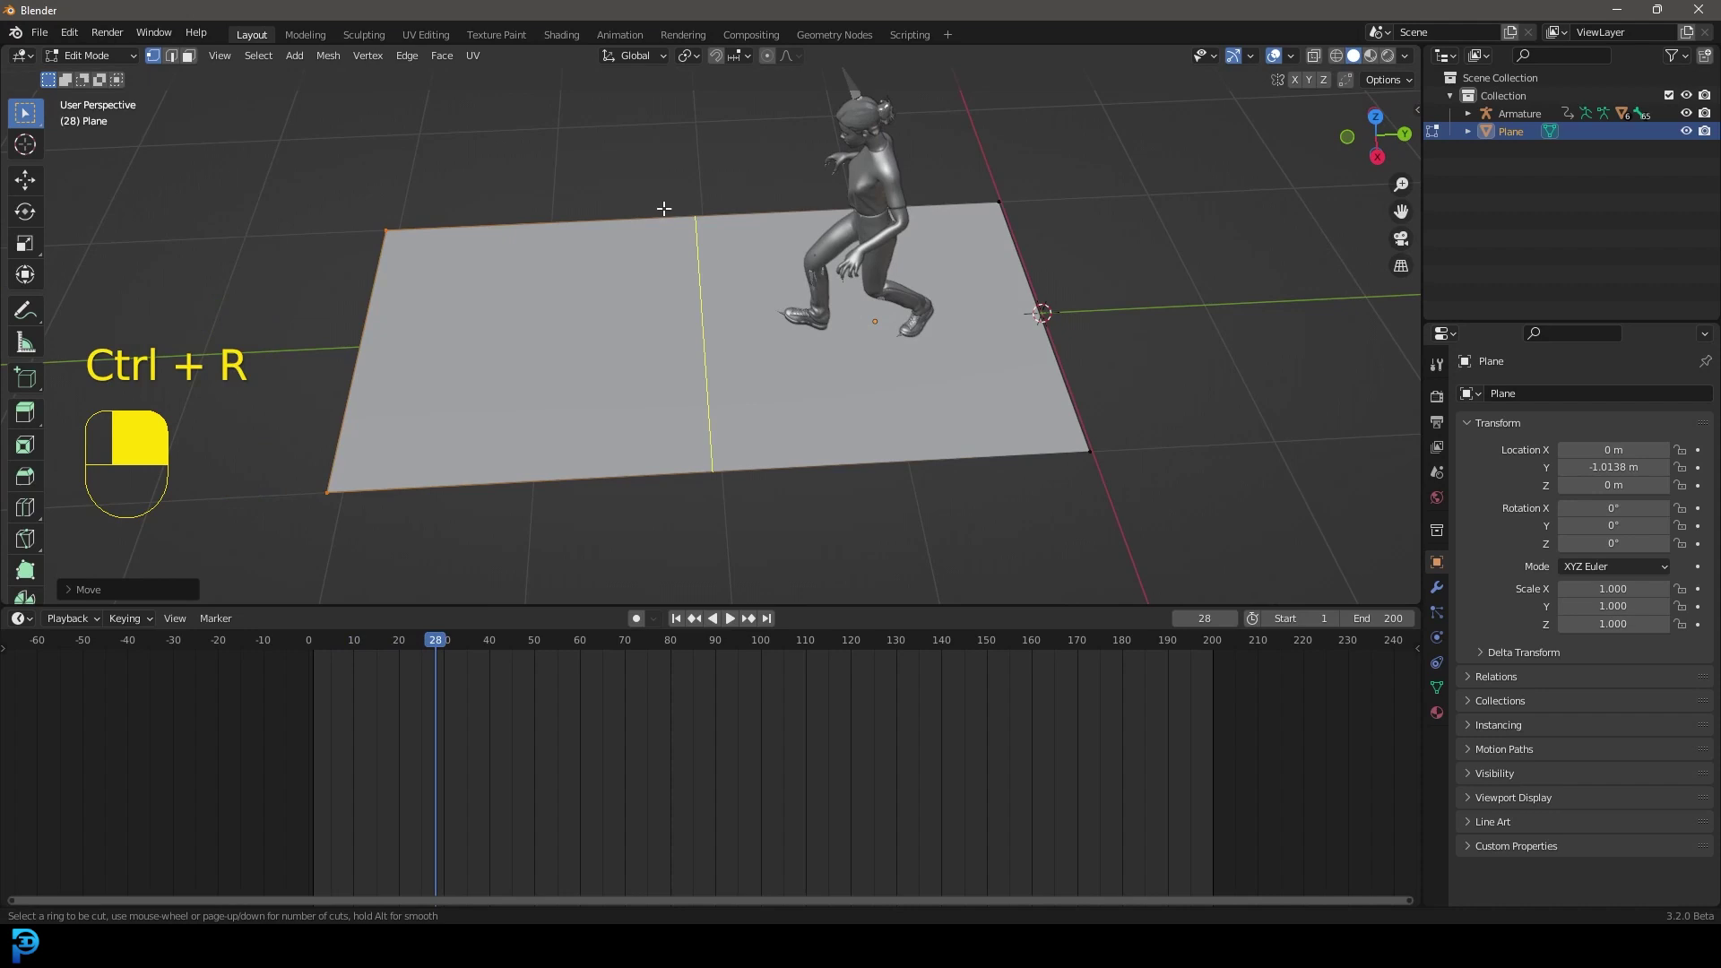
click(689, 211)
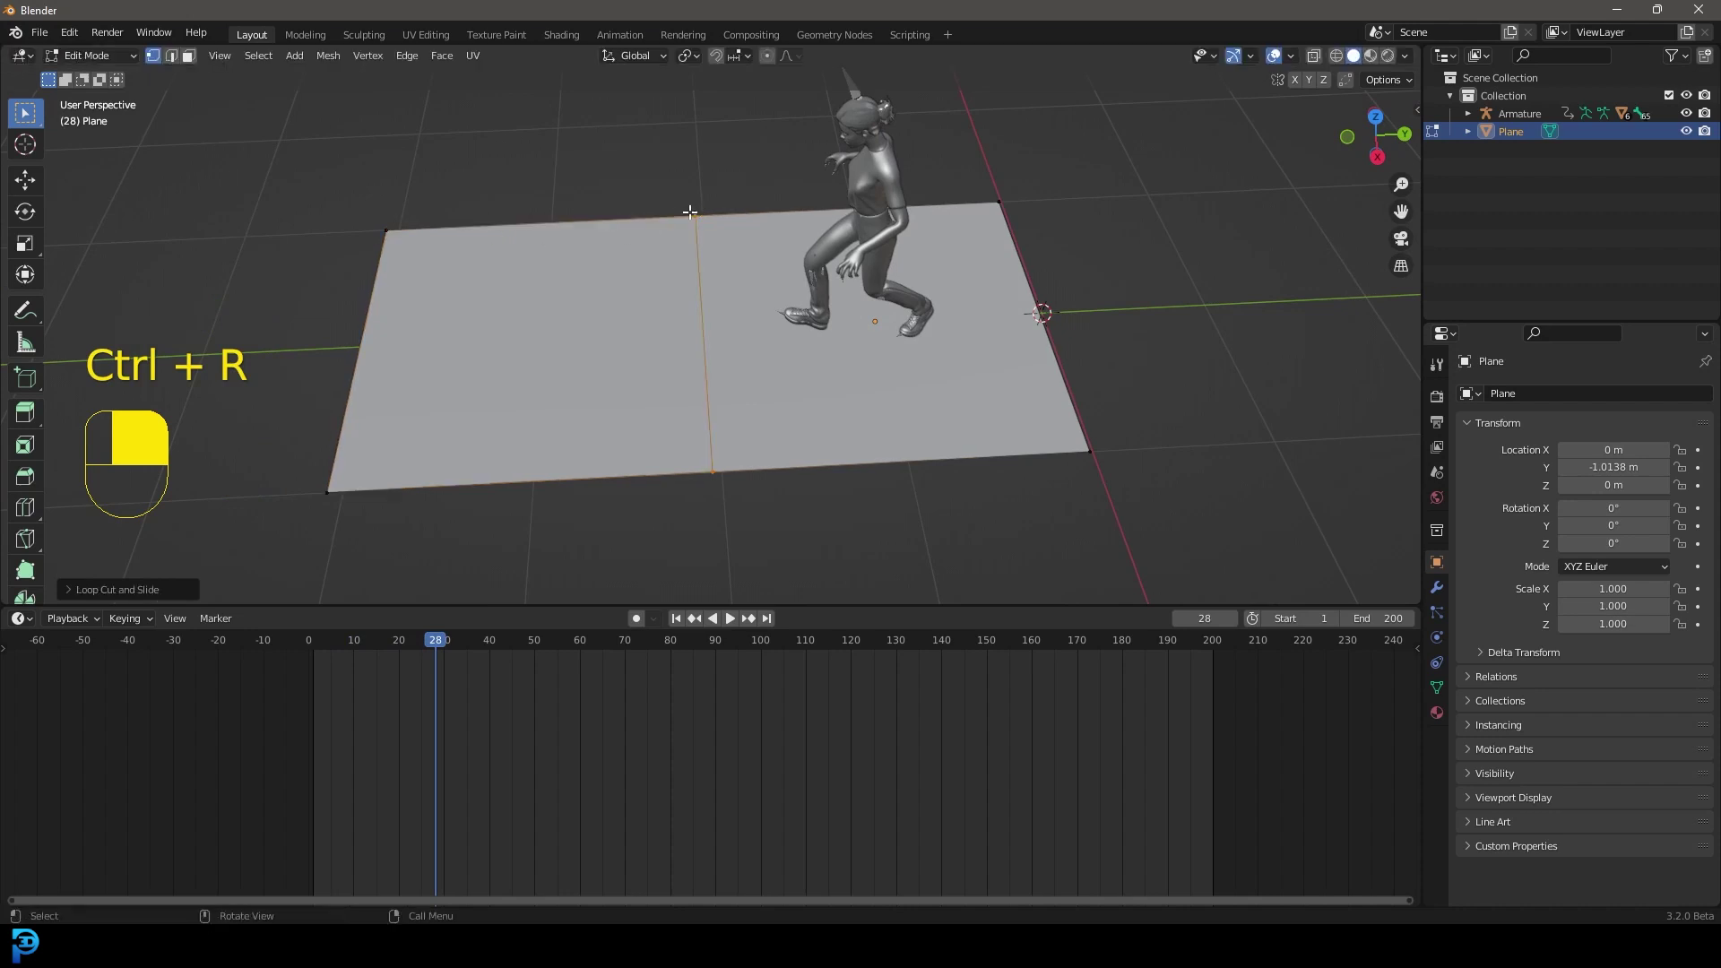
click(695, 292)
drag(1207, 475, 647, 132)
drag(369, 131, 676, 546)
Subdivide the whole plane with 22 cuts
key(a)
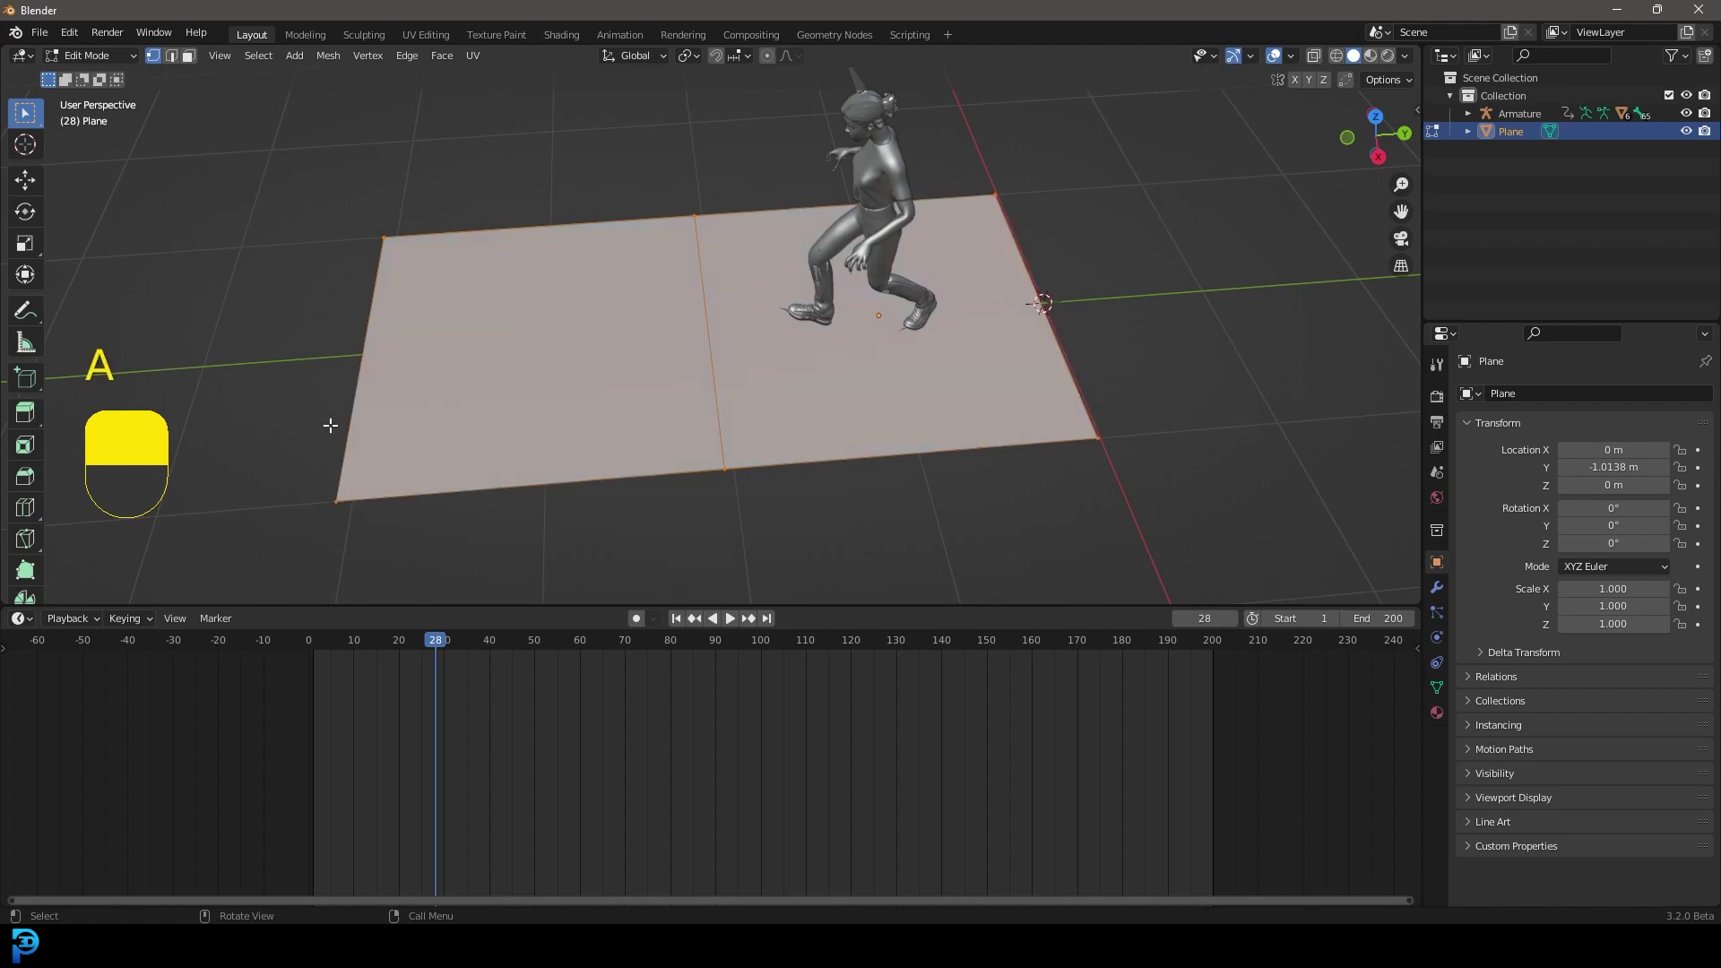
right_click(712, 256)
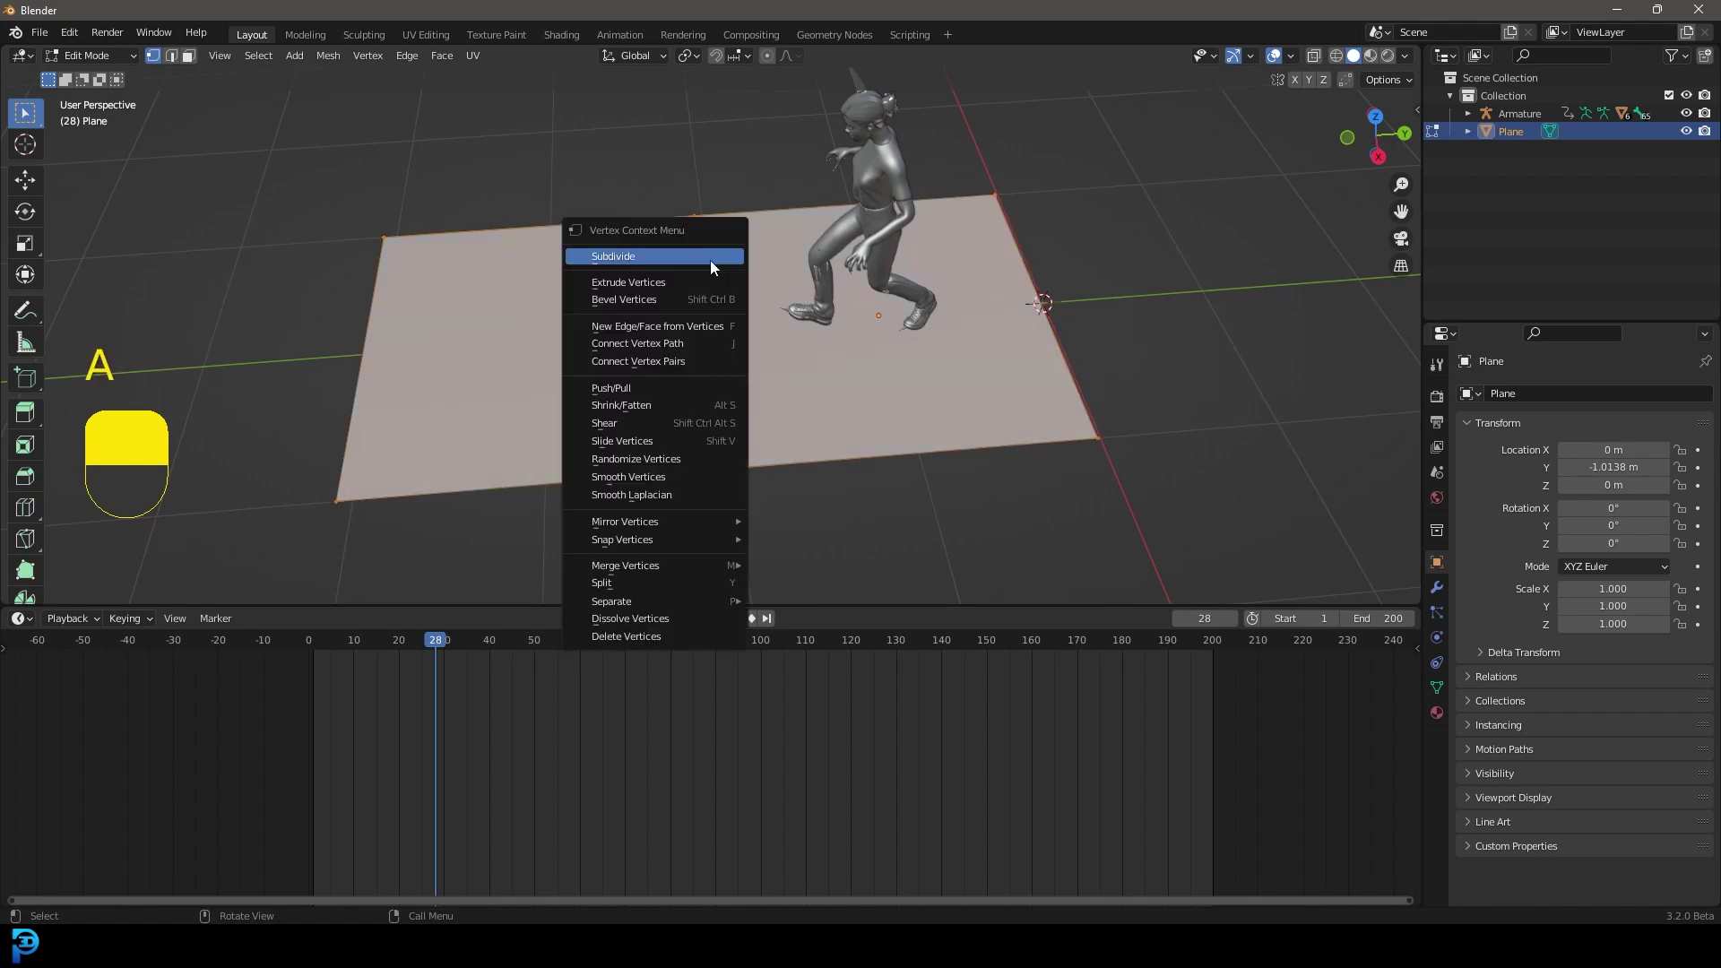
click(625, 258)
click(65, 587)
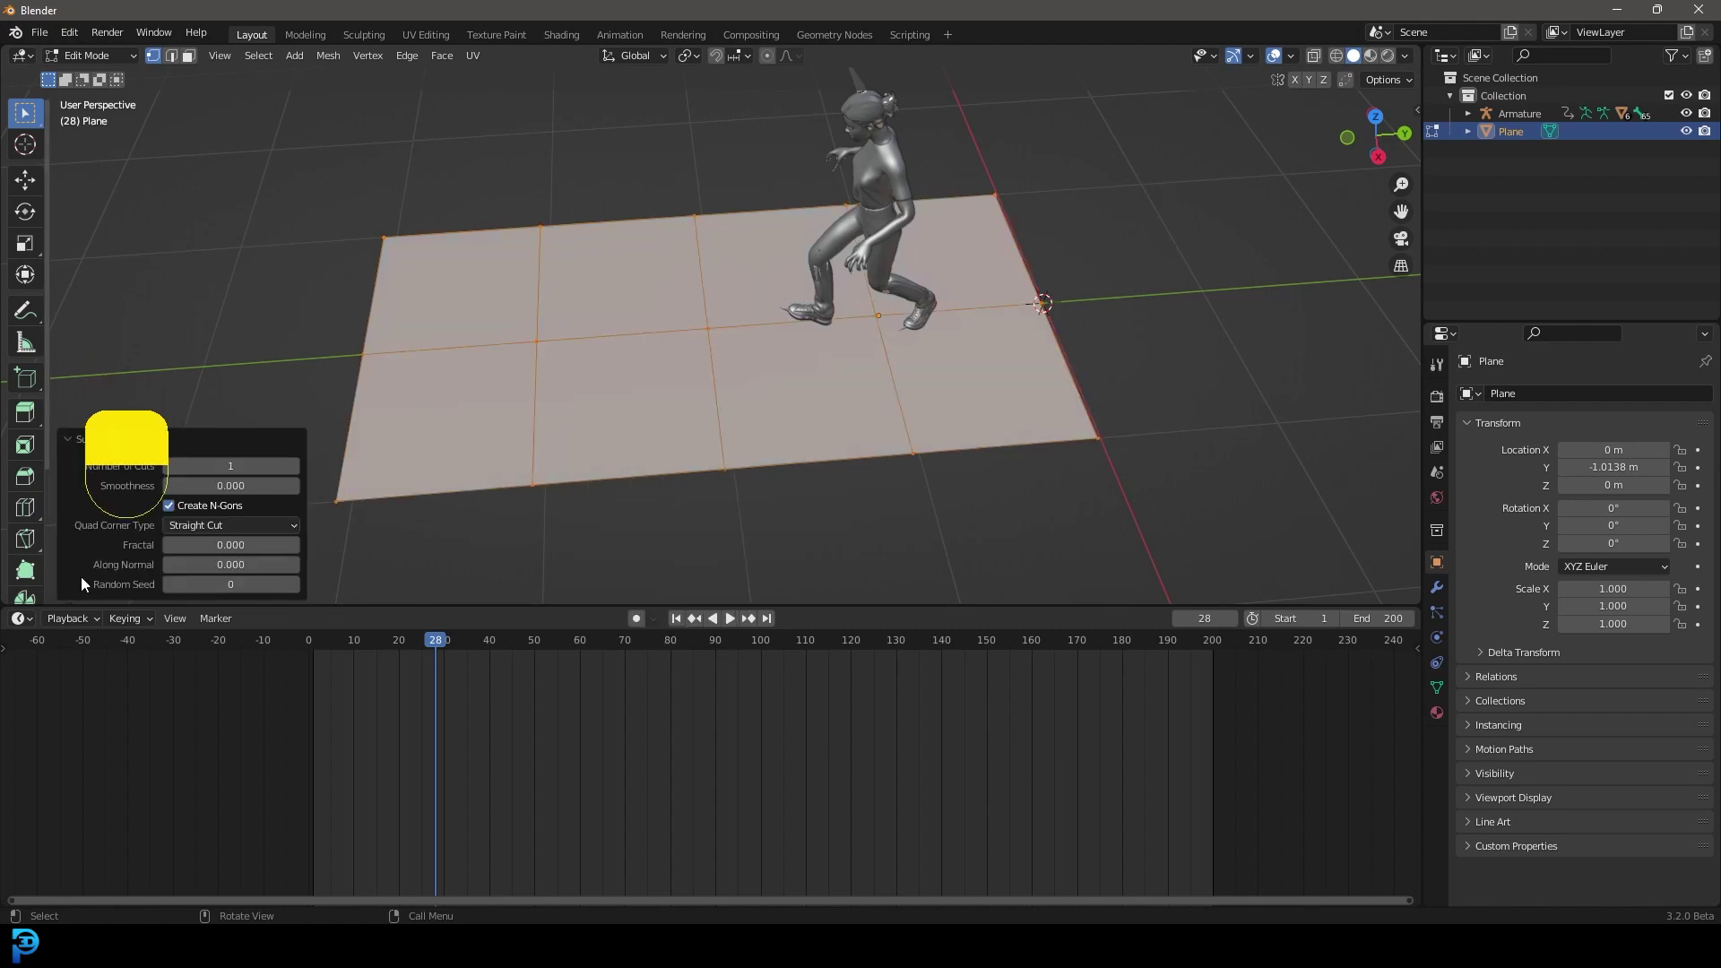
click(253, 458)
text(22)
key(Return)
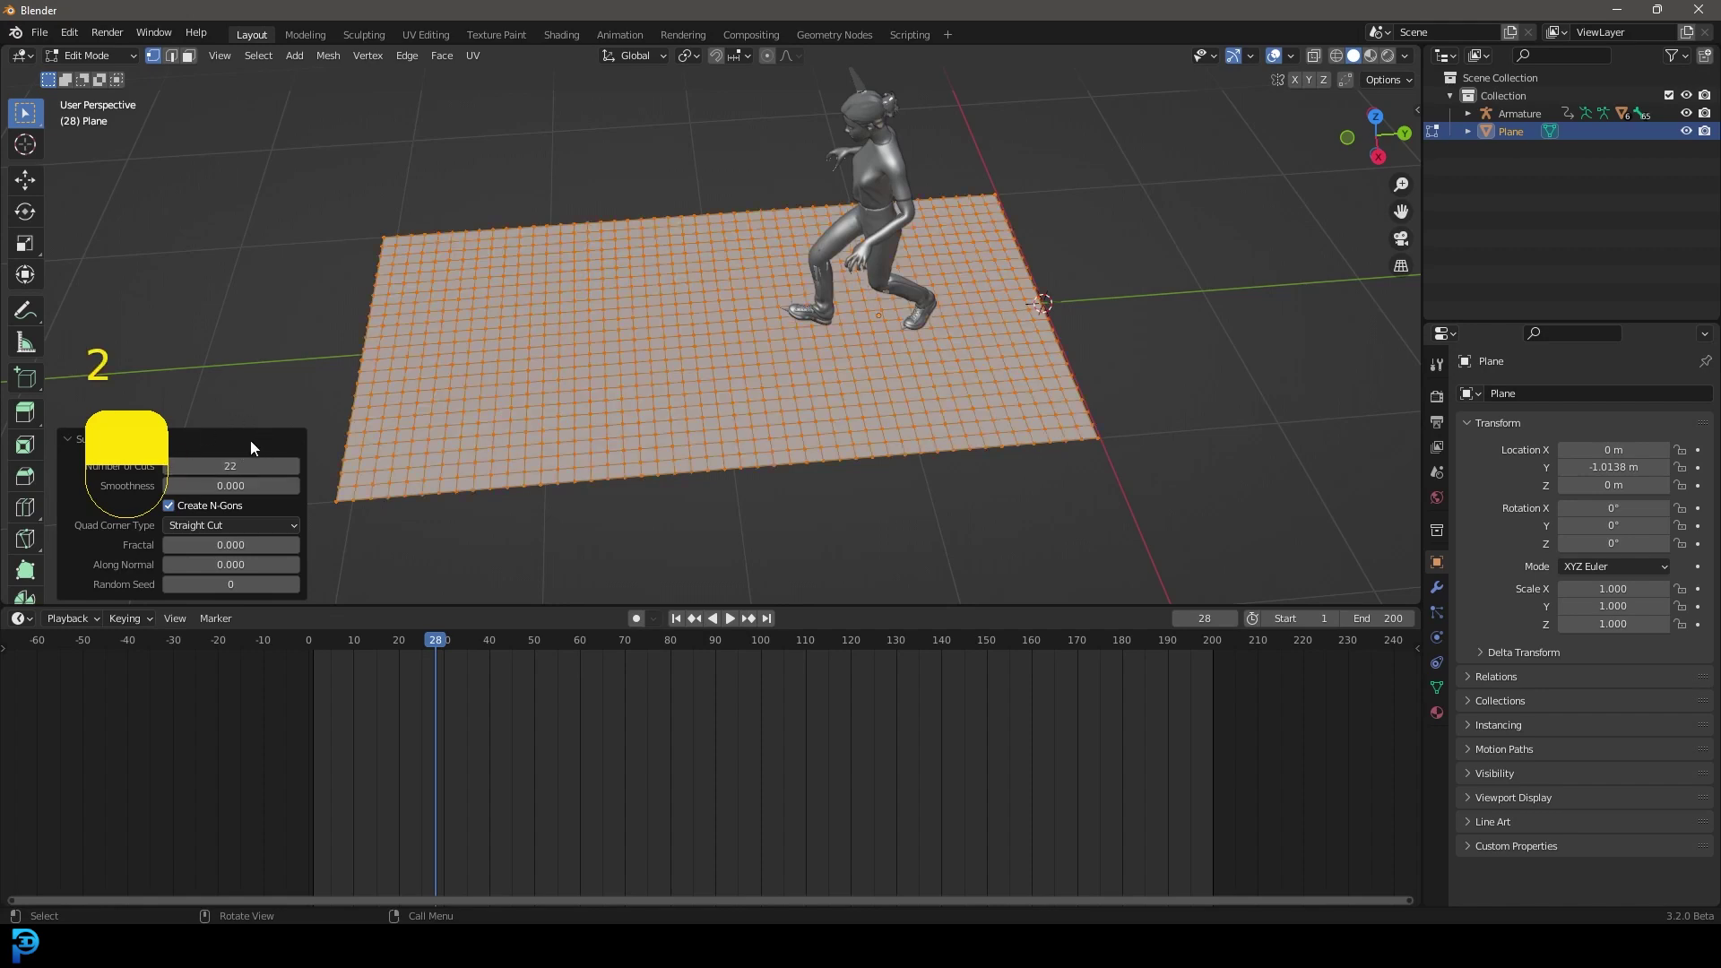
Enlarge the 3D viewport, set the subdivision's number of cuts to 30 and return to Object Mode
scroll(484, 538, up, 3)
drag(603, 608, 604, 727)
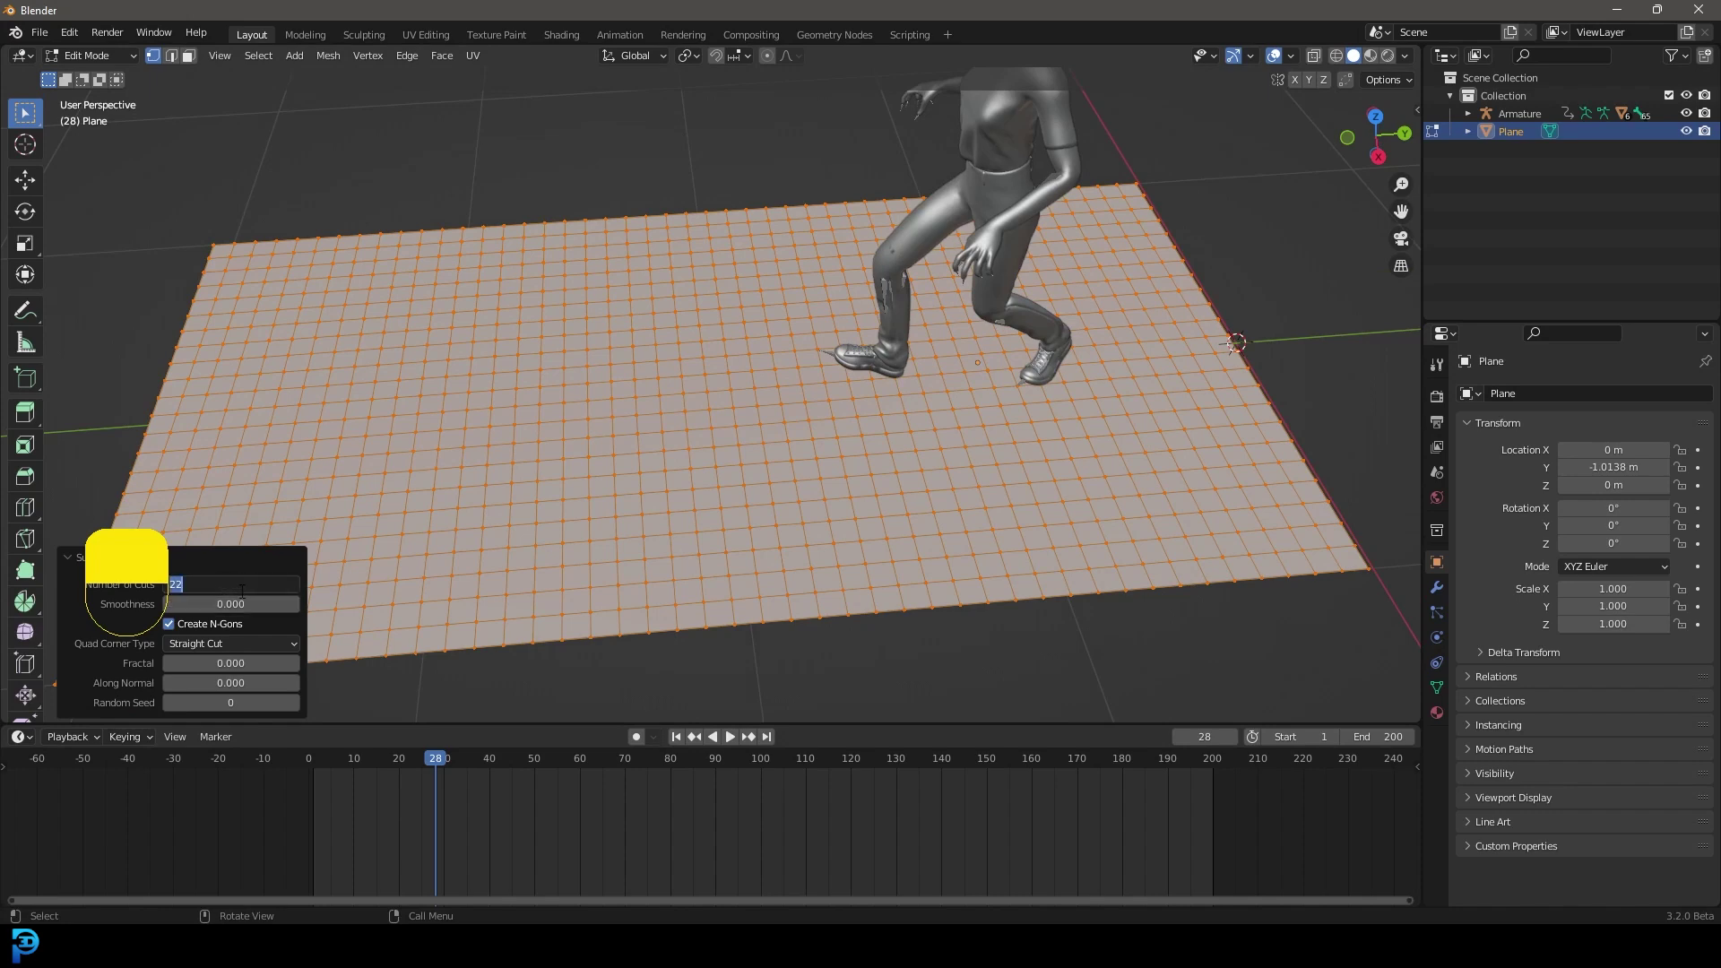
key(Return)
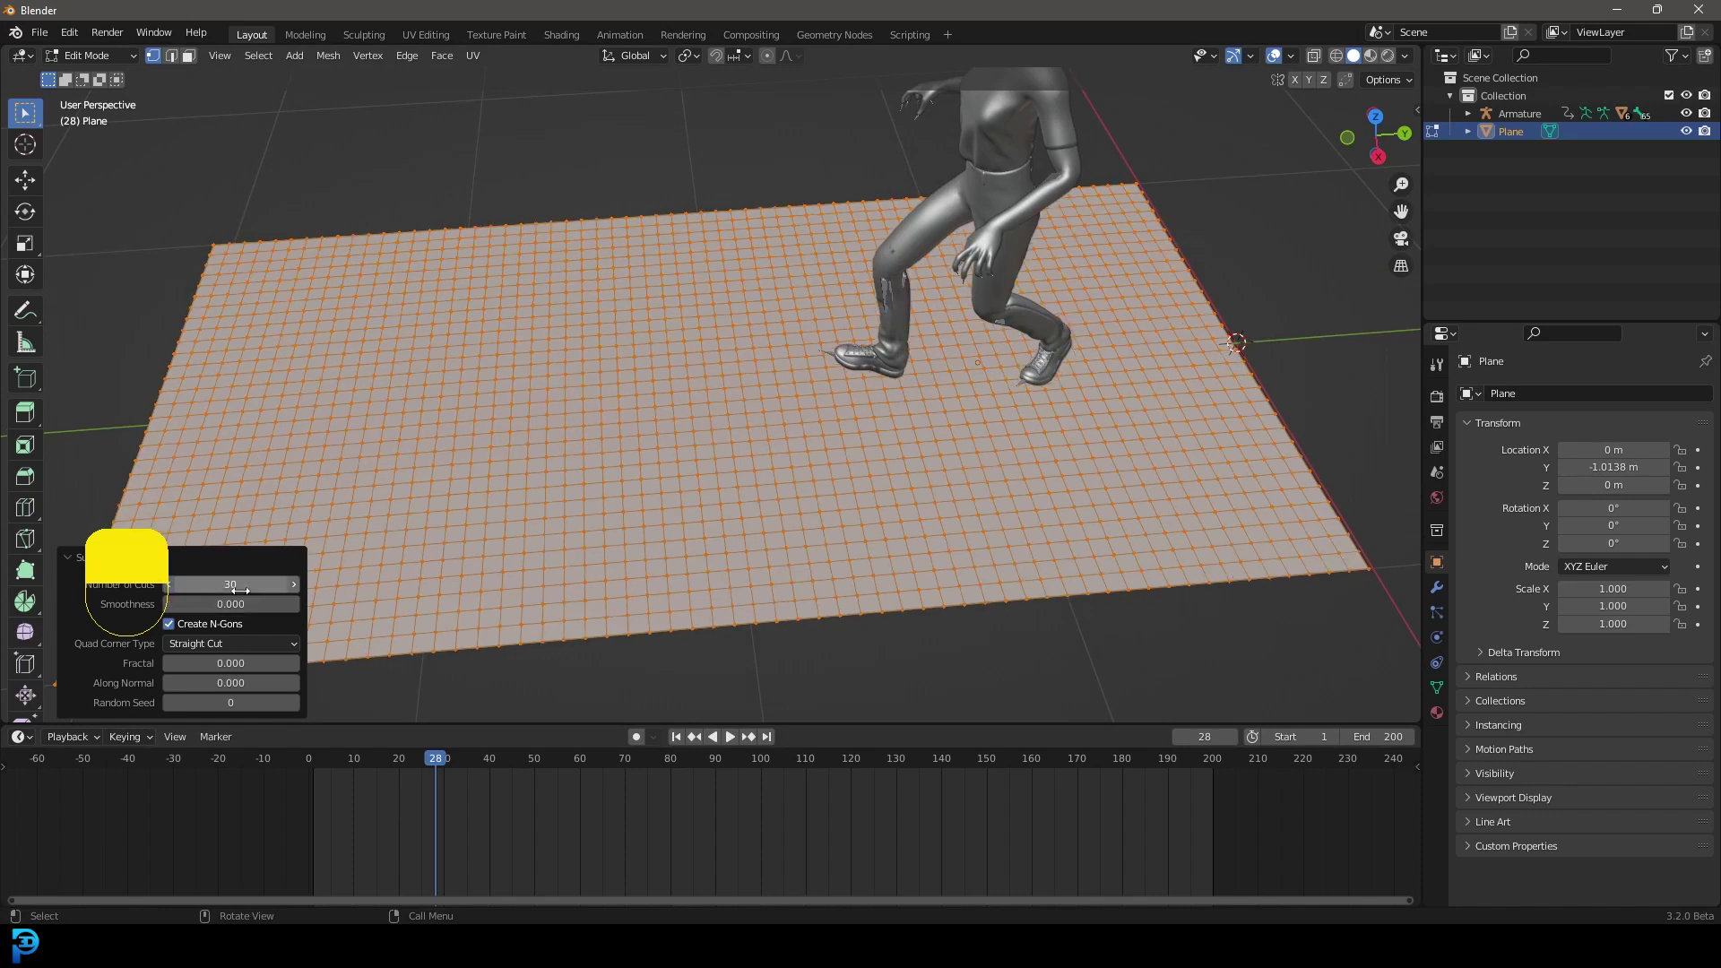
scroll(685, 301, down, 5)
middle_drag(686, 301, 722, 358)
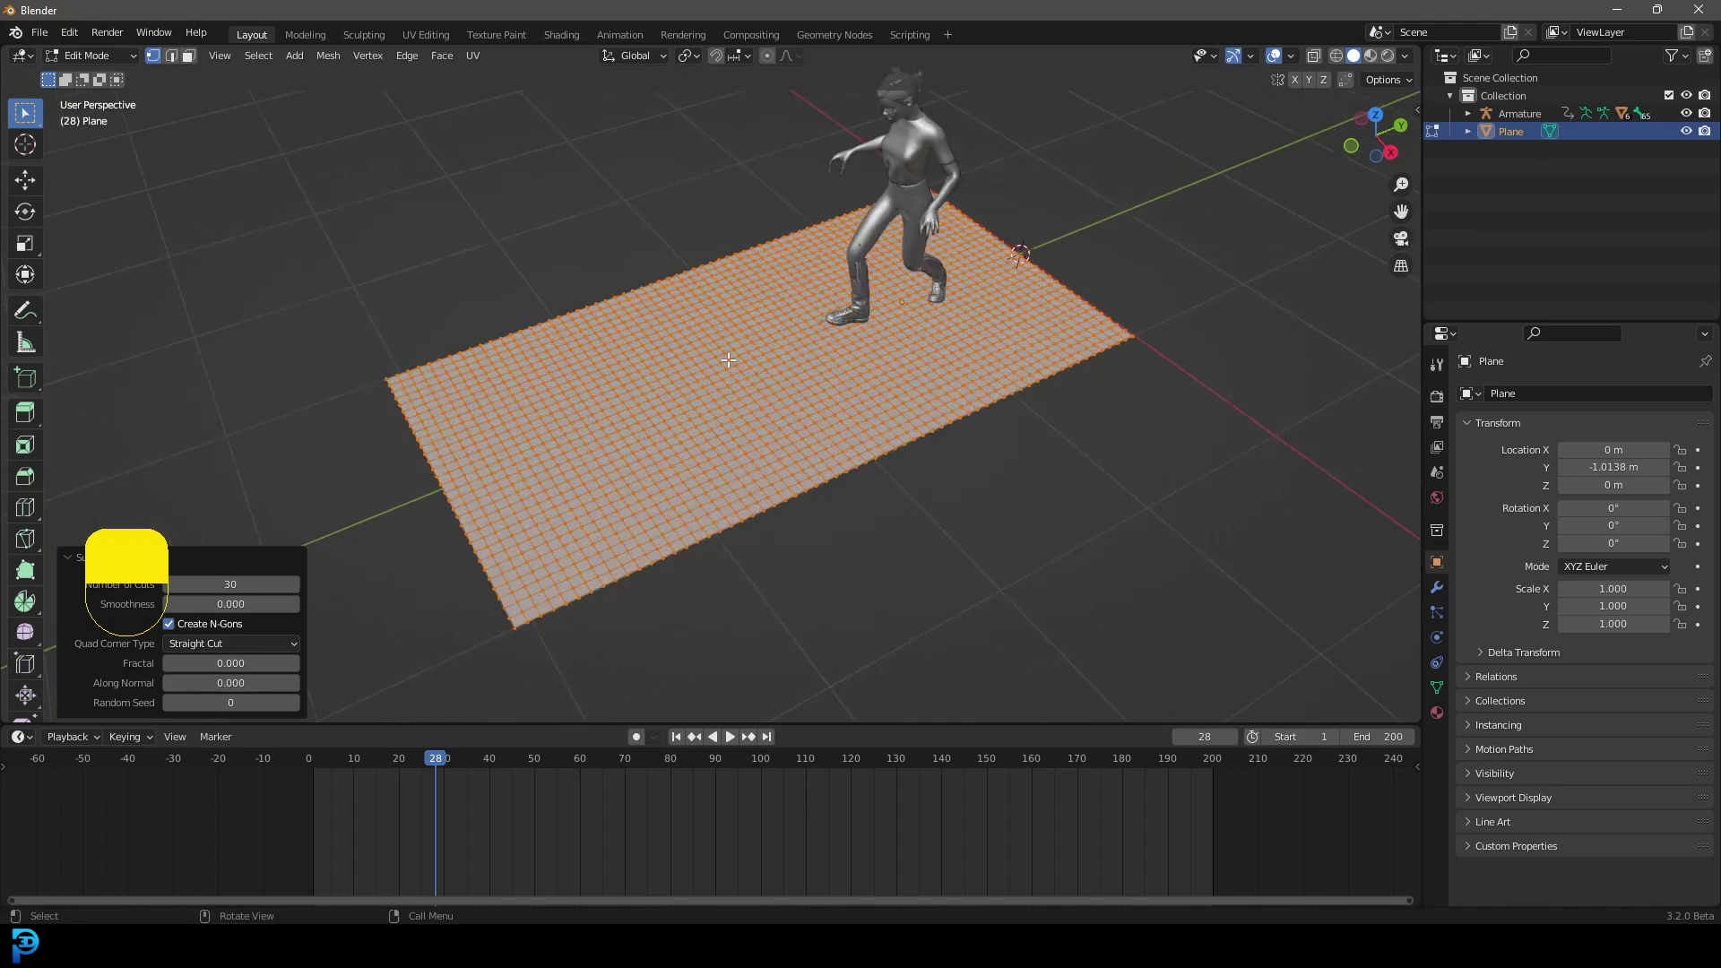
scroll(868, 385, up, 5)
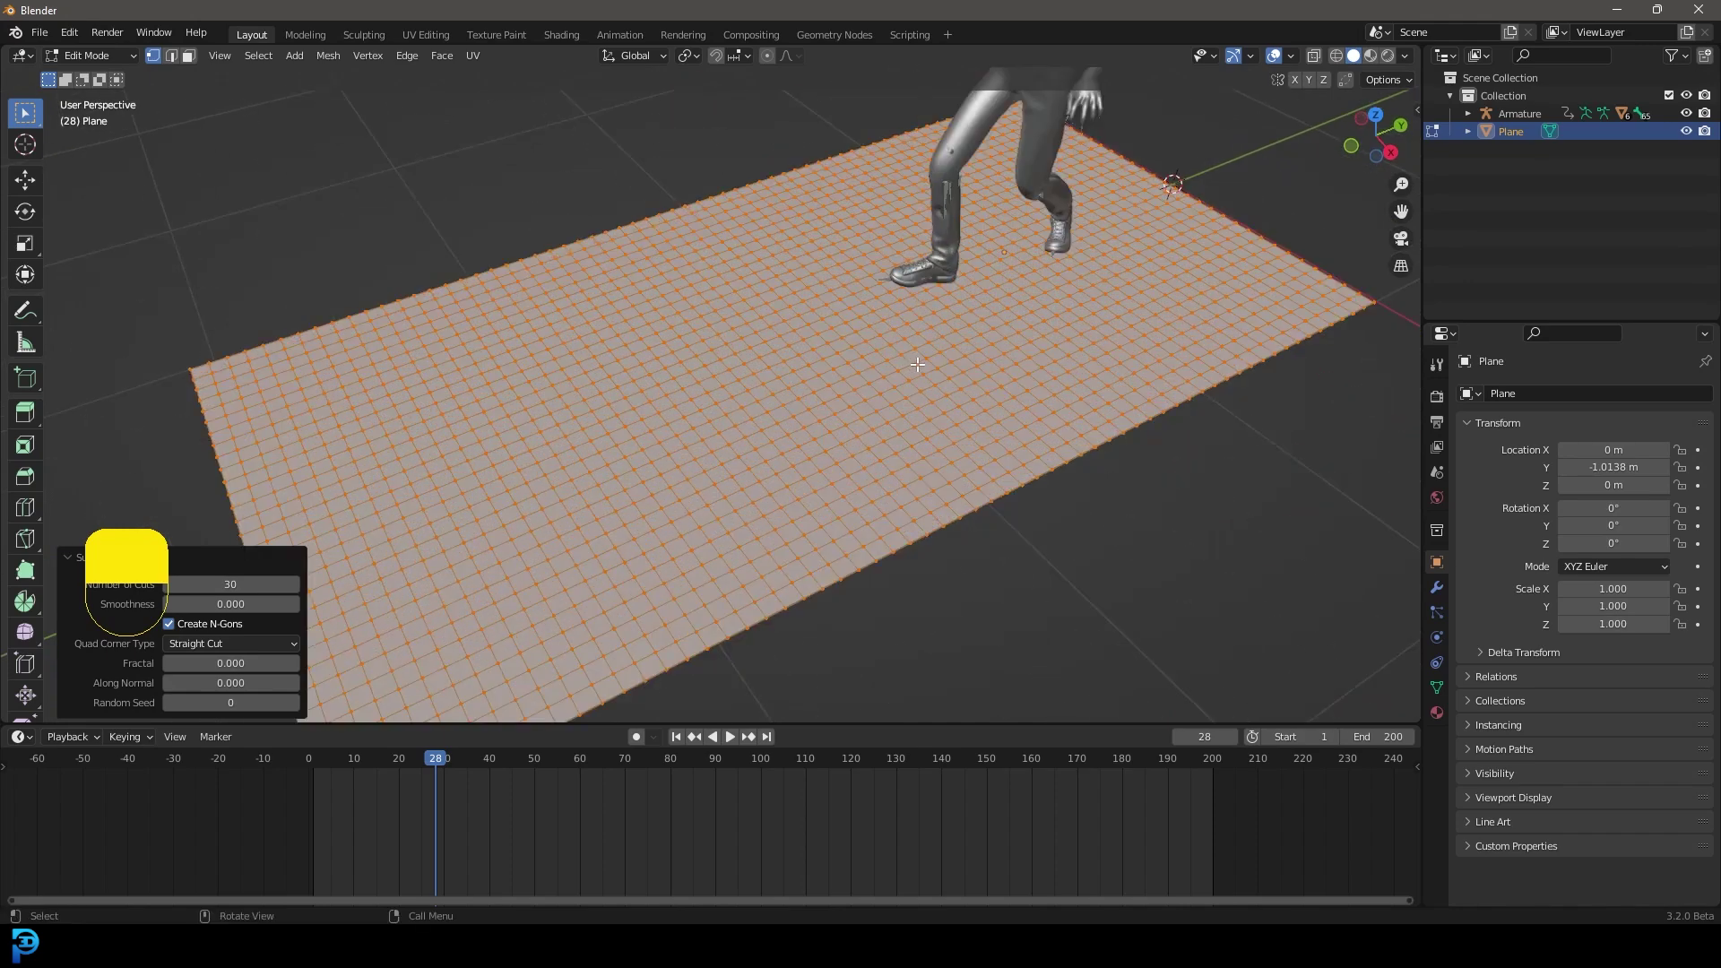
scroll(917, 364, down, 3)
key(Tab)
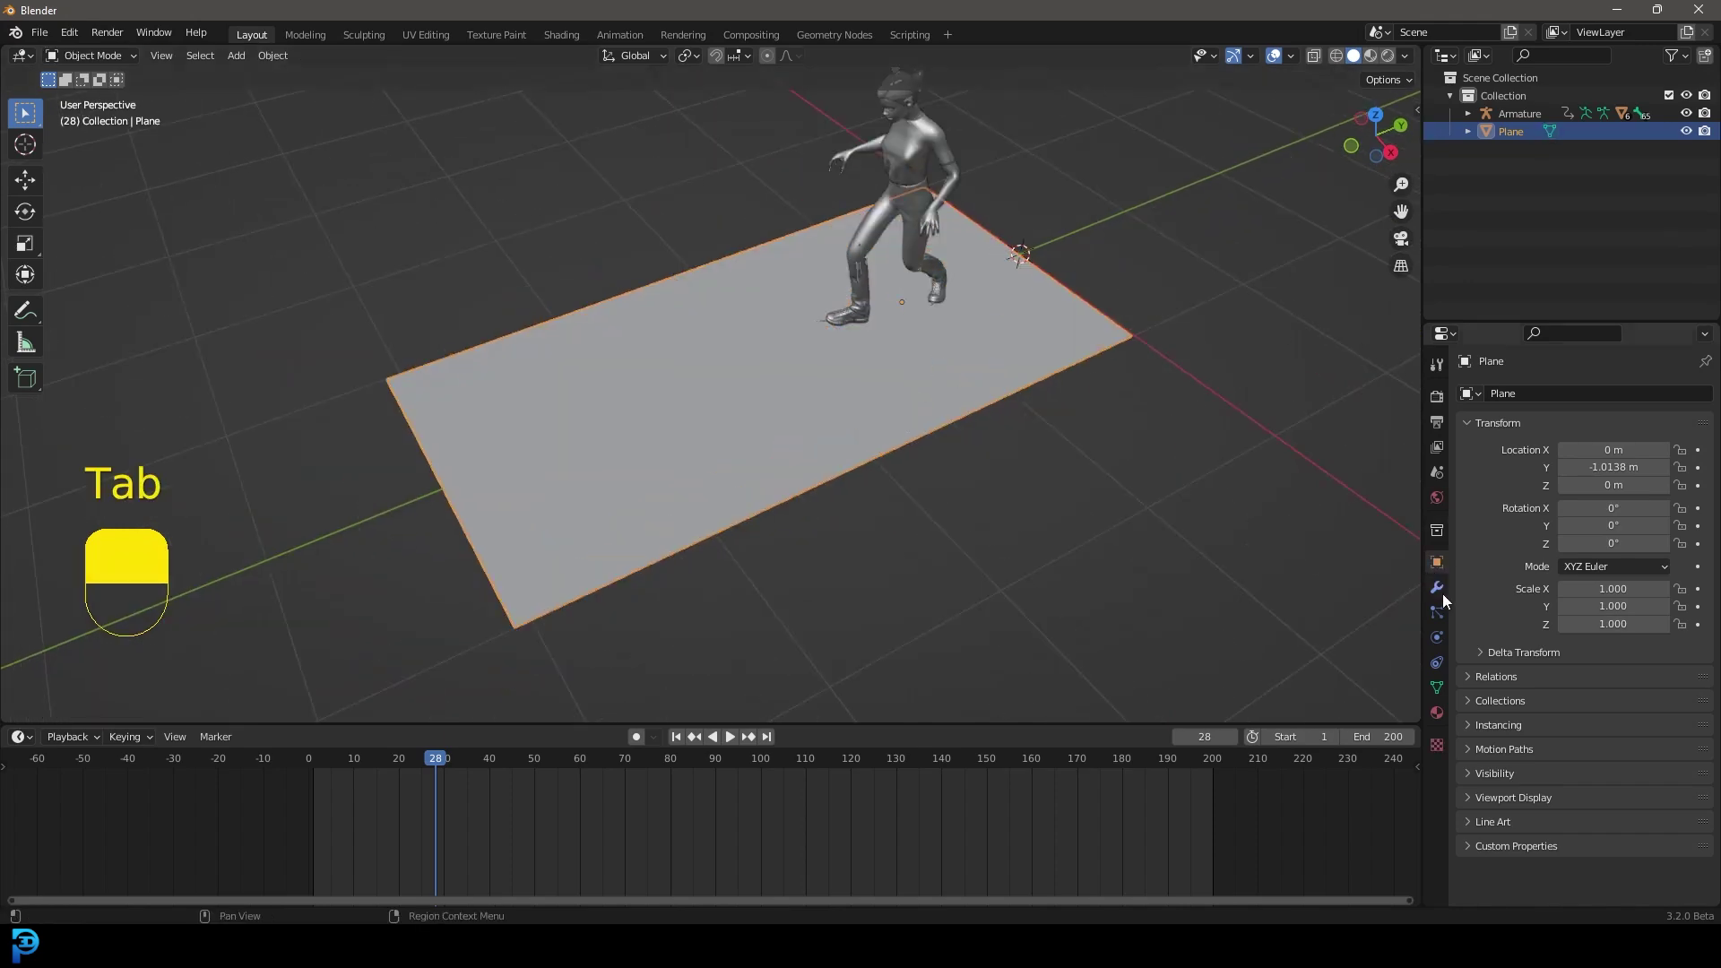
Add a Subdivision Surface modifier to the plane, switch to wireframe shading and disable Optimal Display
click(1437, 588)
click(1504, 391)
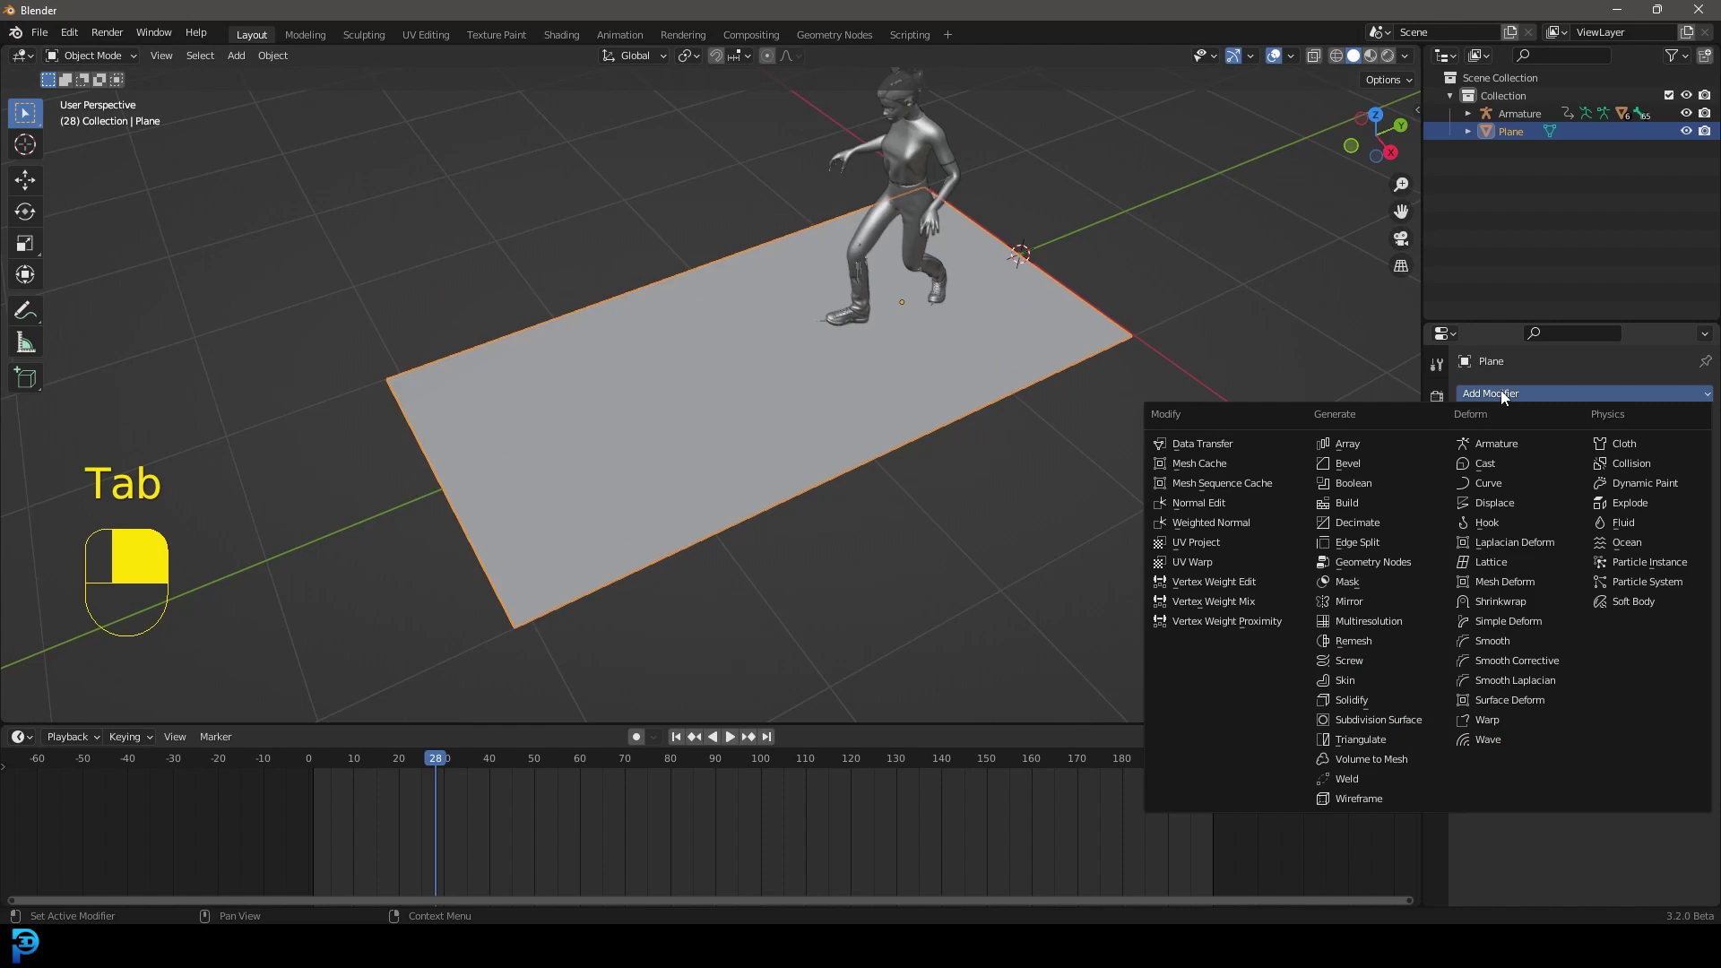
click(1421, 727)
scroll(885, 358, up, 5)
key(z)
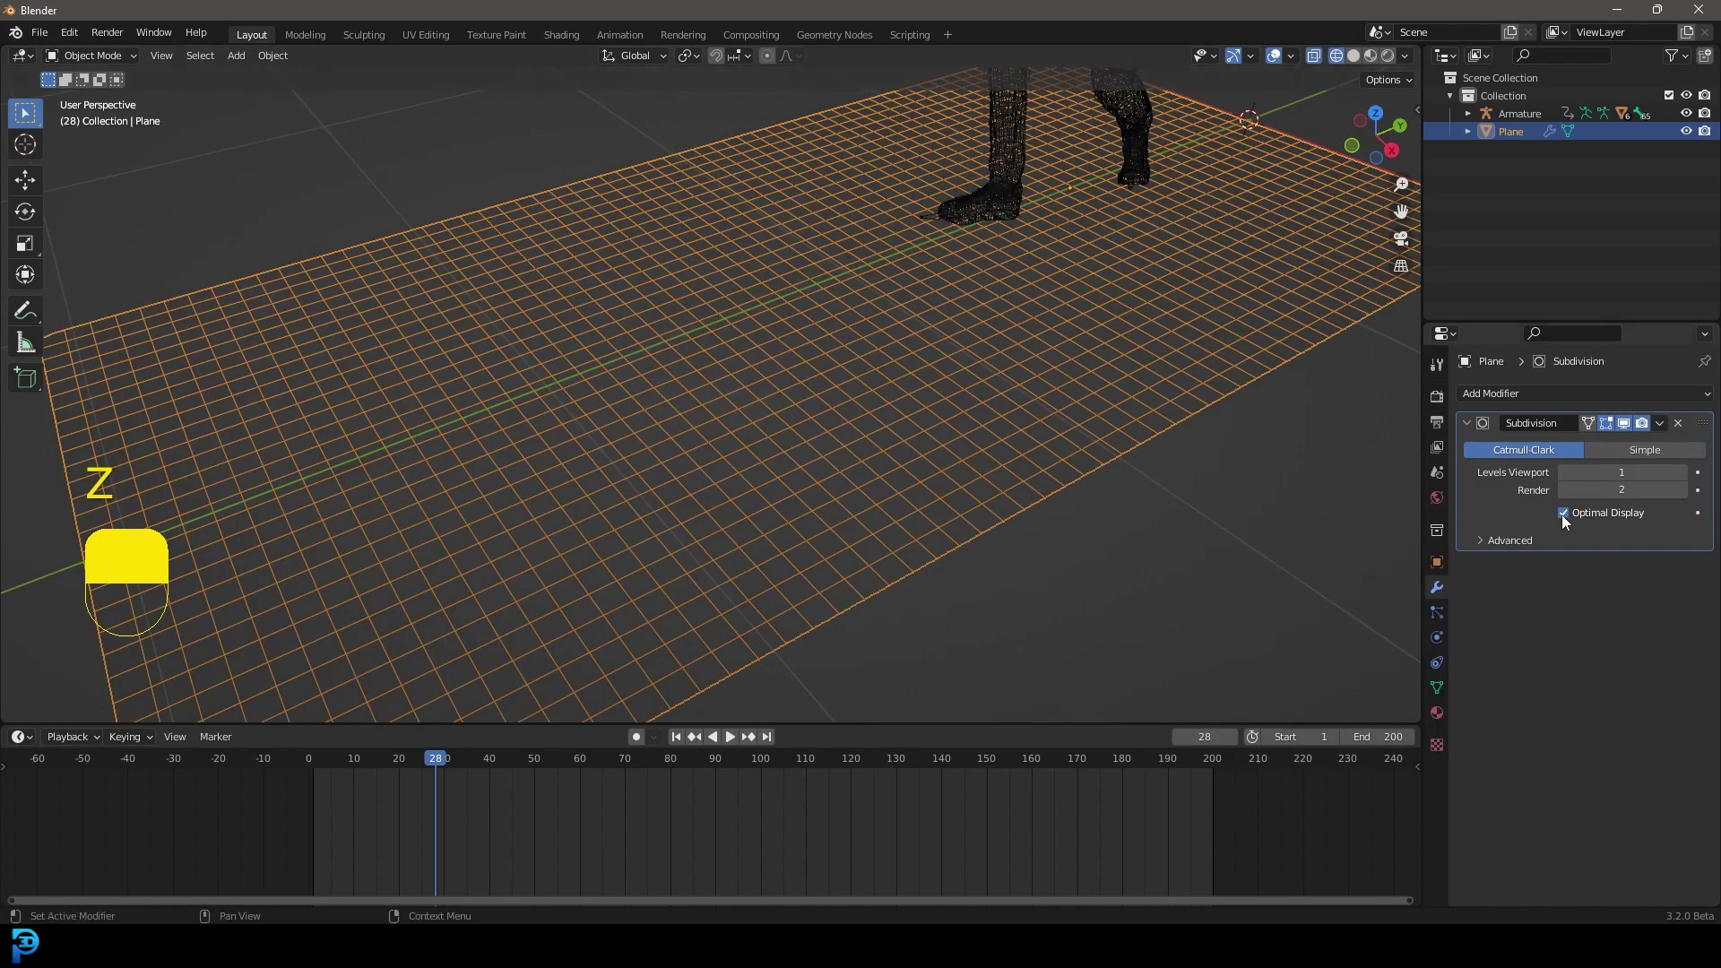
click(1564, 514)
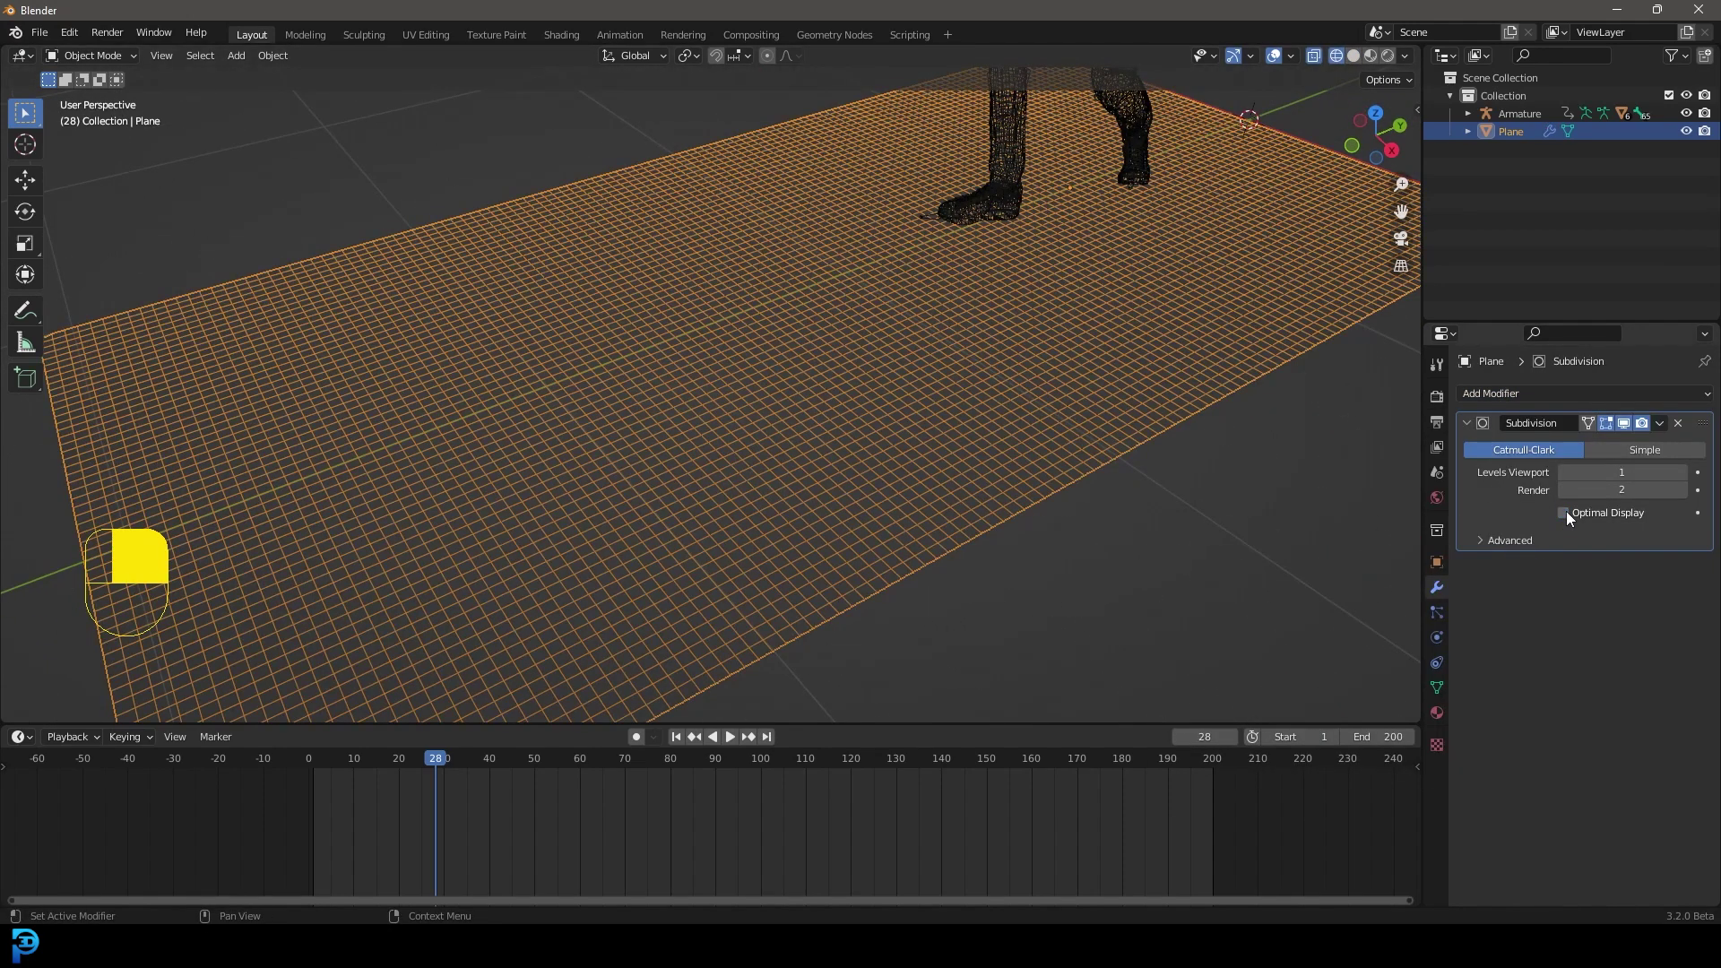
scroll(985, 337, down, 4)
scroll(986, 337, up, 6)
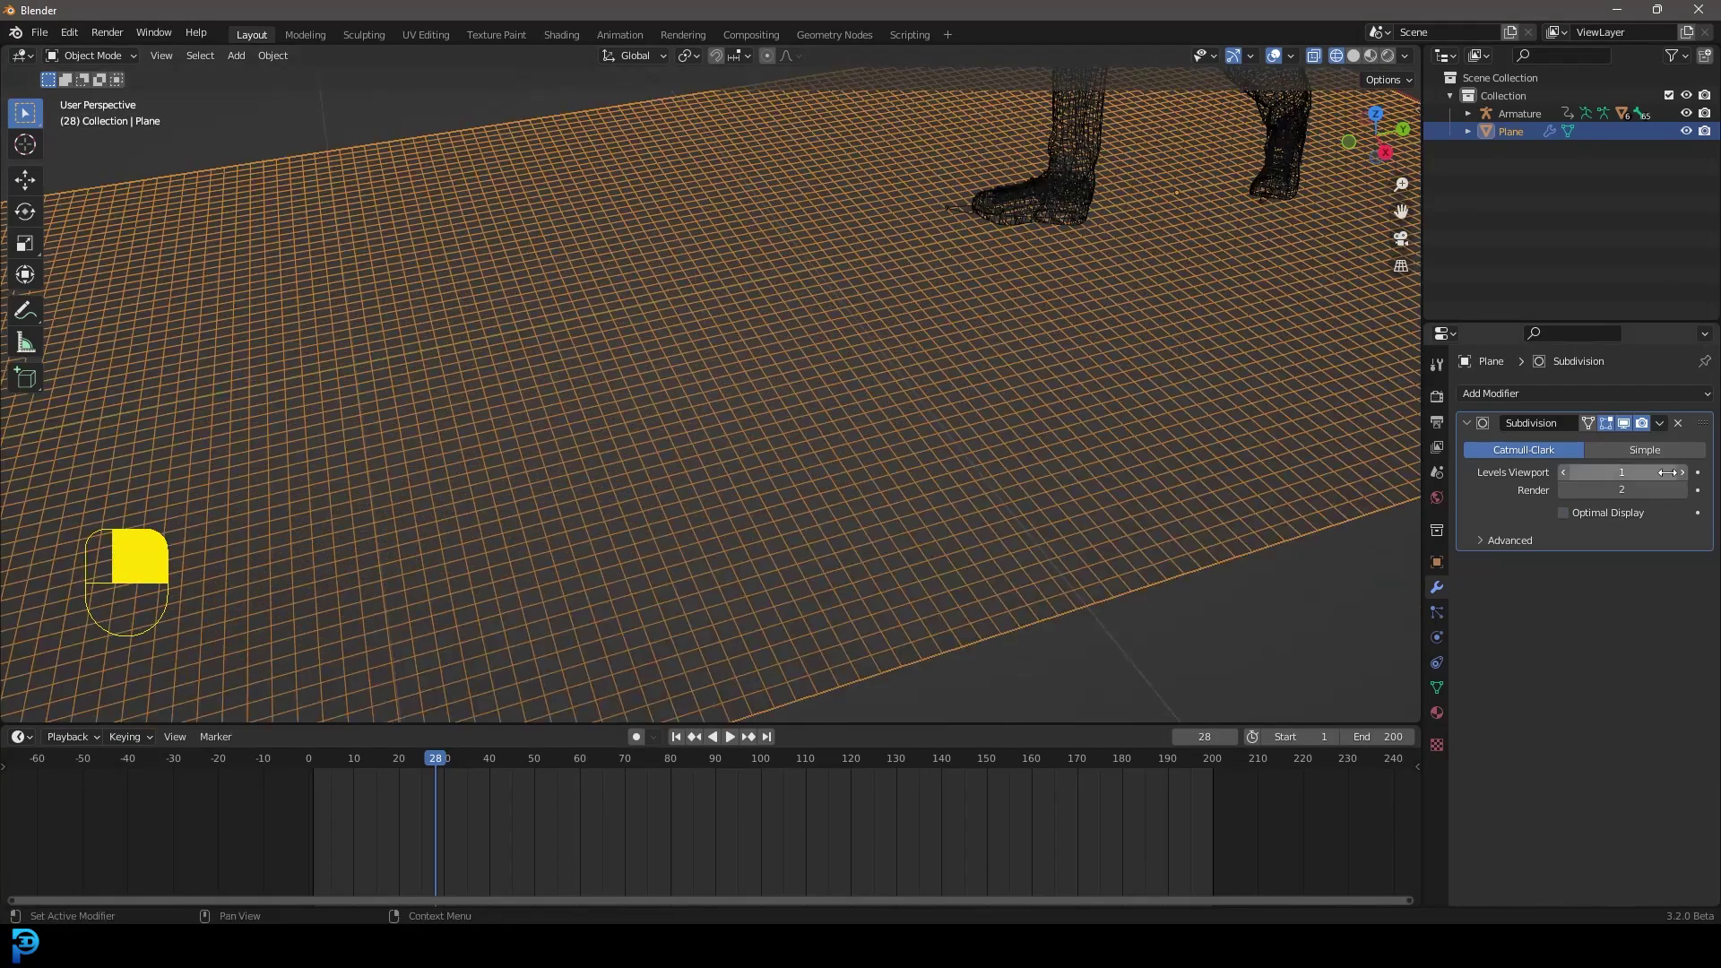
Set the Subdivision modifier's viewport level to 2 and render level to 4, and return to solid shading
click(1681, 472)
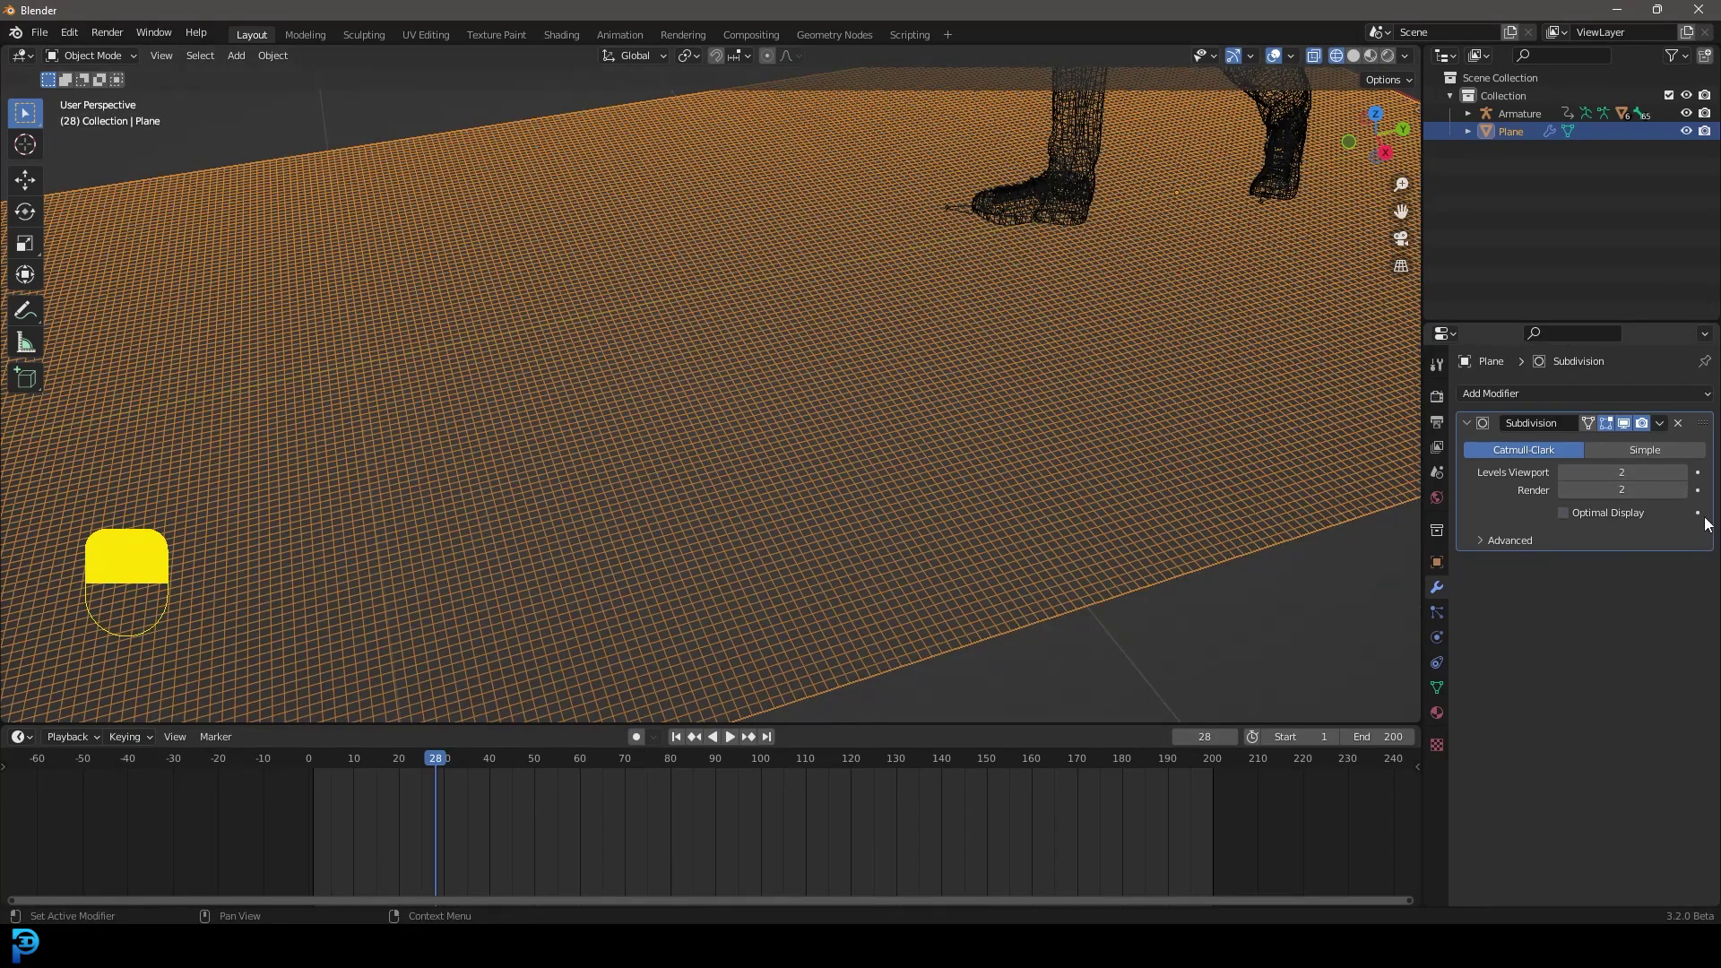
click(1617, 491)
text(4)
key(Return)
middle_drag(1272, 421, 1179, 395)
scroll(896, 360, down, 5)
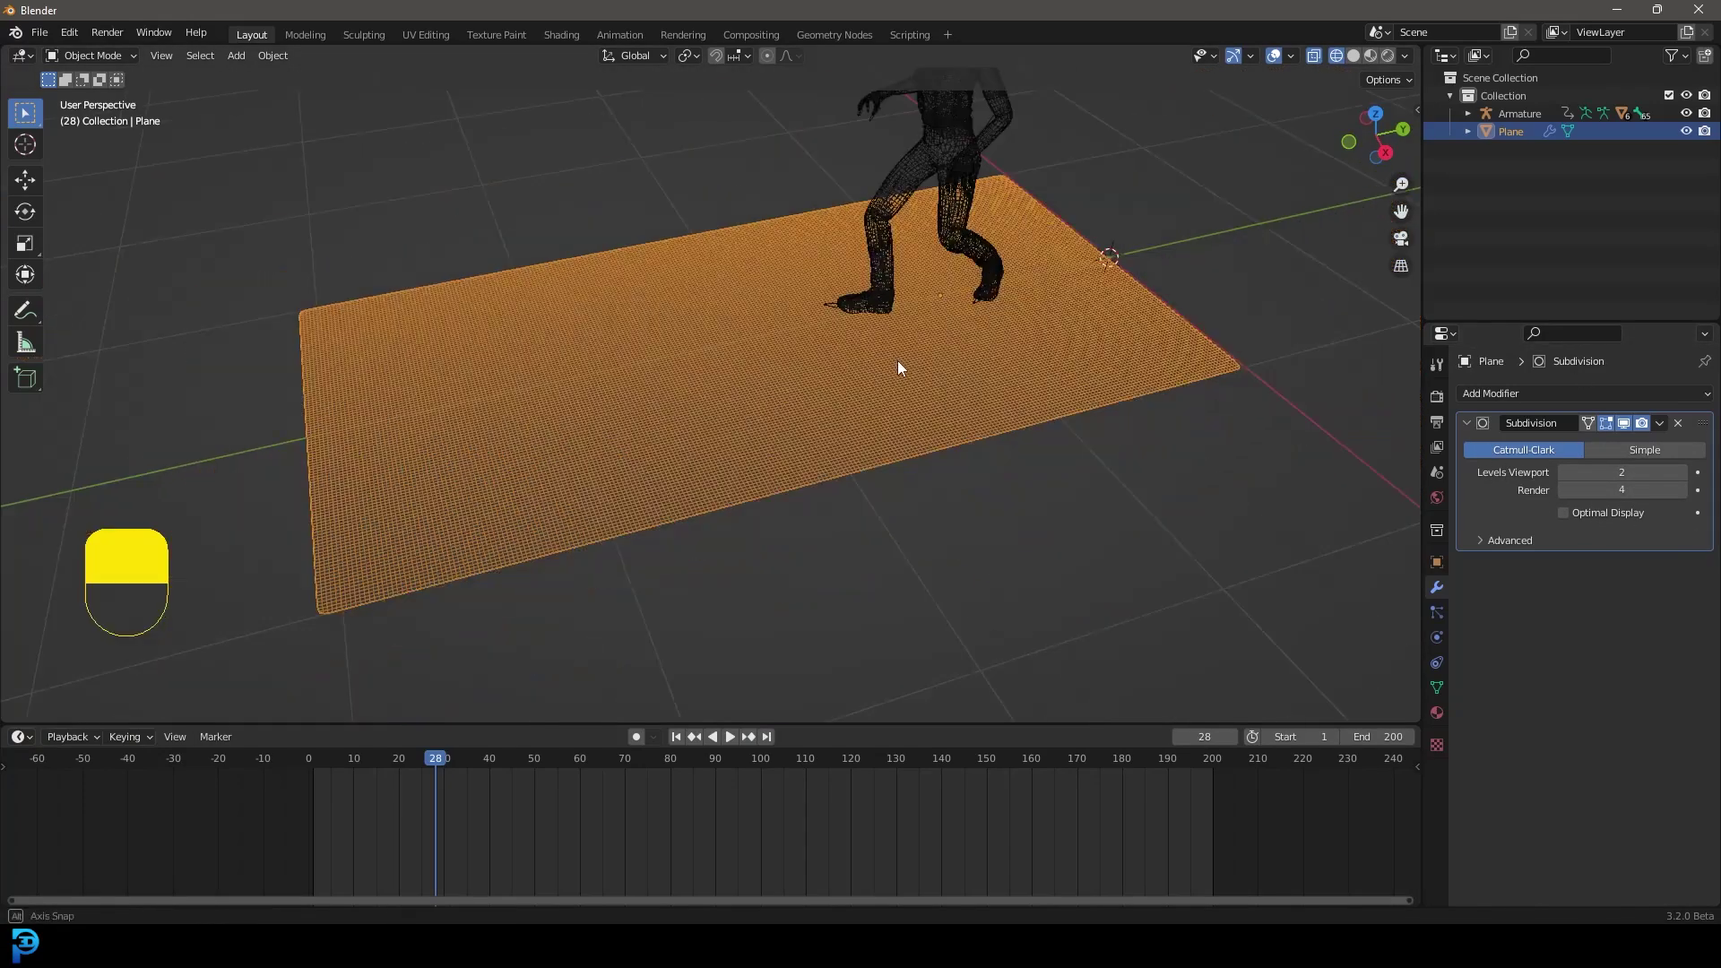
key(z)
click(923, 357)
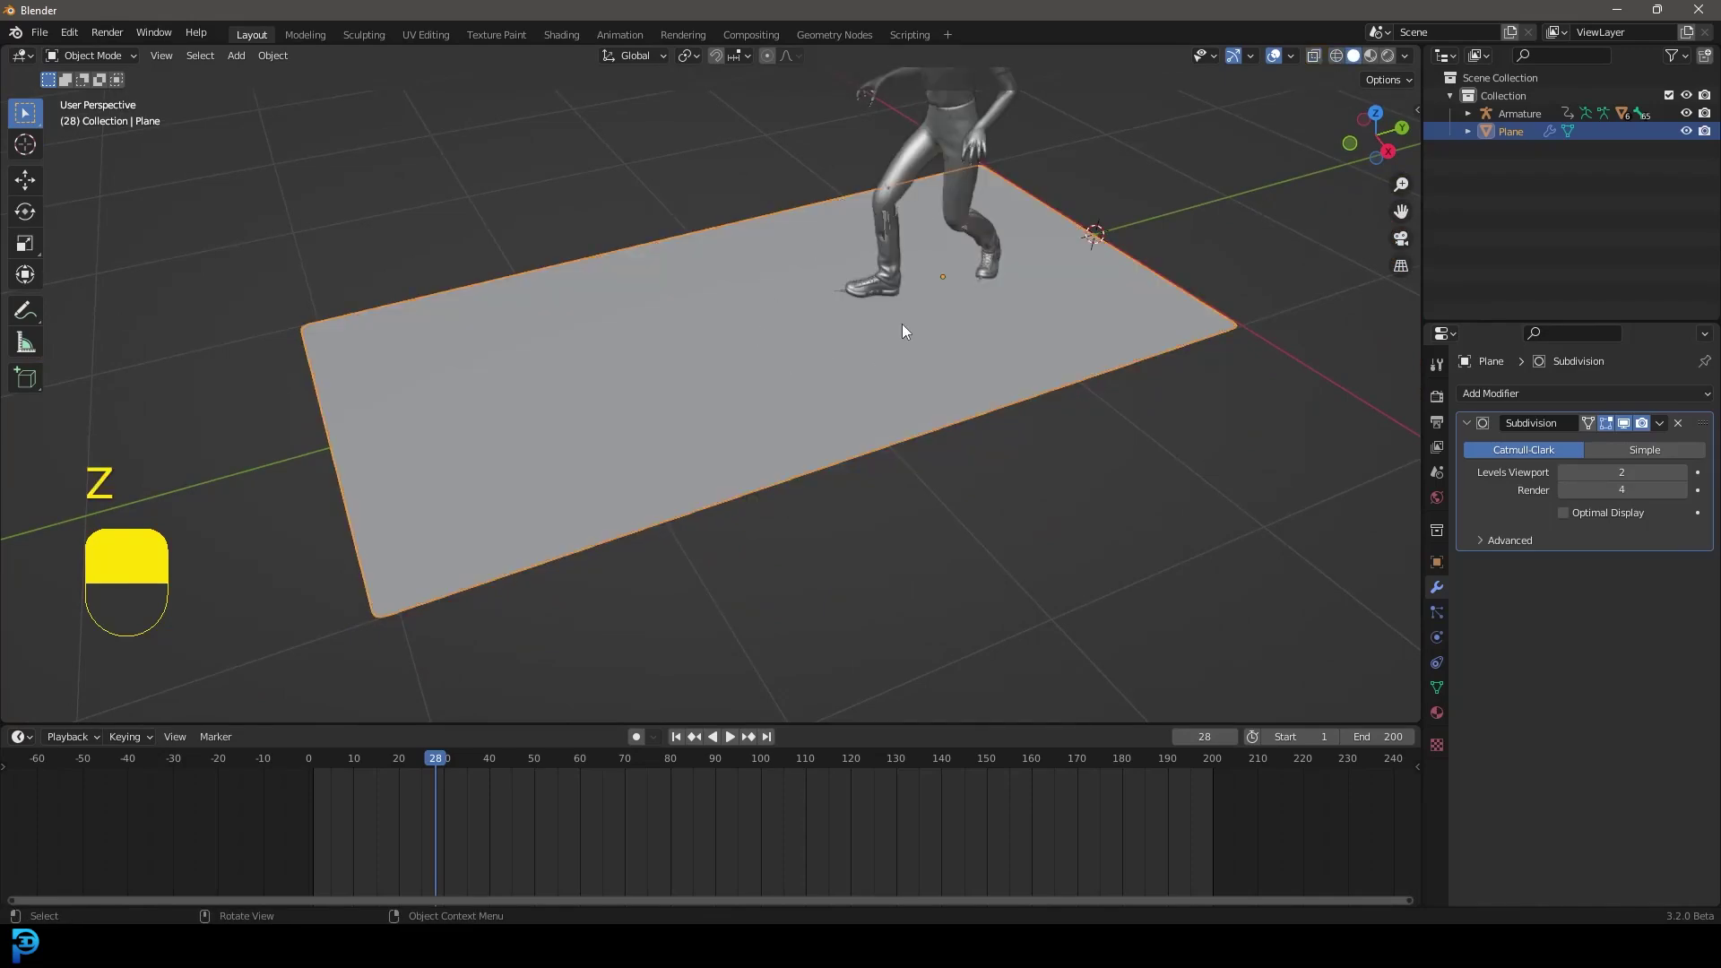
Return the playhead to frame 1 and examine from the right orthographic view where the standing foot meets the plane
middle_drag(902, 326, 852, 305)
middle_drag(914, 232, 976, 288)
key(space)
key(space)
key(KP_3)
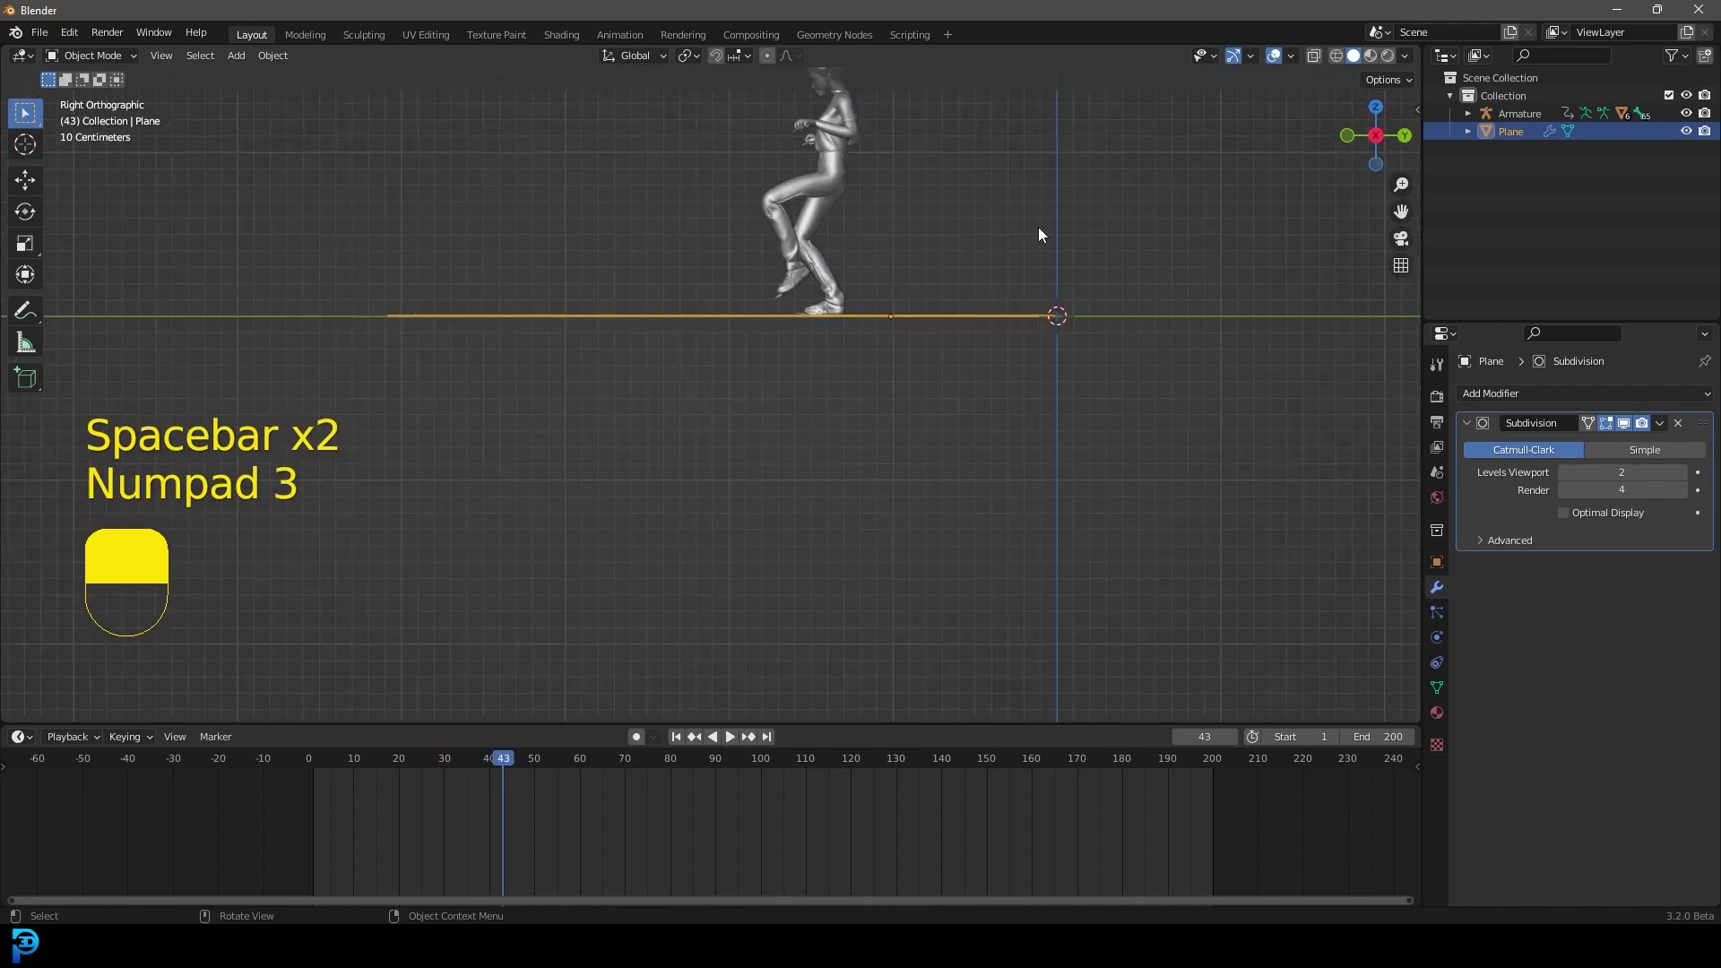
scroll(845, 292, up, 3)
shift+middle_drag(845, 292, 699, 430)
key(shift+Left)
scroll(892, 402, up, 2)
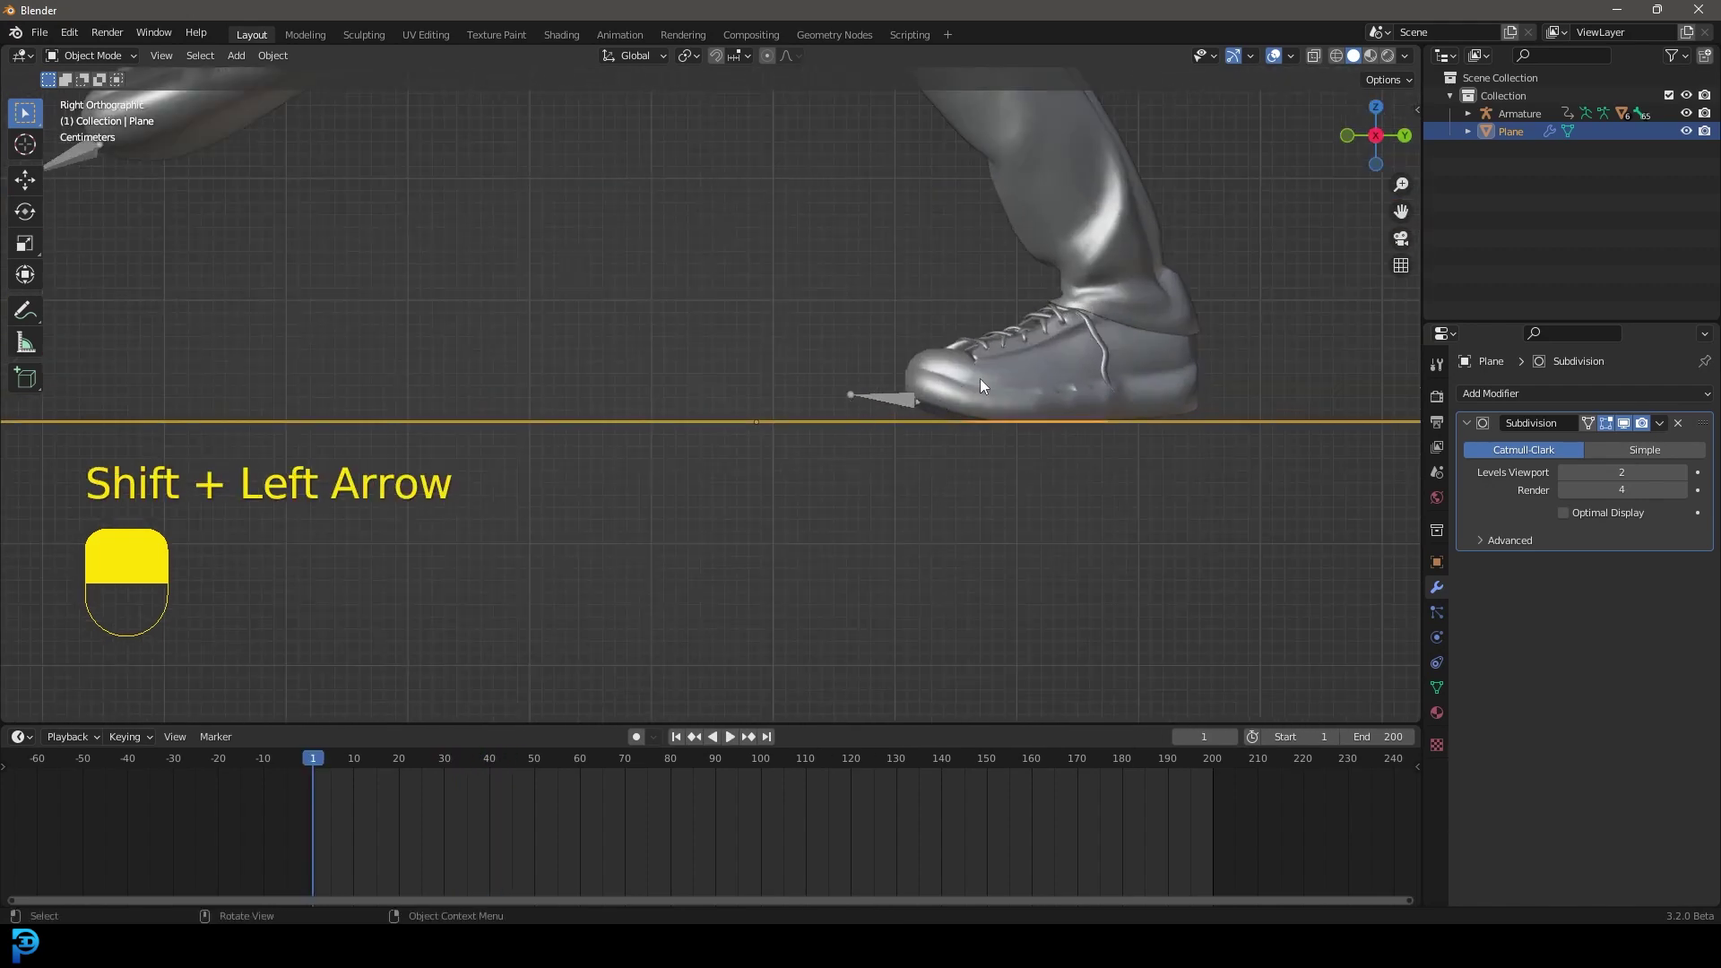
scroll(1031, 443, down, 2)
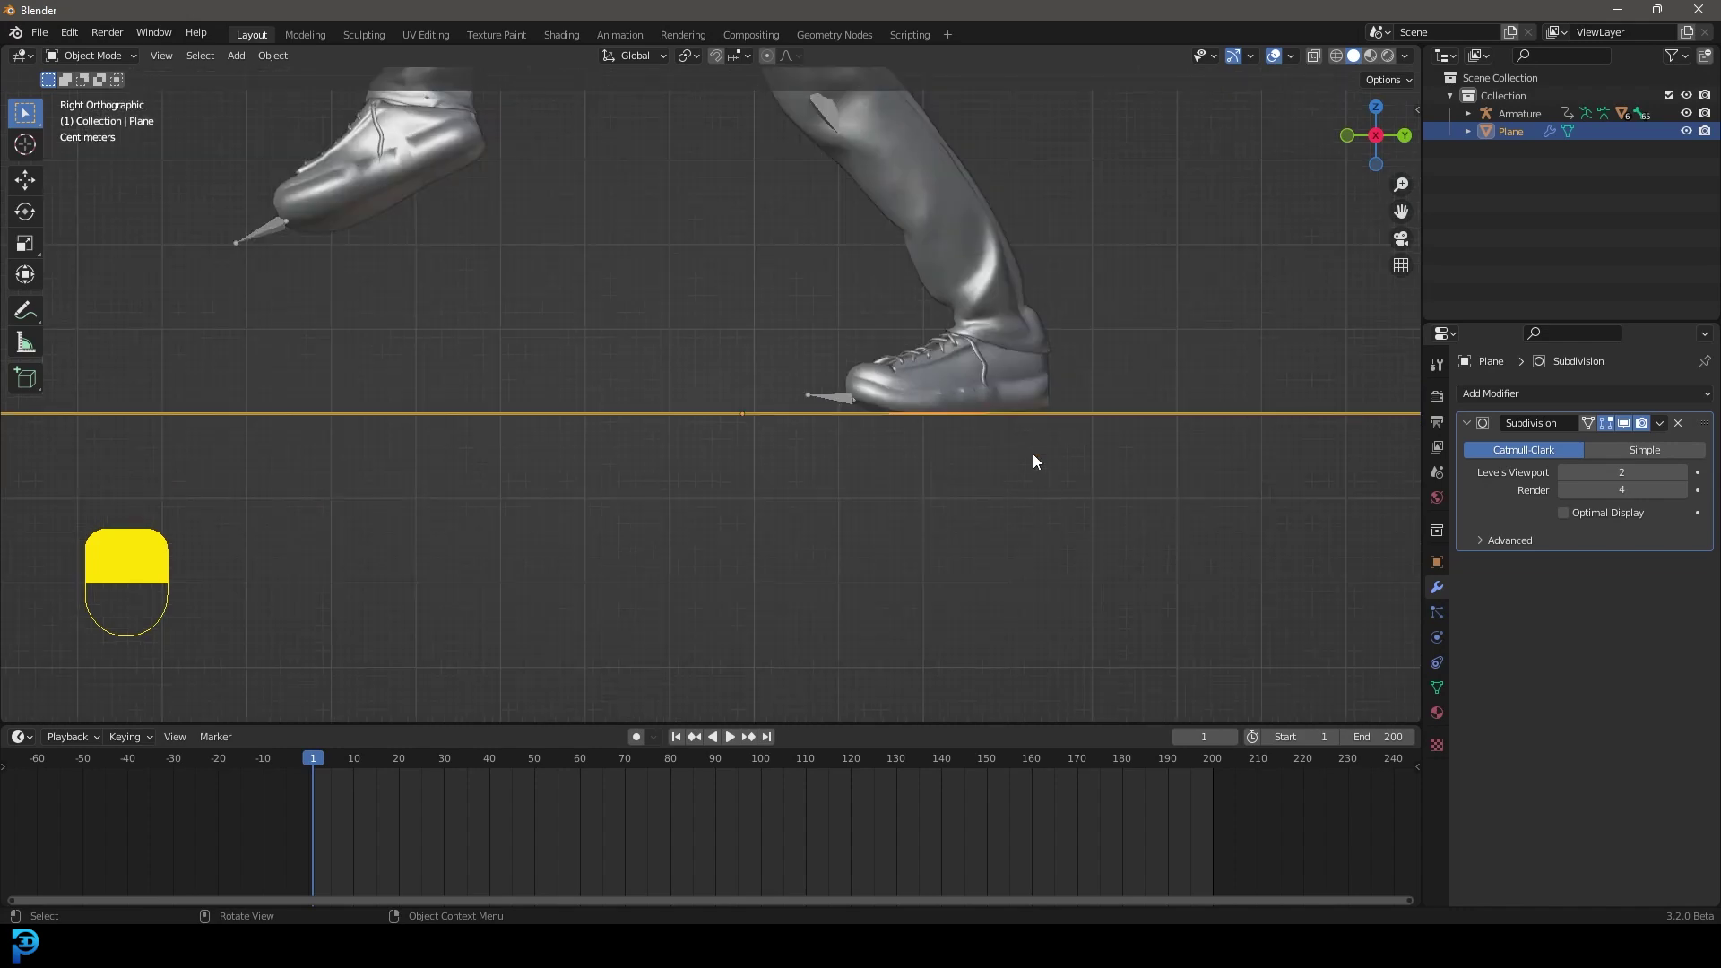
Raise the plane about 0.02 m along the Z axis so the shoe sole cuts slightly into it
key(g)
key(z)
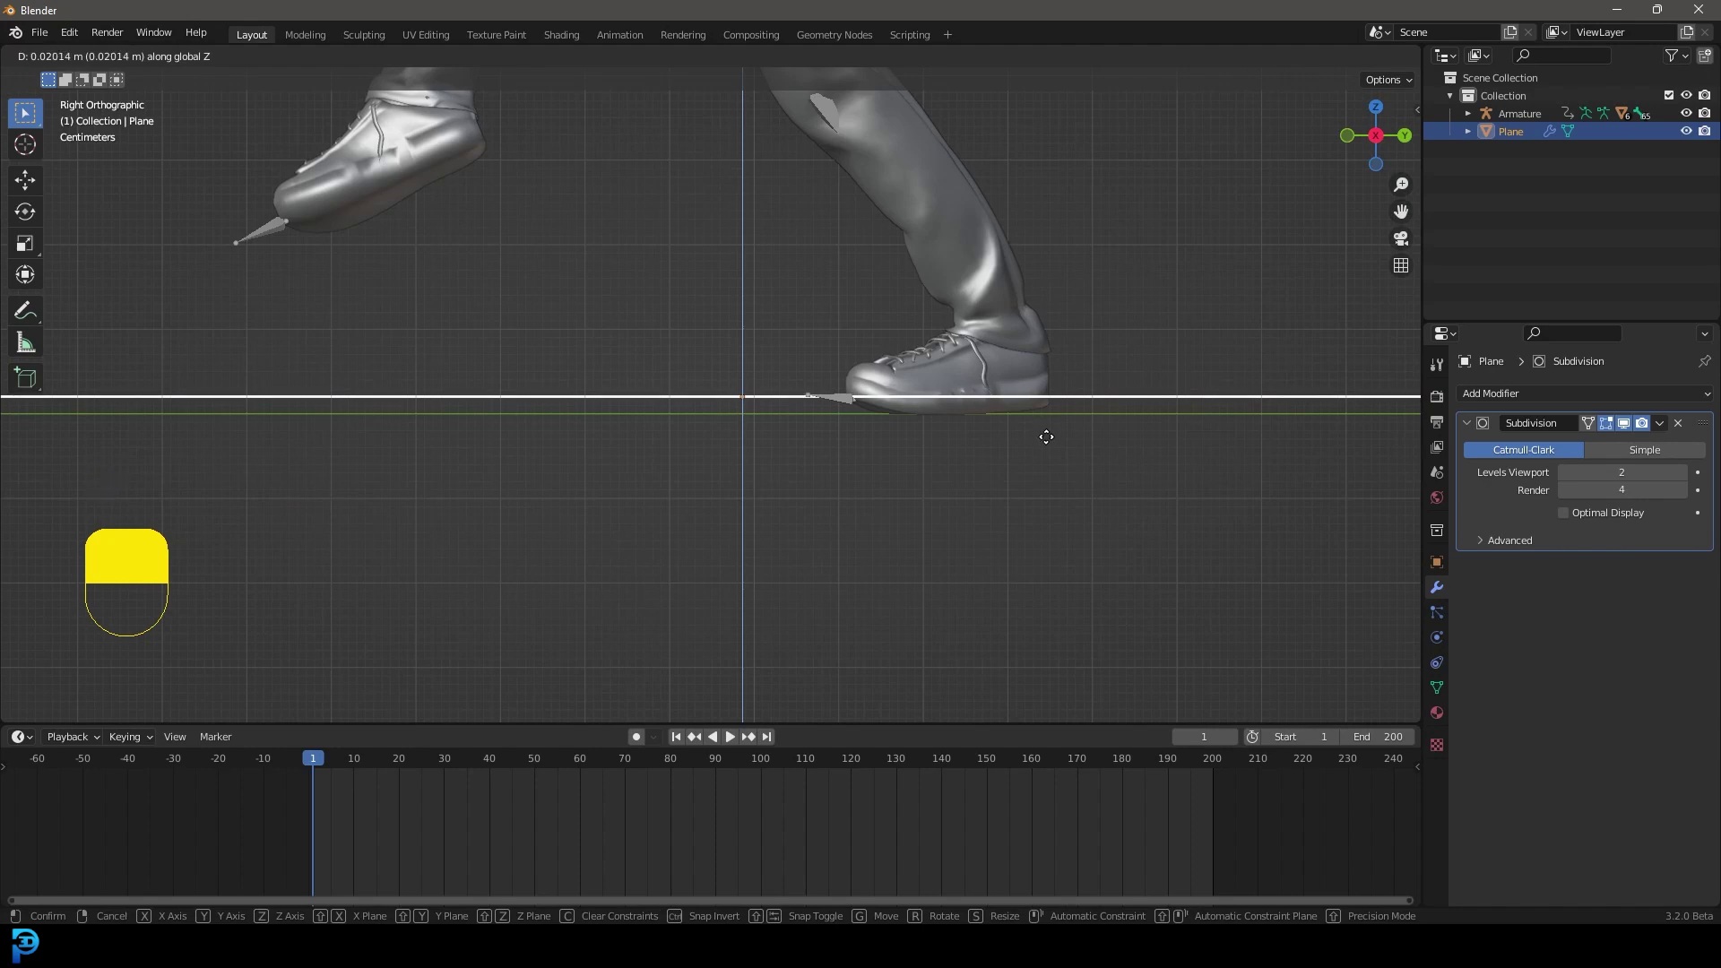
click(1045, 433)
scroll(1163, 397, up, 4)
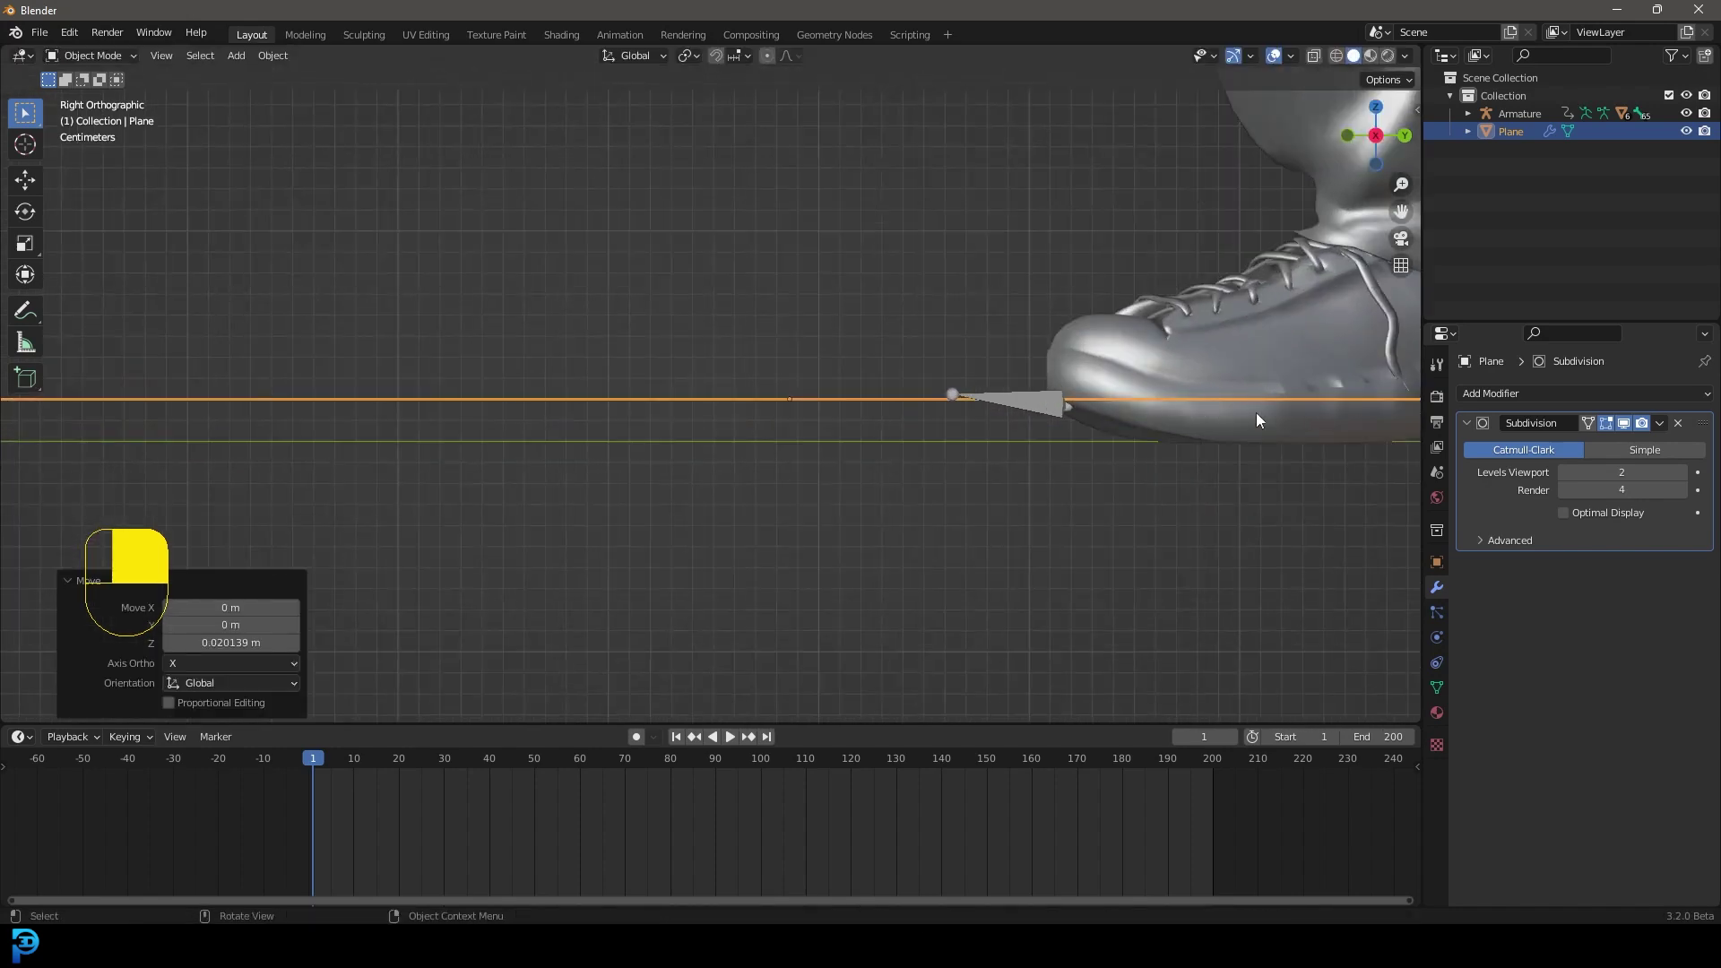
Play the walk from the side view to check how the feet sink into the raised plane
scroll(985, 416, down, 3)
shift+middle_drag(711, 415, 1173, 465)
key(space)
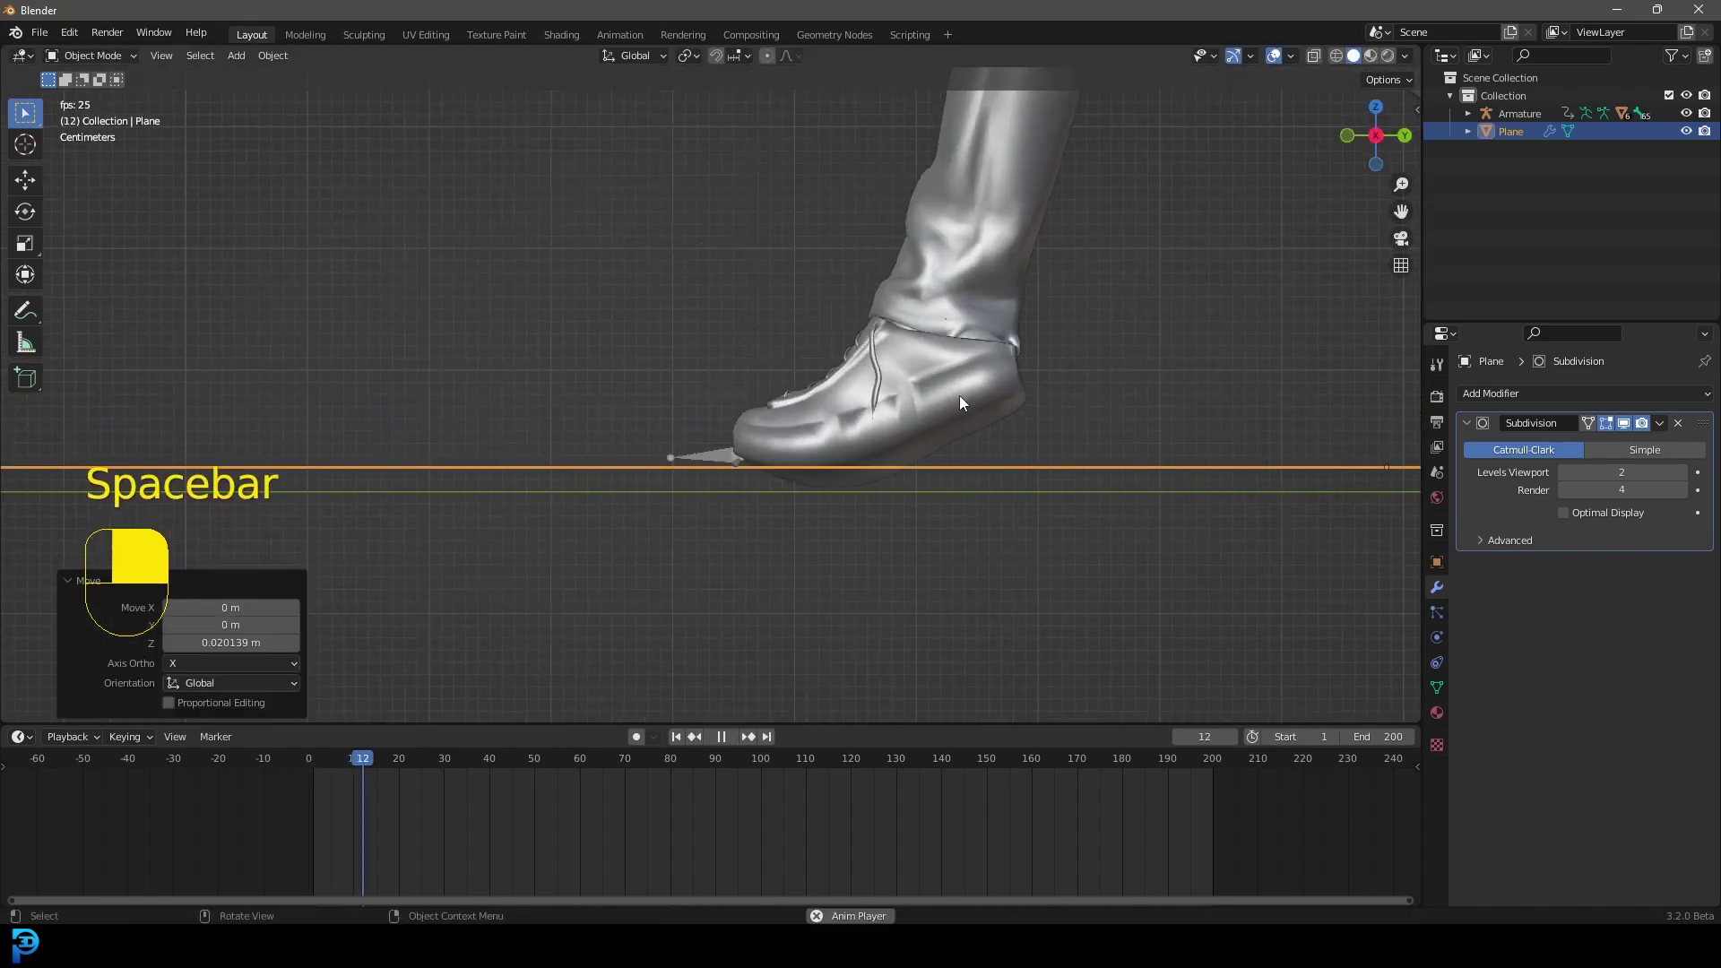
scroll(861, 421, down, 4)
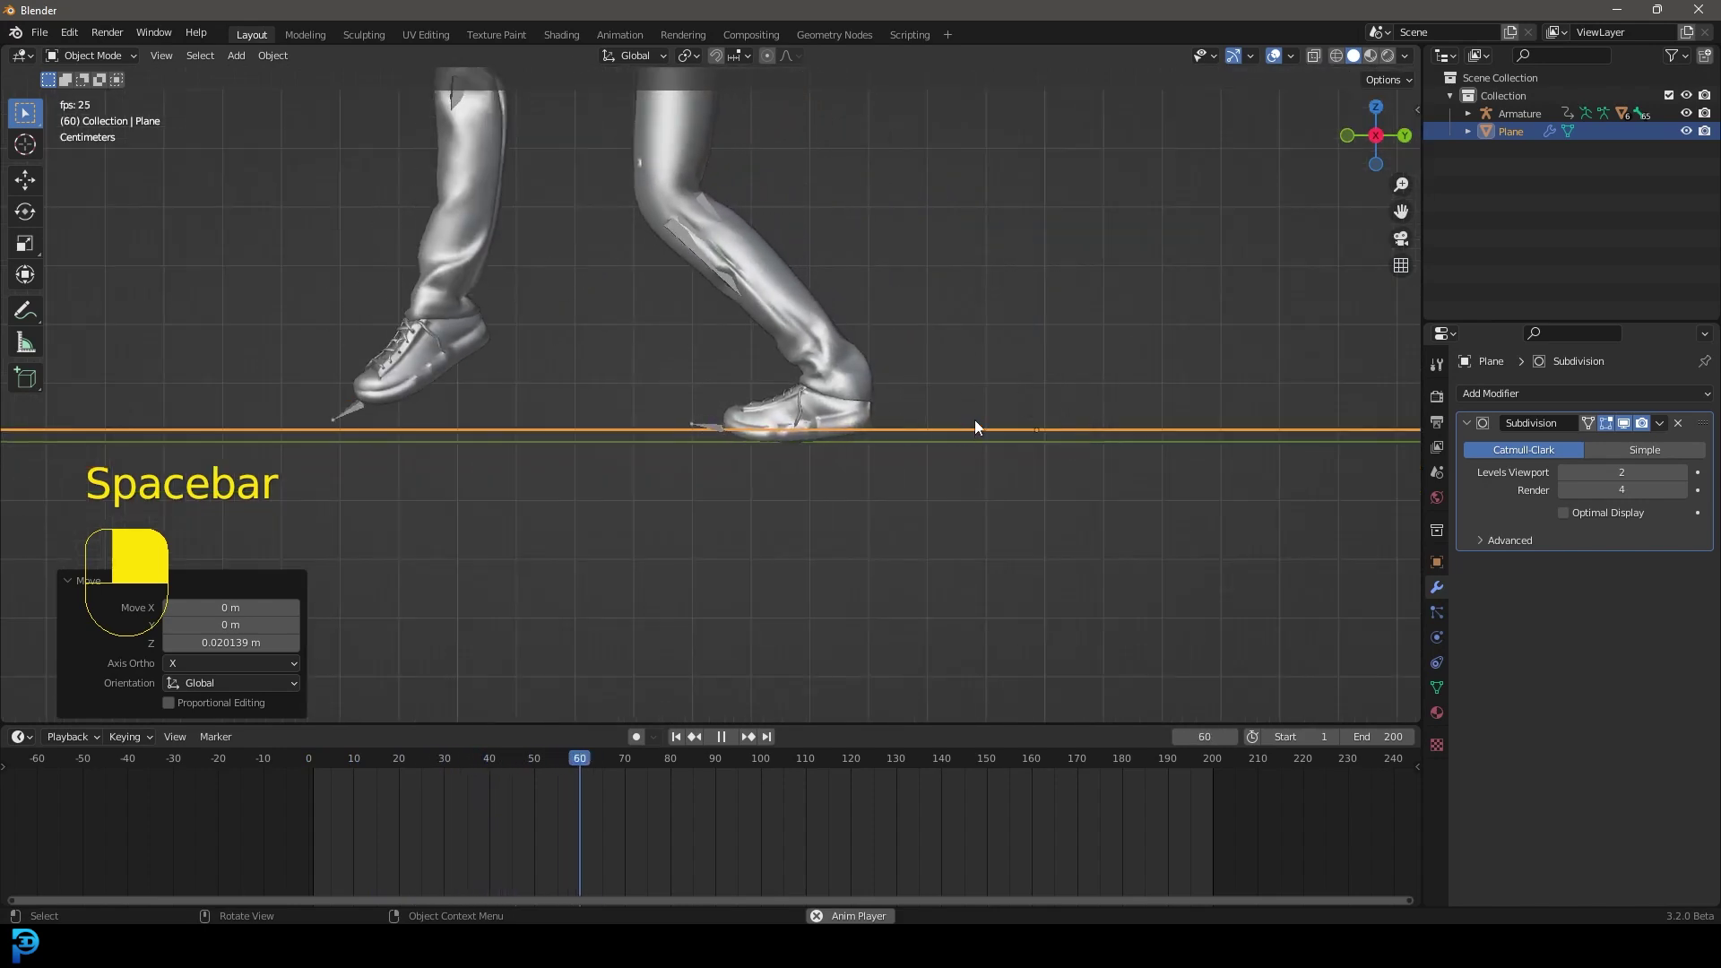
scroll(975, 419, down, 2)
key(space)
Stop playback, add a camera to the scene at frame 1 and look through it
middle_drag(975, 419, 890, 385)
key(alt+a)
scroll(890, 378, up, 4)
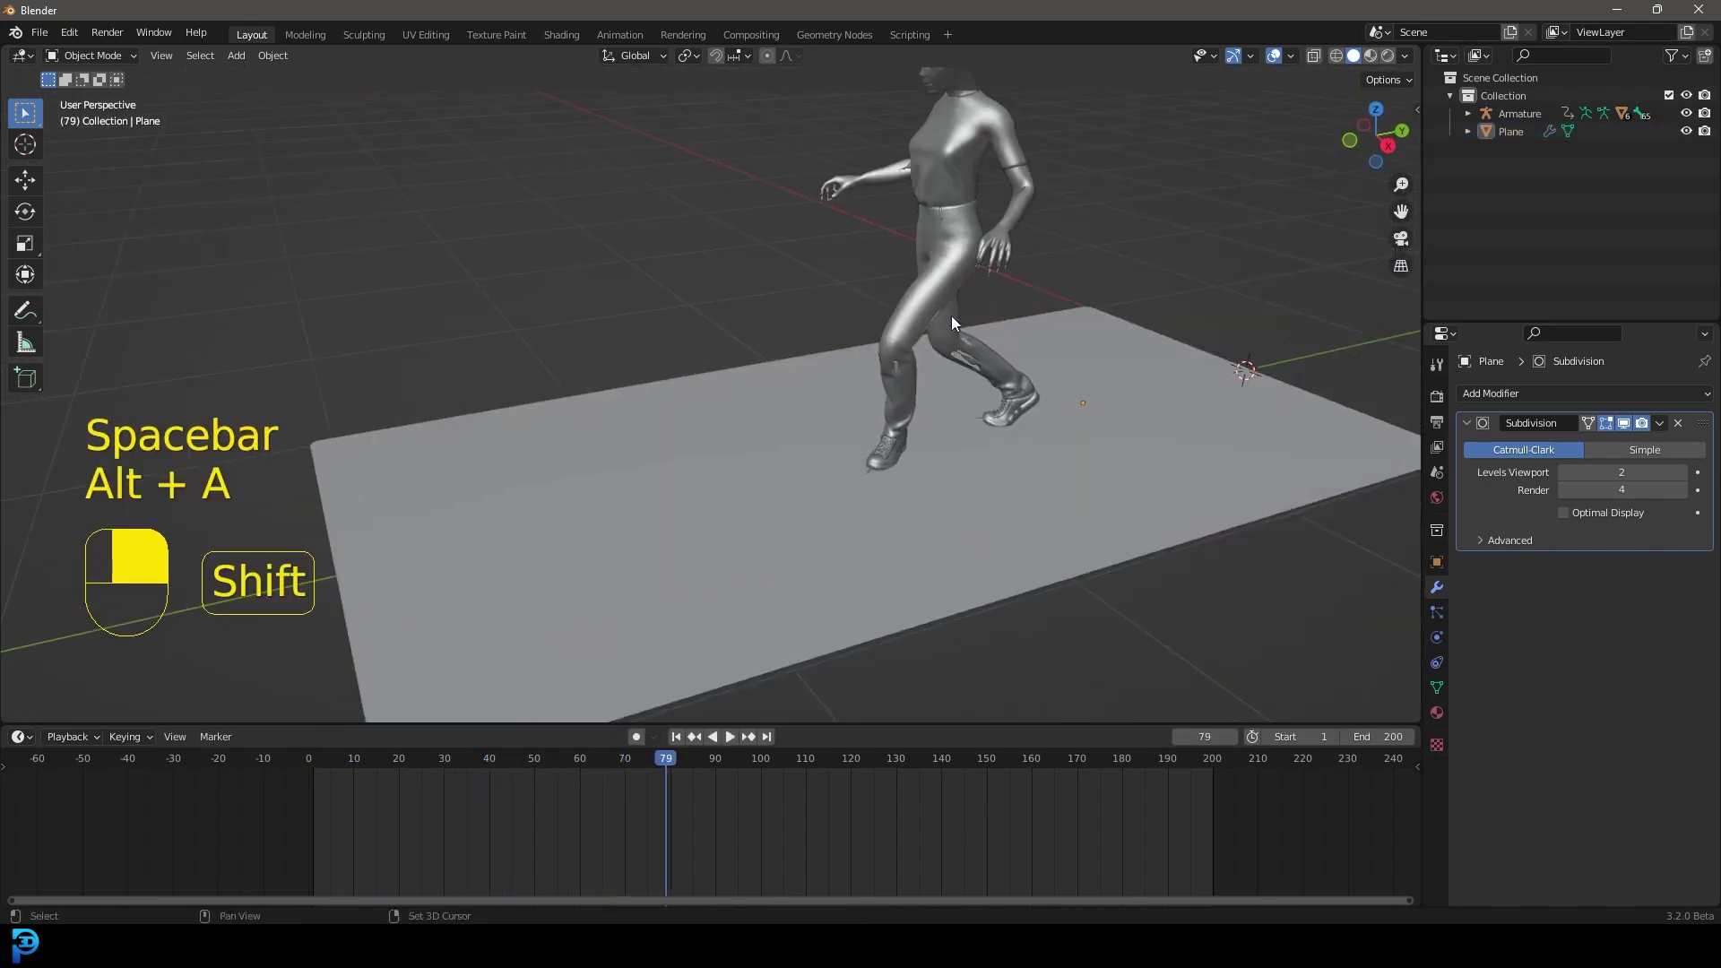
key(shift+a)
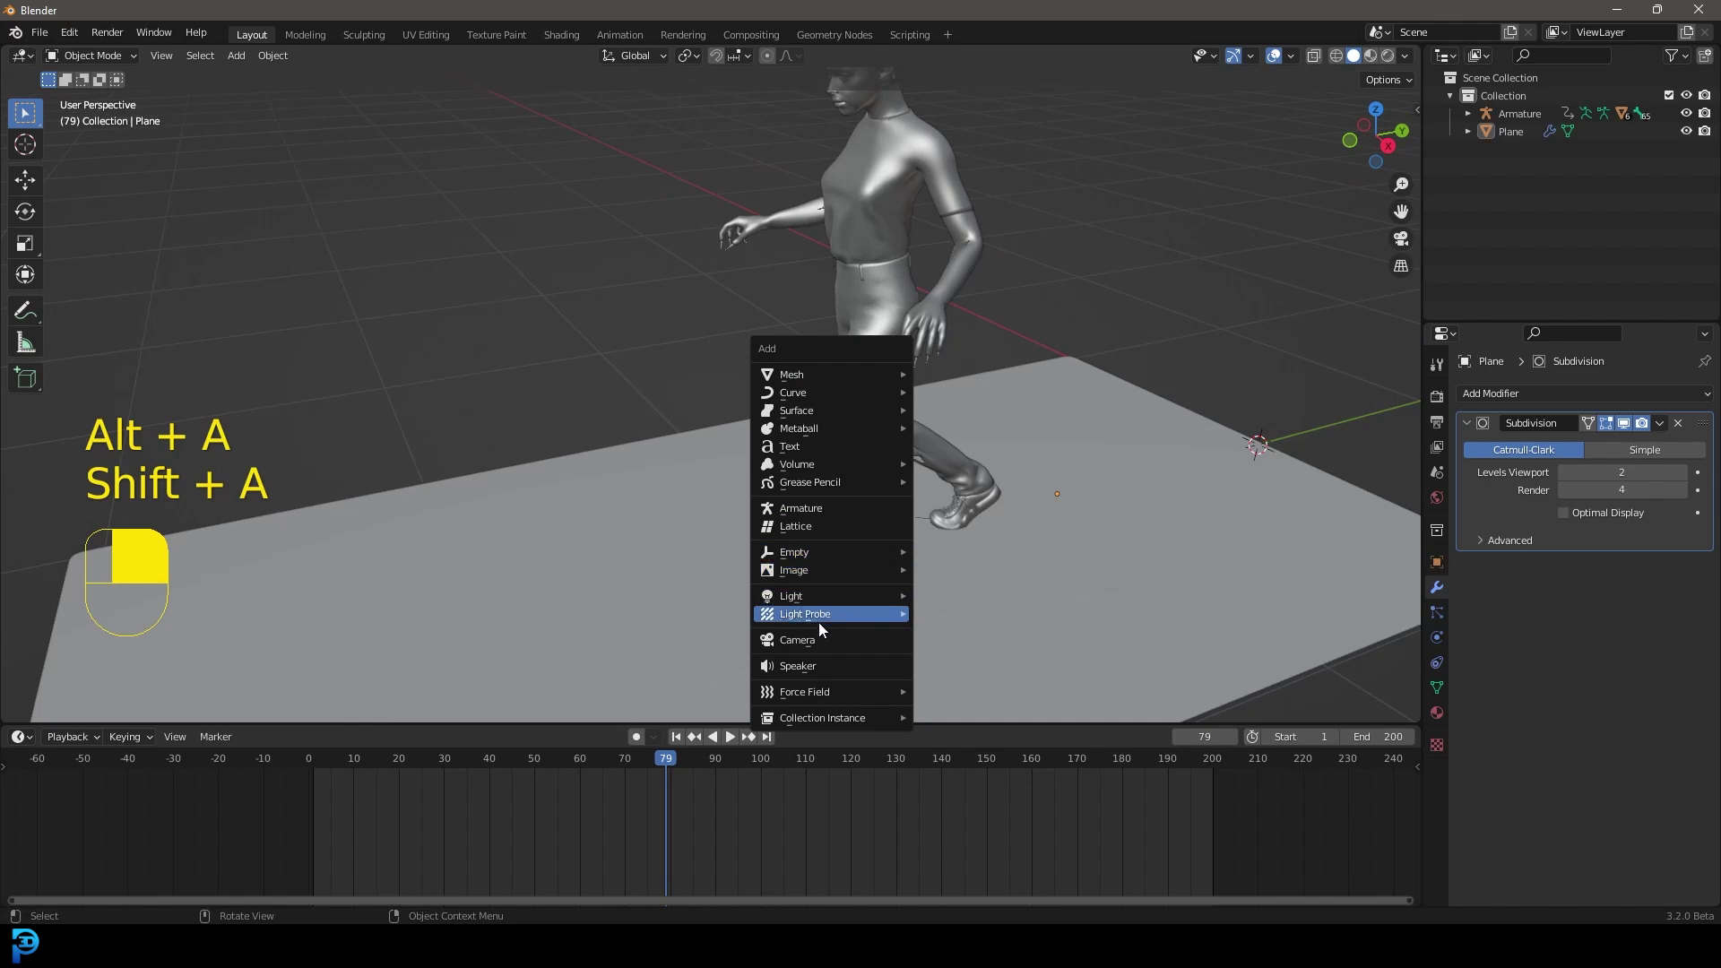
click(837, 639)
key(shift+Left)
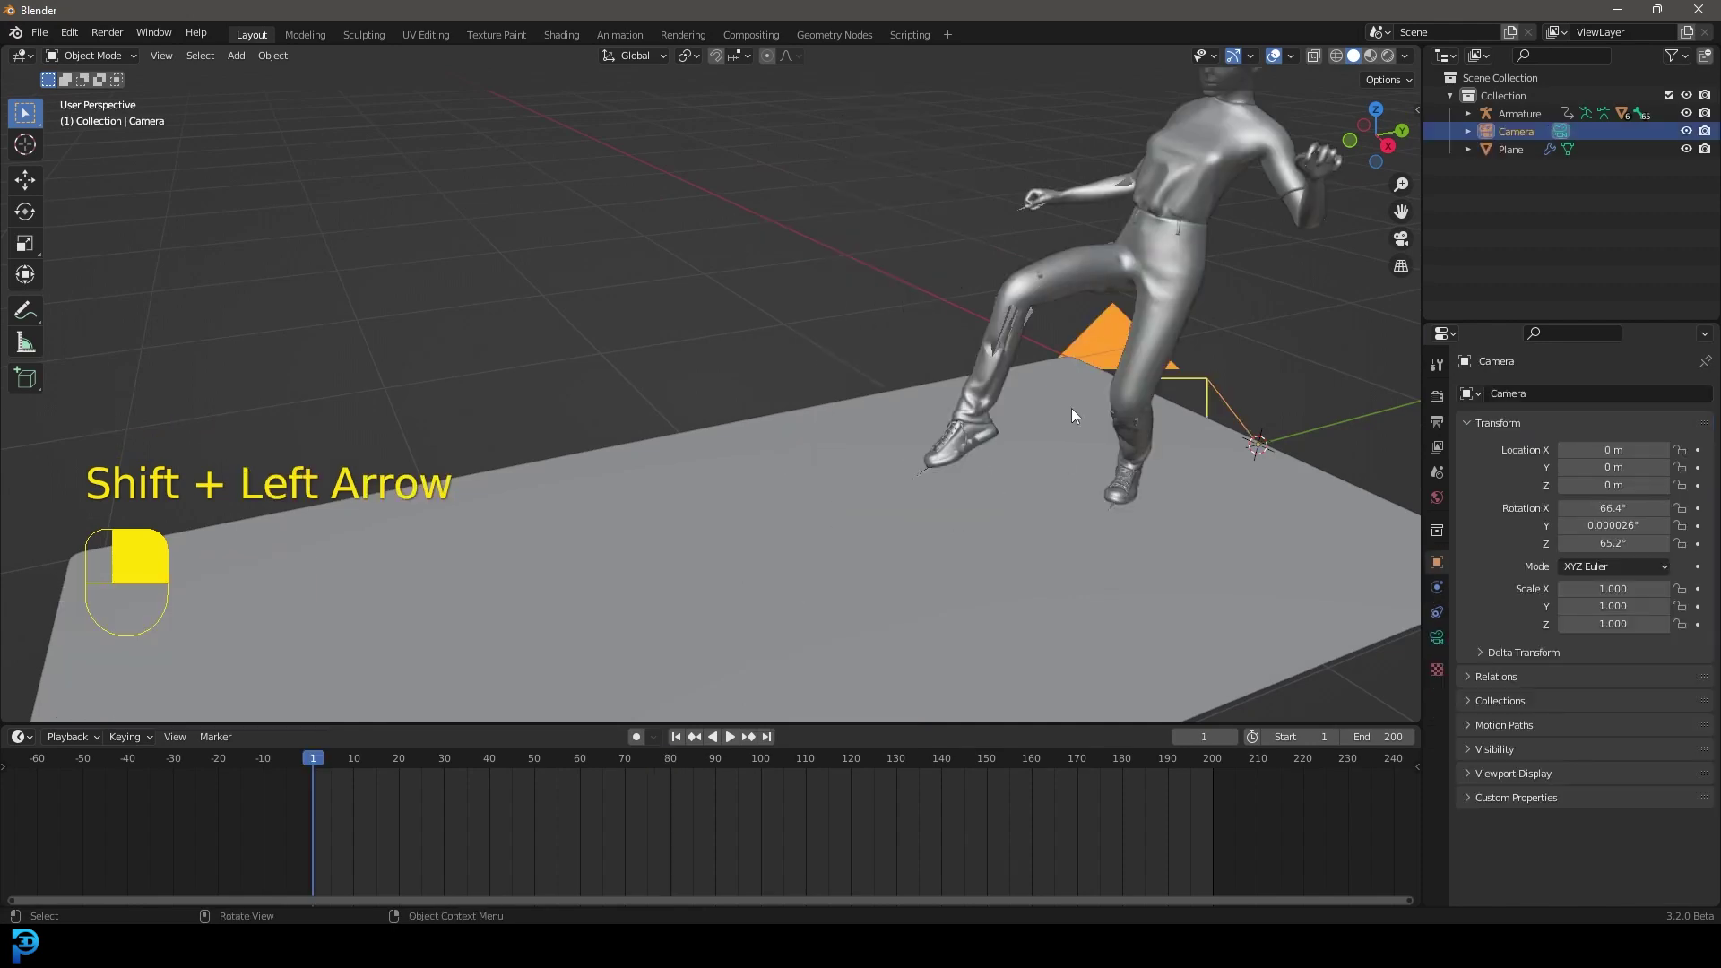
scroll(1159, 369, down, 5)
key(KP_0)
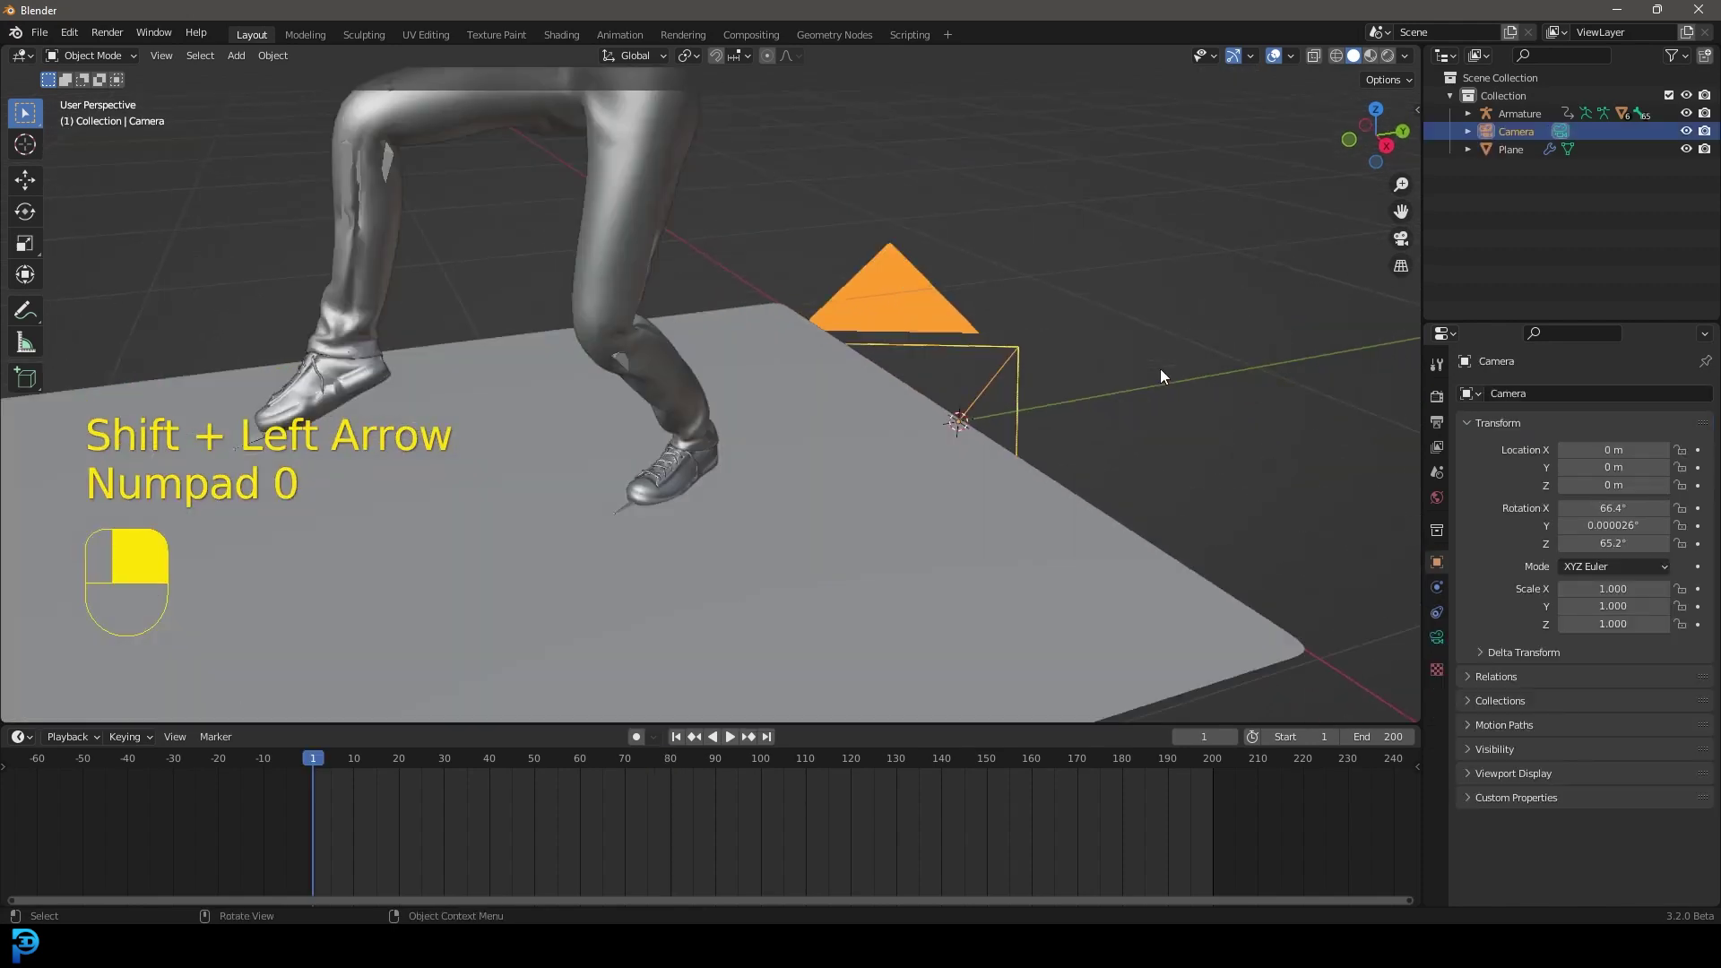
Pull the camera back and shift it to about X 2.2, Y -1.92, Z 1.17 m to frame the character's lower legs
key(g)
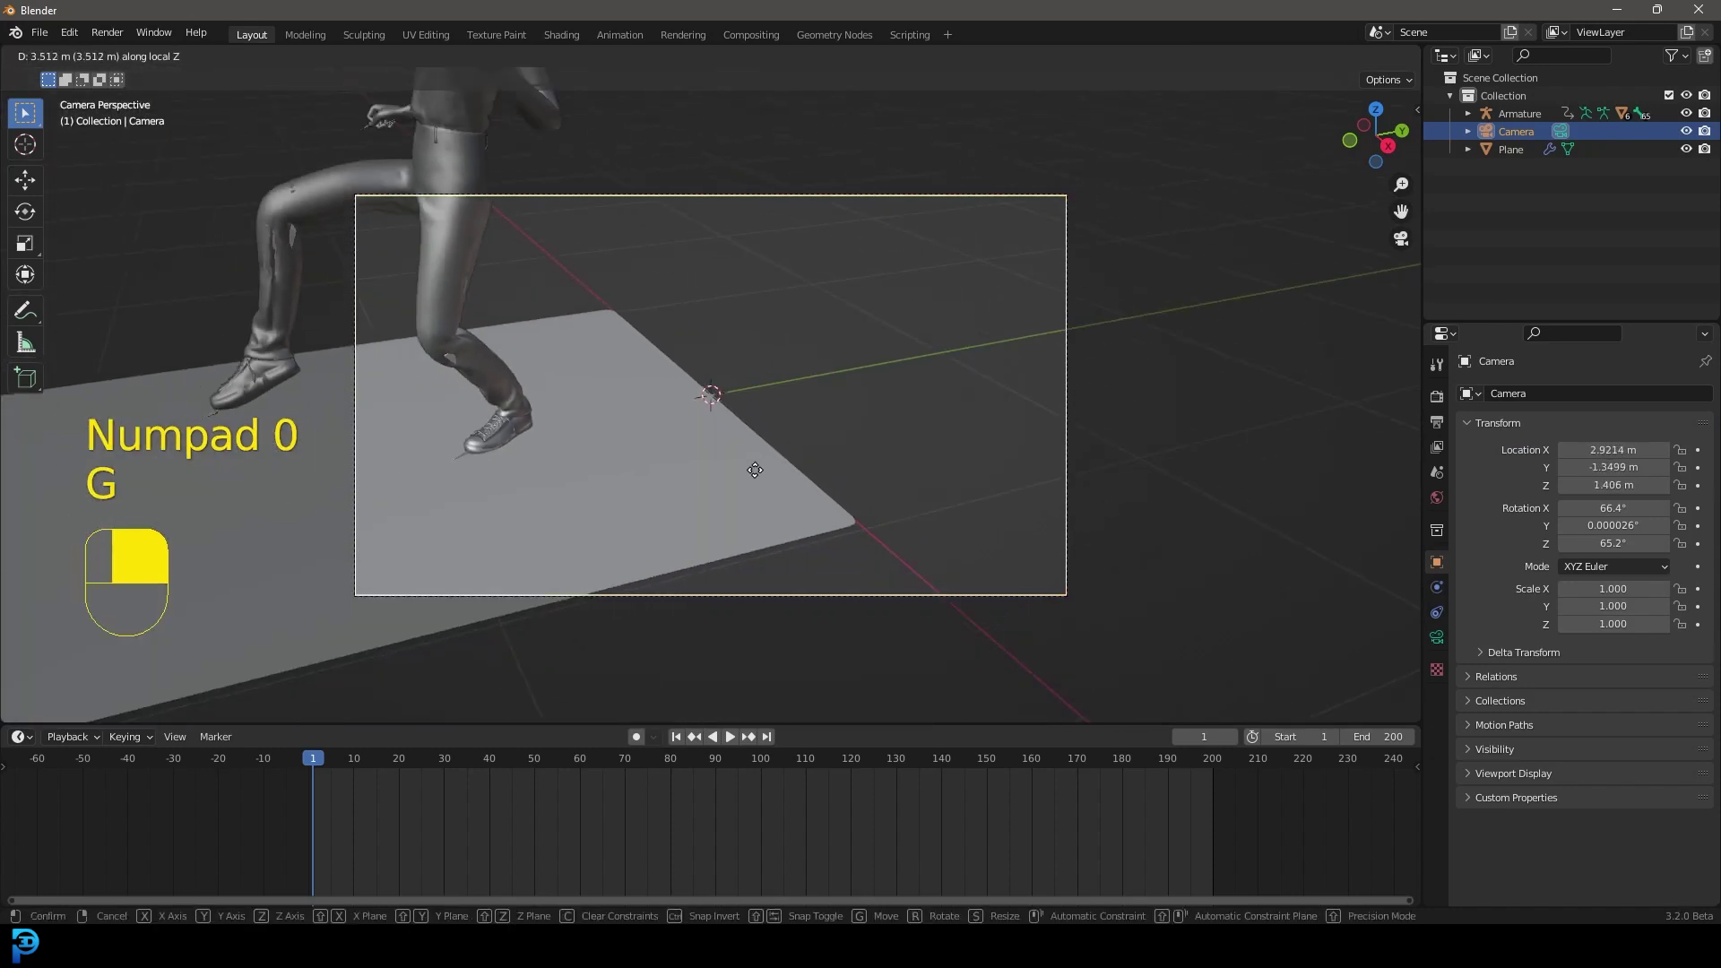
click(755, 463)
key(g)
click(740, 374)
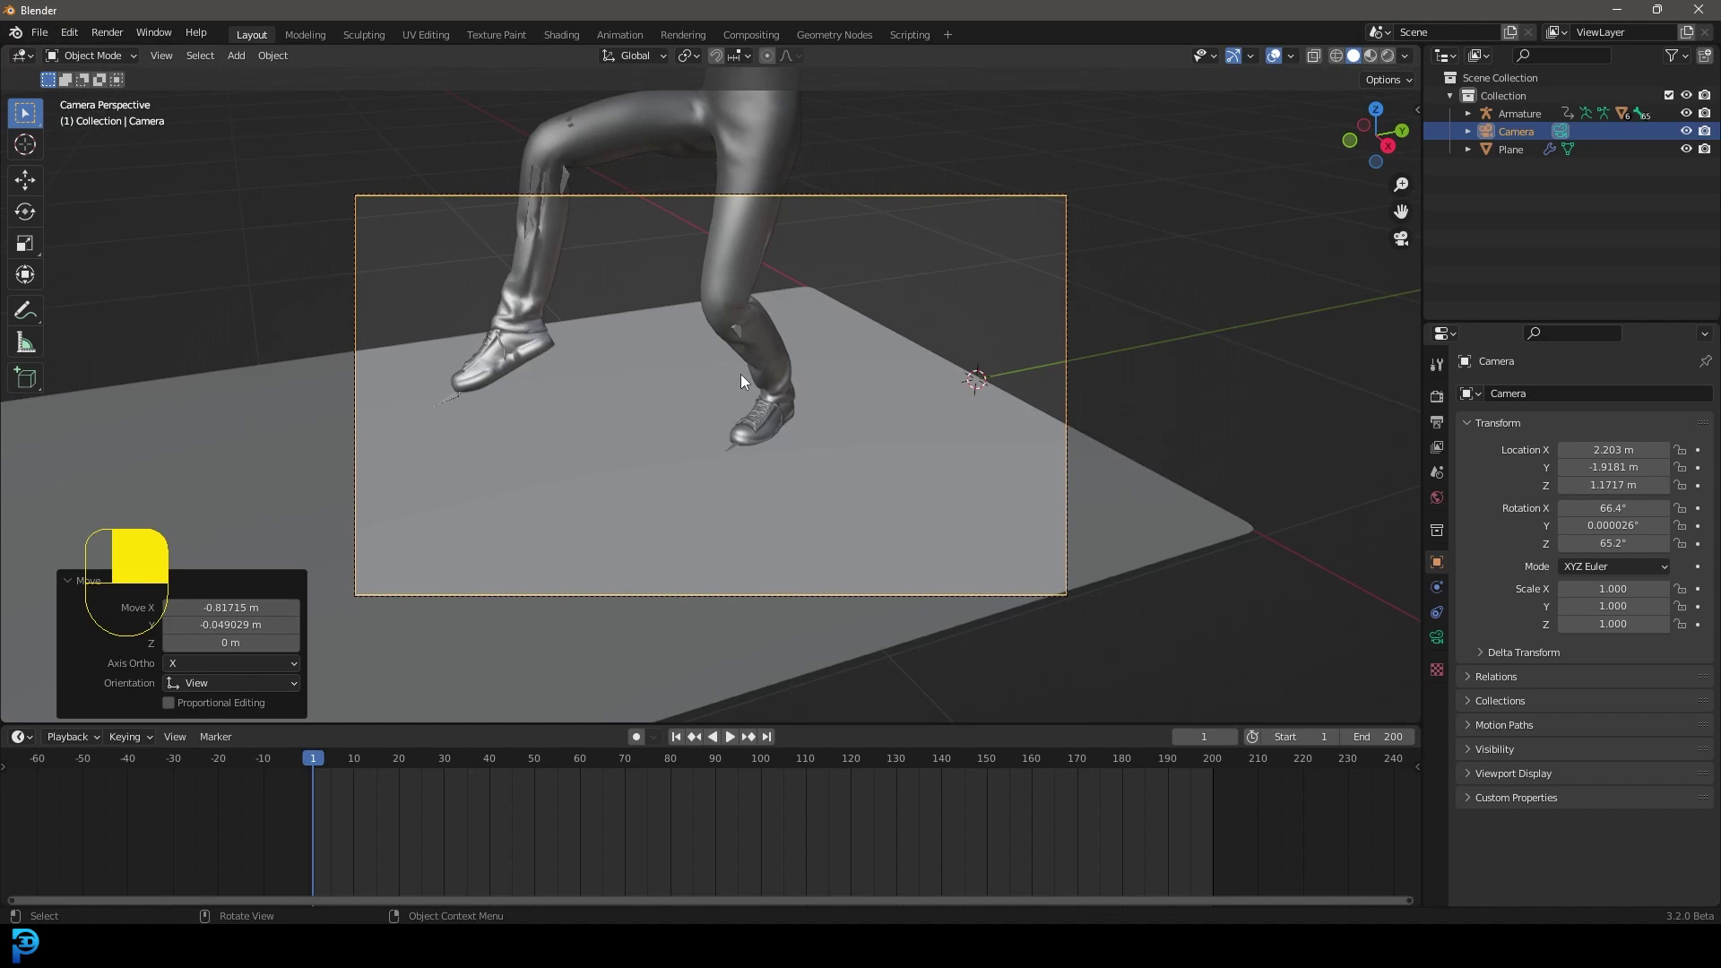
scroll(733, 391, up, 2)
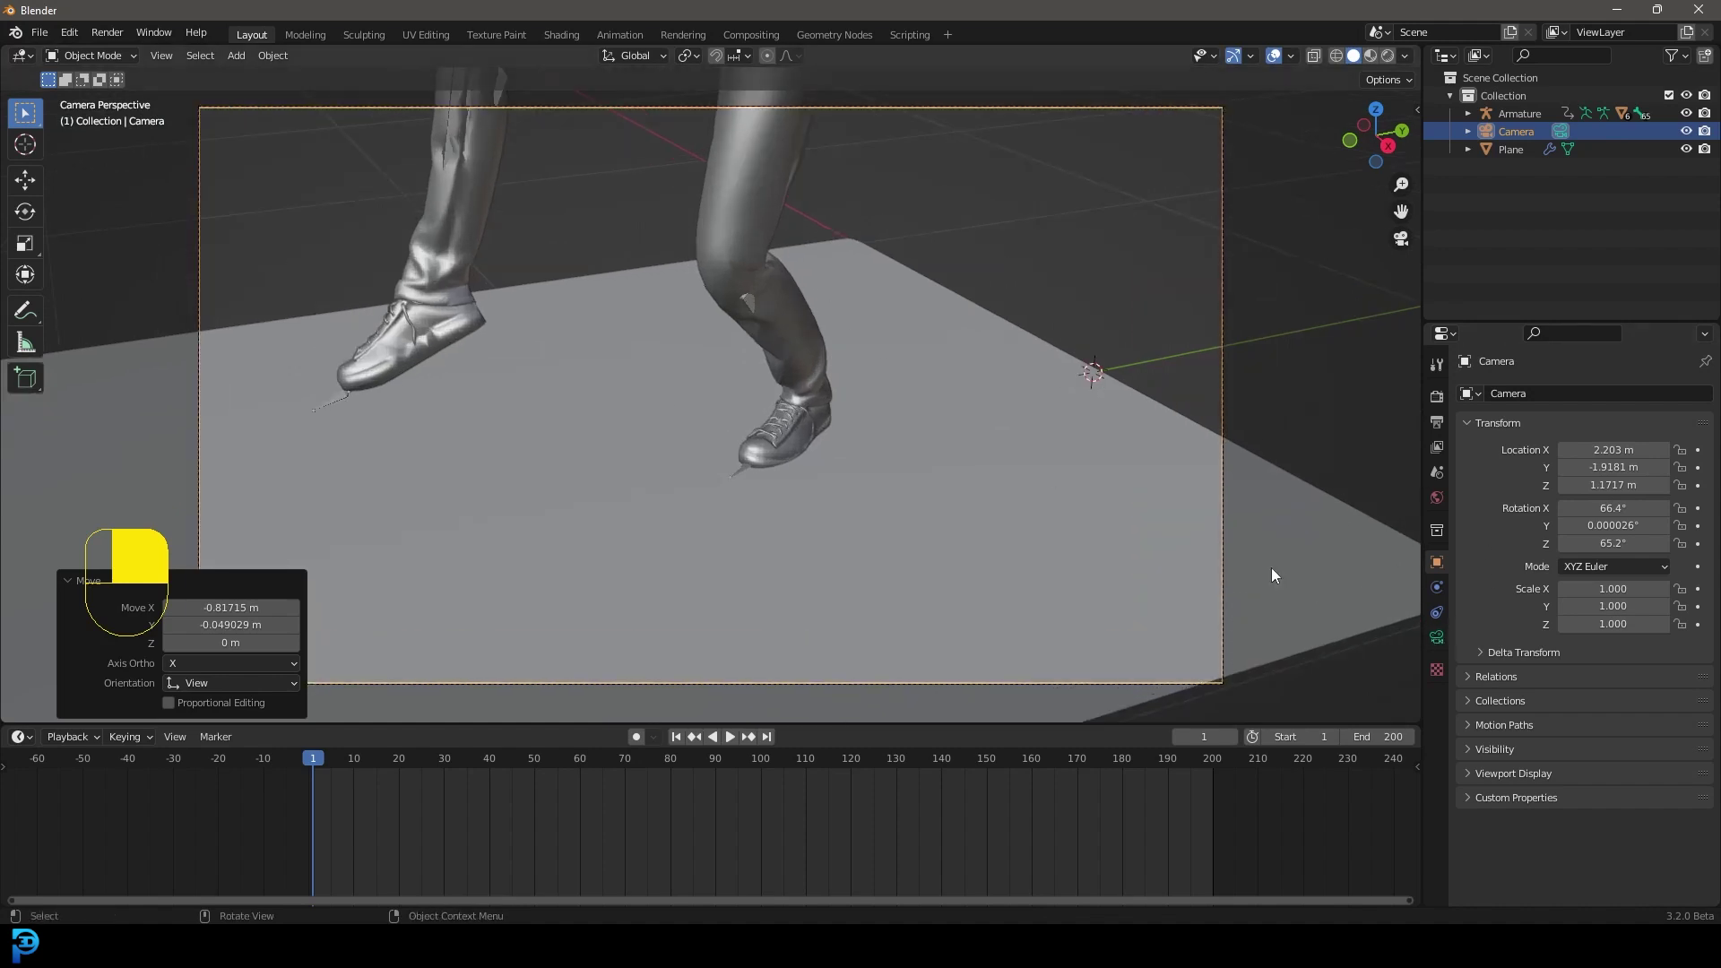
shift+middle_drag(788, 376, 928, 367)
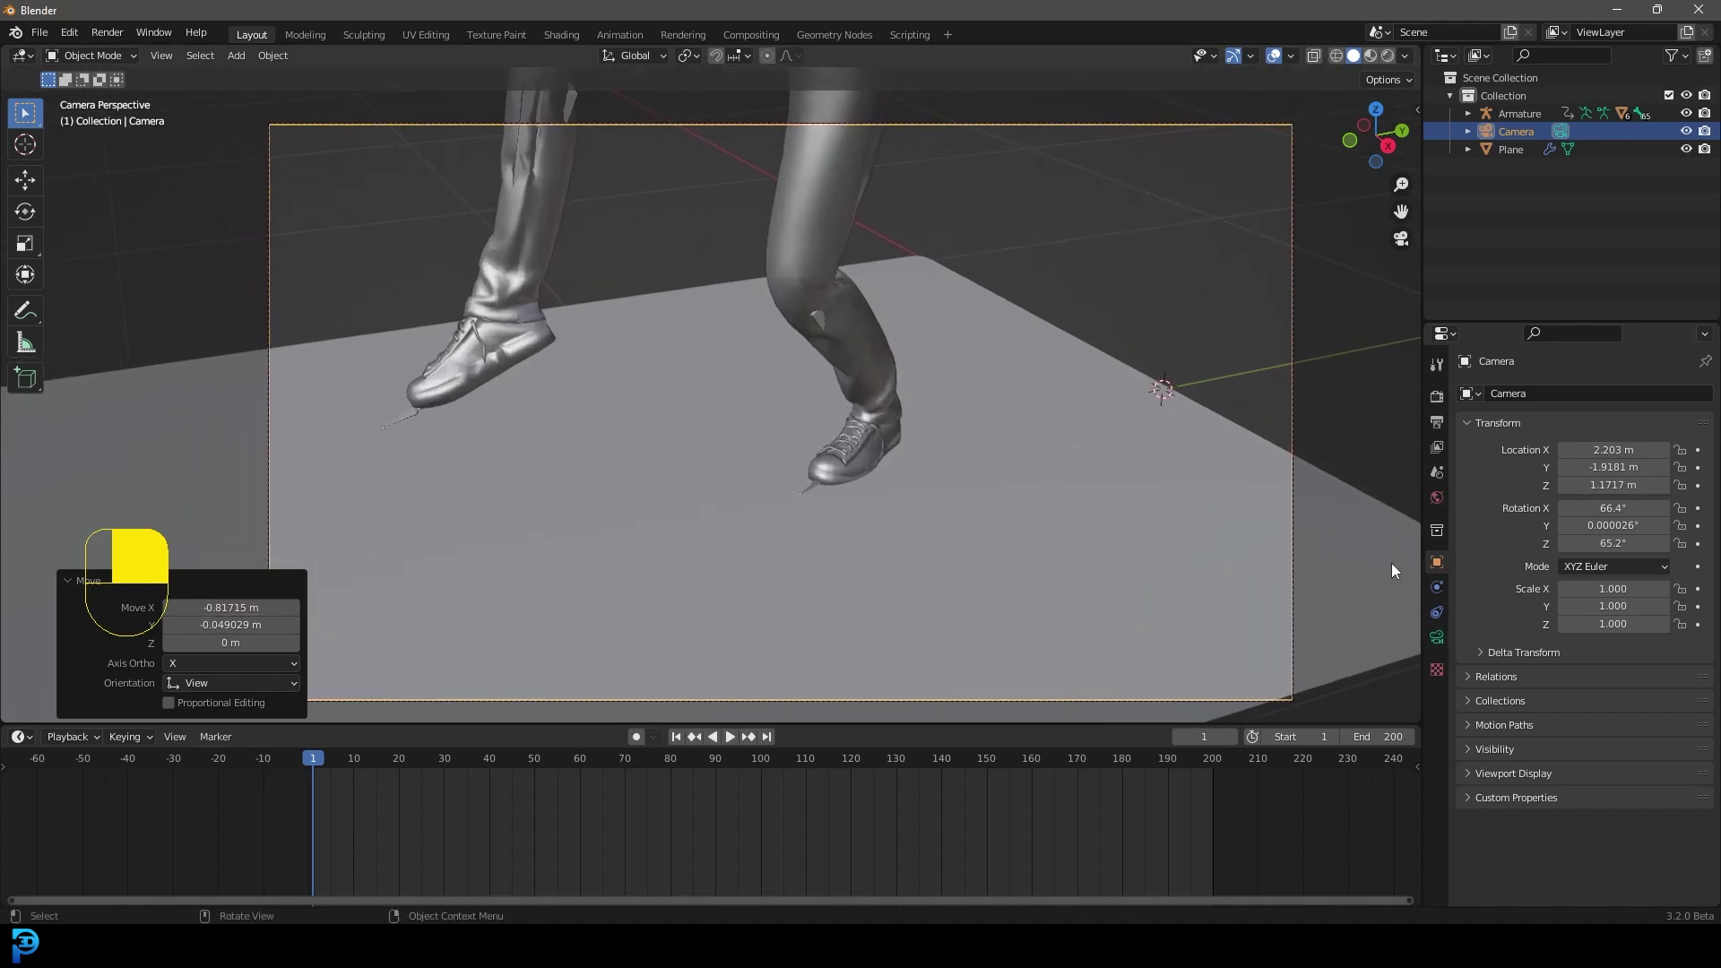
Set the camera's focal length to 95 mm
click(1436, 637)
click(1617, 479)
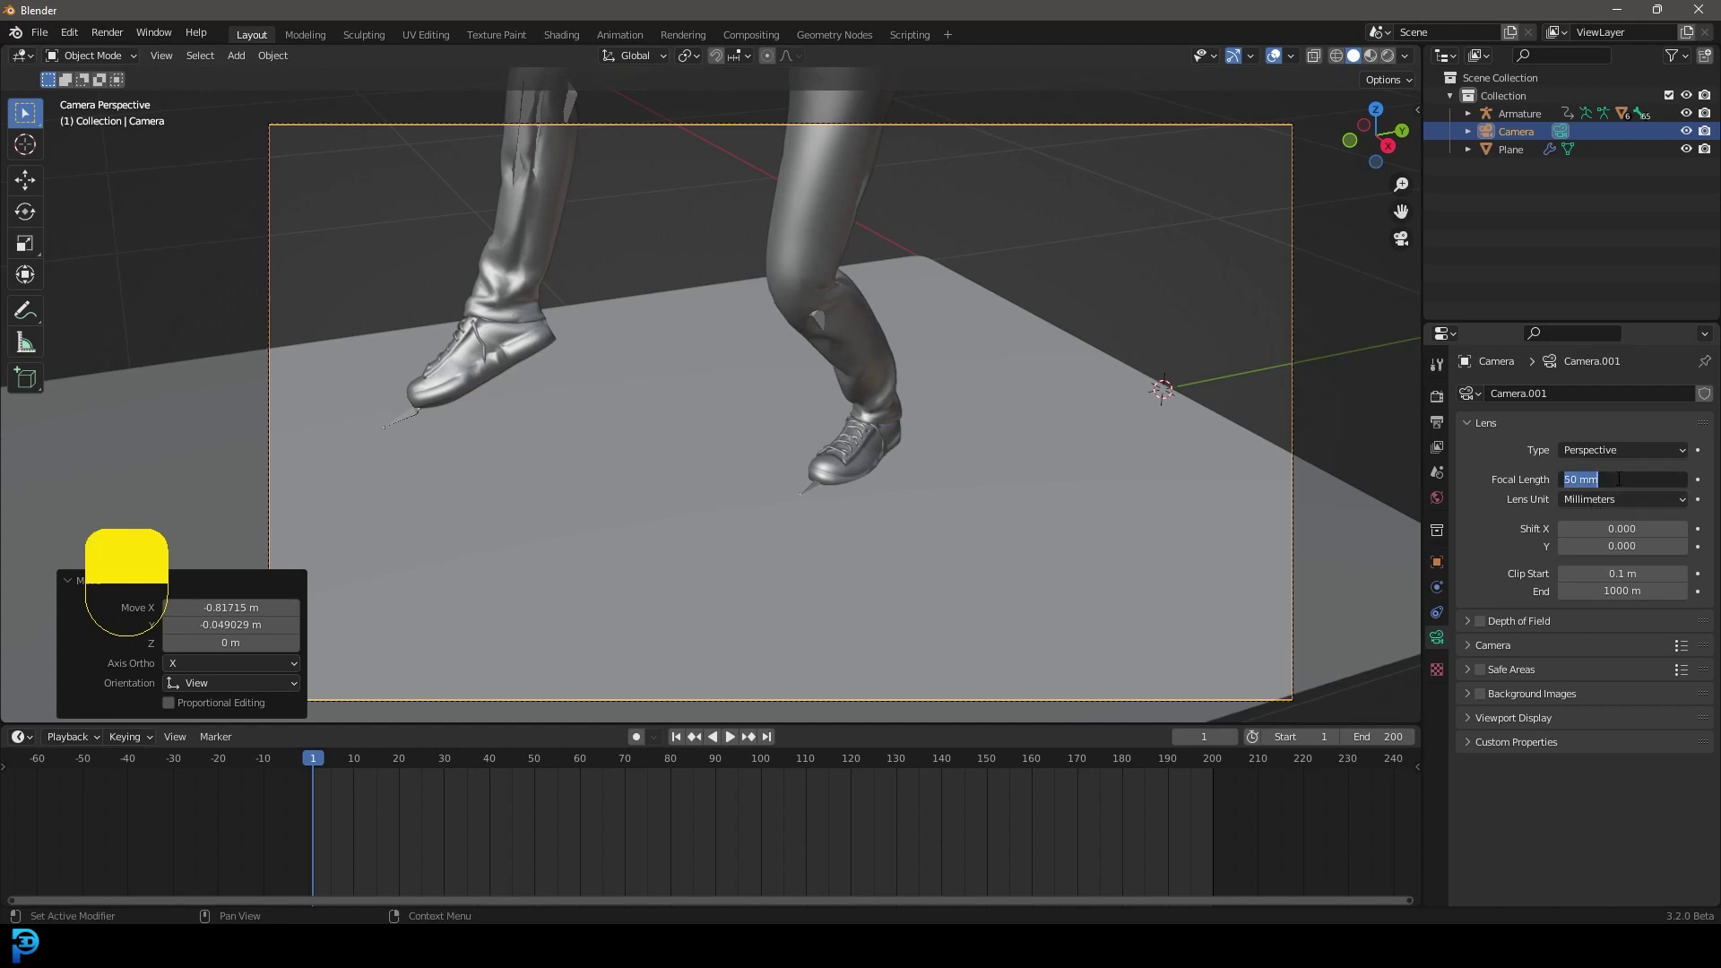
text(75)
key(Return)
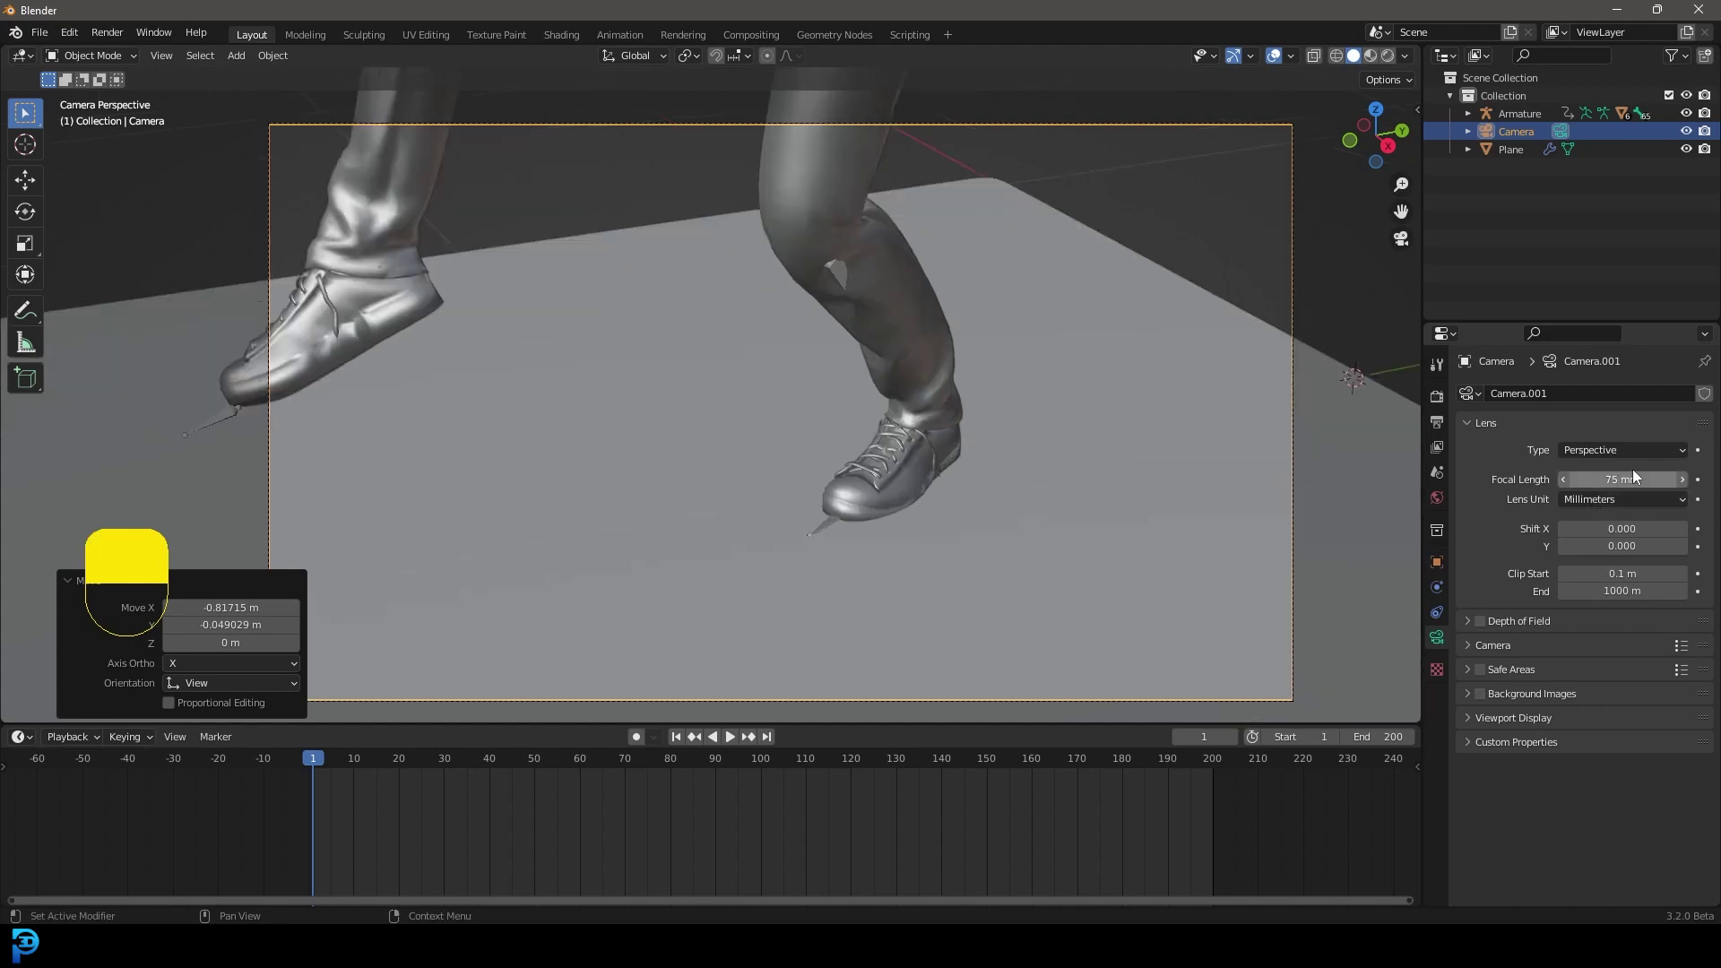
double_click(1610, 479)
text(95)
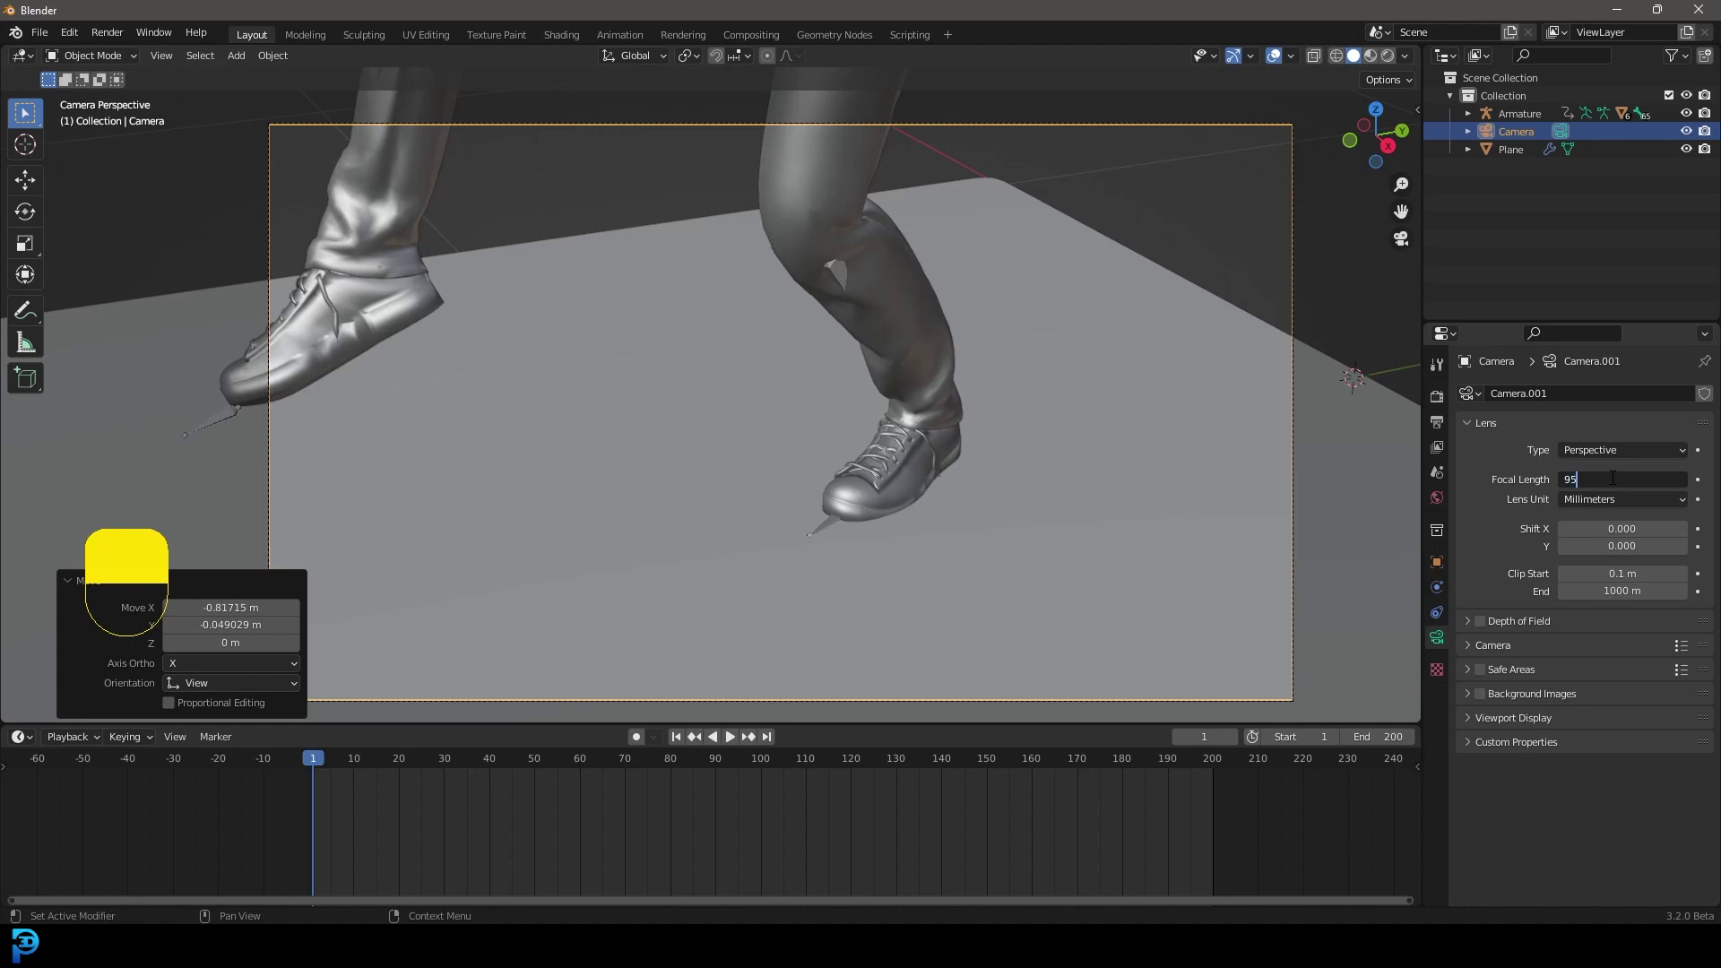
key(Return)
scroll(716, 380, down, 3)
scroll(760, 378, up, 3)
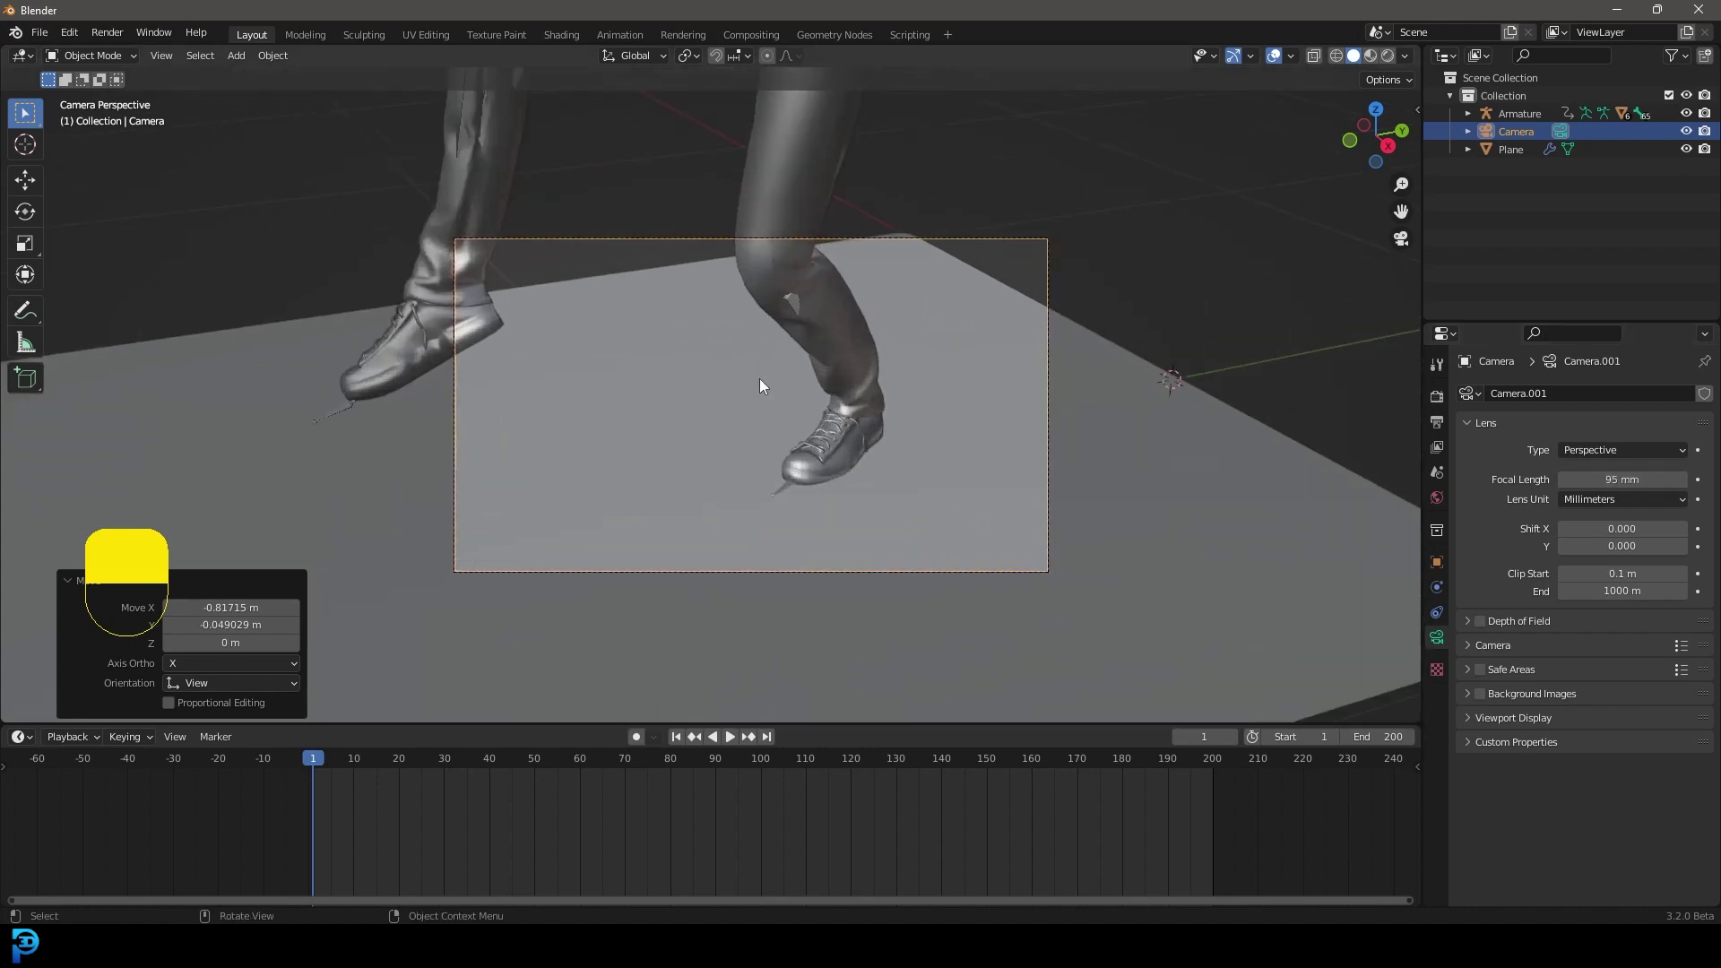
At frame 1, shift the camera about 0.1 m to frame the planted foot and insert a Location & Rotation keyframe
key(shift+Left)
scroll(811, 386, down, 2)
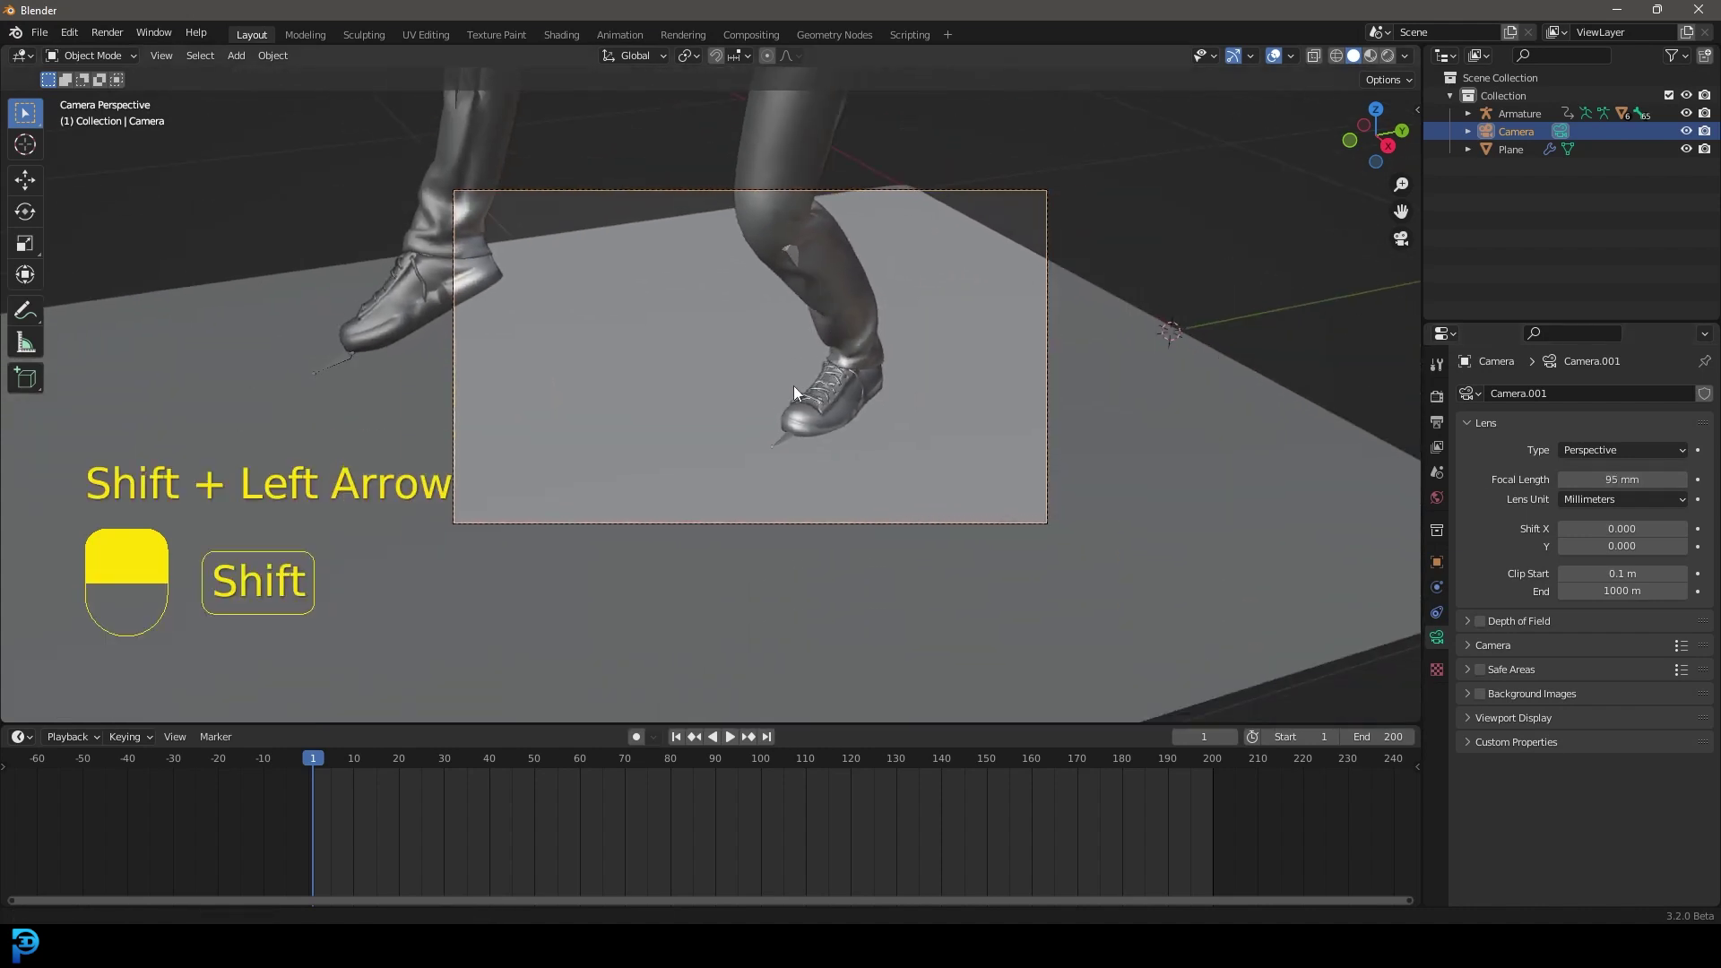
scroll(775, 390, up, 4)
key(g)
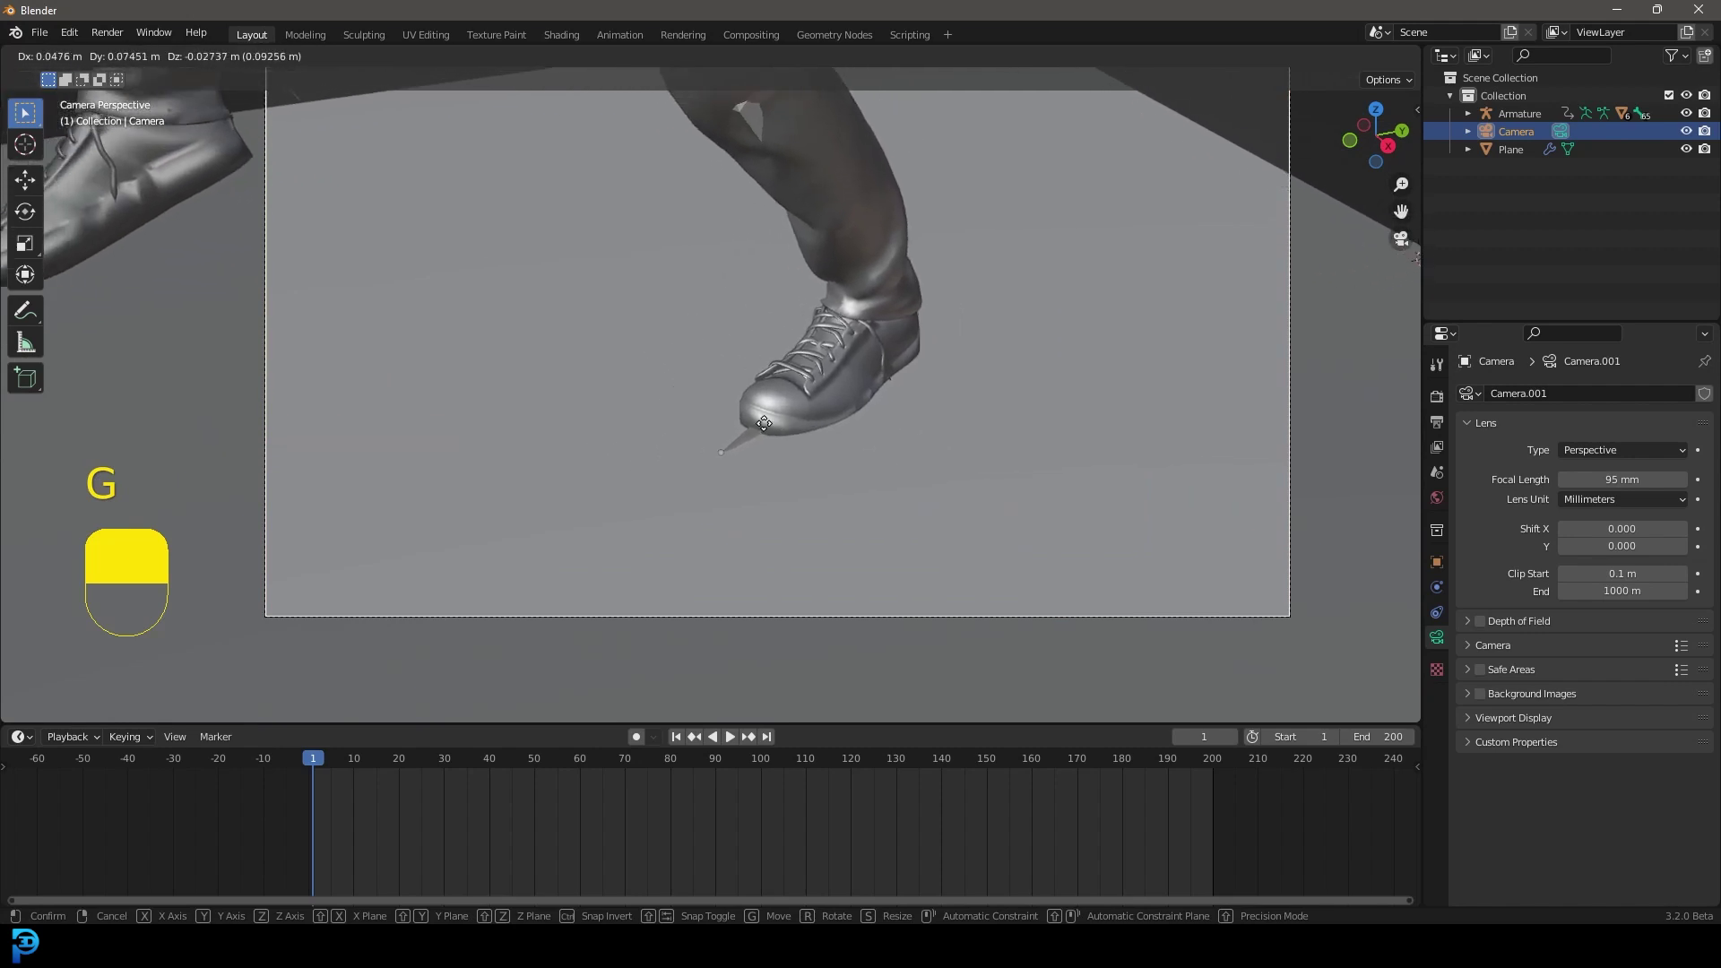
click(873, 325)
scroll(876, 319, down, 2)
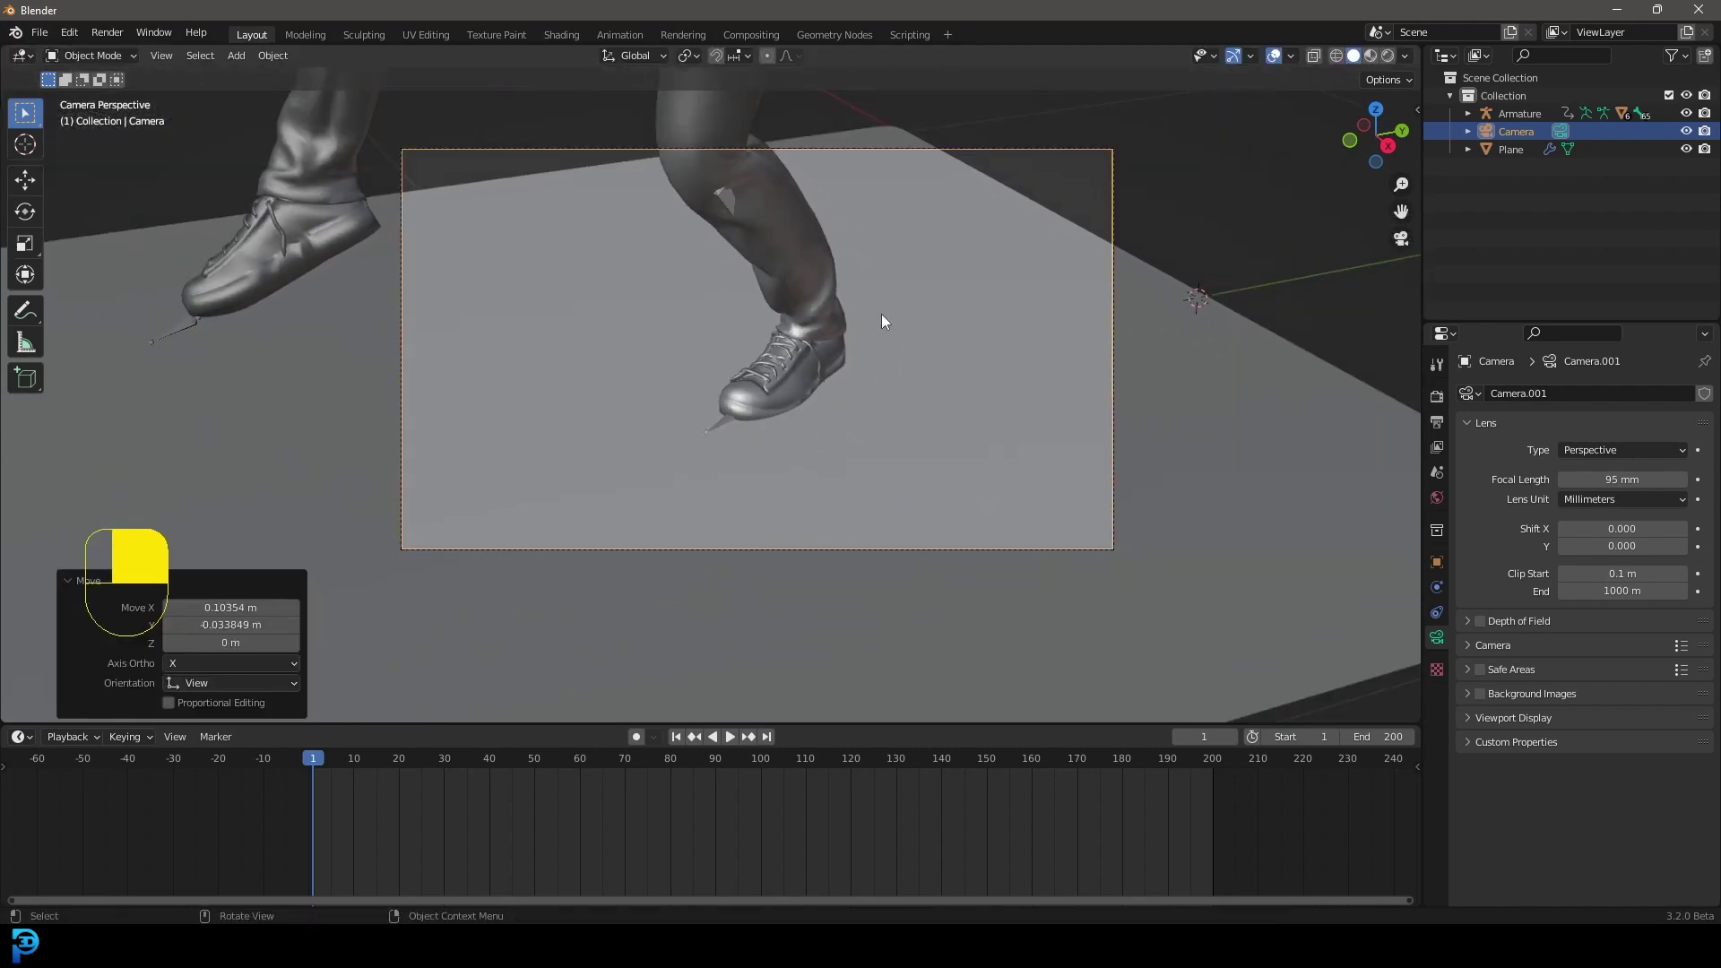
scroll(891, 293, up, 1)
key(i)
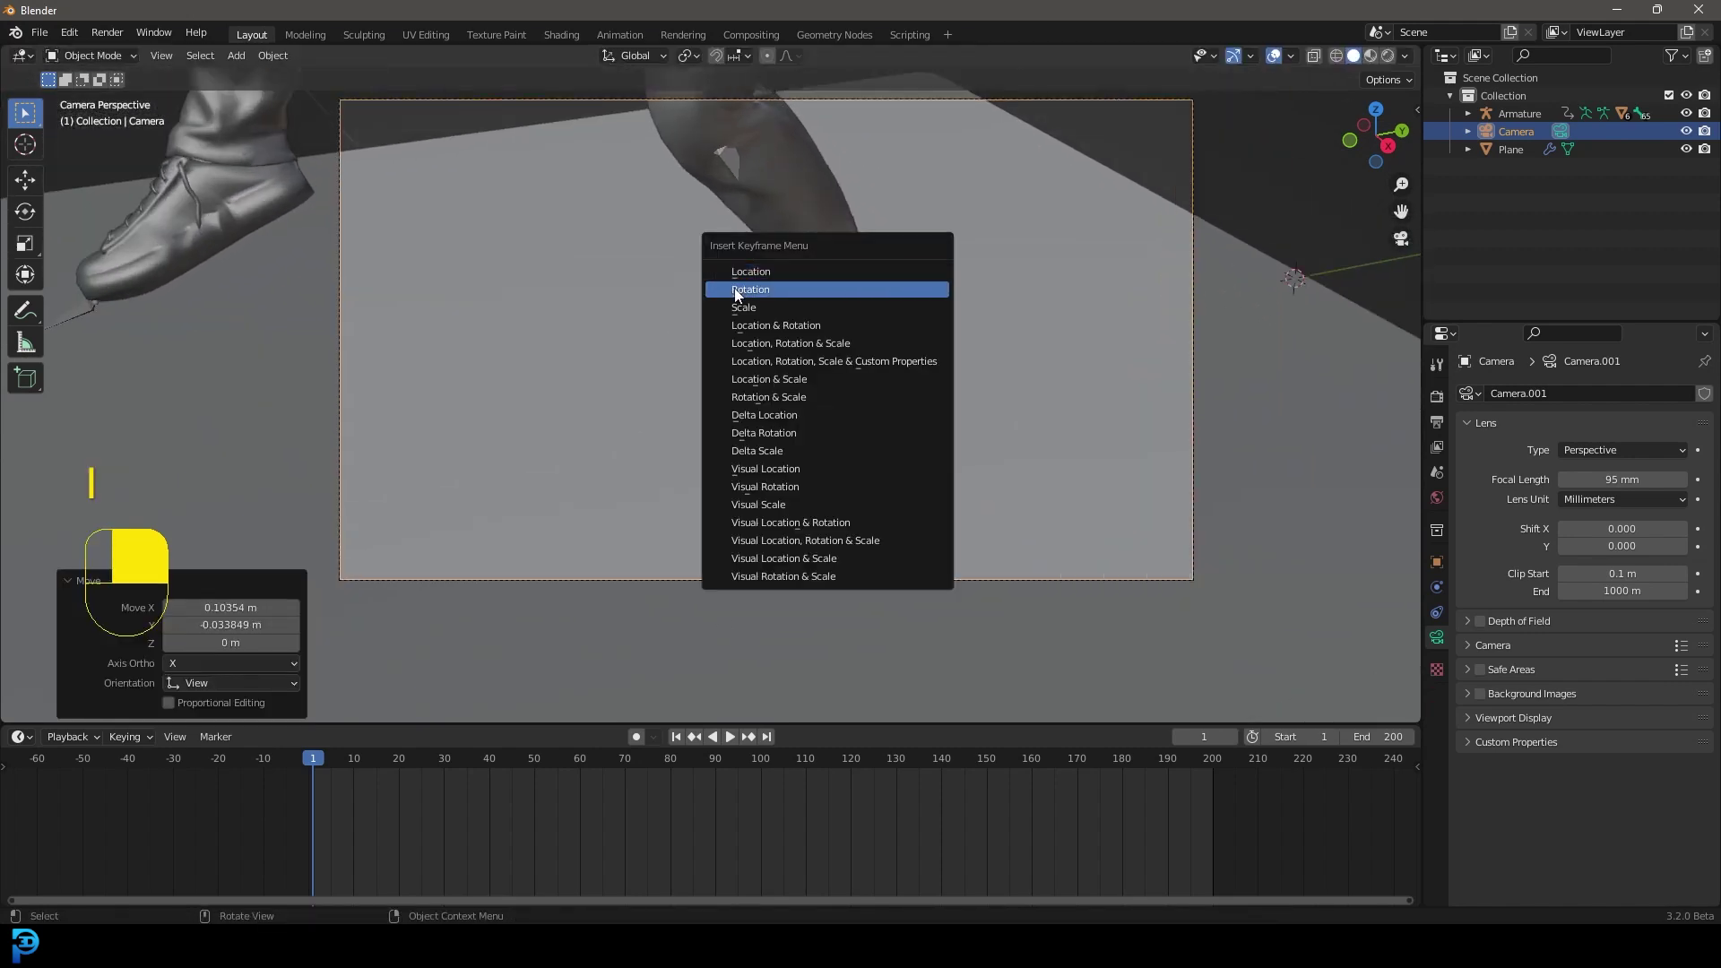
click(809, 328)
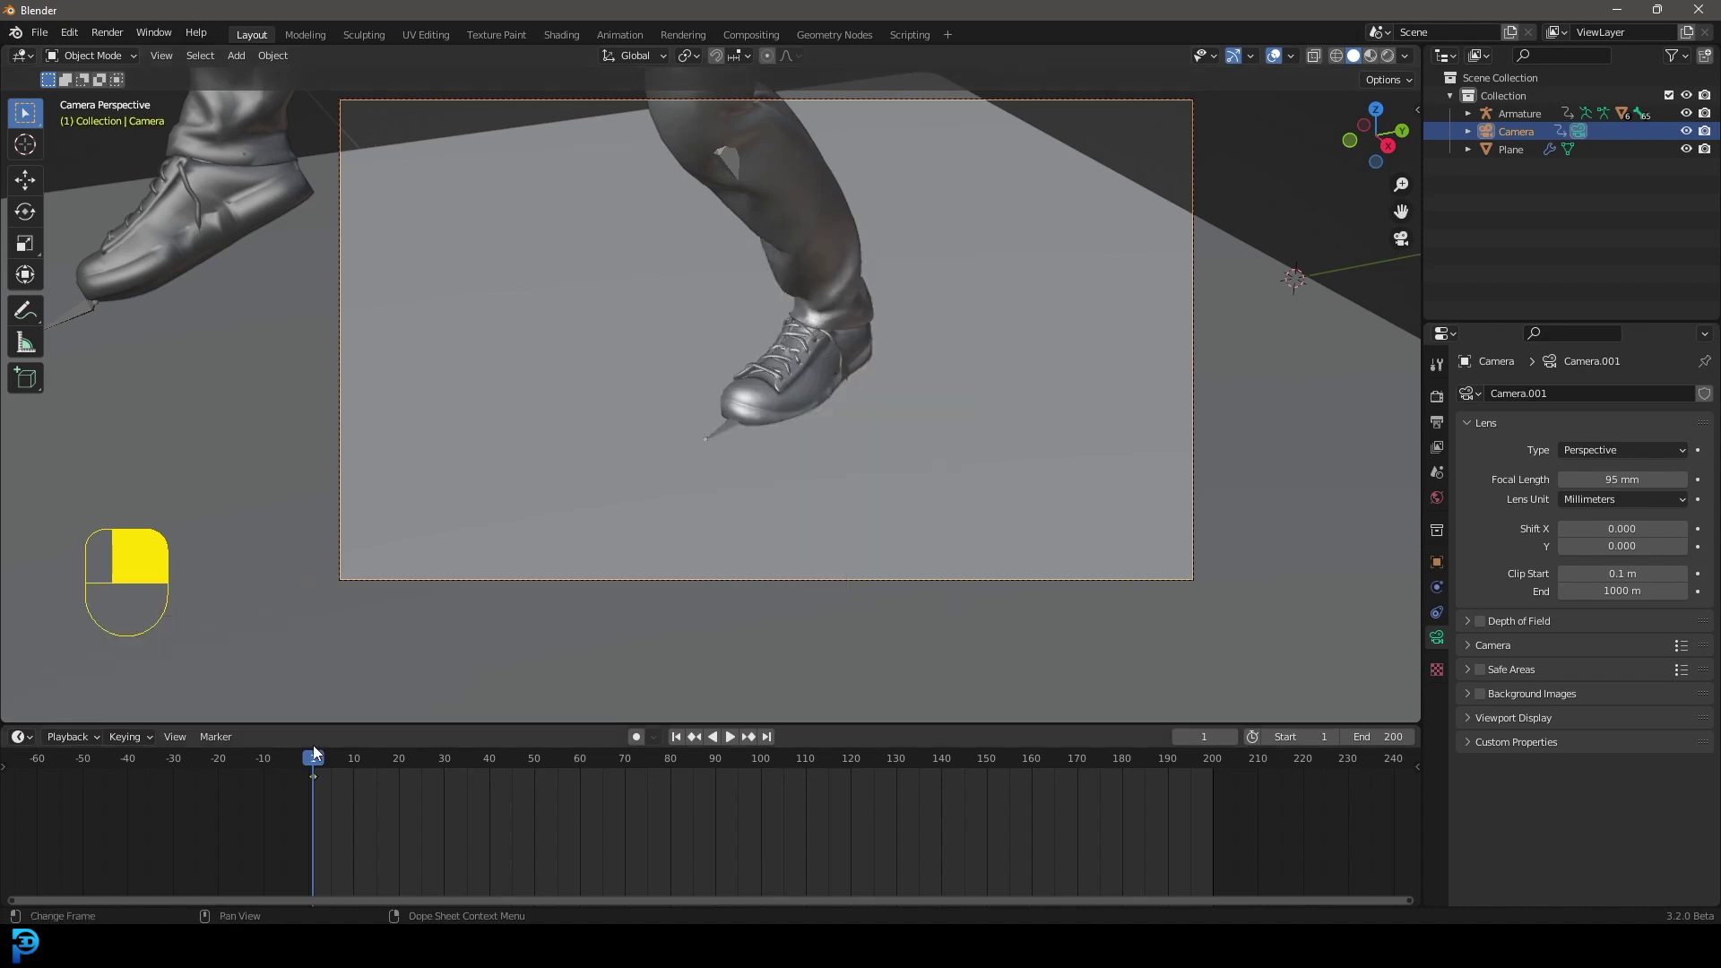
At frame 50, move the camera about 0.85 m along the walk to frame both feet and keyframe its location and rotation
drag(311, 753, 536, 784)
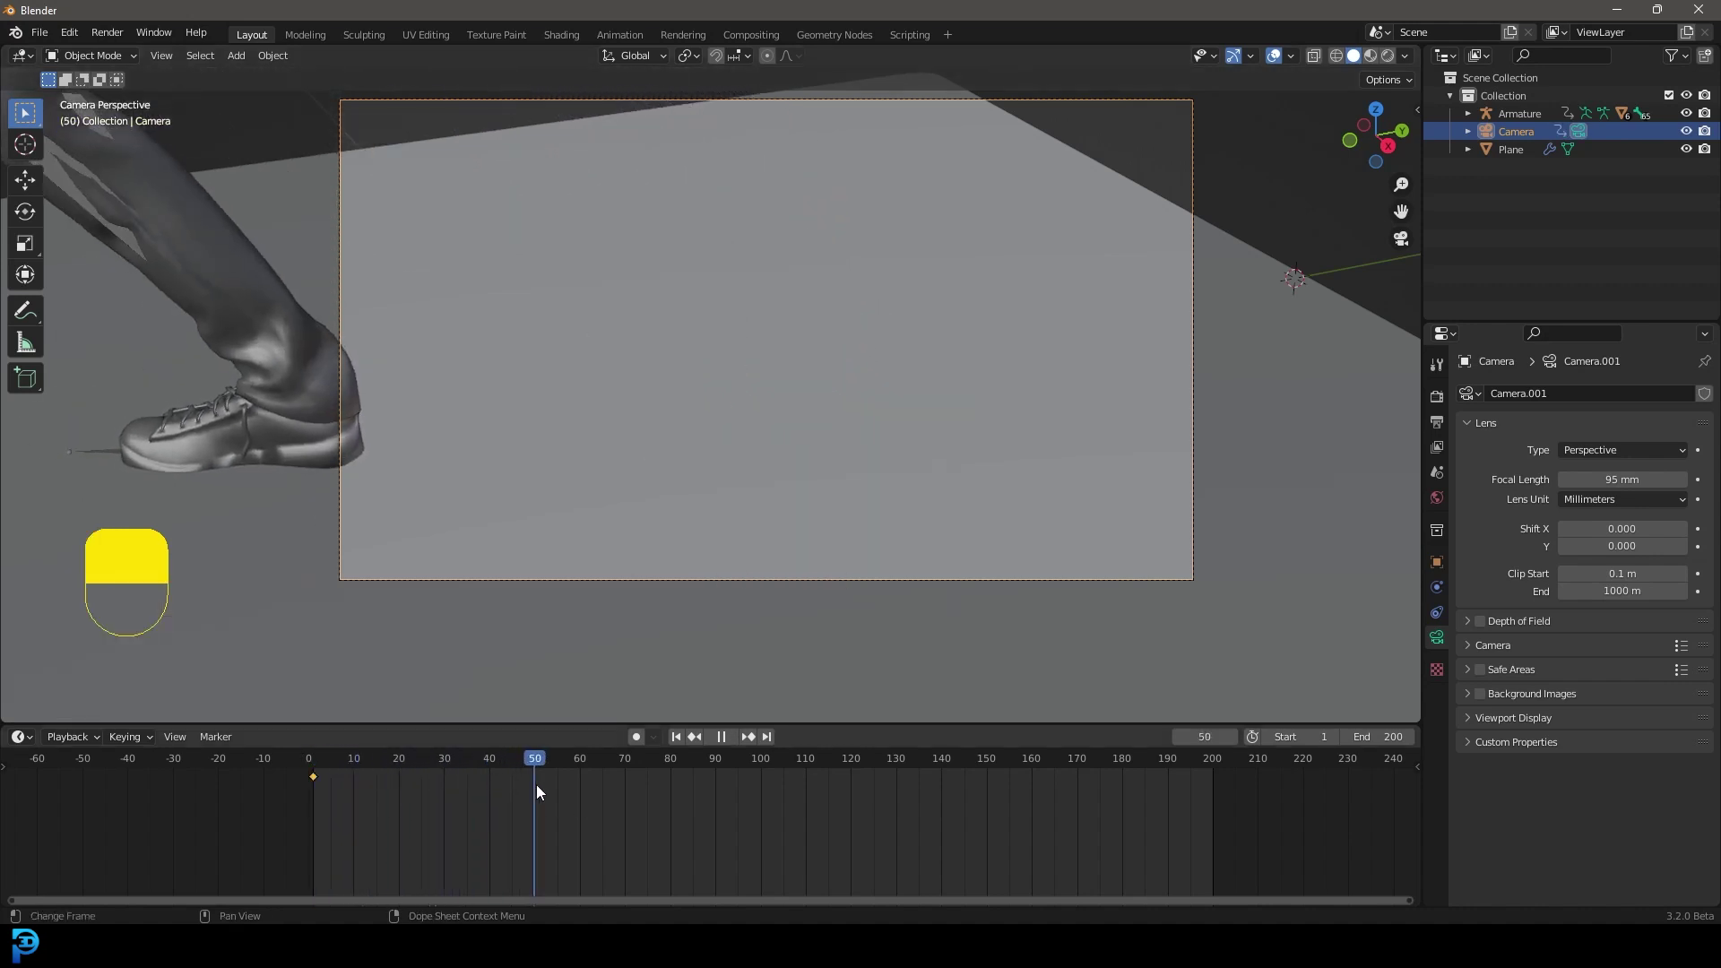
scroll(708, 360, down, 2)
key(g)
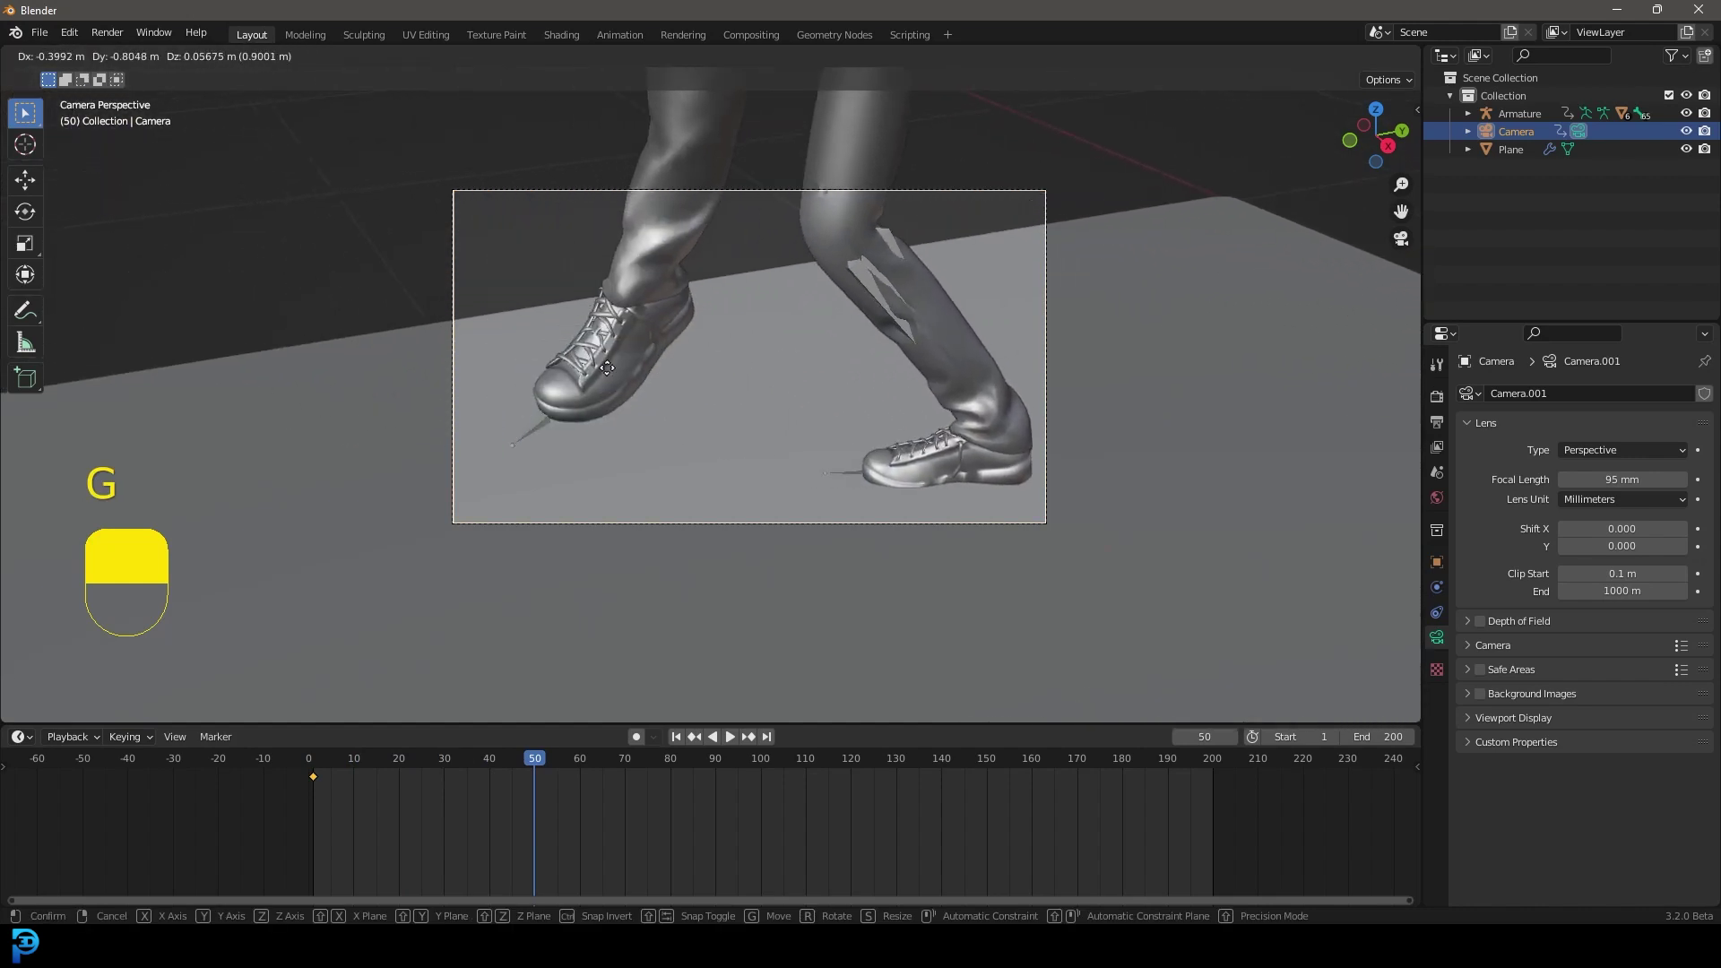
click(630, 402)
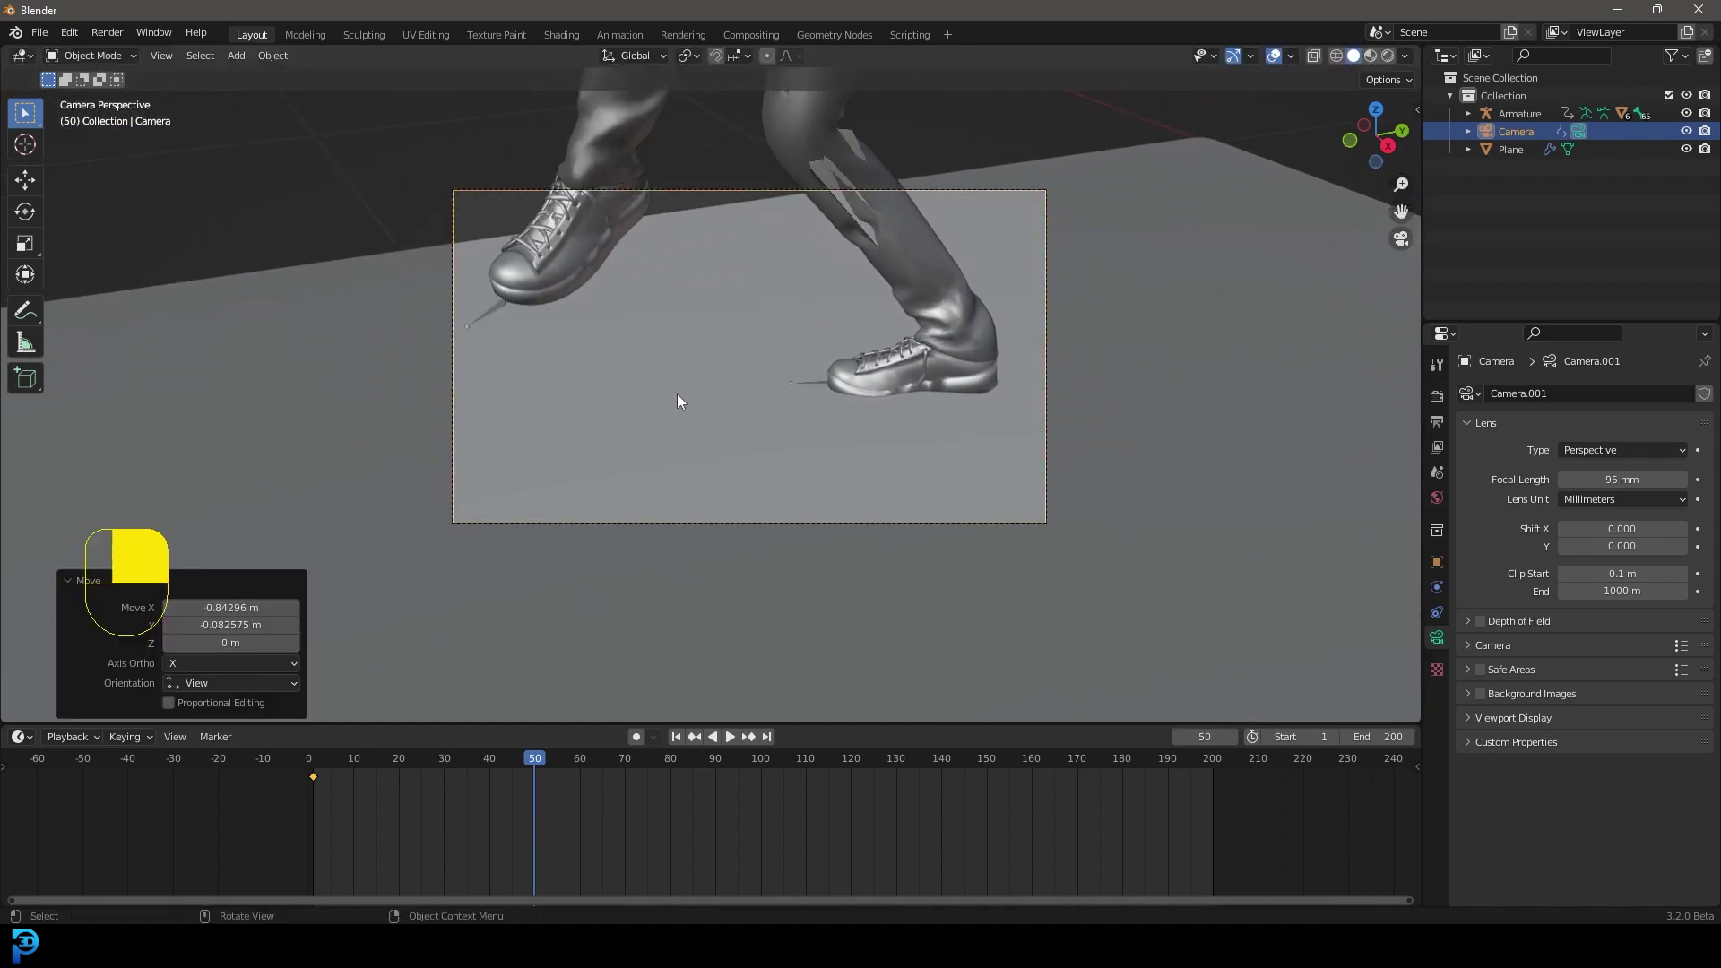
scroll(848, 348, up, 2)
key(i)
click(825, 349)
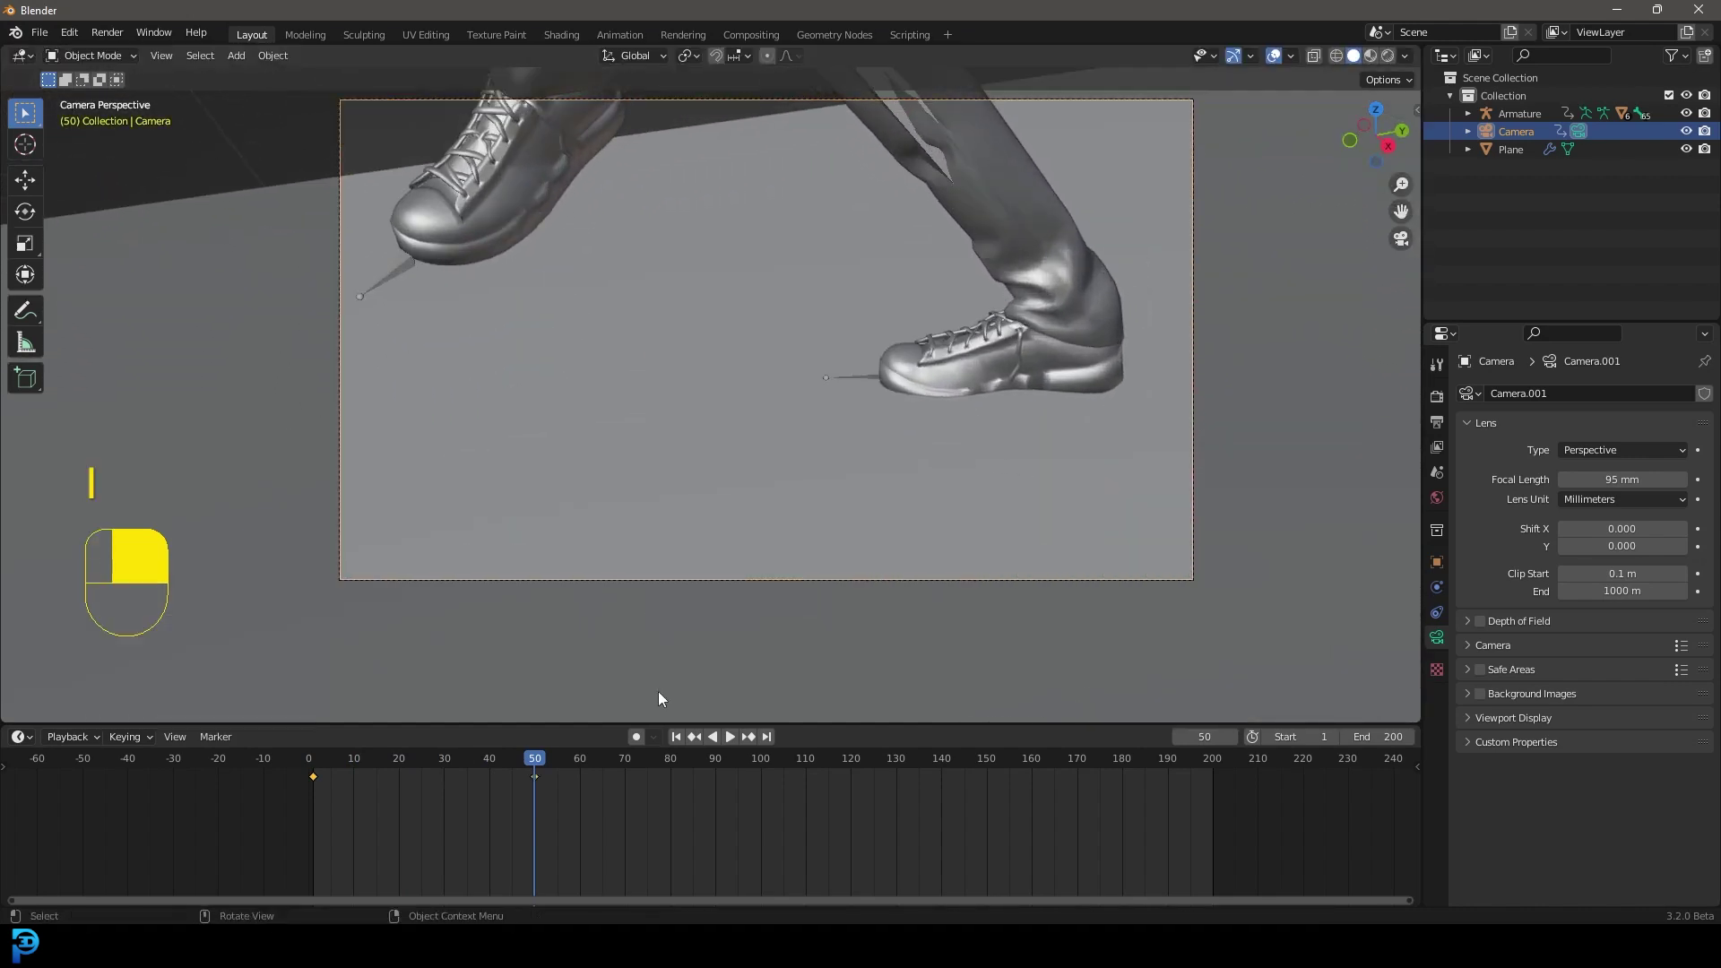
At frame 100, move the camera about 0.59 m to follow the feet and insert a Location & Rotation keyframe
scroll(486, 790, down, 2)
key(space)
key(space)
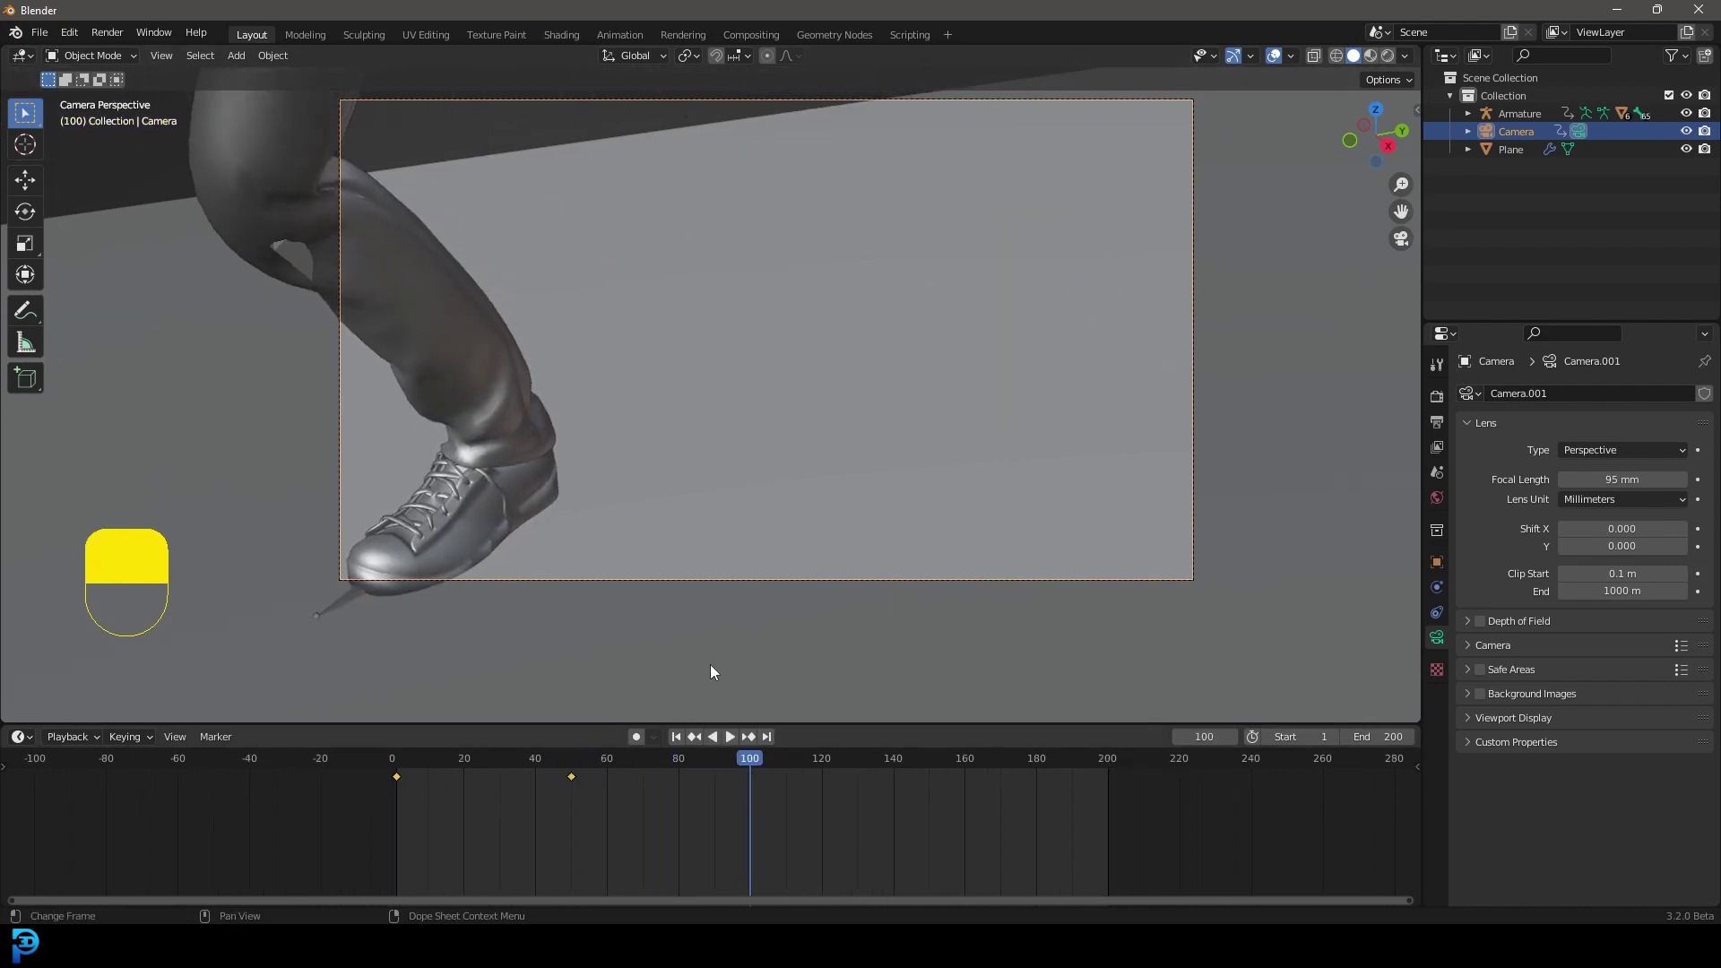
scroll(710, 664, down, 3)
shift+middle_drag(710, 664, 887, 408)
key(g)
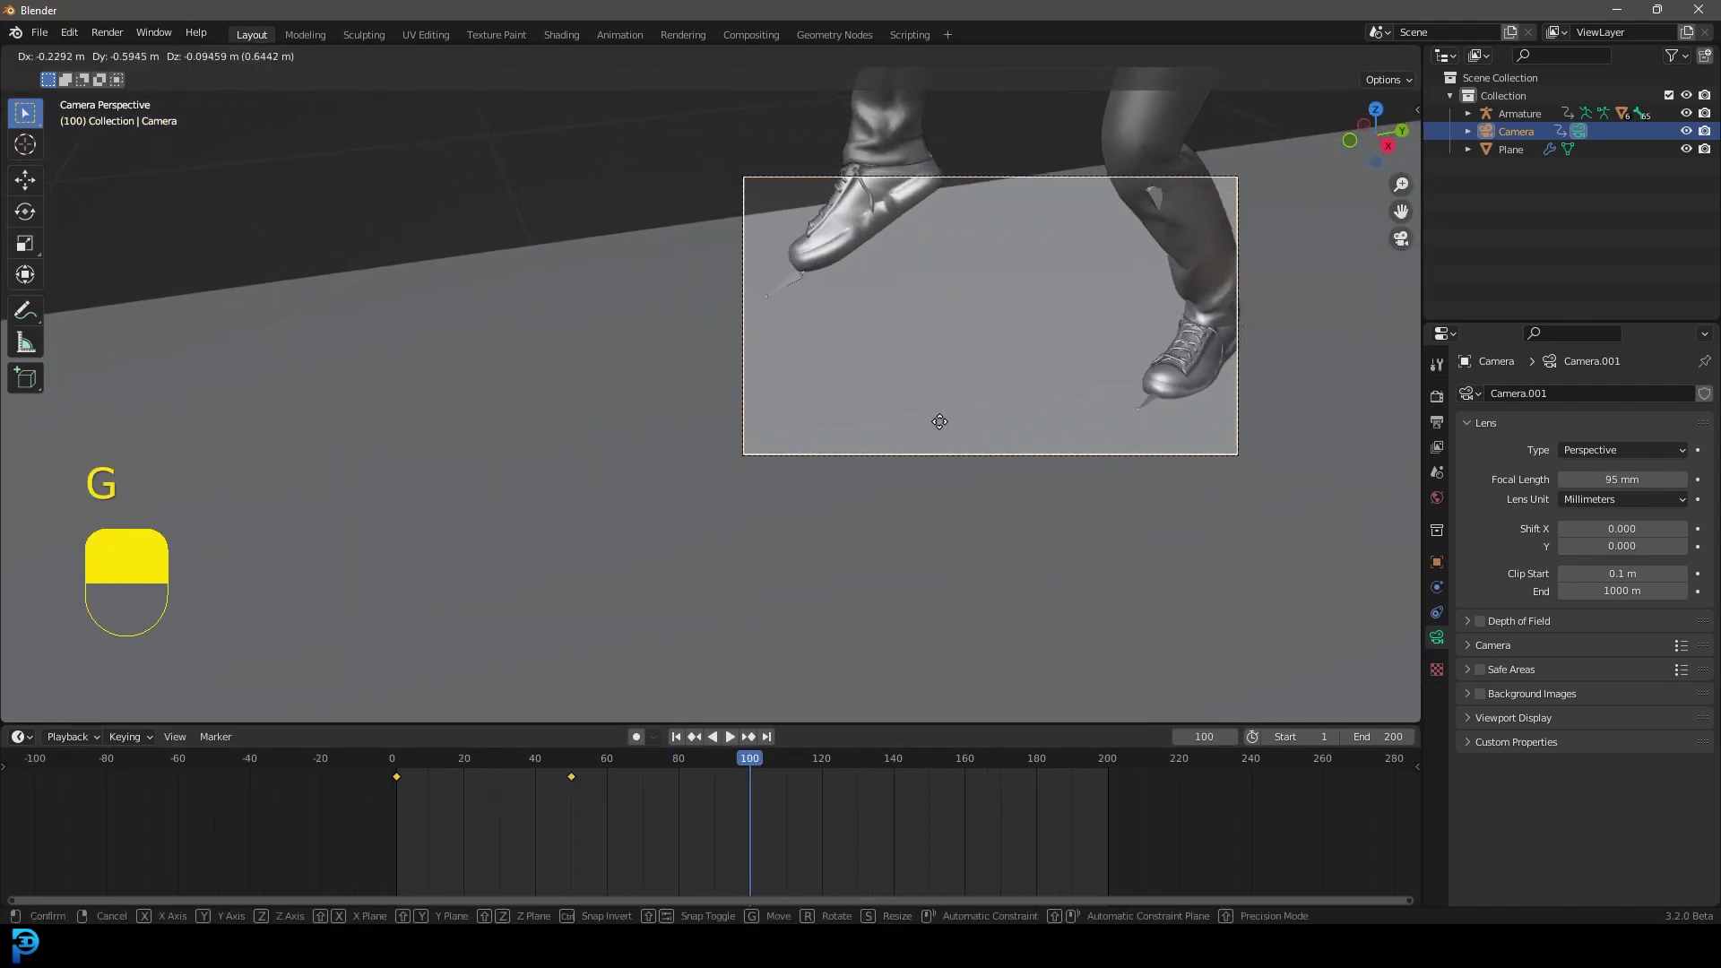
click(941, 421)
scroll(986, 404, up, 2)
shift+middle_drag(1030, 388, 988, 477)
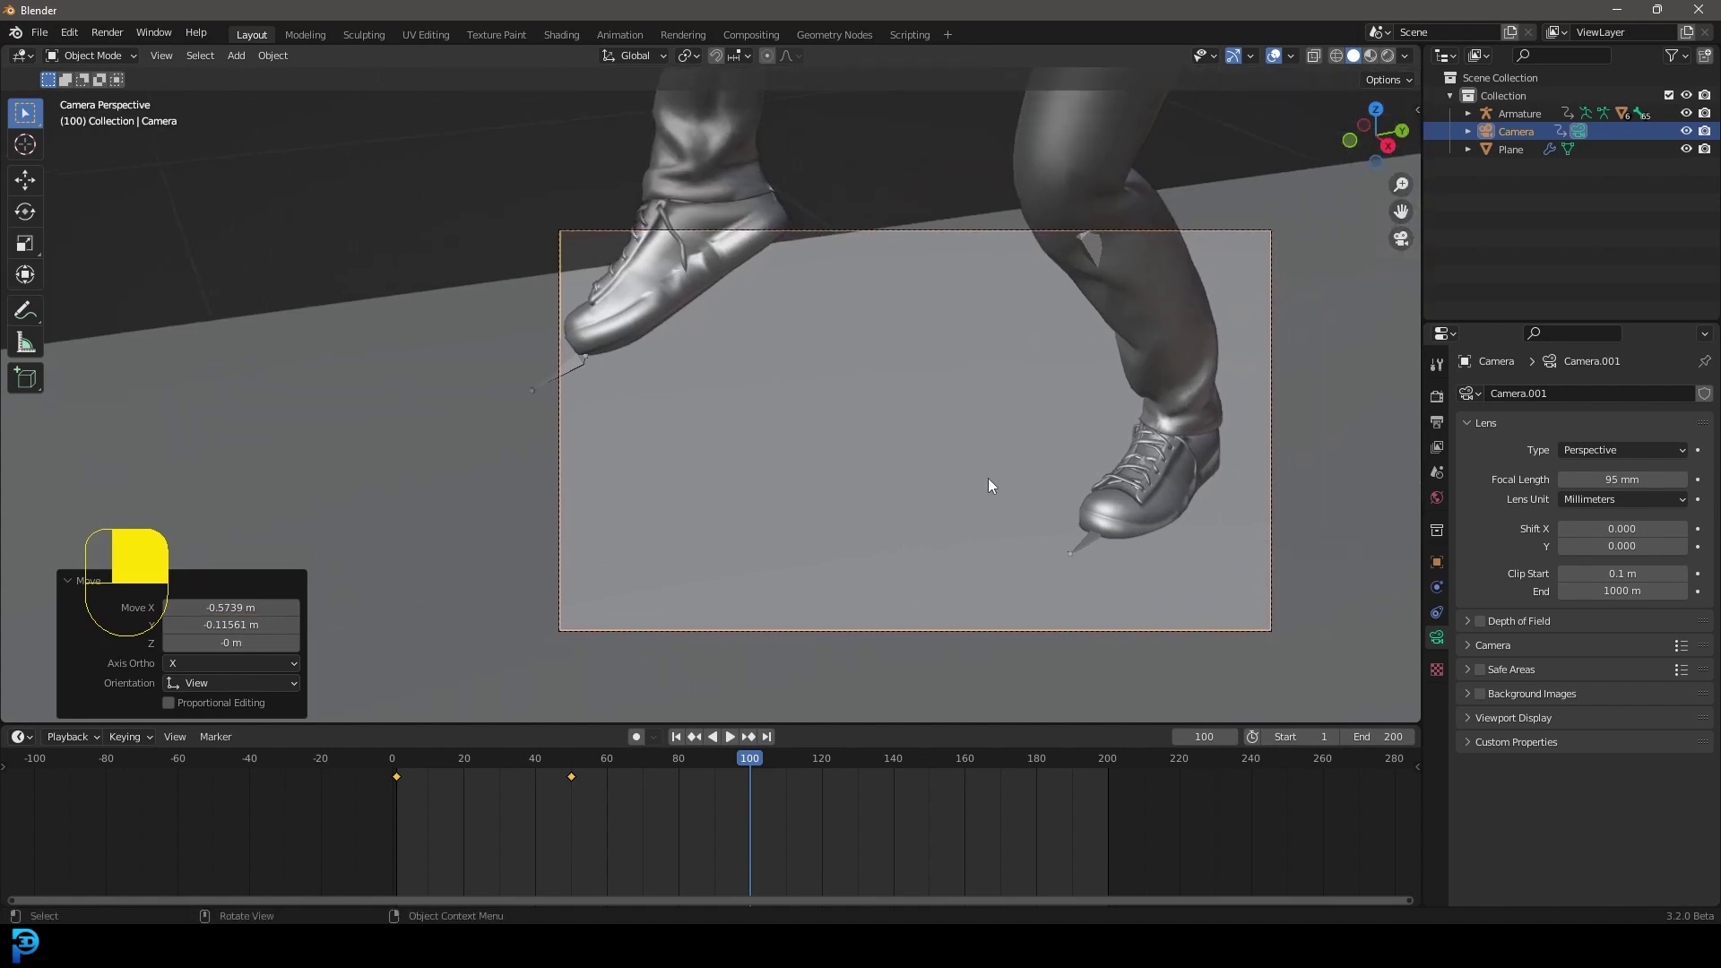
key(i)
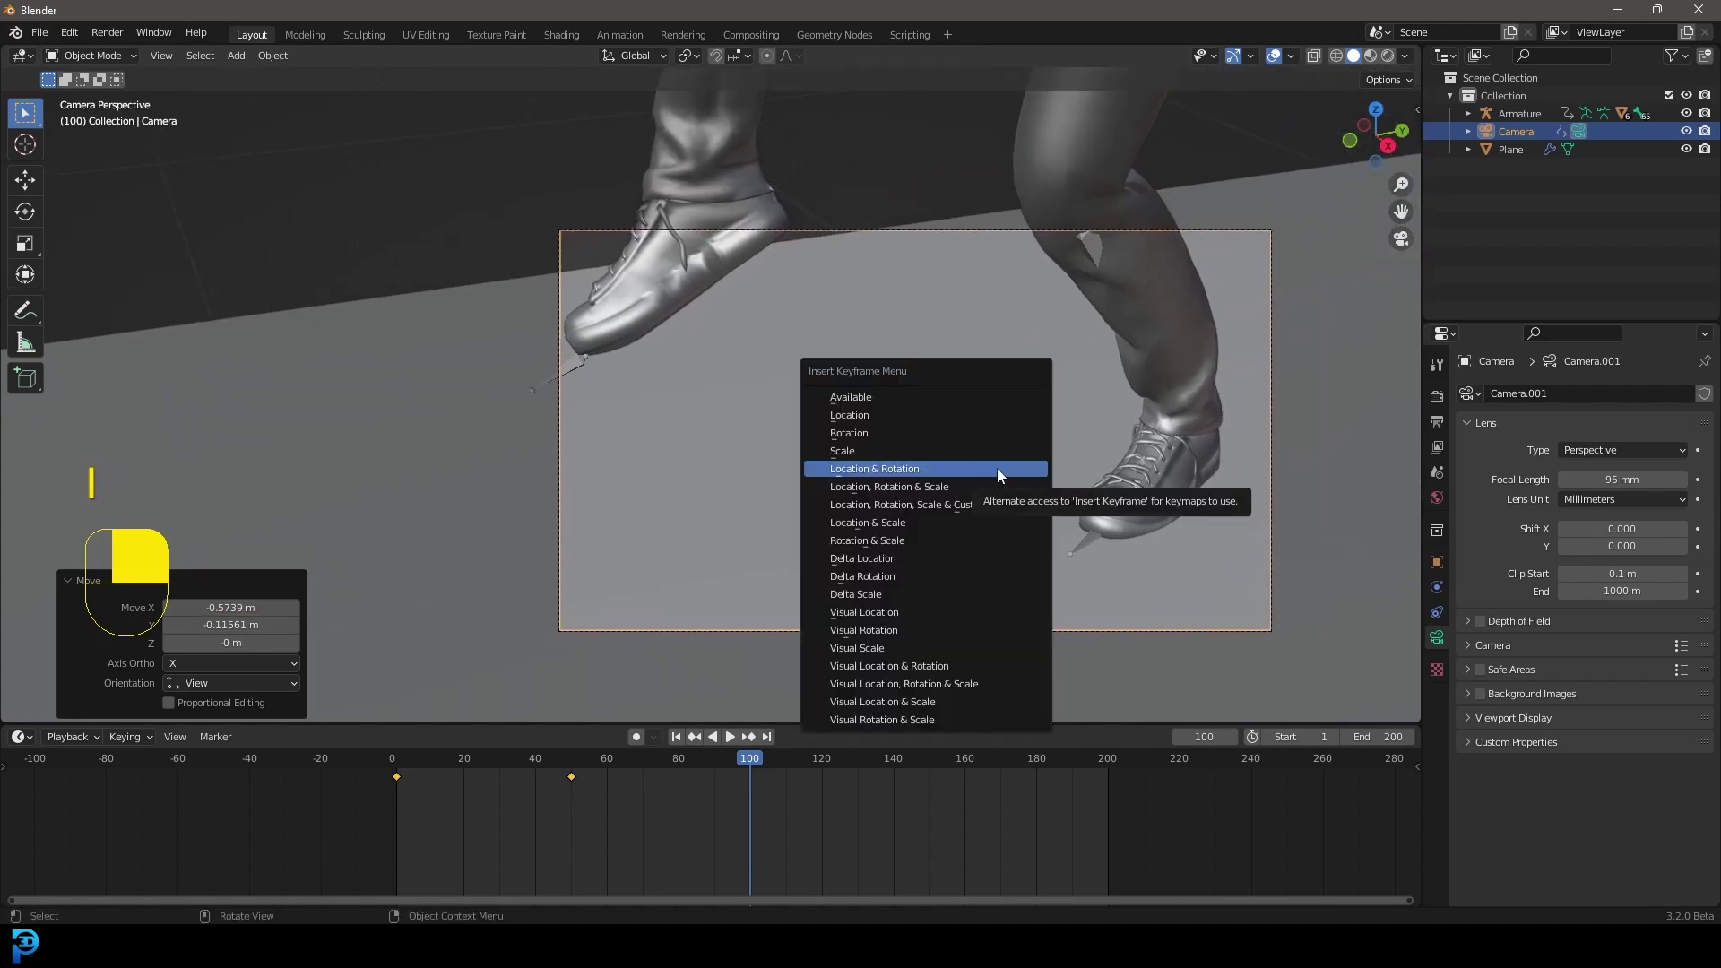
click(949, 468)
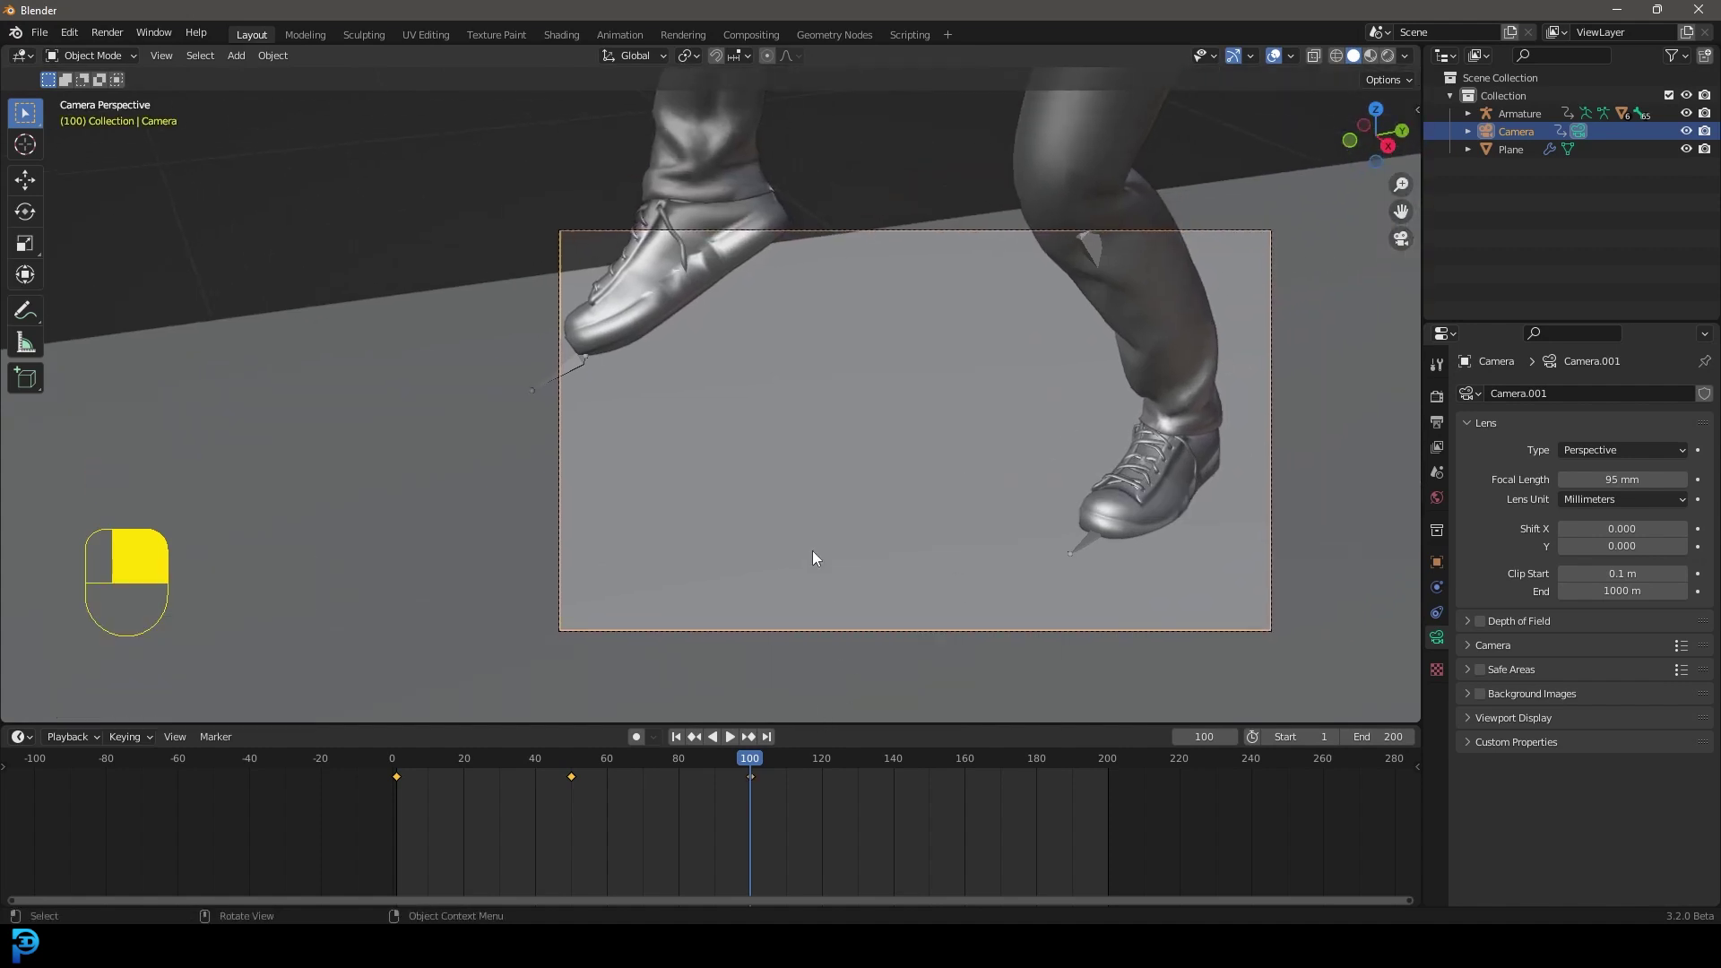
At frame 150, move the camera about 0.39 m to follow the feet and insert a Location & Rotation keyframe
drag(753, 762, 918, 792)
key(space)
scroll(754, 405, down, 3)
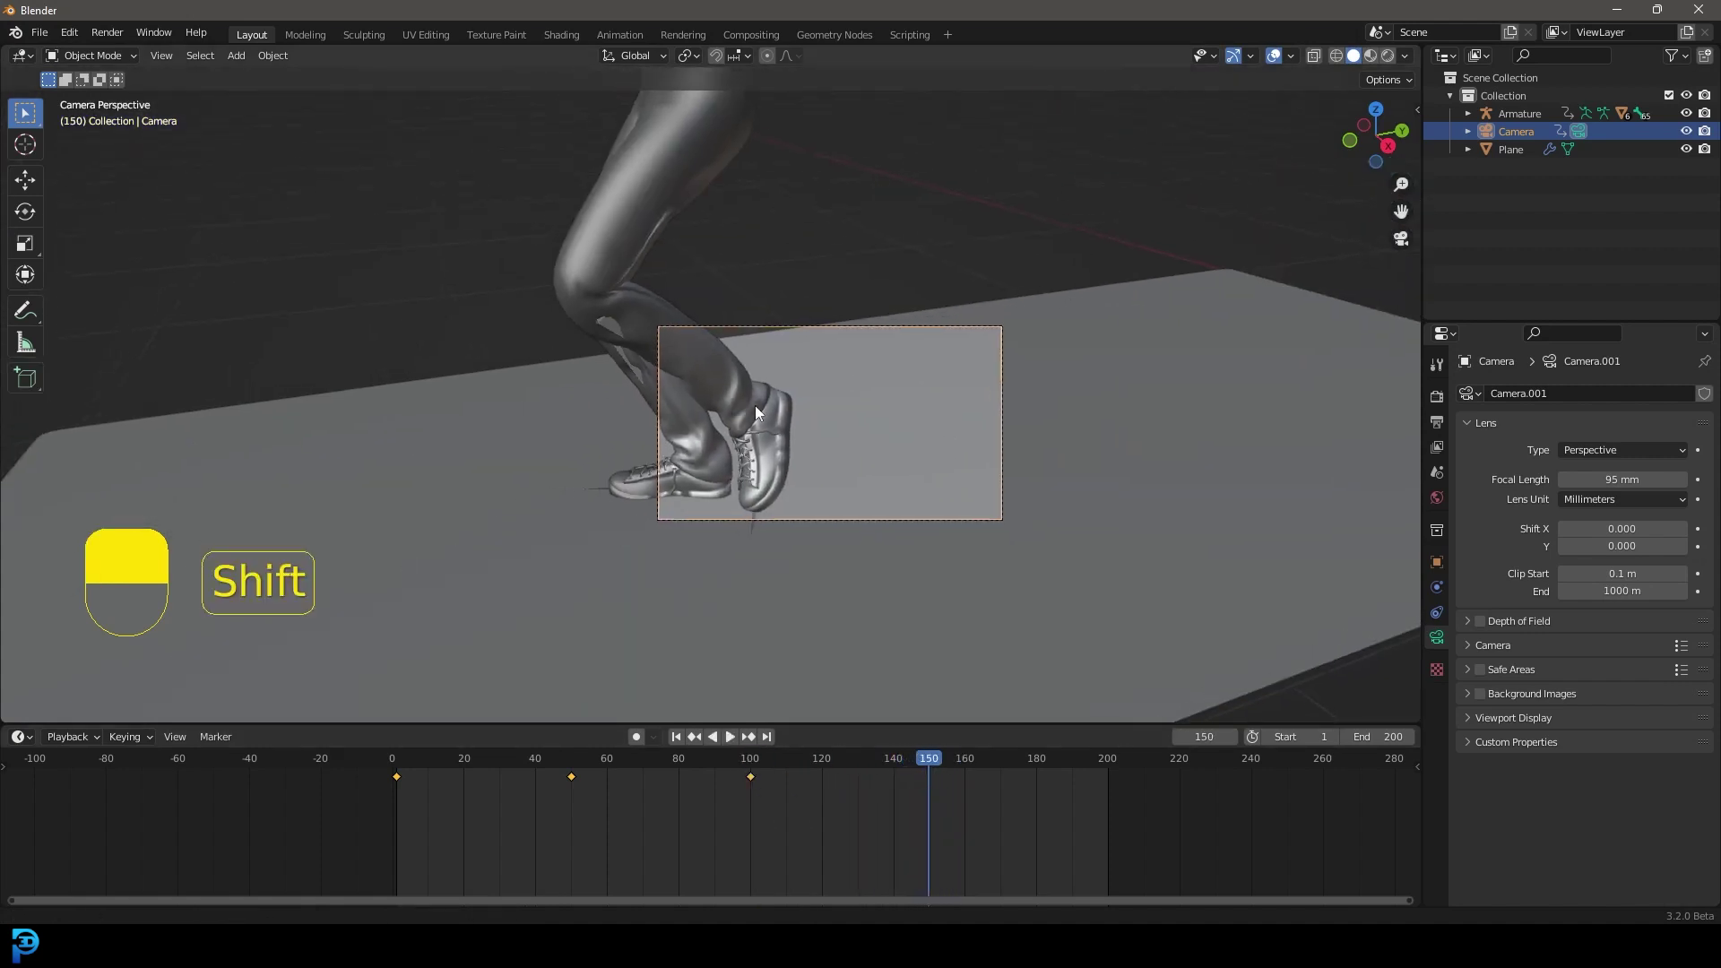
shift+middle_drag(754, 405, 870, 390)
key(g)
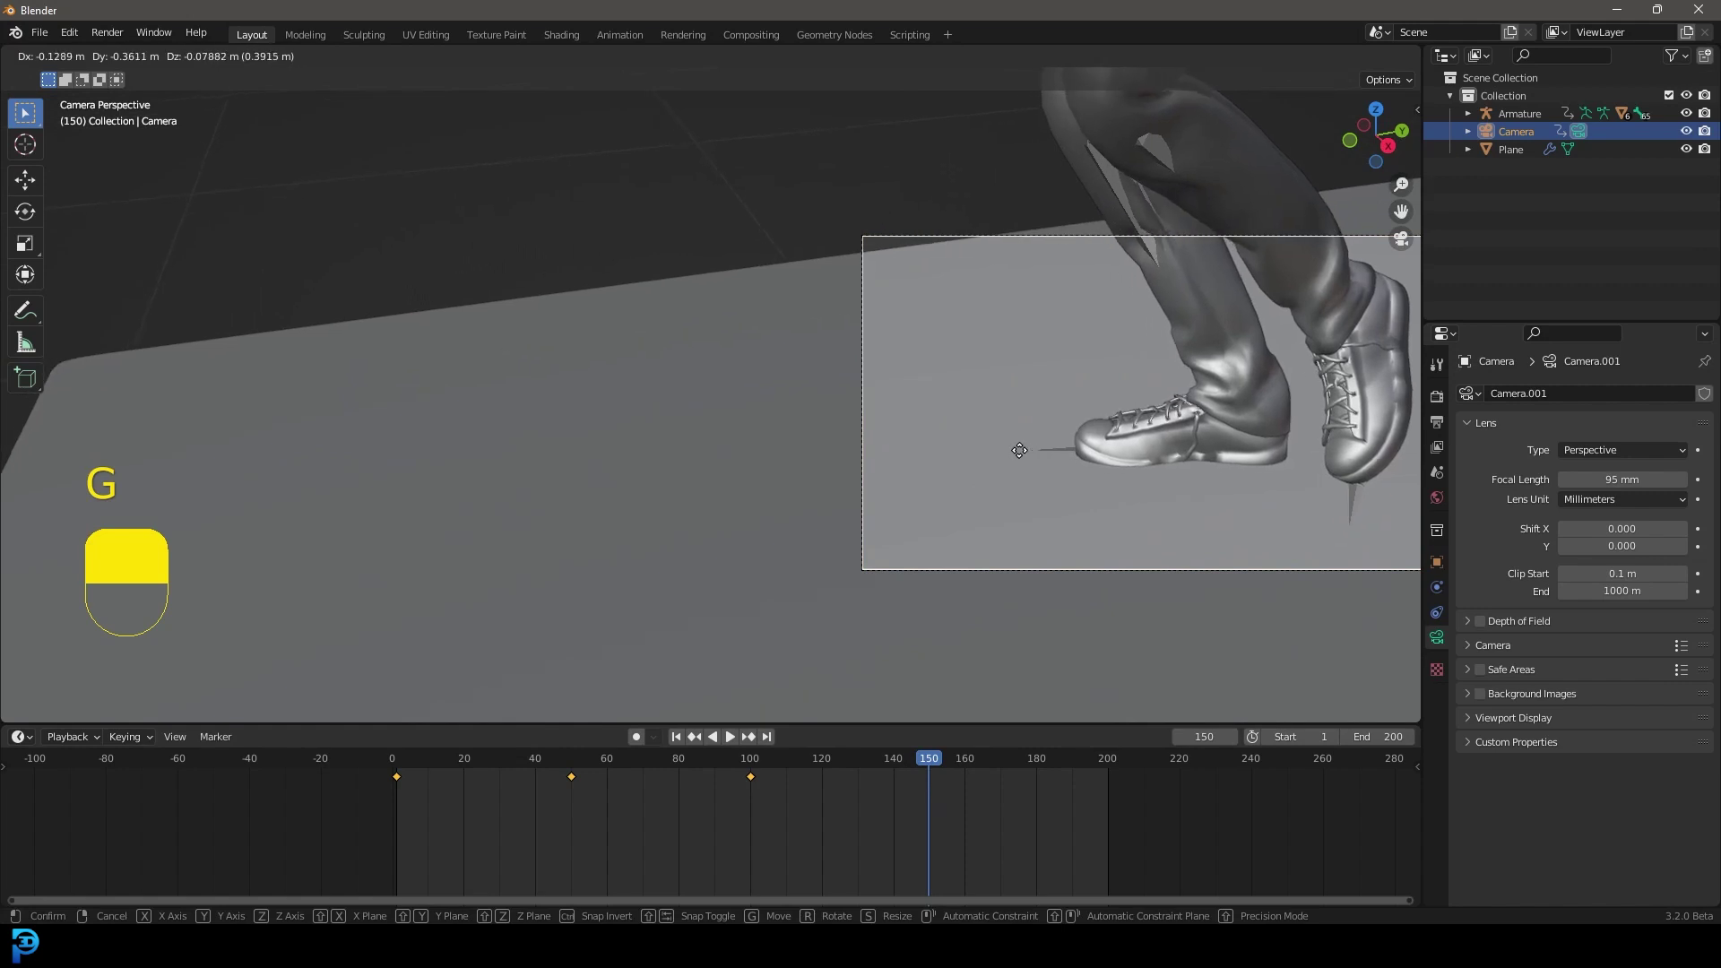
click(1126, 389)
shift+middle_drag(1125, 390, 985, 411)
scroll(986, 411, up, 2)
key(i)
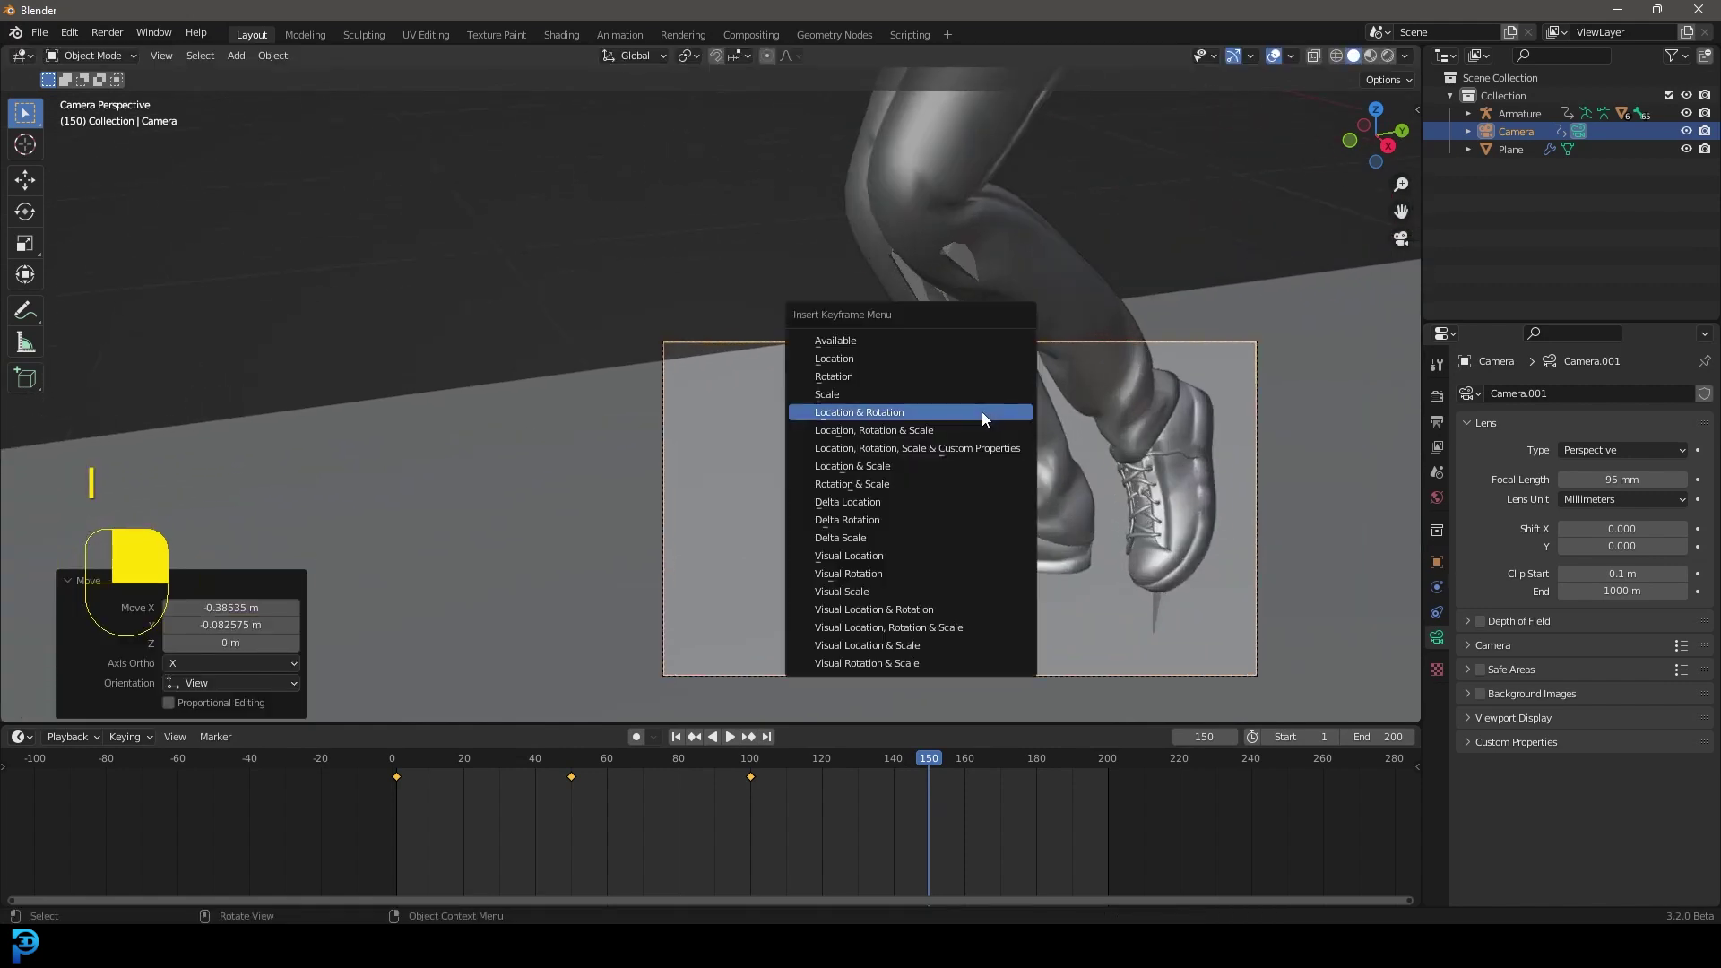
click(948, 414)
At frame 180, move the camera about 0.48 m to frame the front foot and keyframe its location and rotation
drag(926, 756, 1036, 783)
scroll(955, 522, down, 3)
shift+middle_drag(955, 522, 1019, 440)
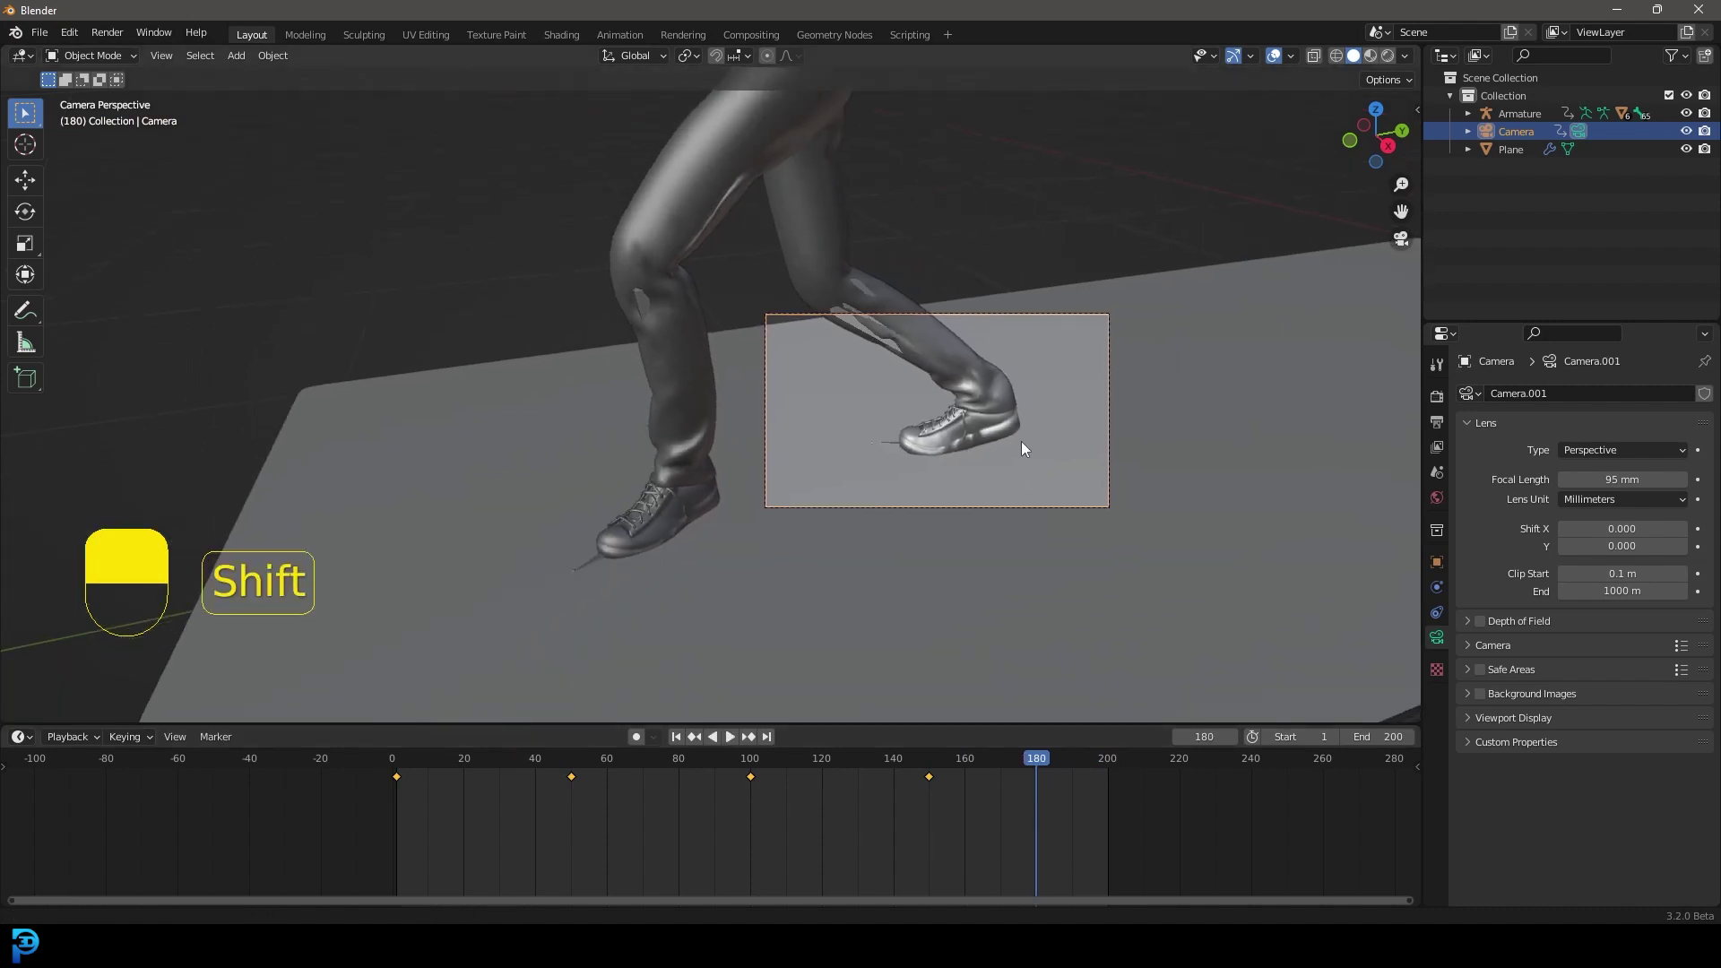
key(g)
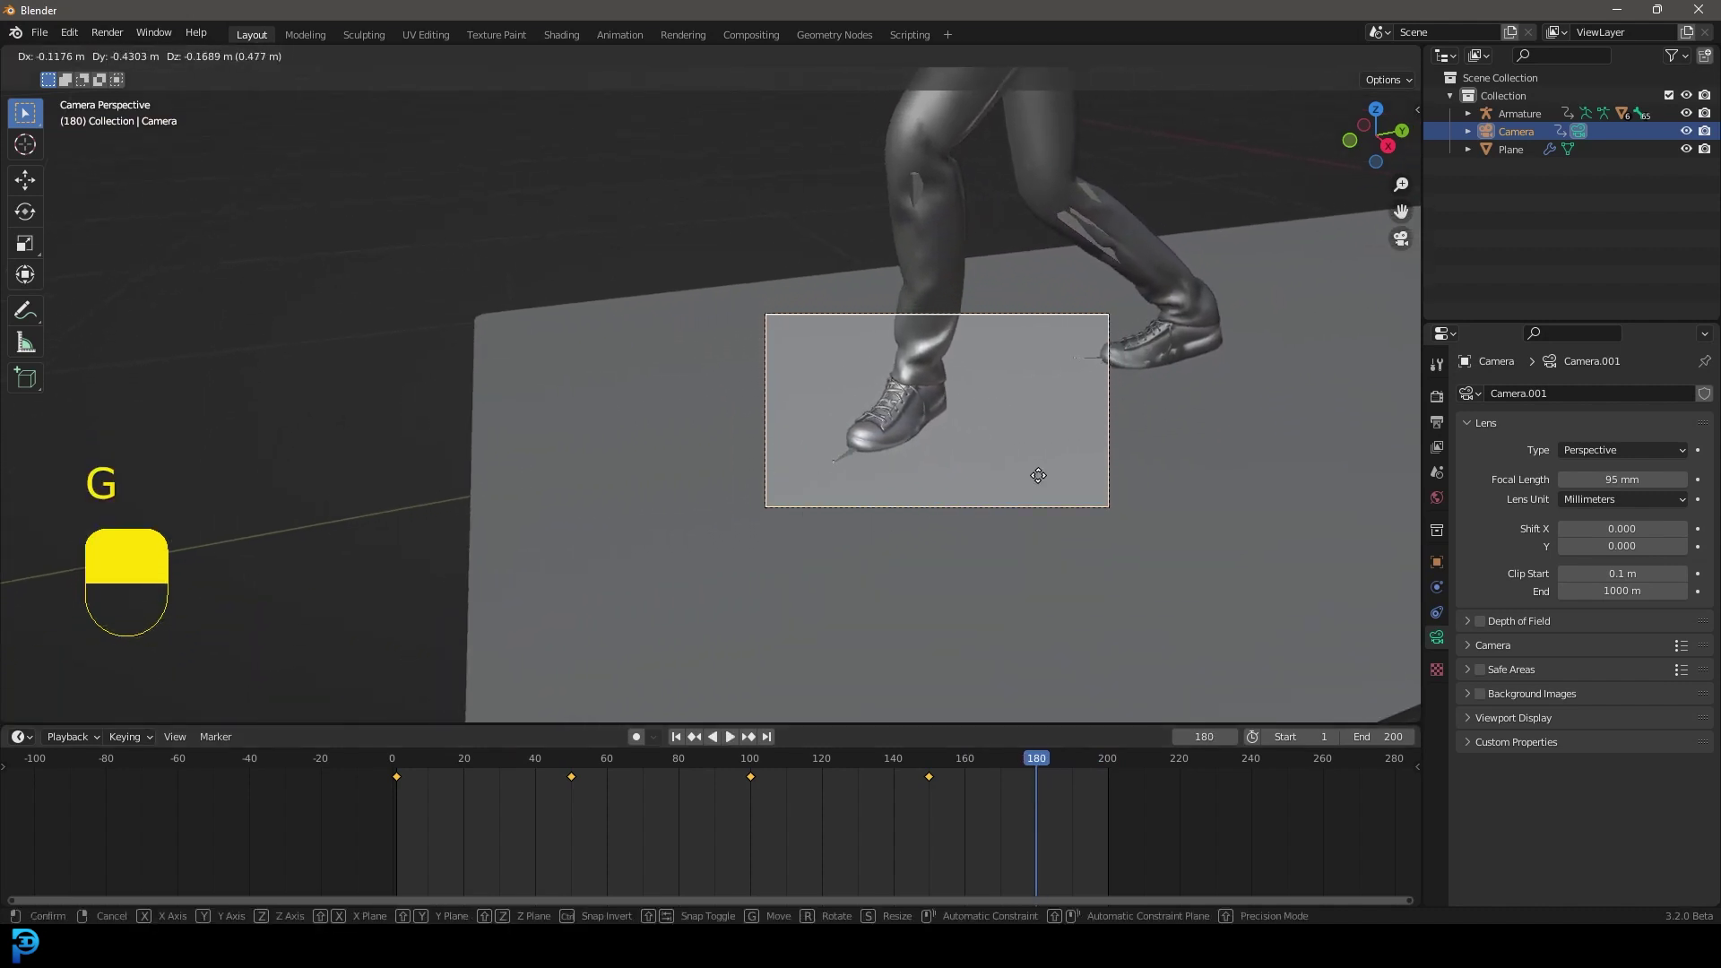
click(1036, 483)
key(i)
click(1040, 449)
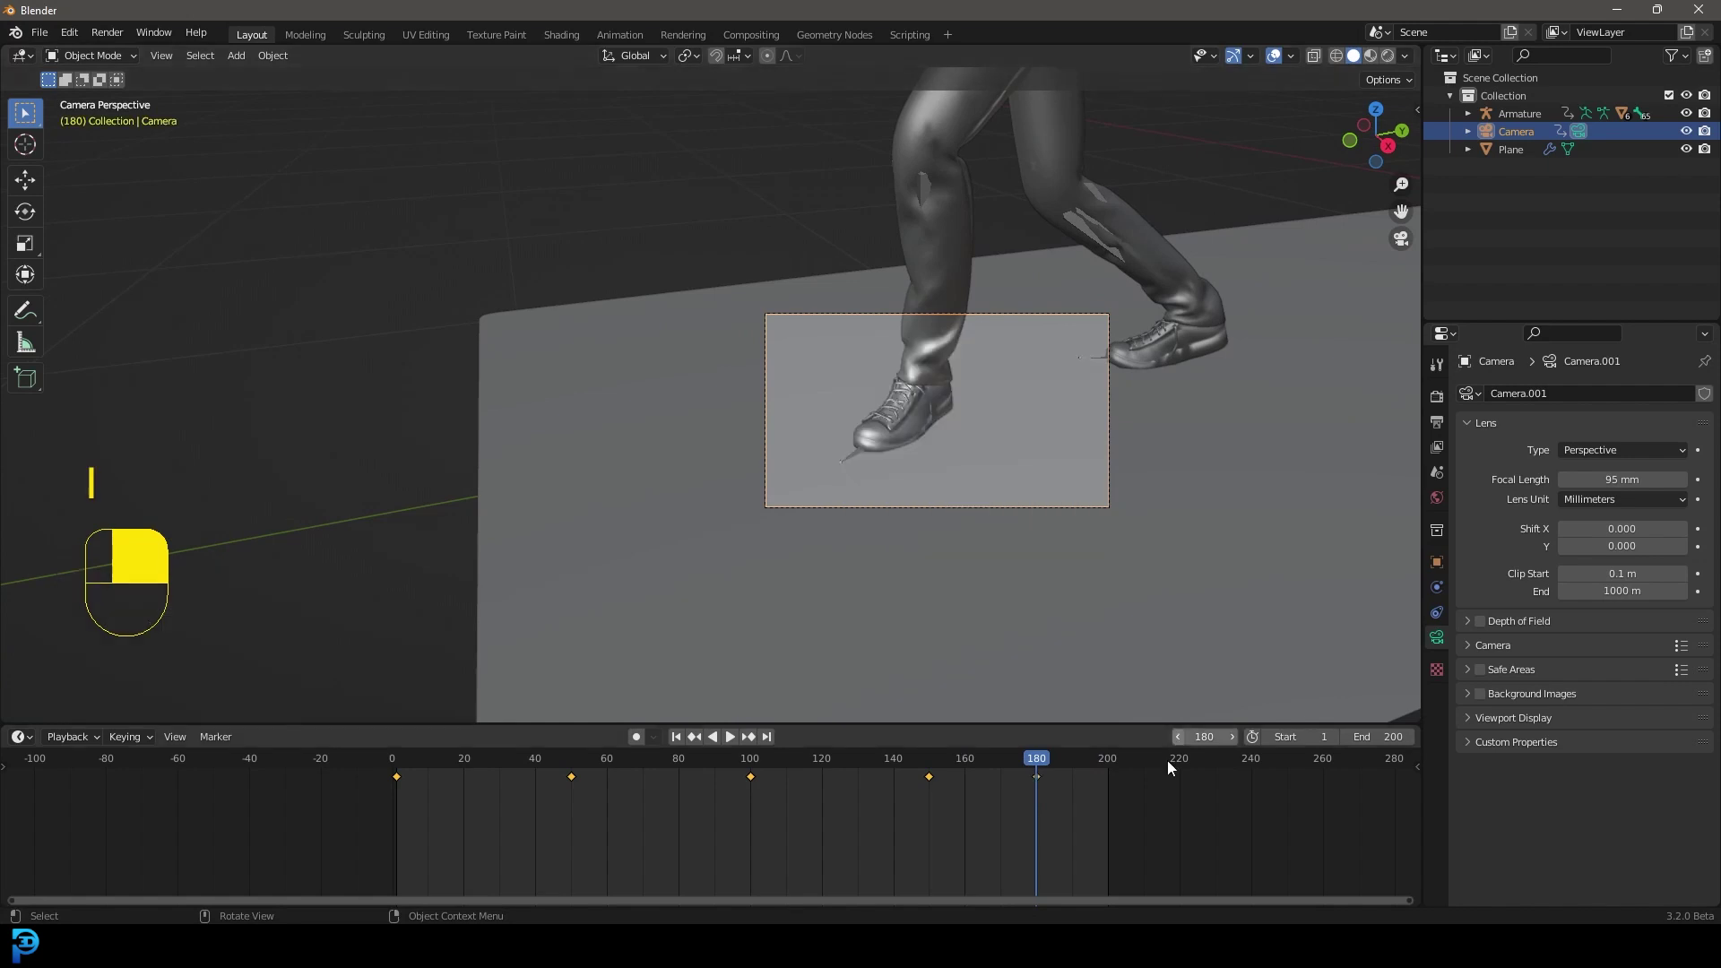
Play the animation from the start through the camera to check how it follows the feet
drag(1047, 760, 391, 787)
key(space)
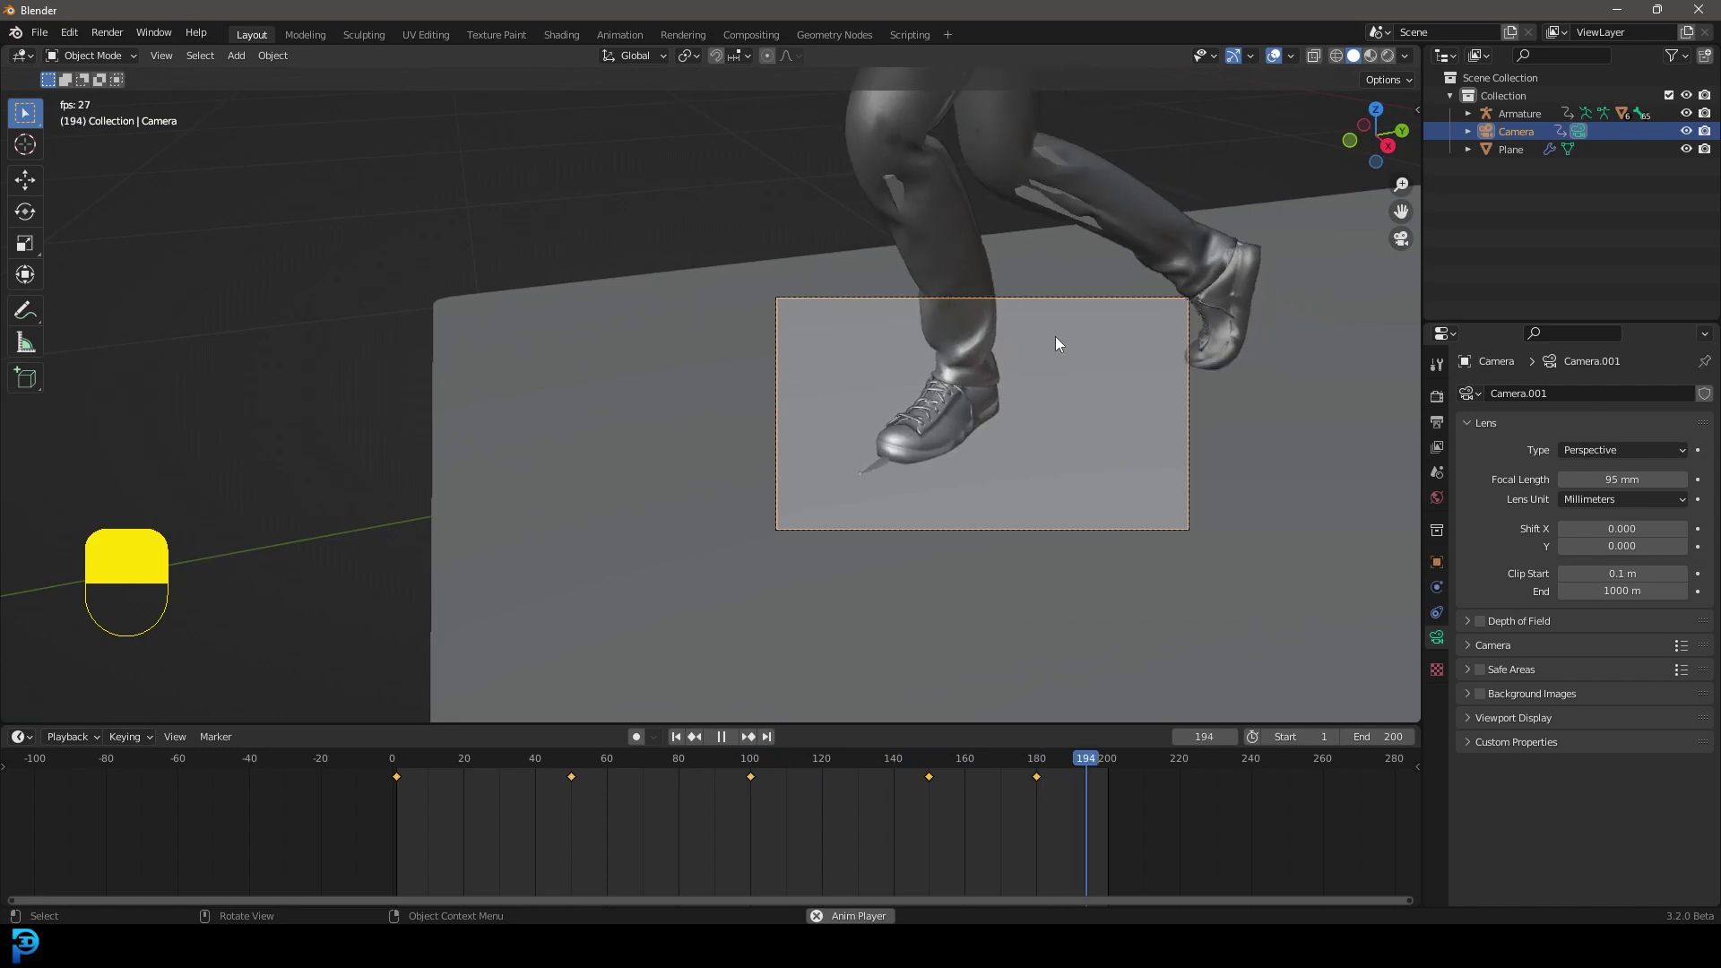
key(space)
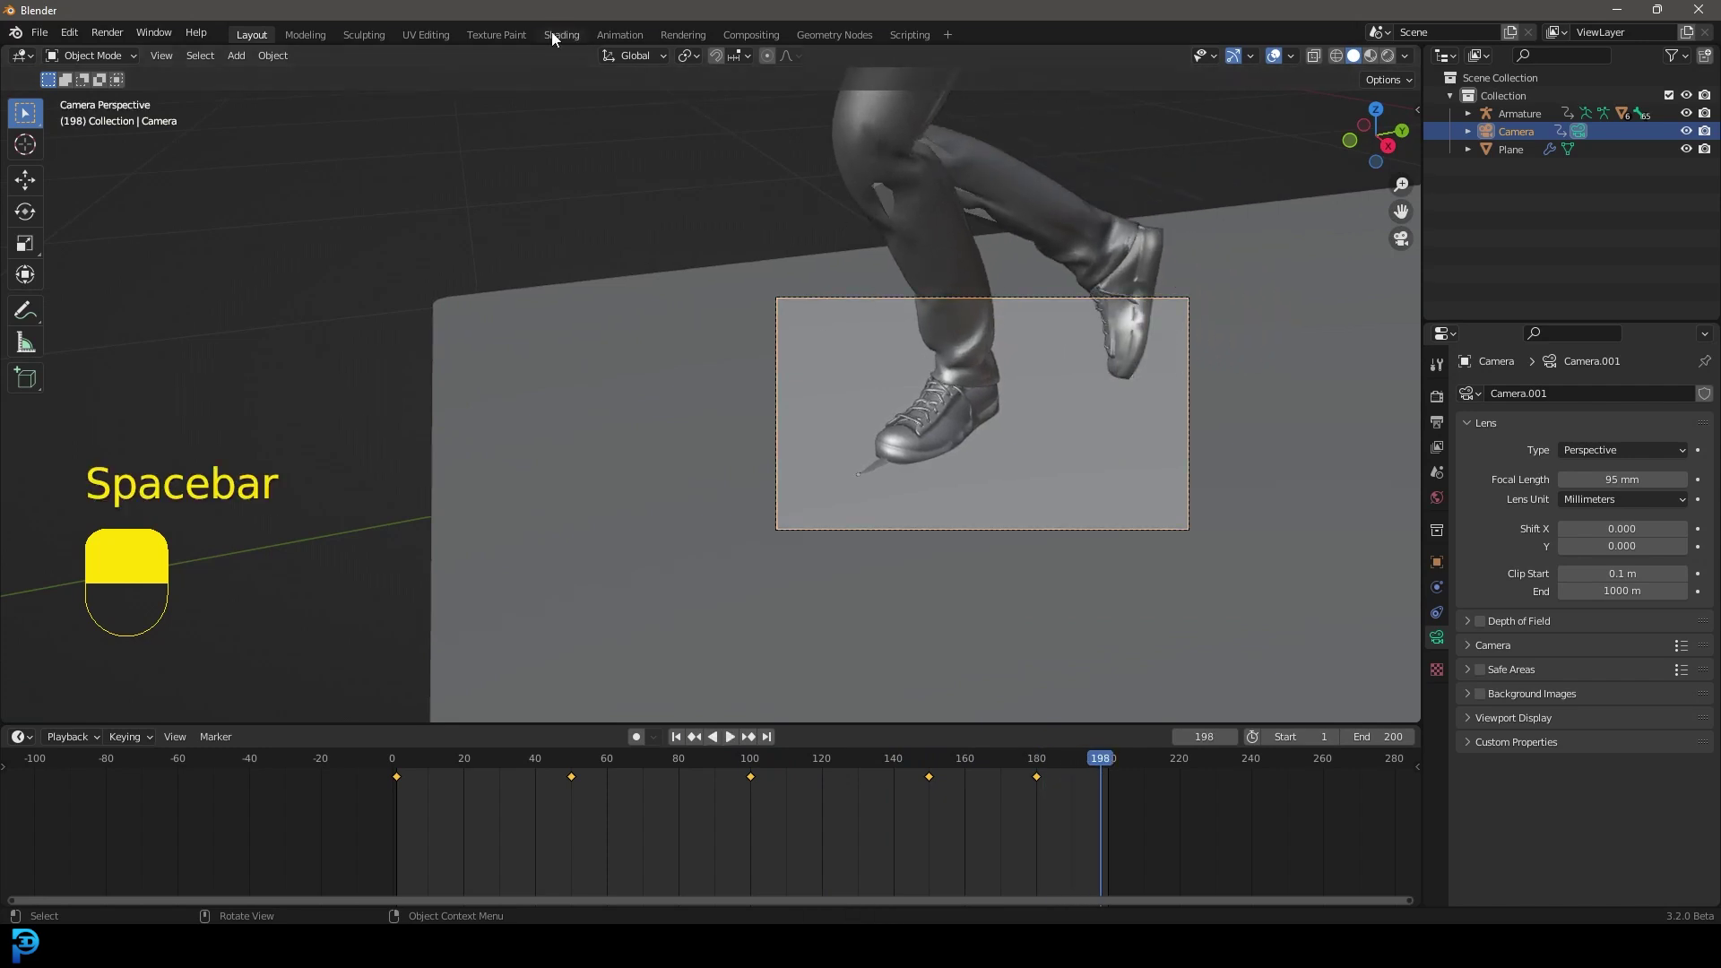
Switch to the Animation workspace, turn the small camera viewport into a Graph Editor and widen it
click(623, 34)
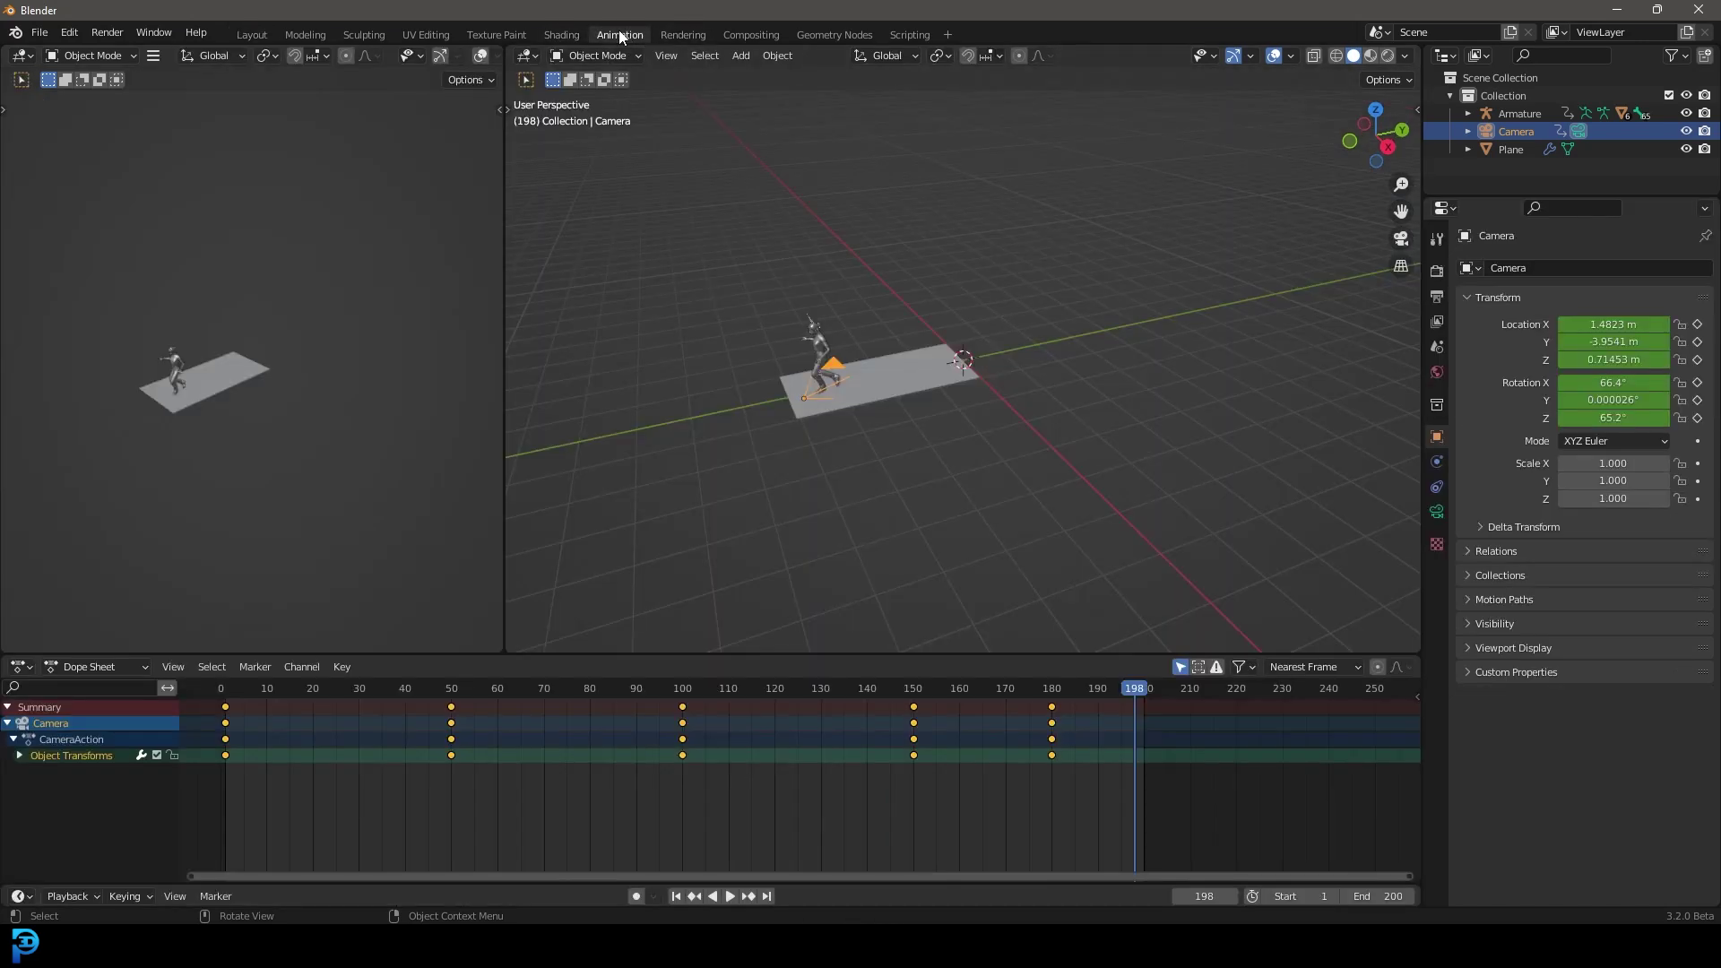
click(21, 56)
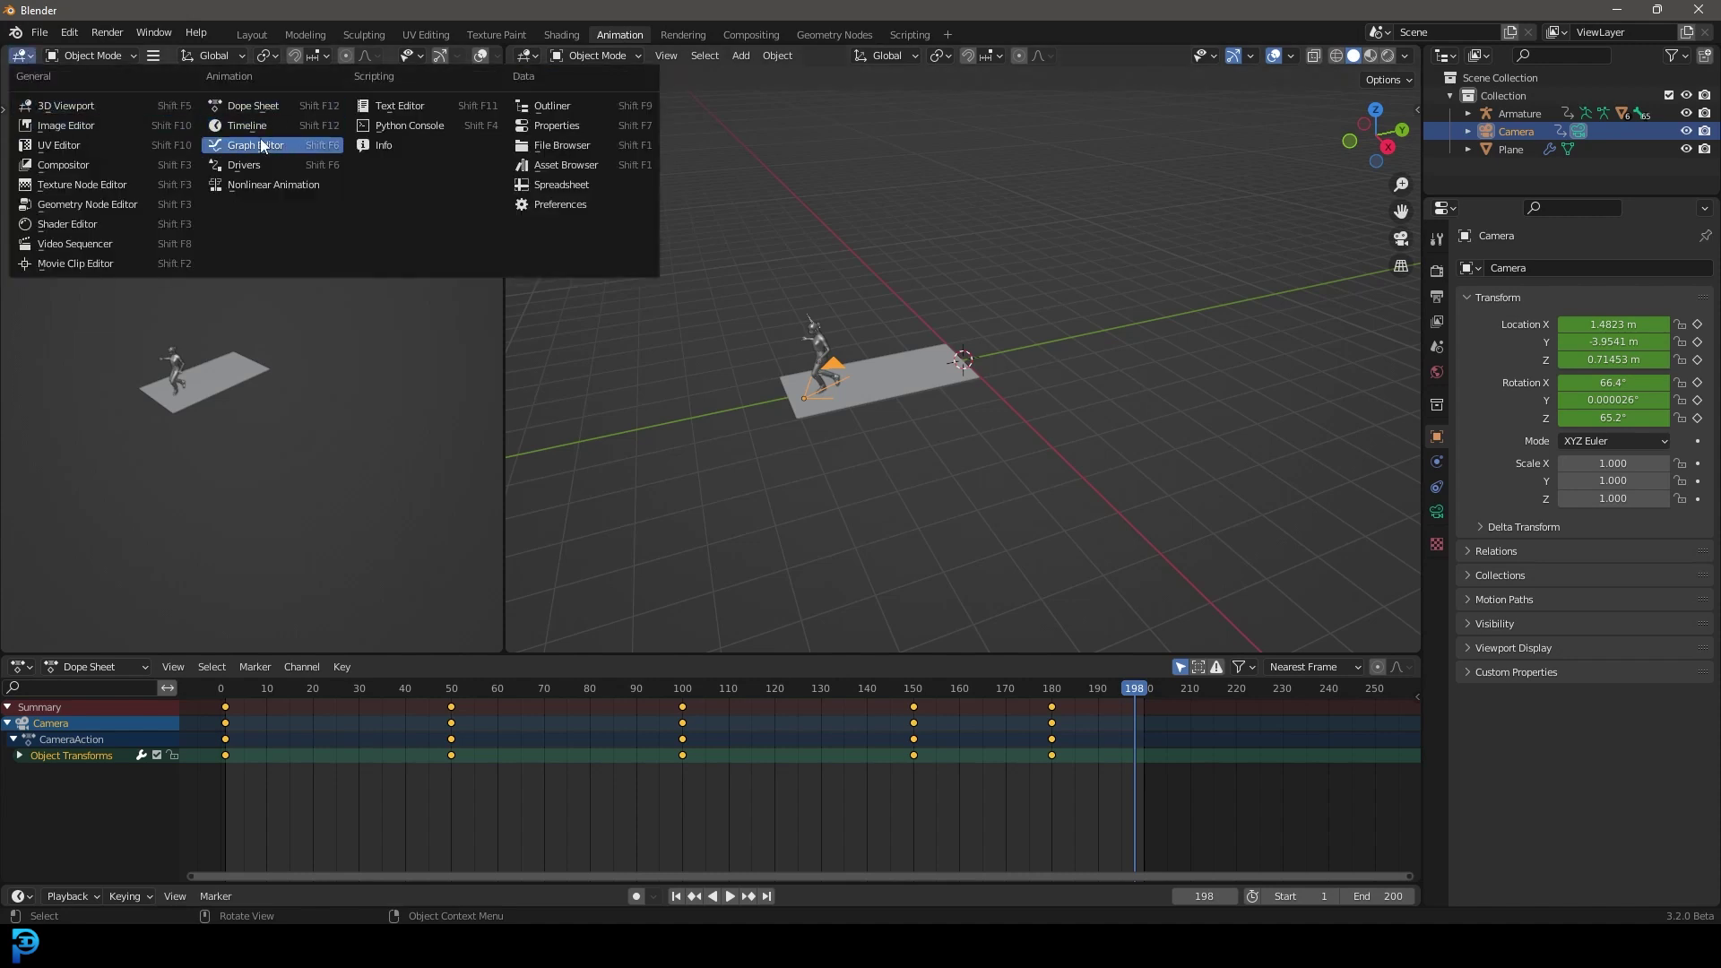
click(287, 143)
drag(502, 307, 602, 308)
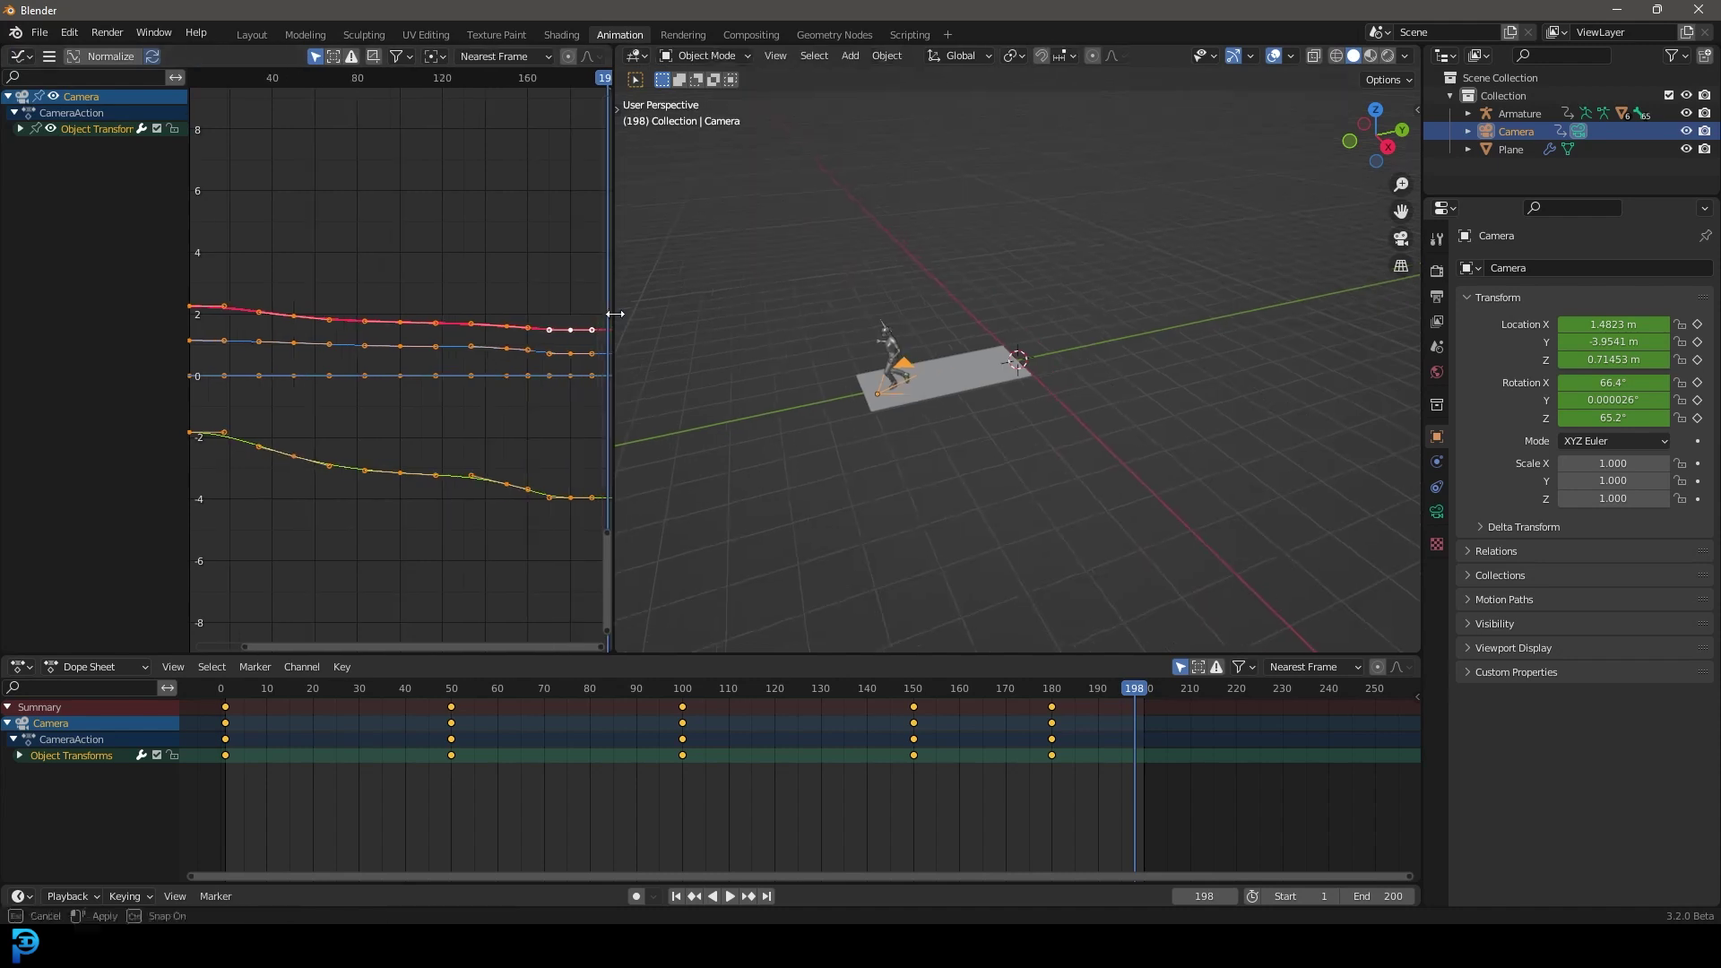
scroll(885, 340, up, 5)
Expand the camera's Object Transforms channels and hide every curve except Z Location
click(19, 130)
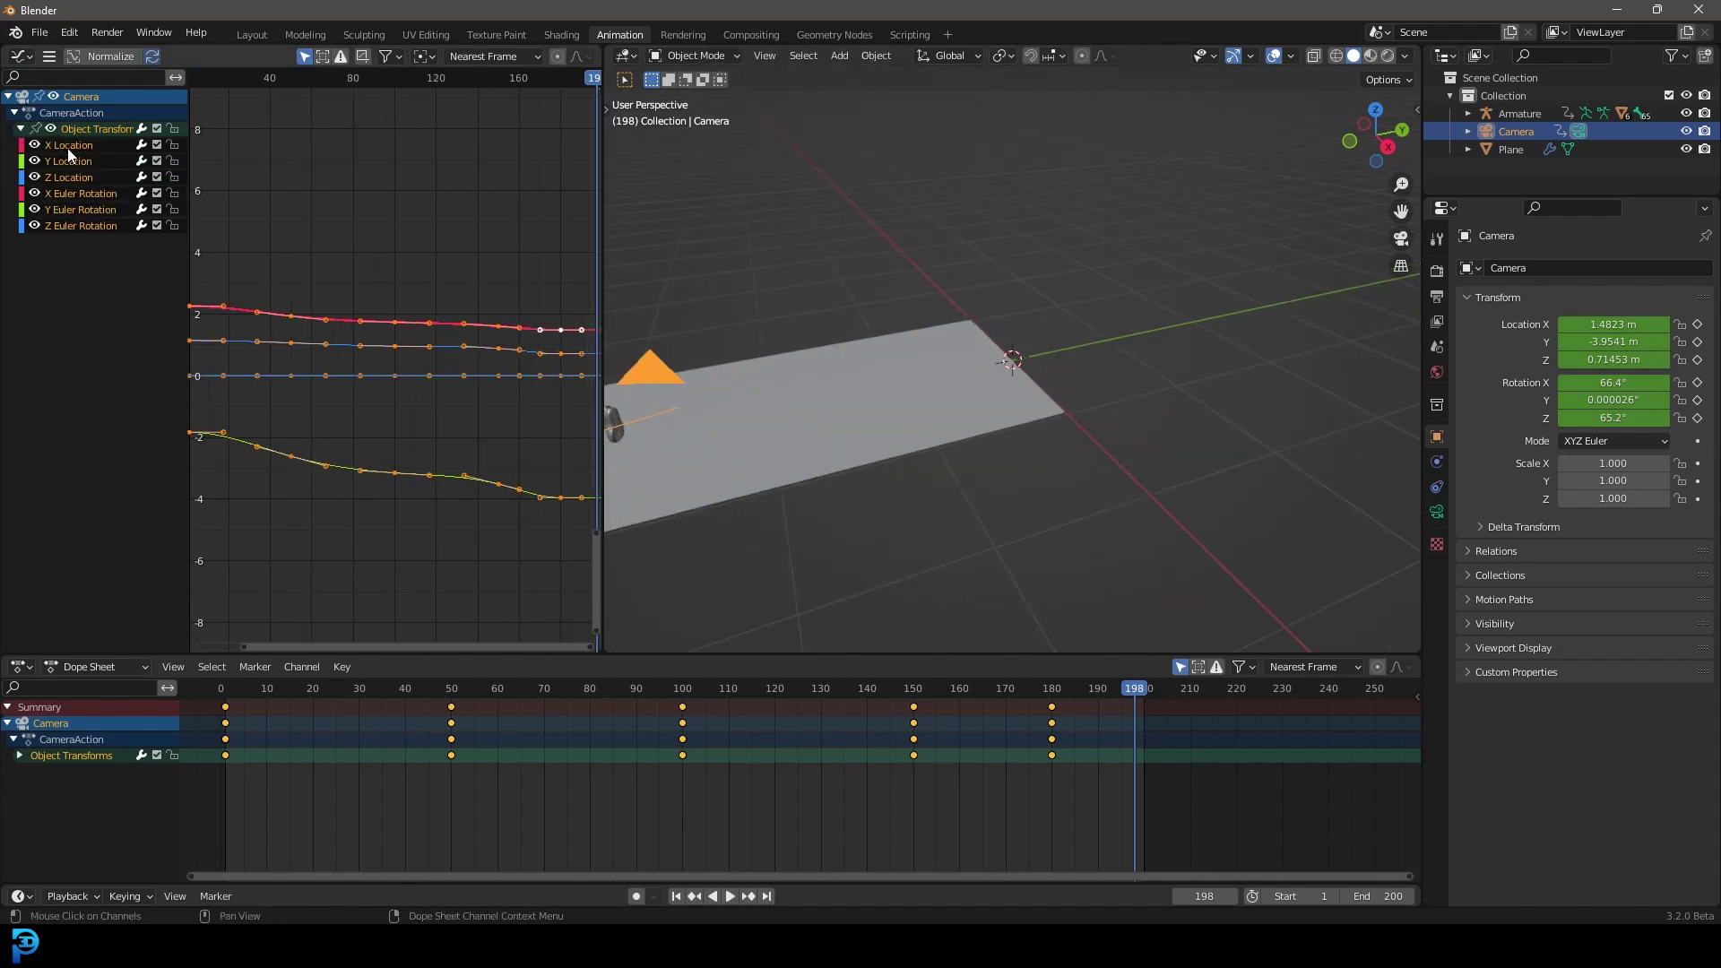
drag(34, 145, 32, 235)
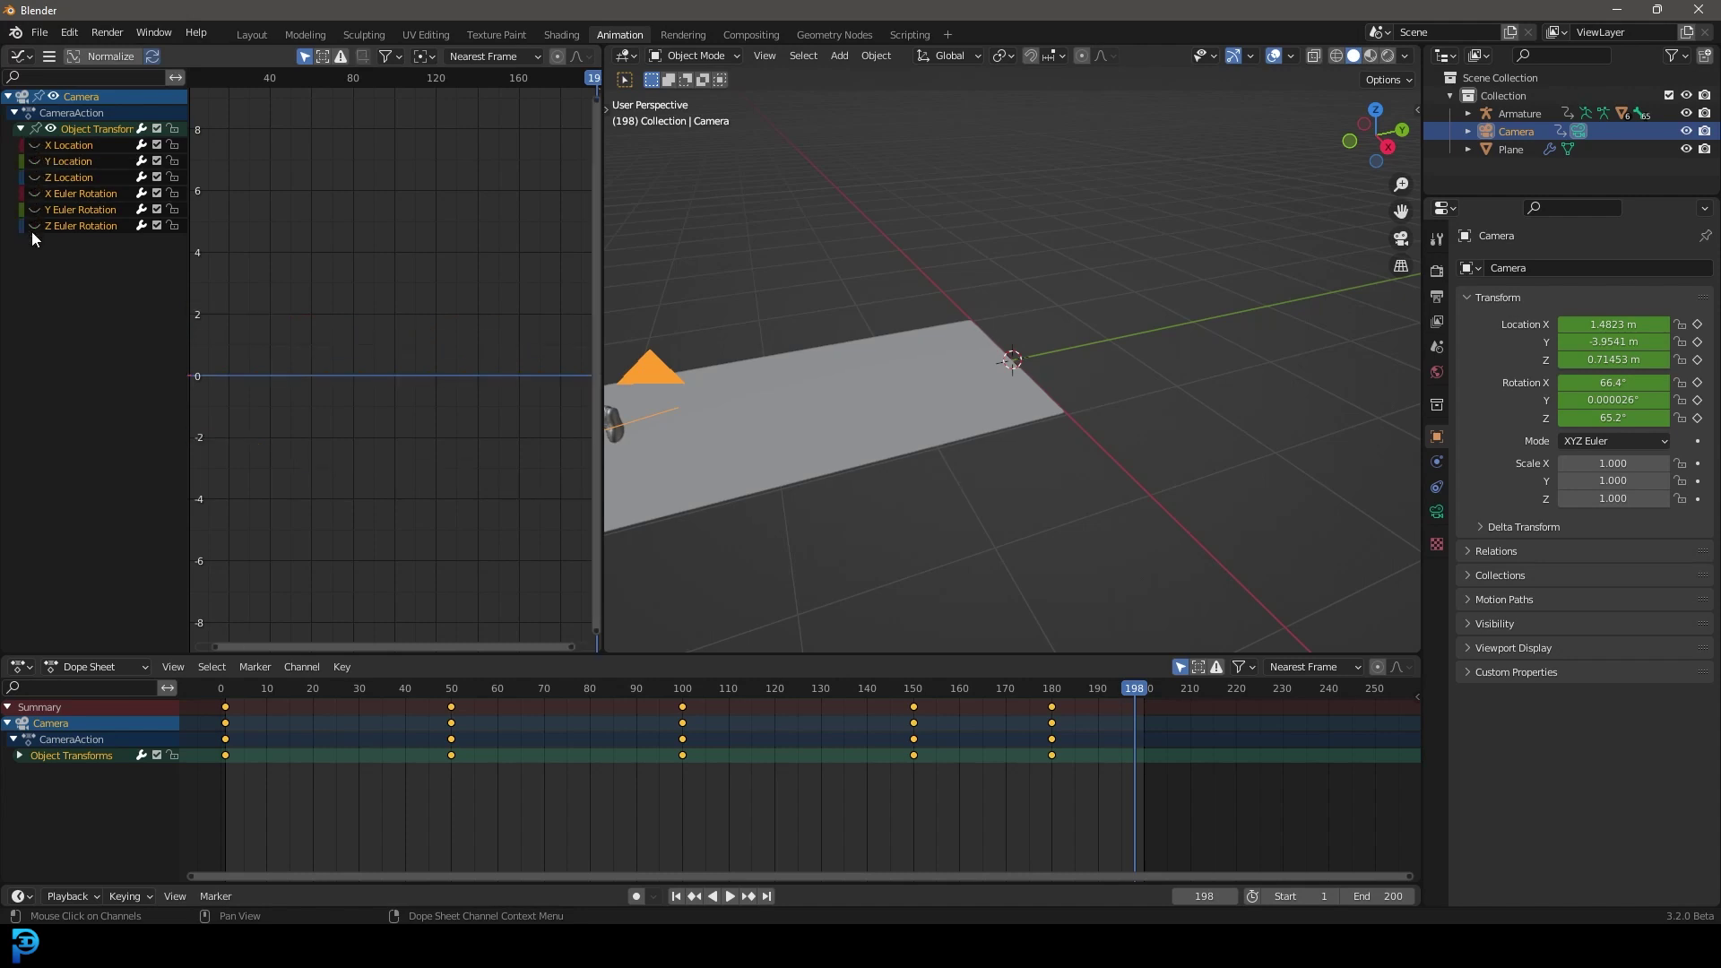
click(35, 176)
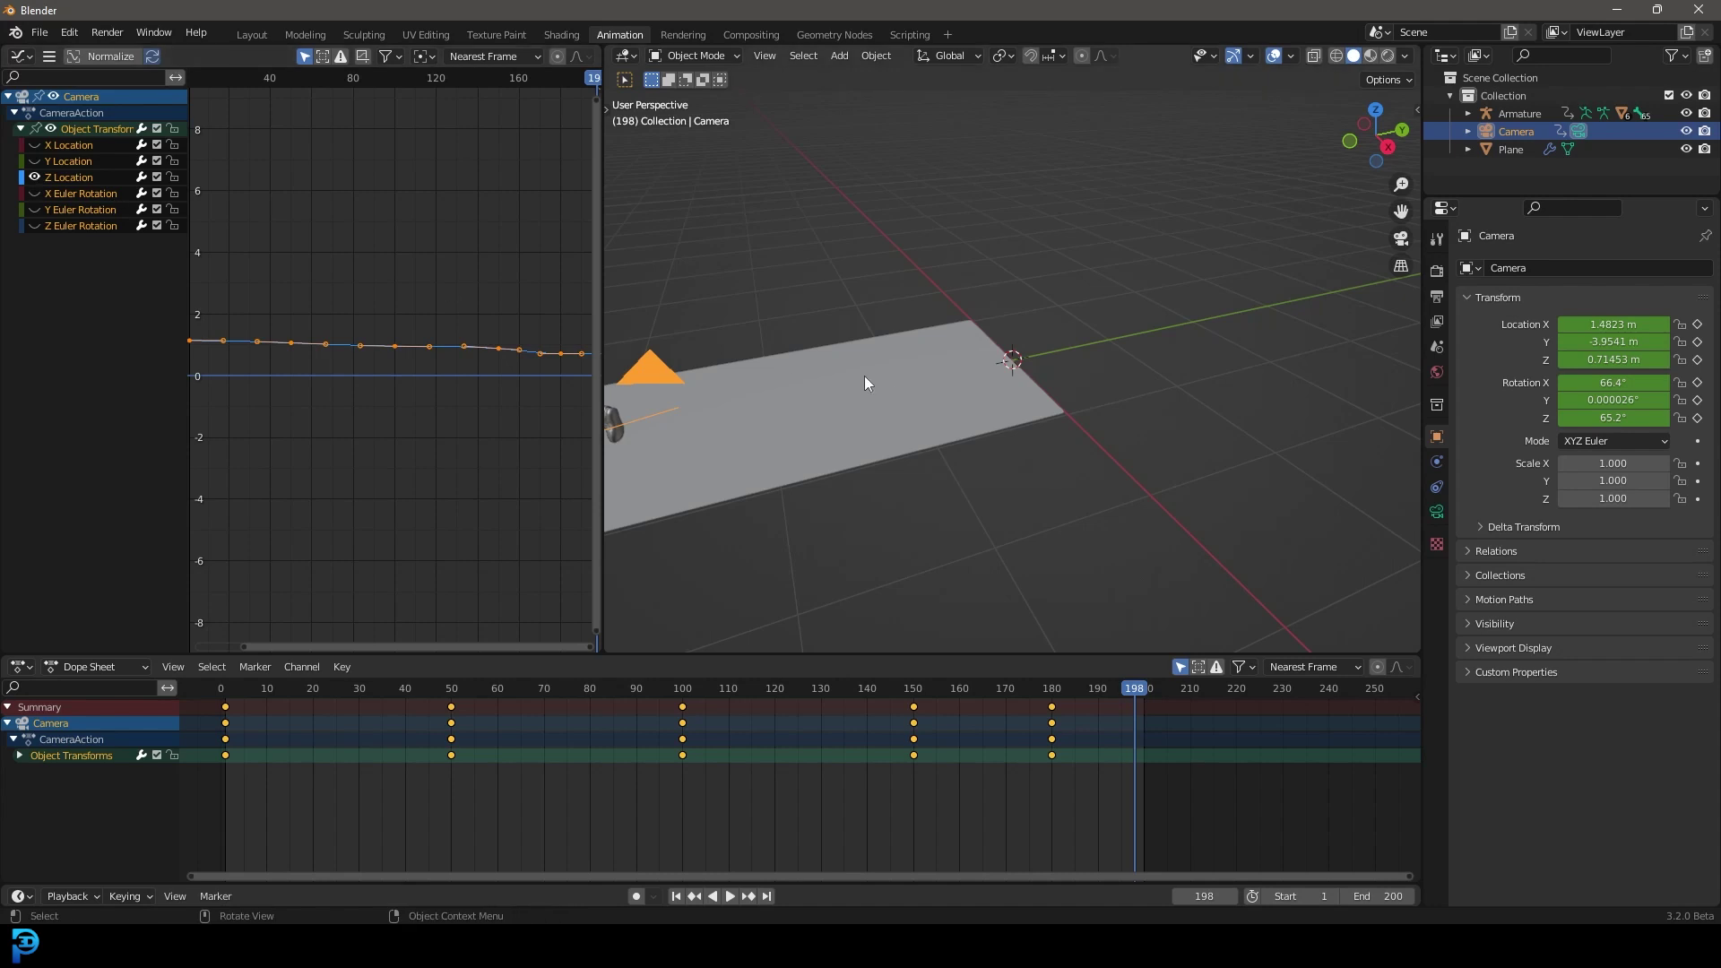
scroll(864, 375, down, 5)
shift+middle_drag(996, 340, 1023, 343)
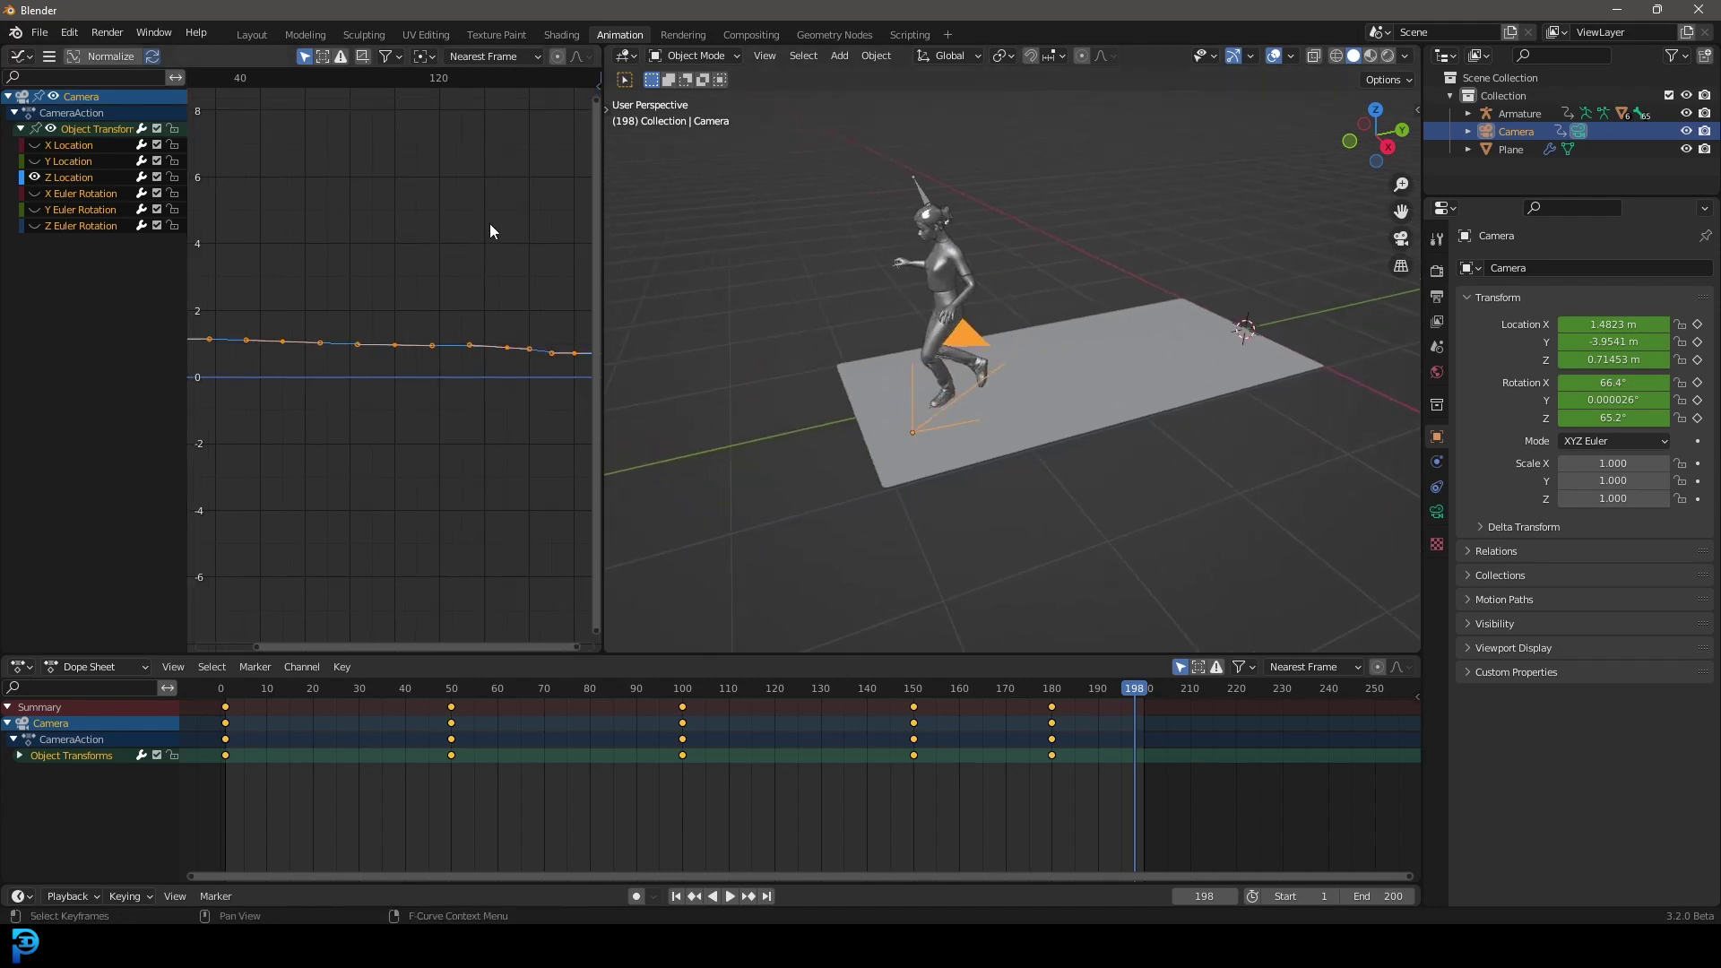
Add a Noise modifier to the camera's Z Location curve
key(n)
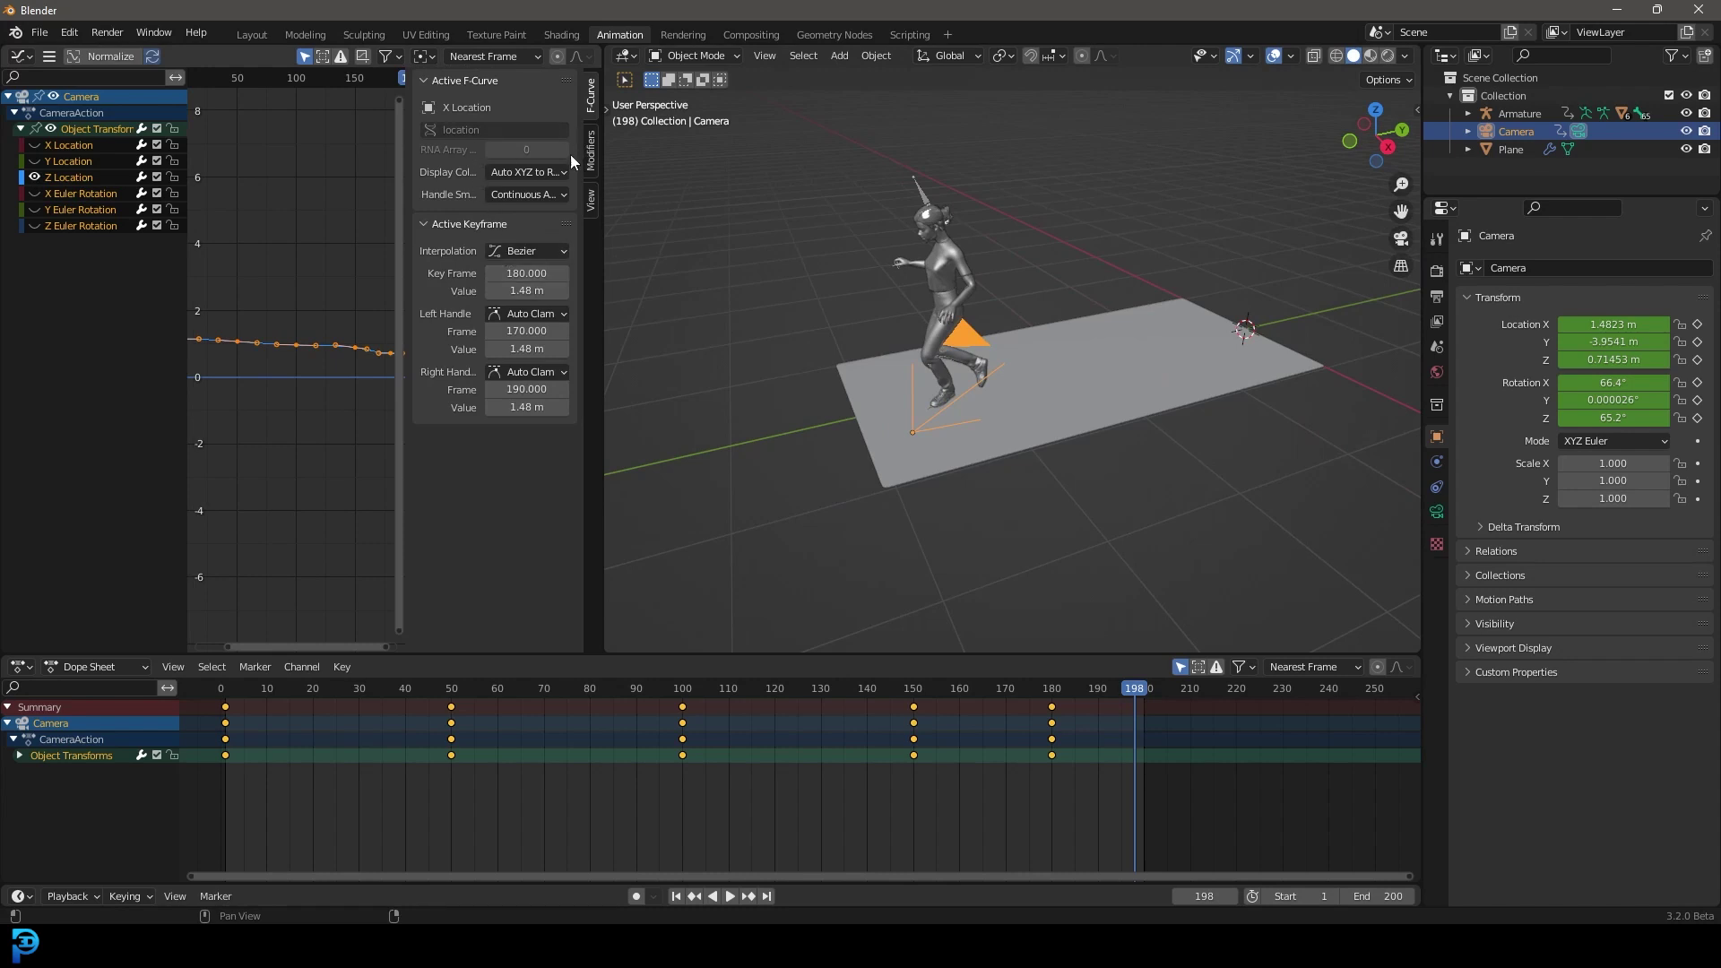
click(62, 176)
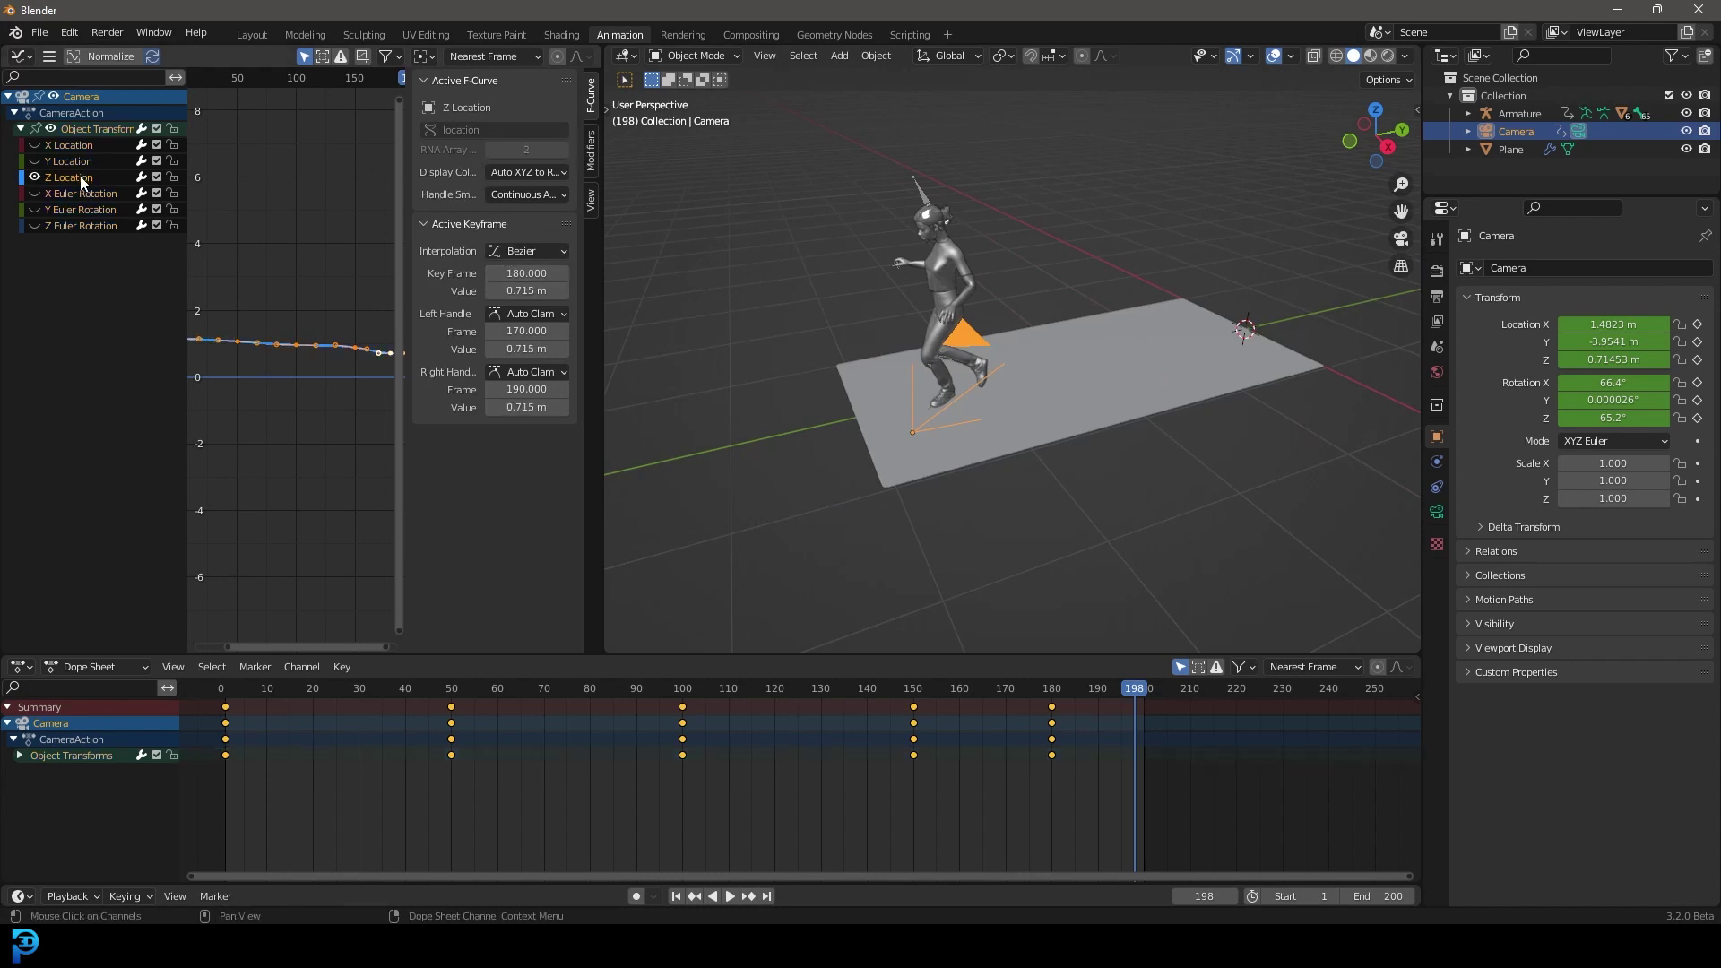
click(591, 149)
click(444, 83)
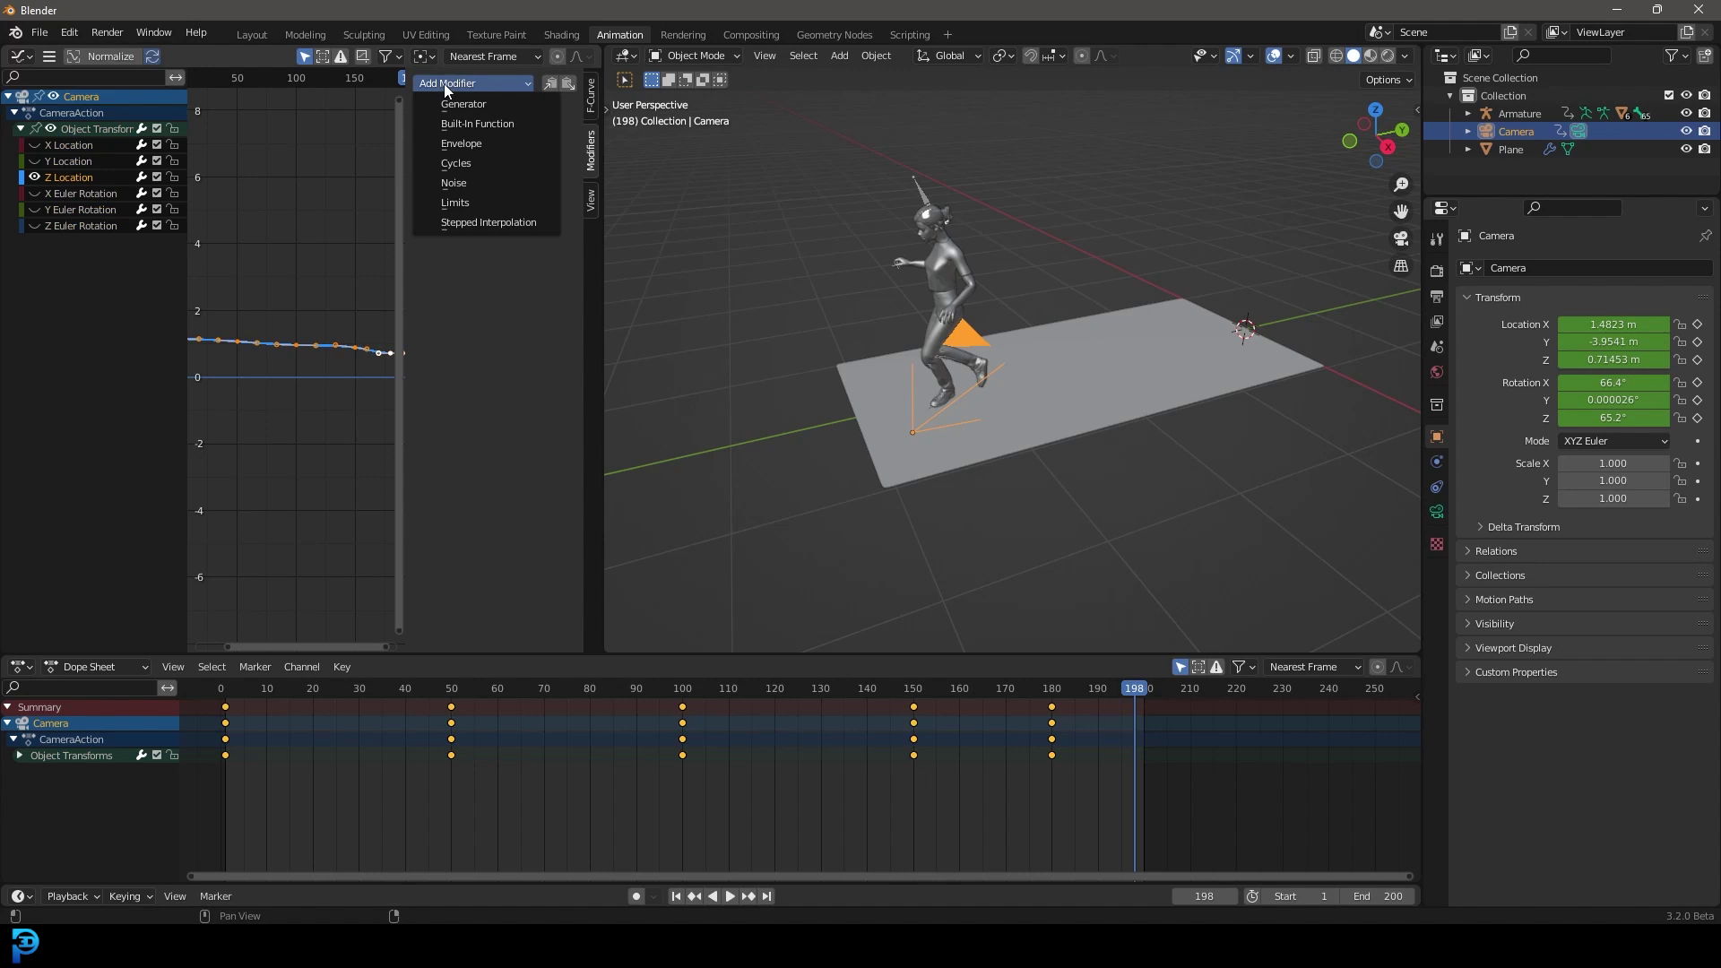
click(454, 182)
Play the animation through the camera and set the Noise modifier's scale to 41 and strength to 0.2
scroll(941, 325, up, 3)
middle_drag(941, 325, 927, 305)
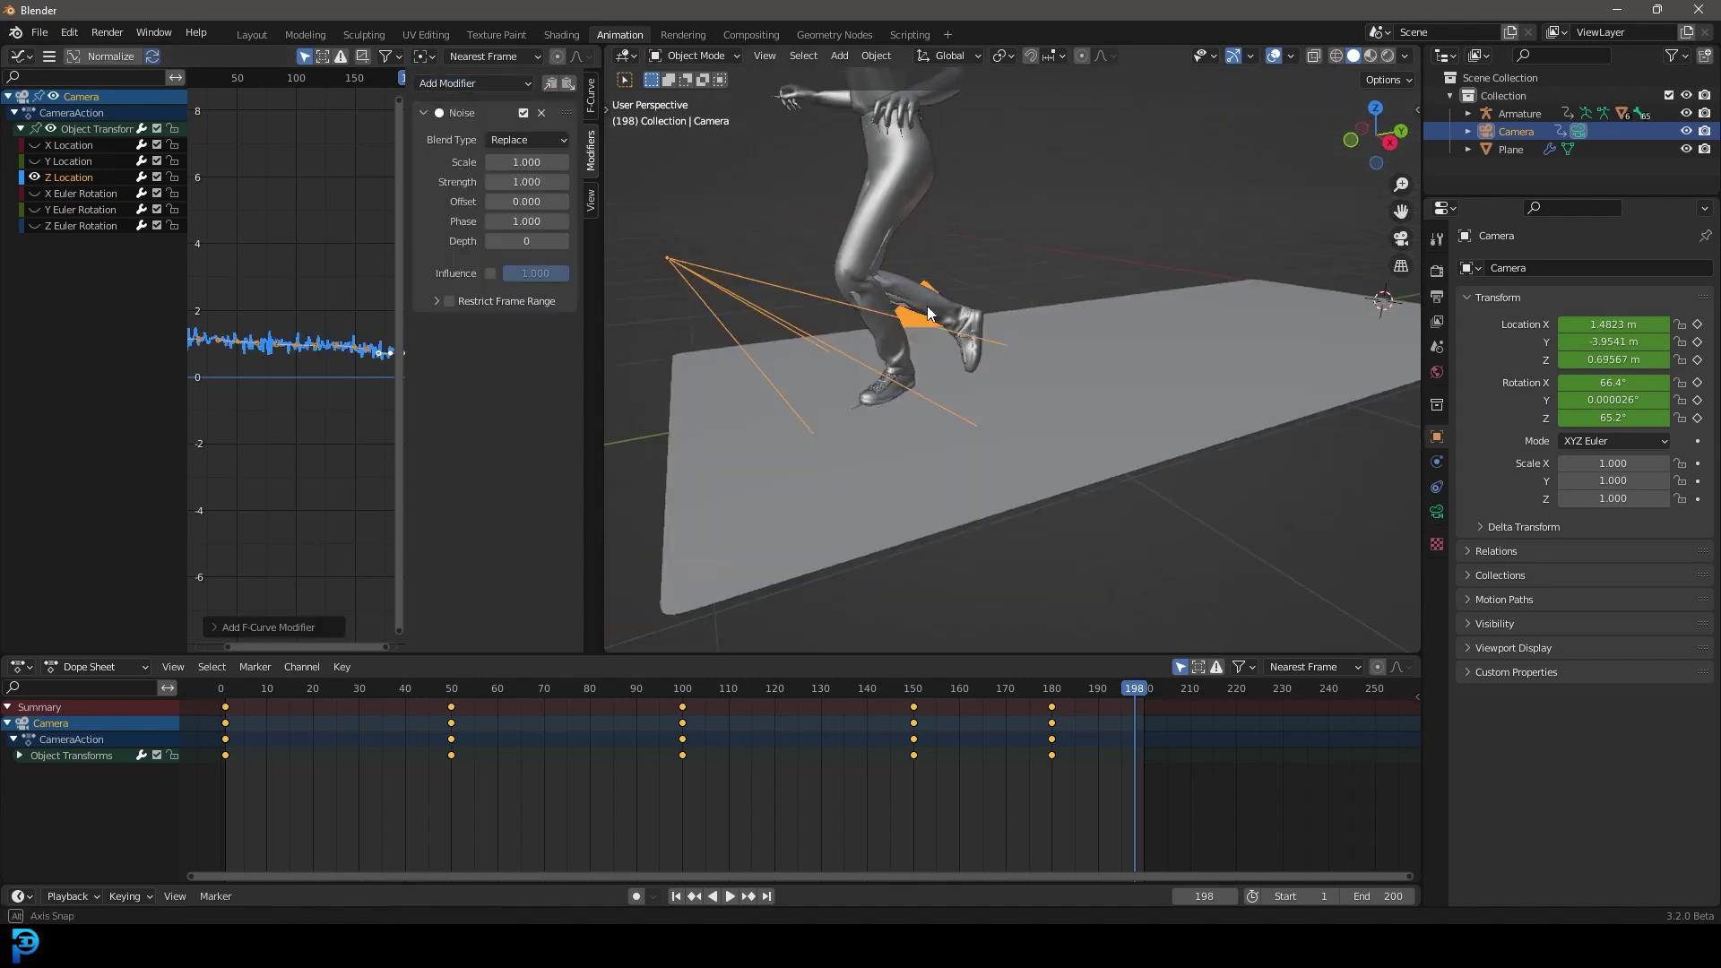
key(KP_0)
scroll(986, 300, up, 2)
key(space)
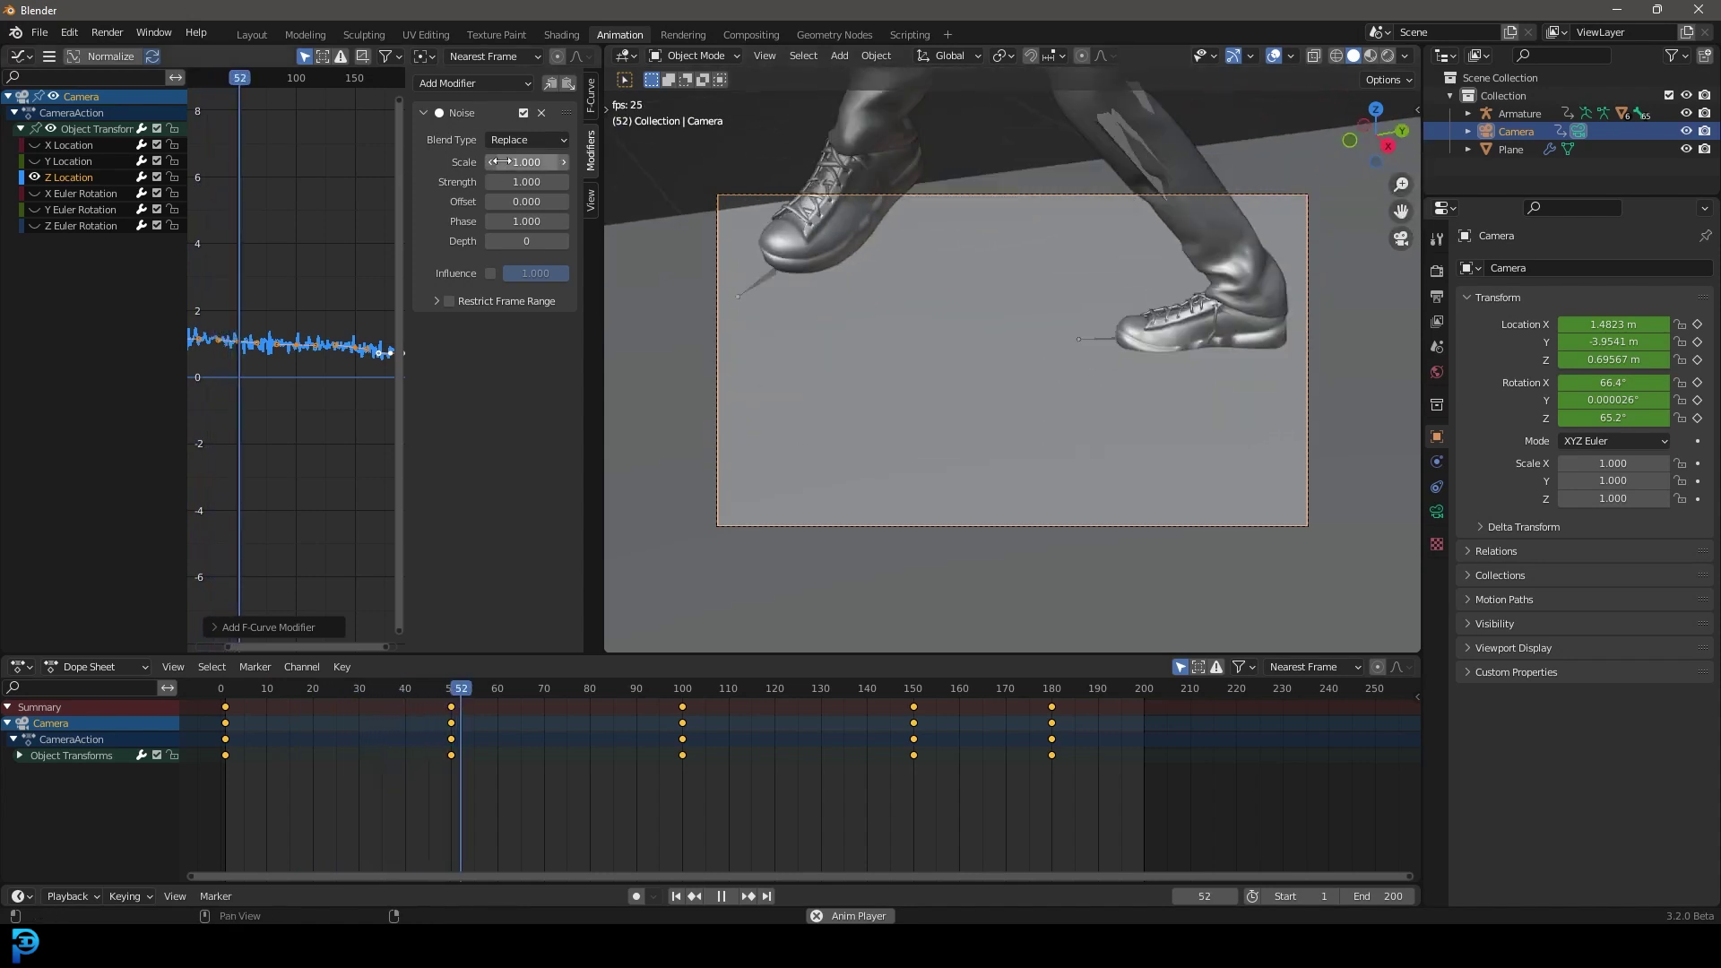
drag(499, 161, 591, 161)
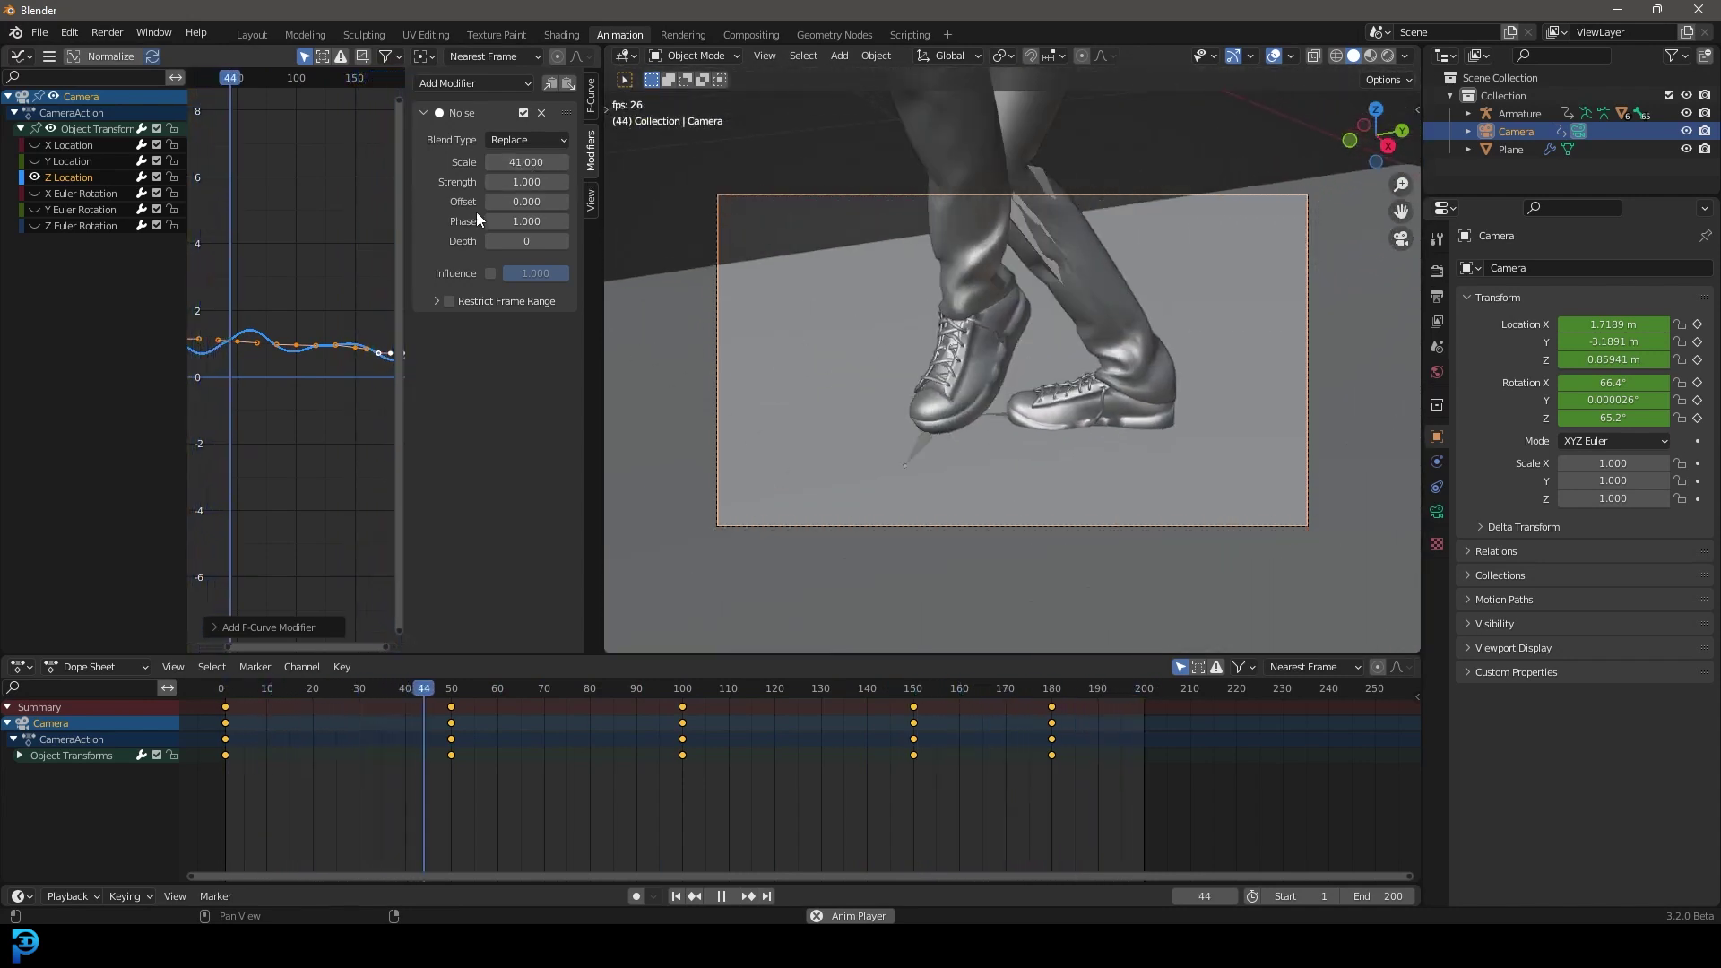
double_click(520, 184)
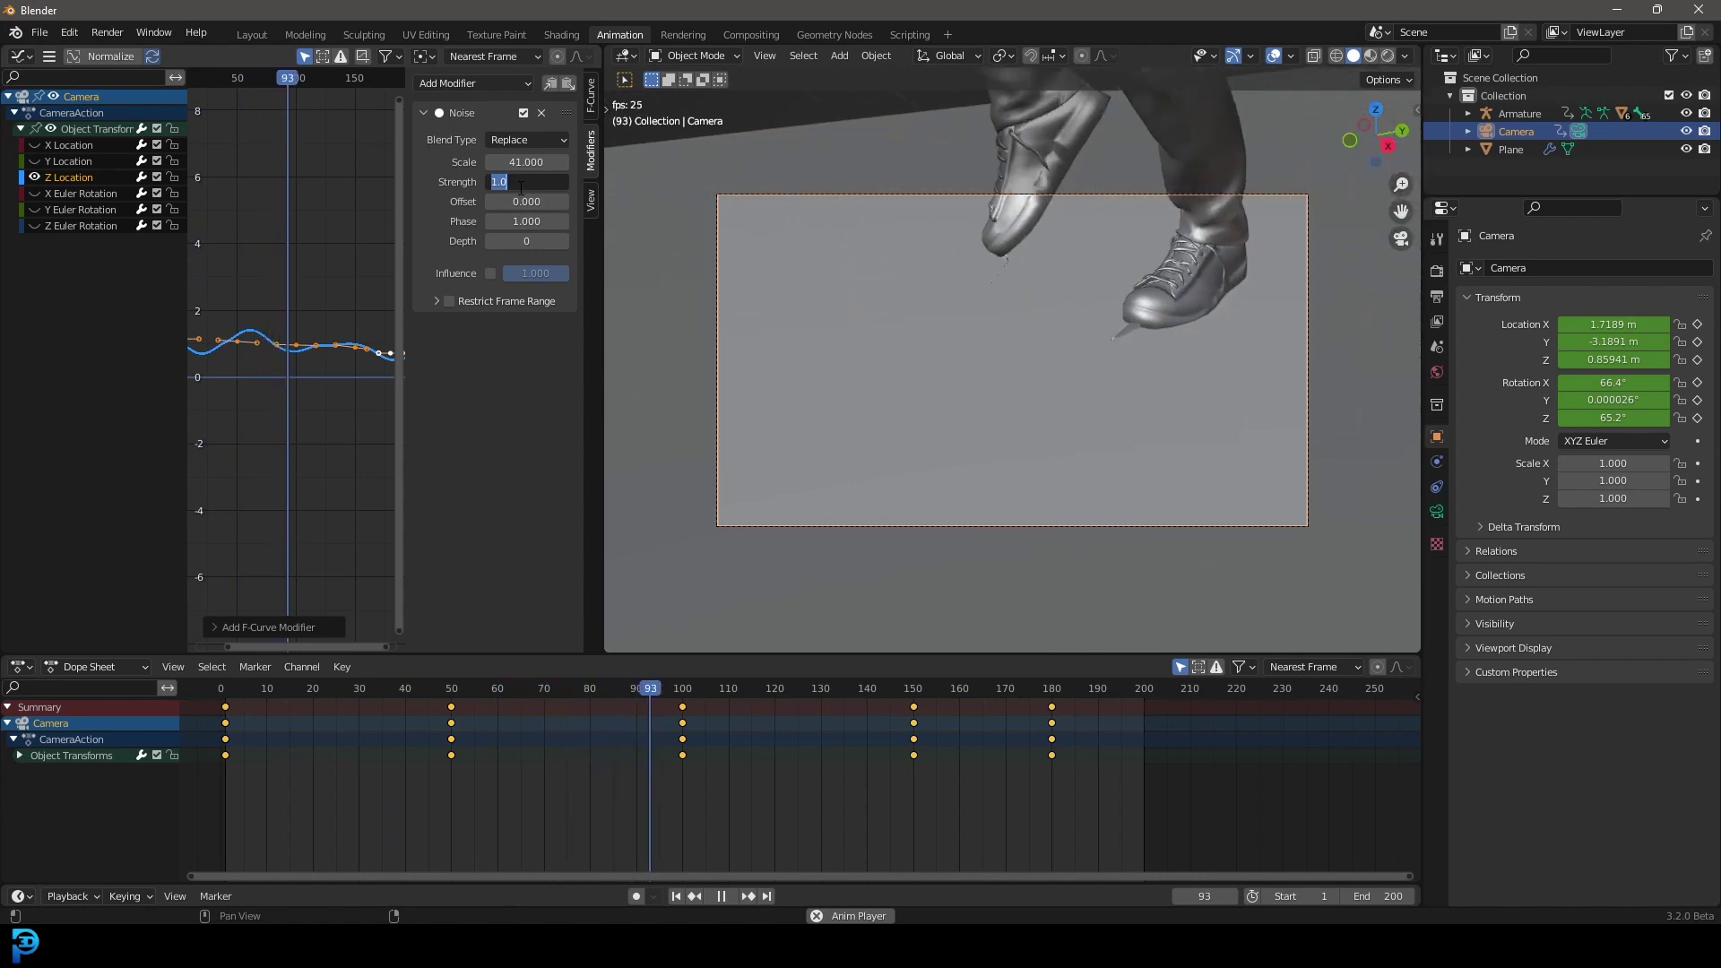
text(0.2)
key(Return)
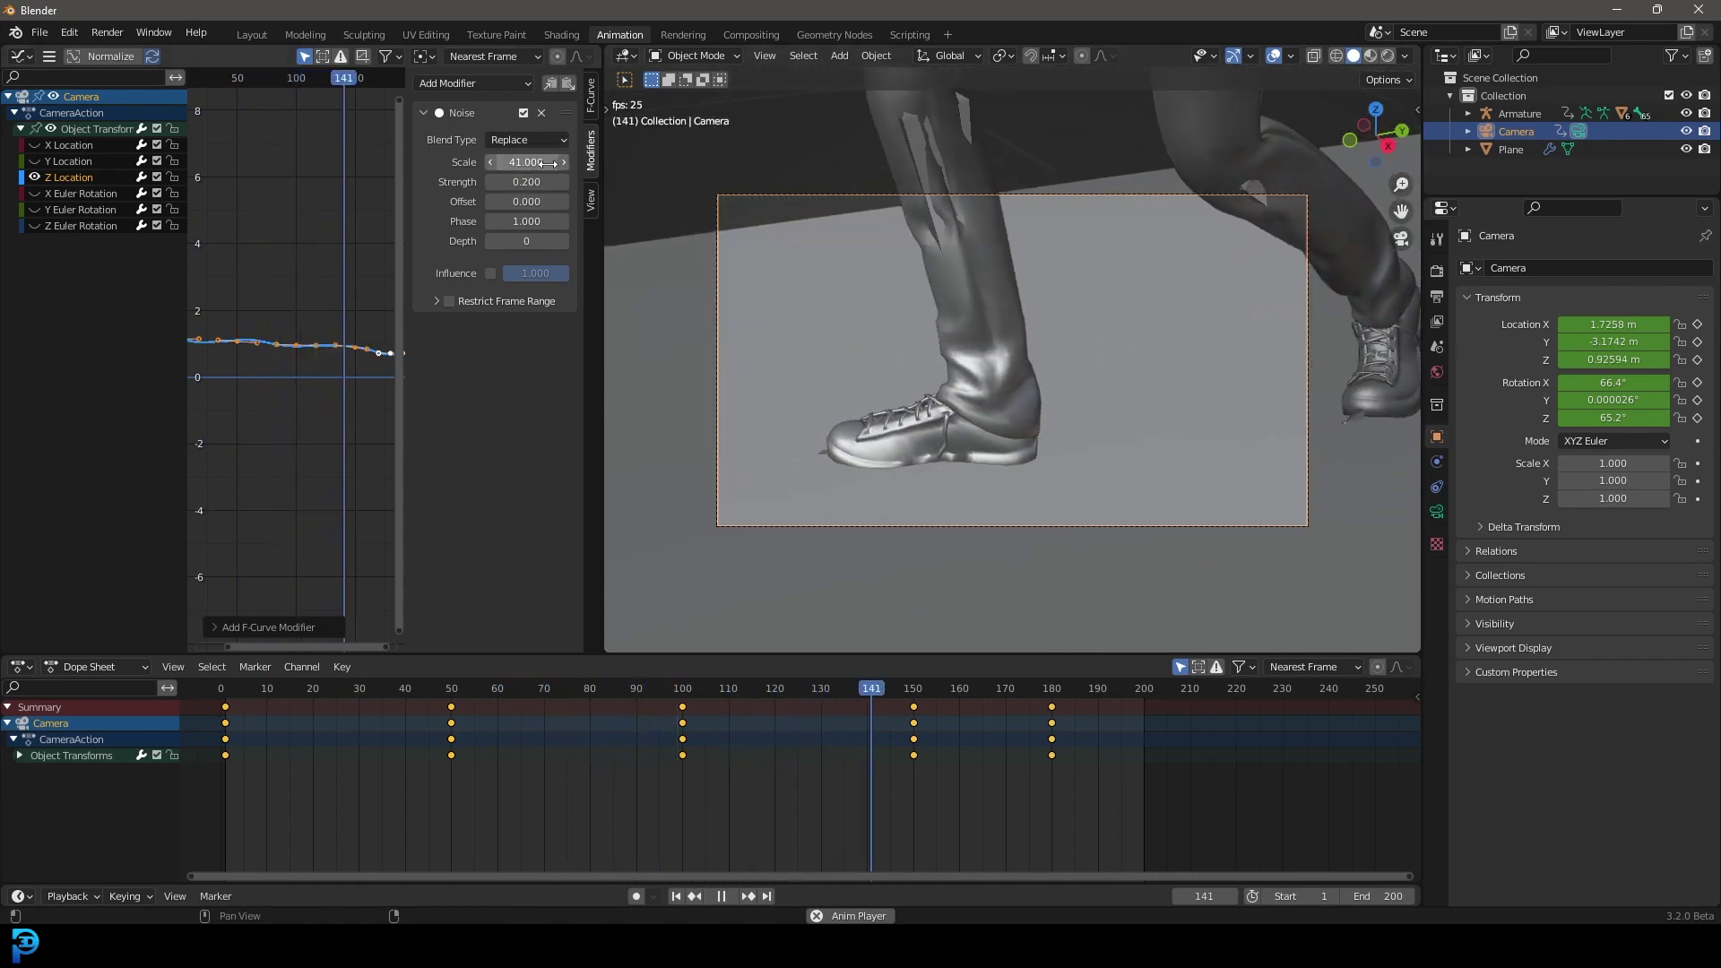
Fine-tune the Noise modifier's scale to 37.9 during playback and collapse its settings
drag(548, 162, 574, 162)
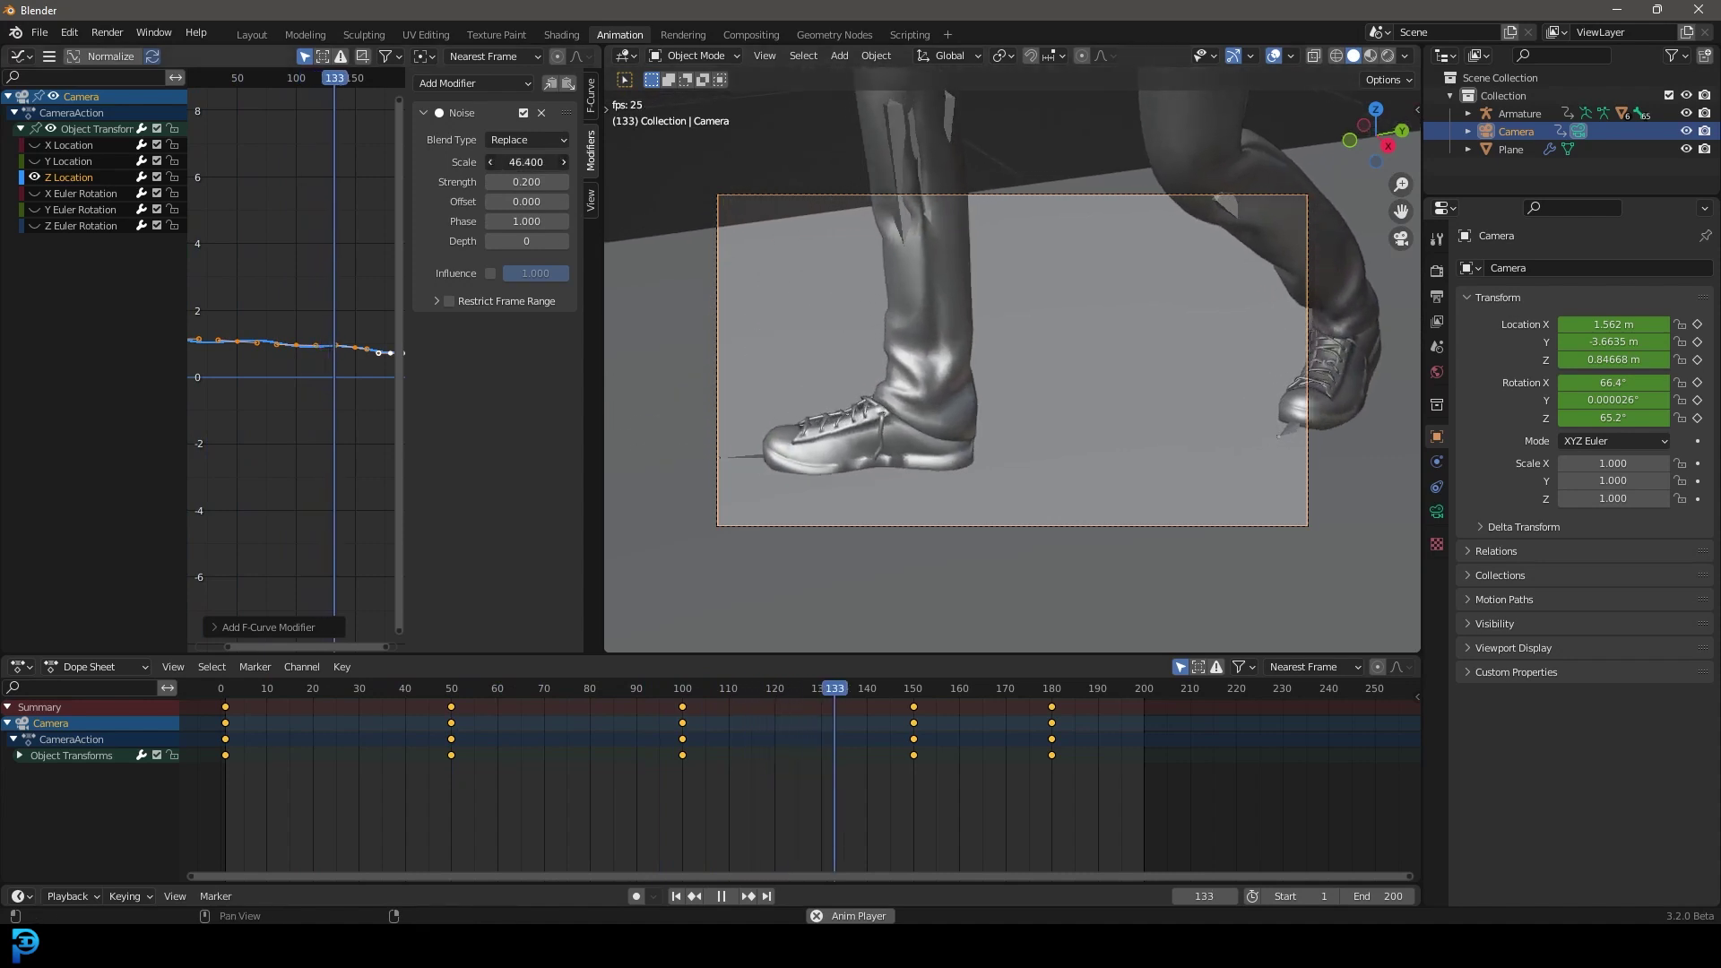
drag(526, 162, 488, 161)
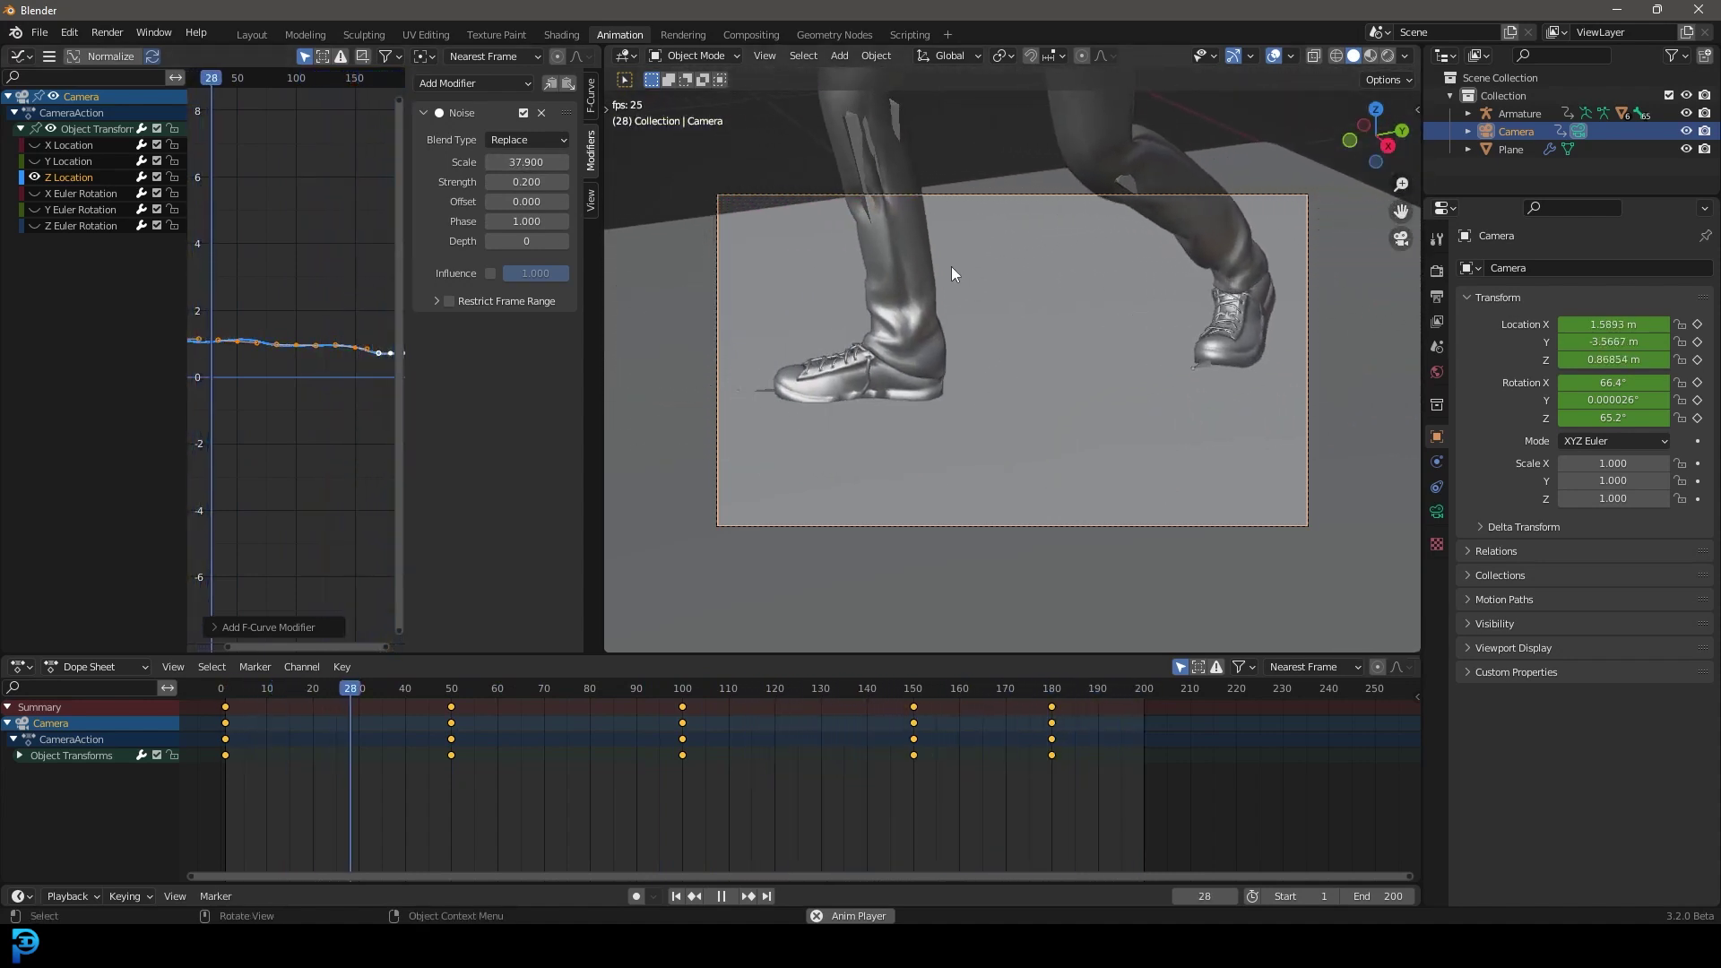
click(421, 112)
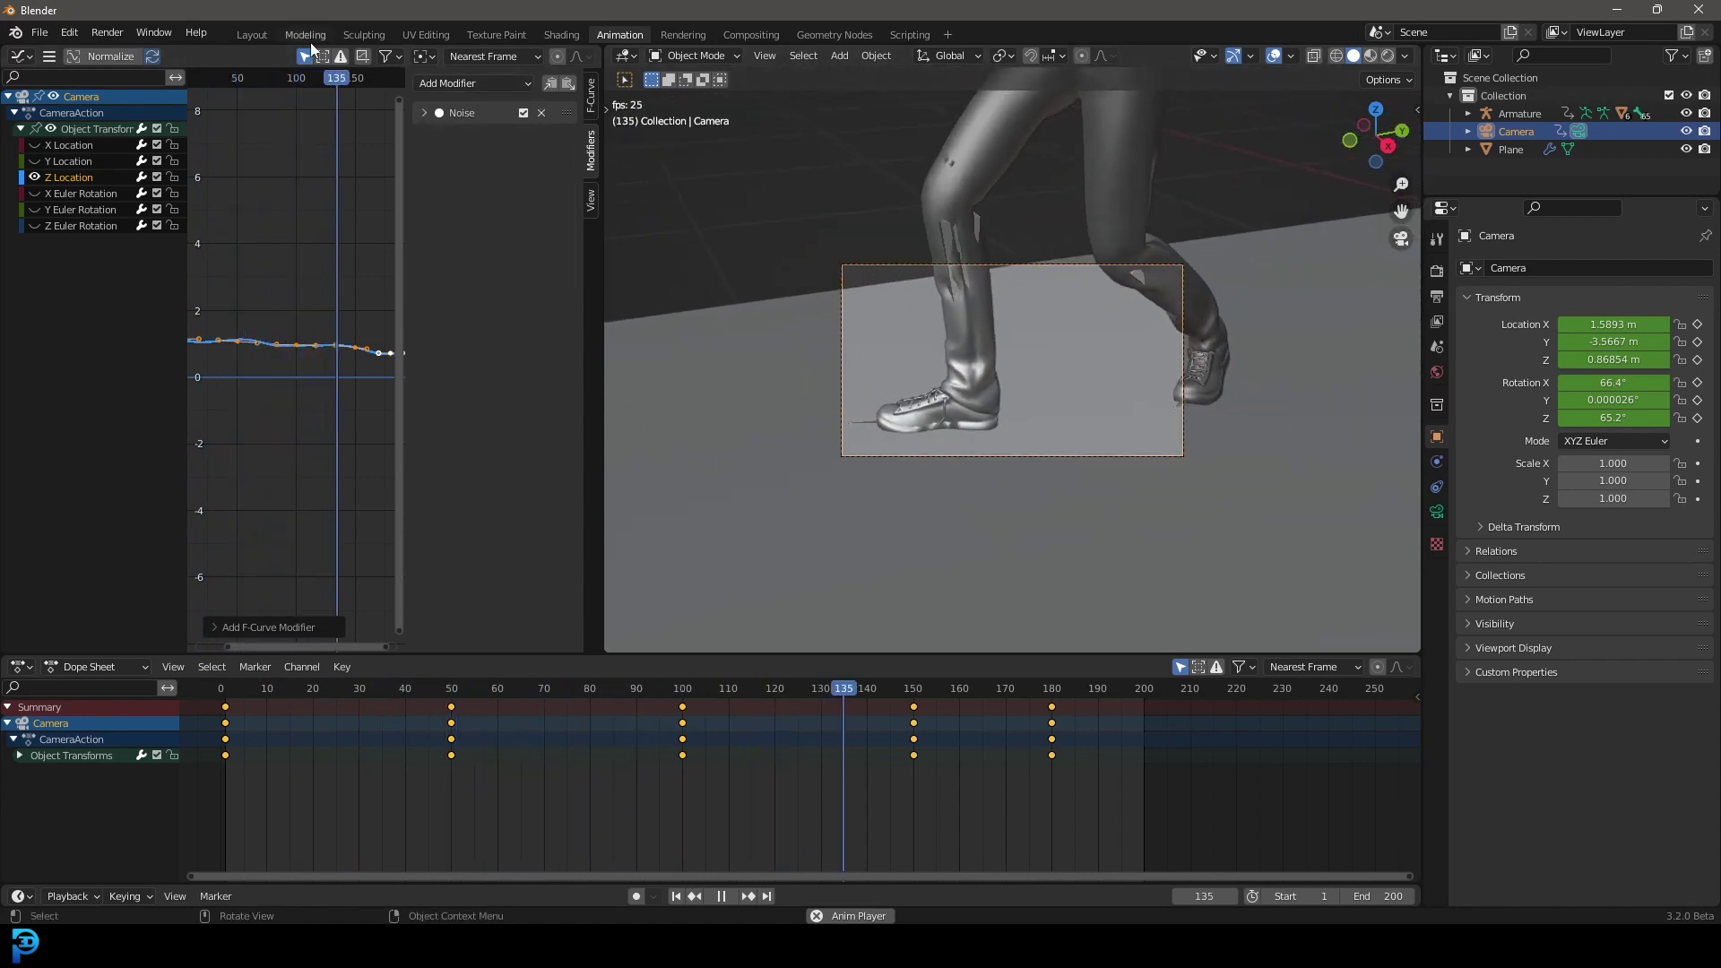
Return to the Layout workspace and stop the playback
click(252, 34)
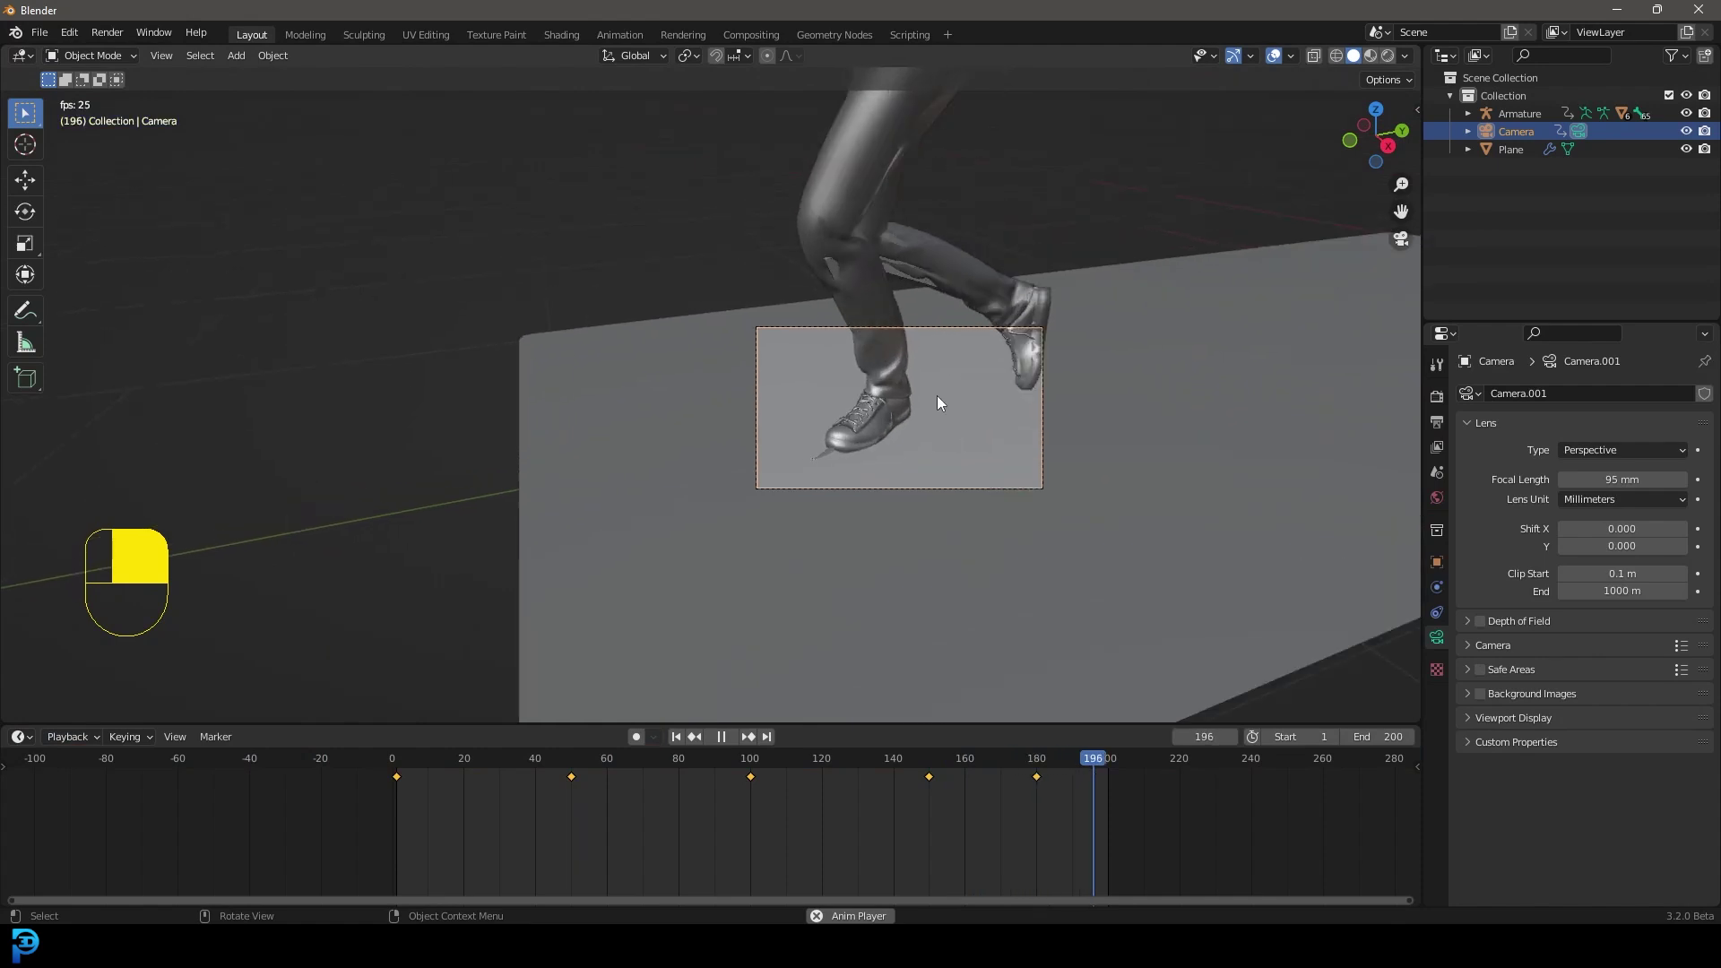
key(space)
scroll(1023, 247, up, 4)
shift+middle_drag(1023, 248, 924, 350)
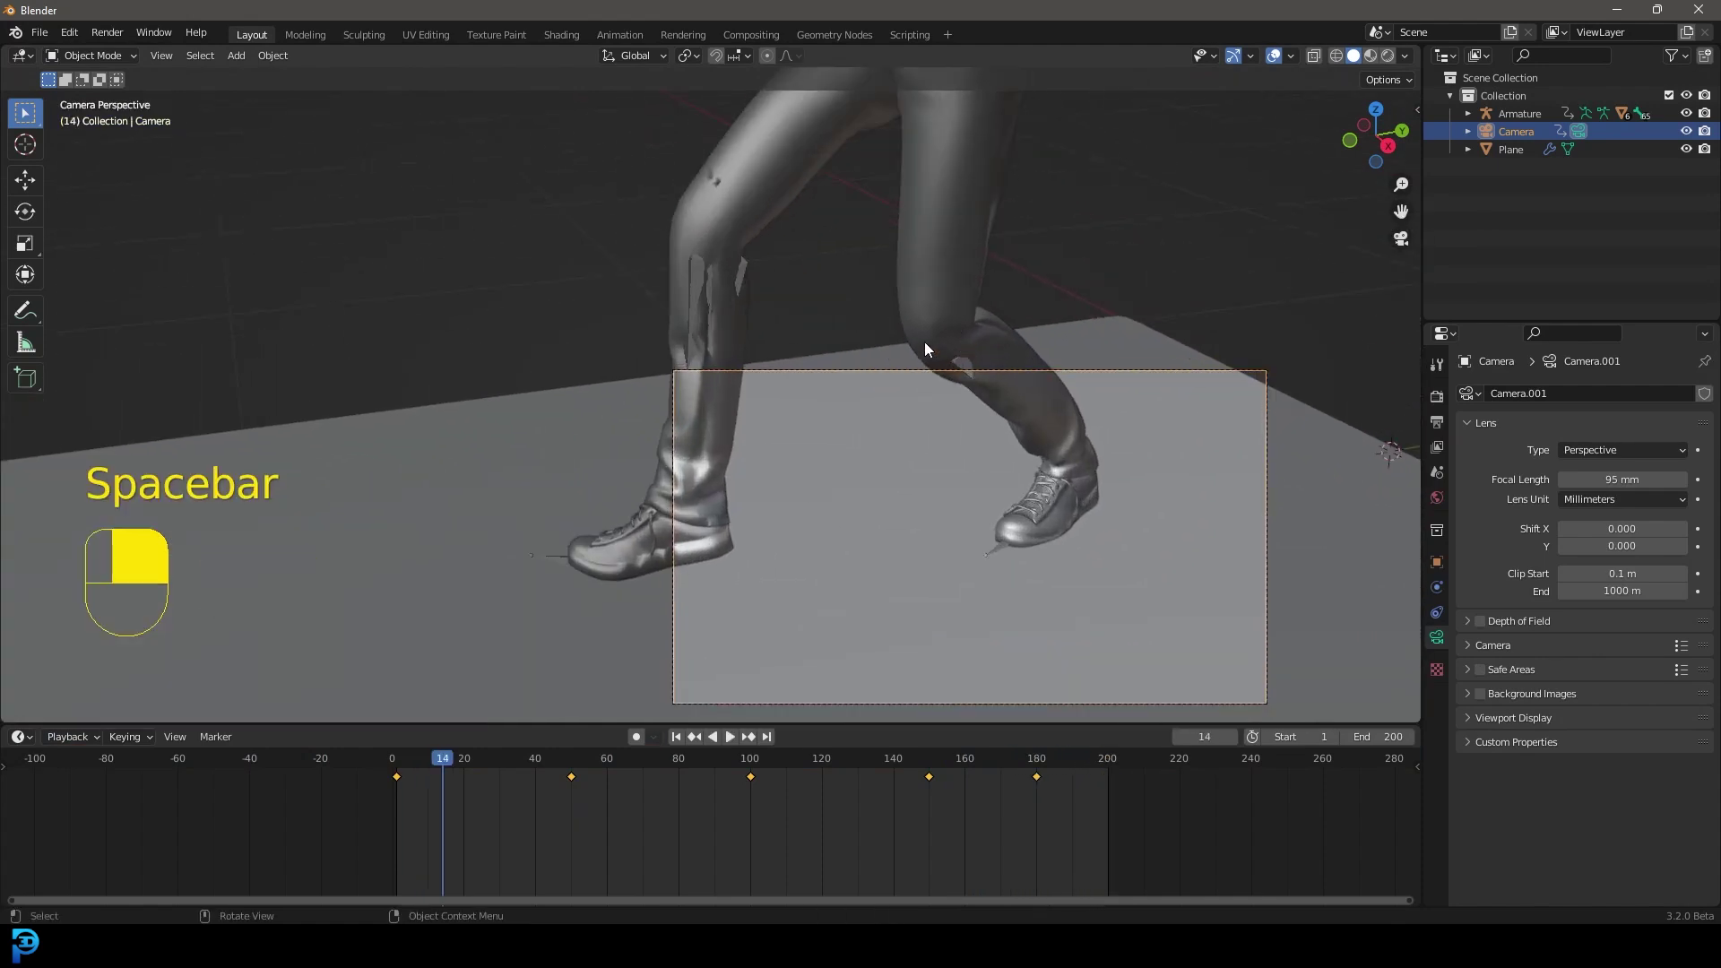
Examine the character's trousers, the ground plane and the feet from the camera and from another angle
click(968, 264)
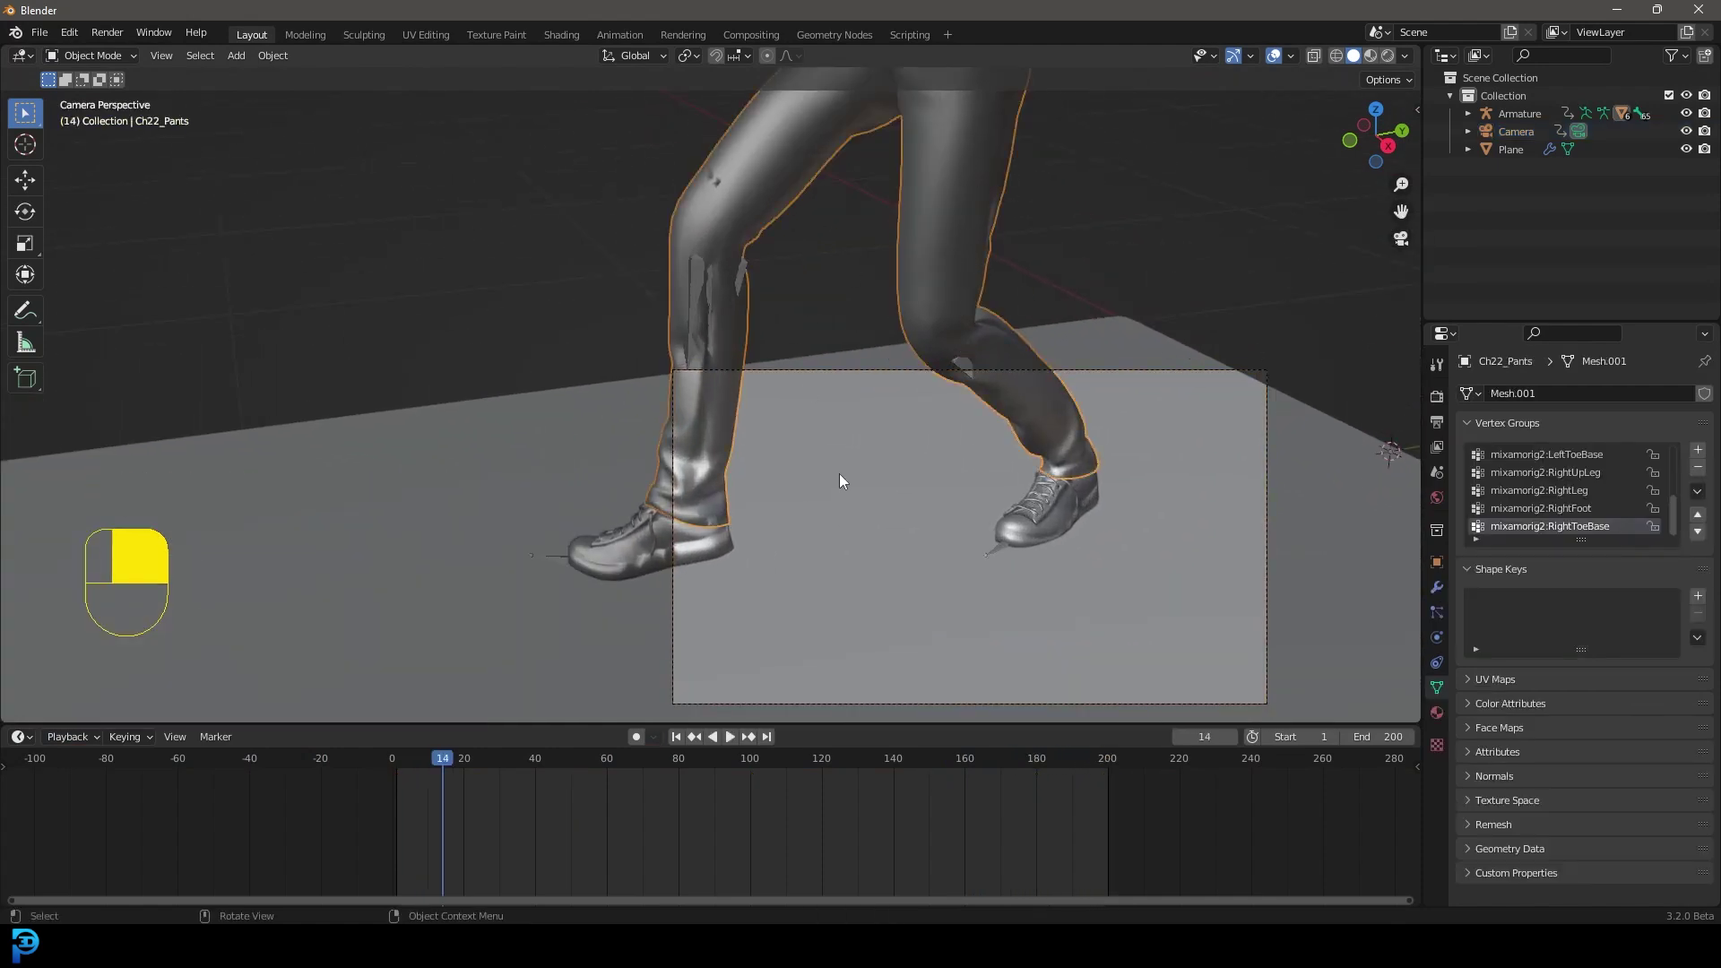
click(1086, 533)
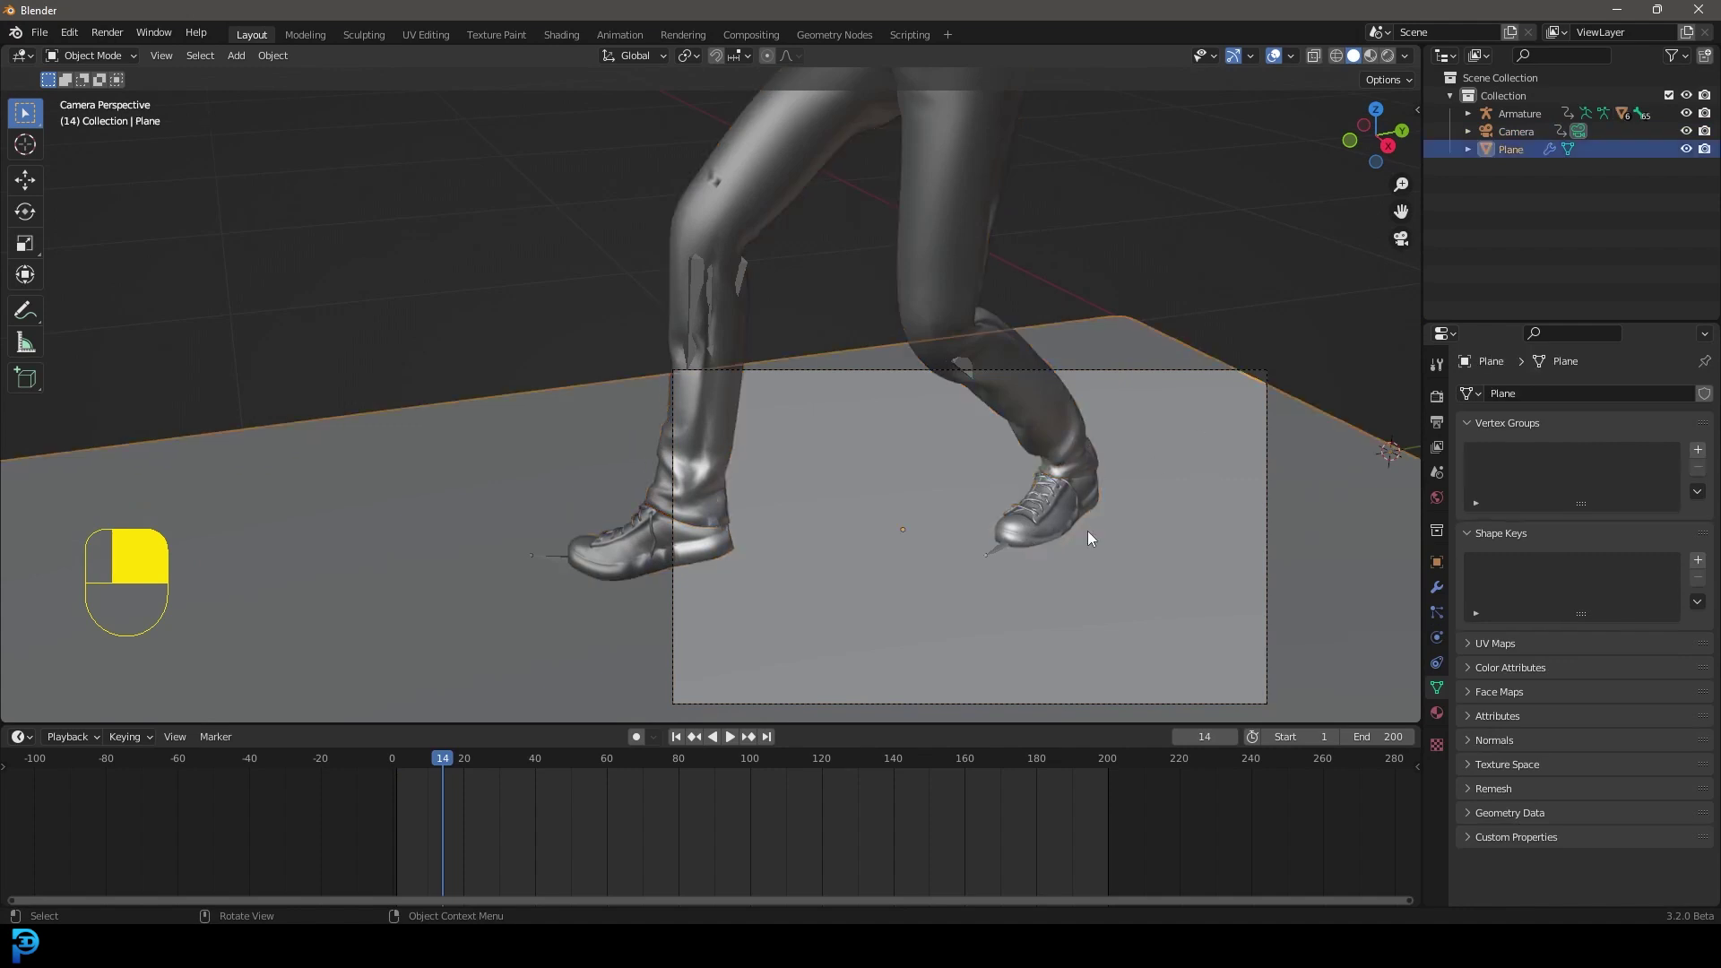
scroll(835, 470, down, 2)
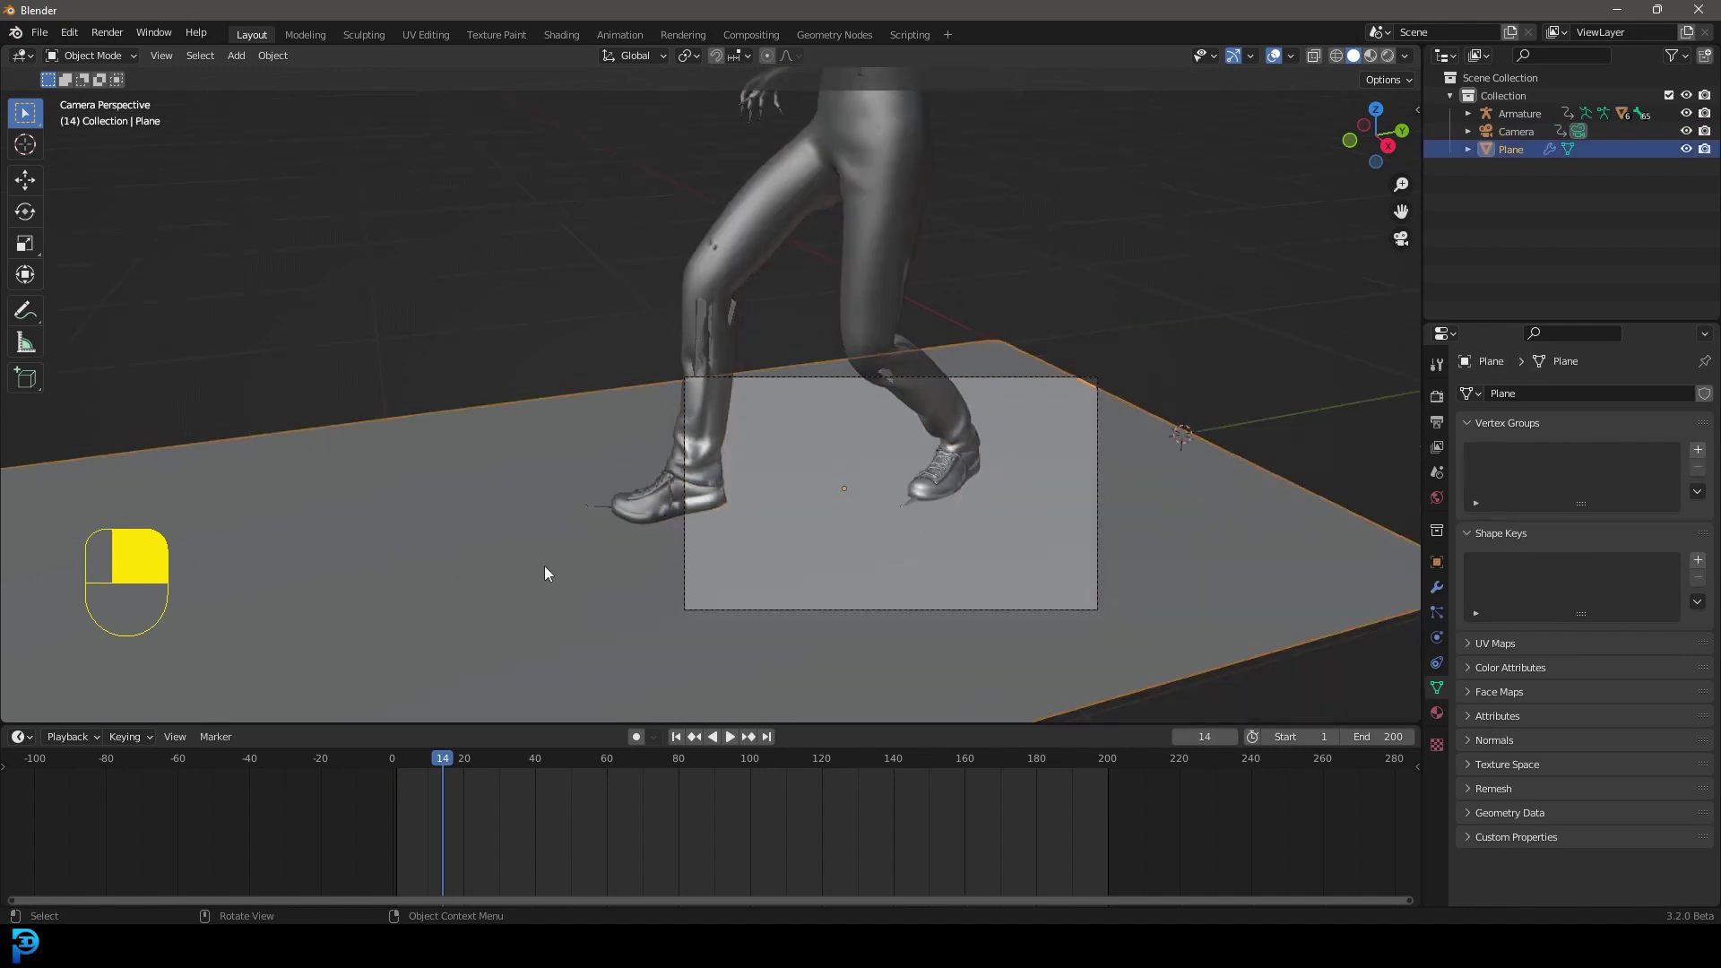
shift+middle_drag(545, 574, 657, 511)
scroll(734, 526, up, 3)
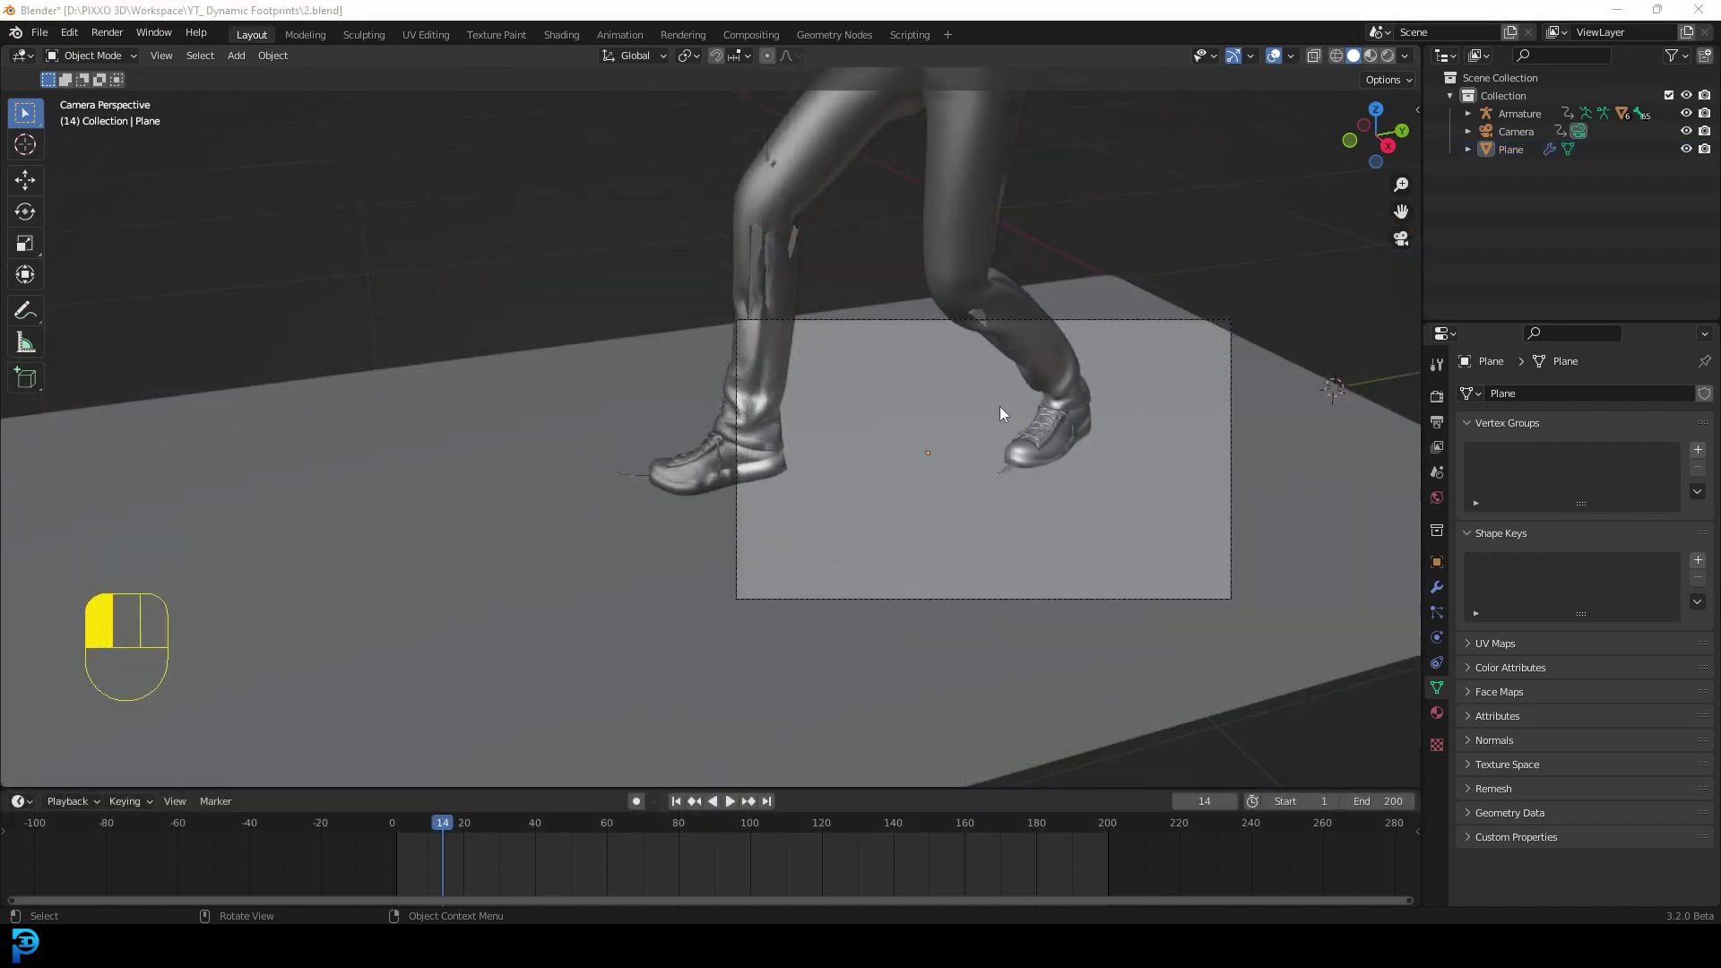
scroll(998, 406, down, 2)
middle_drag(1018, 459, 753, 507)
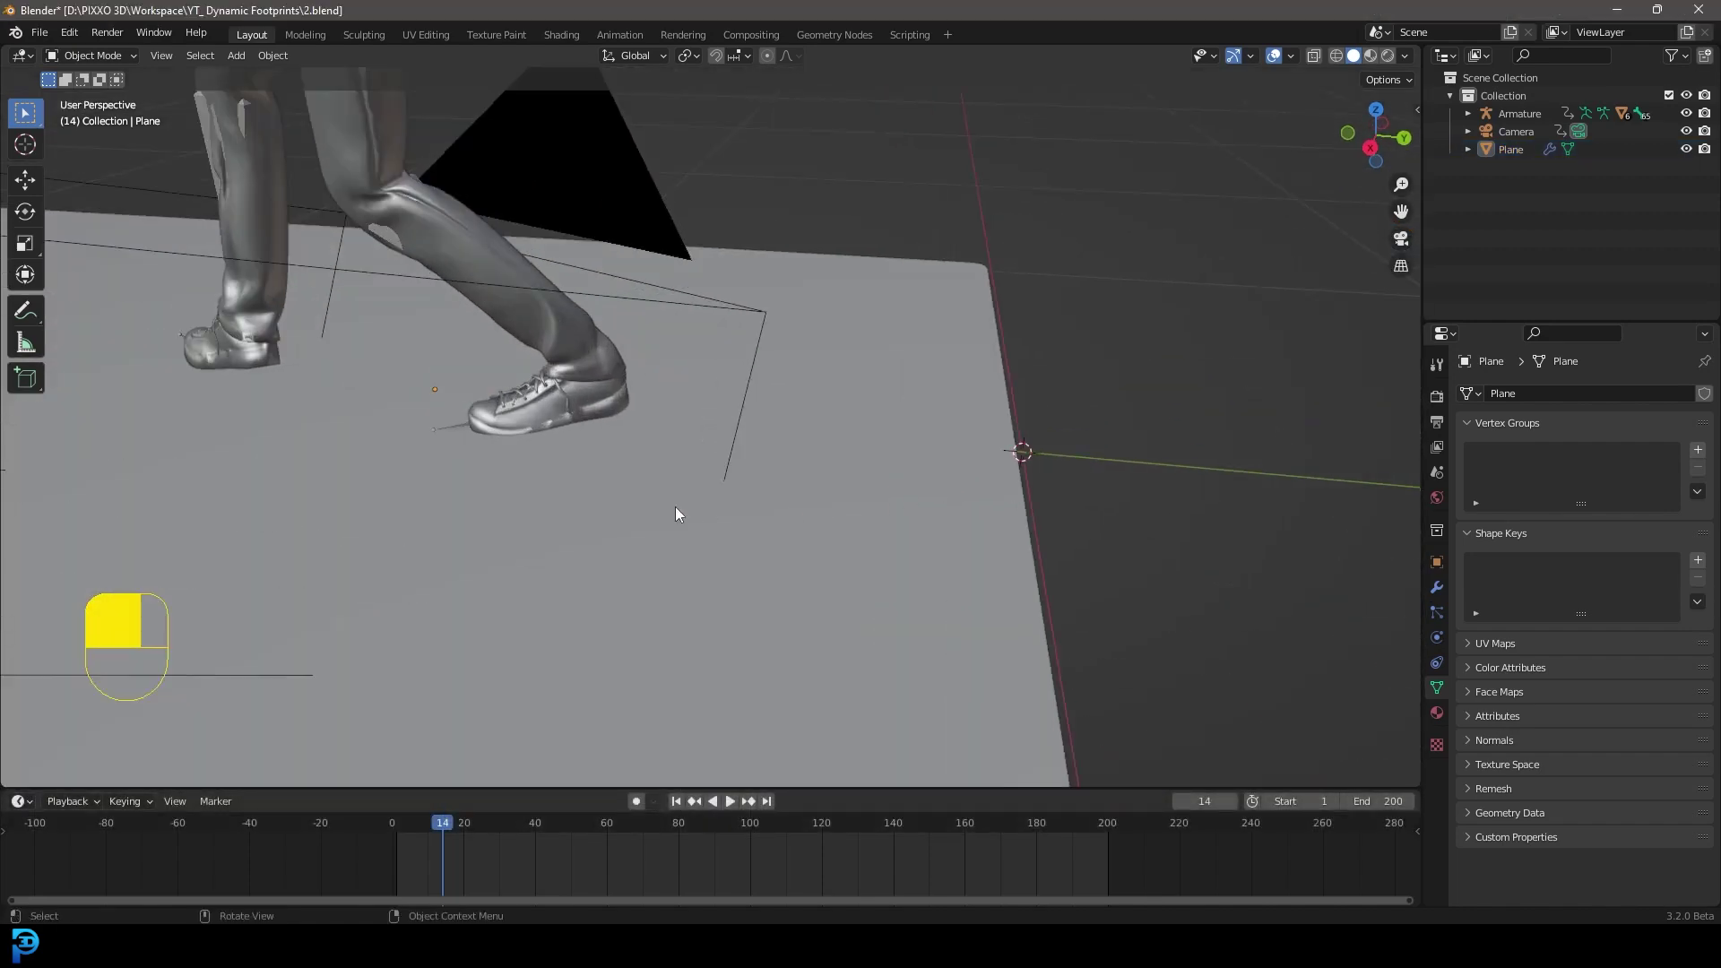
key(KP_0)
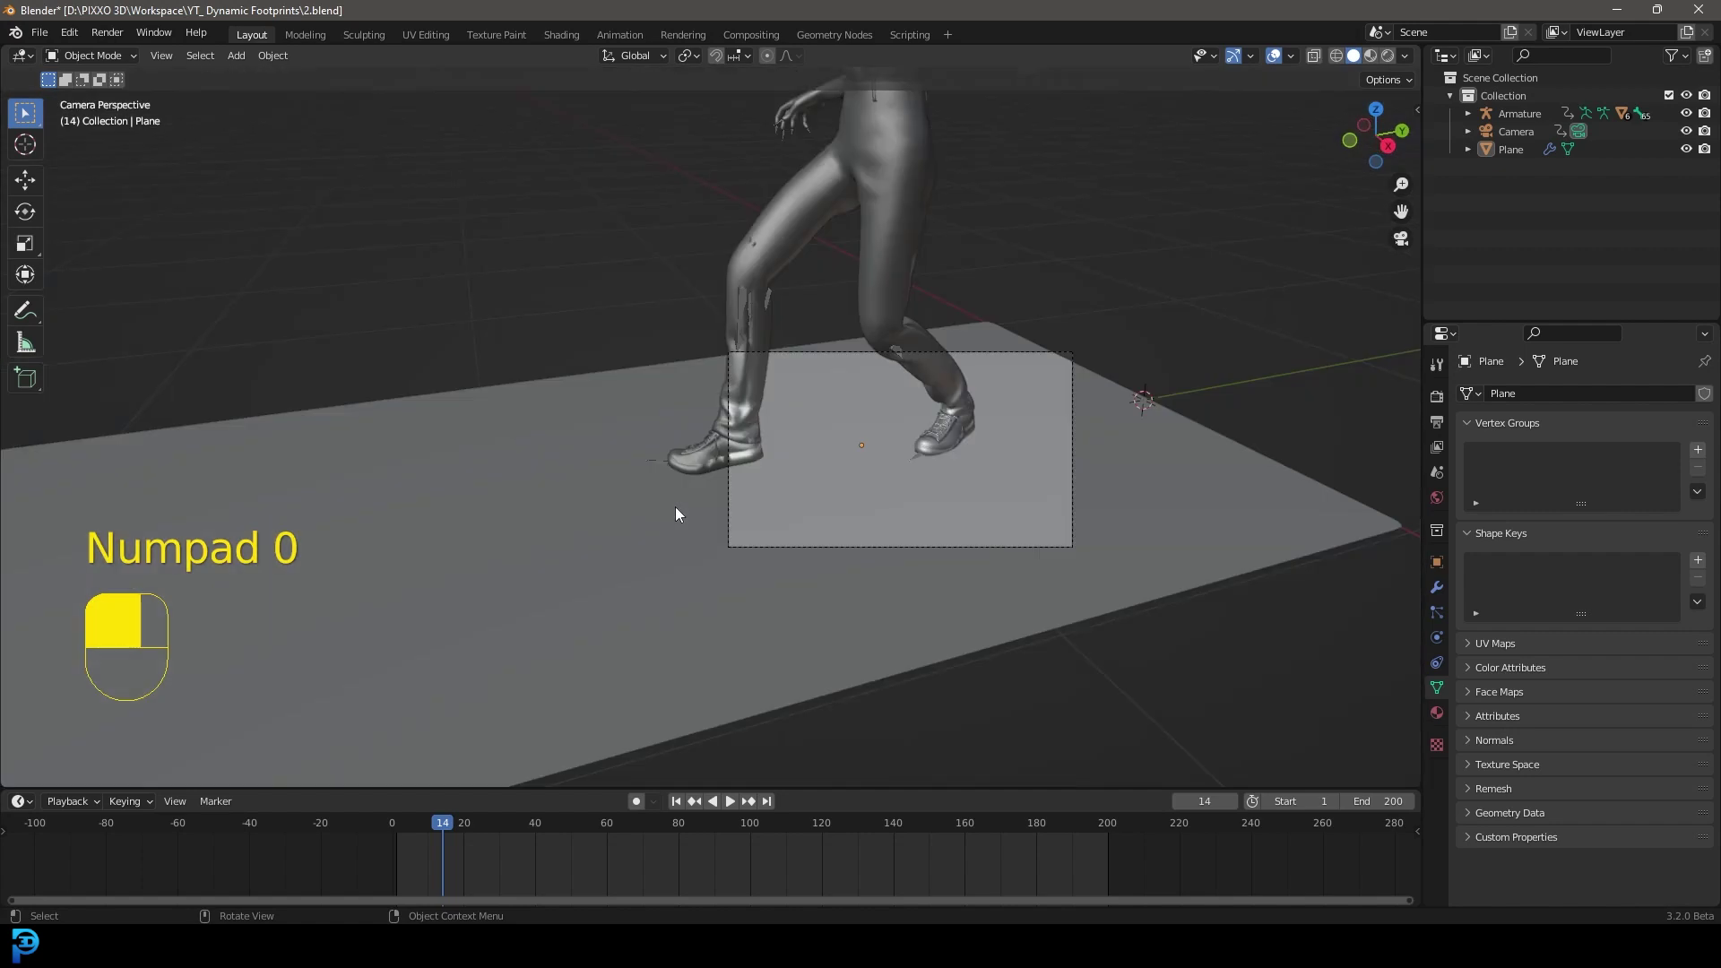
scroll(996, 470, up, 4)
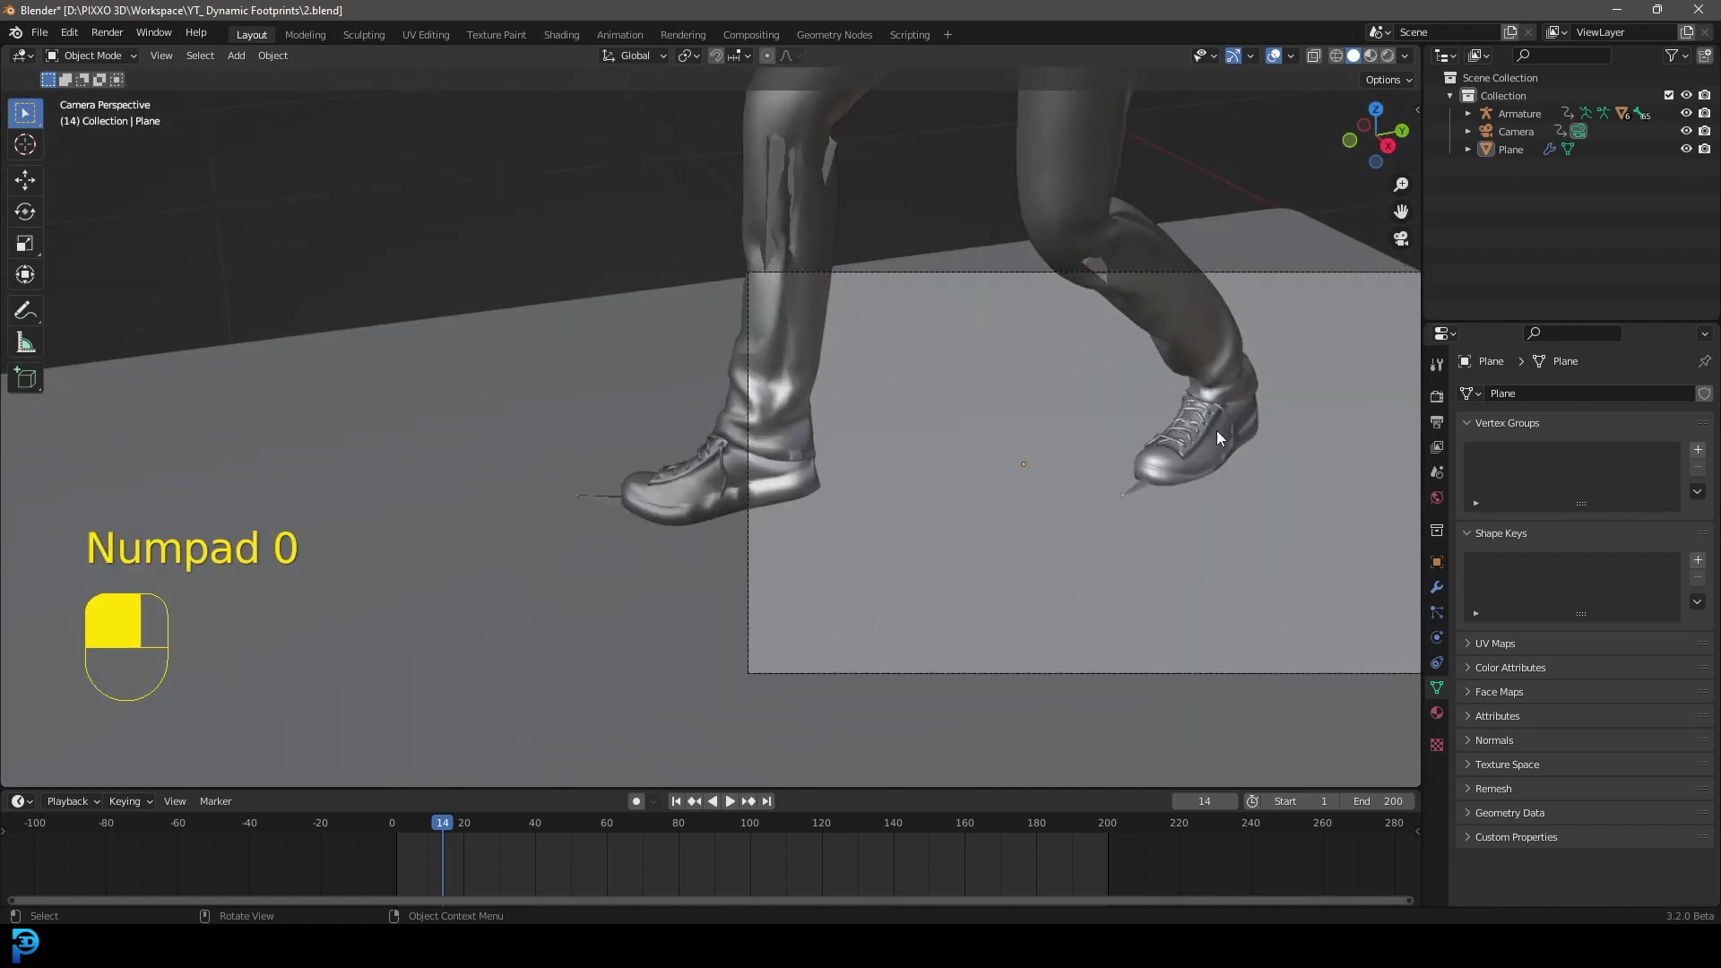
Inspect the trousers and sneakers as separate meshes up close, then select the sneakers
click(1217, 437)
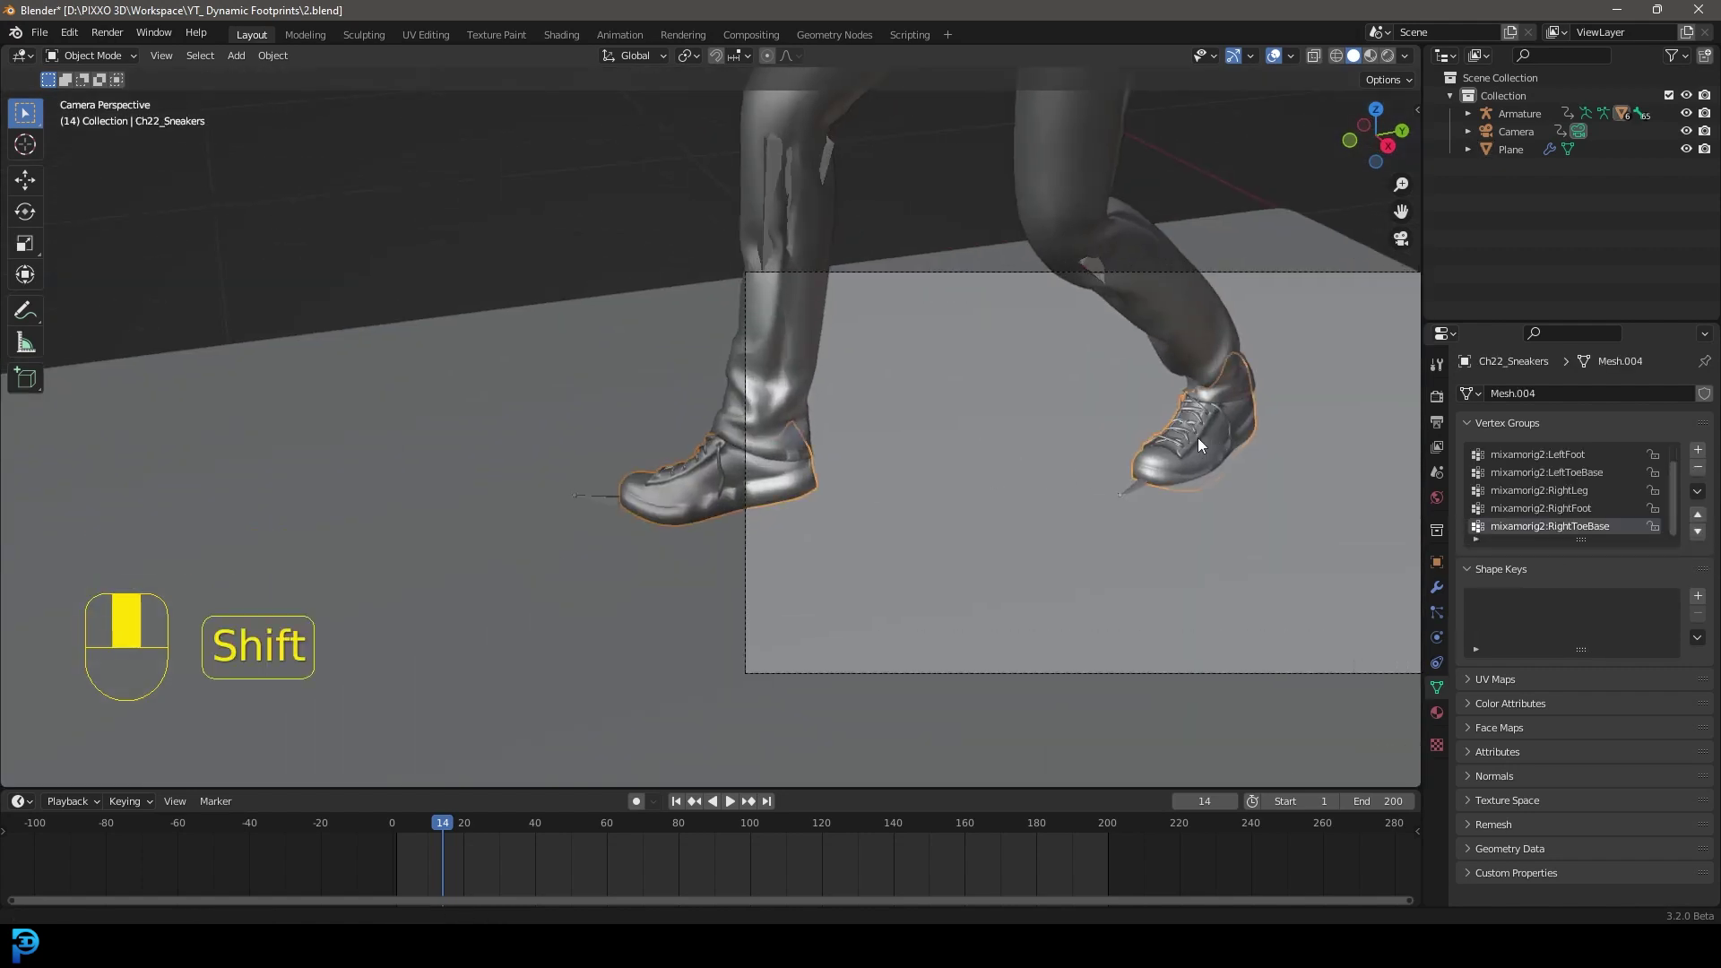
scroll(1076, 395, up, 2)
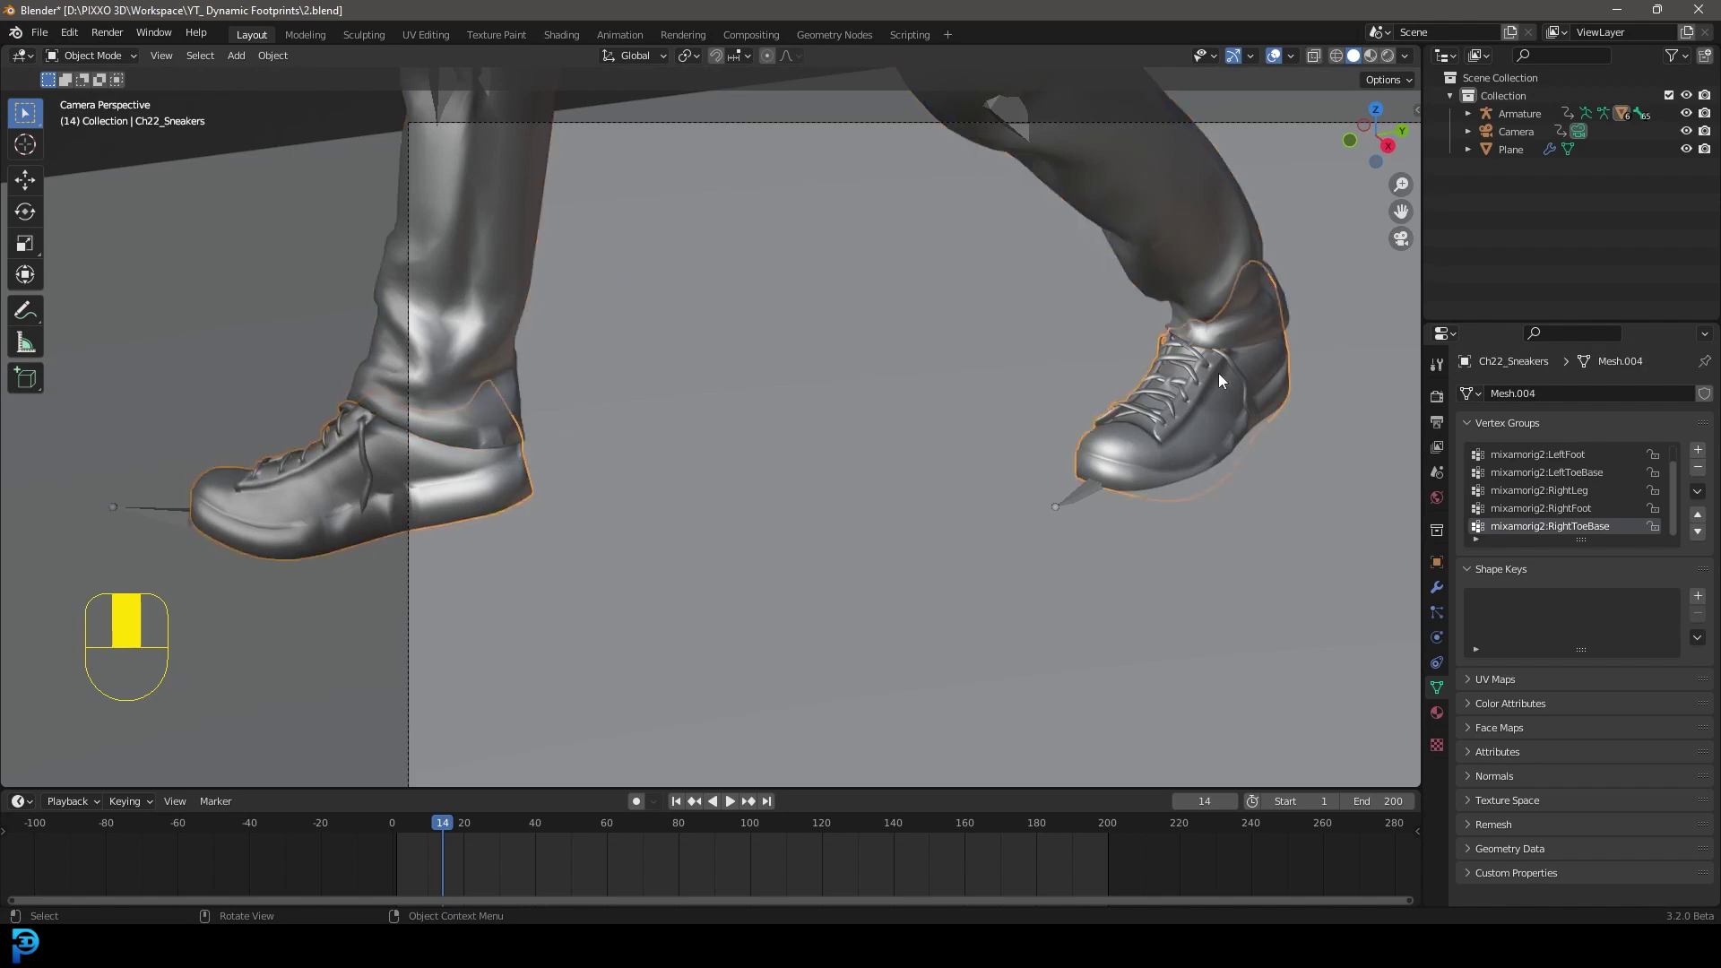
scroll(1217, 374, down, 4)
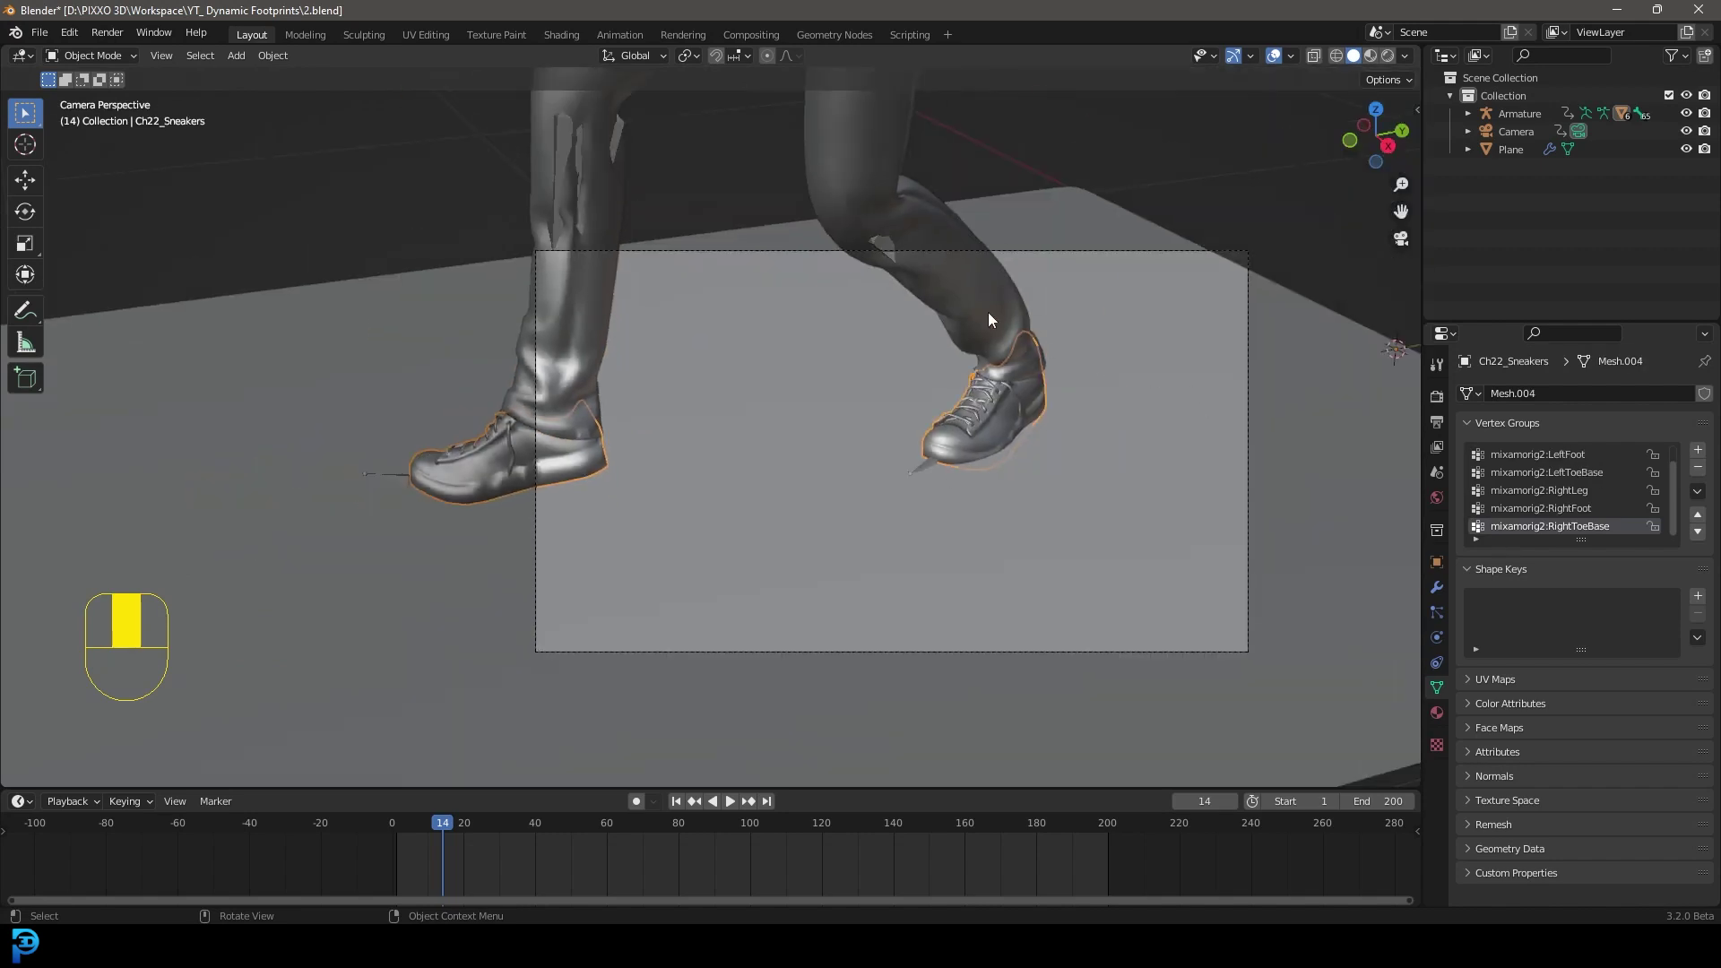
click(1004, 329)
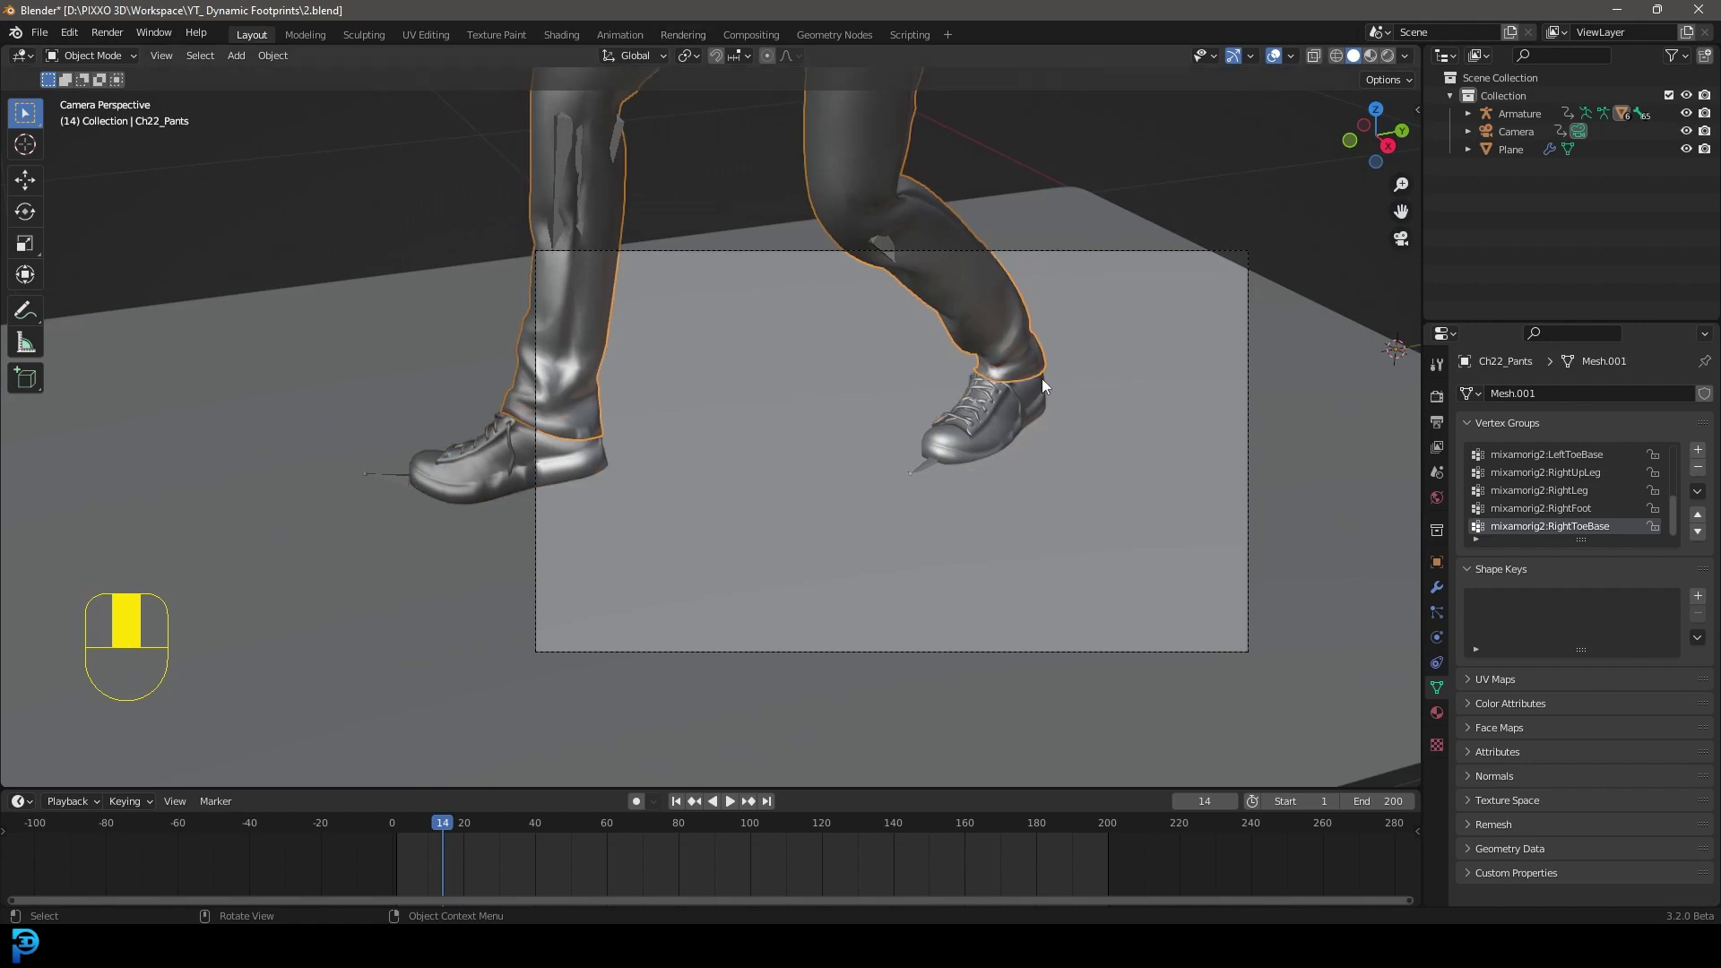
scroll(1041, 378, up, 3)
click(1195, 432)
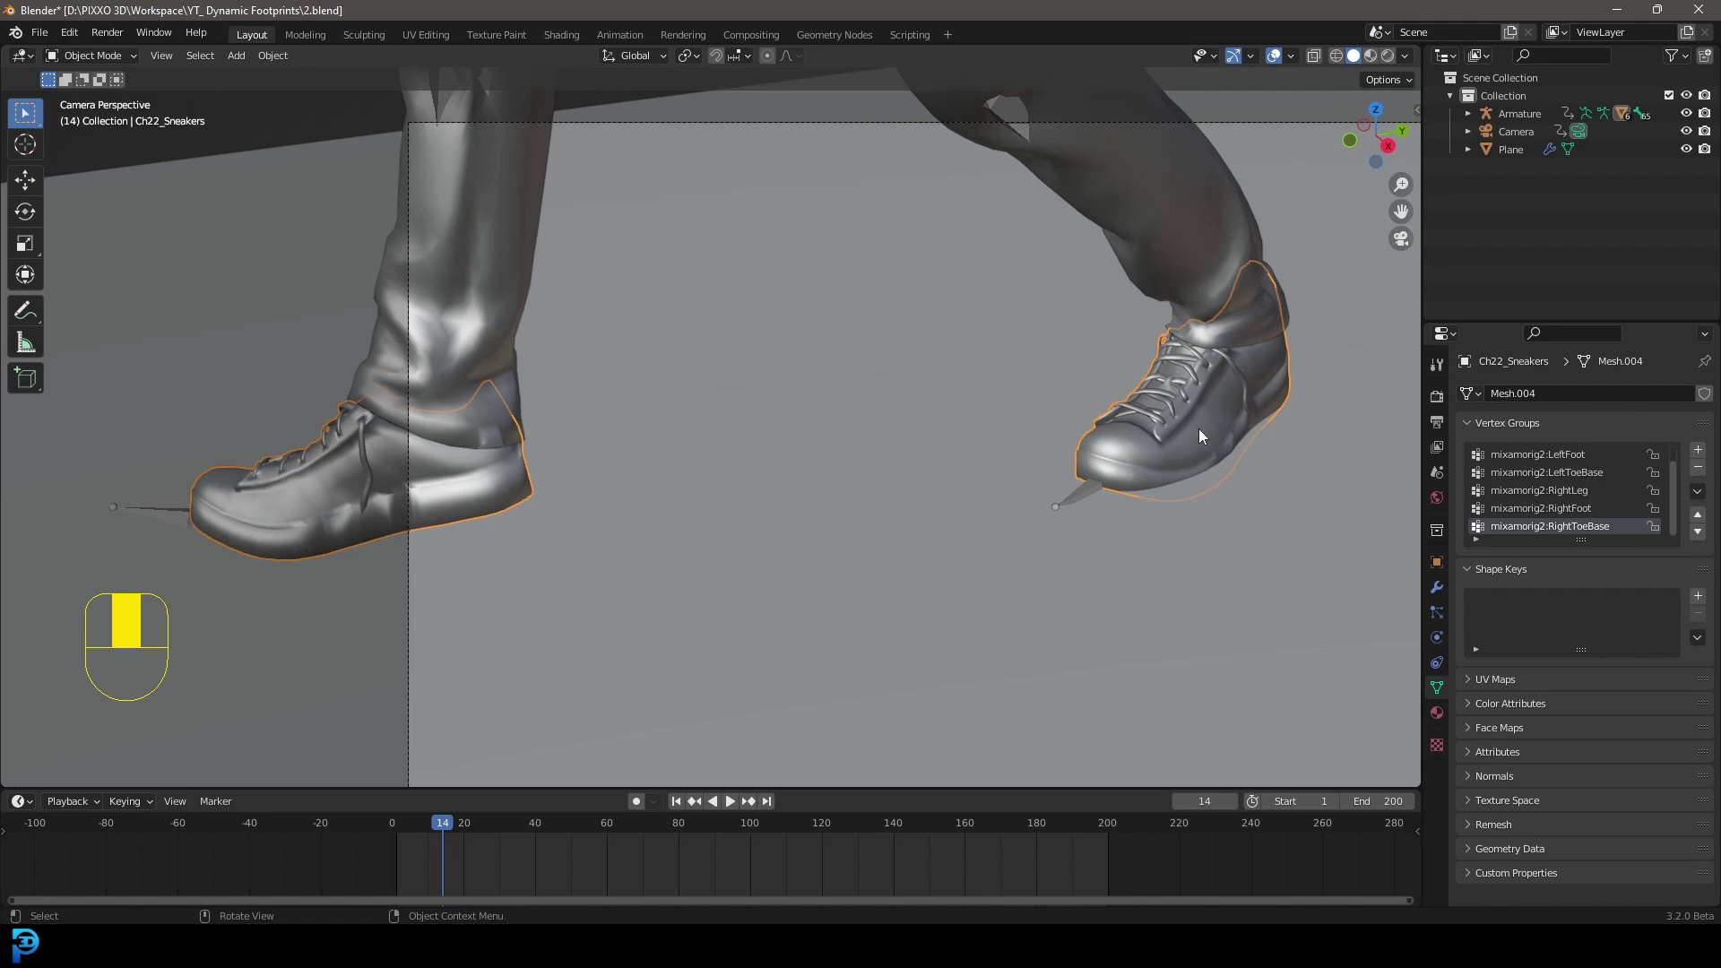
scroll(1182, 401, down, 5)
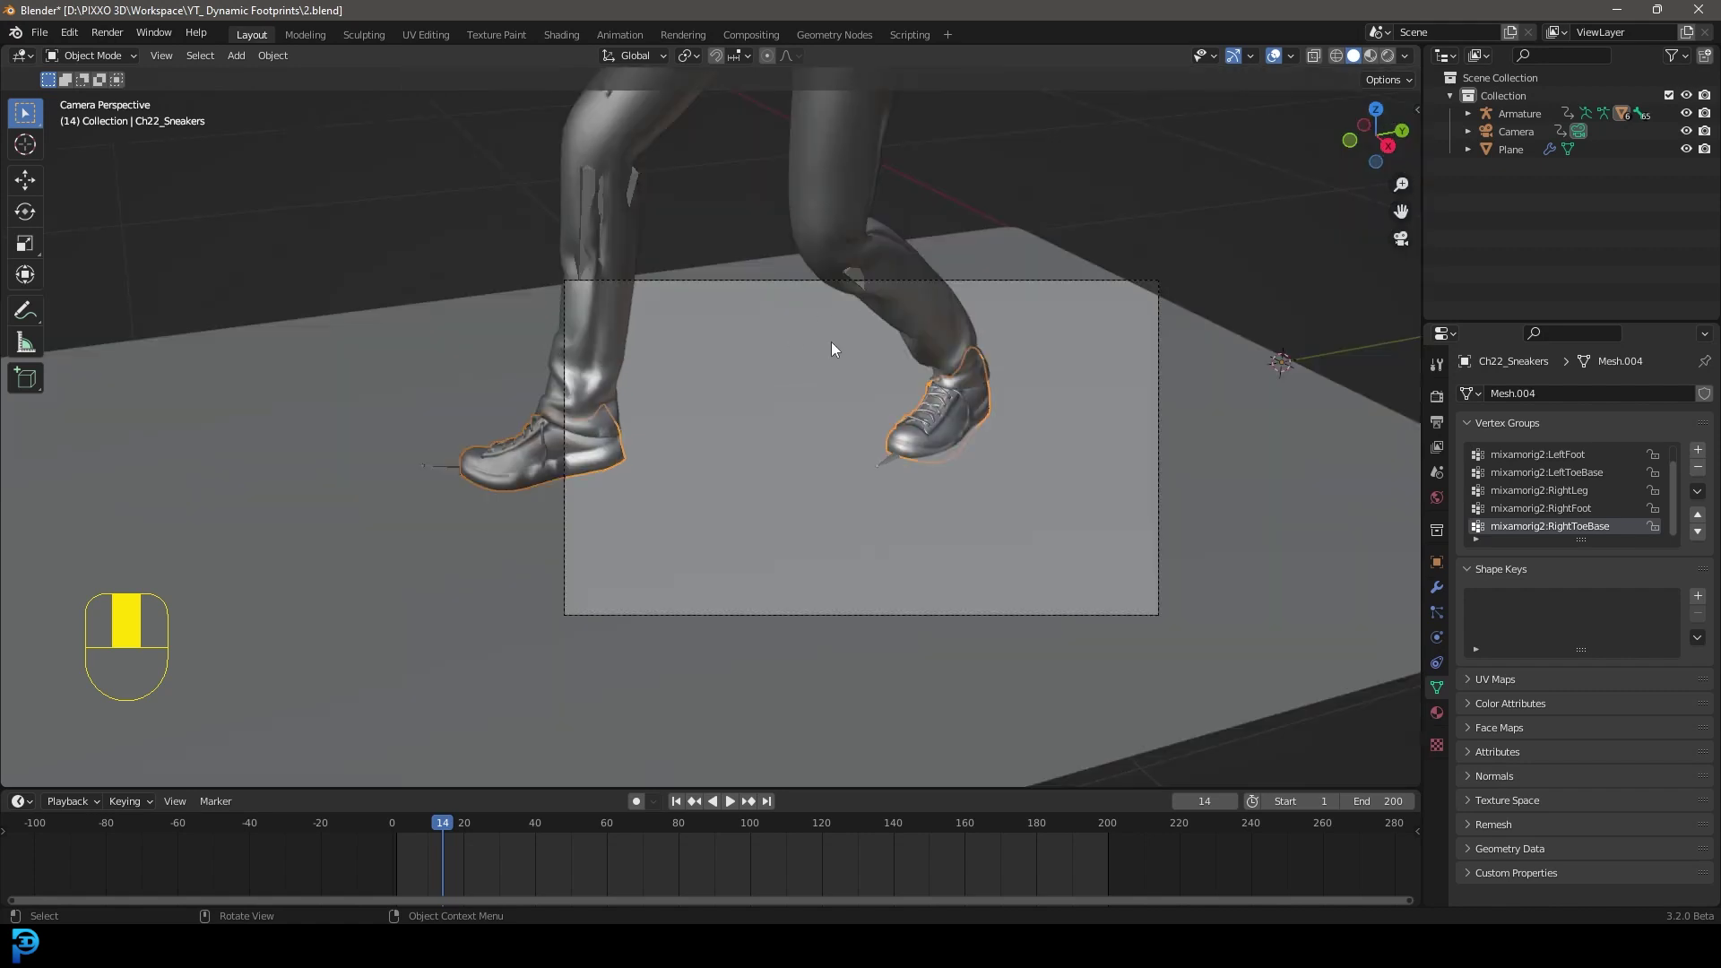
scroll(911, 359, up, 4)
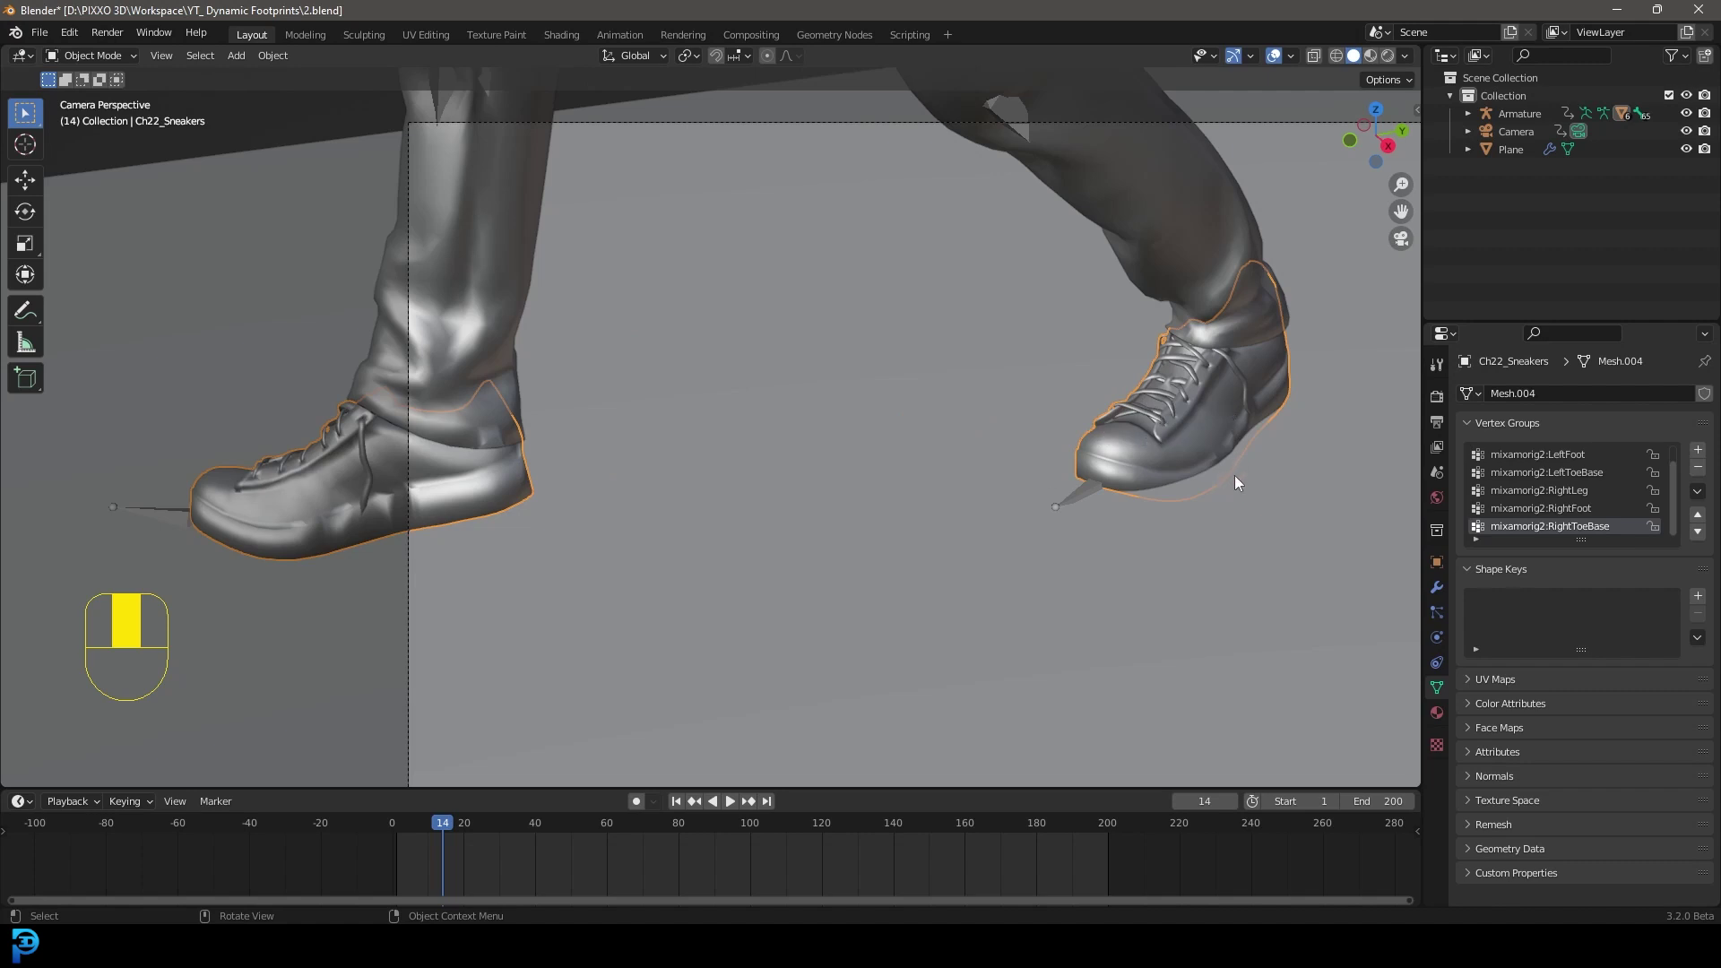
Add Dynamic Paint physics to the sneakers, set its type to Brush and add the brush
click(1437, 642)
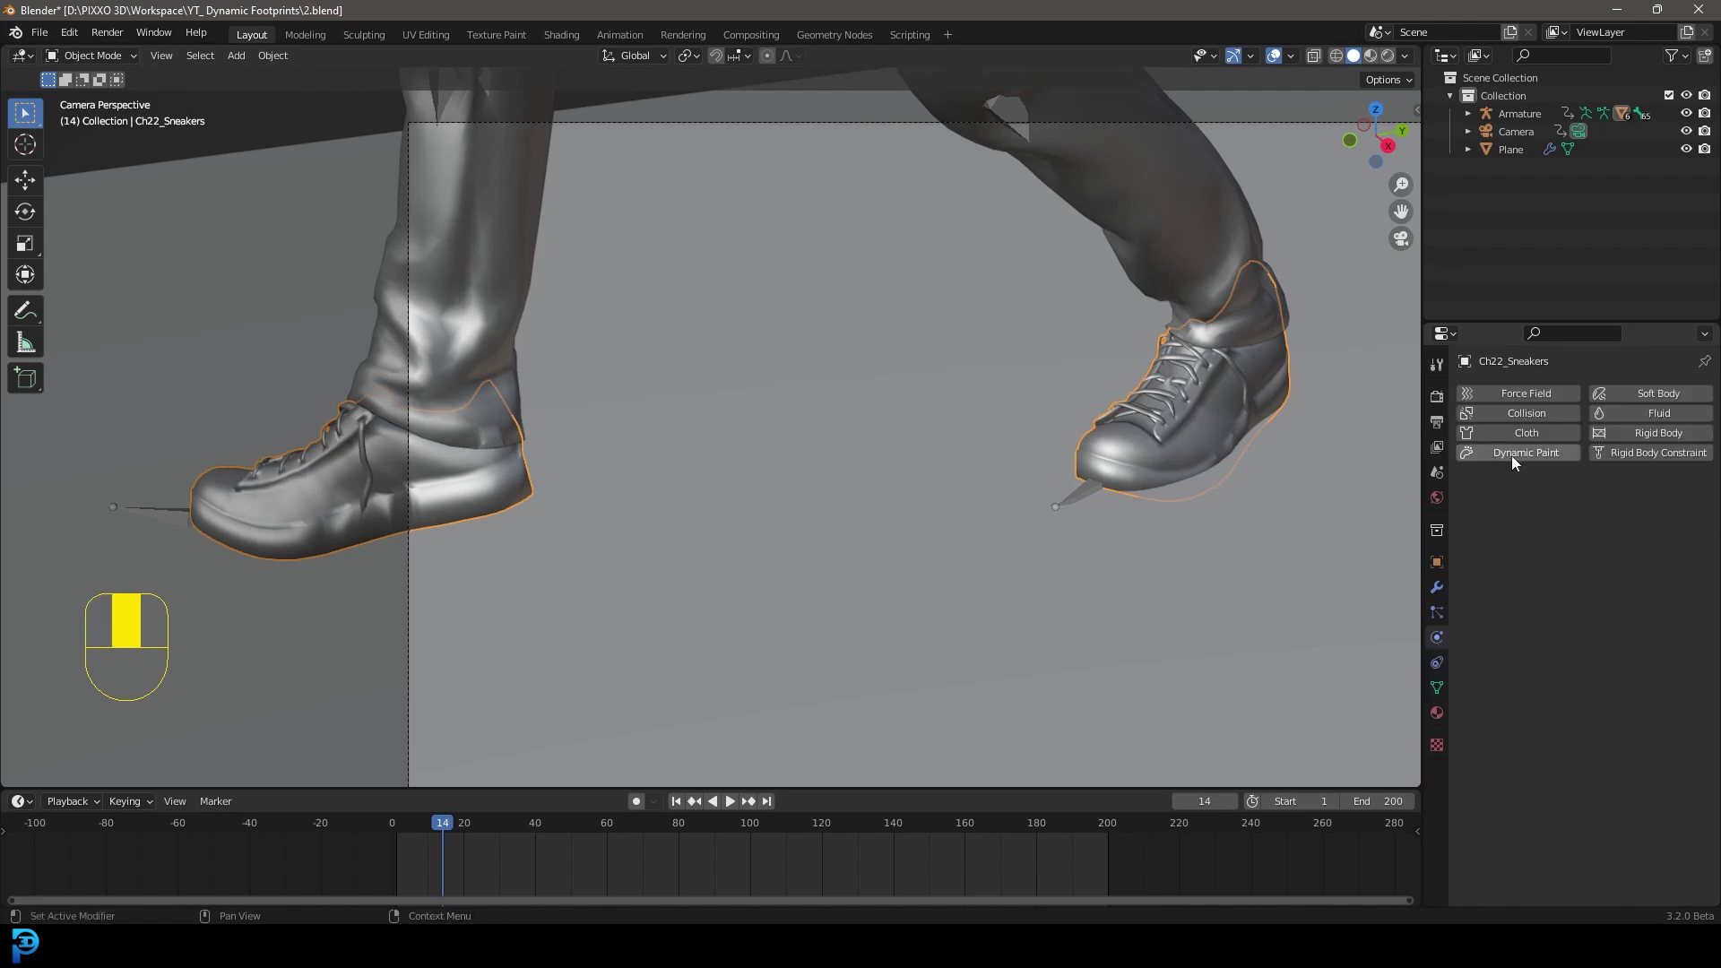
click(1536, 457)
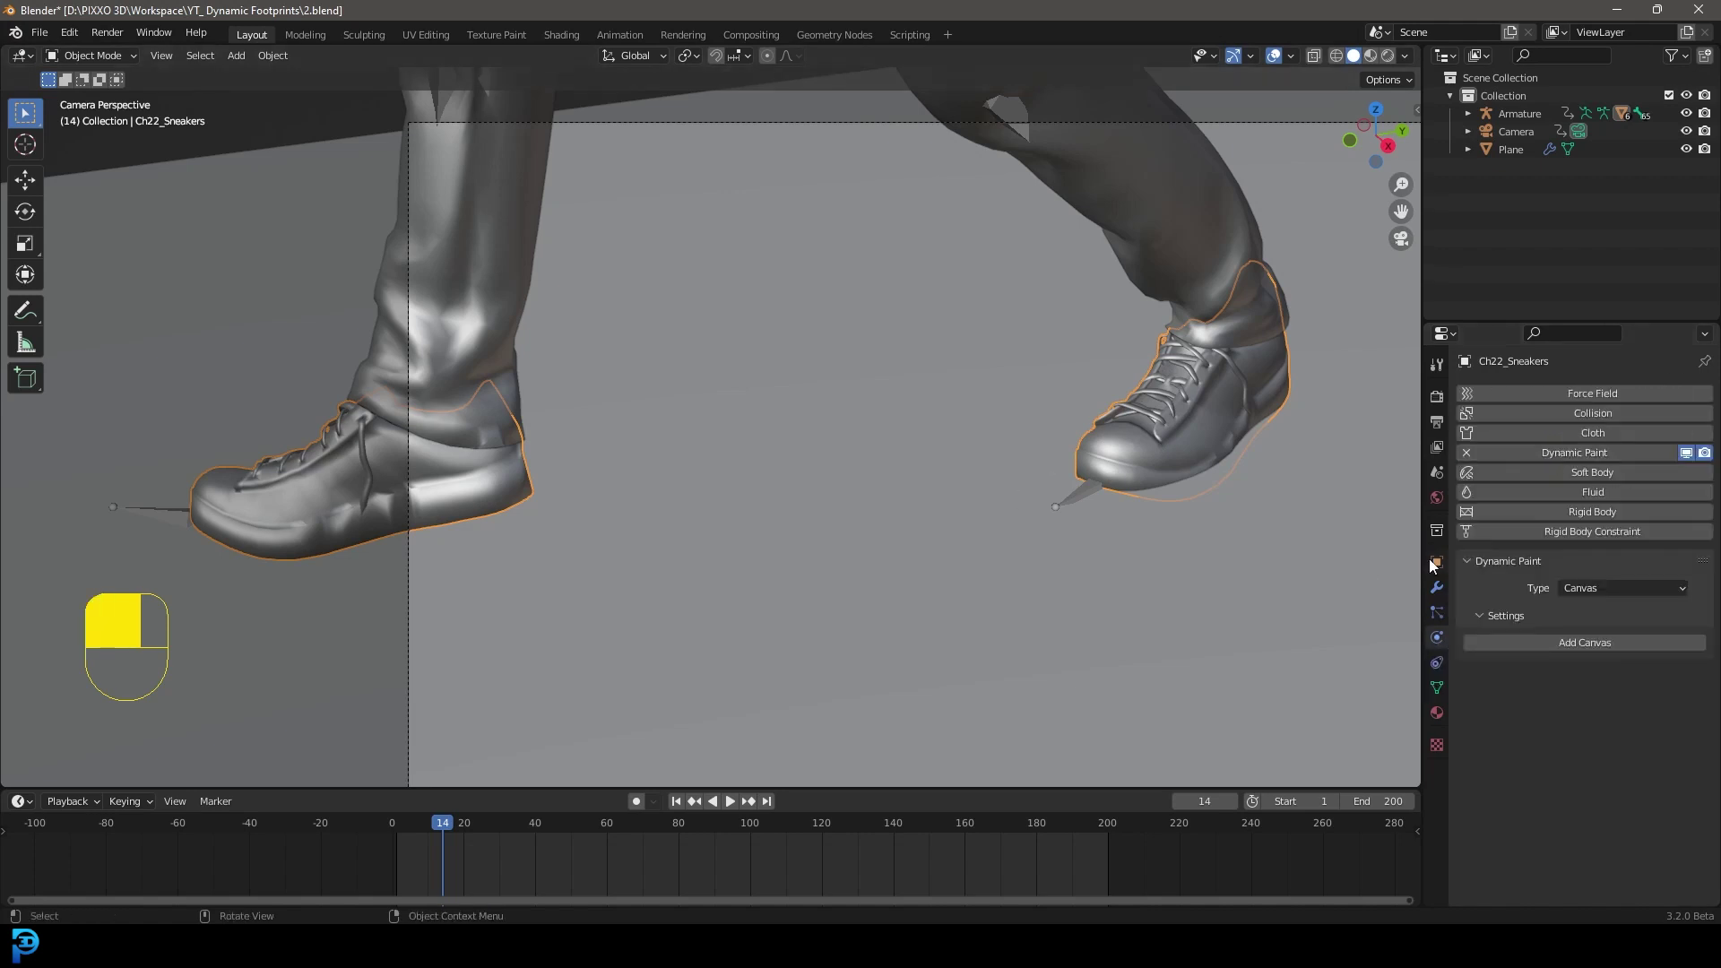
click(1583, 592)
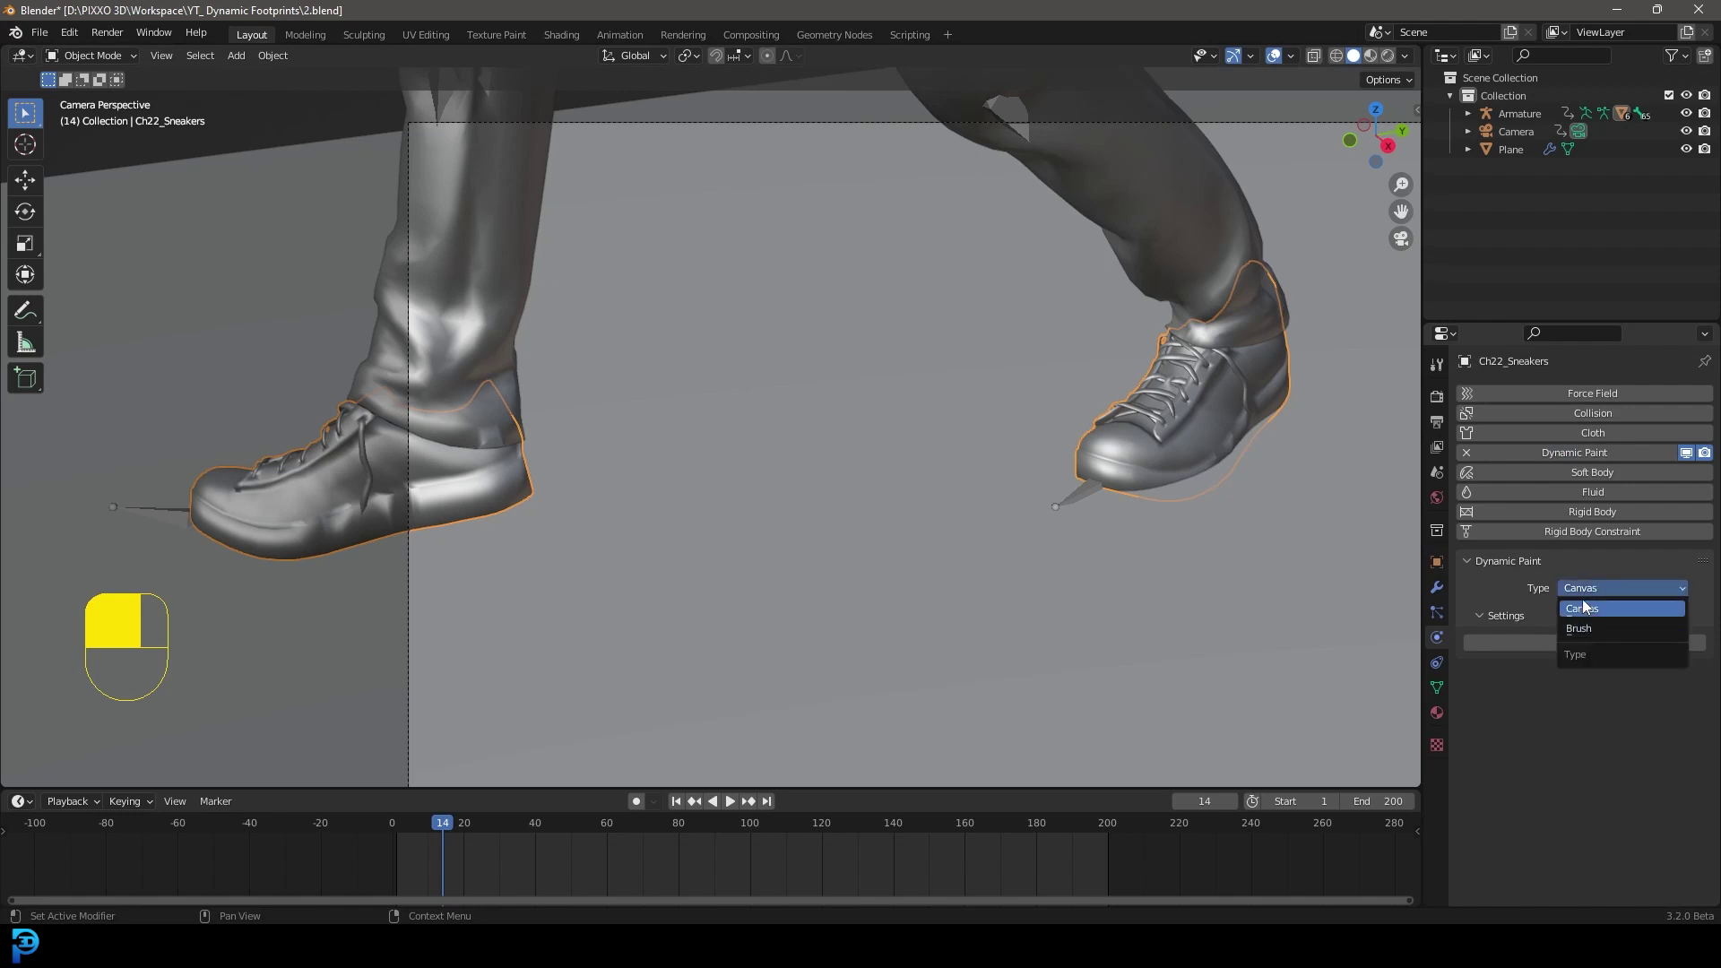
click(1583, 627)
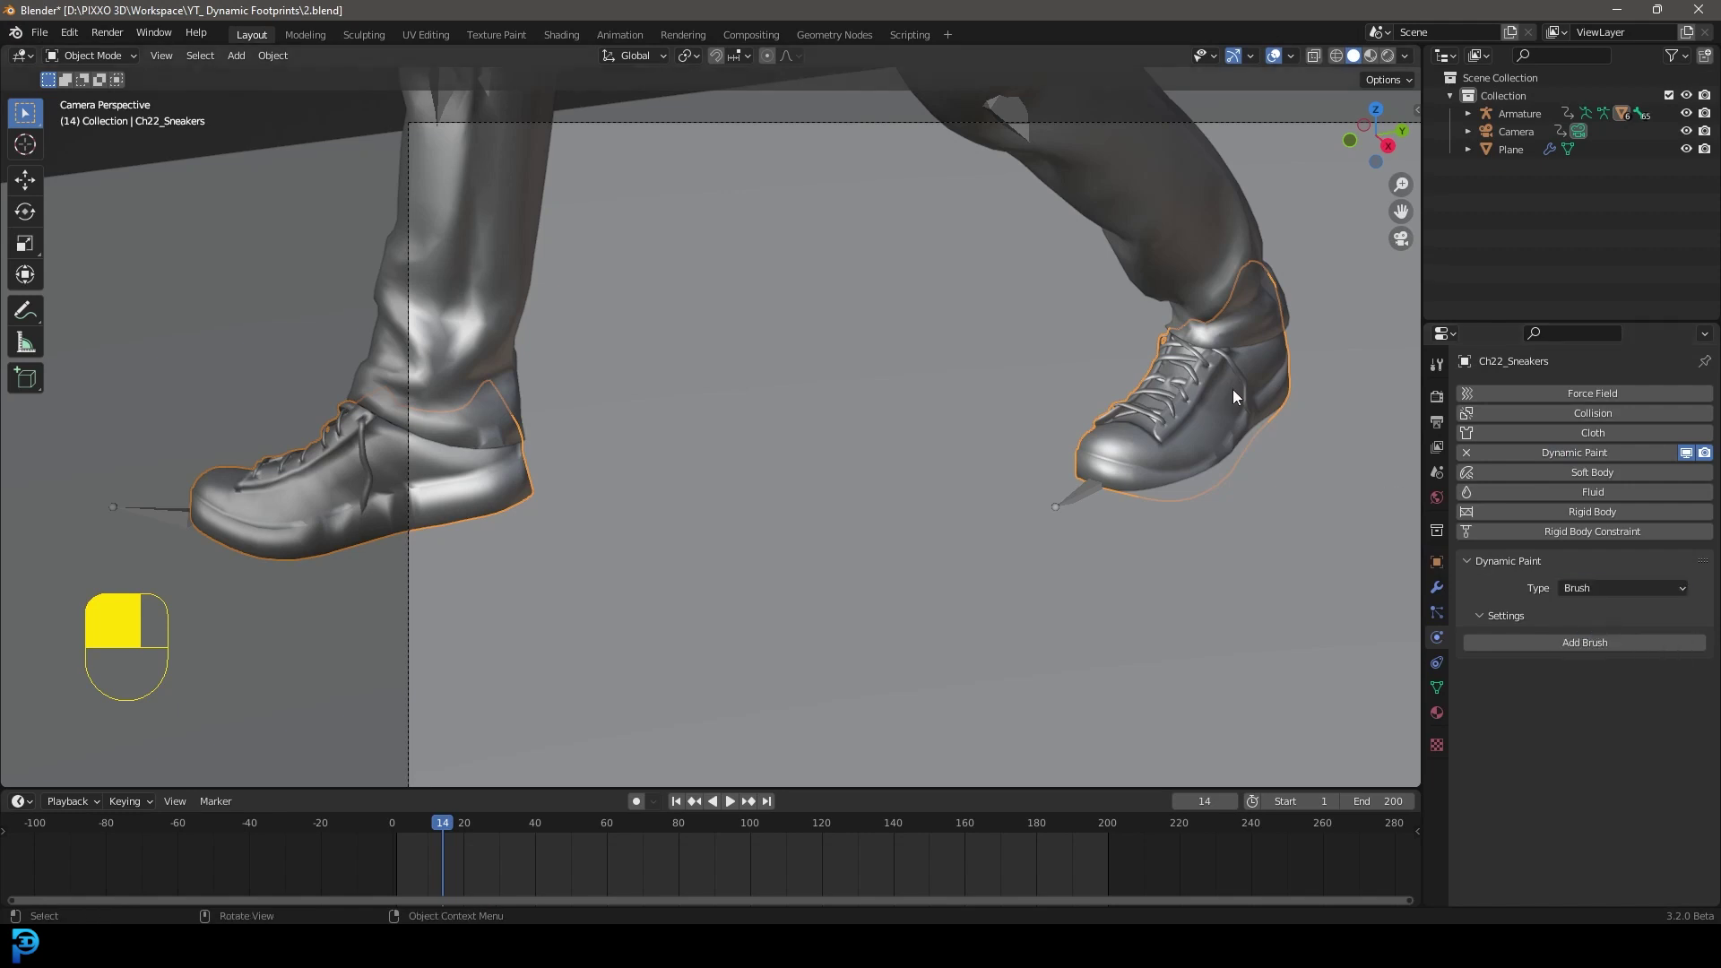
click(1585, 638)
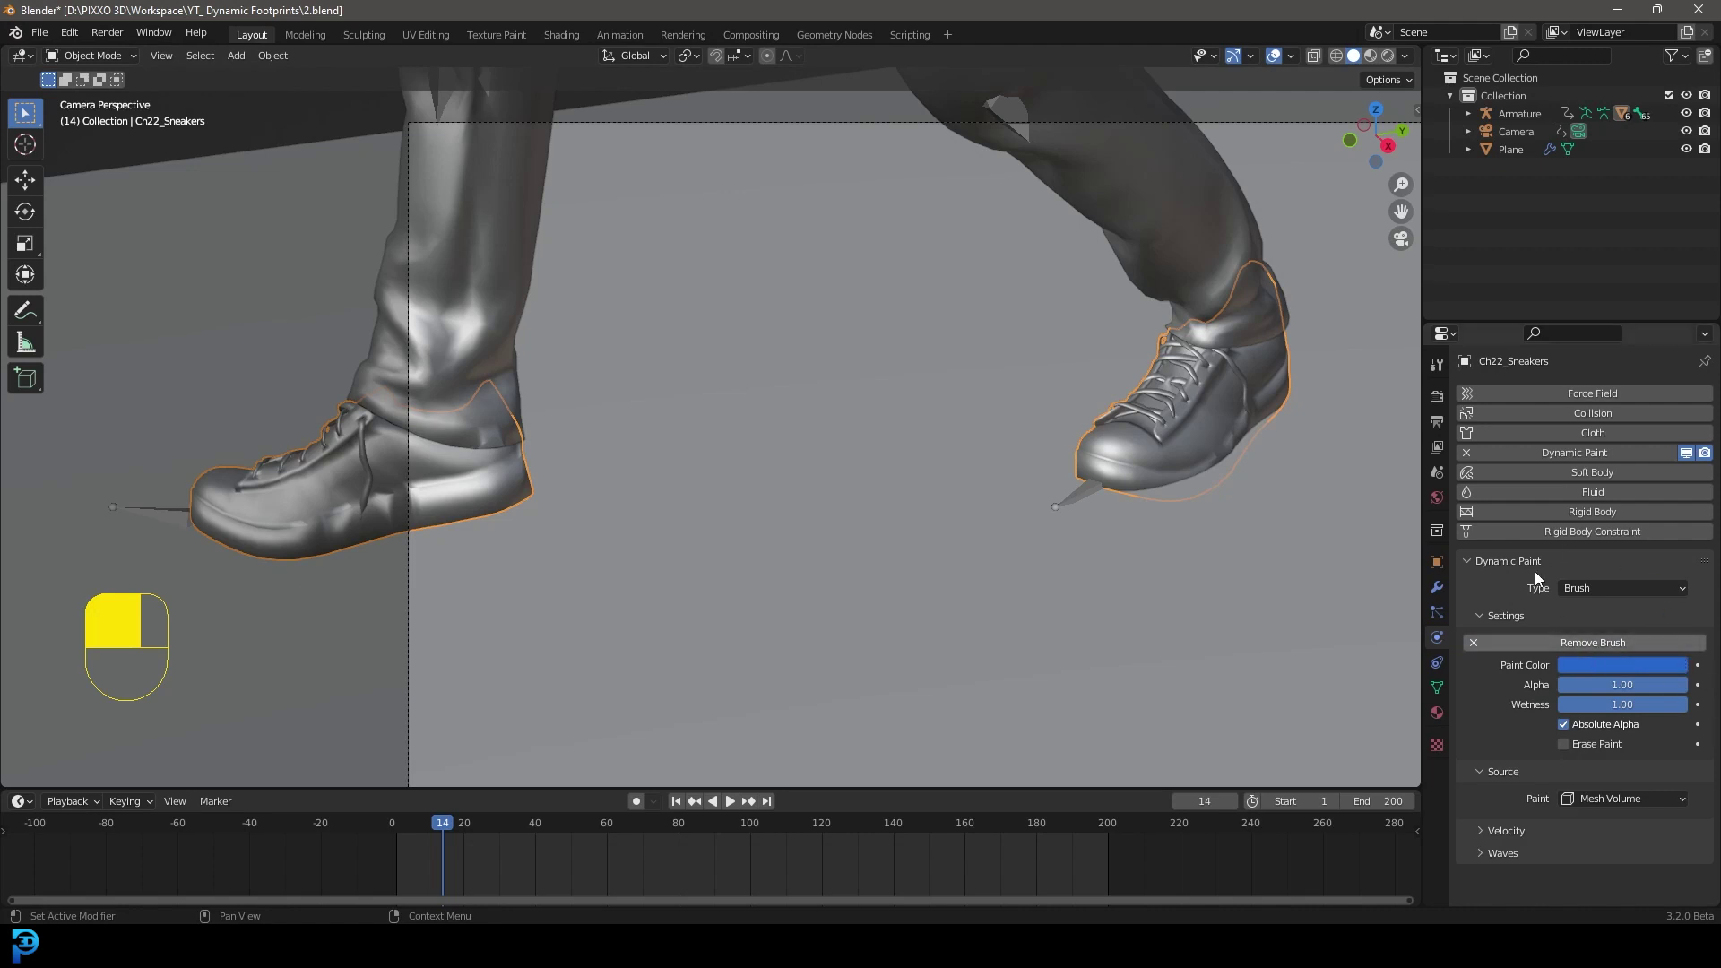
Select the ground plane and add Dynamic Paint physics to it as a canvas
click(828, 310)
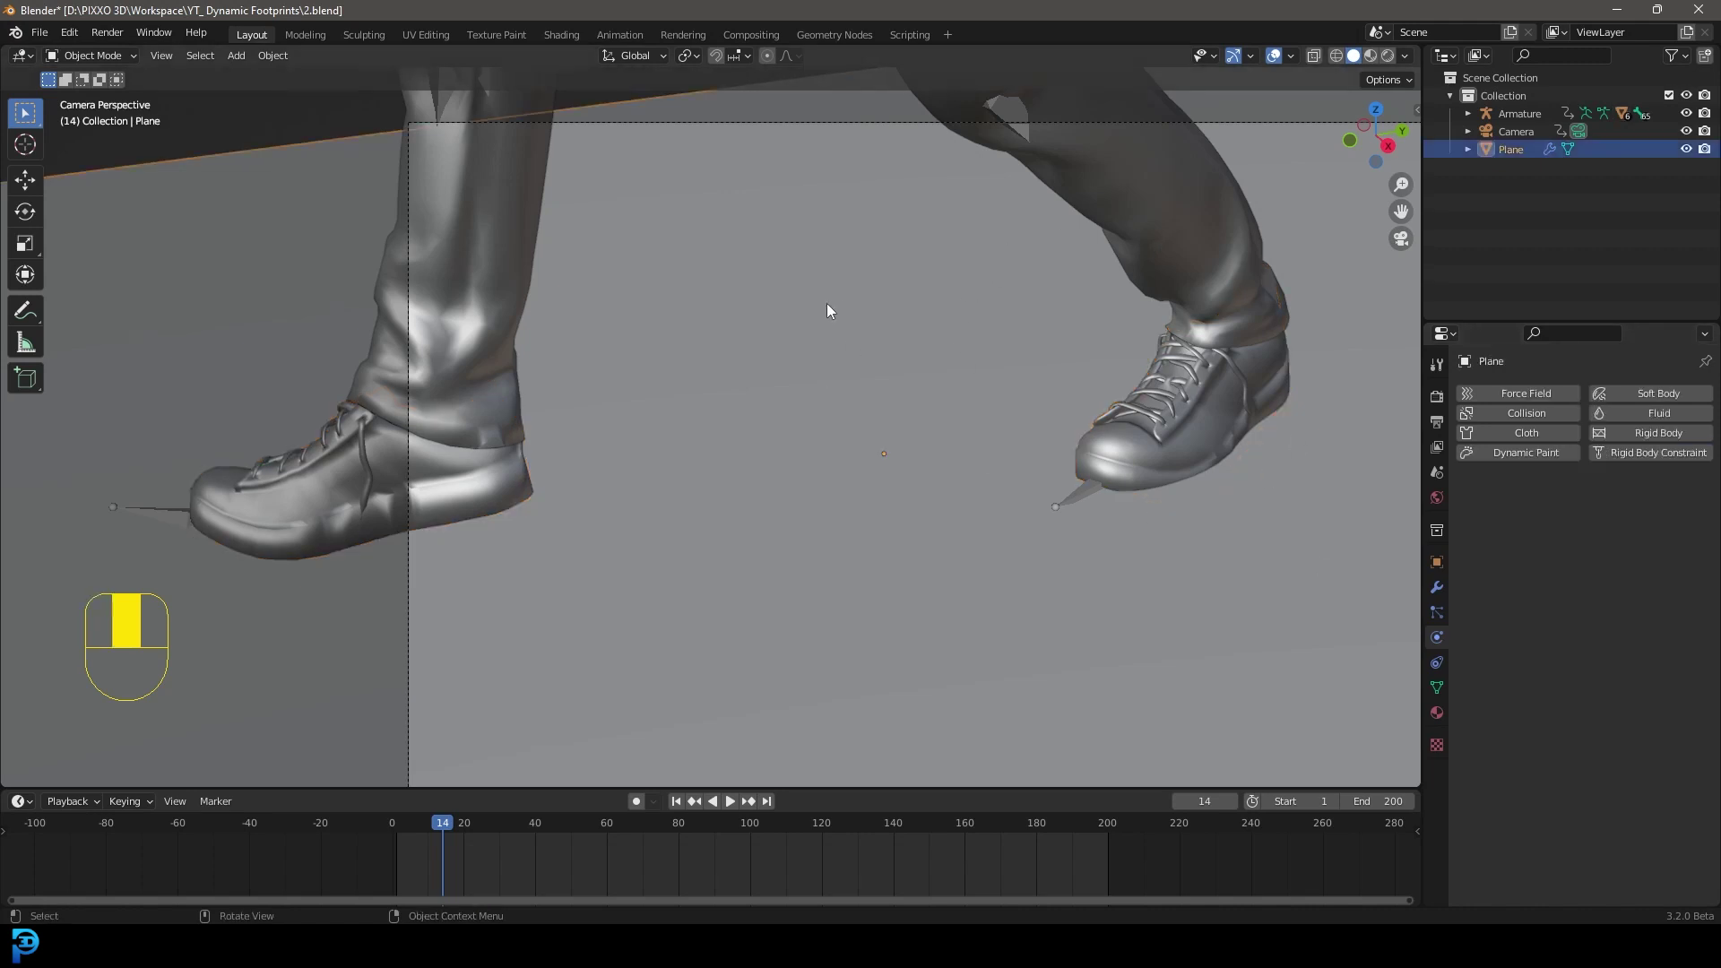
scroll(934, 312, down, 4)
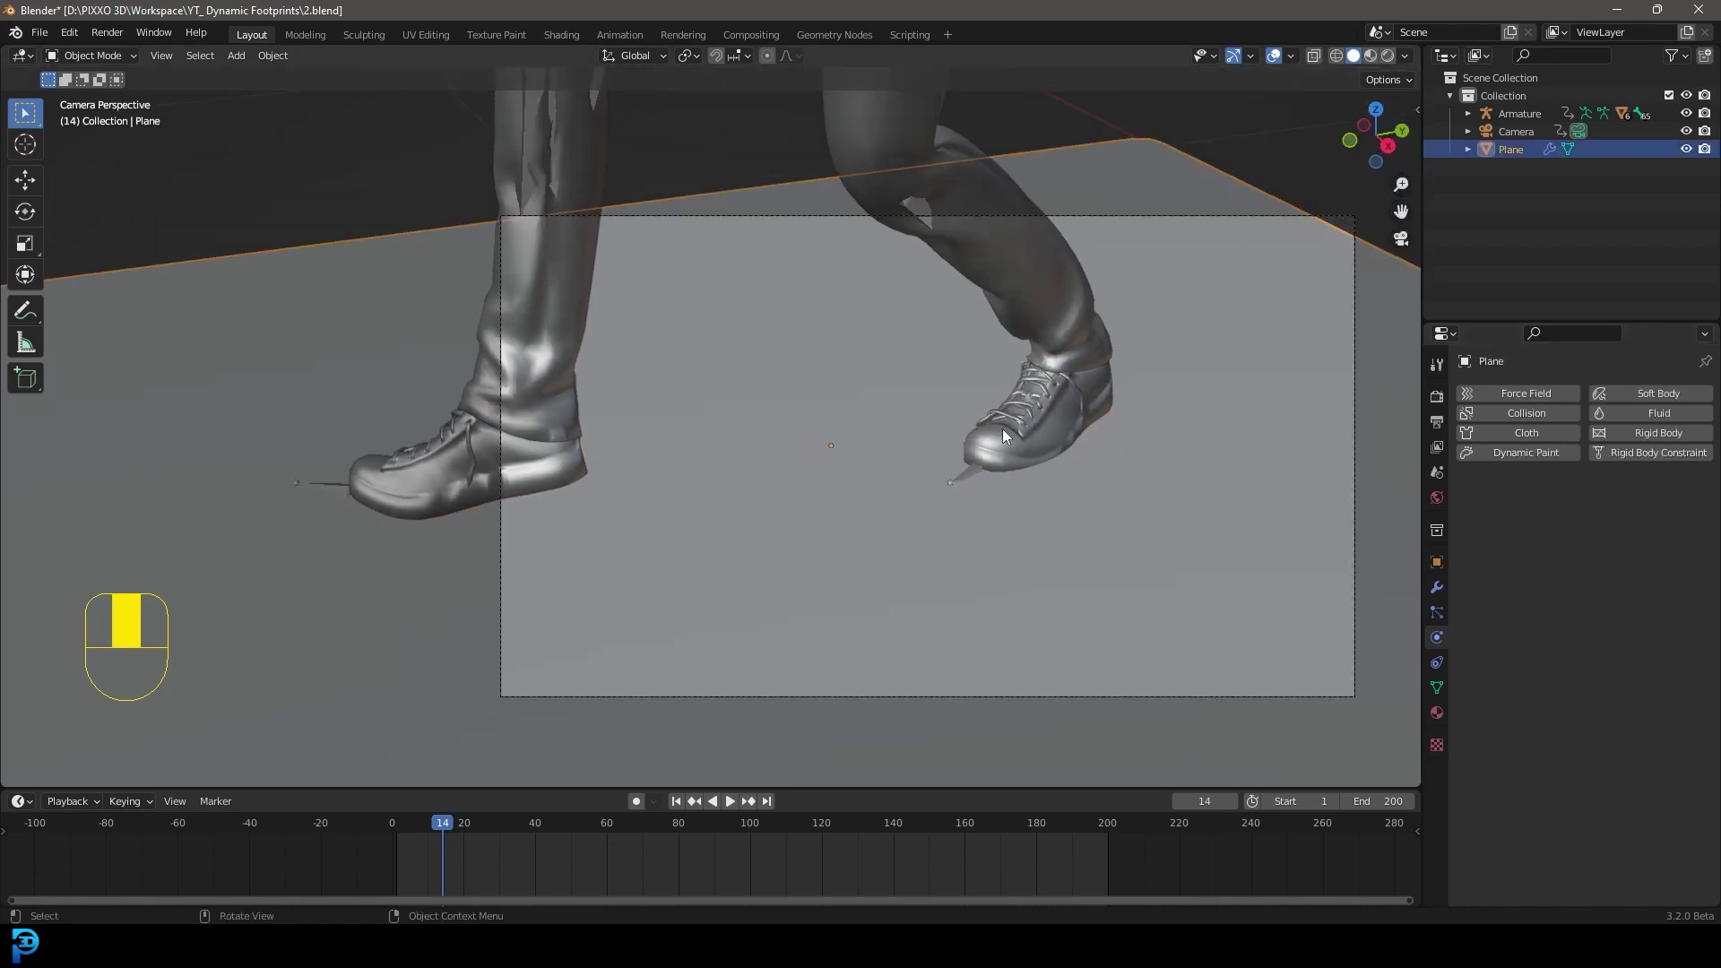
scroll(1159, 394, up, 3)
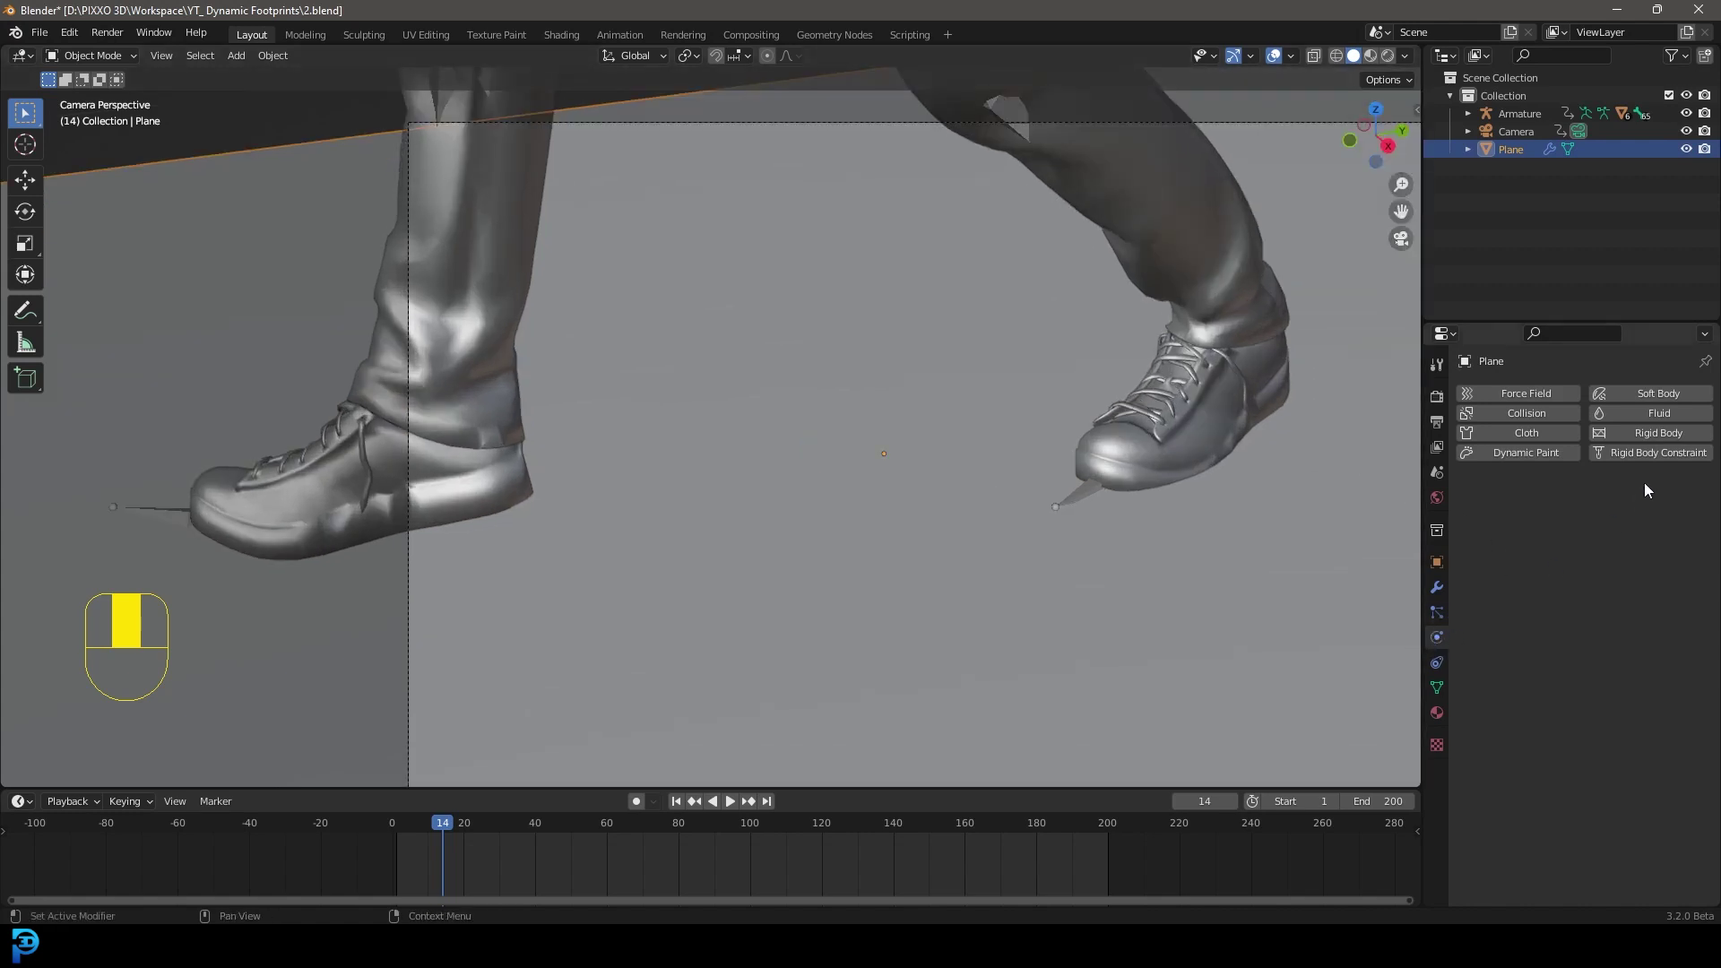
click(1543, 453)
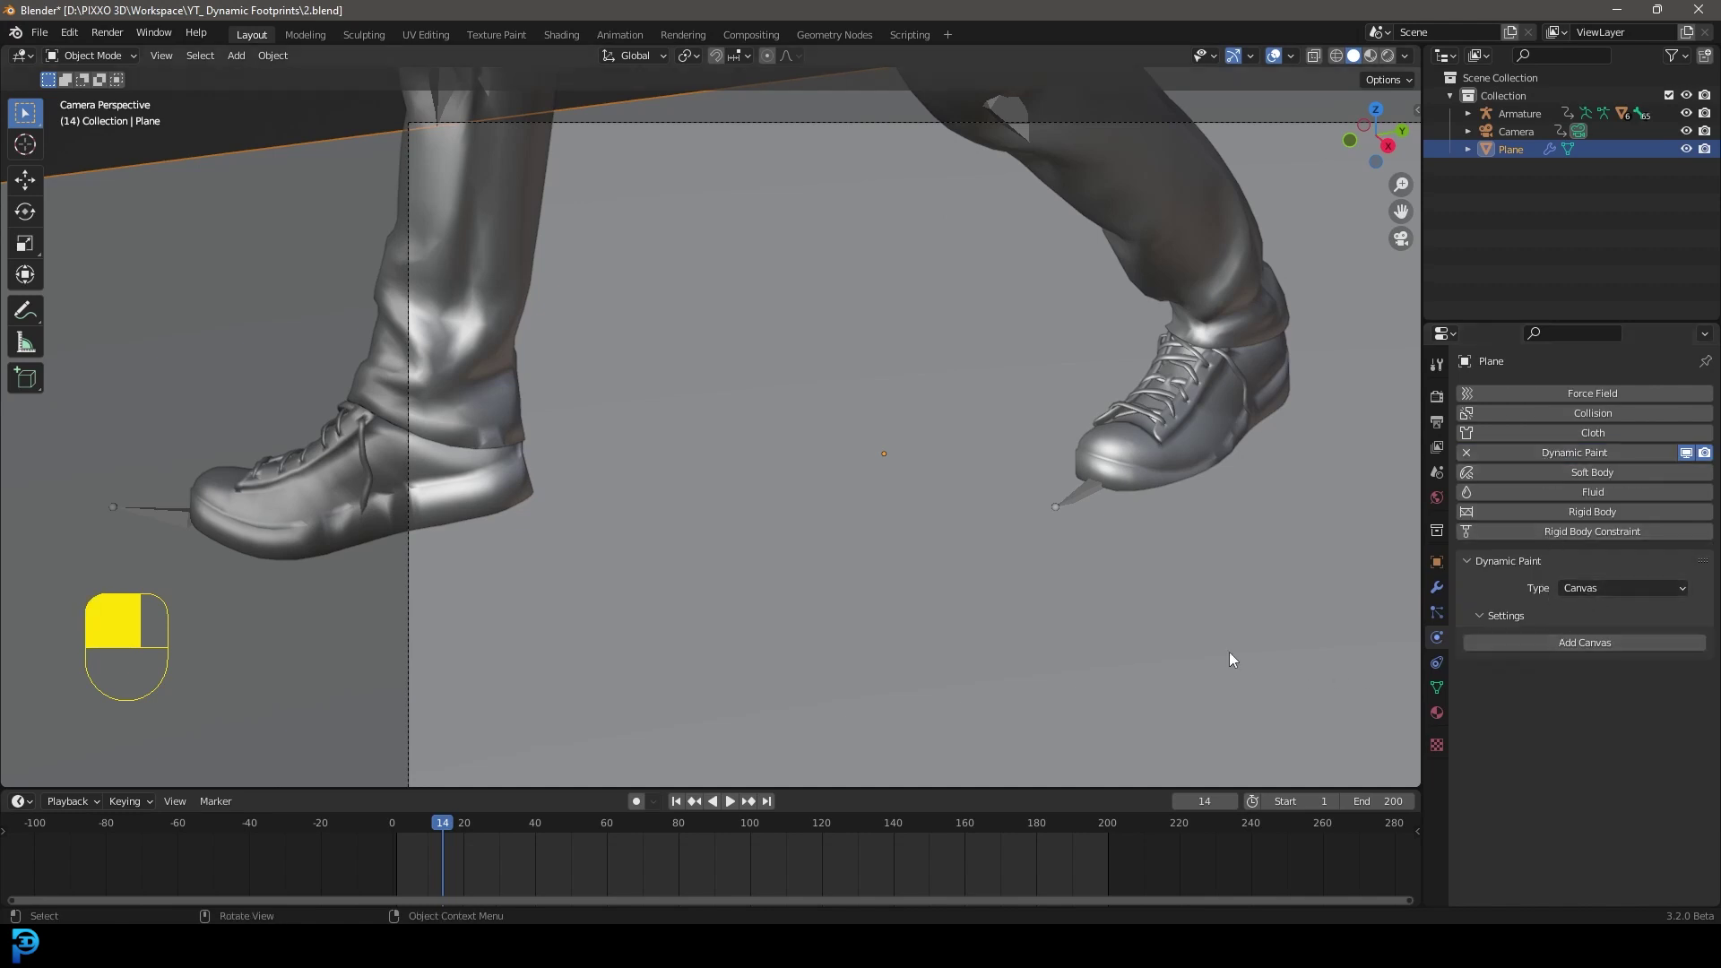
click(1570, 638)
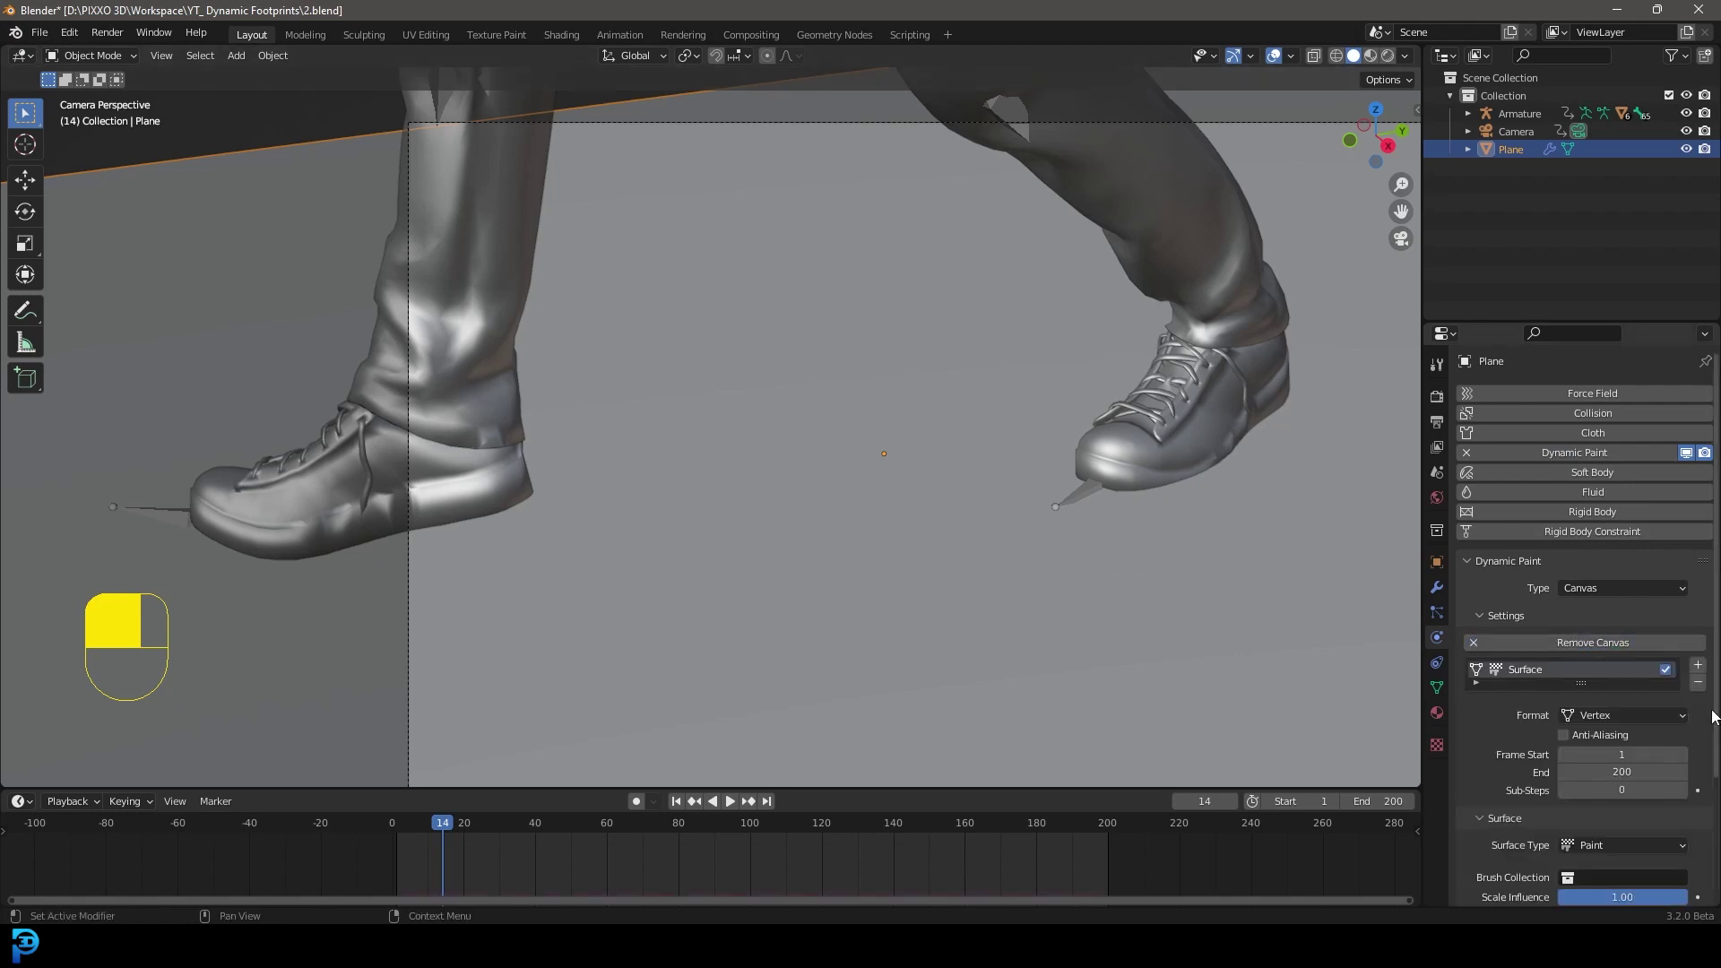
Keep the canvas format as Vertex and set its surface type to Displace
scroll(1535, 726, down, 3)
click(1631, 607)
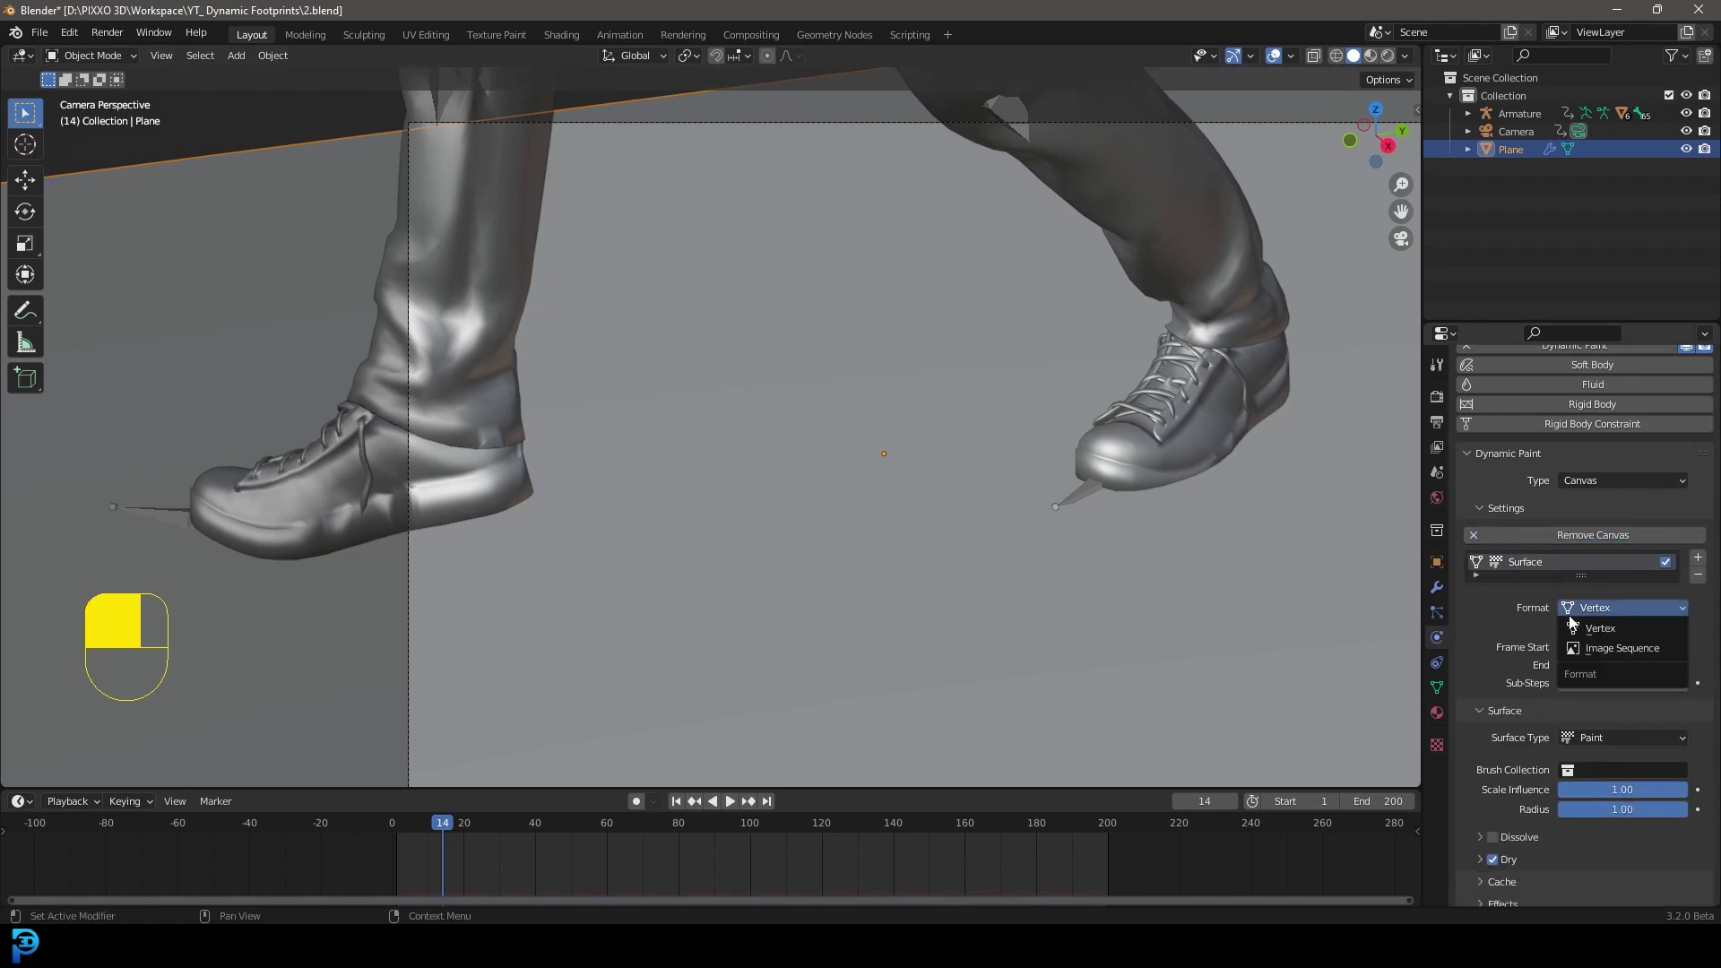
middle_click(1491, 608)
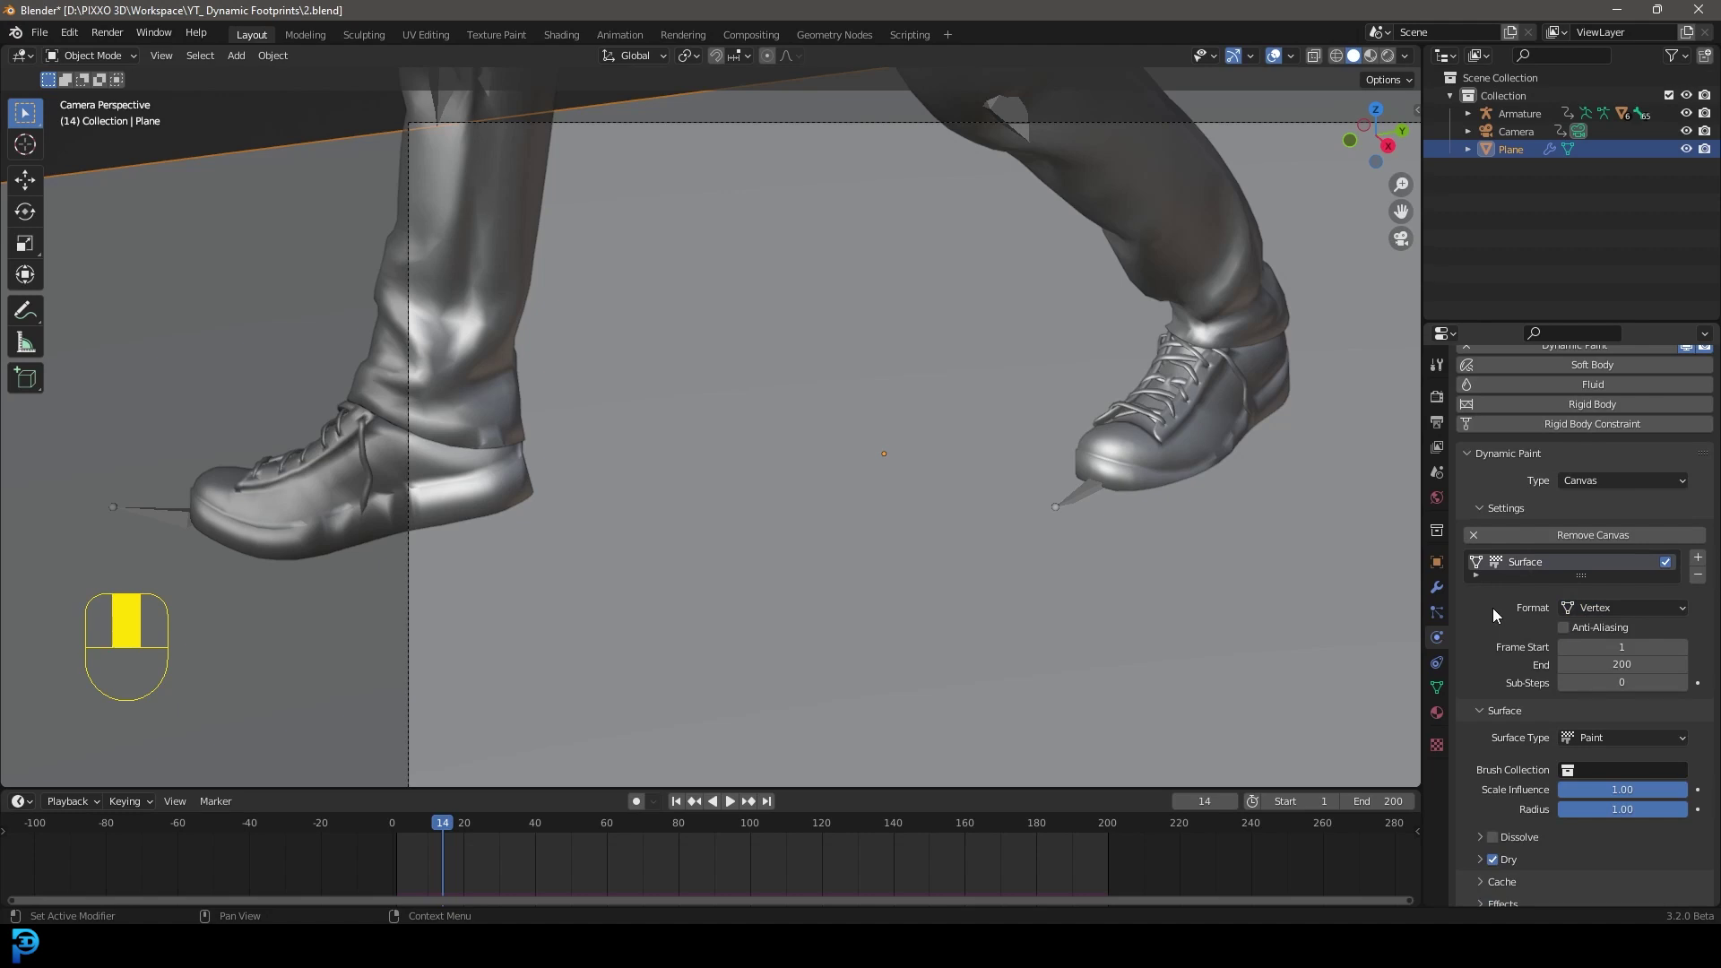
scroll(1504, 613, down, 1)
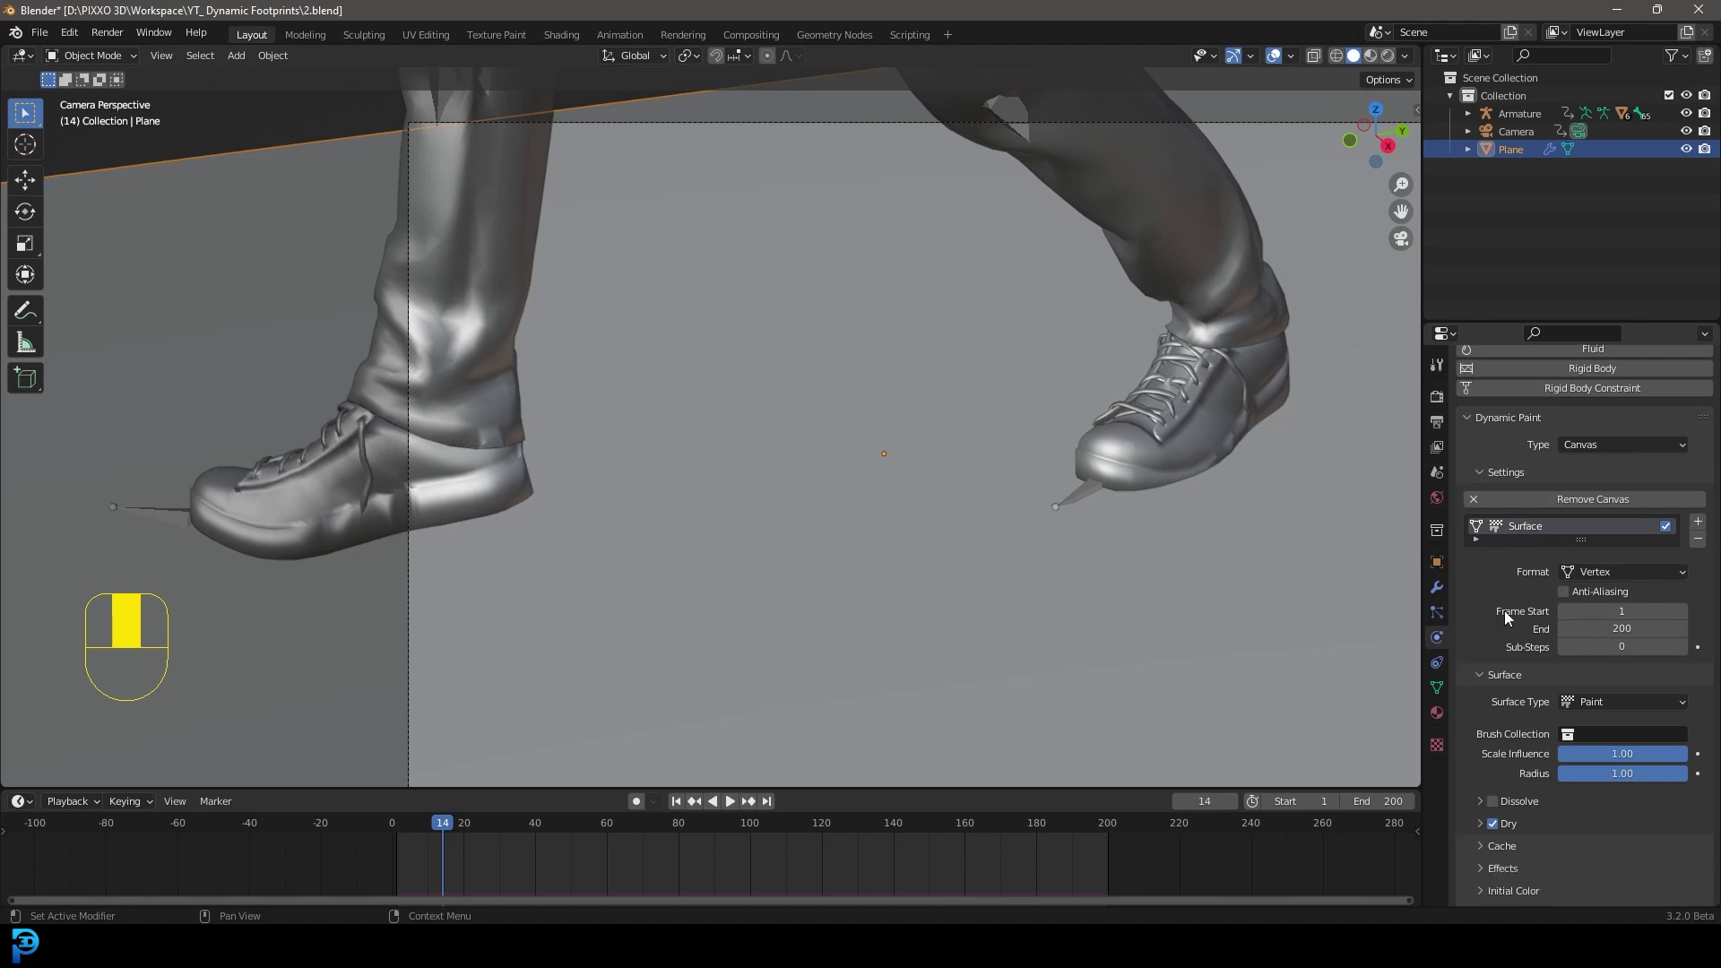
scroll(1491, 595, down, 1)
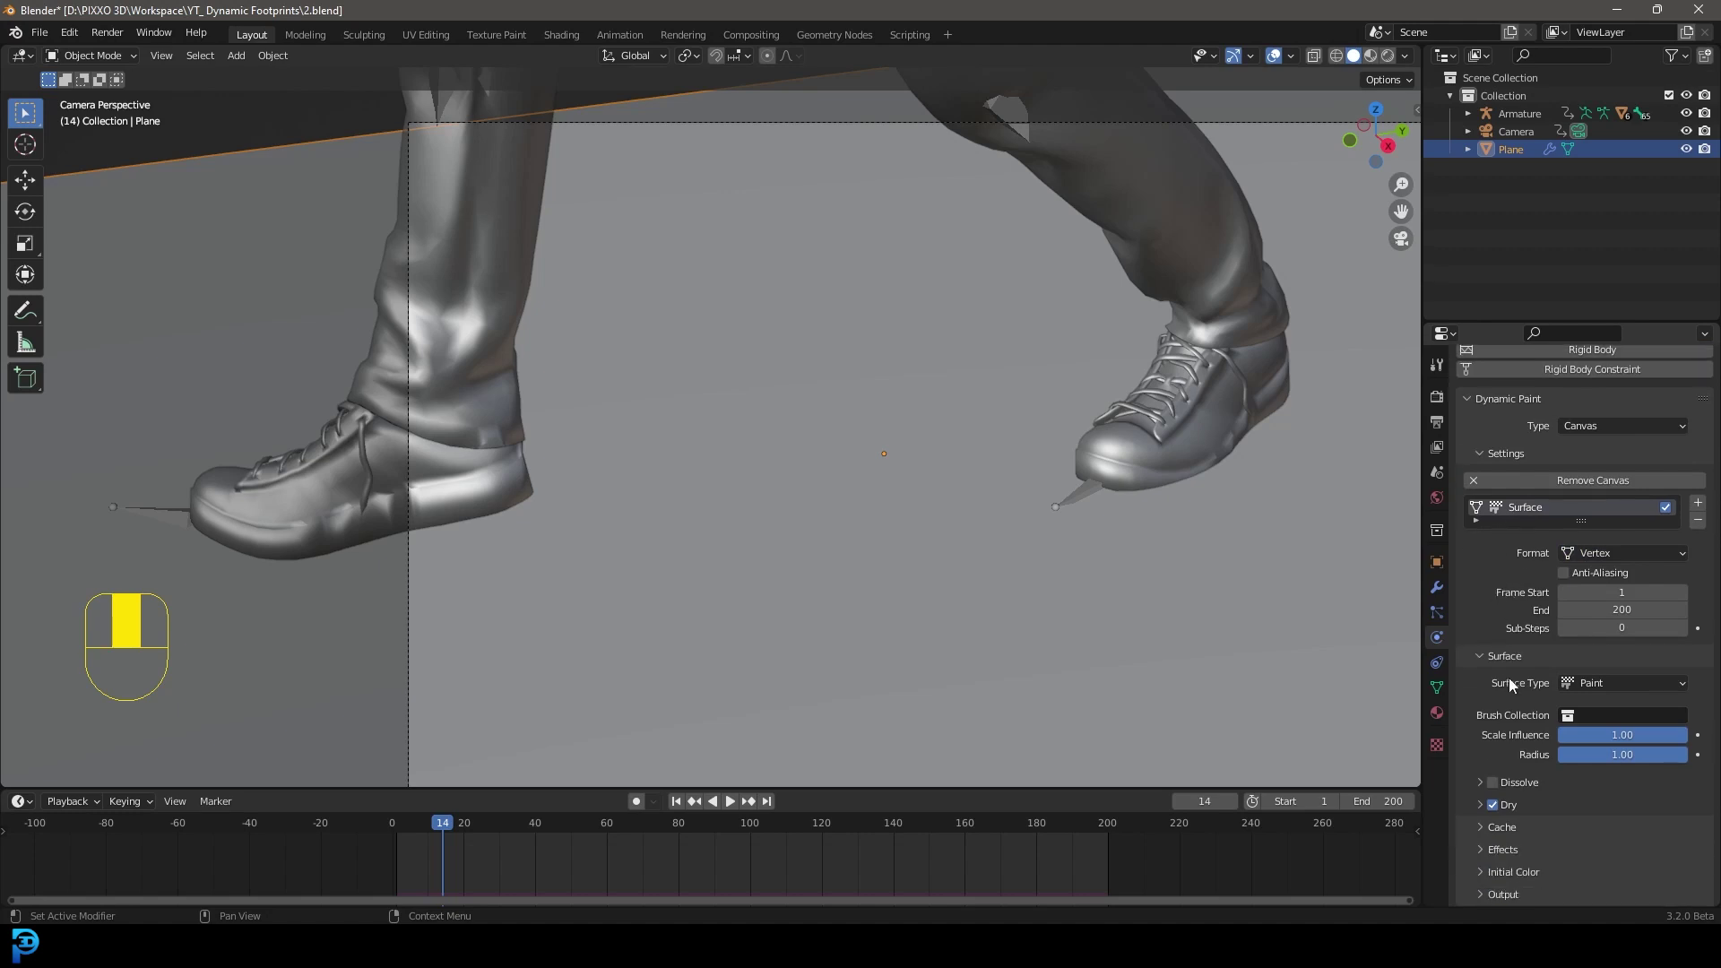
click(1579, 681)
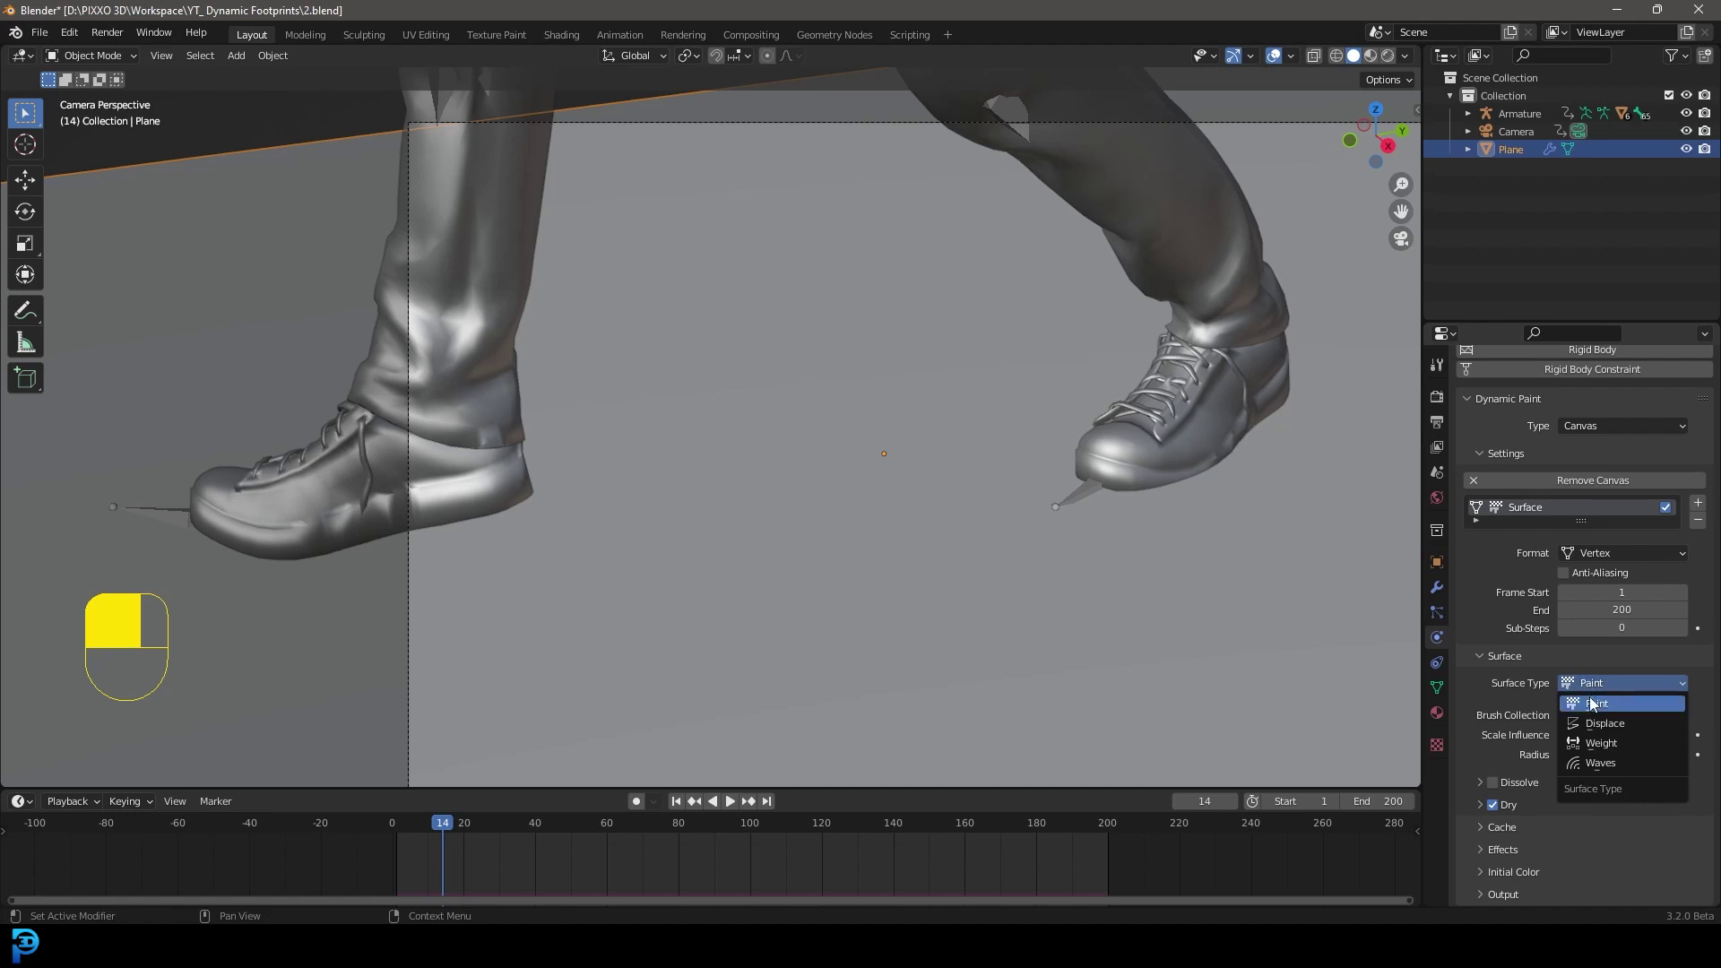
click(1628, 726)
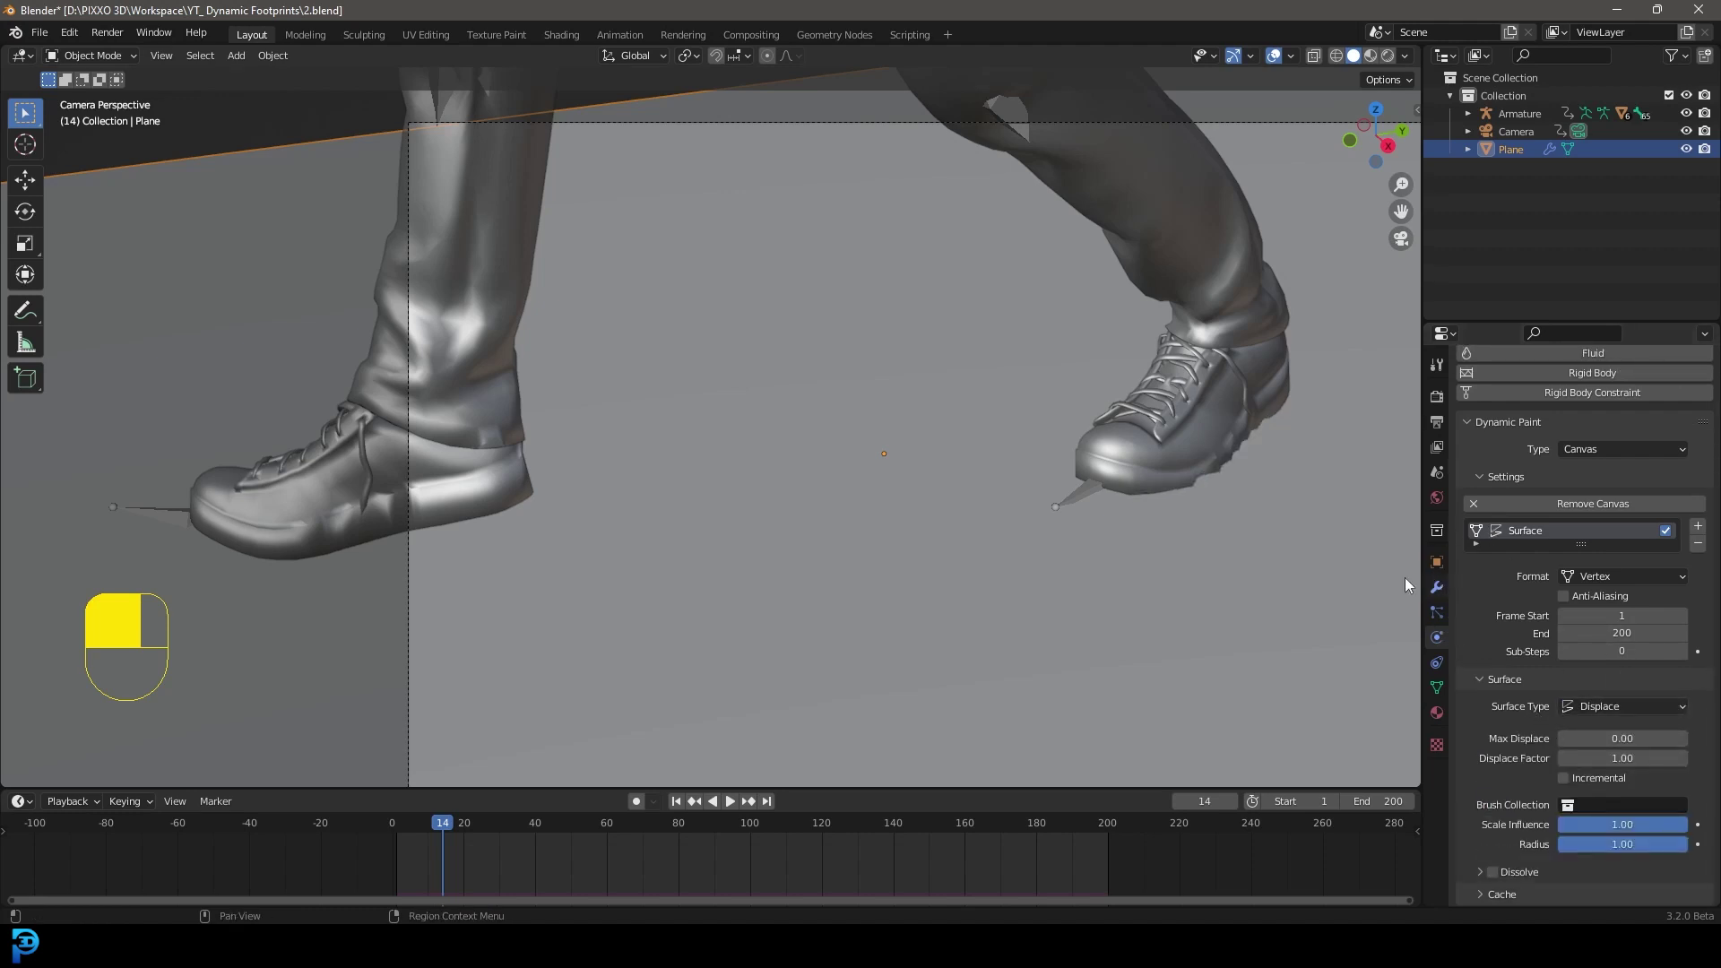
Play the animation from frame 0 to check how the sneakers displace the plane, stopping at frame 39
scroll(1017, 495, down, 5)
click(392, 822)
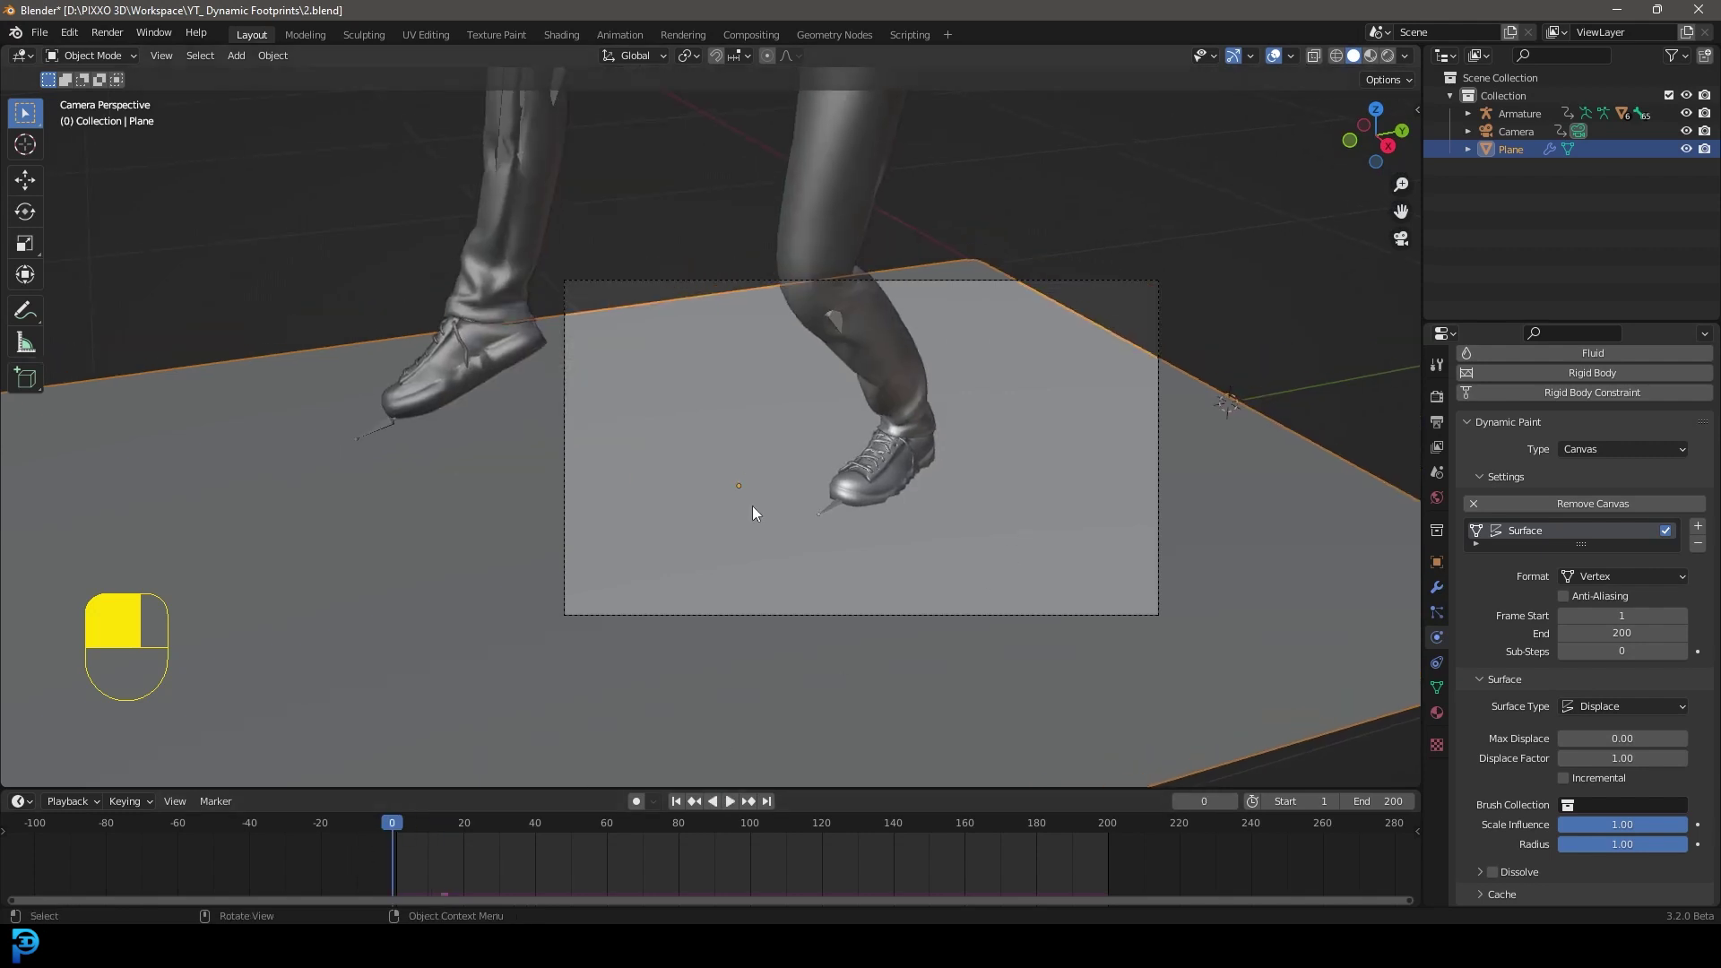
key(space)
key(space)
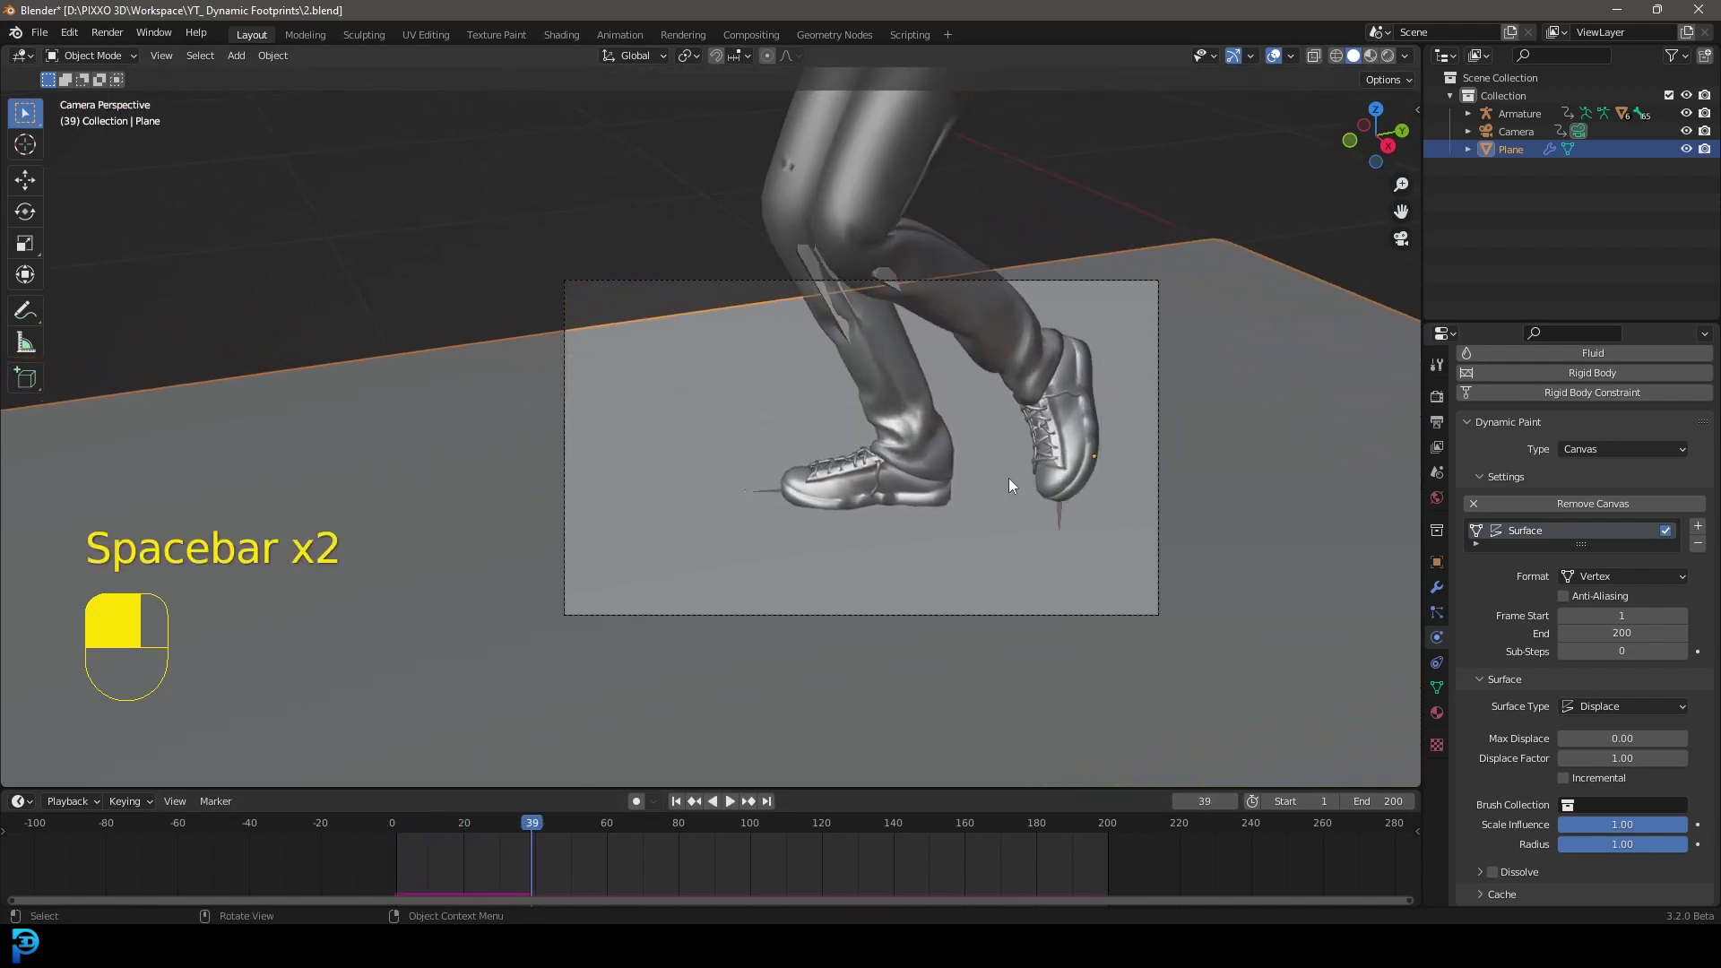
Collapse the plane's Subdivision and Dynamic Paint modifiers and add a Displace modifier with a new texture
click(1436, 587)
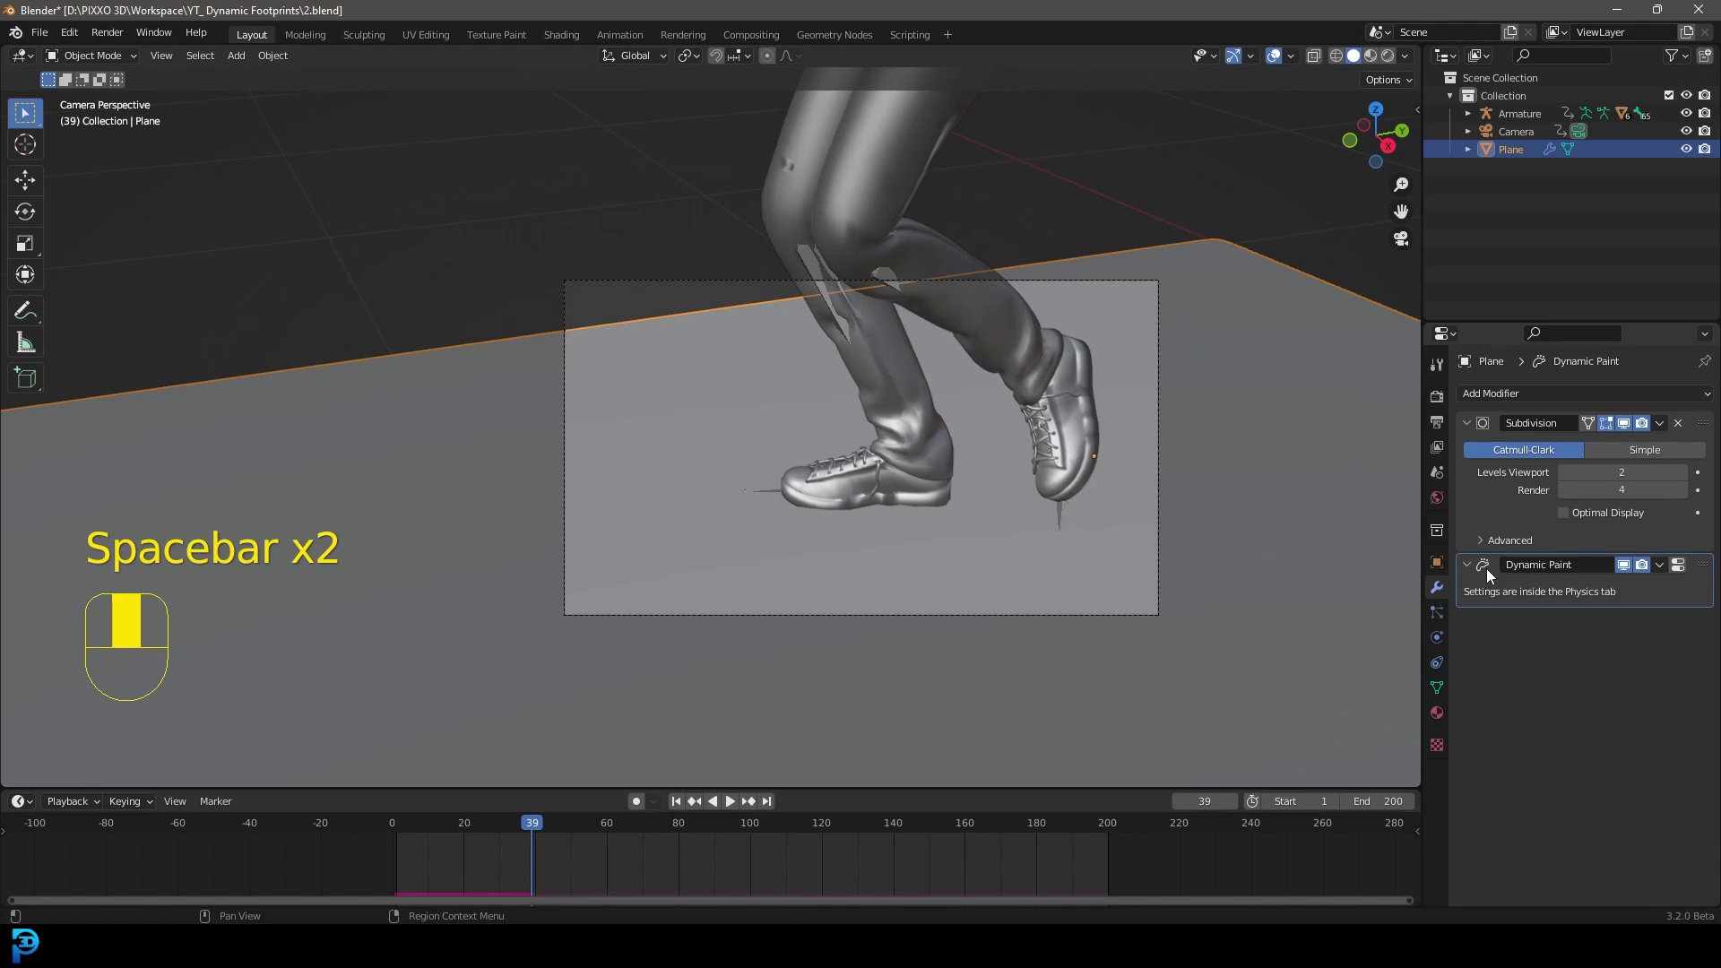
click(1466, 422)
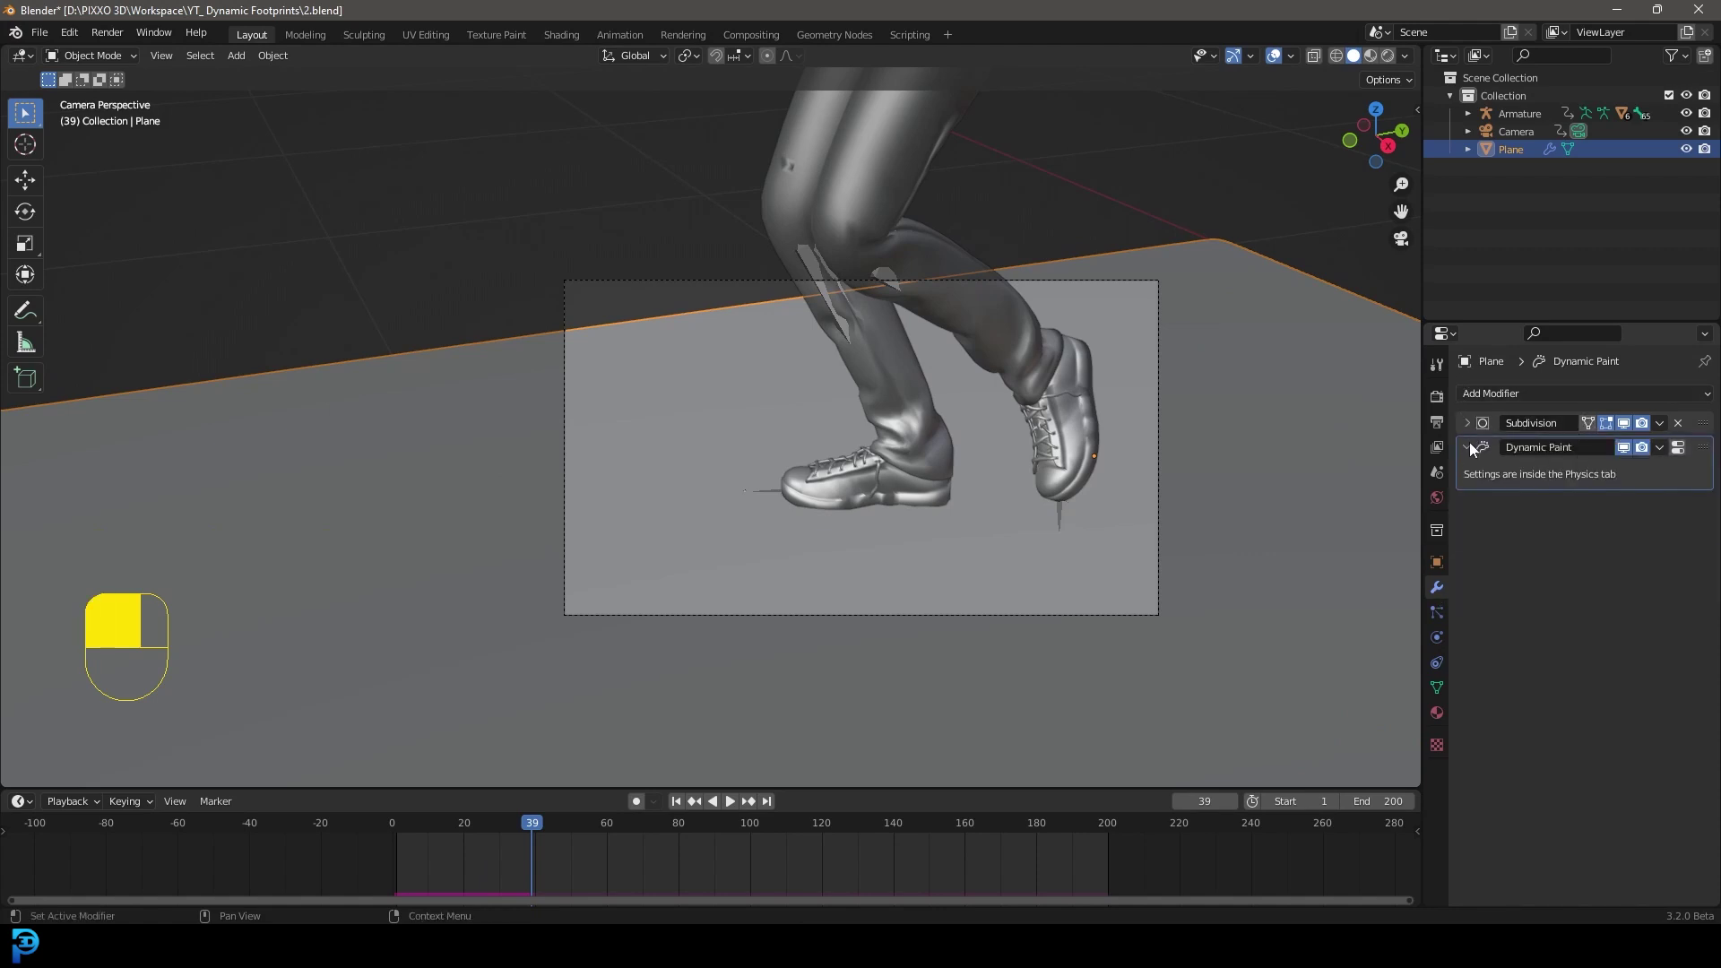
click(1467, 448)
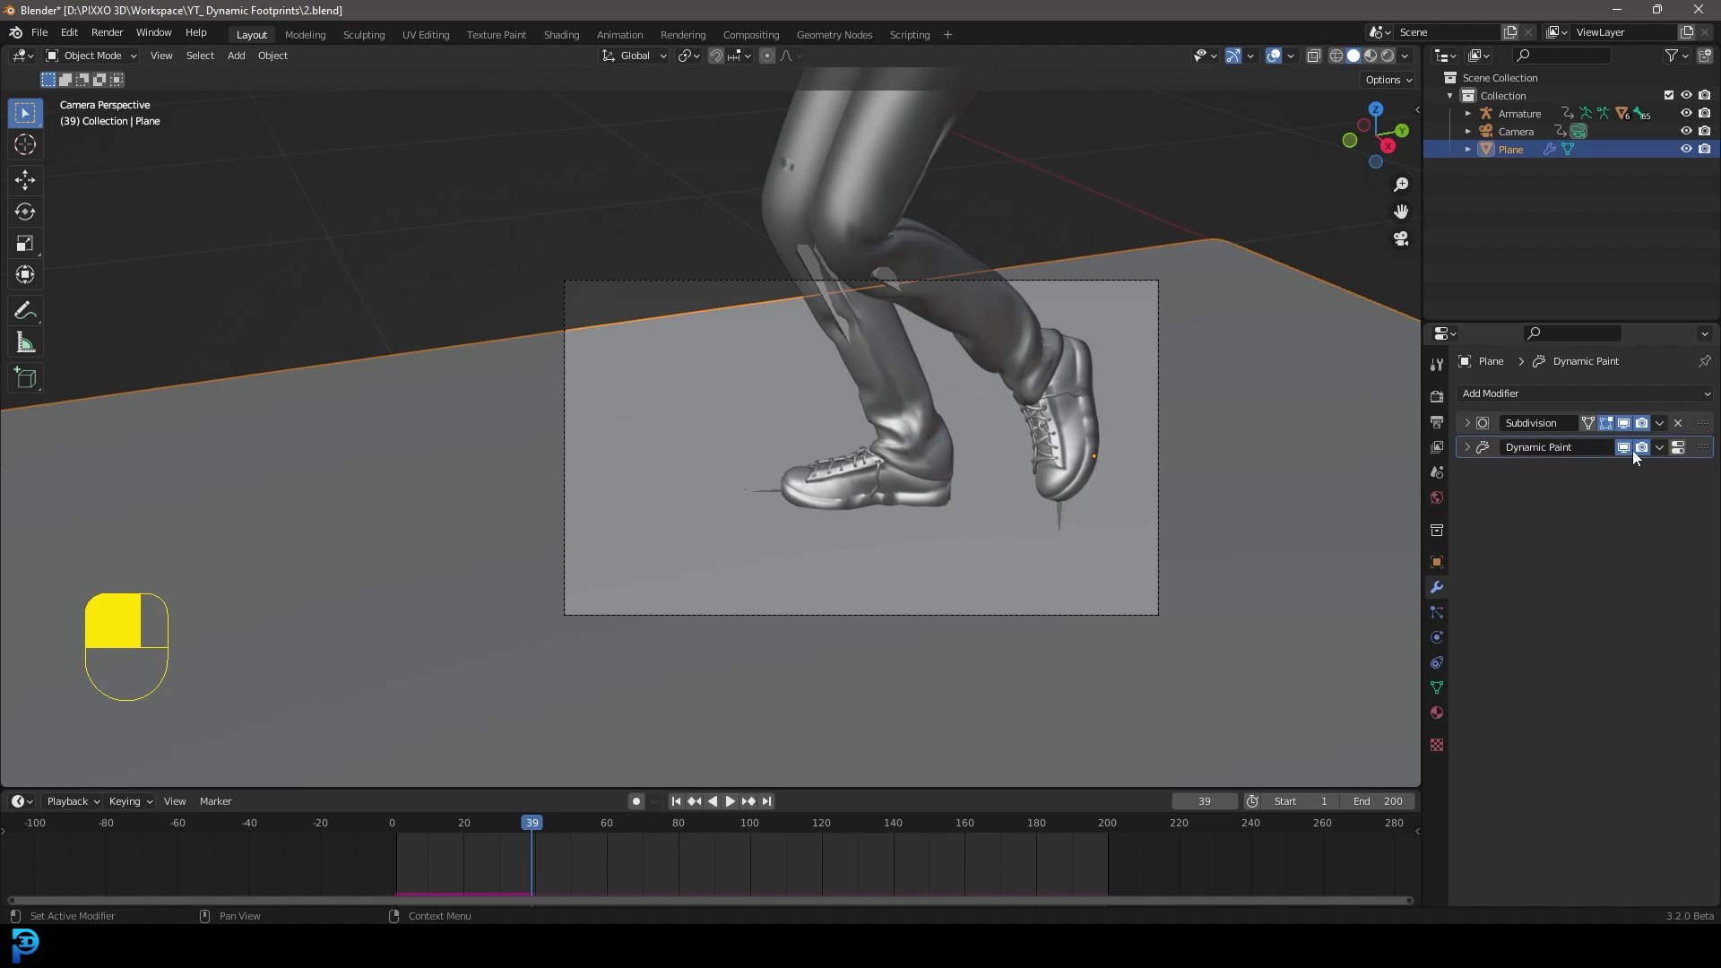
click(1480, 395)
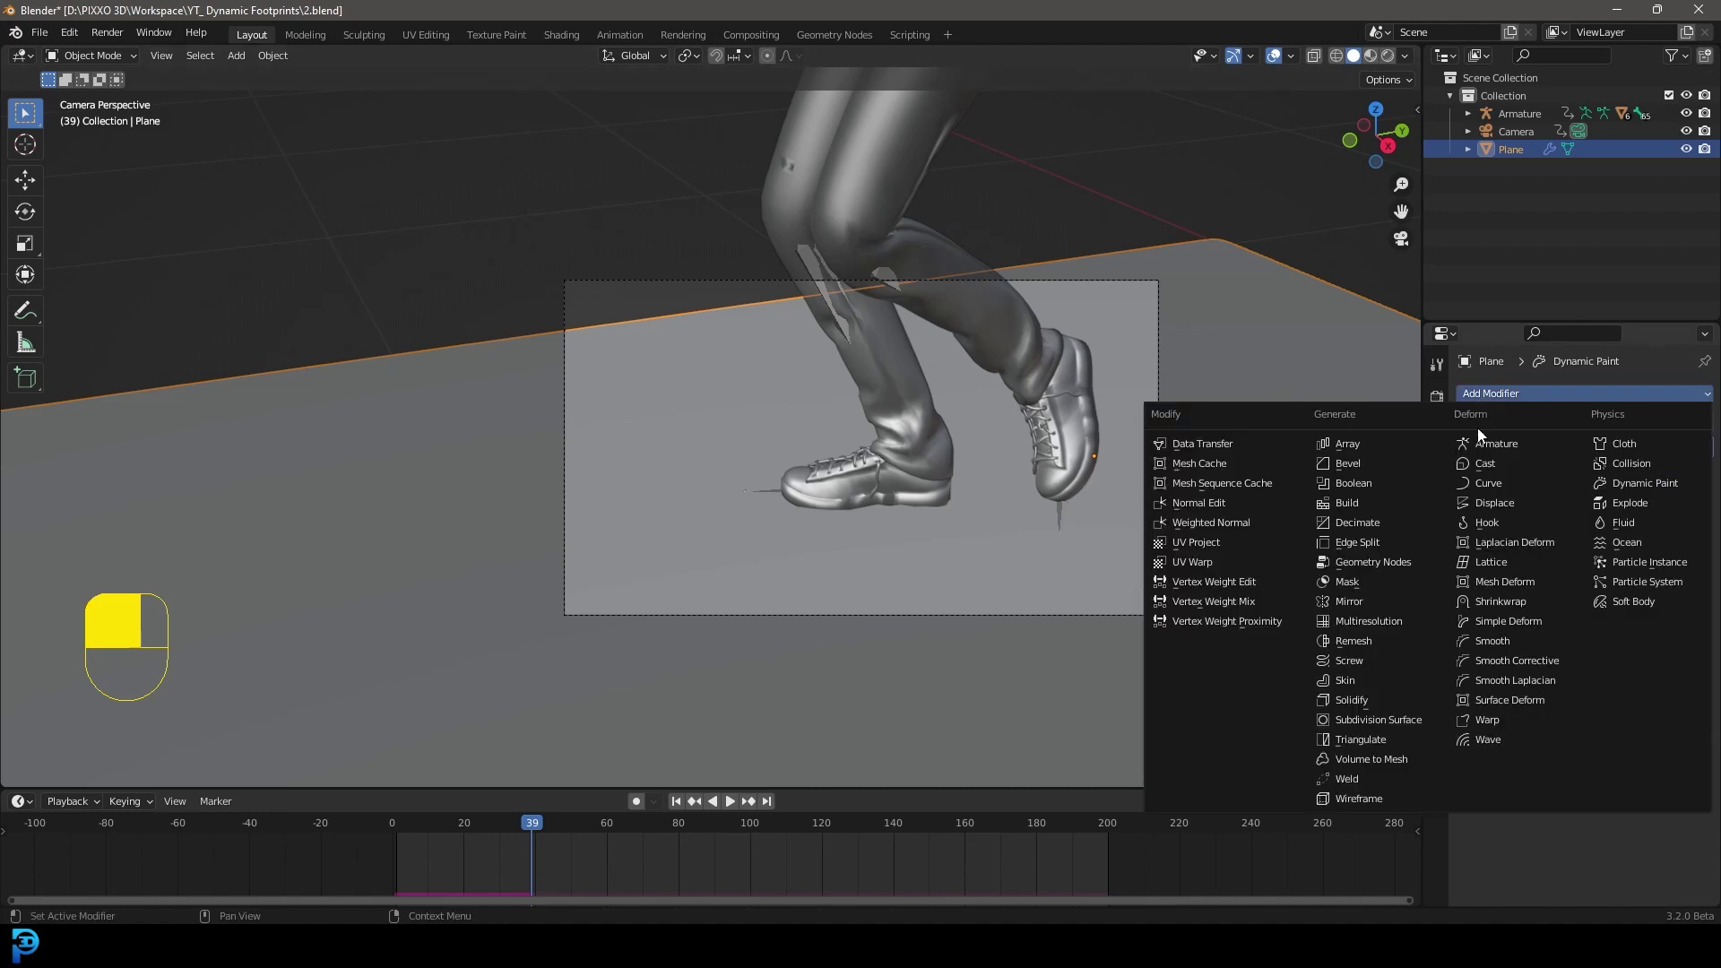
click(1514, 501)
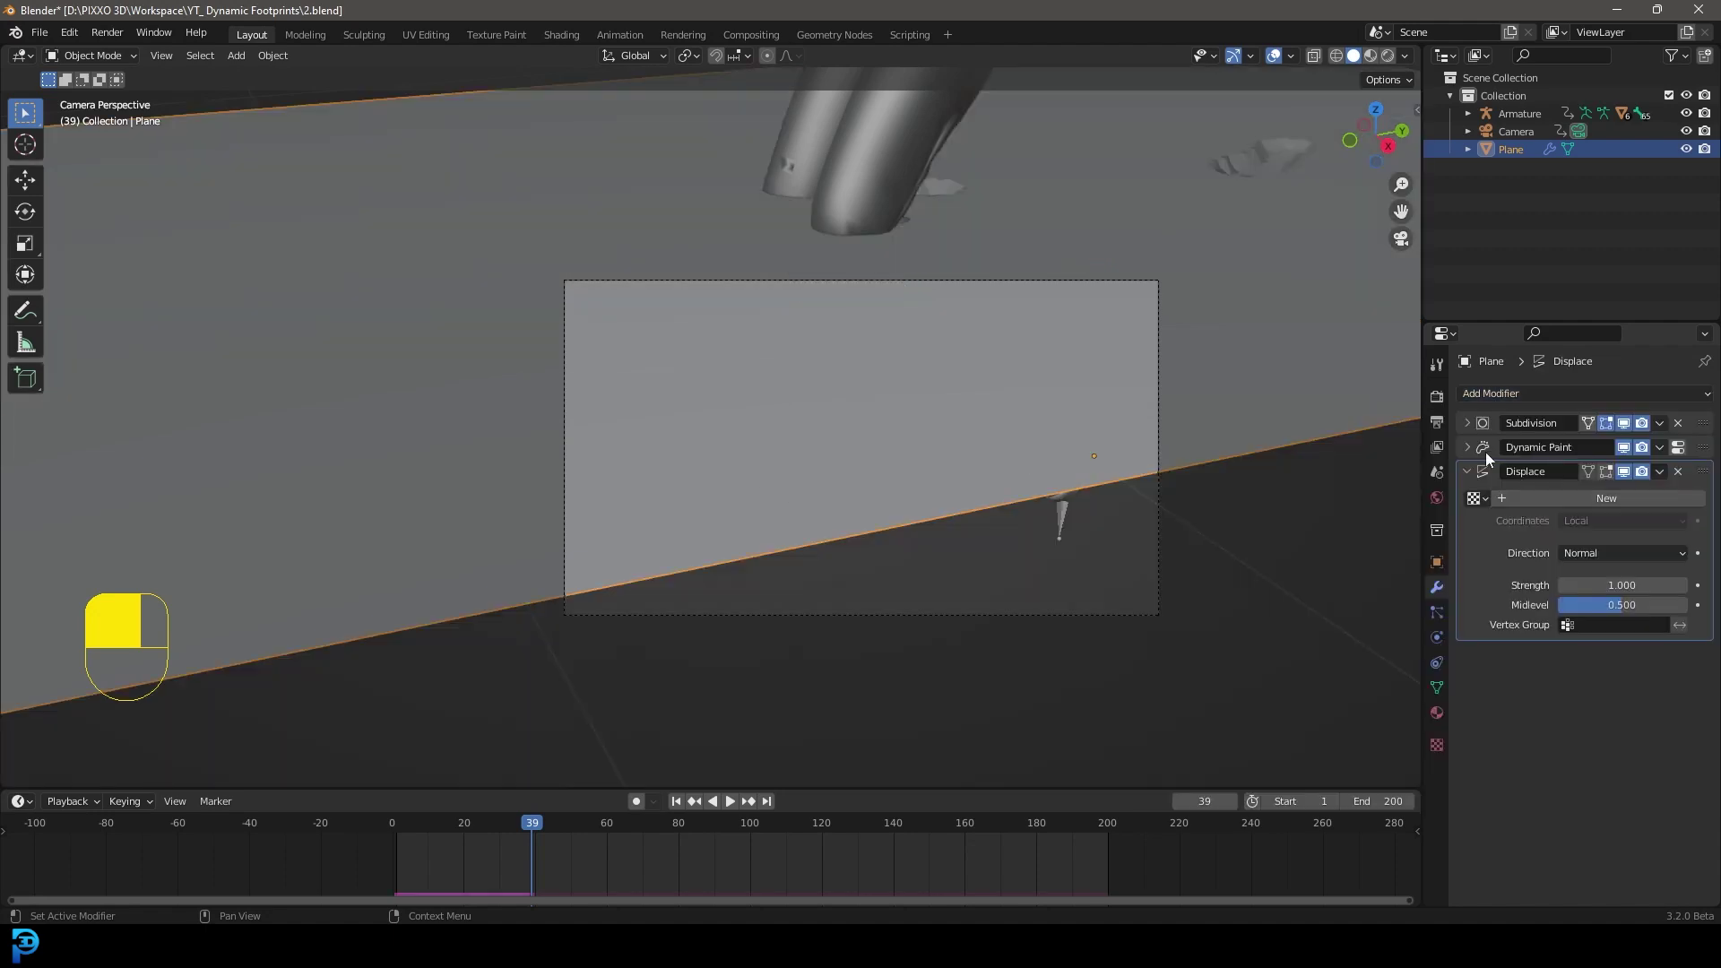
click(1556, 498)
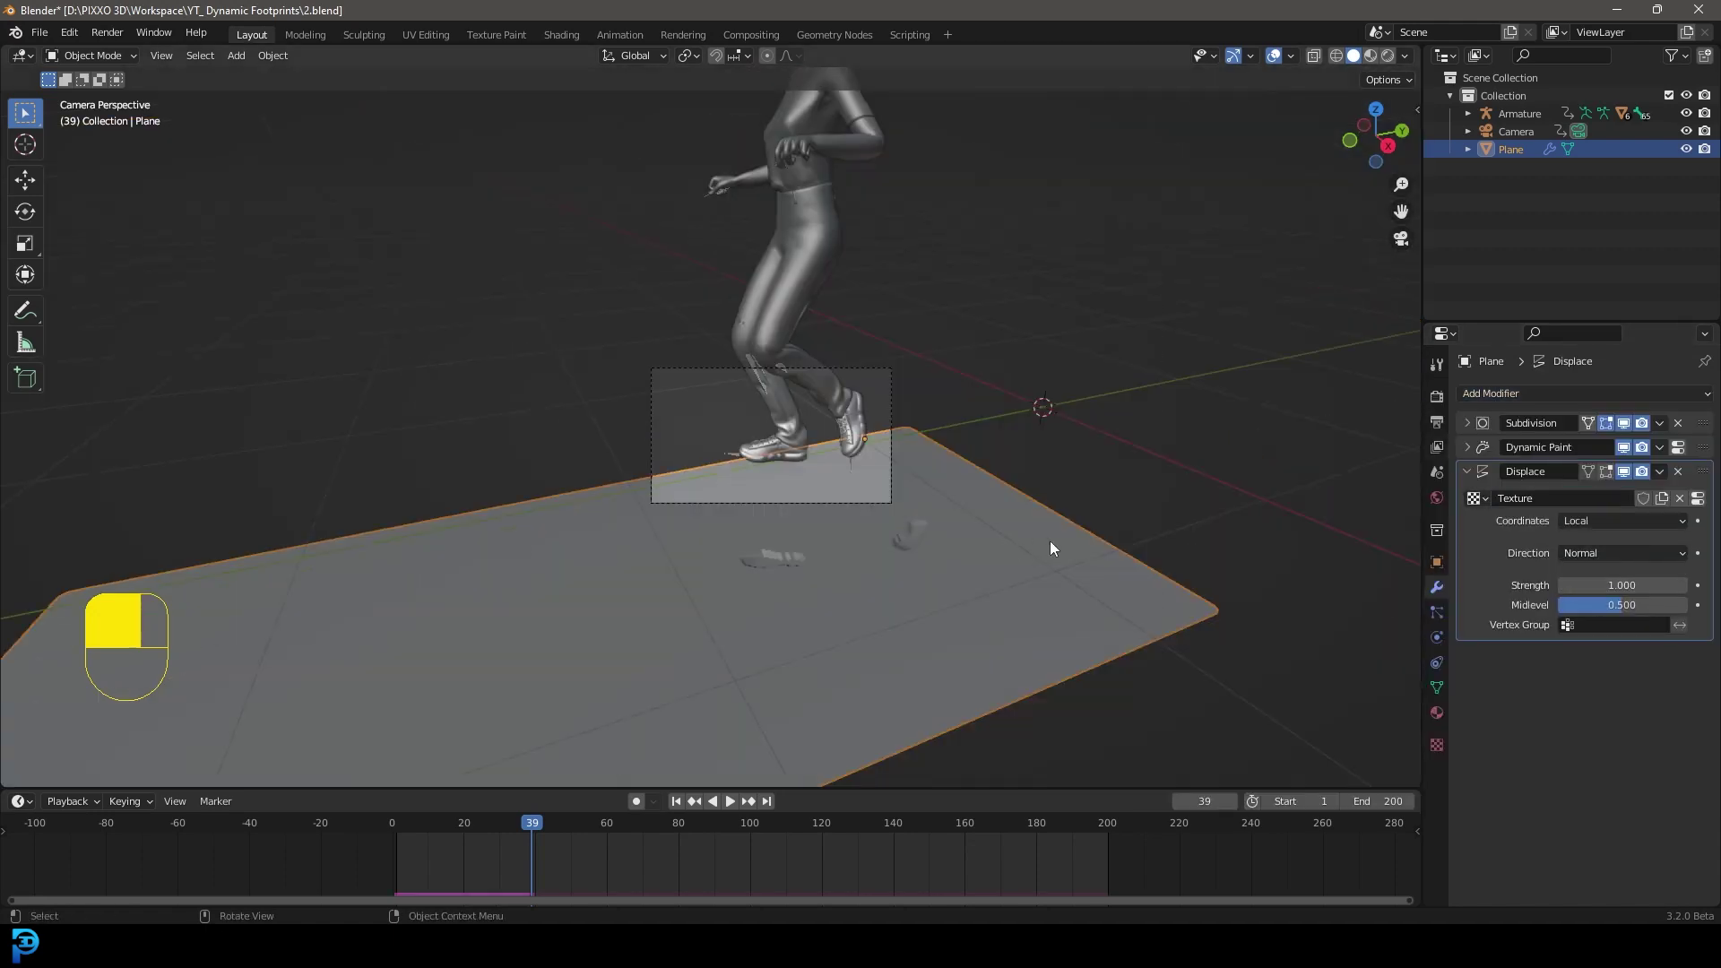
Set the Displace modifier's midlevel to 0 while viewing the plane from the side
middle_drag(1050, 550, 740, 567)
scroll(672, 530, up, 5)
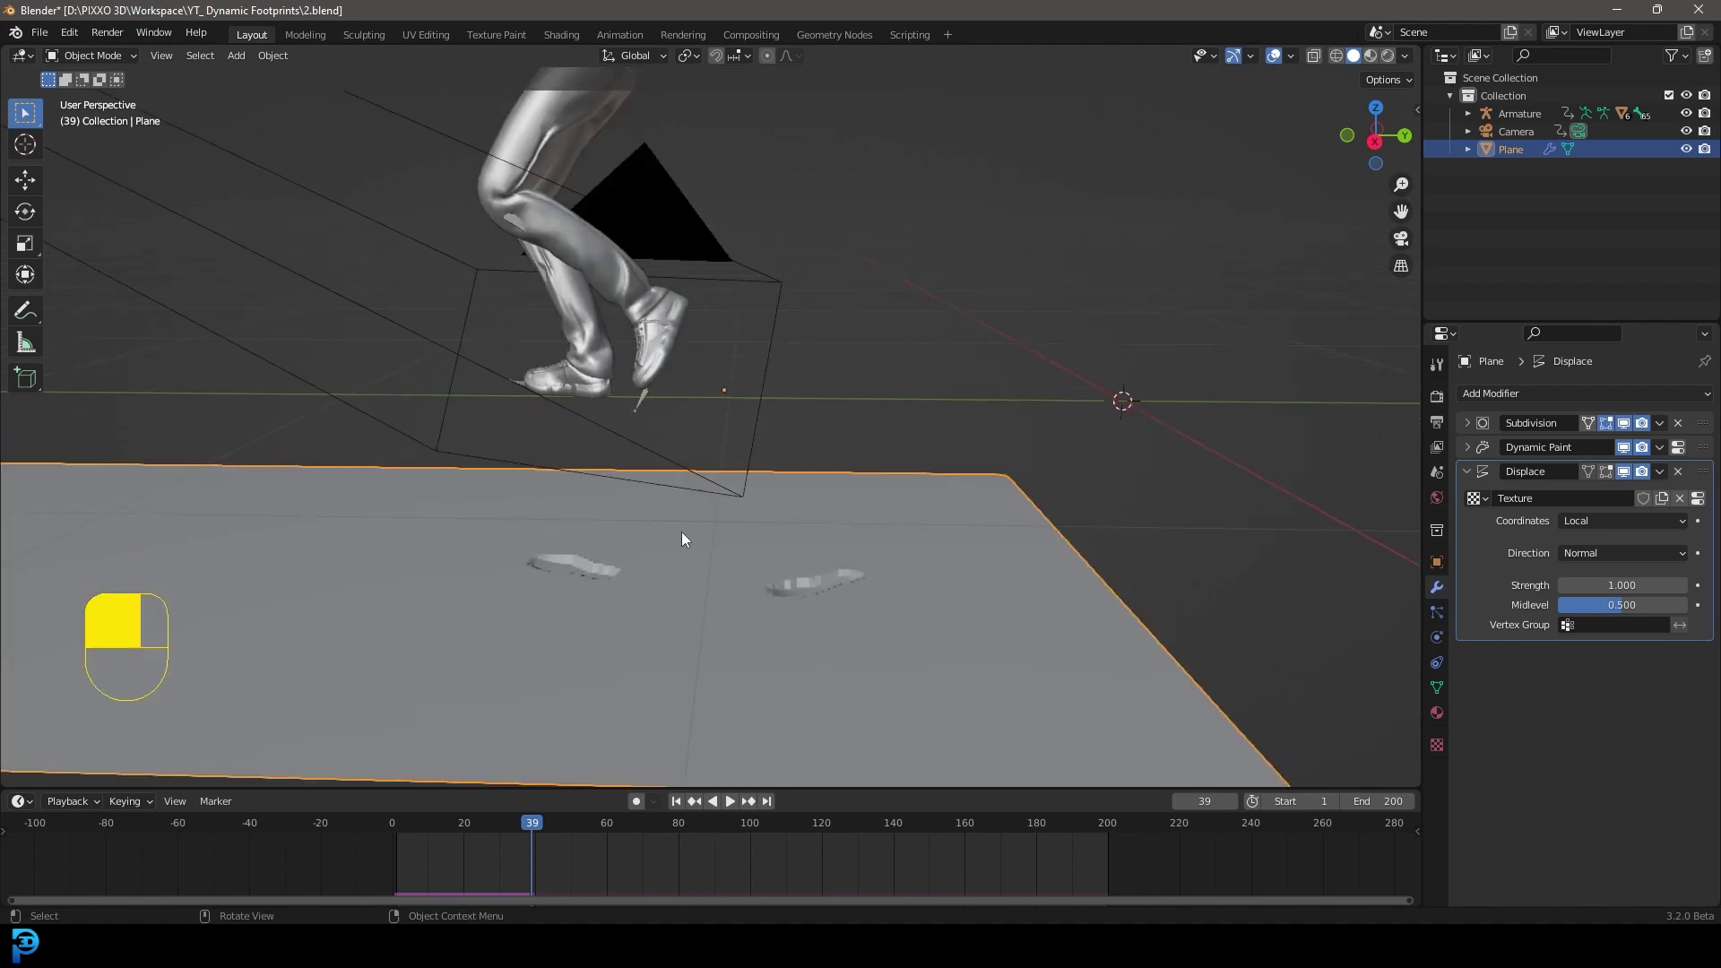
drag(1631, 610, 1600, 612)
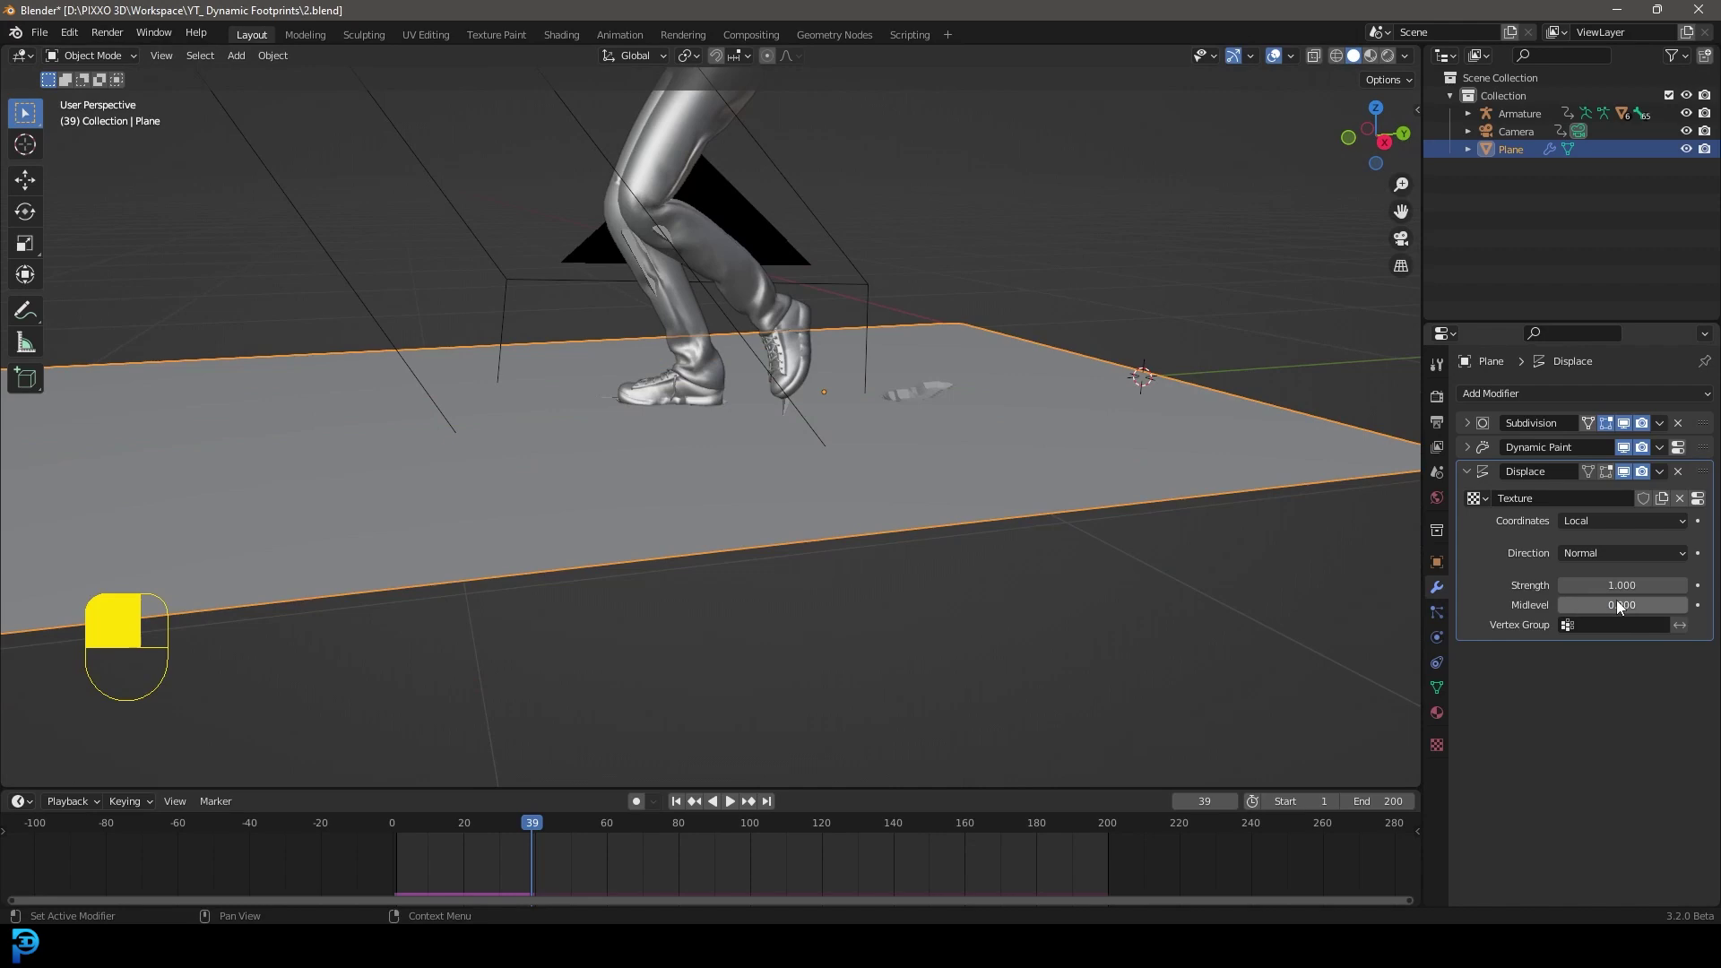
Return the animation to frame 1 and switch back to the camera view
scroll(950, 381, up, 5)
key(shift+Left)
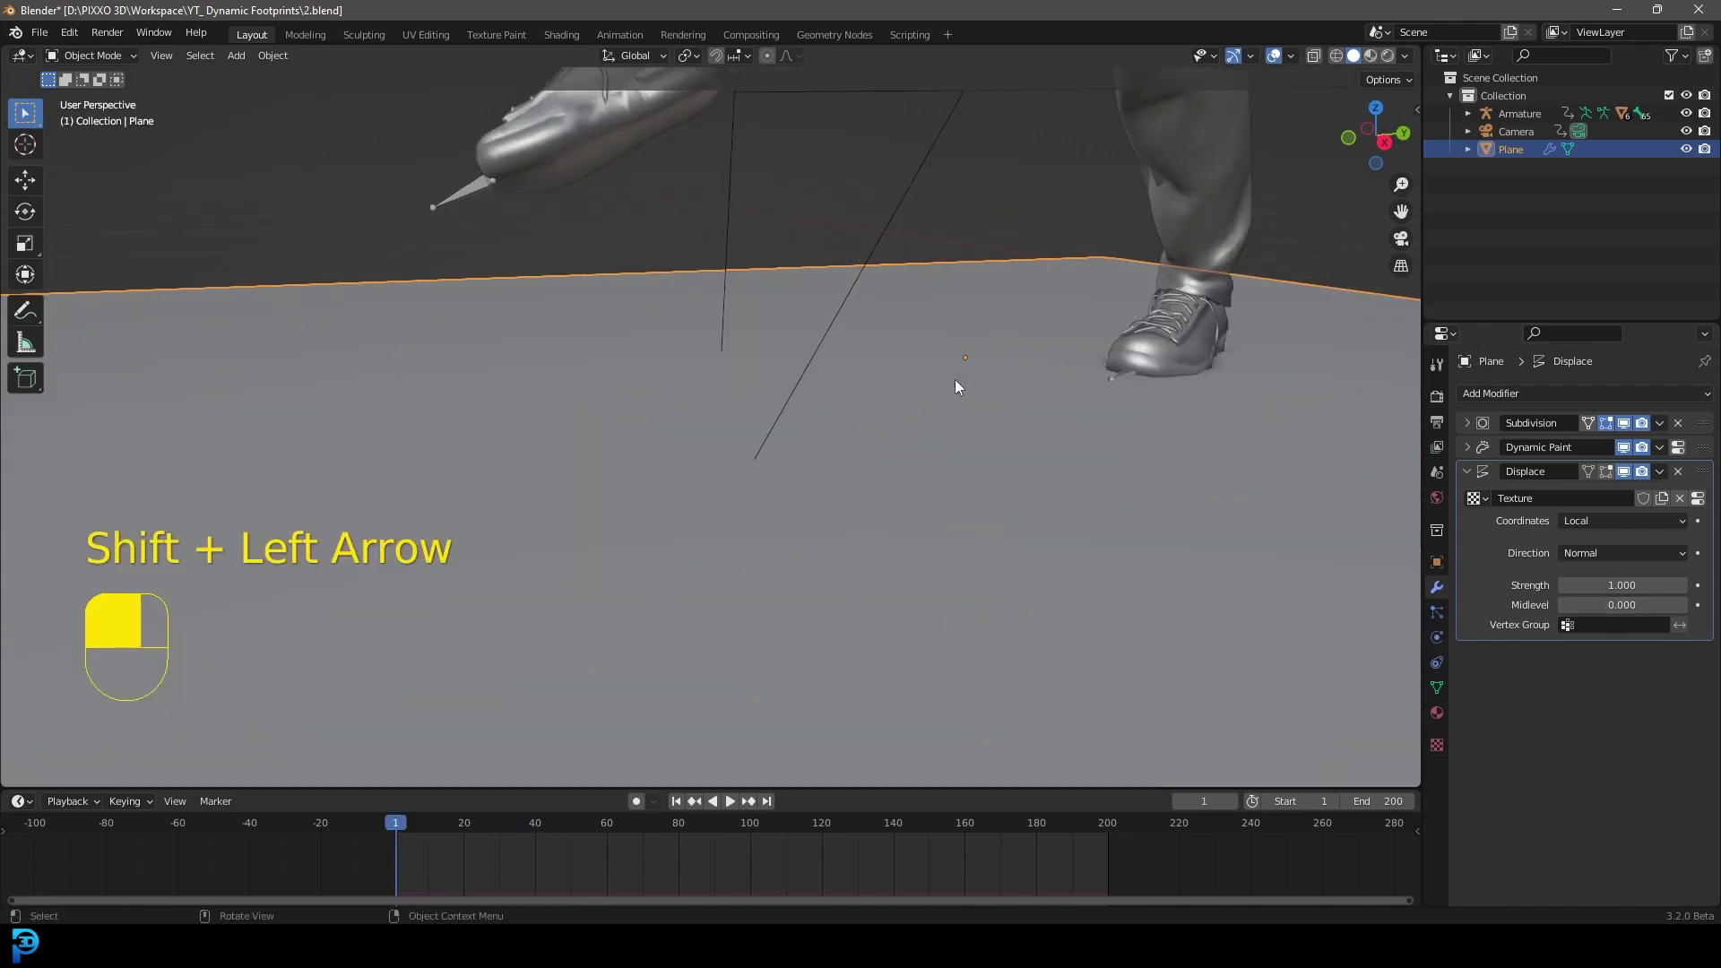
key(KP_0)
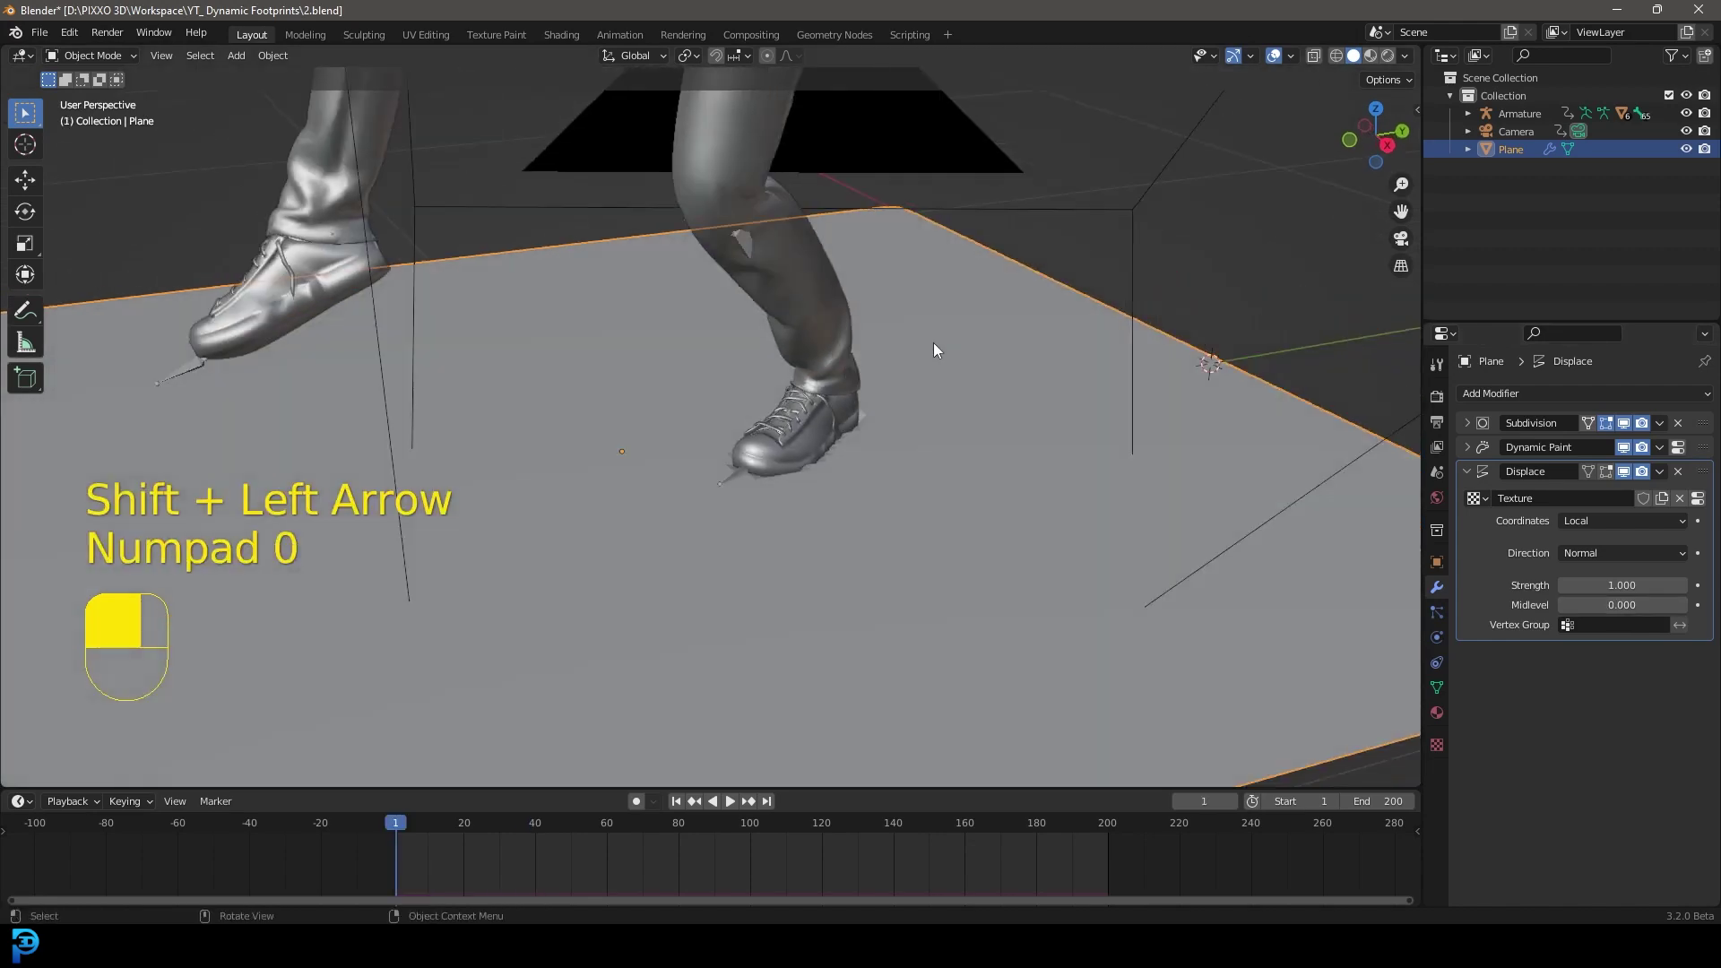
Play the animation from frame 1 and stop it at frame 190, checking the footprints from several angles
key(space)
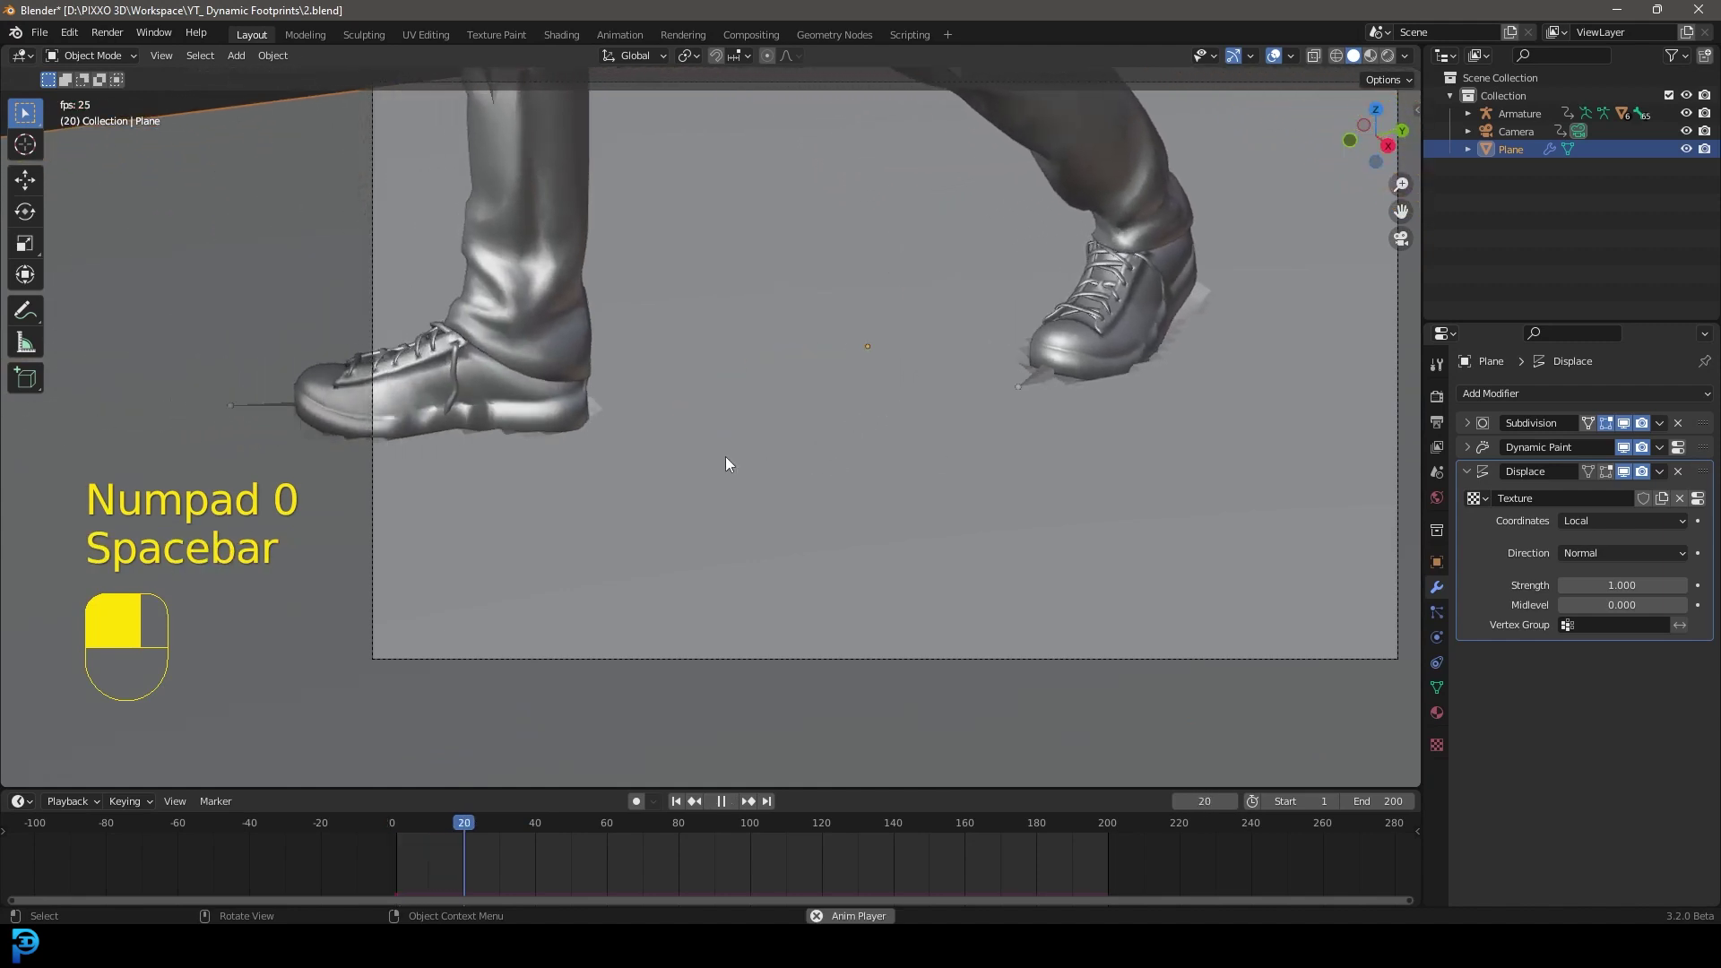
scroll(674, 444, down, 3)
middle_drag(742, 450, 895, 545)
shift+middle_drag(636, 509, 729, 486)
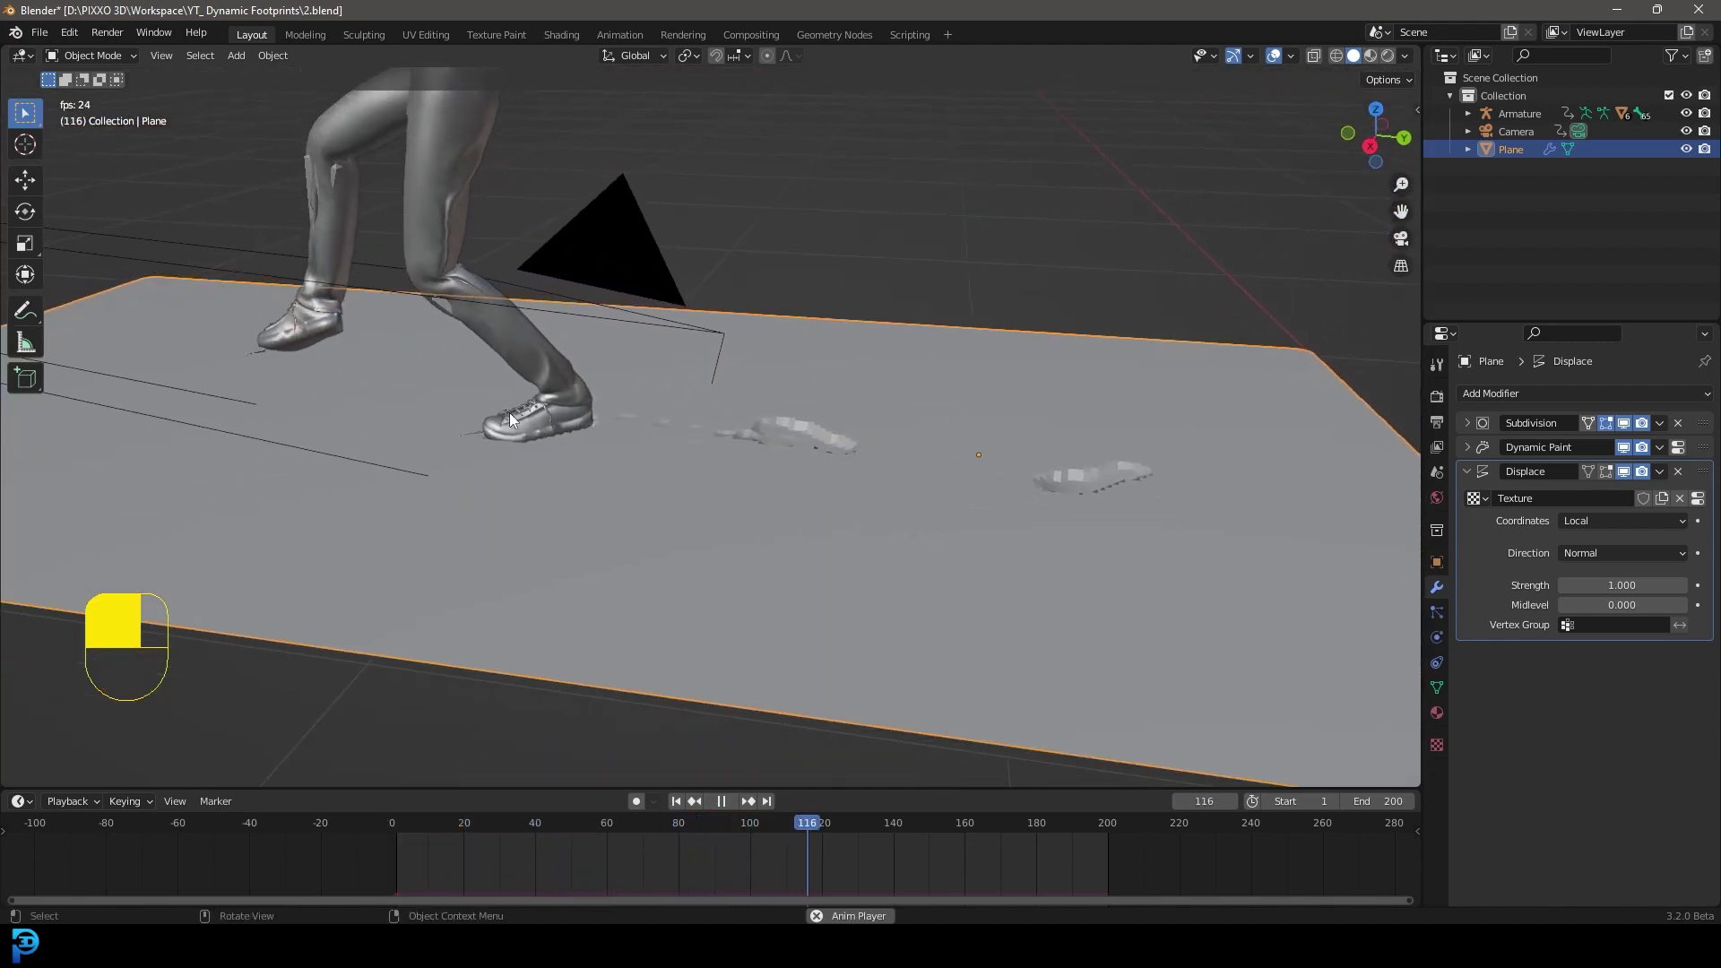
middle_drag(895, 446, 761, 563)
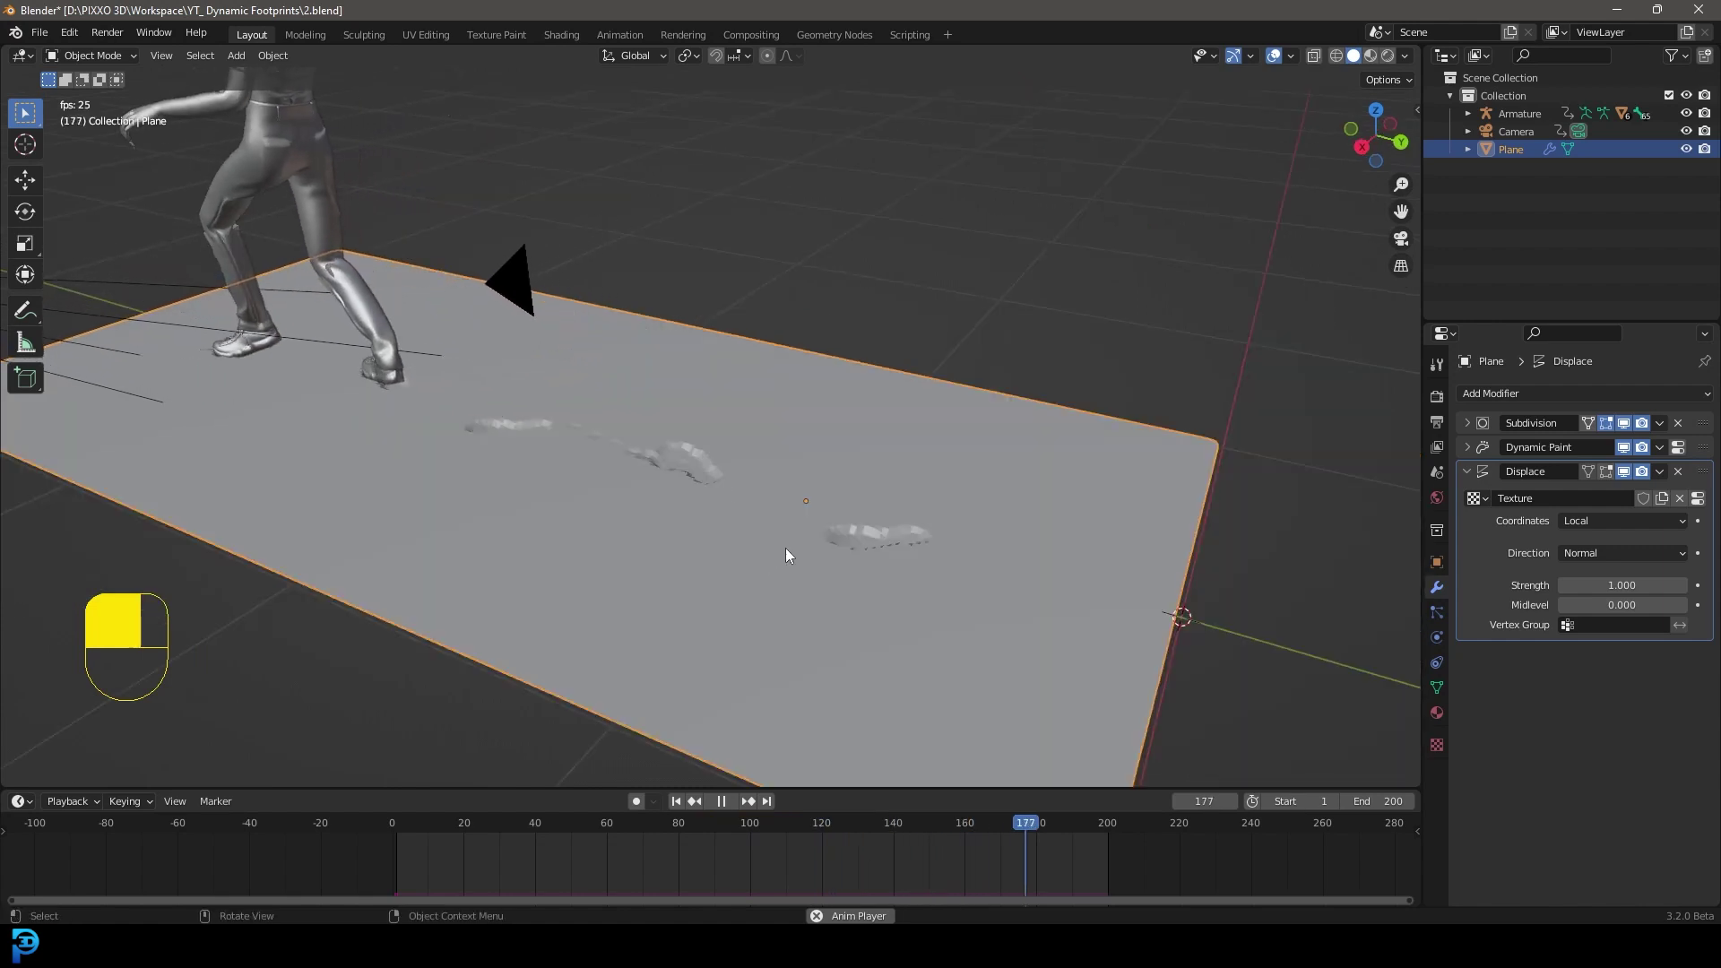
key(space)
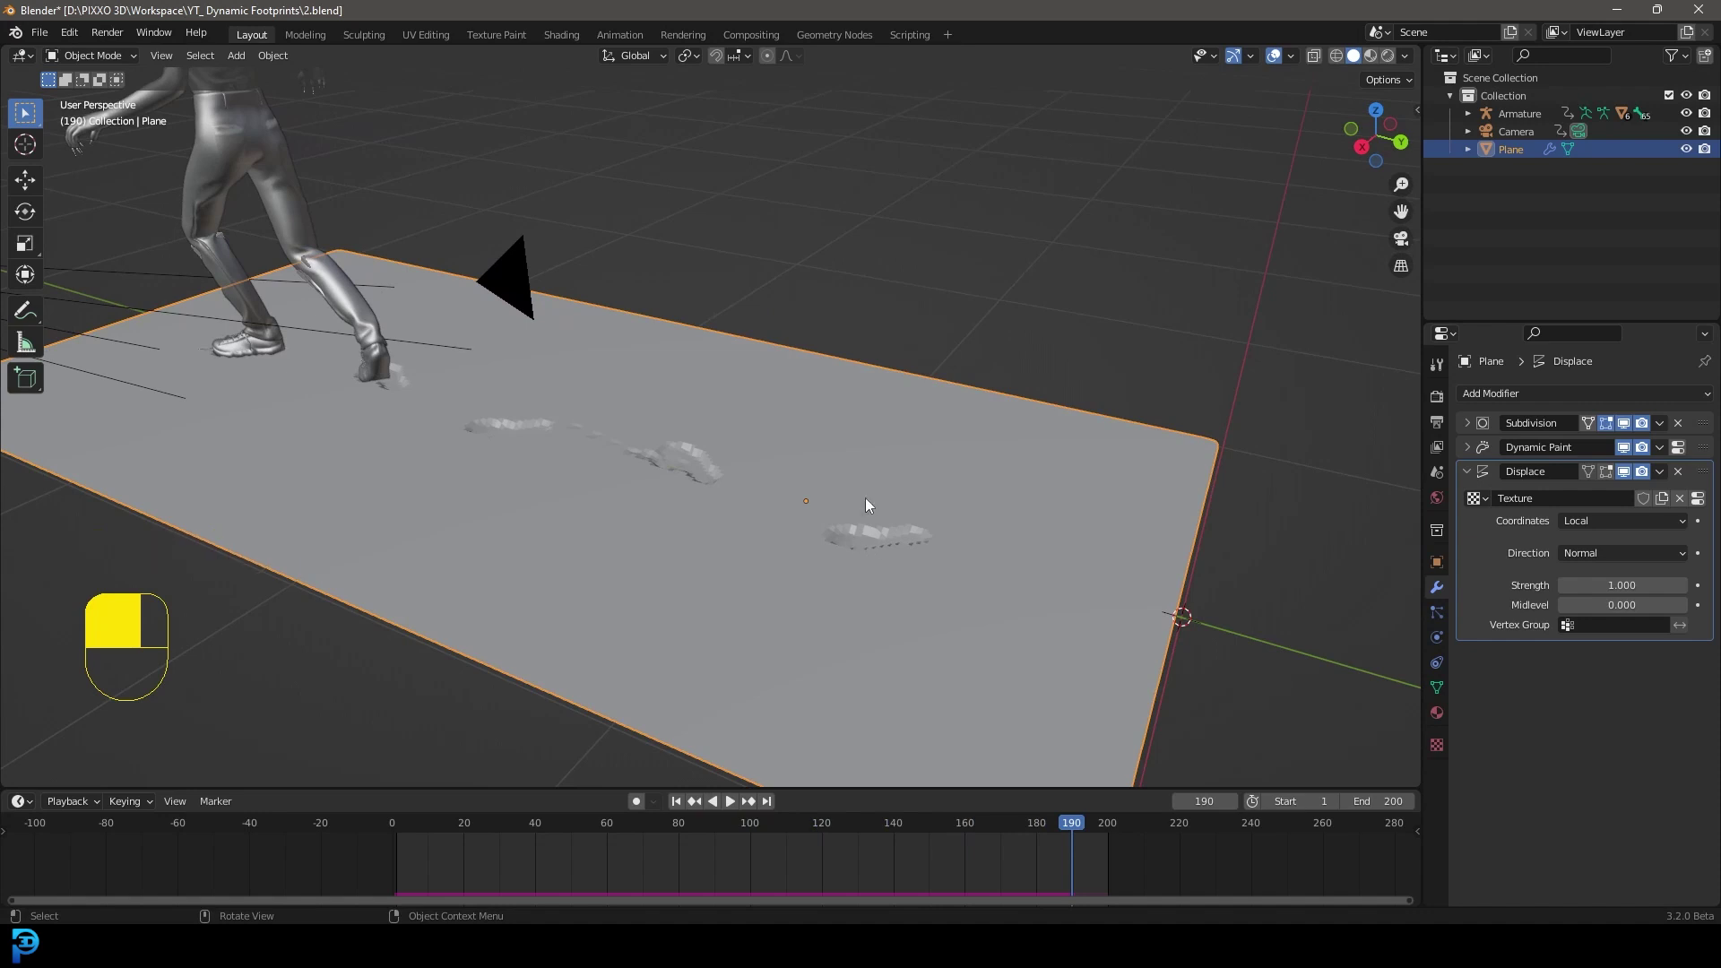
Inspect the footprints up close and set the Subdivision modifier's viewport level to 3
right_click(755, 439)
middle_drag(627, 506, 761, 495)
scroll(761, 495, up, 3)
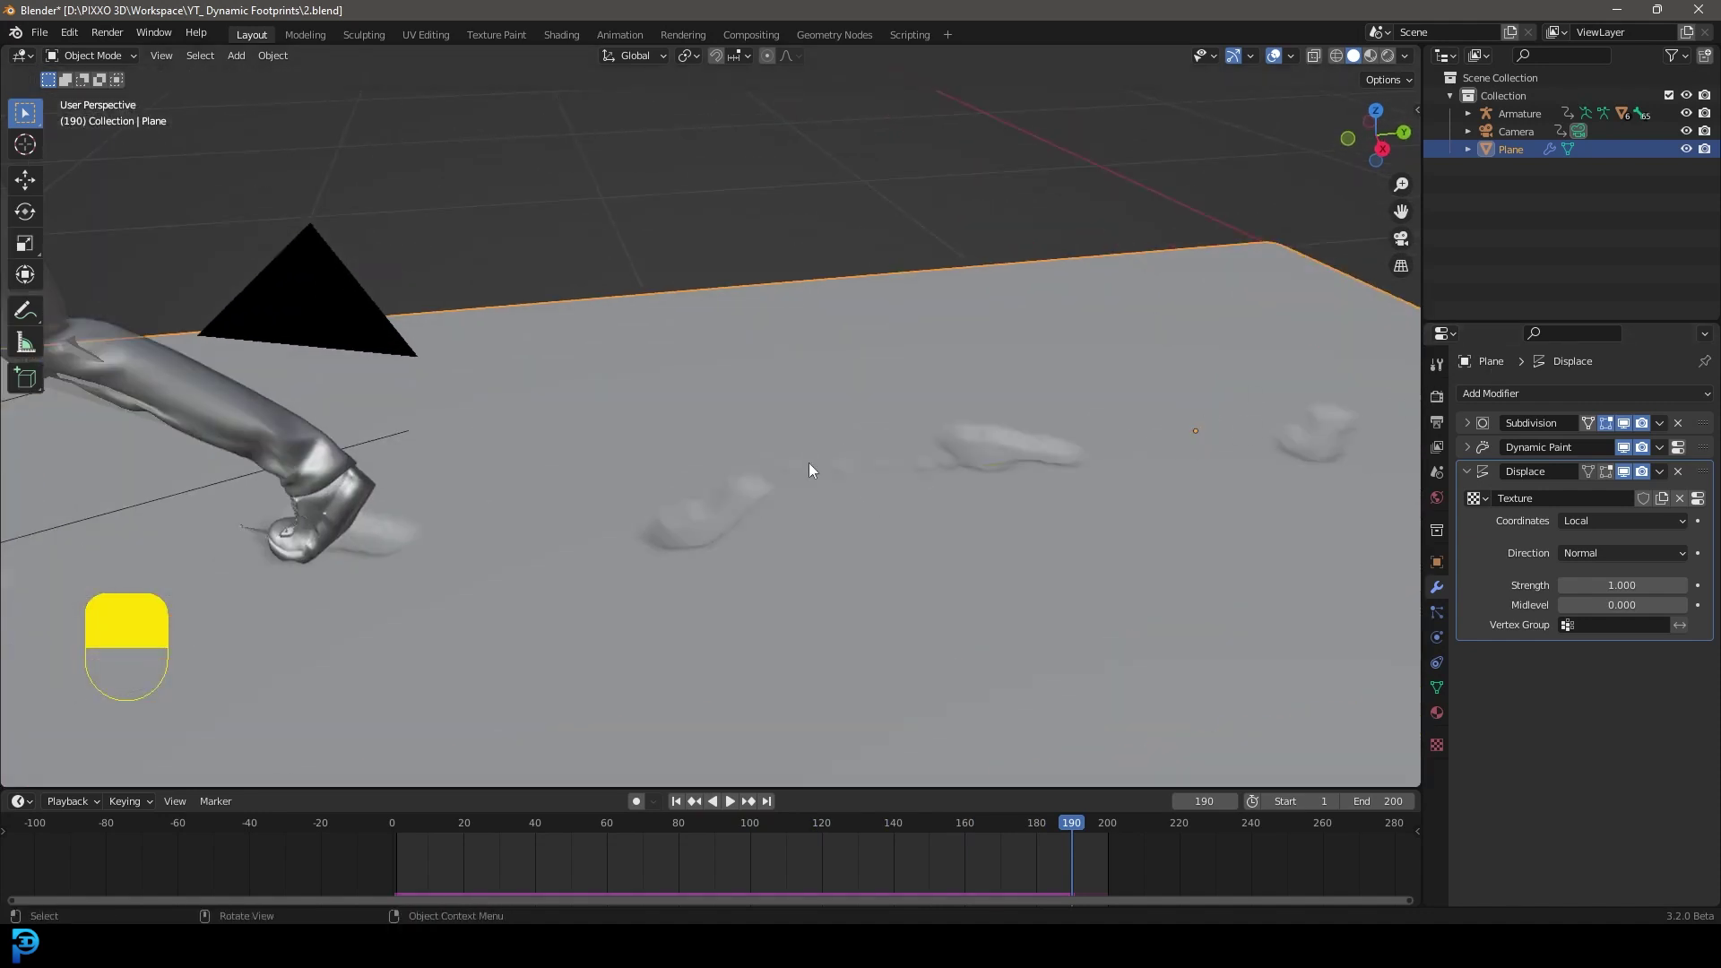
scroll(711, 524, up, 1)
click(1467, 422)
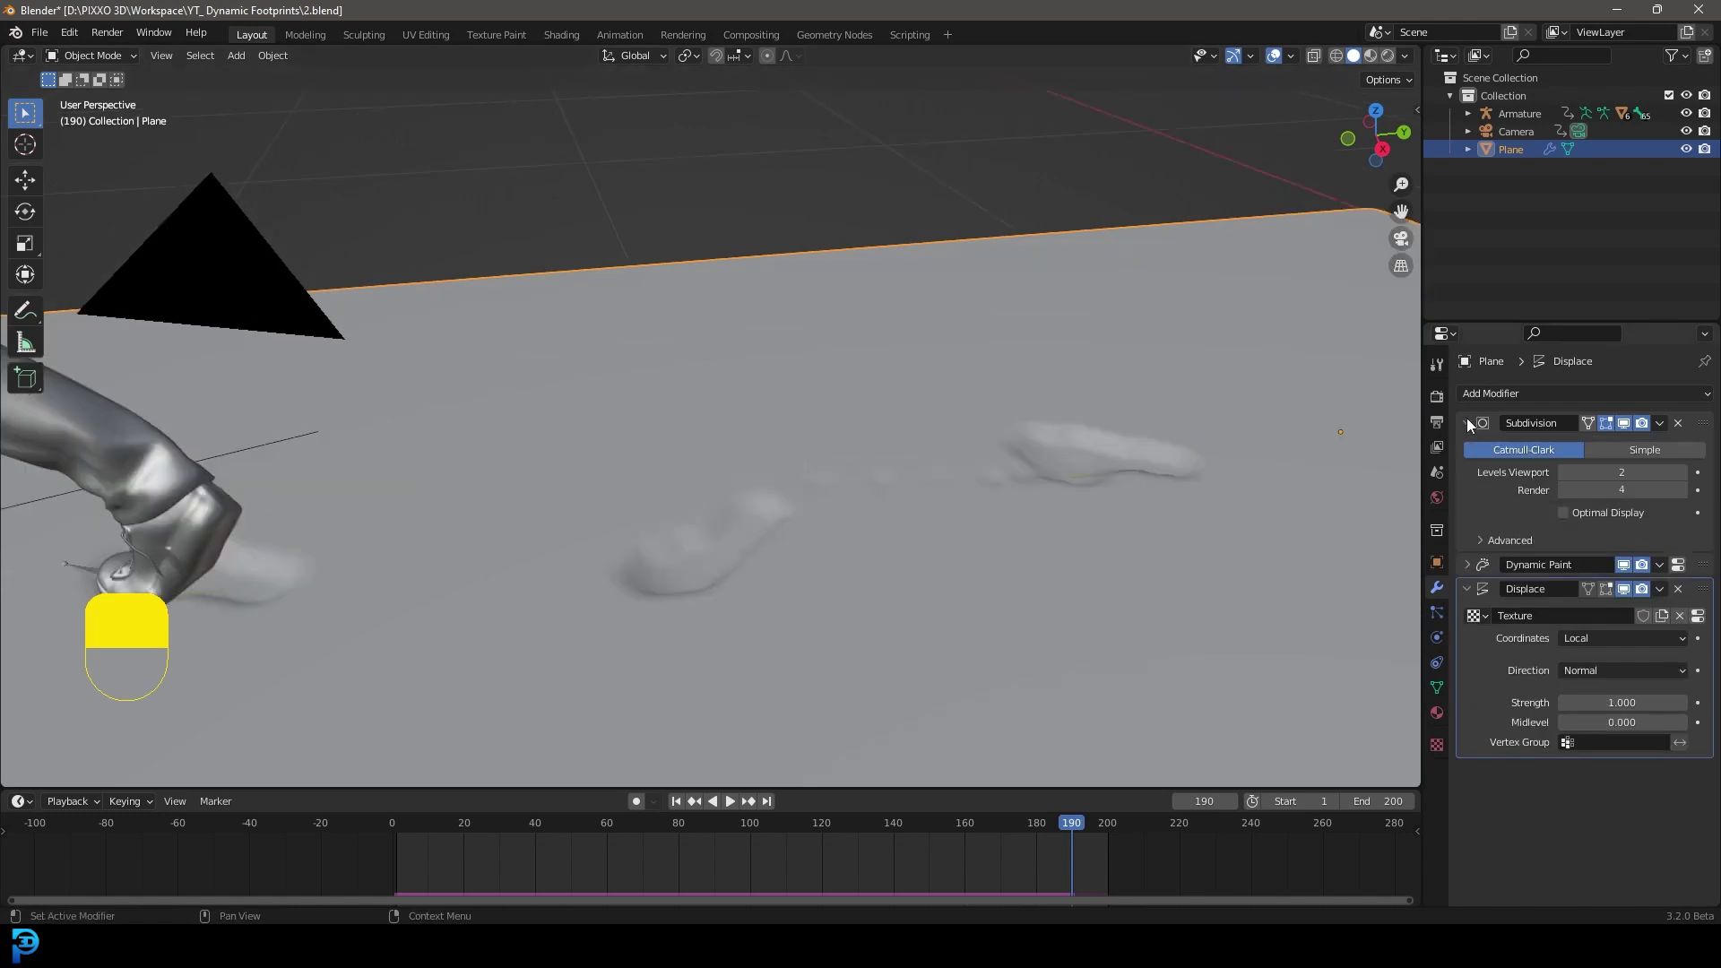
click(1682, 472)
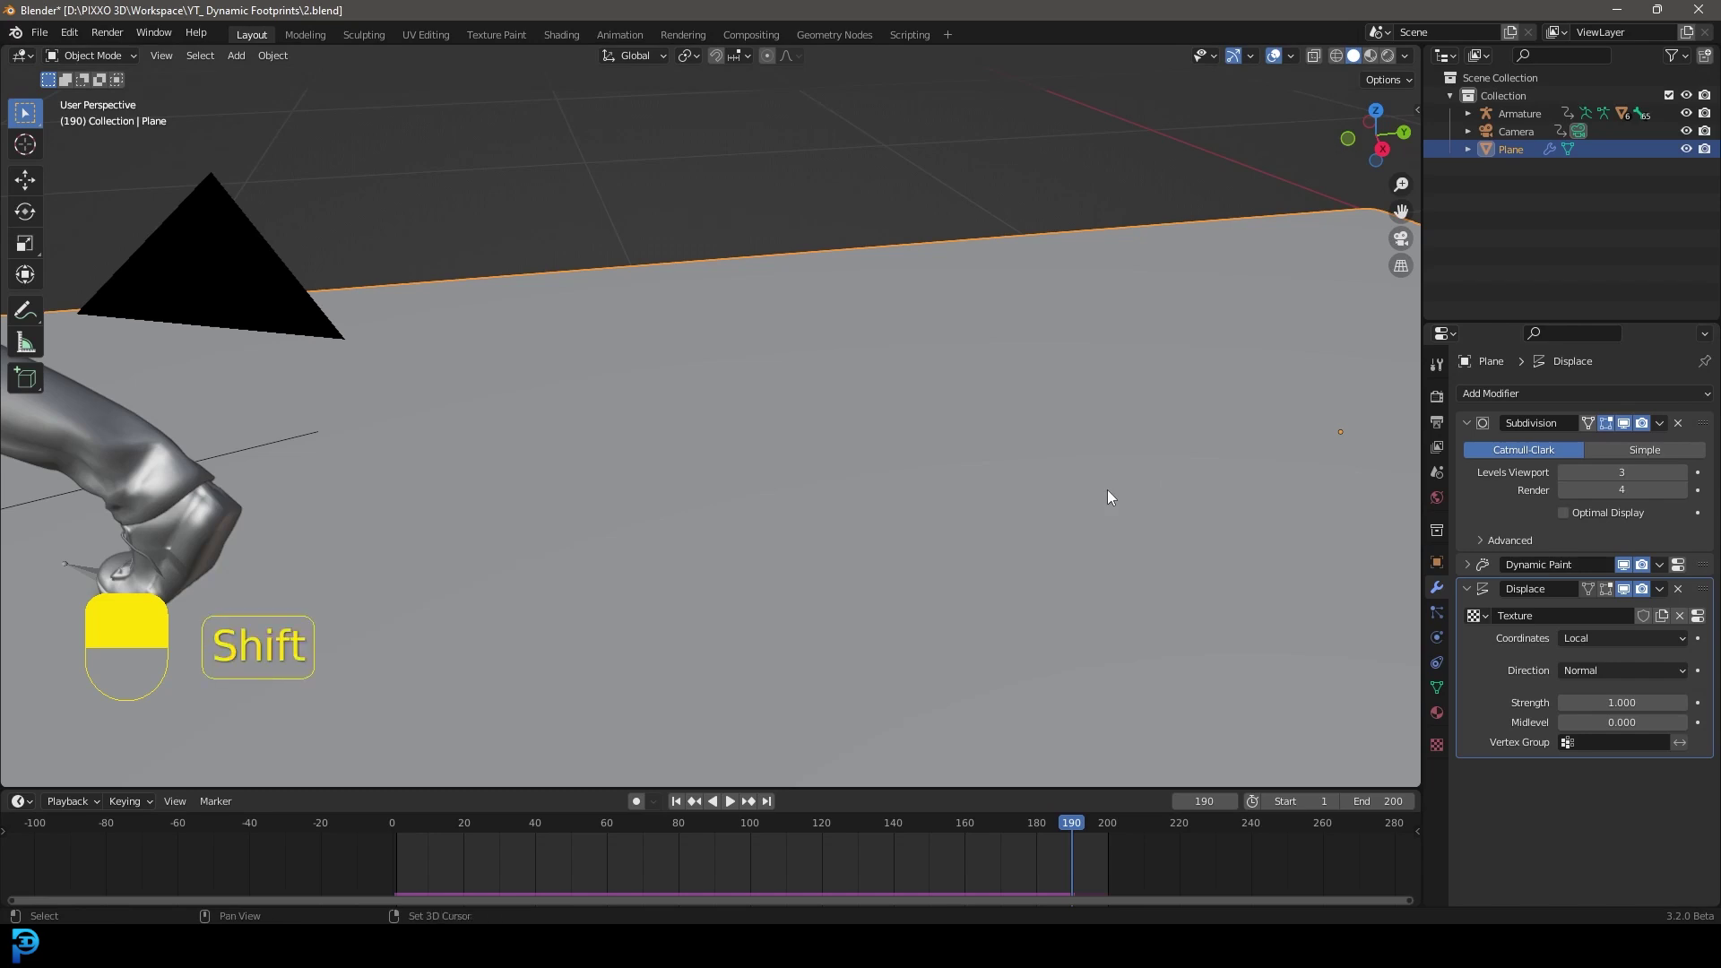
Replay the animation from frame 1 in camera view, stop at frame 36 and examine the first footprint
key(shift+Left)
key(KP_0)
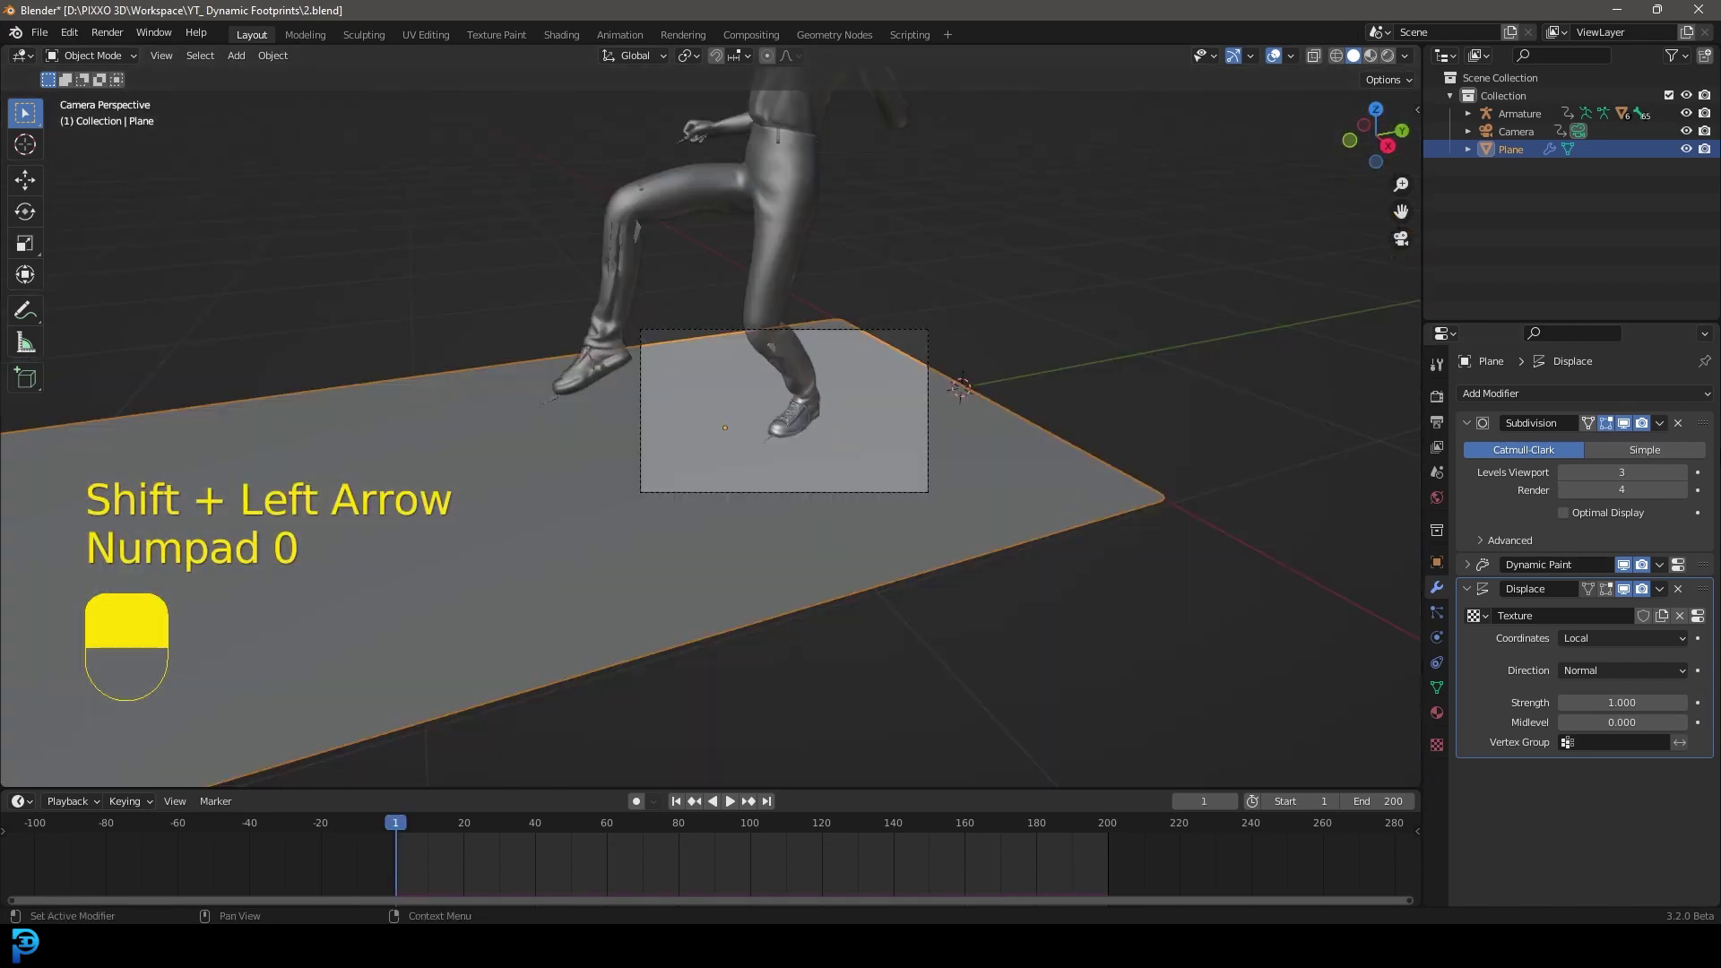
scroll(803, 481, up, 7)
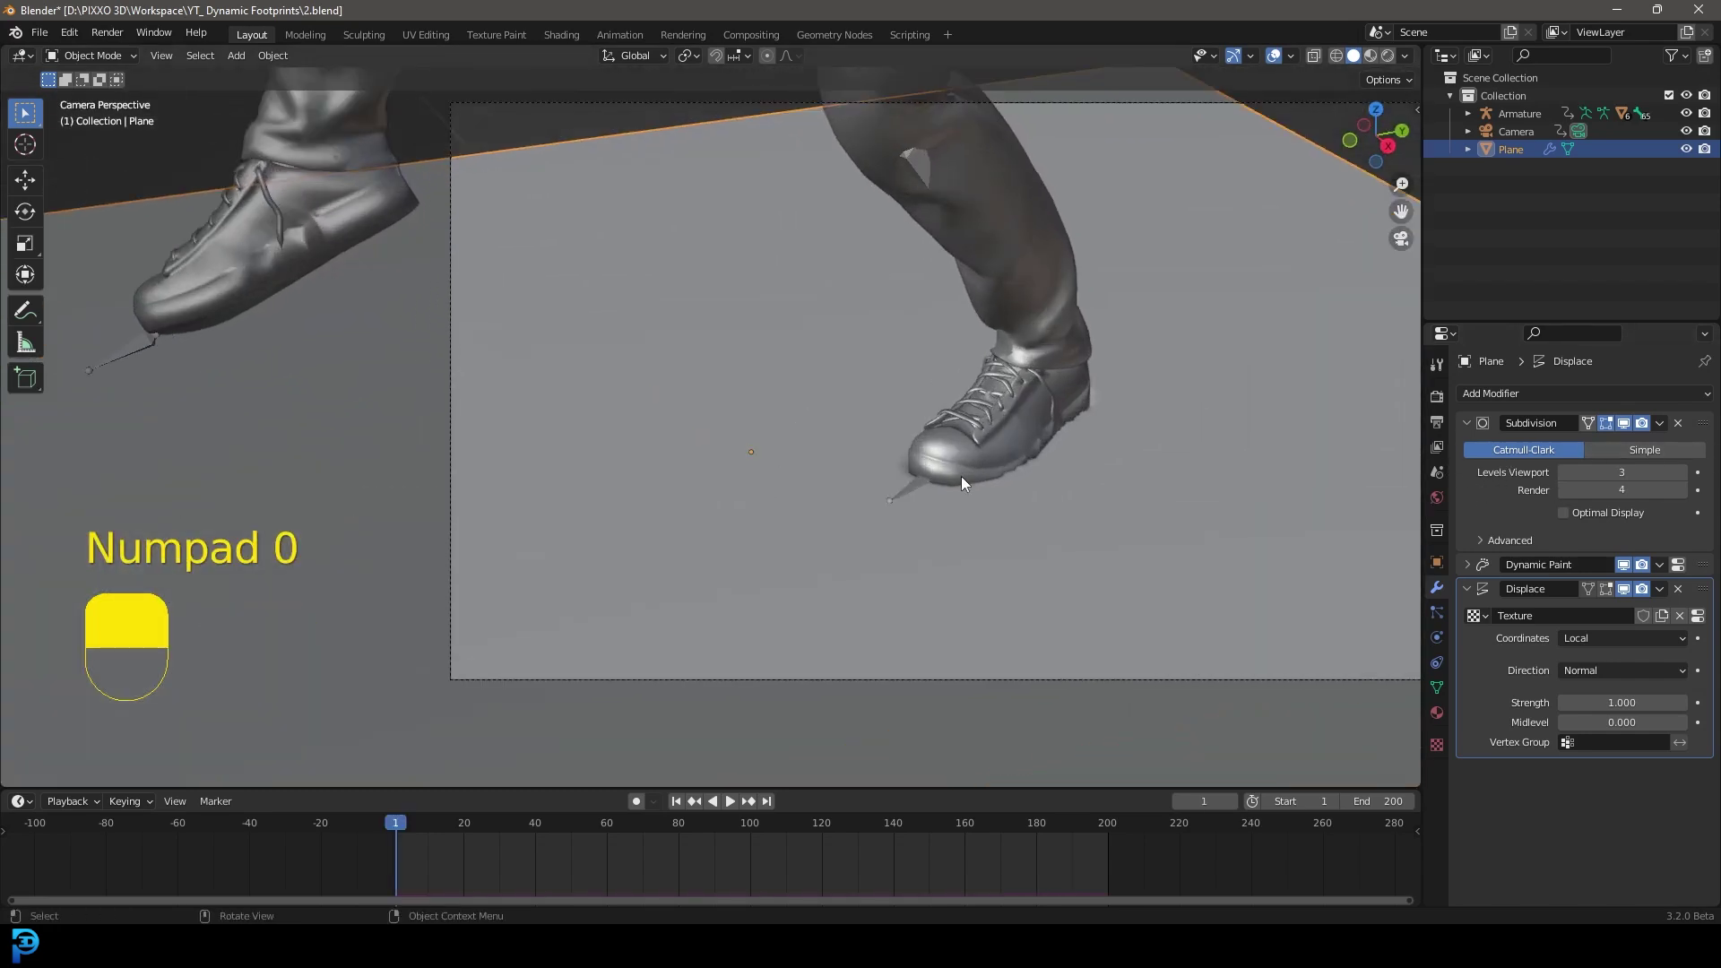
key(space)
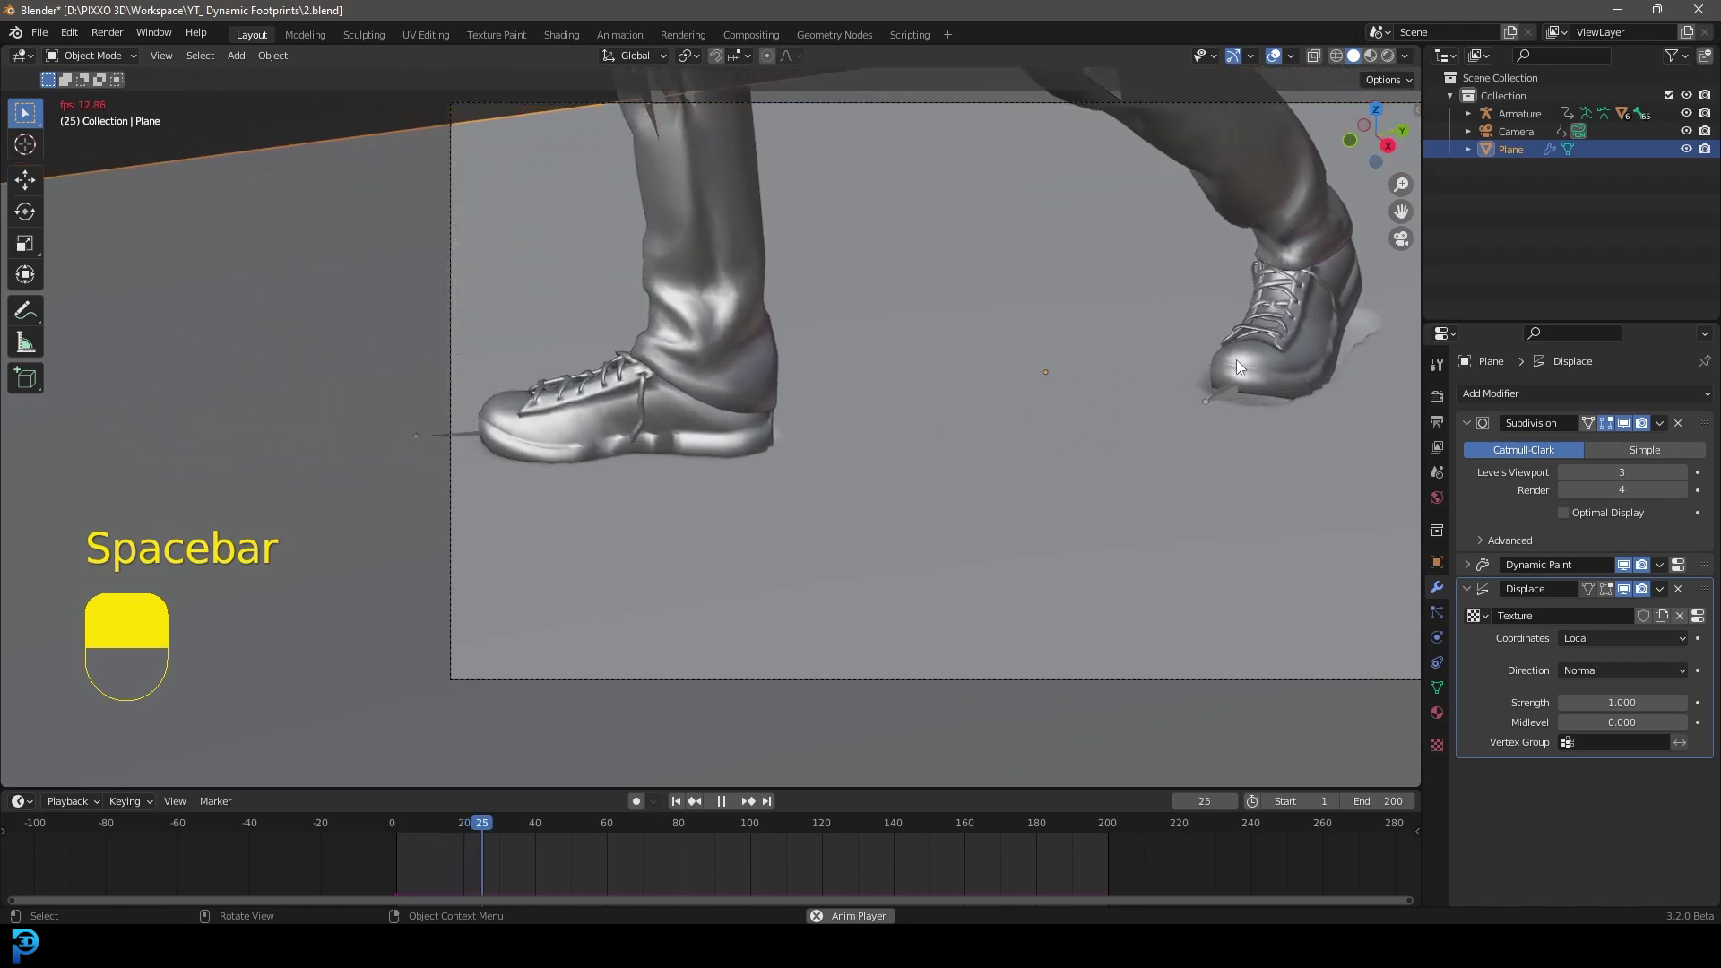
key(space)
middle_drag(1170, 423, 914, 513)
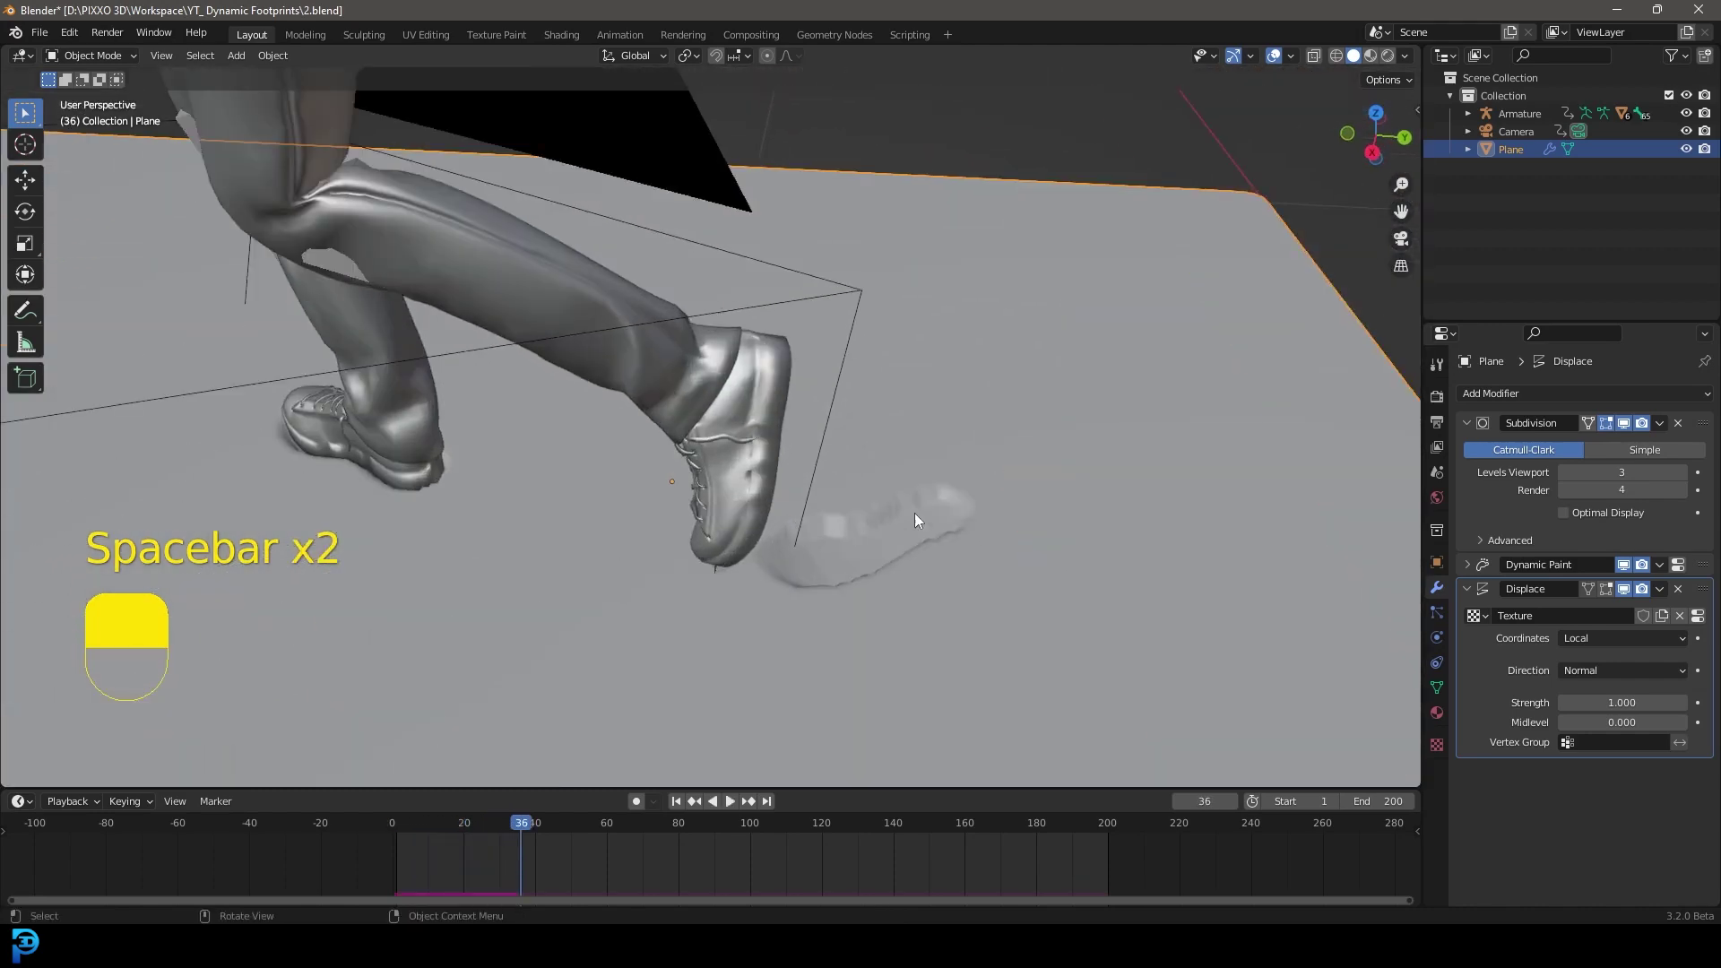
Apply the plane's Subdivision modifier and return the animation to frame 1
click(1658, 423)
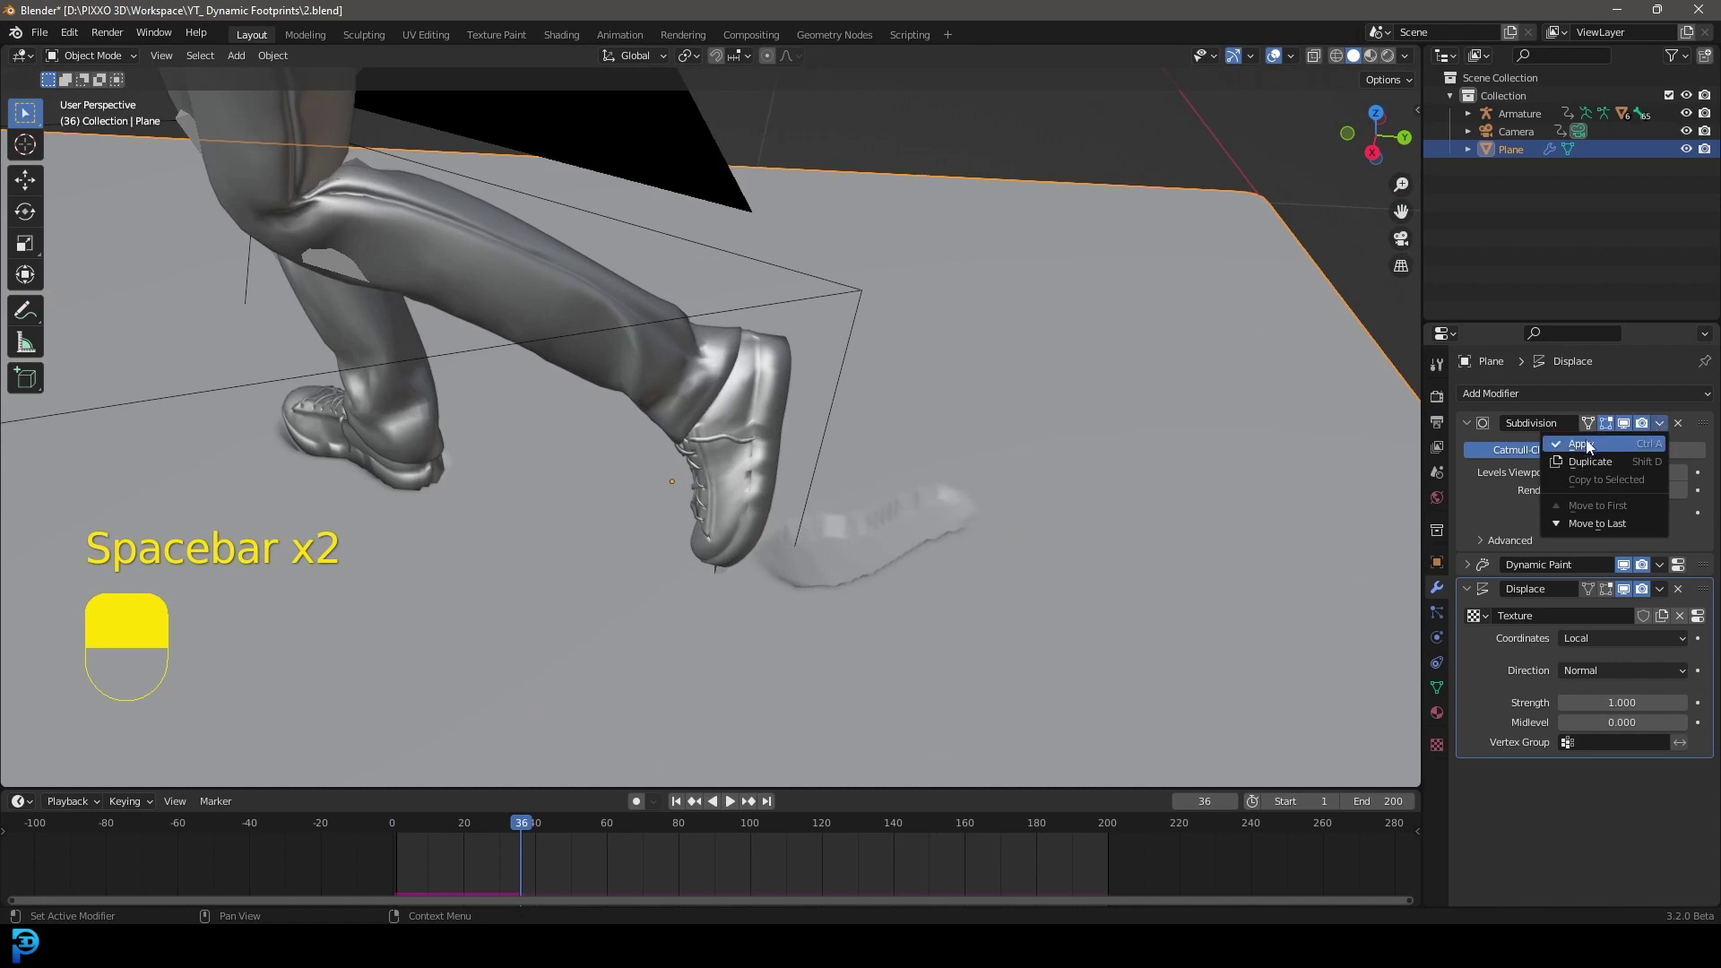
click(1580, 445)
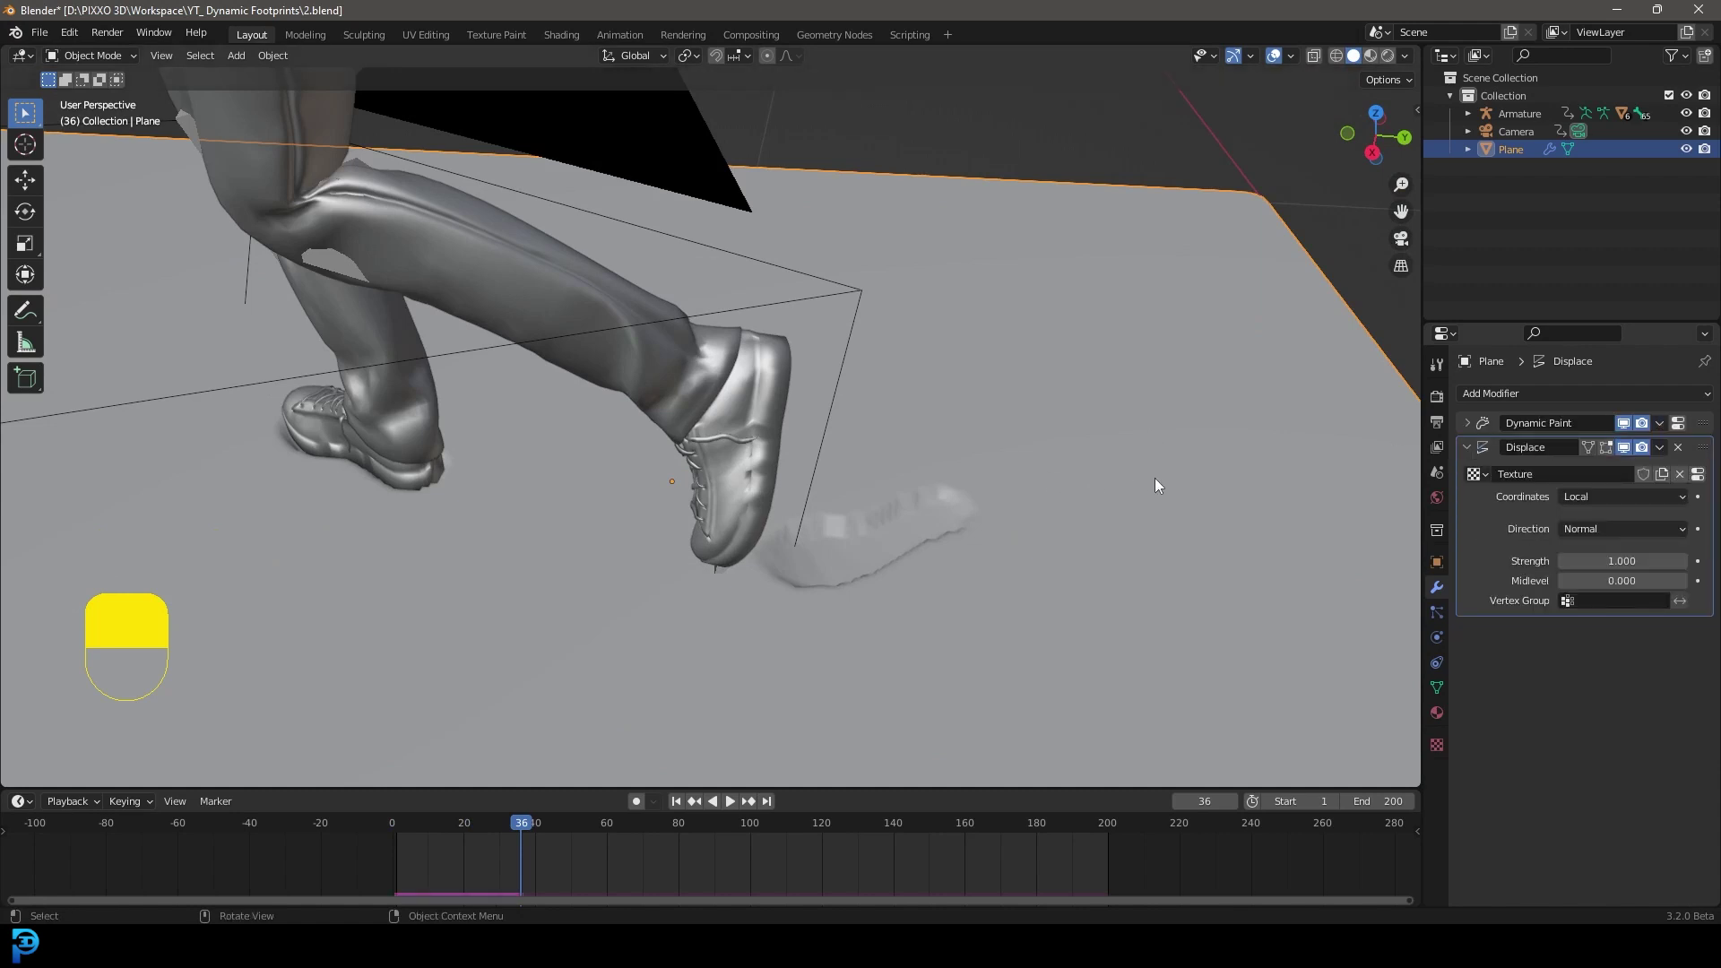
key(shift+Left)
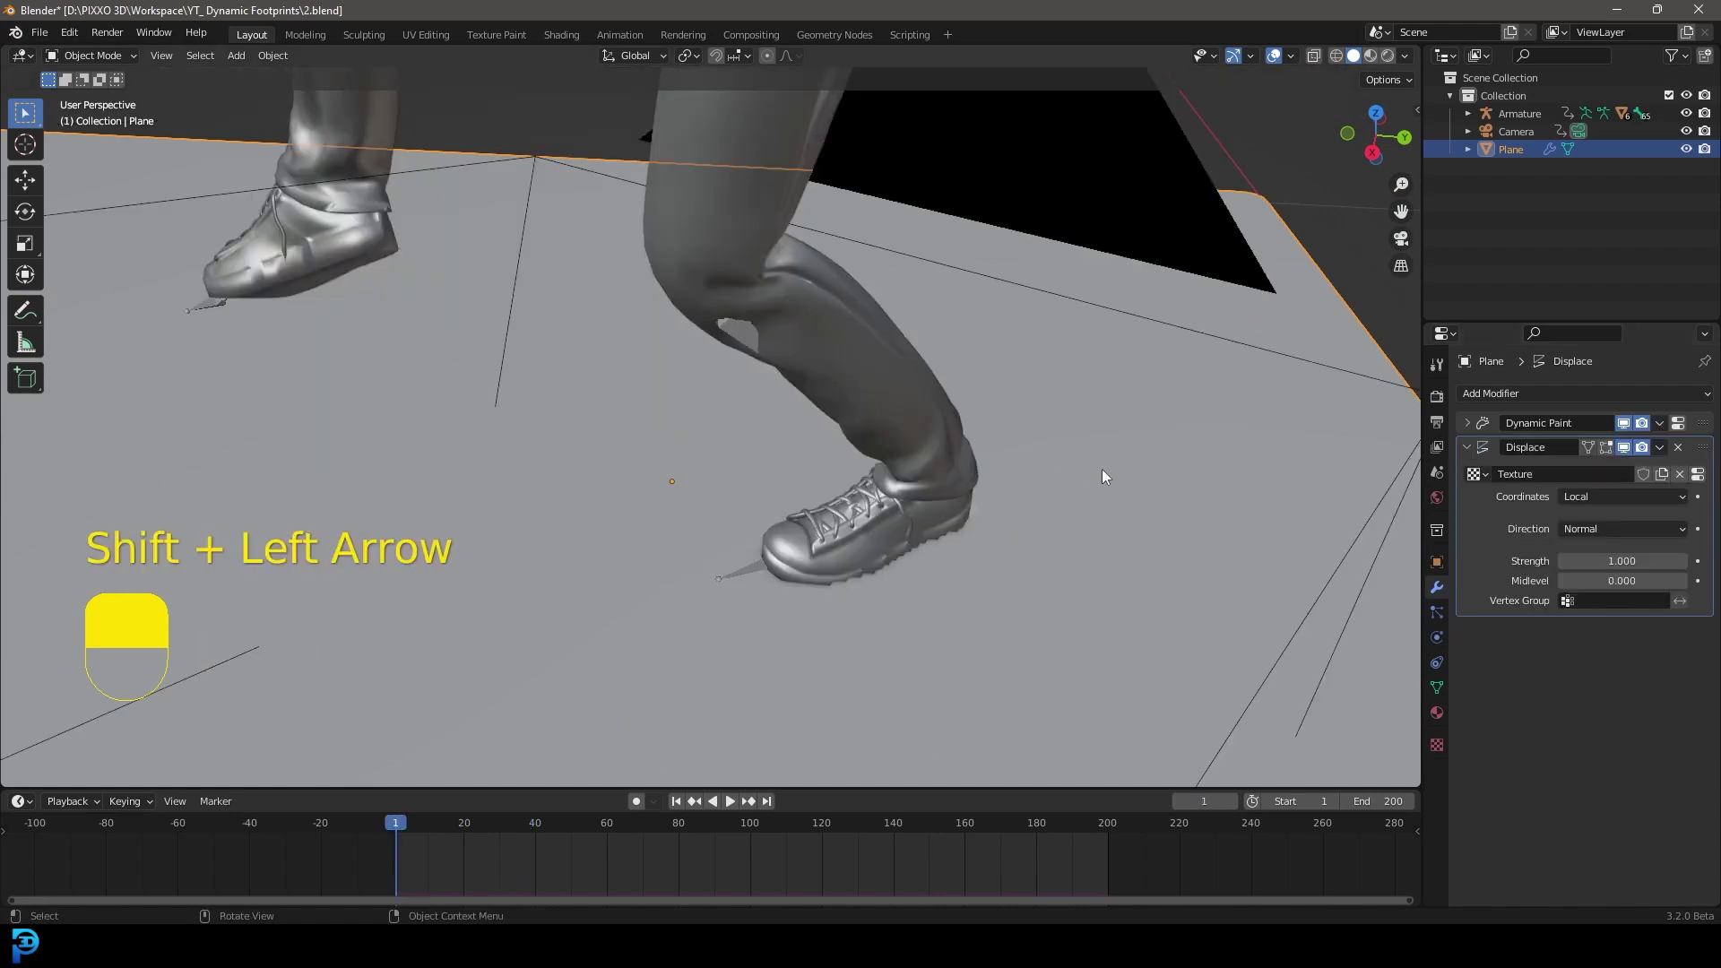
middle_drag(869, 543, 938, 531)
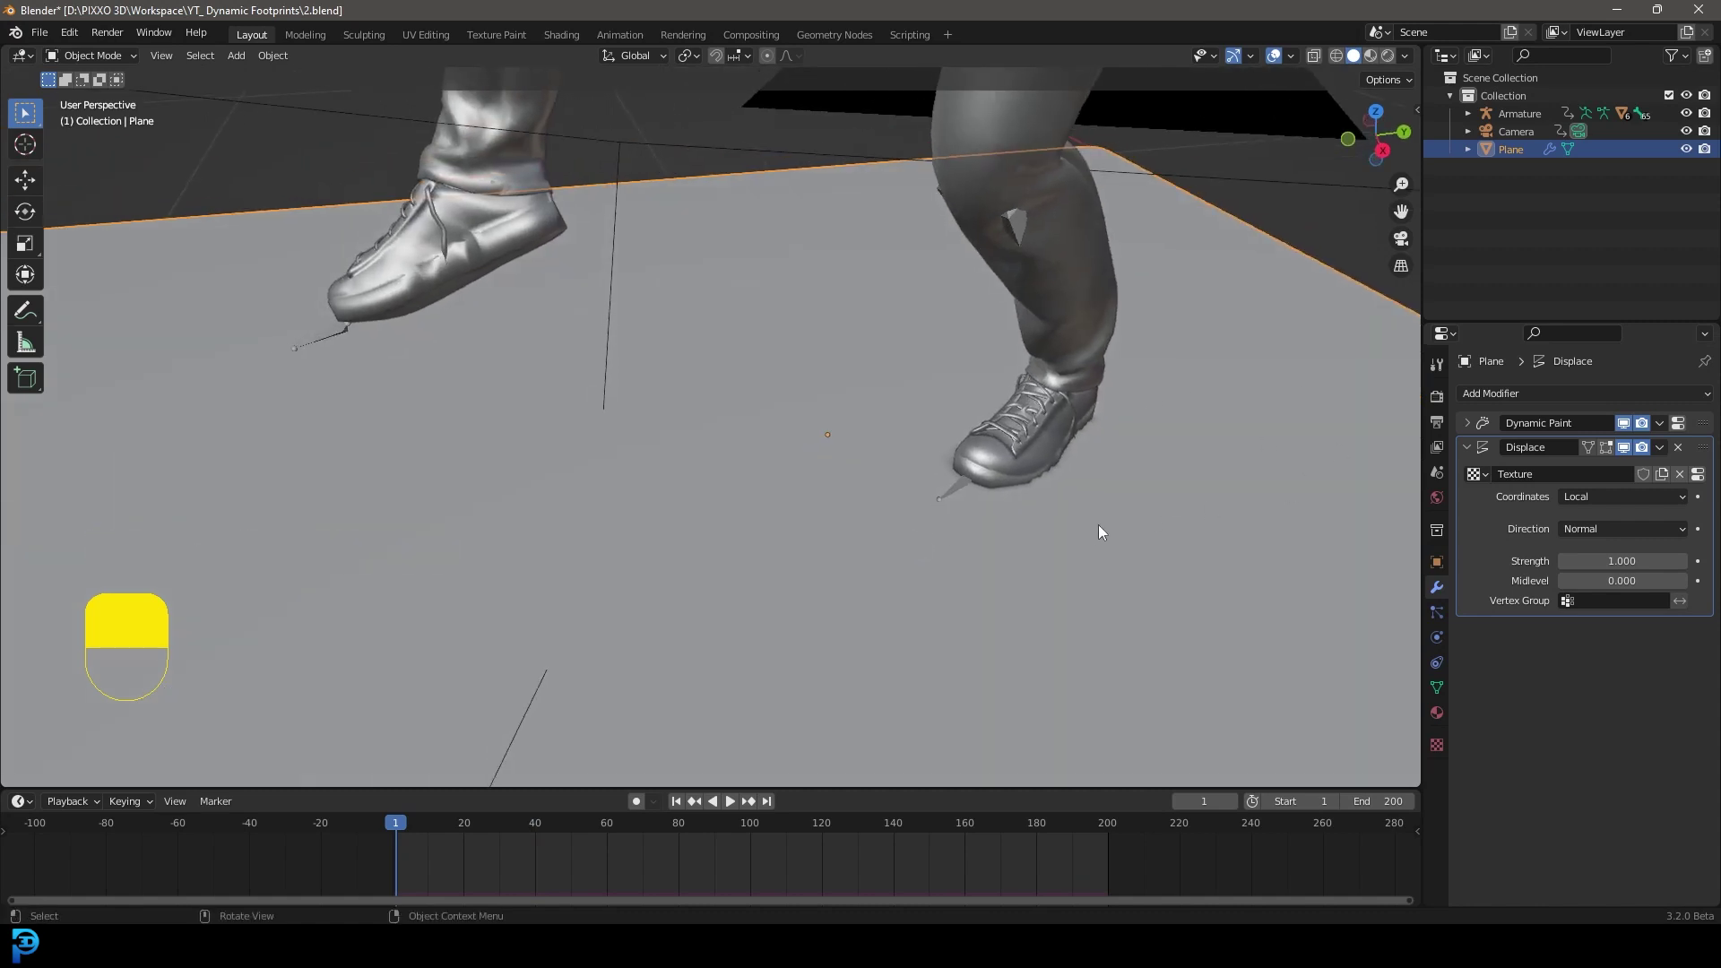
Examine the plane's mesh density in Edit Mode, then return to Object Mode and the camera view
click(1466, 423)
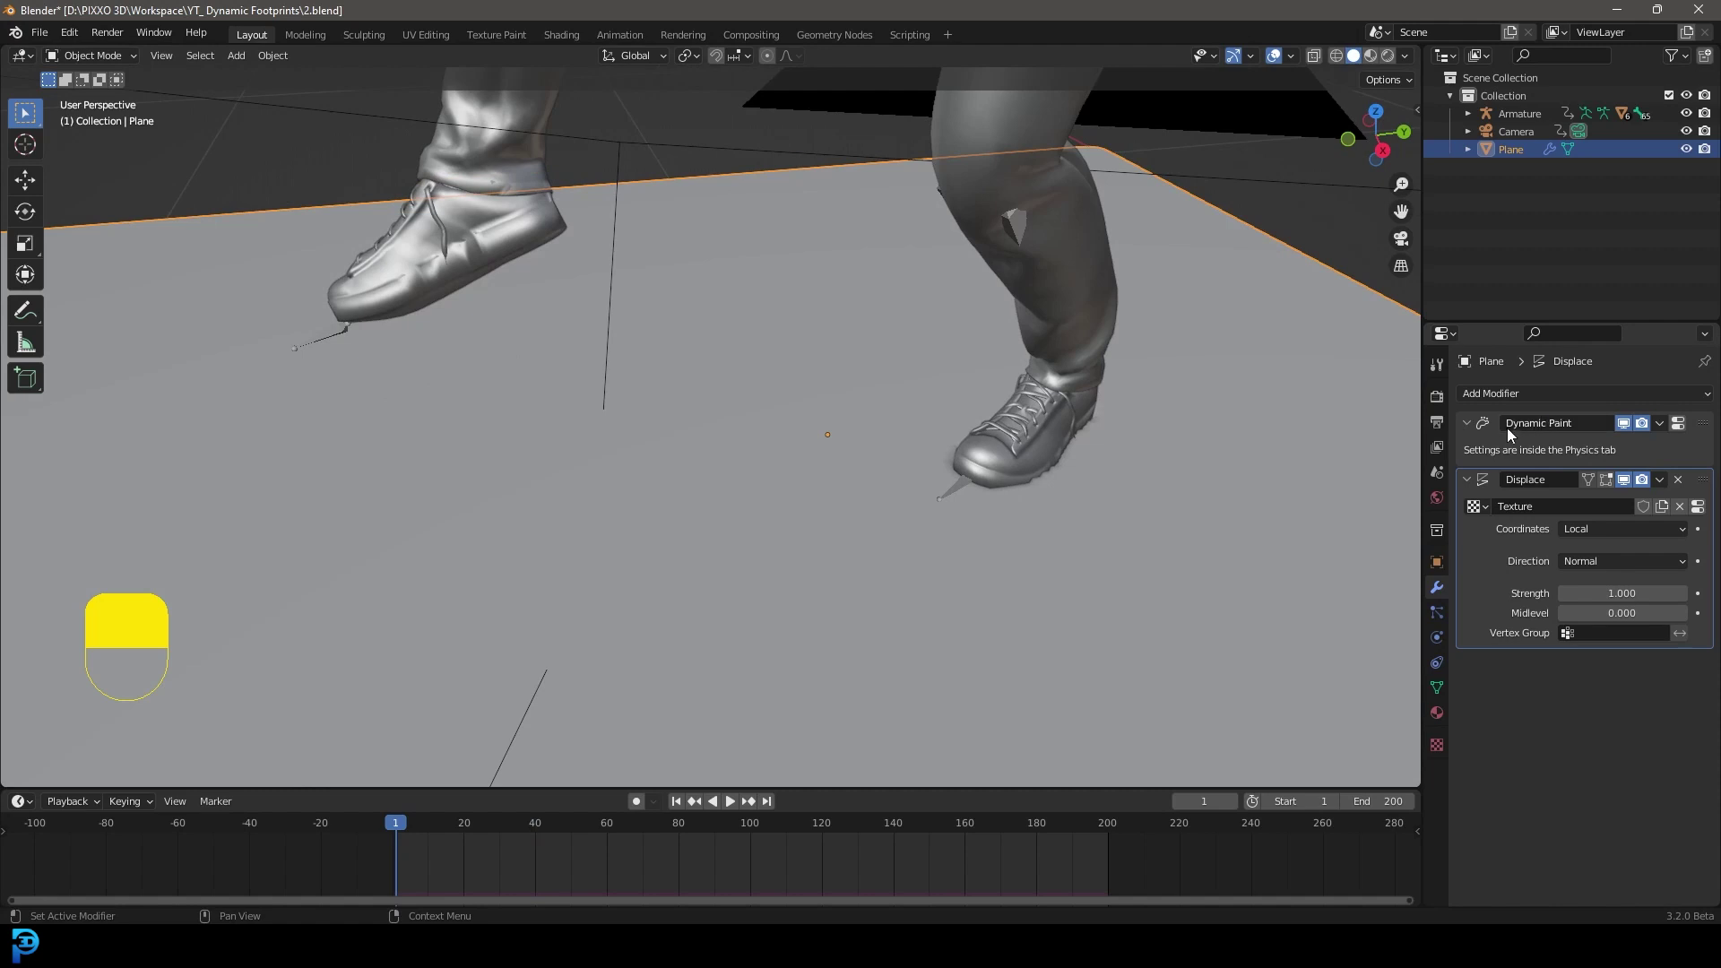
click(1466, 423)
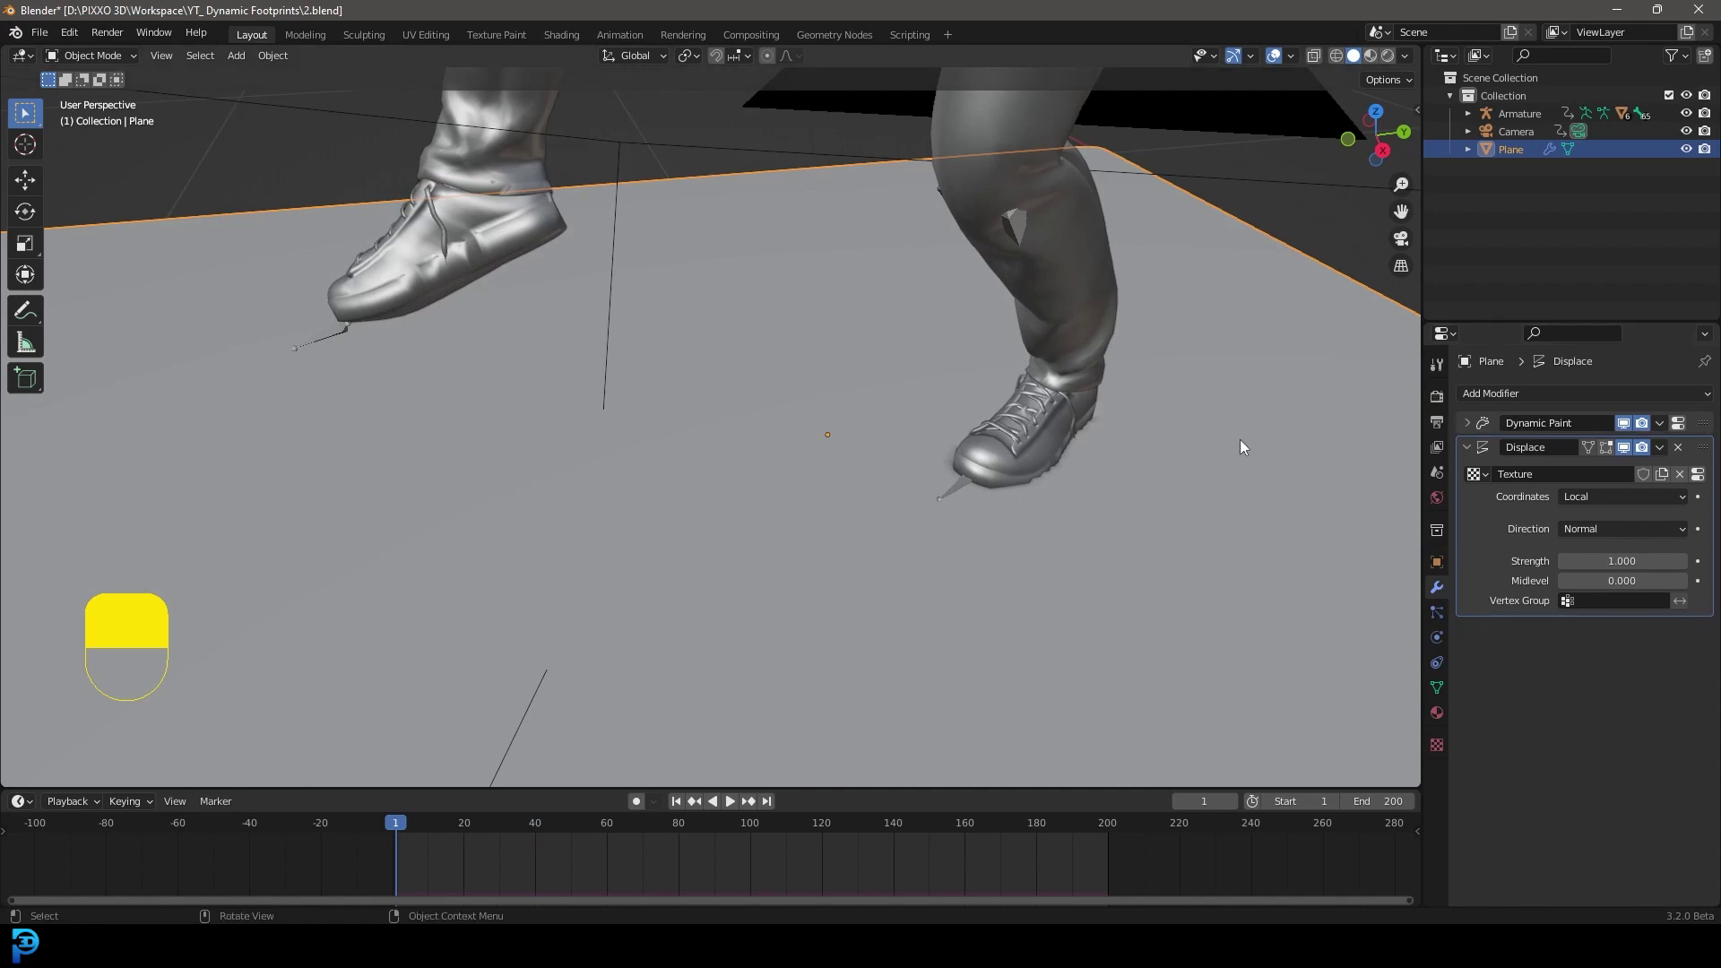
scroll(1239, 445, down, 4)
key(Tab)
scroll(880, 473, up, 6)
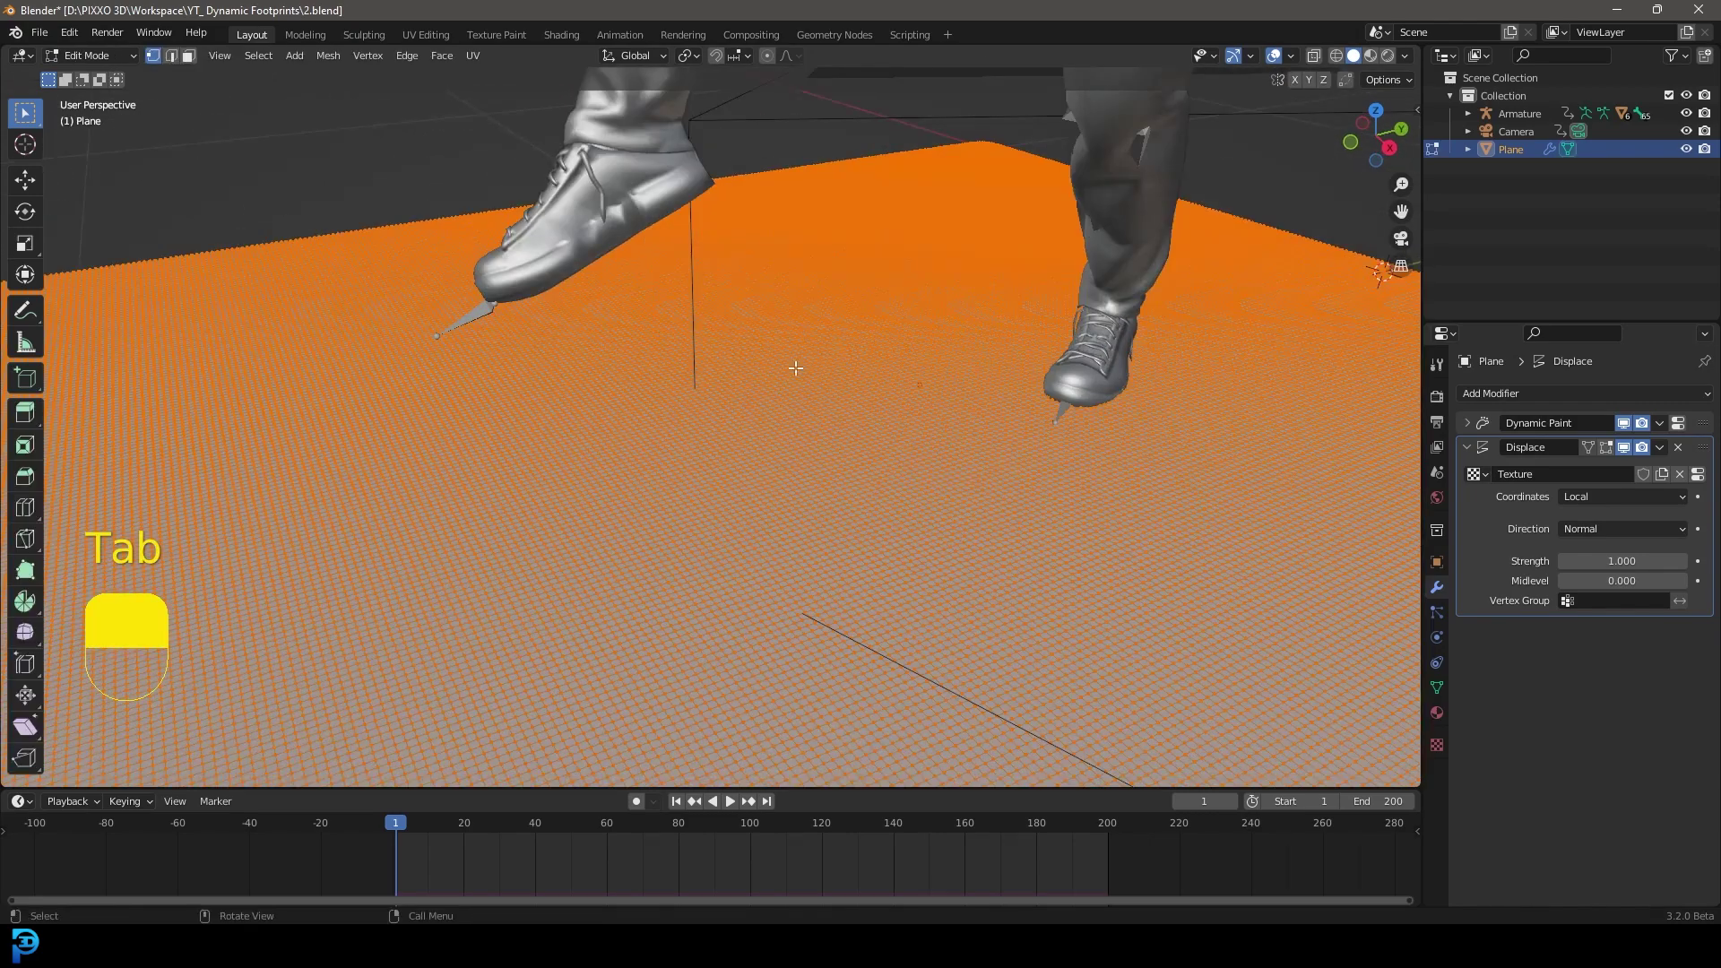
middle_drag(795, 367, 780, 388)
key(Tab)
key(KP_0)
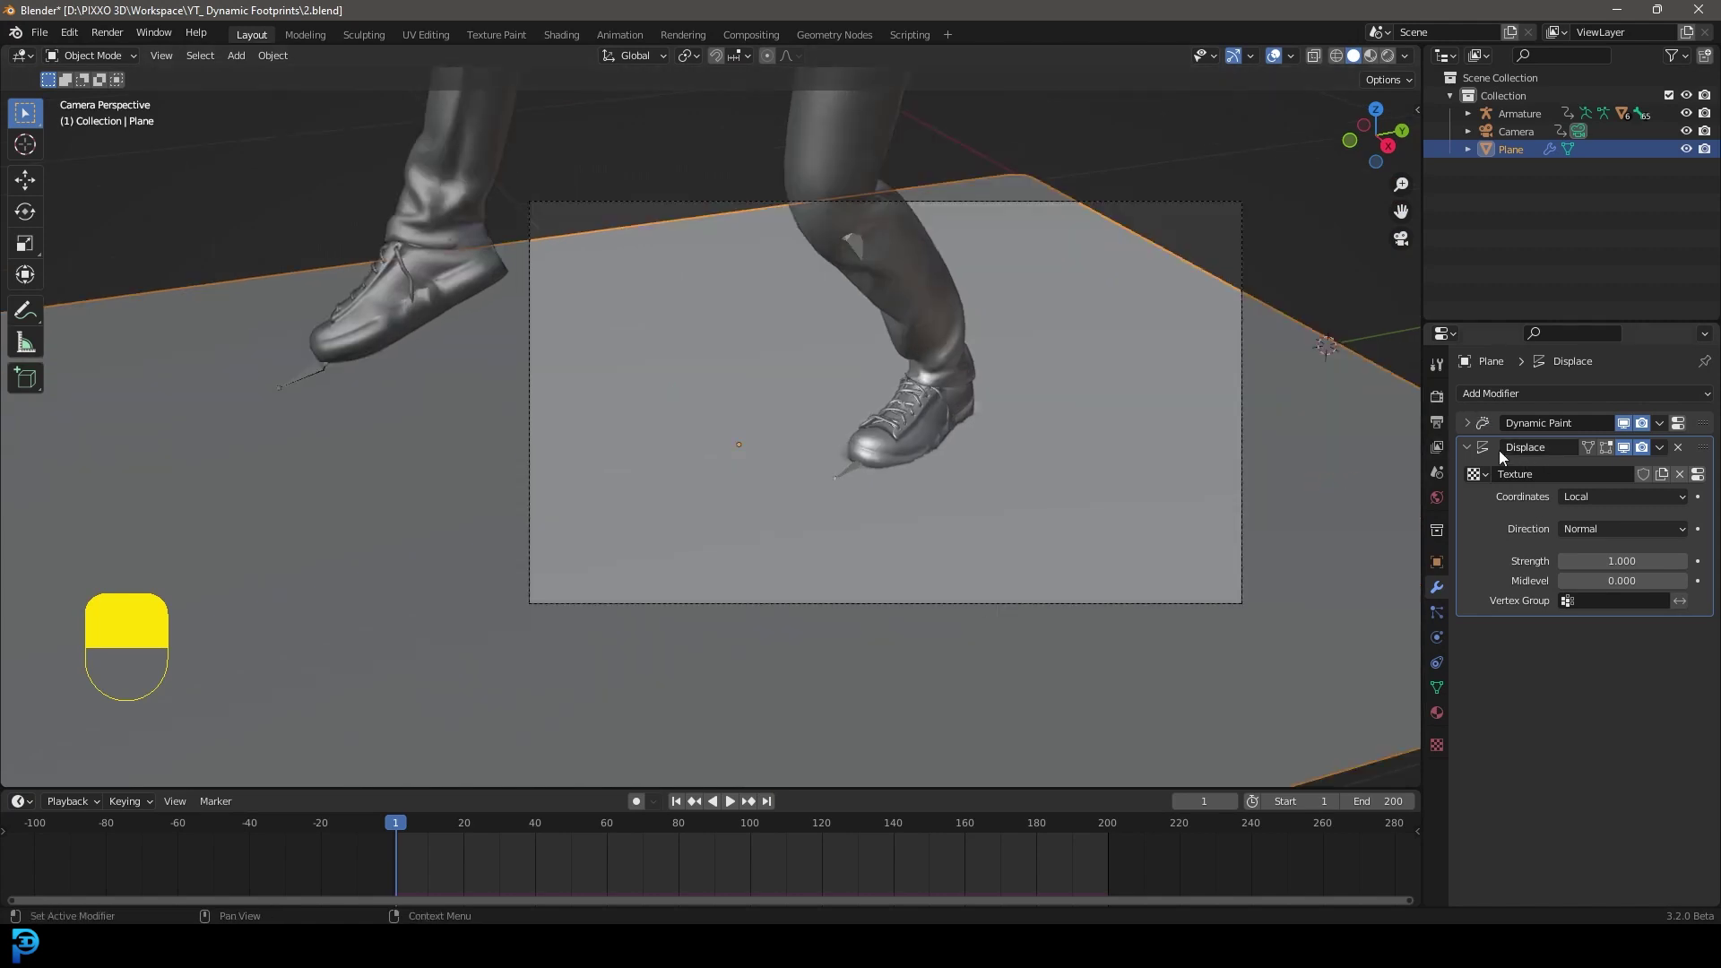
Collapse the Displace modifier and add a collapsed Subdivision Surface modifier below it on the plane
click(1468, 446)
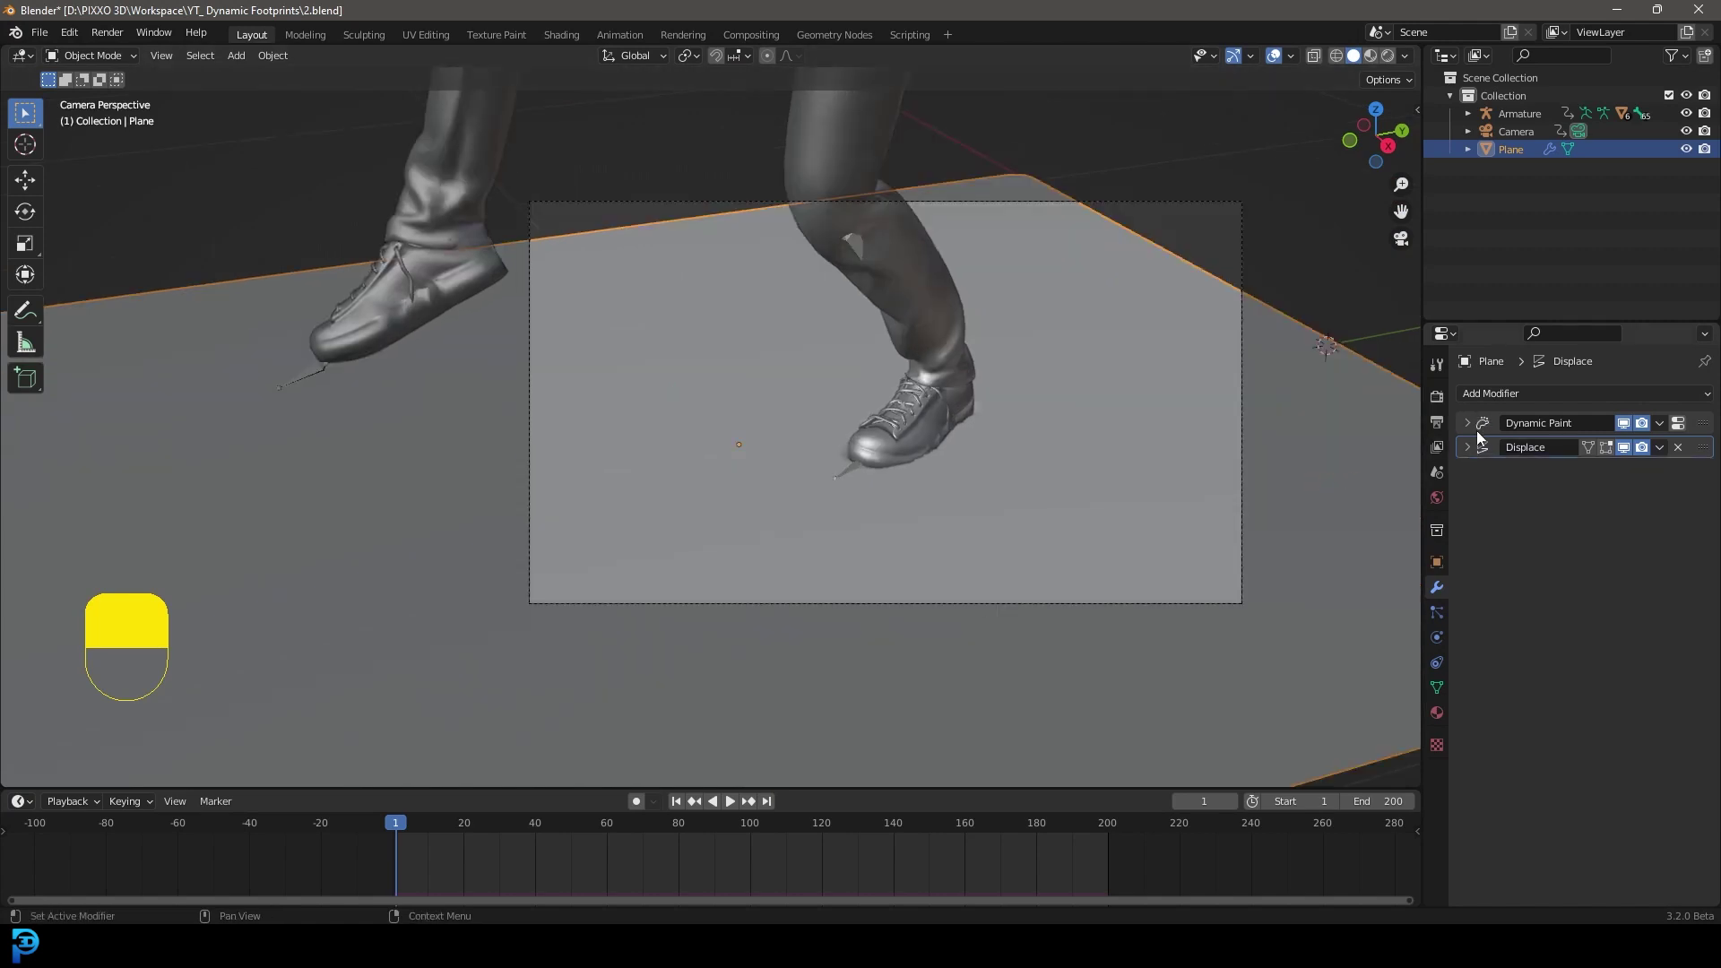
click(1490, 396)
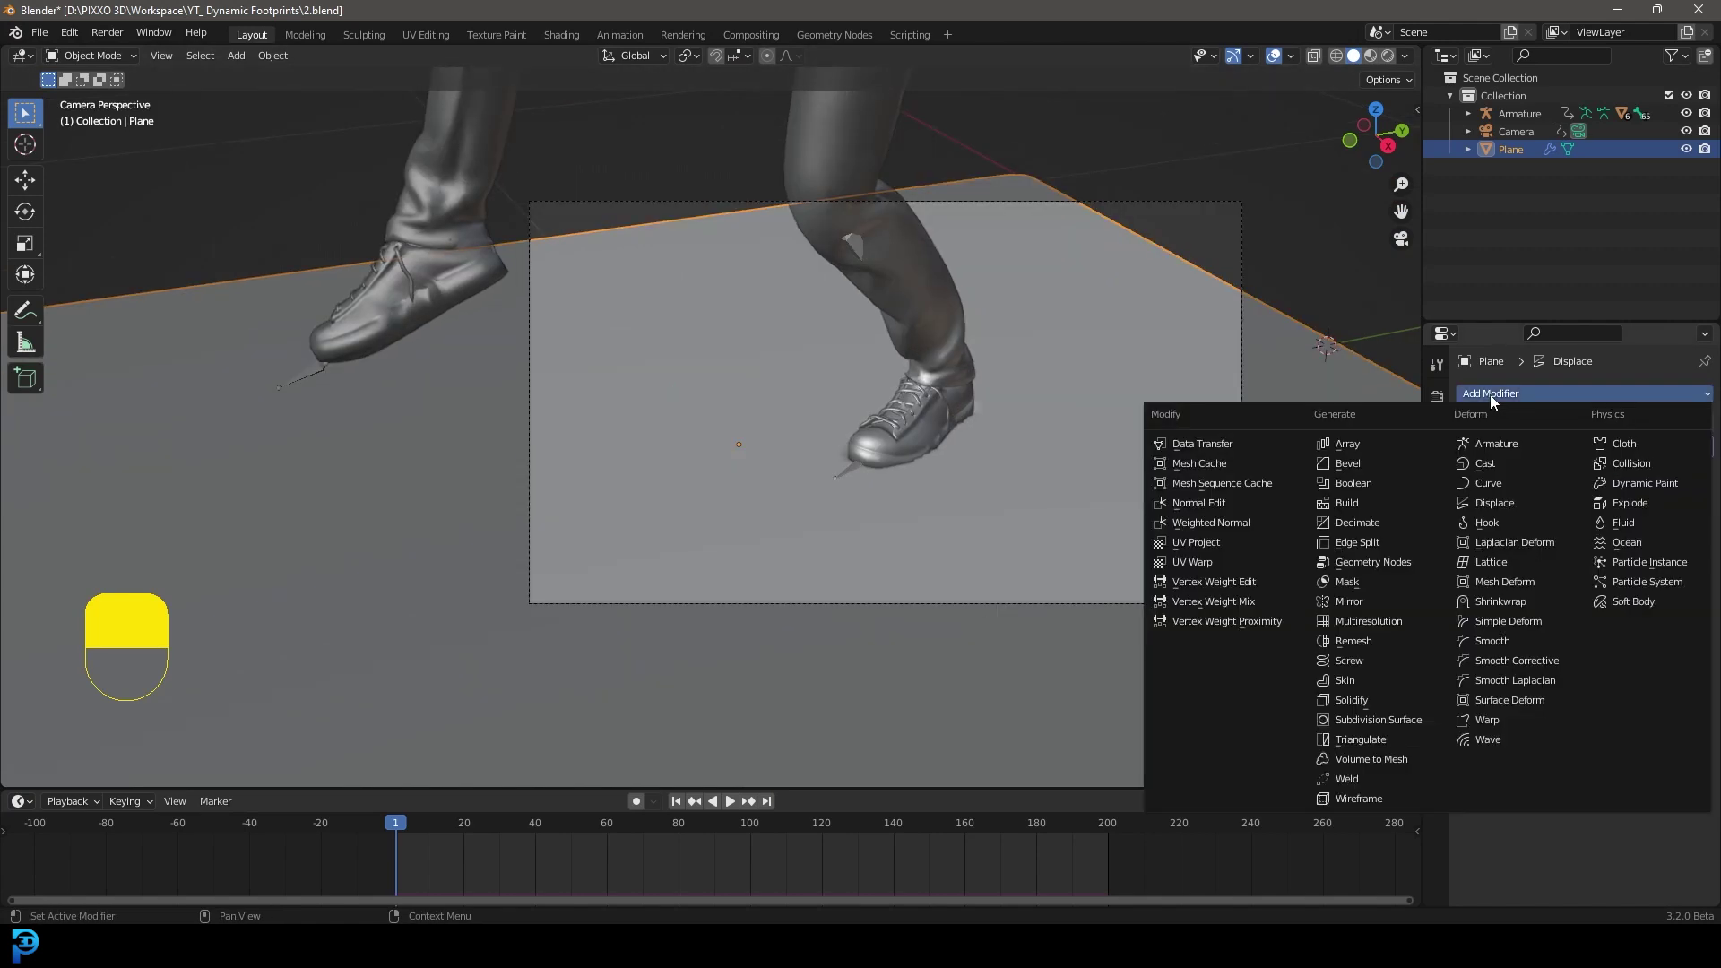
click(1407, 729)
click(1465, 472)
scroll(1025, 582, up, 3)
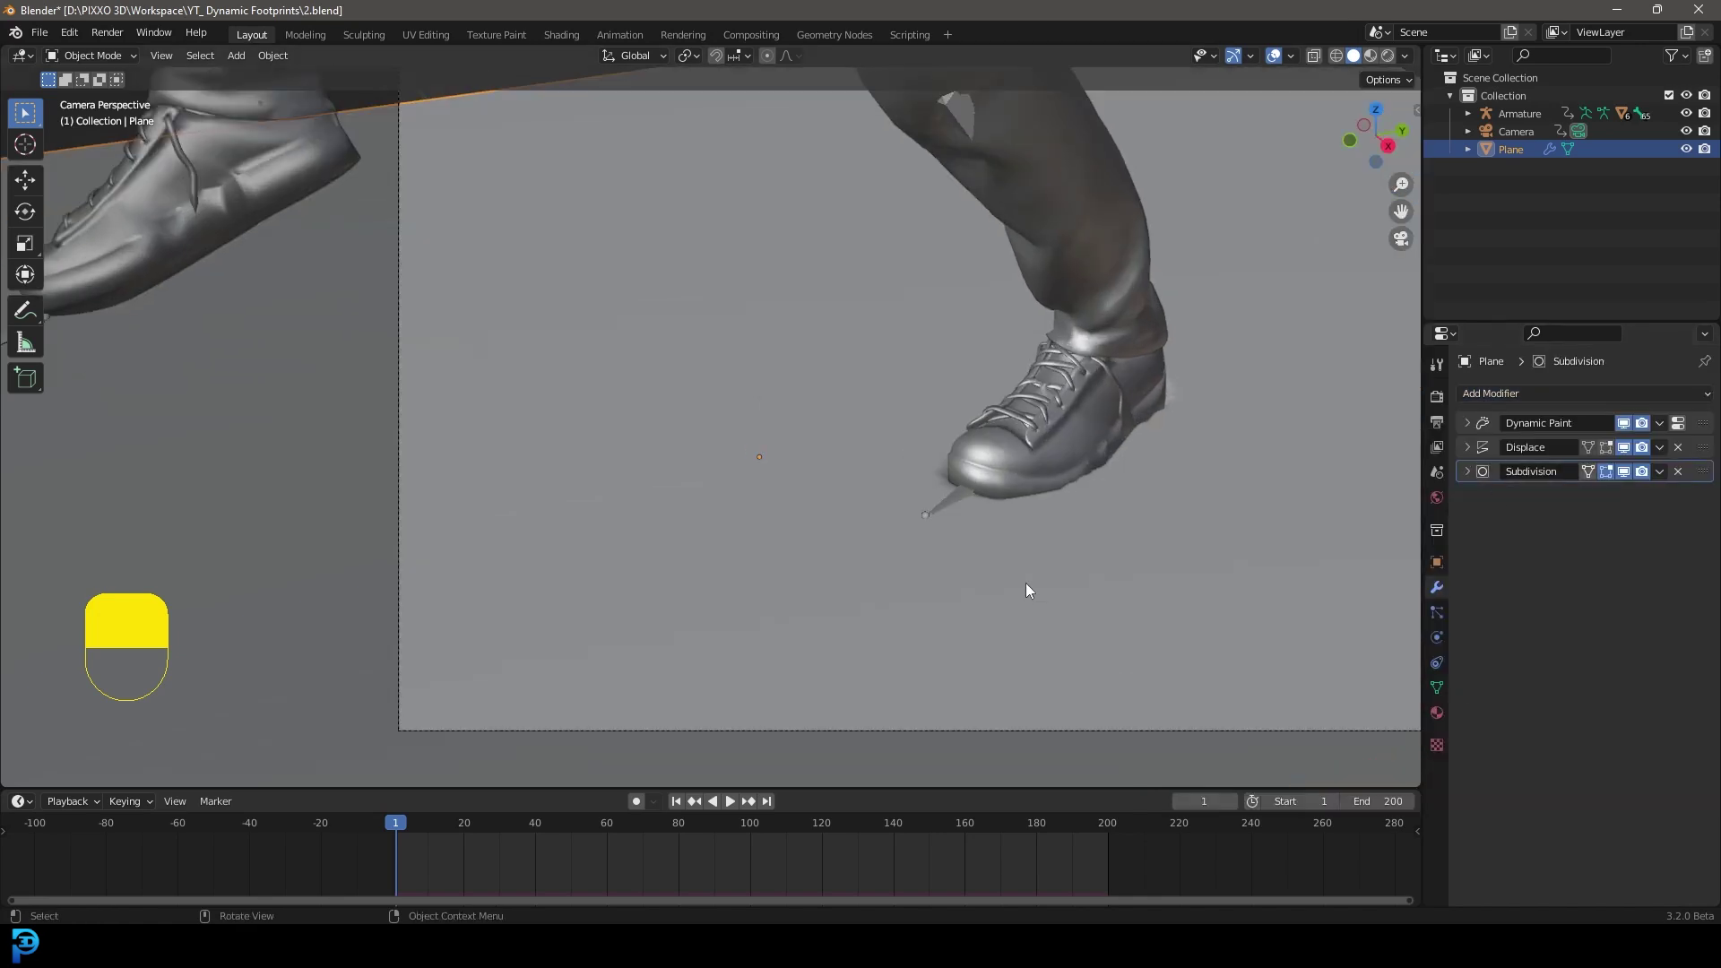
Set the new Subdivision modifier's render level to 1 and toggle its viewport display off and on to compare the footprint
click(1623, 471)
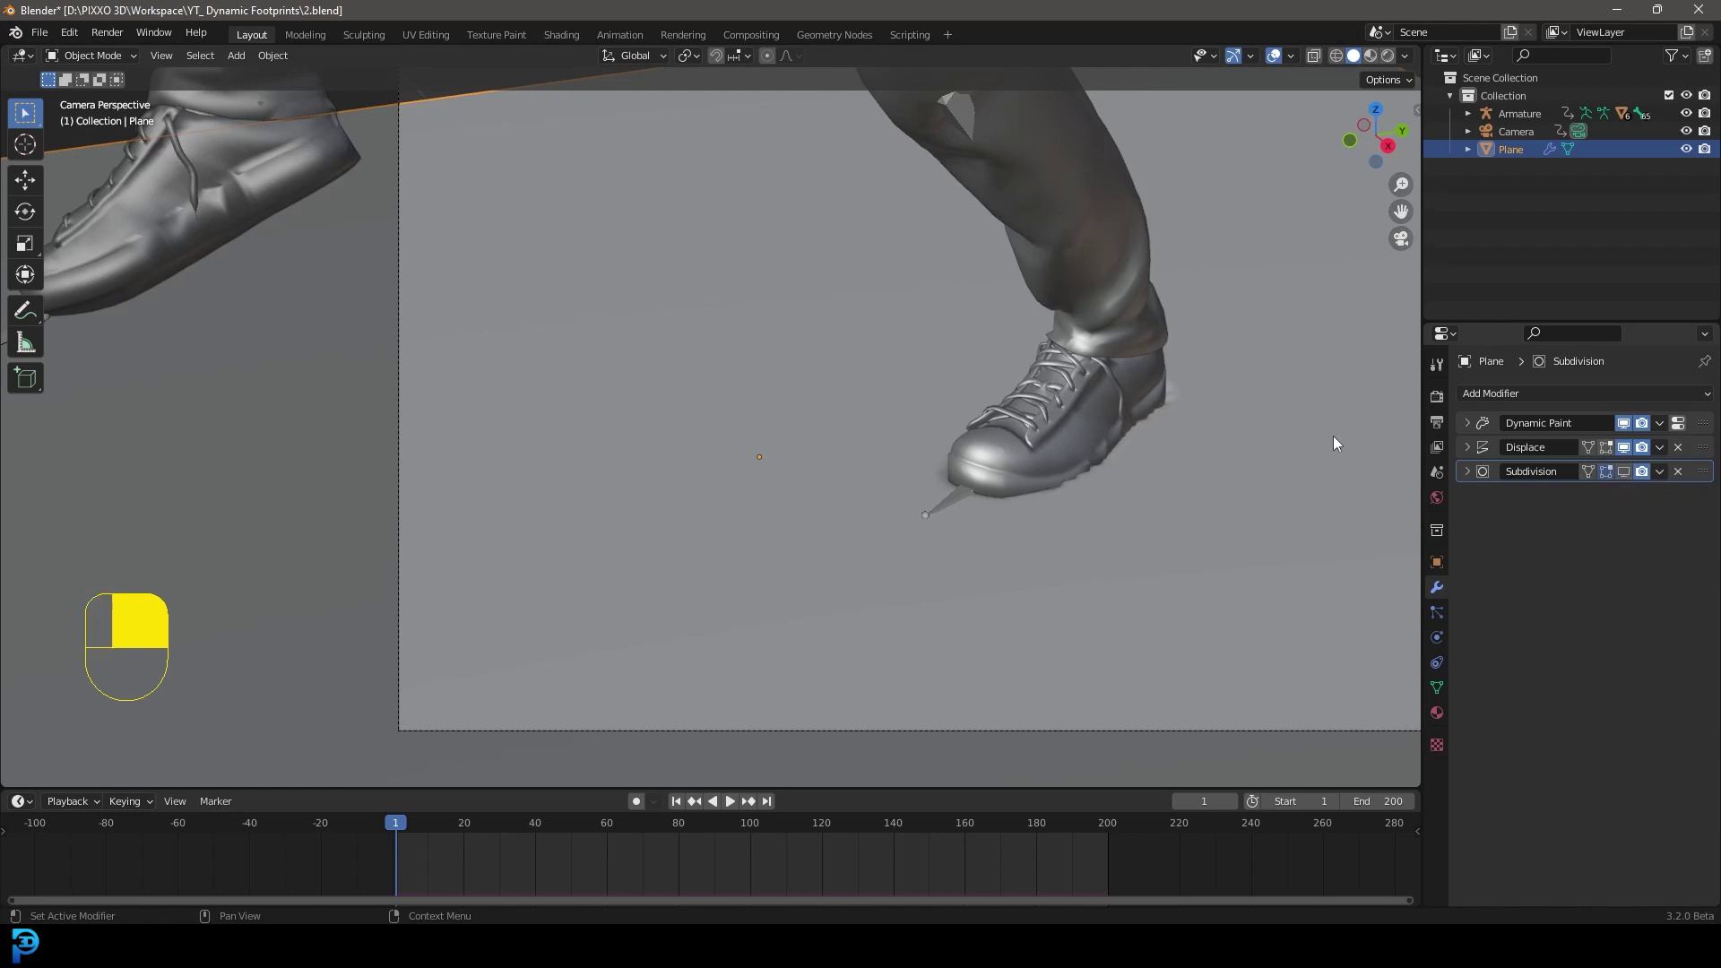
click(1455, 473)
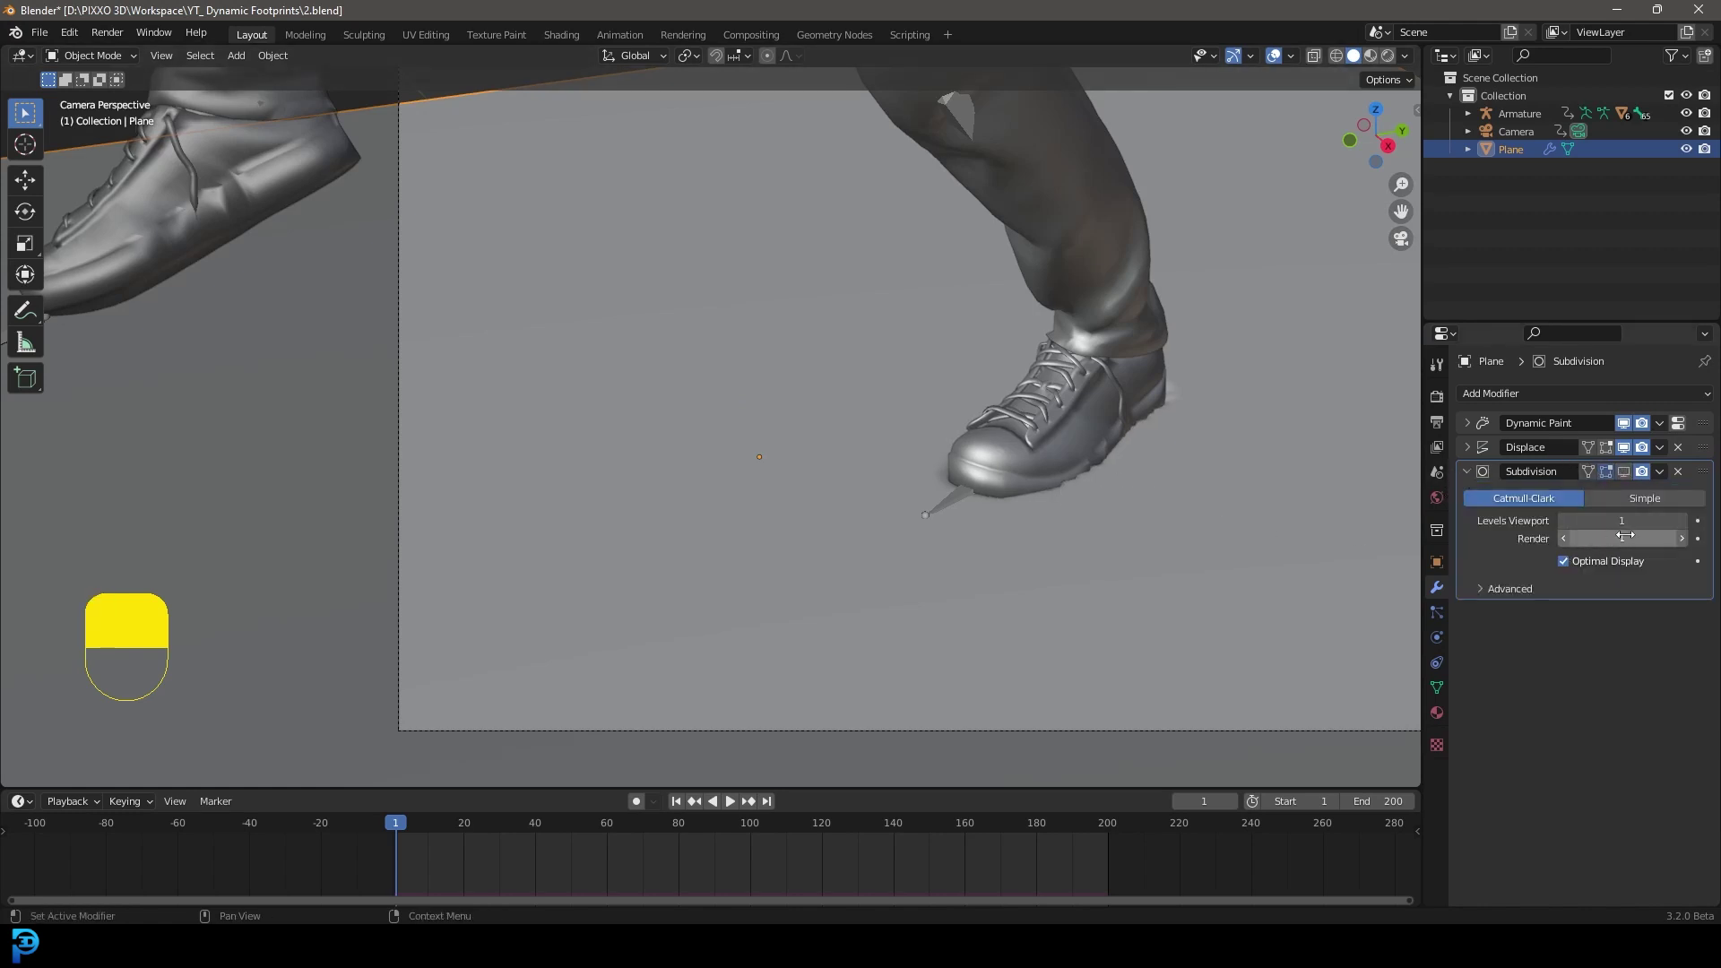
drag(1624, 538, 1622, 538)
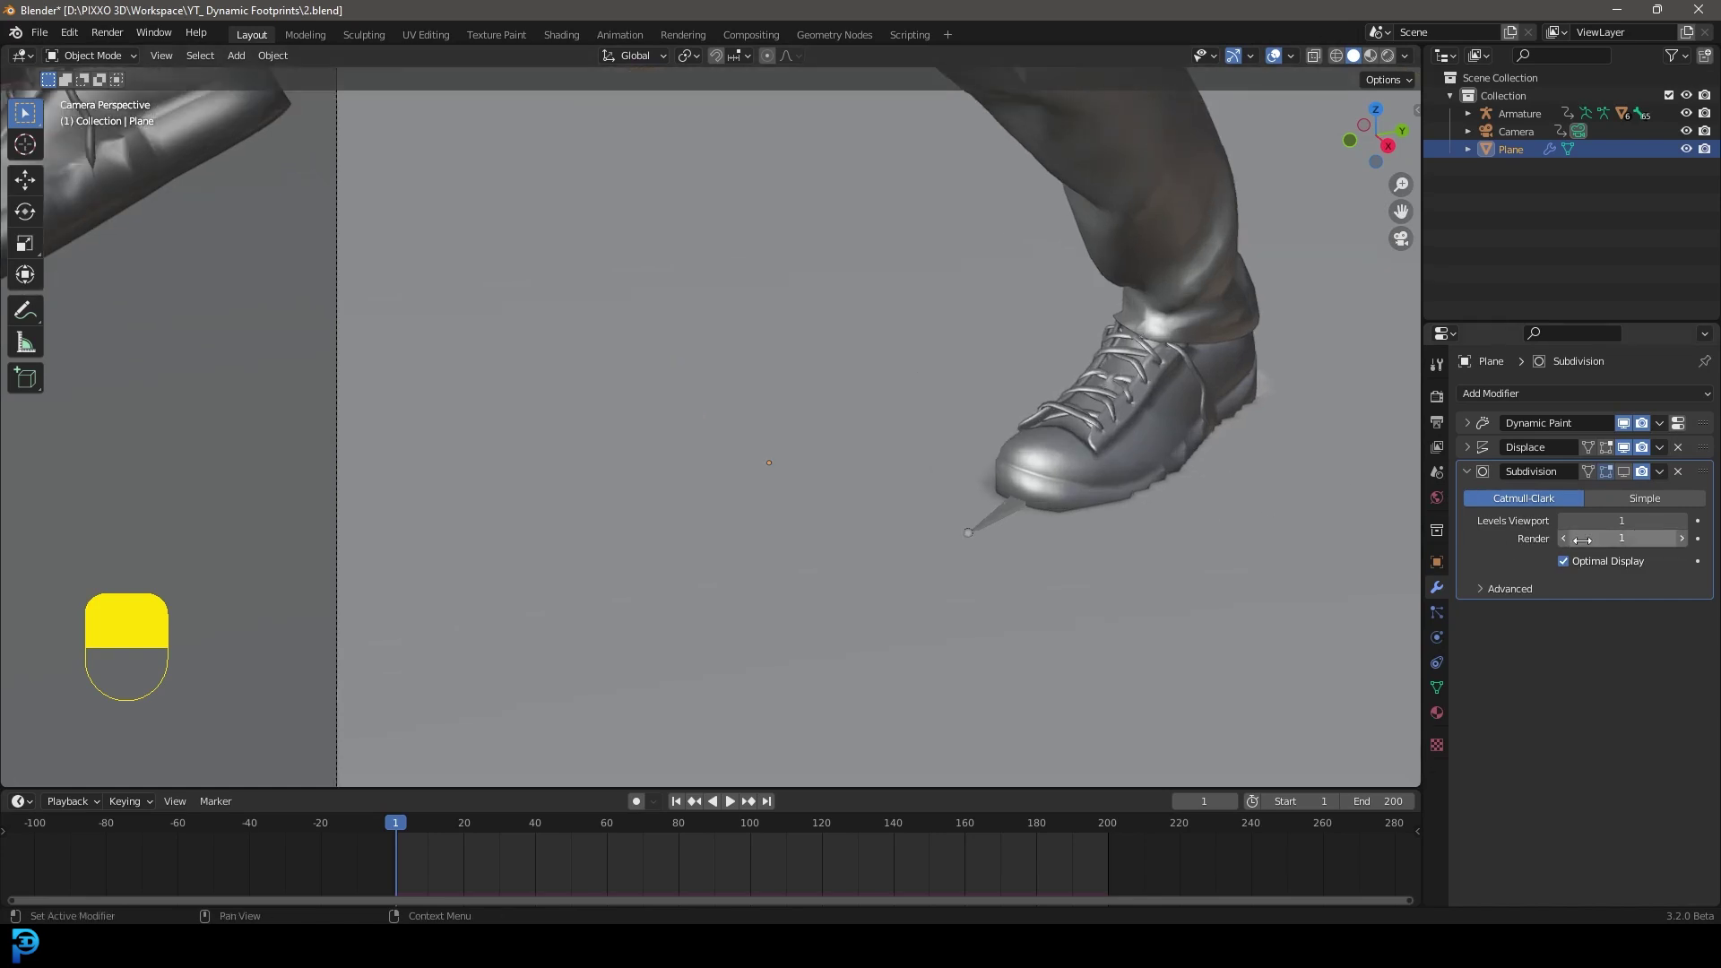
click(1624, 472)
shift+middle_drag(1626, 477, 1035, 538)
scroll(1165, 422, up, 3)
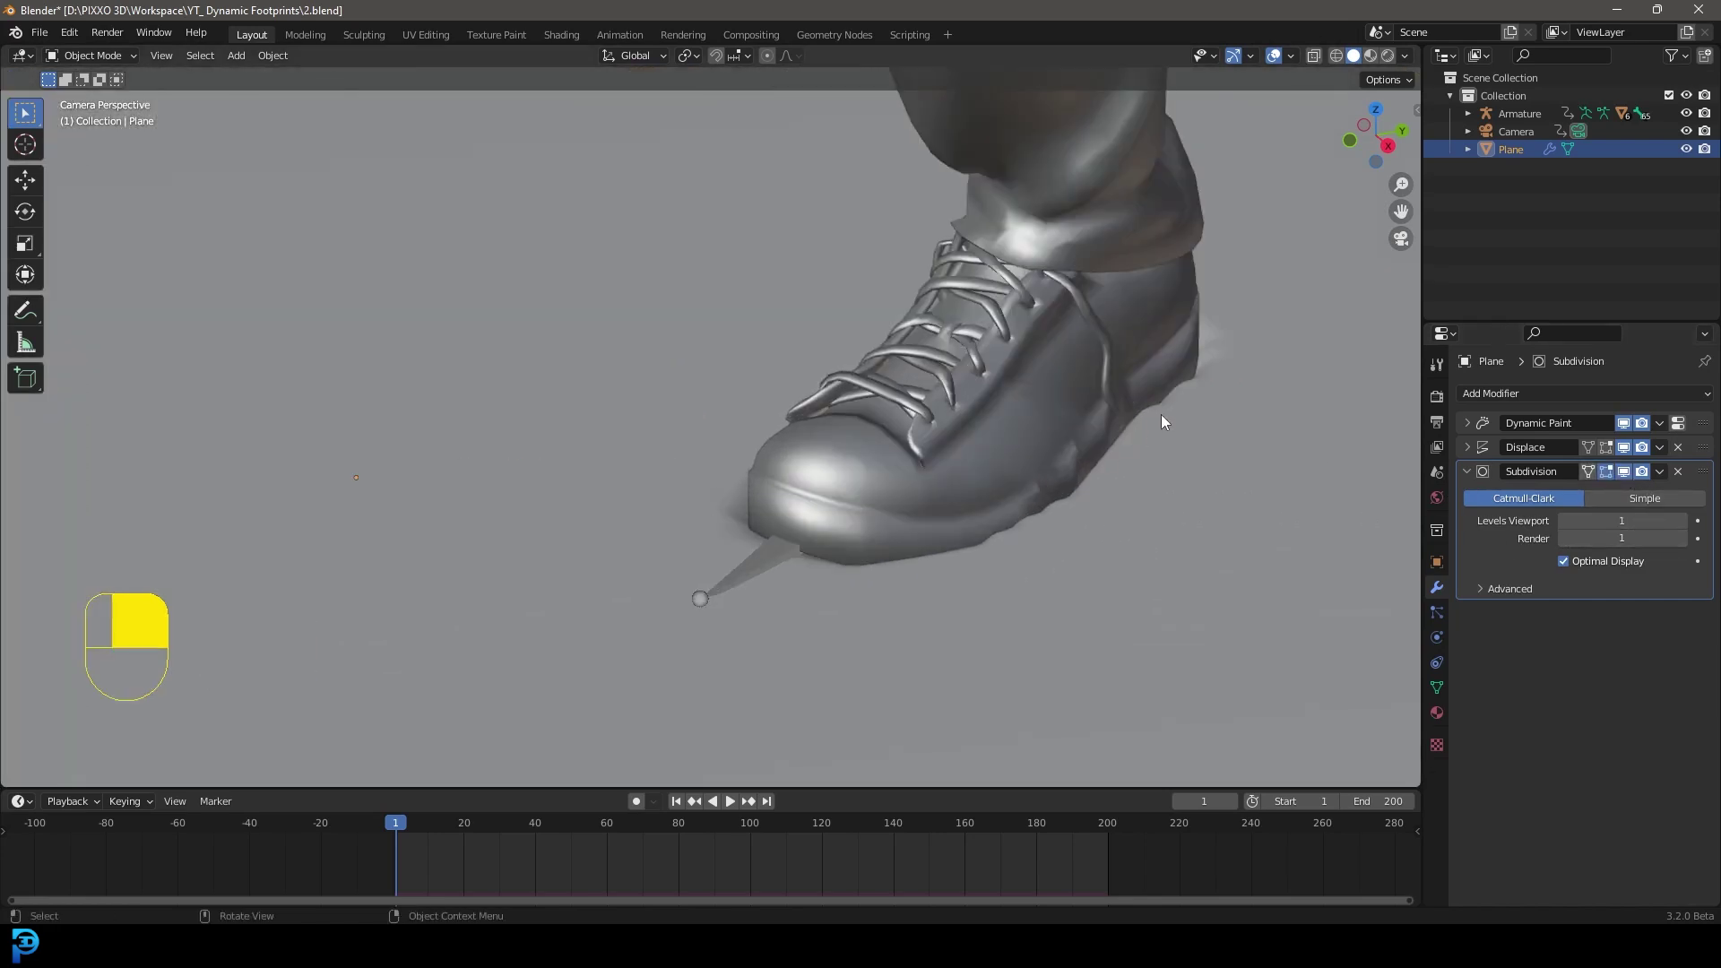
Check the plane's subdivided mesh around the sneaker in wireframe shading and return to solid shading
key(z)
click(1111, 472)
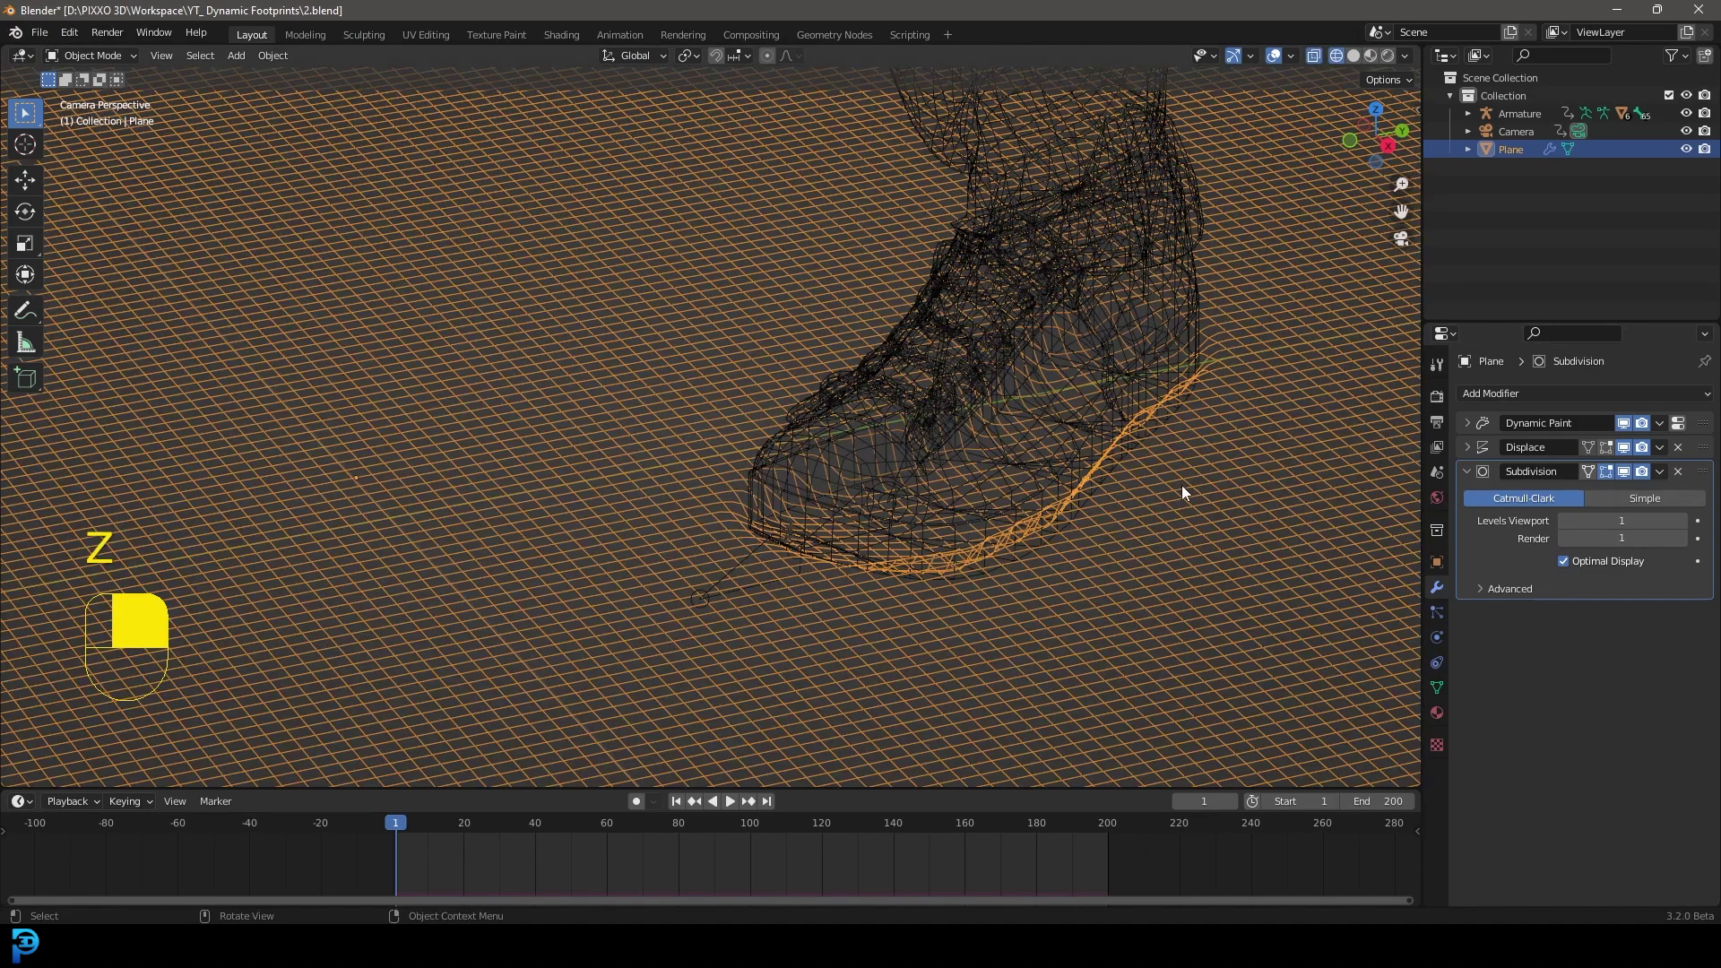
scroll(1179, 492, down, 4)
key(z)
click(989, 499)
Turn off the new Subdivision modifier's viewport display during a playback test and play the animation on to frame 163
key(space)
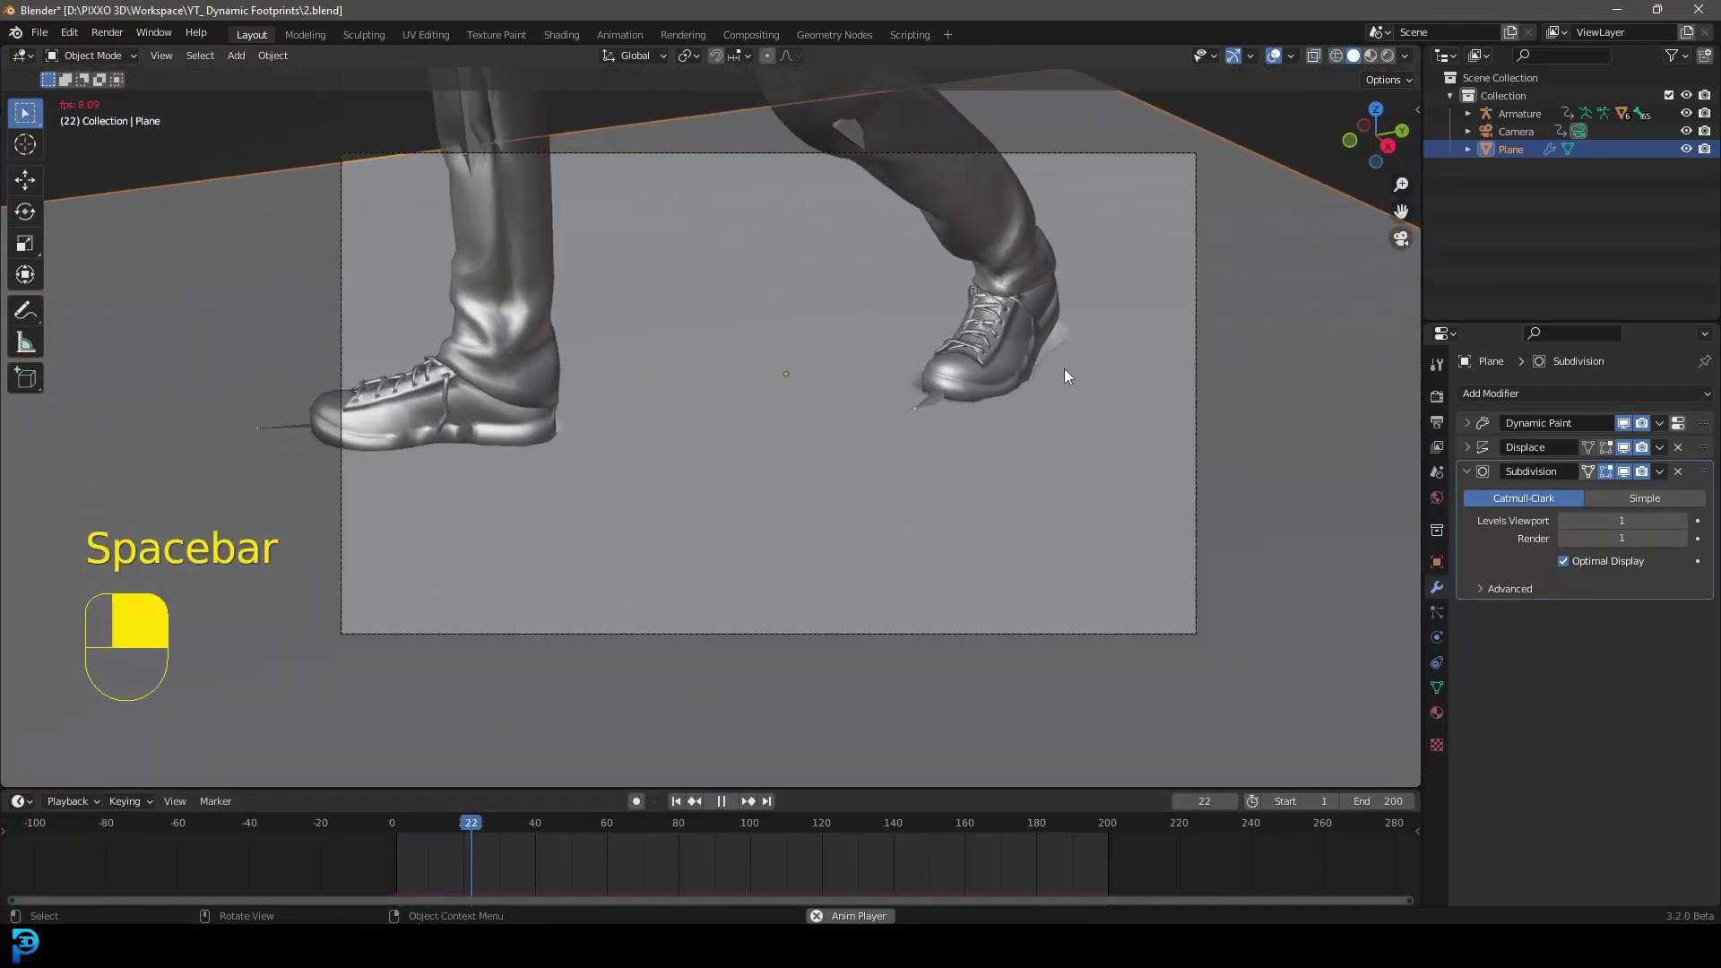
key(space)
click(1623, 471)
key(space)
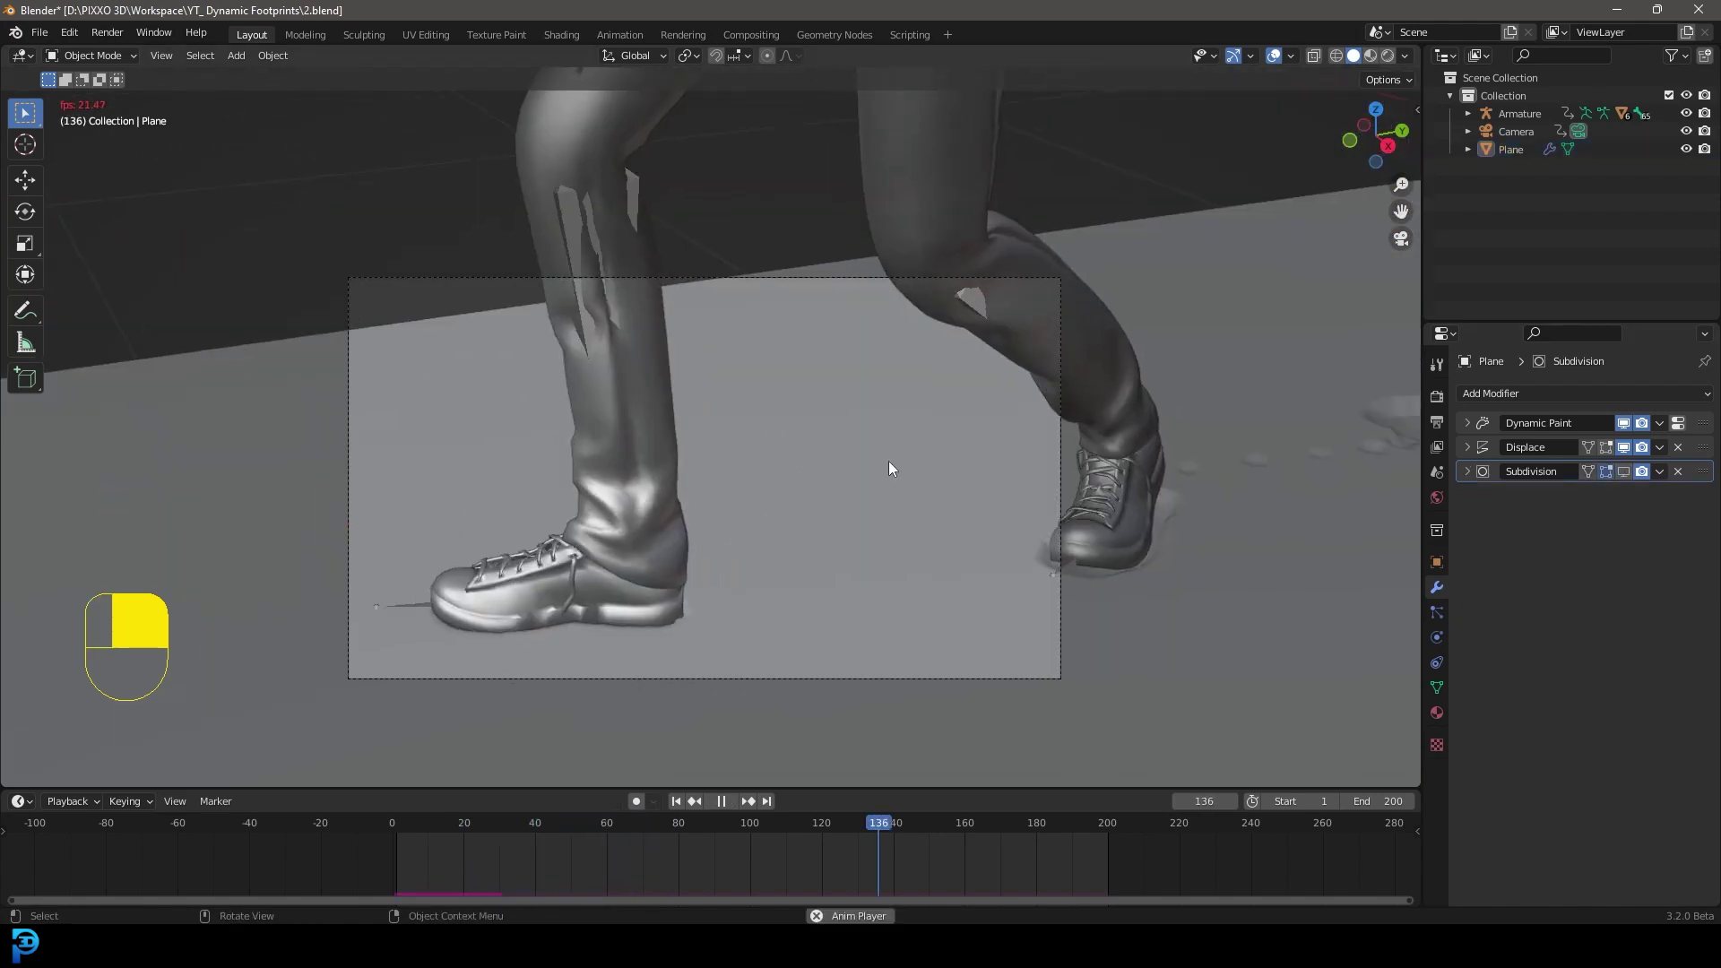
key(space)
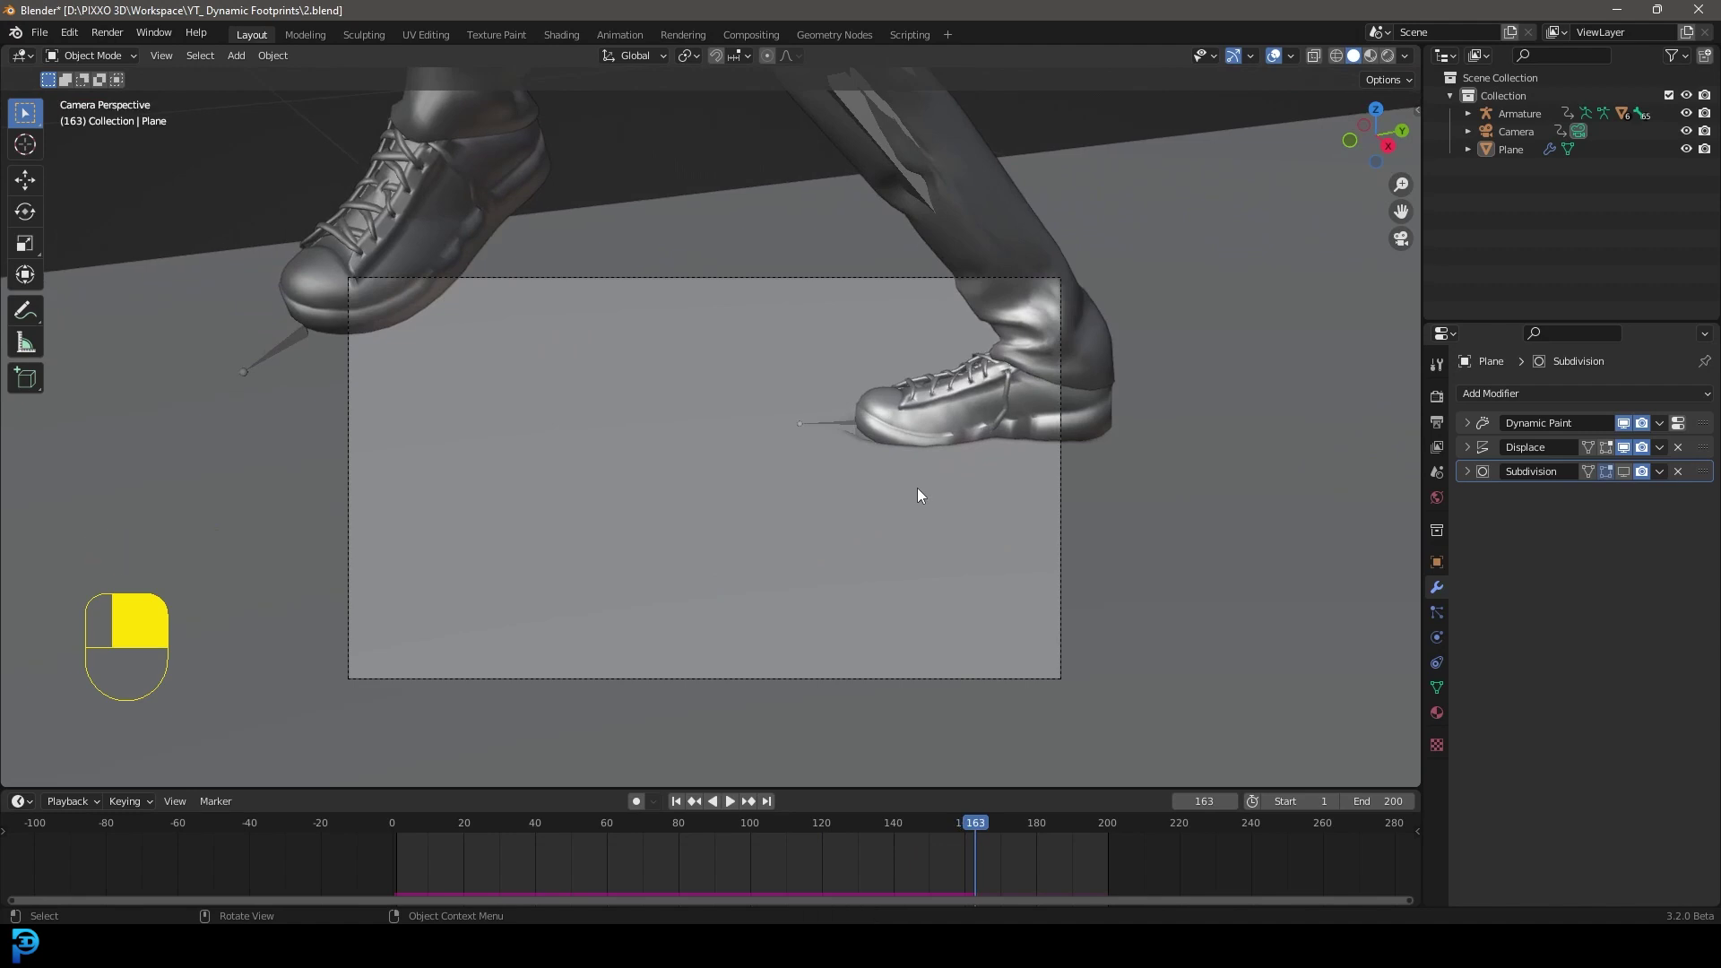
scroll(955, 459, up, 2)
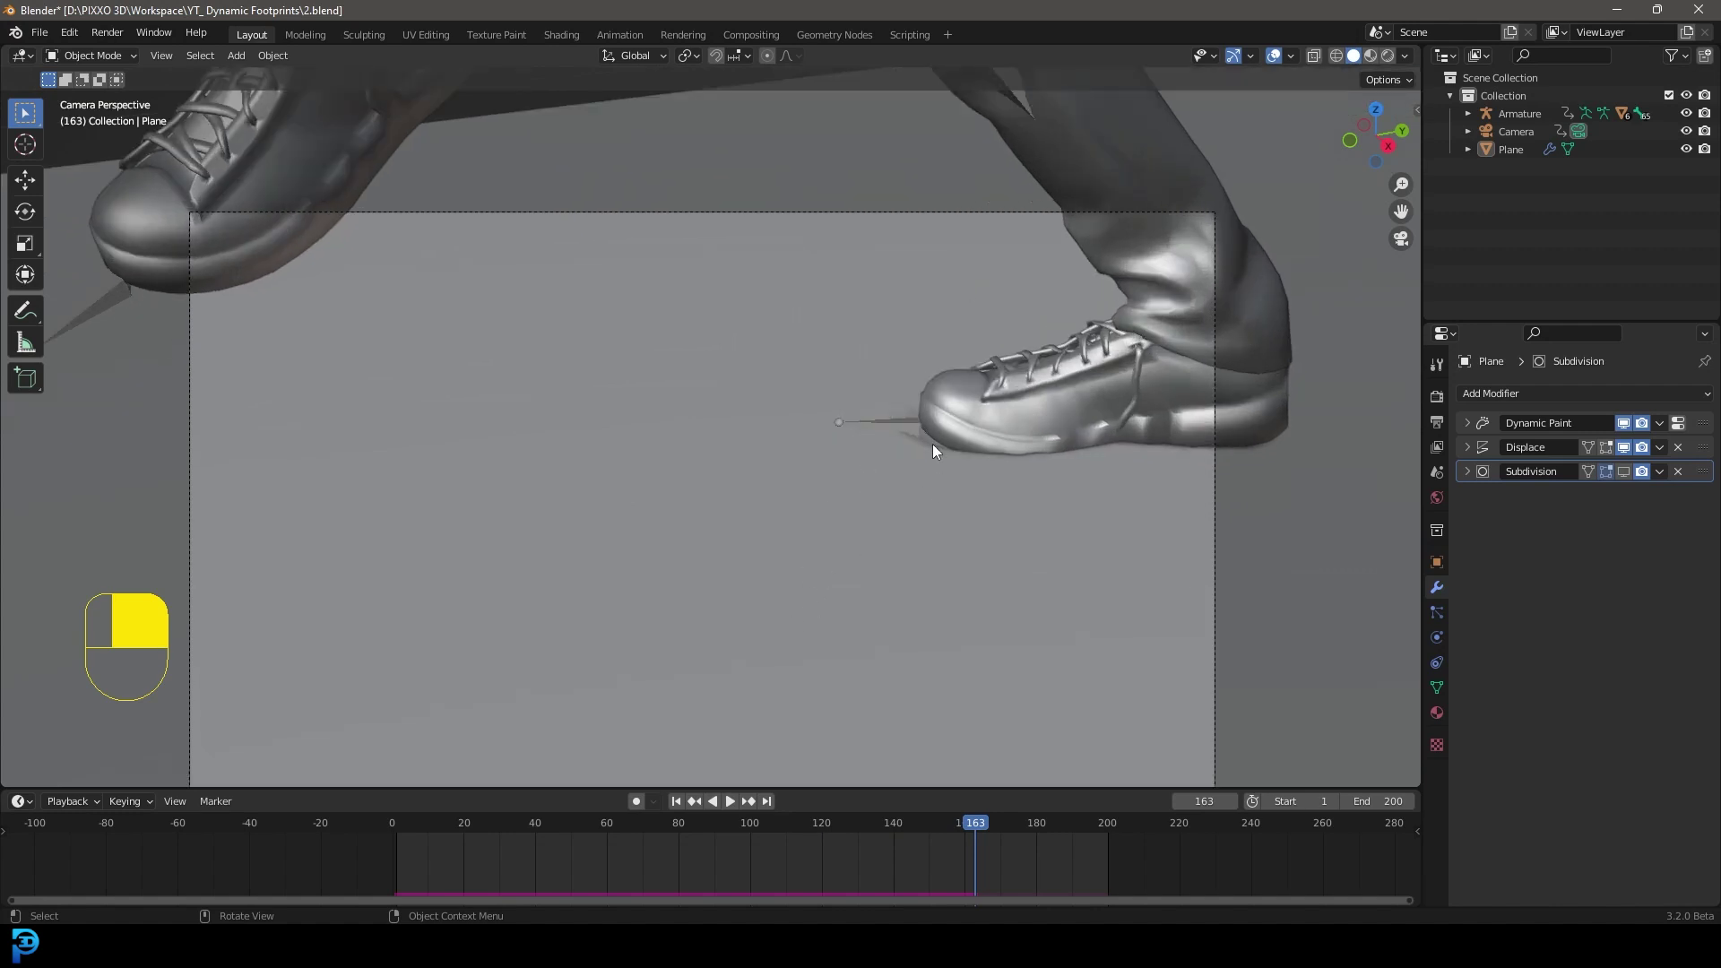
scroll(760, 413, down, 2)
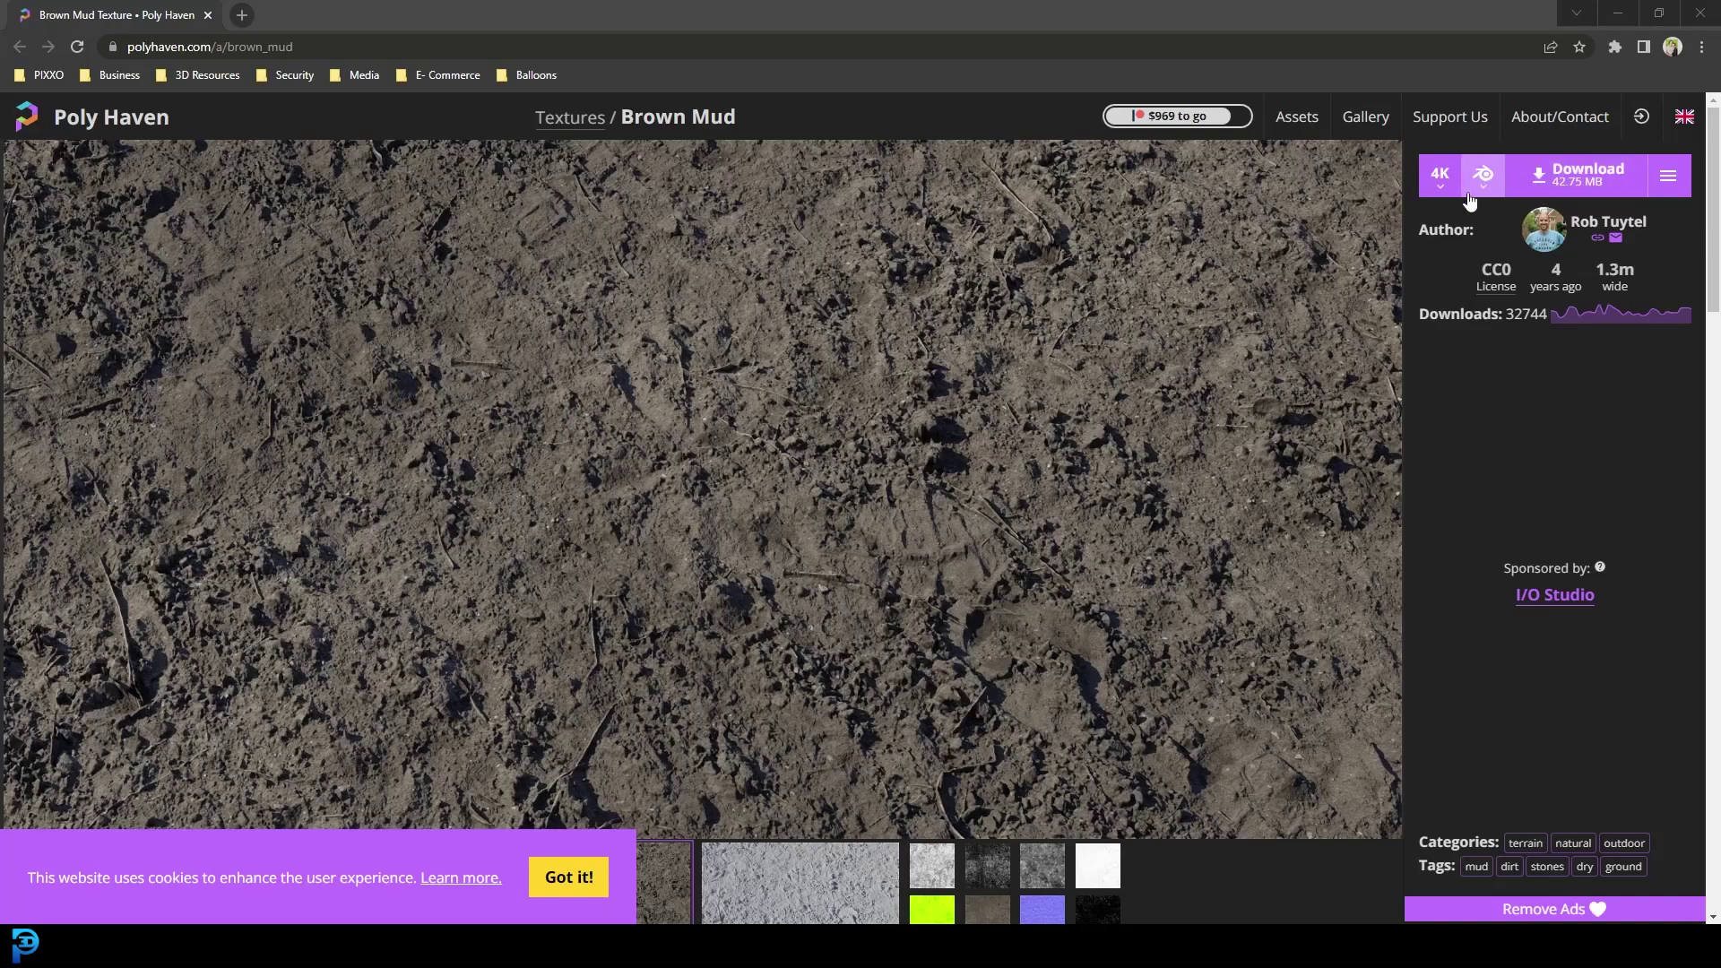
Switch to Poly Haven in the browser and download the Brown Mud texture at 4K resolution
click(1439, 177)
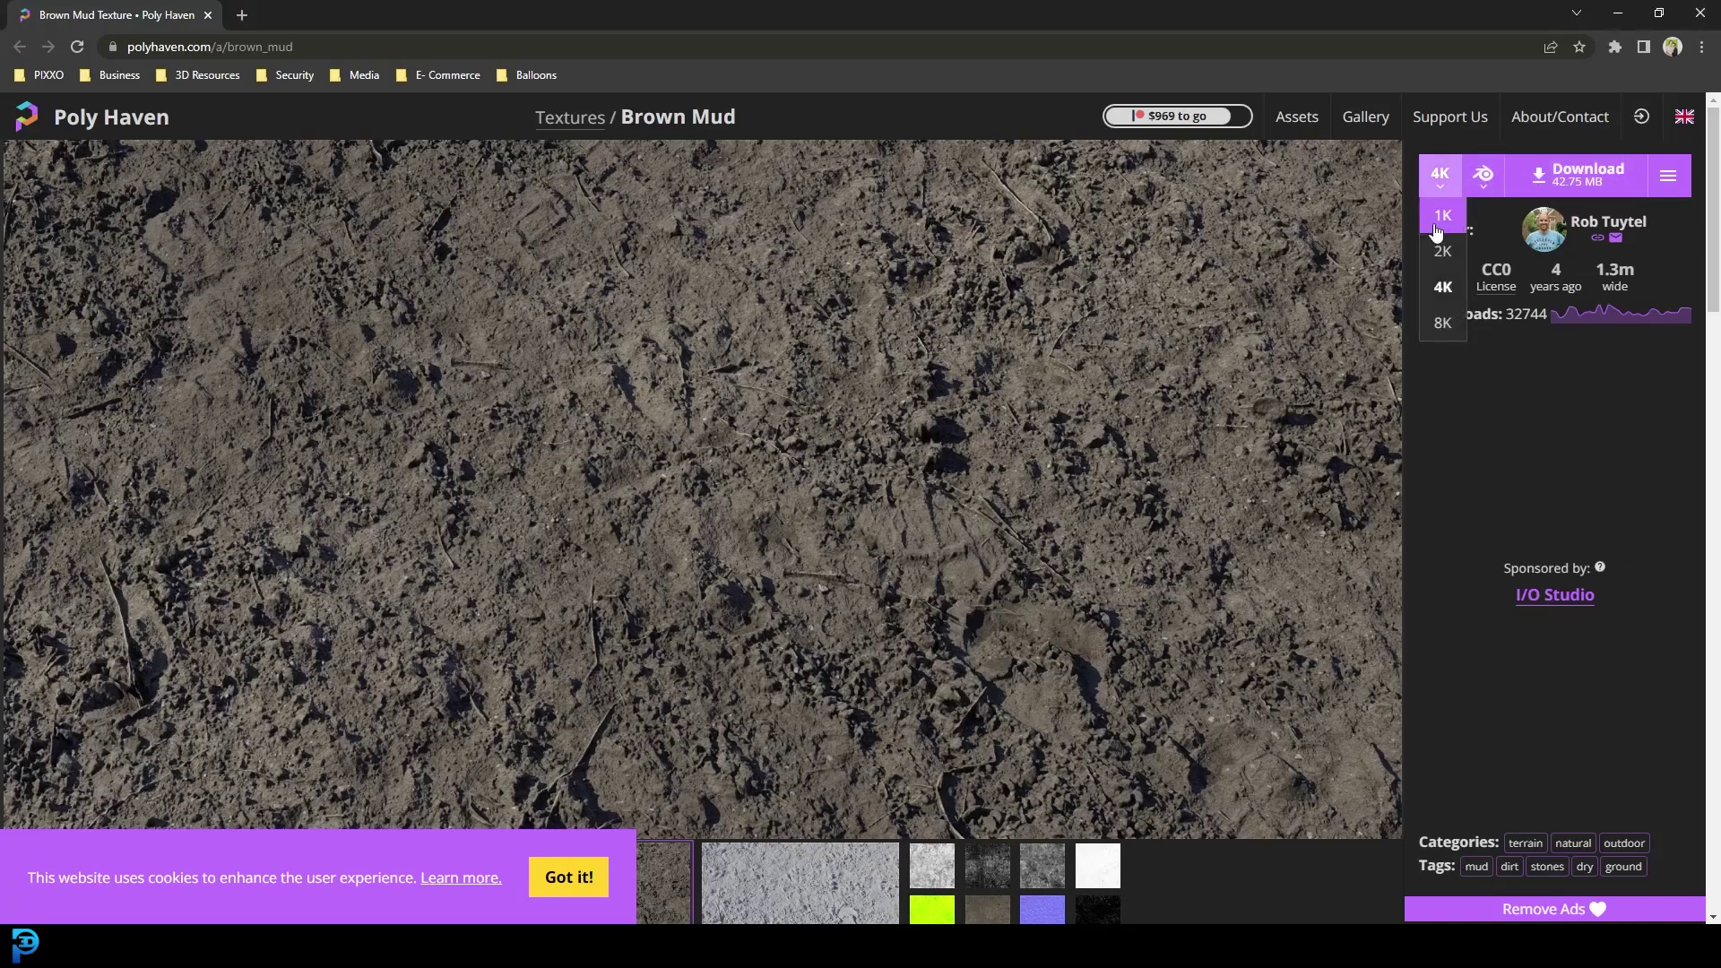
click(1440, 290)
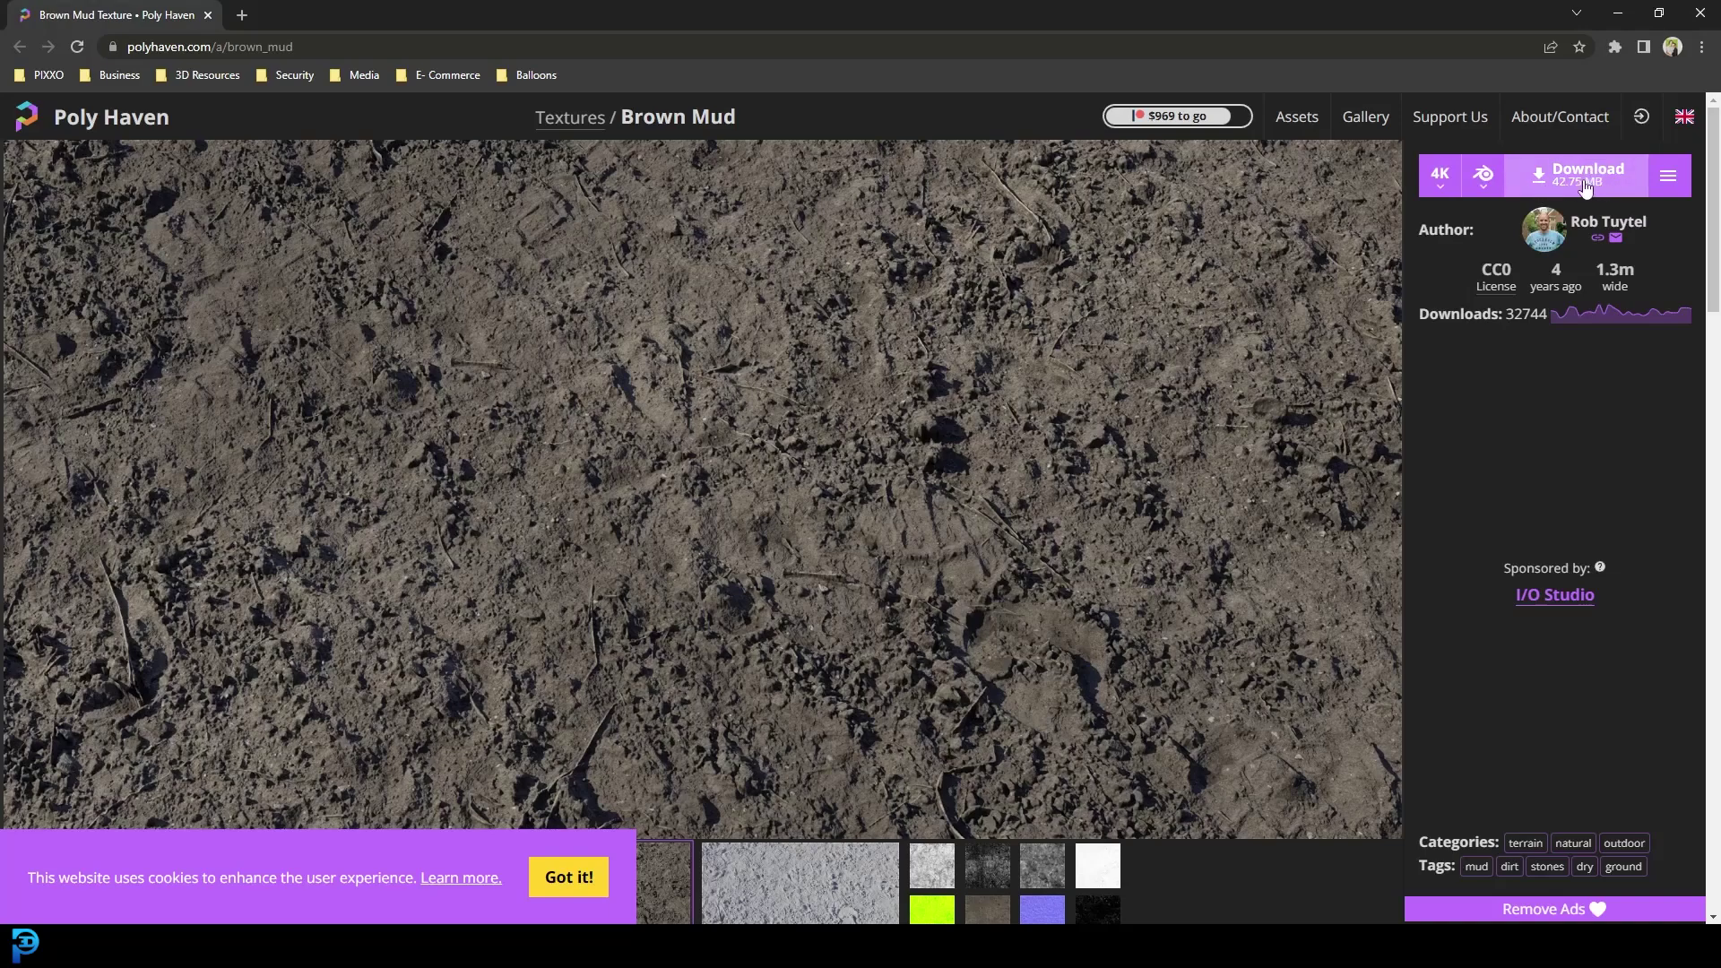
click(1584, 177)
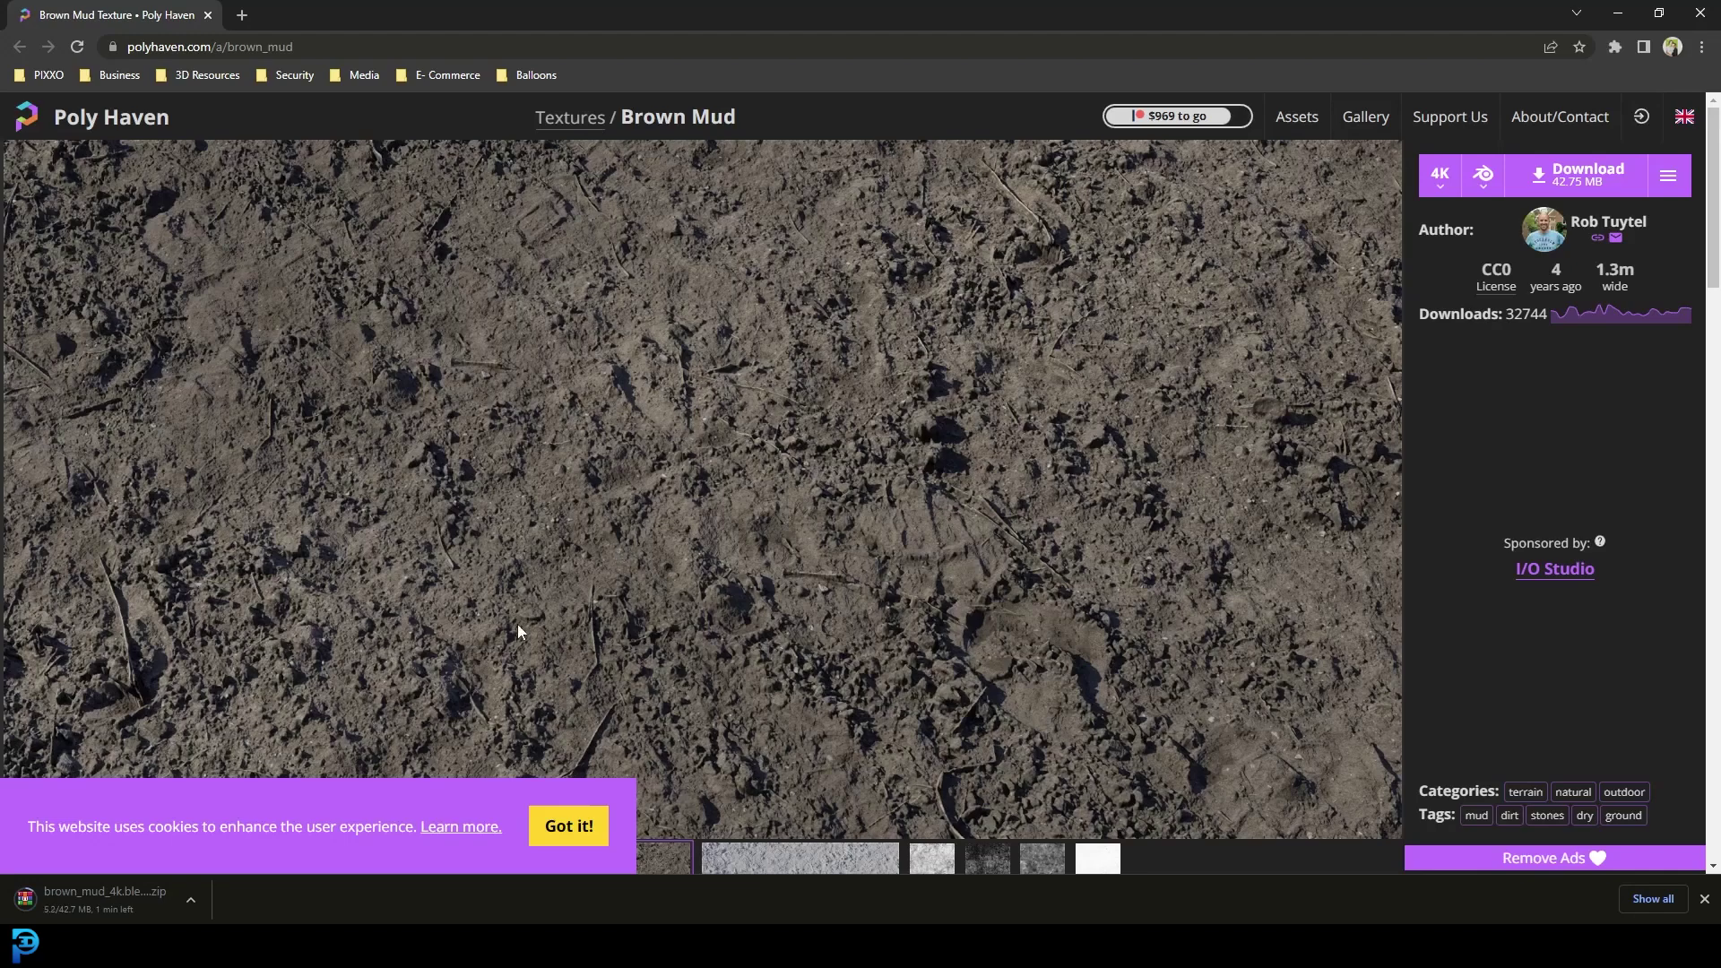
Open the Downloads folder and extract the brown_mud_4k.blend archive into its own folder there
click(190, 900)
click(405, 822)
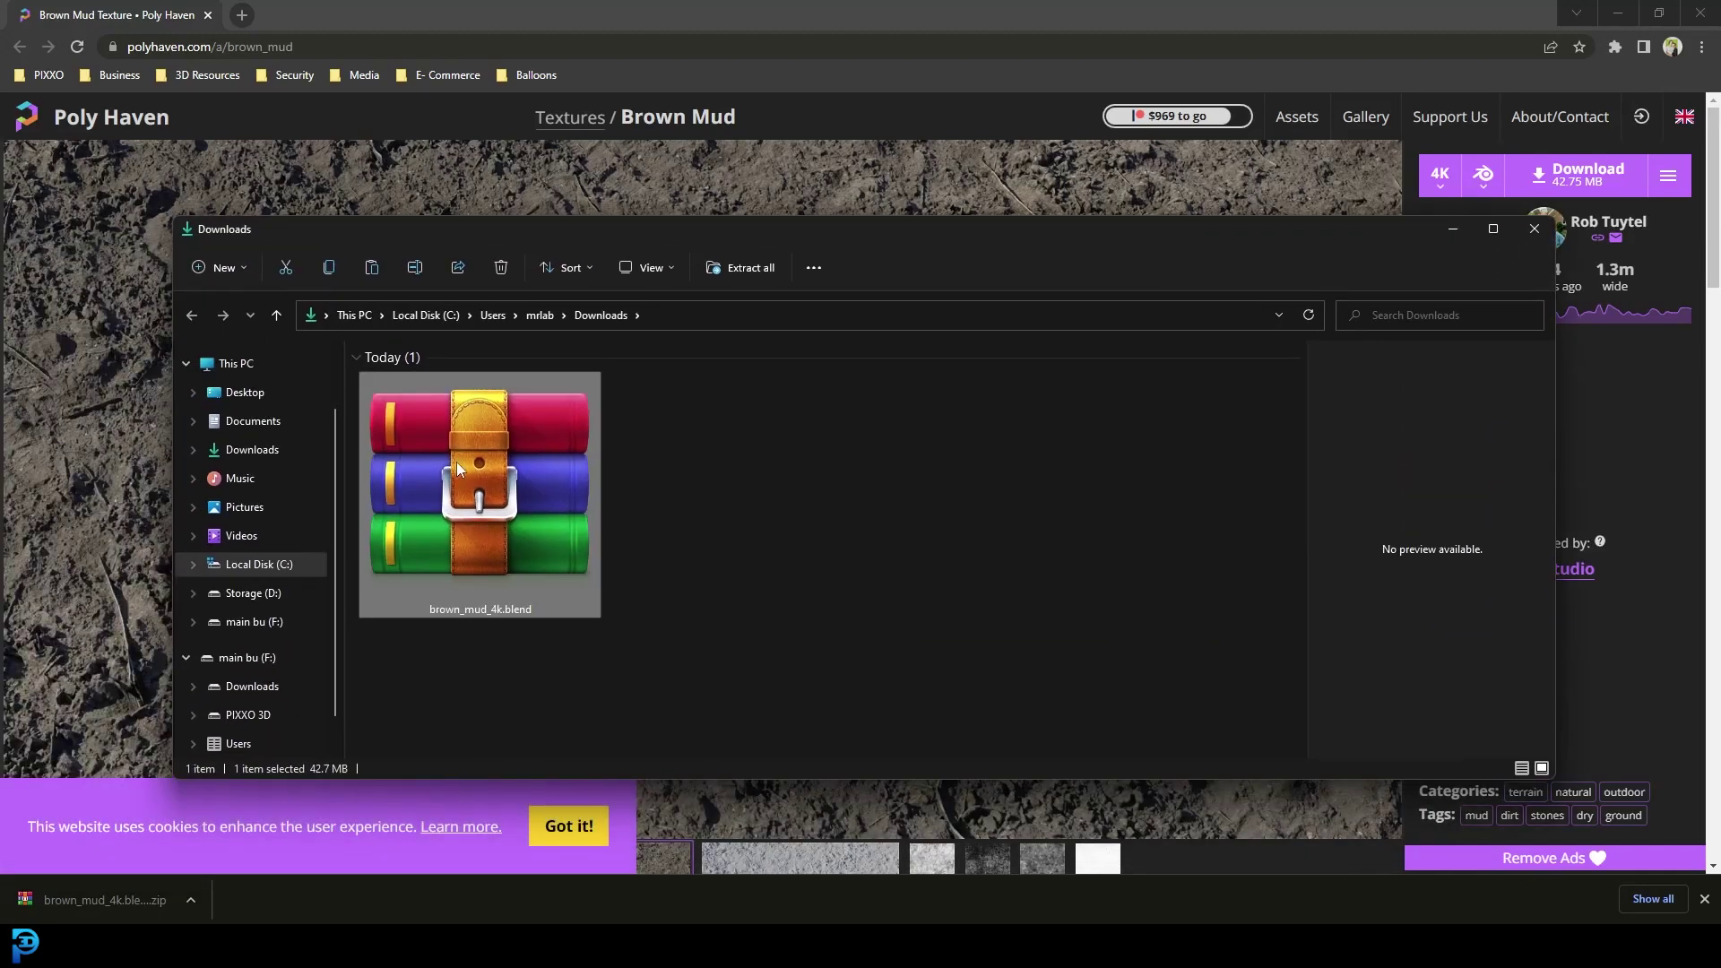
right_click(490, 486)
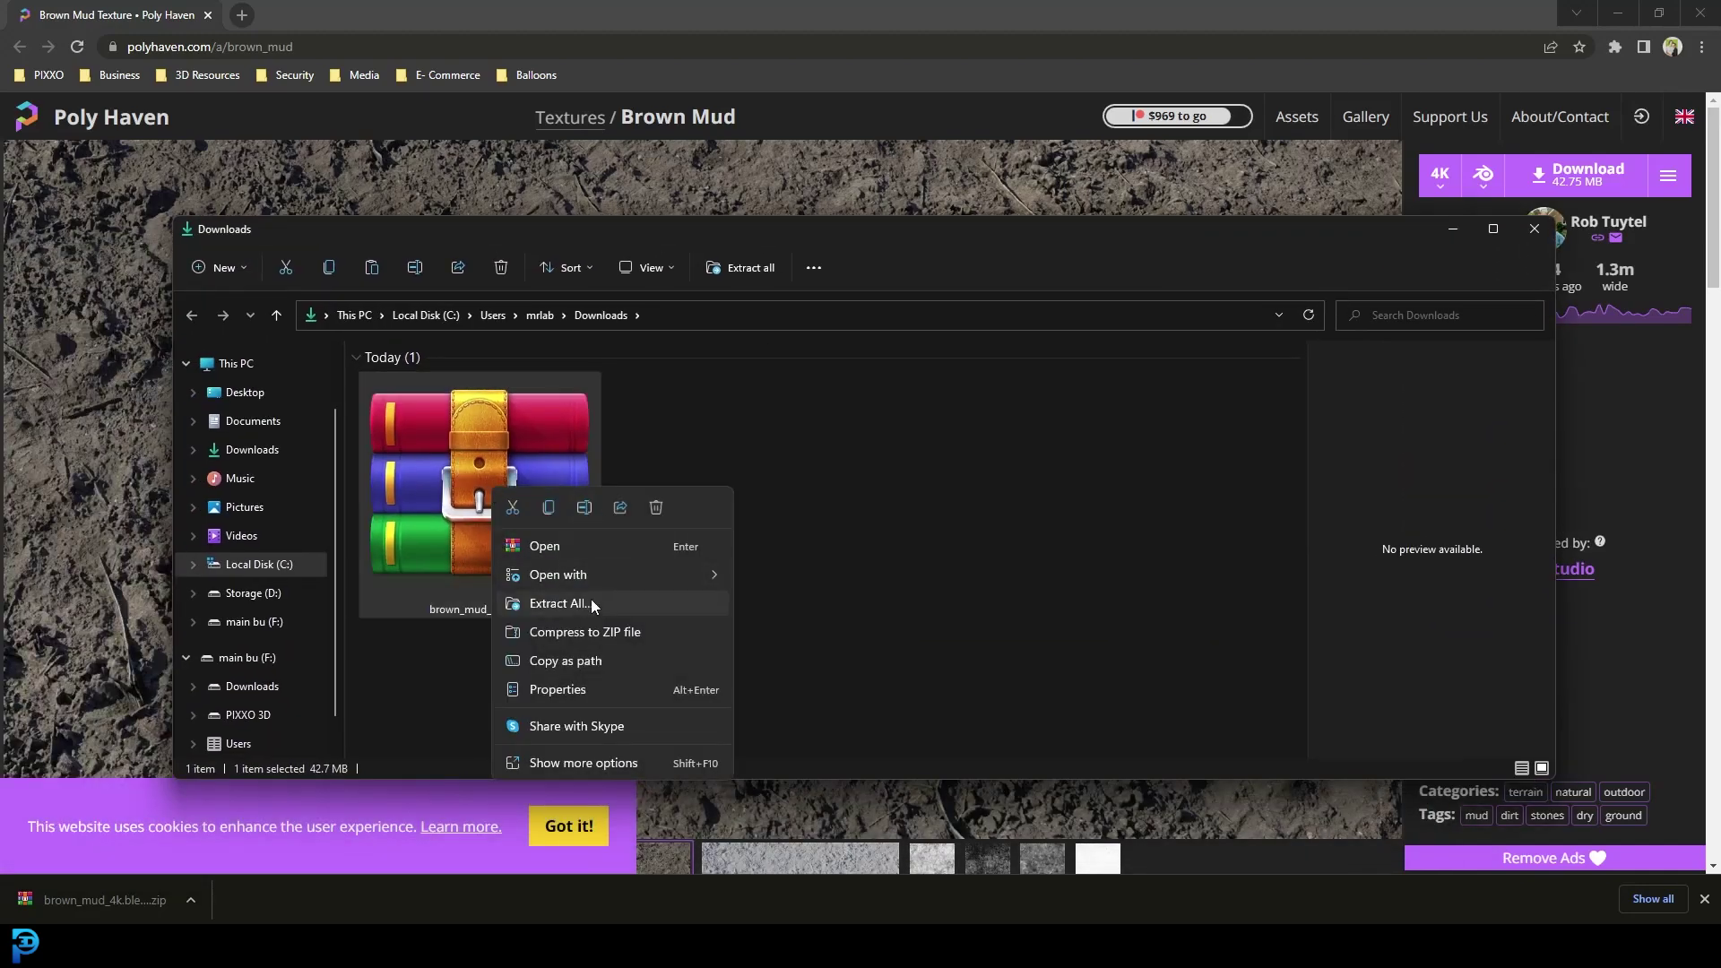
click(624, 605)
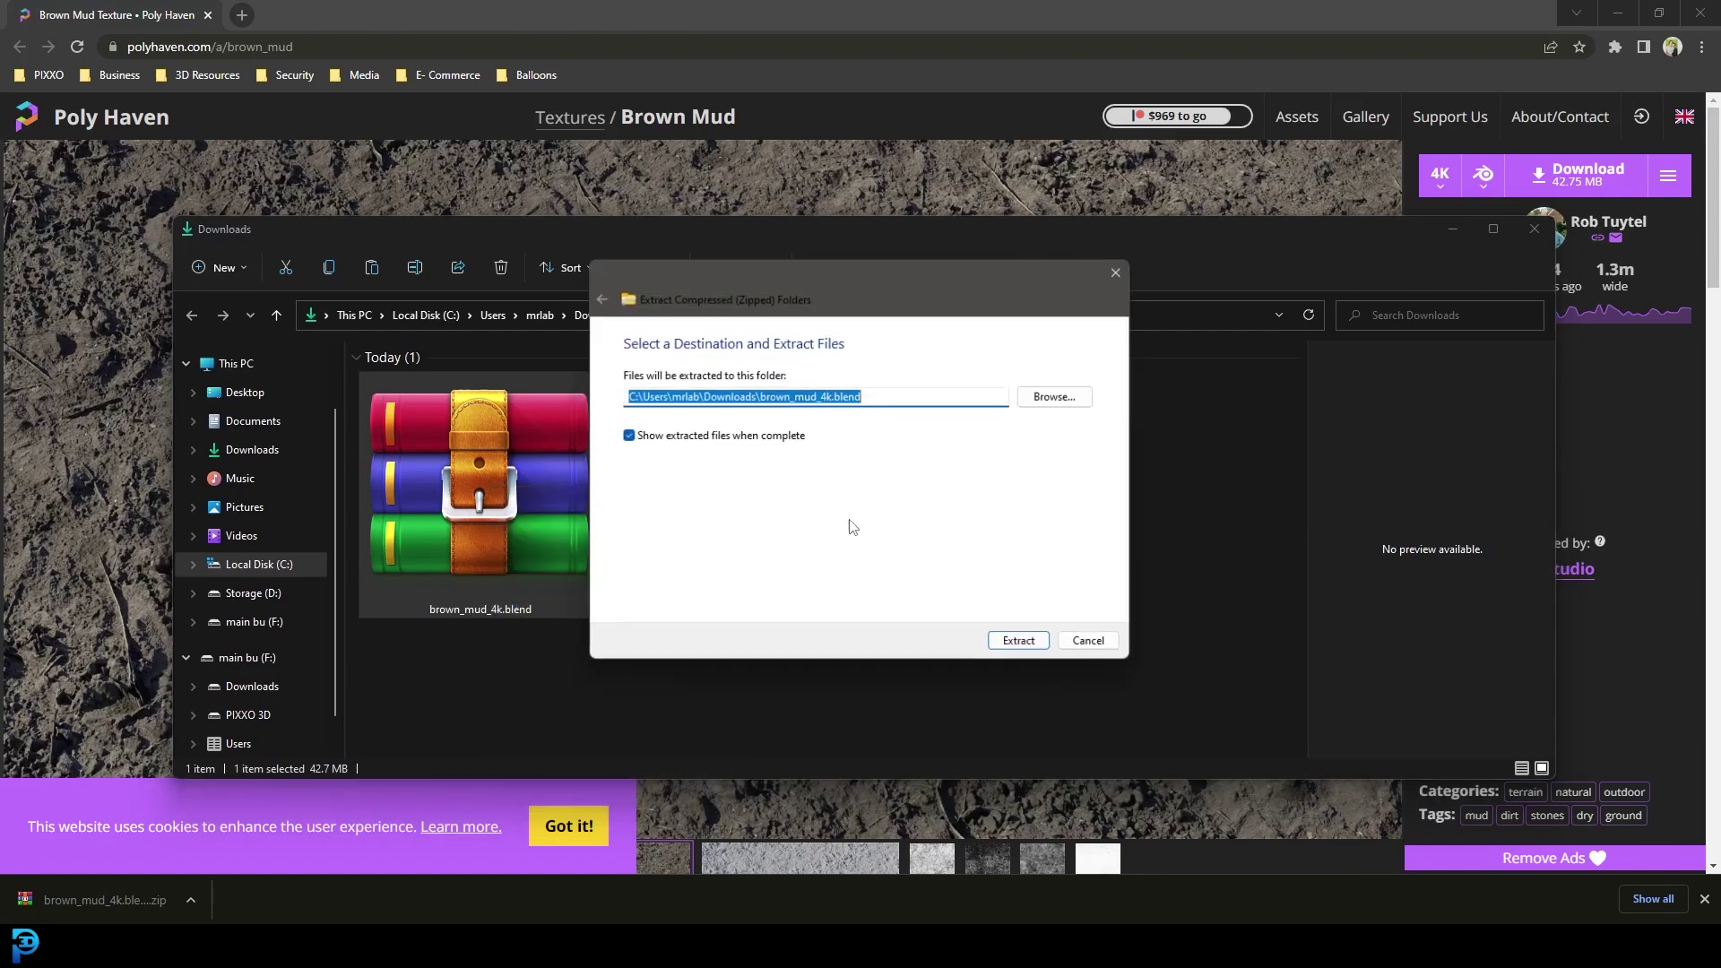
click(1021, 644)
Move the extracted brown_mud_4k.blend folder from Downloads to the desktop, clearing the browser and folder windows away
click(1617, 12)
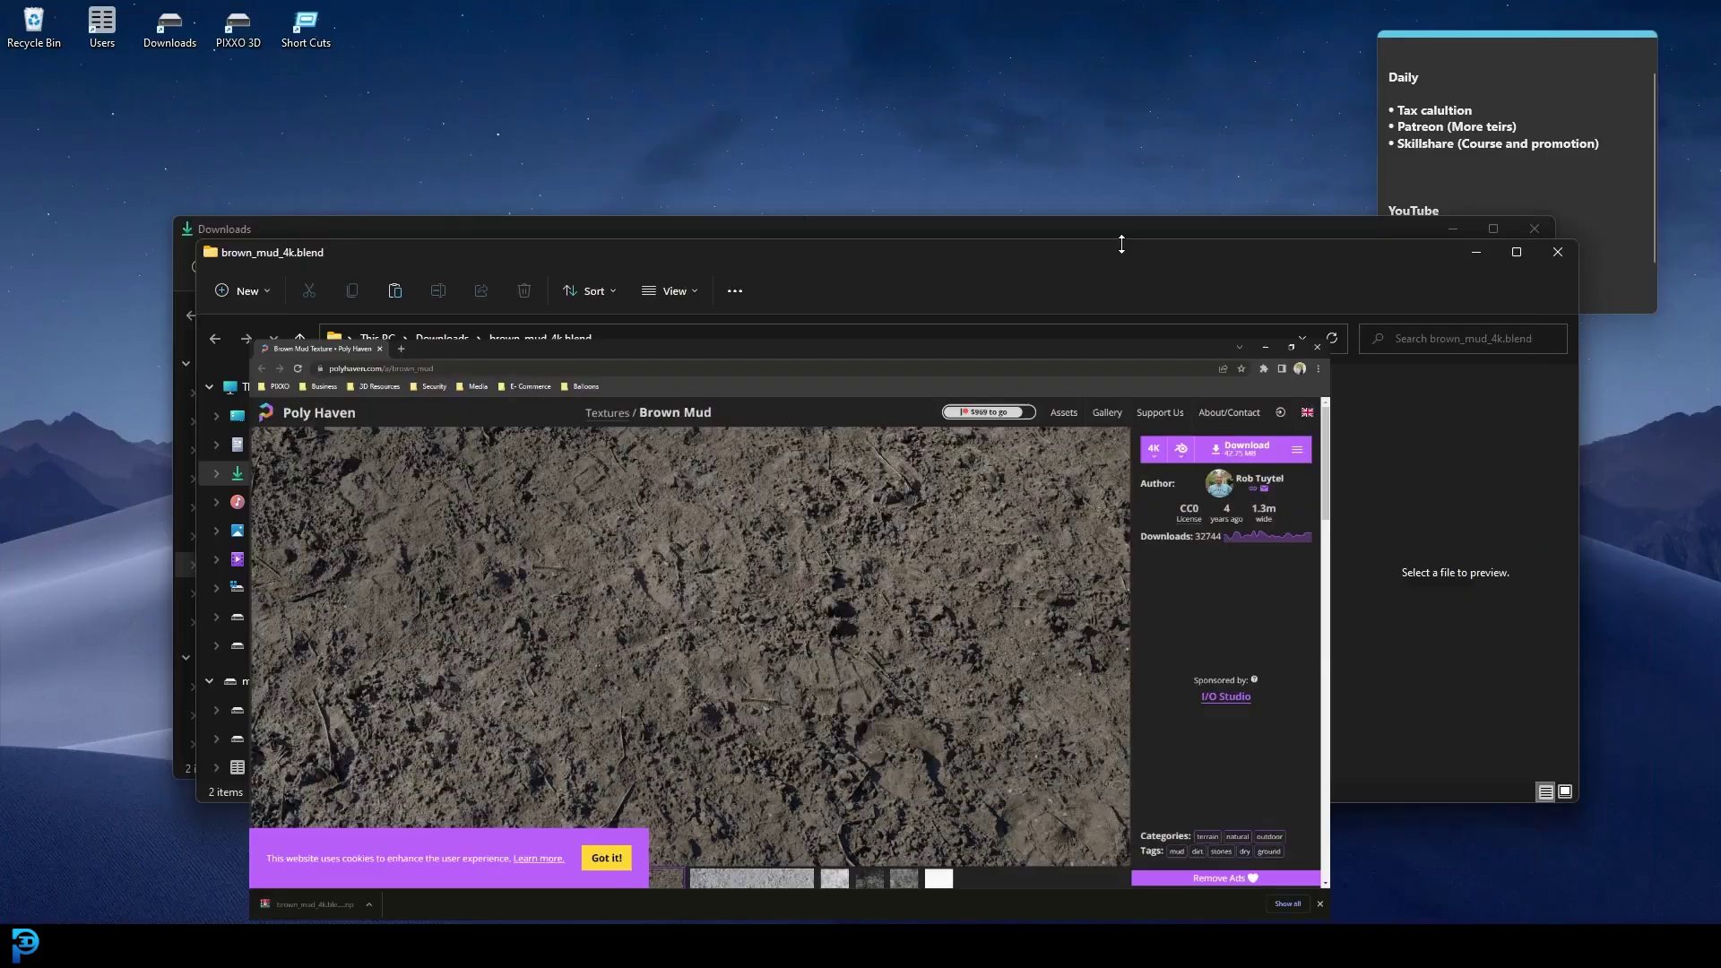
click(1553, 259)
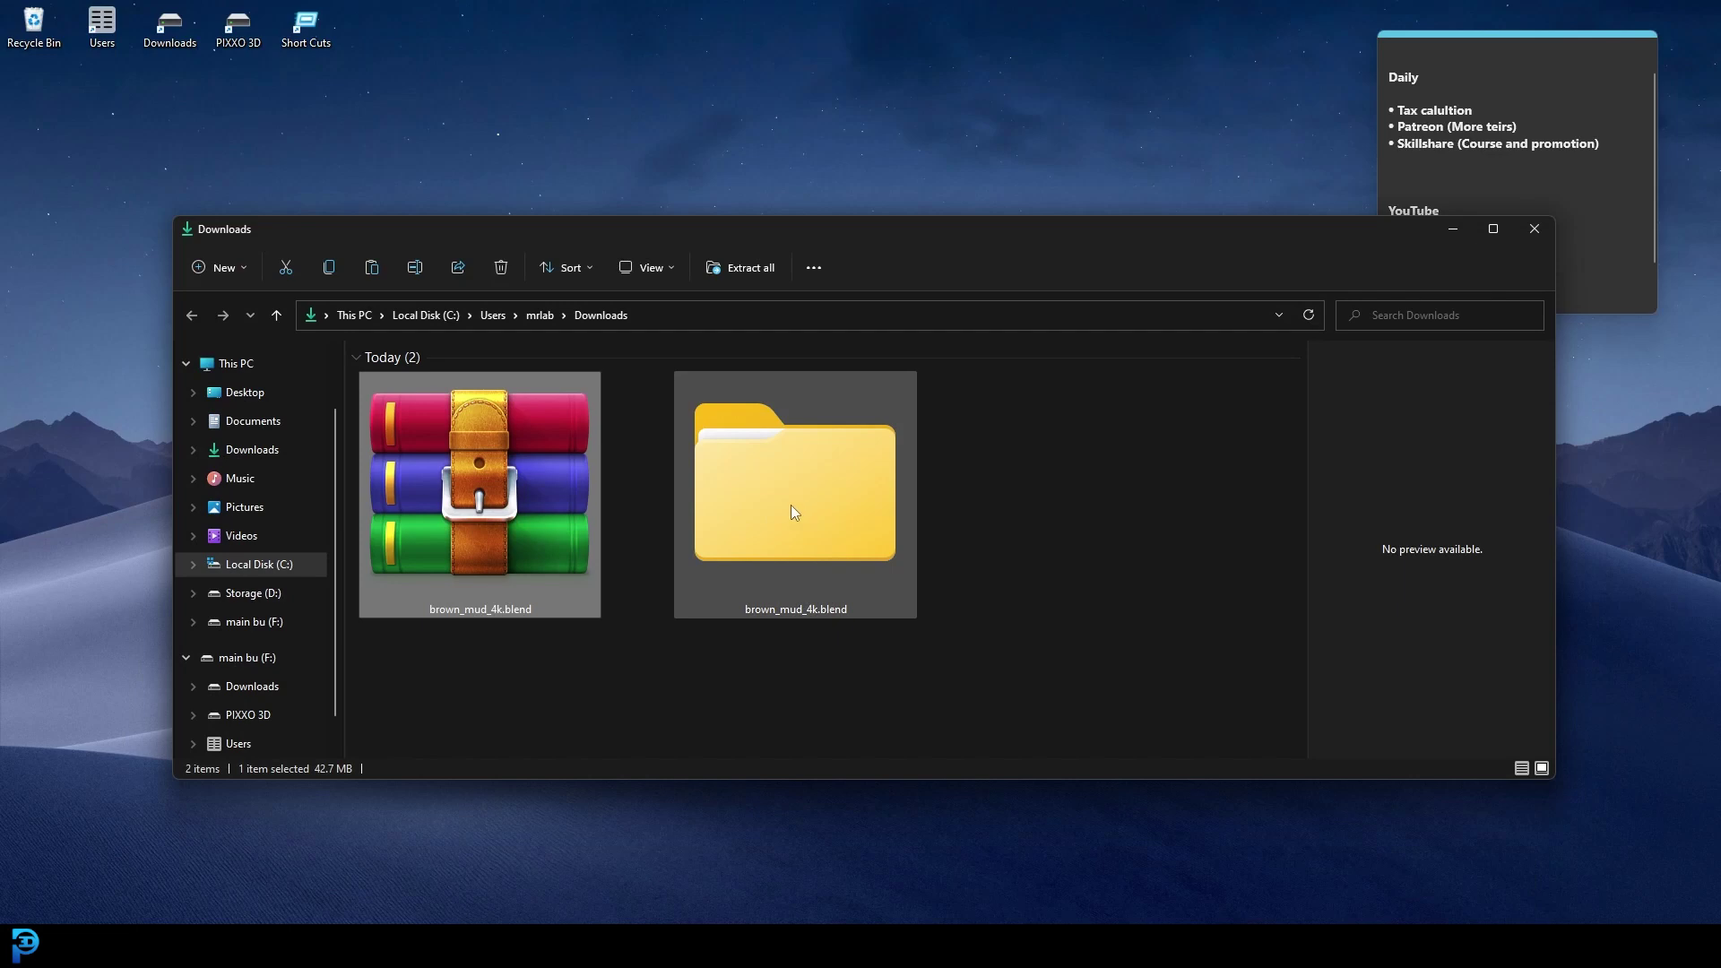
drag(790, 503, 839, 106)
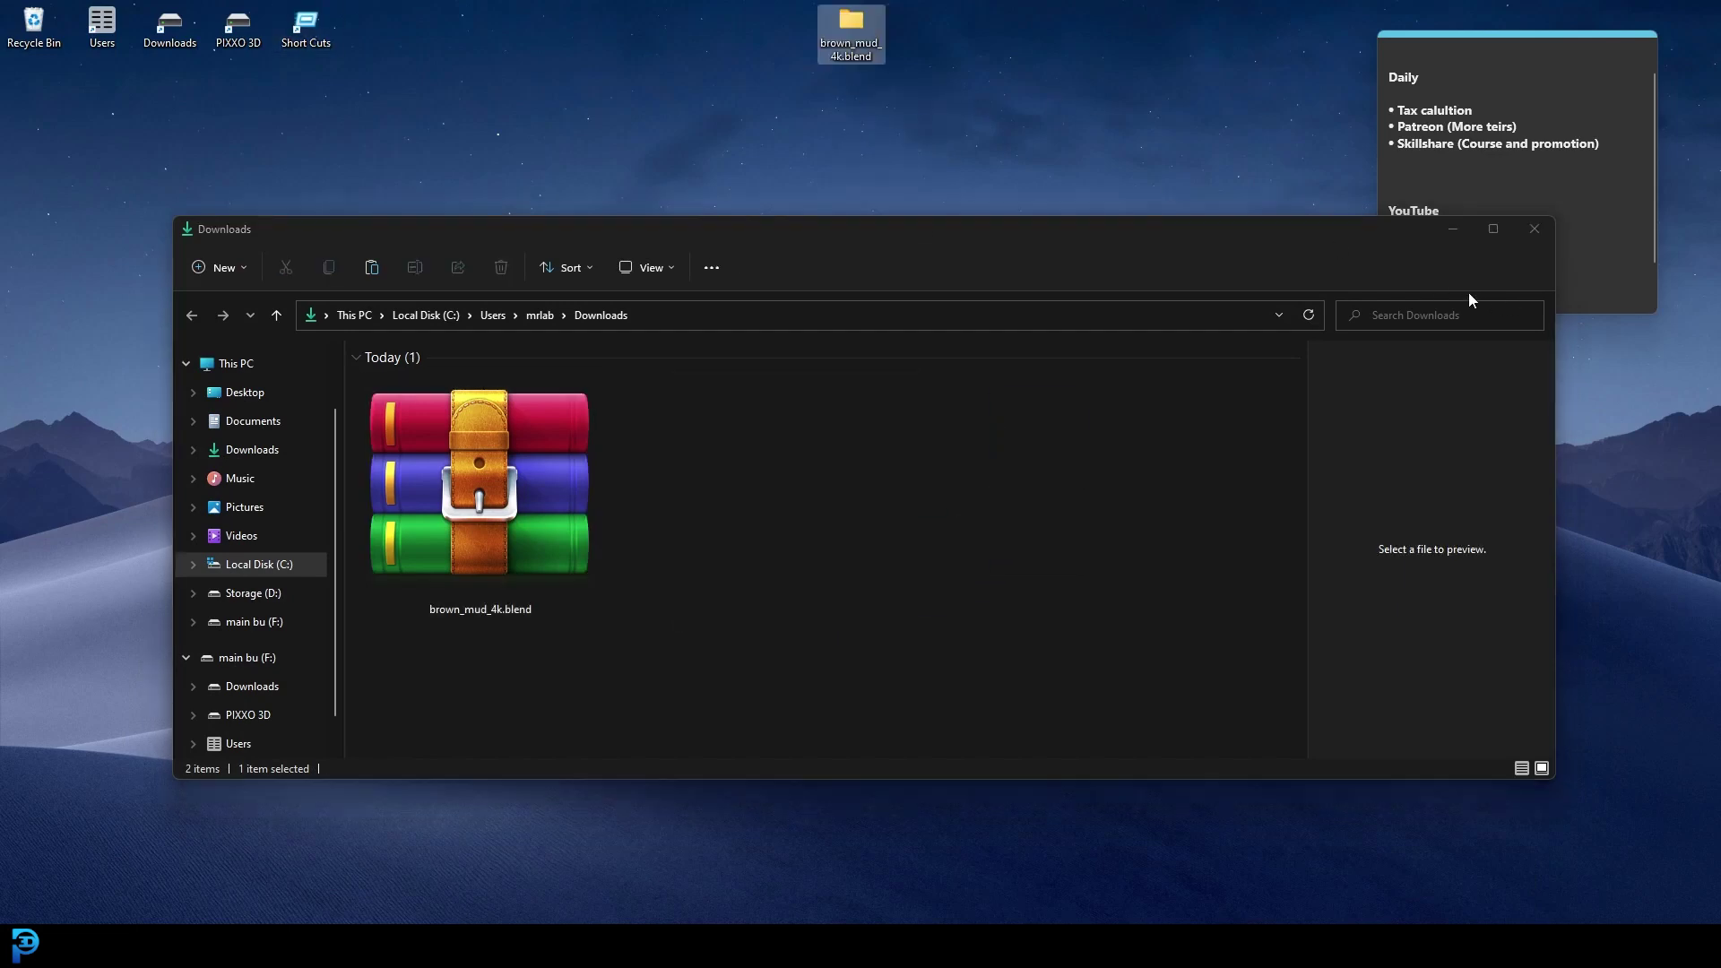
click(1534, 229)
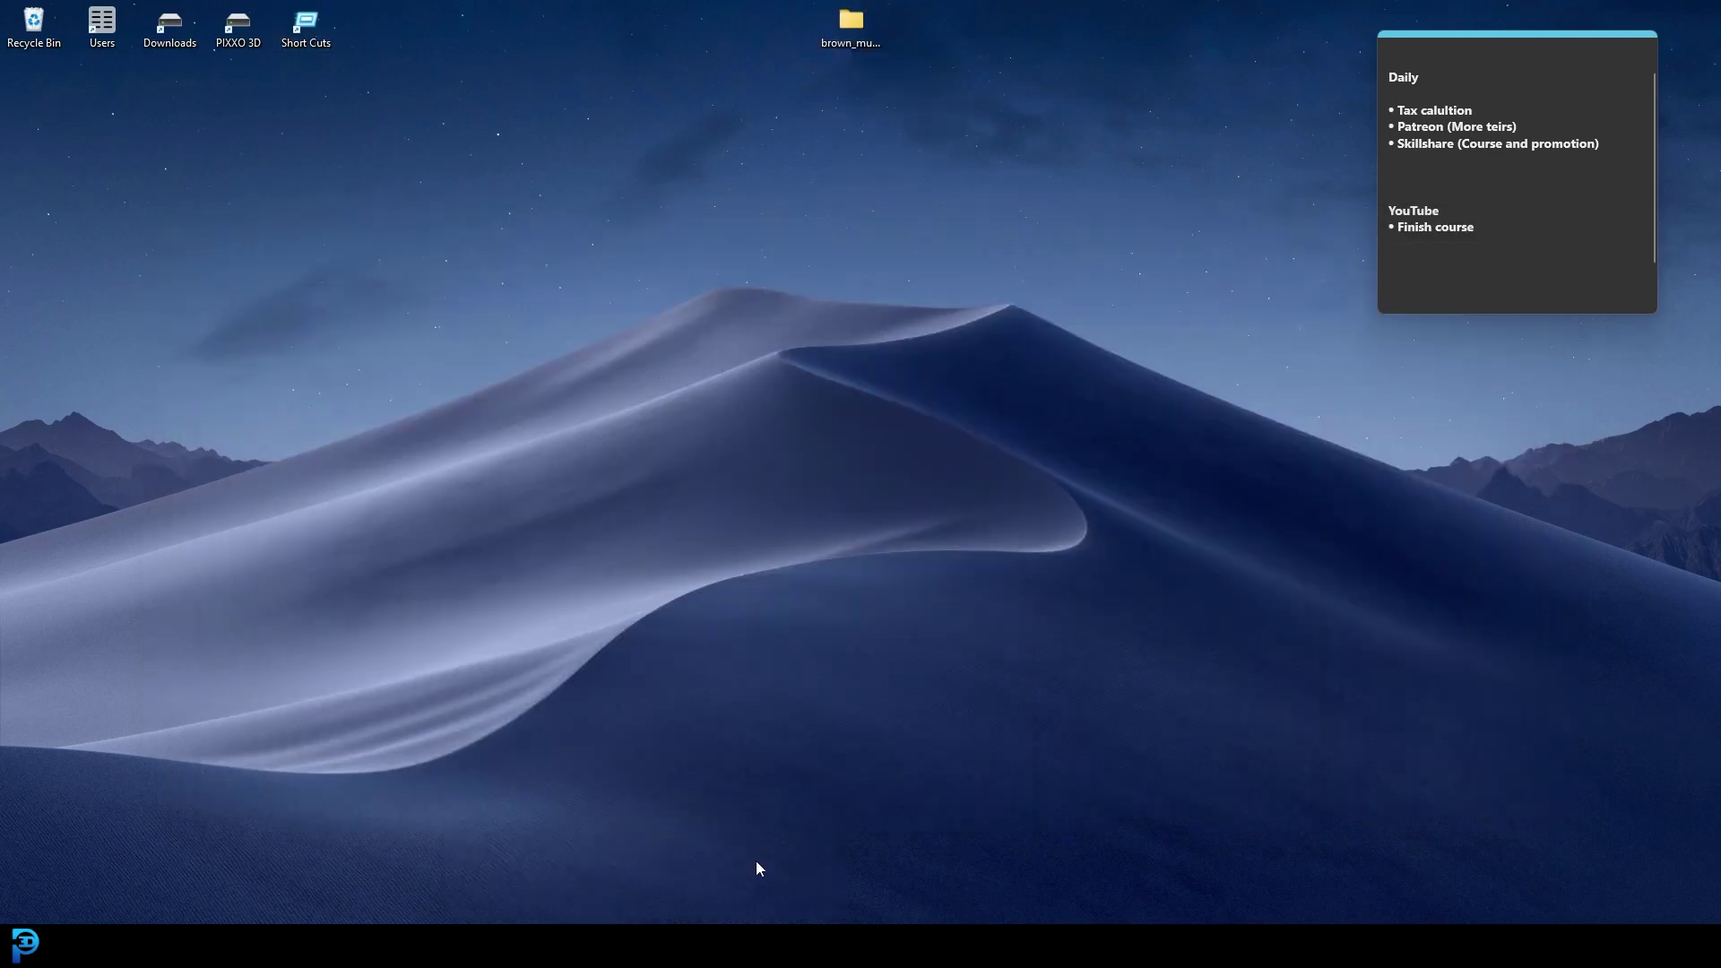
Switch back to Blender and append the brown_mud material from the brown_mud_4k.blend file in the desktop folder
mouse_move(642, 946)
click(482, 833)
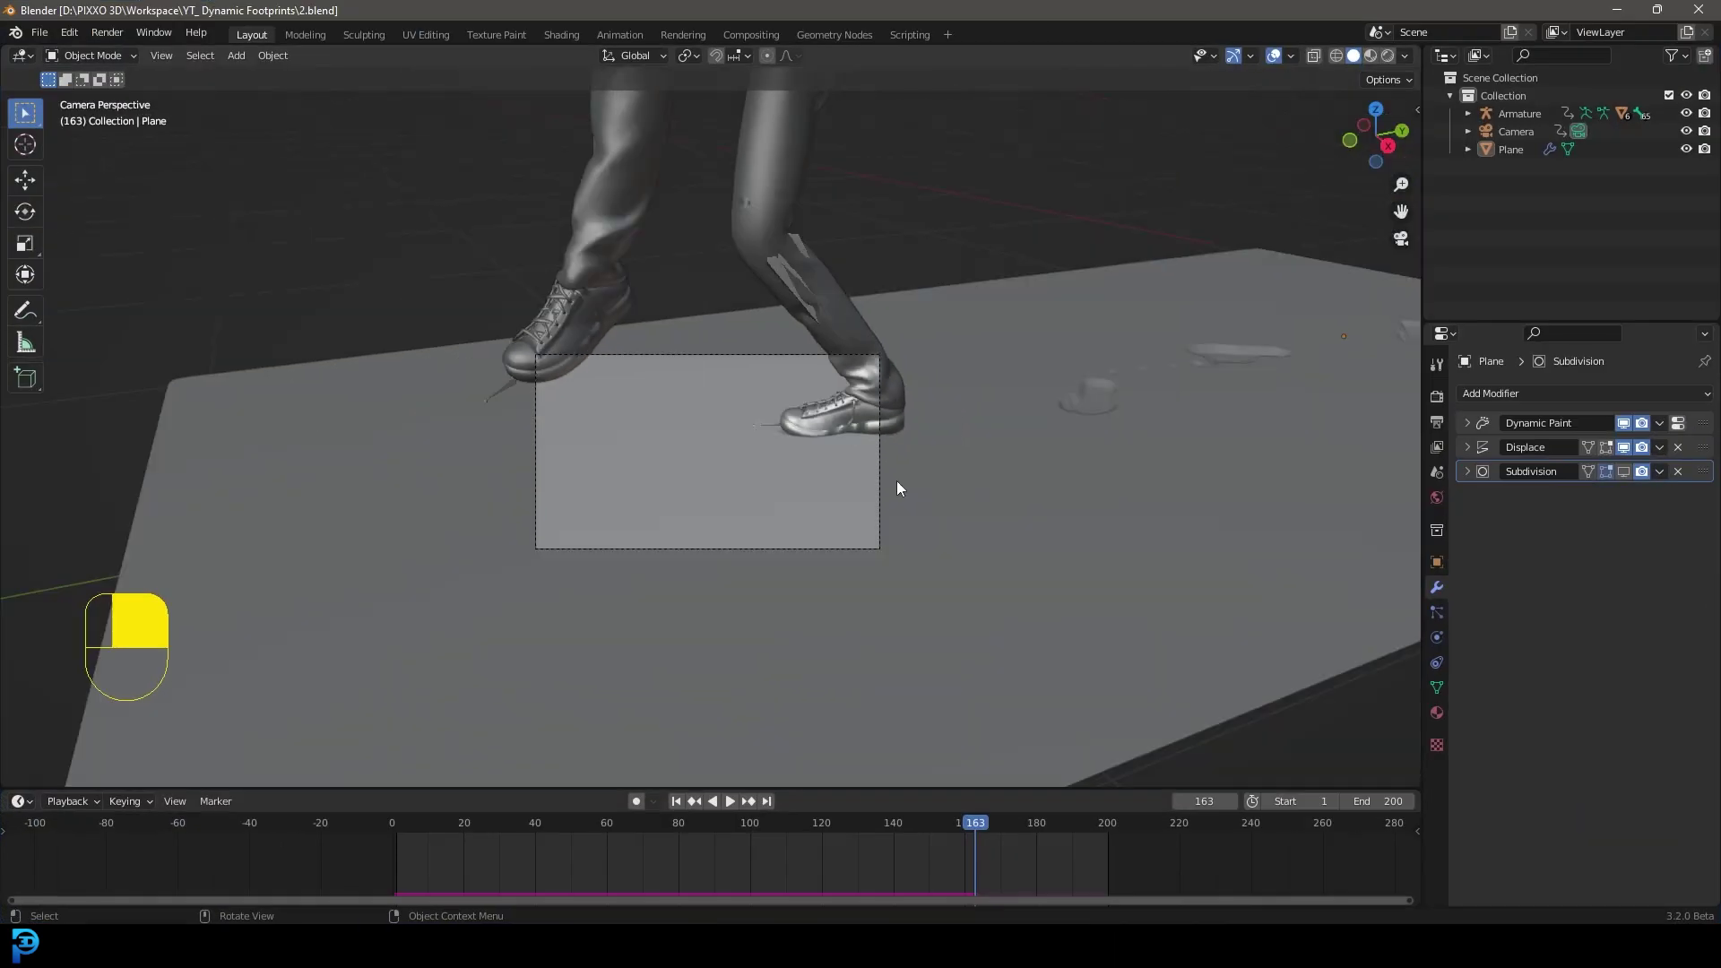
click(40, 32)
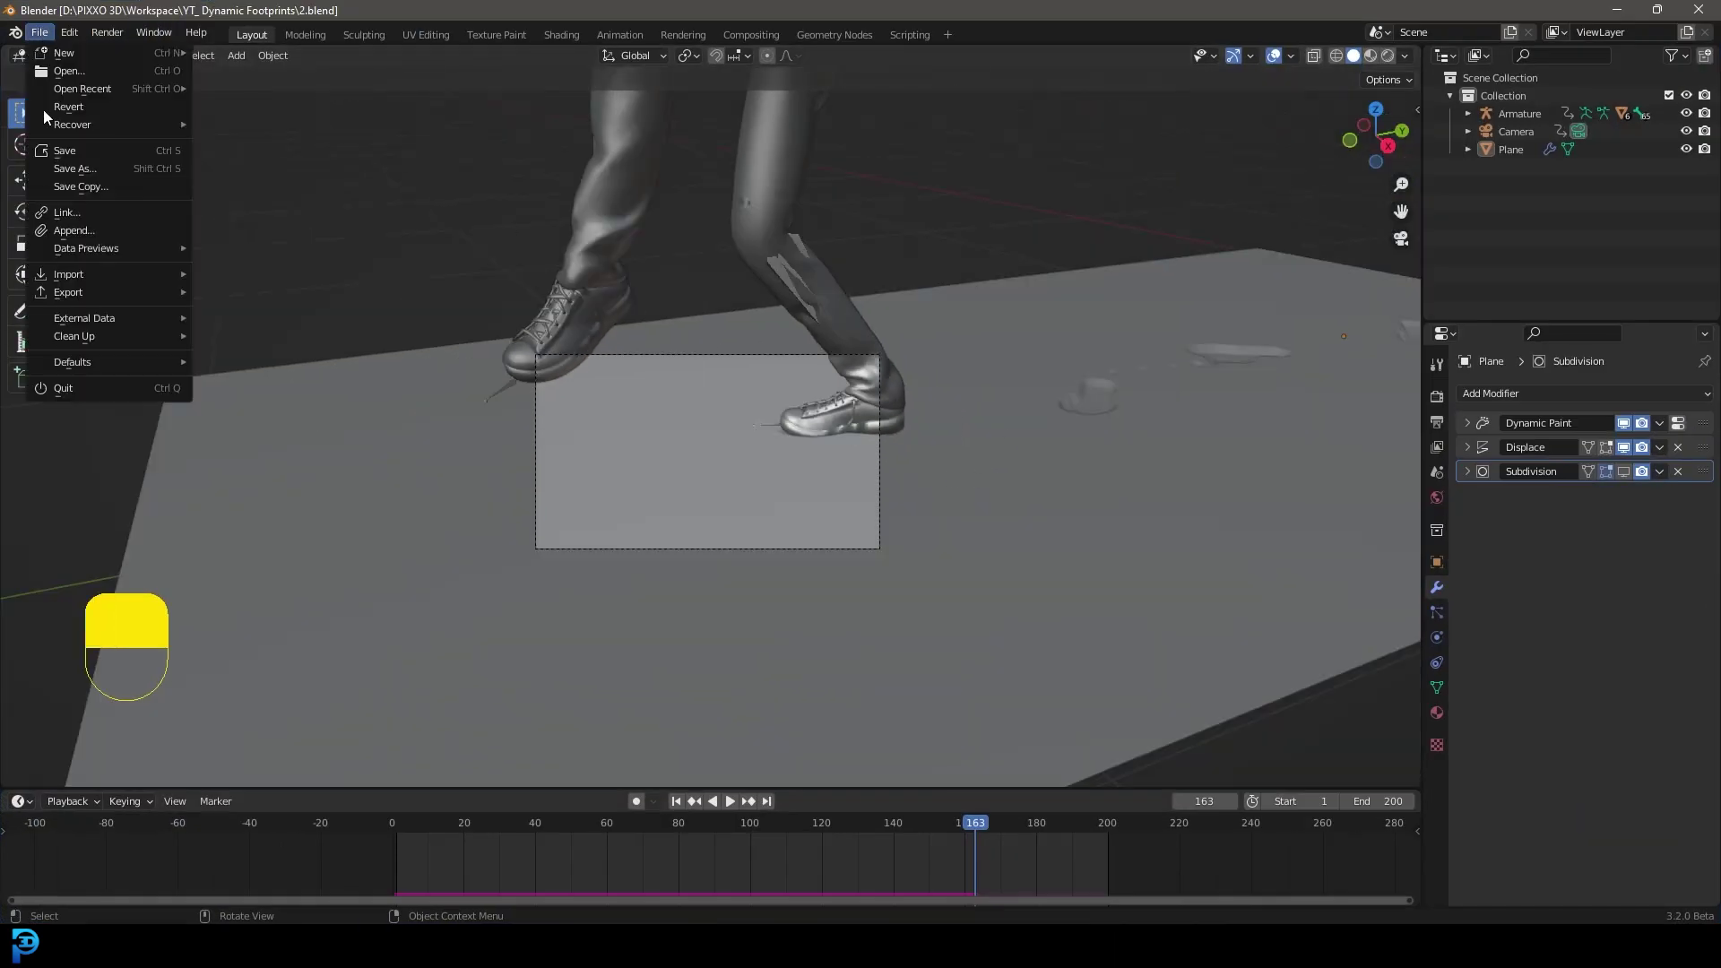
click(77, 231)
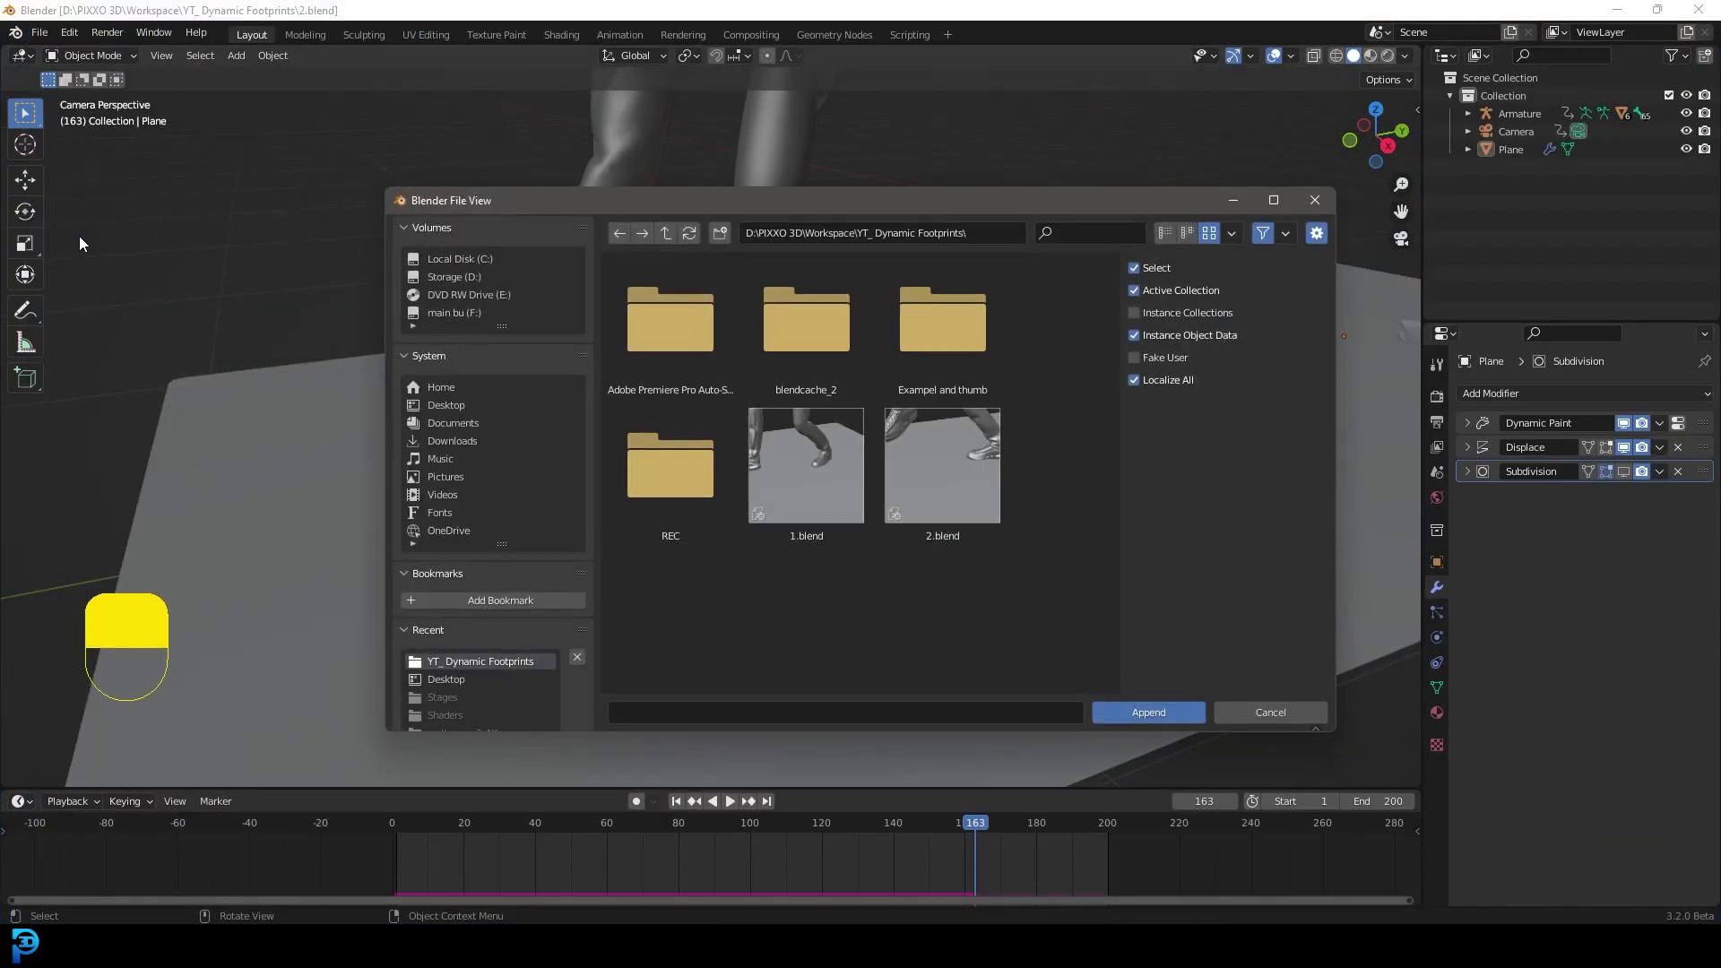
click(453, 405)
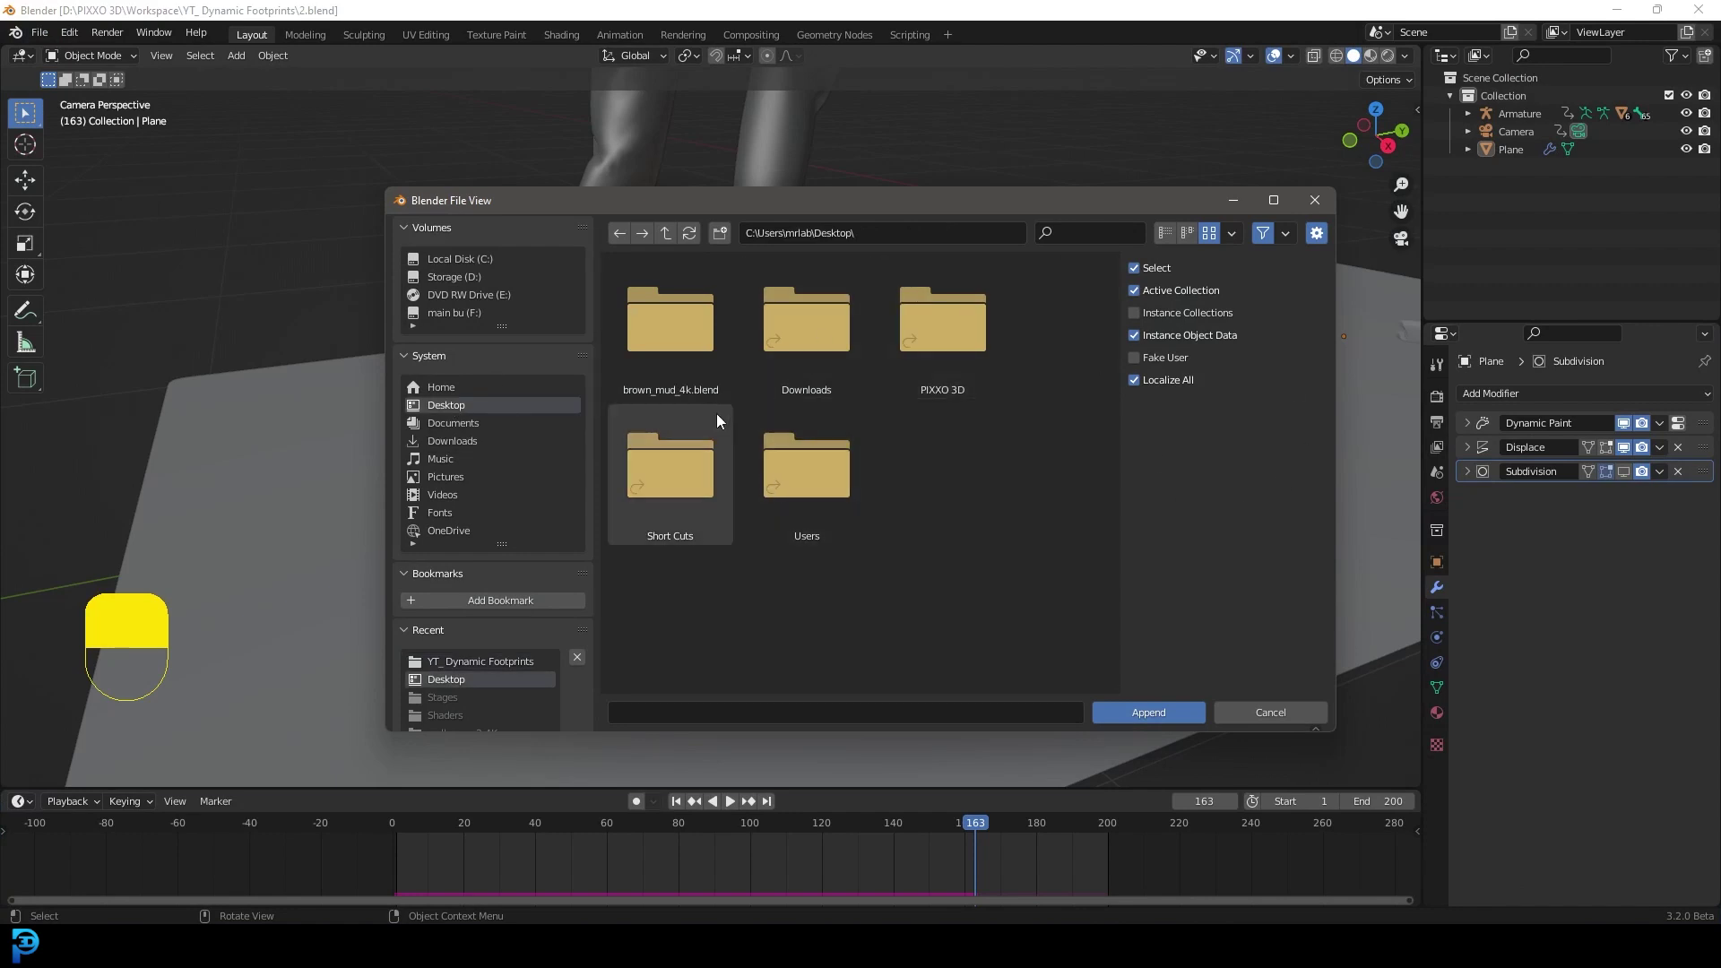
double_click(675, 357)
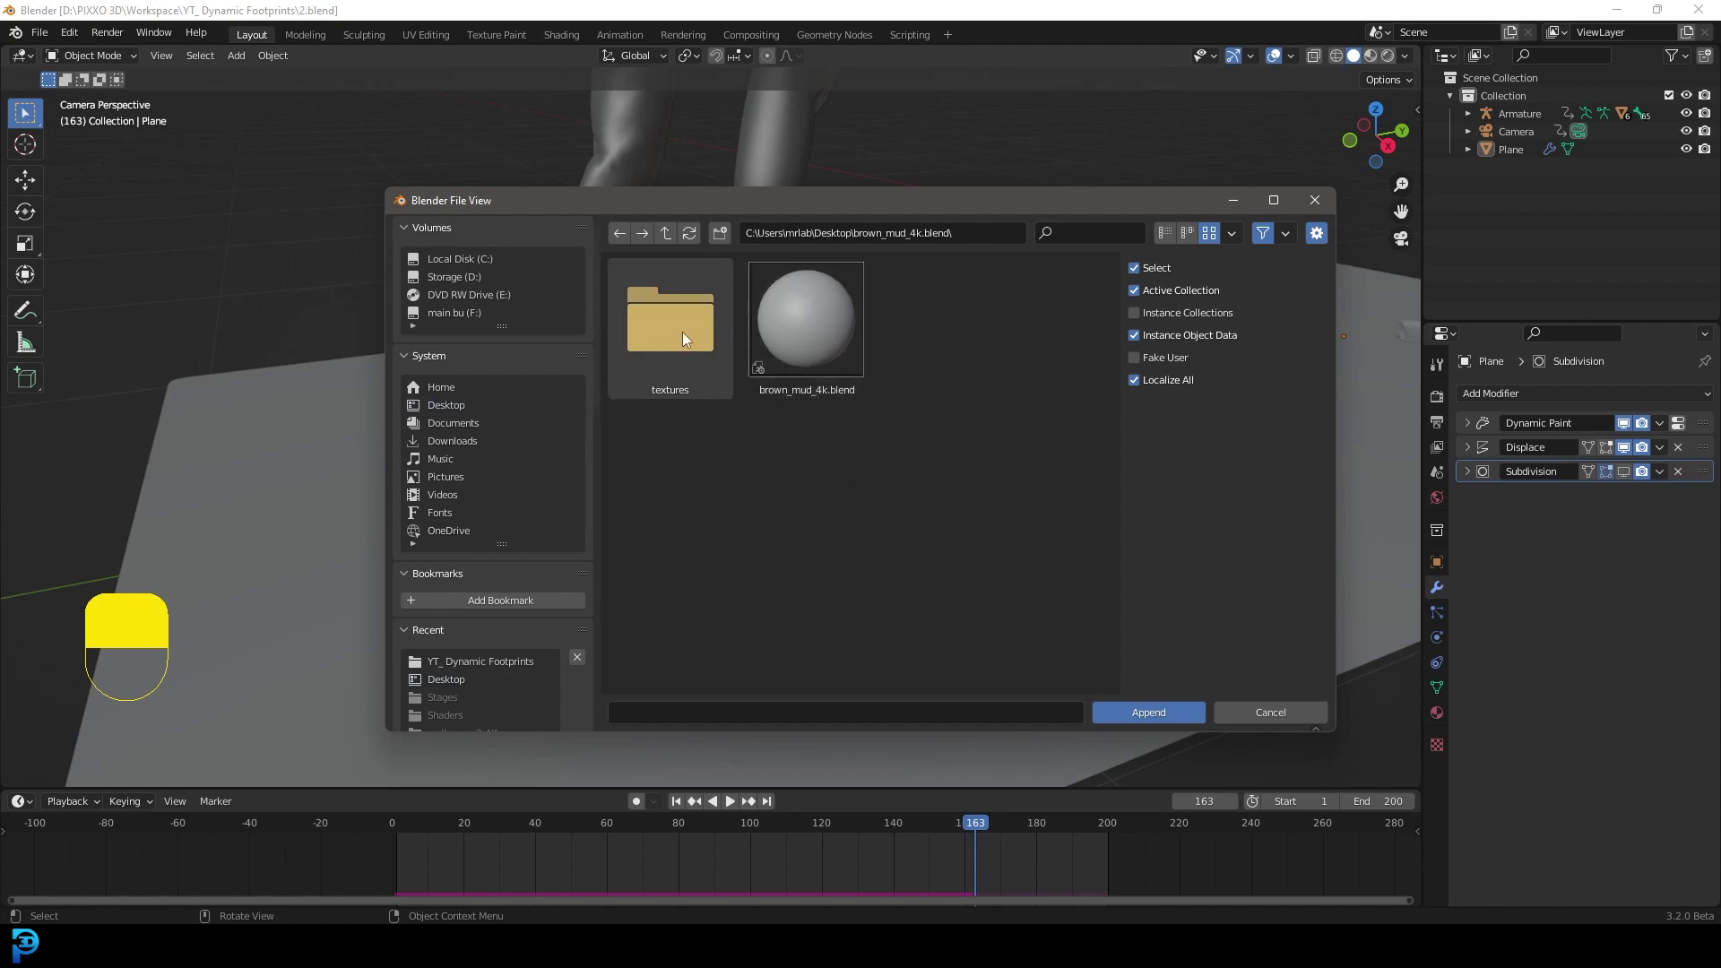
double_click(814, 321)
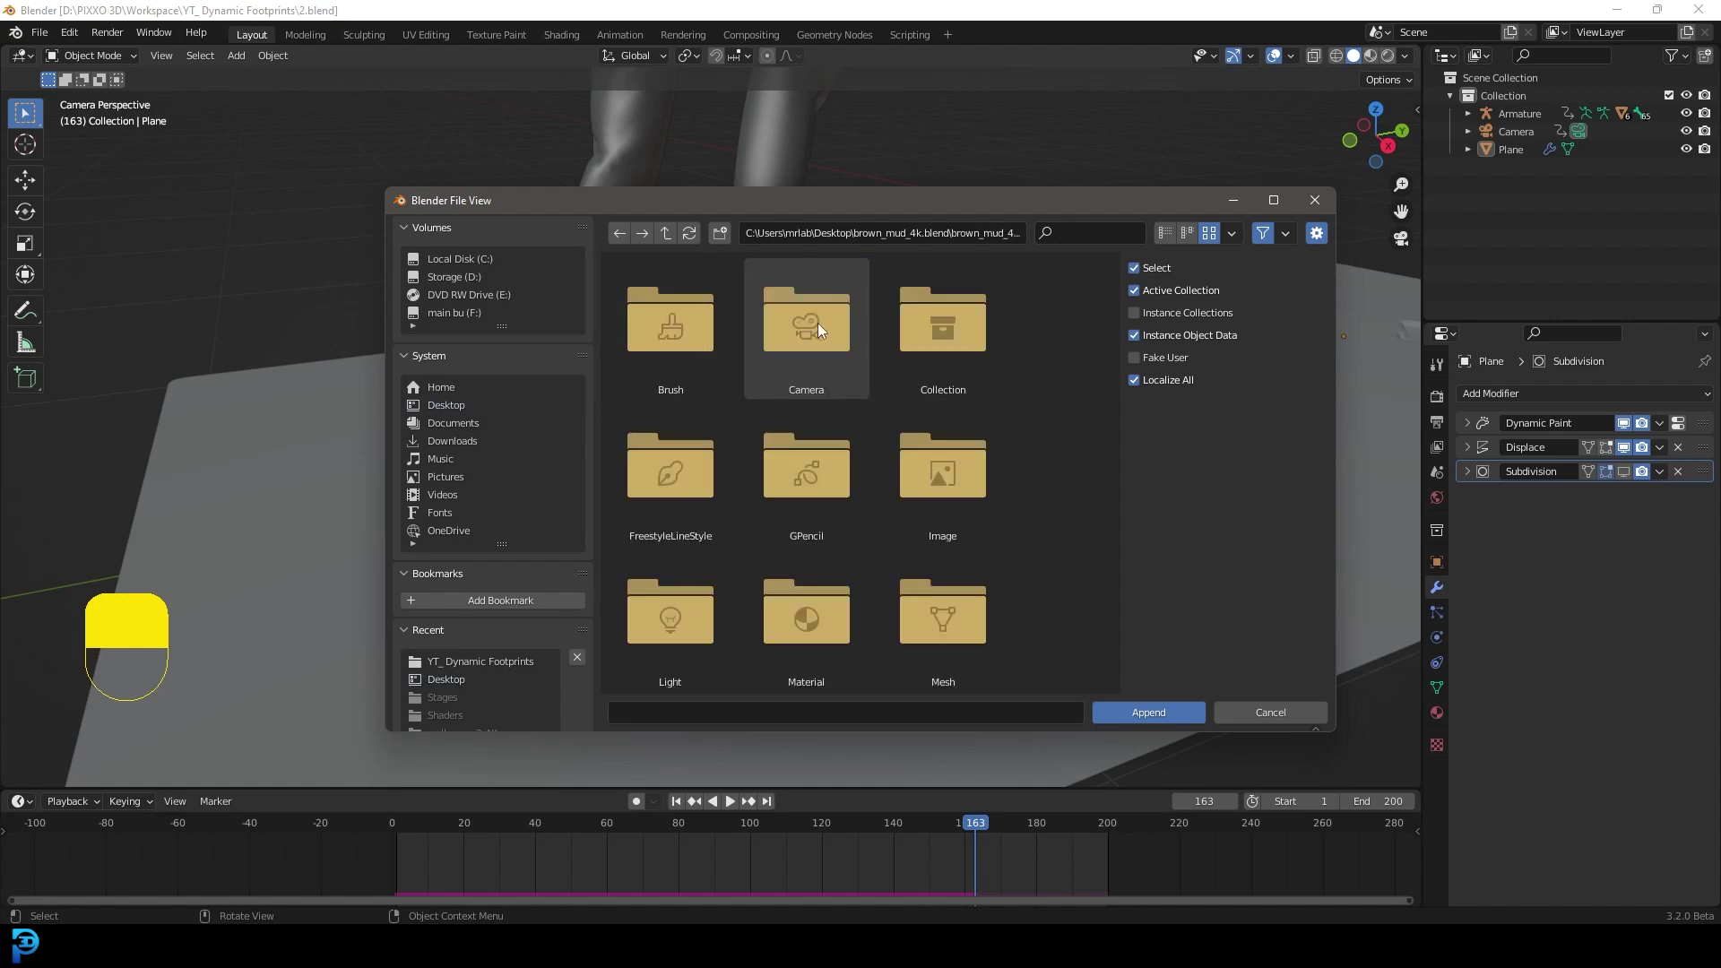
scroll(855, 502, down, 3)
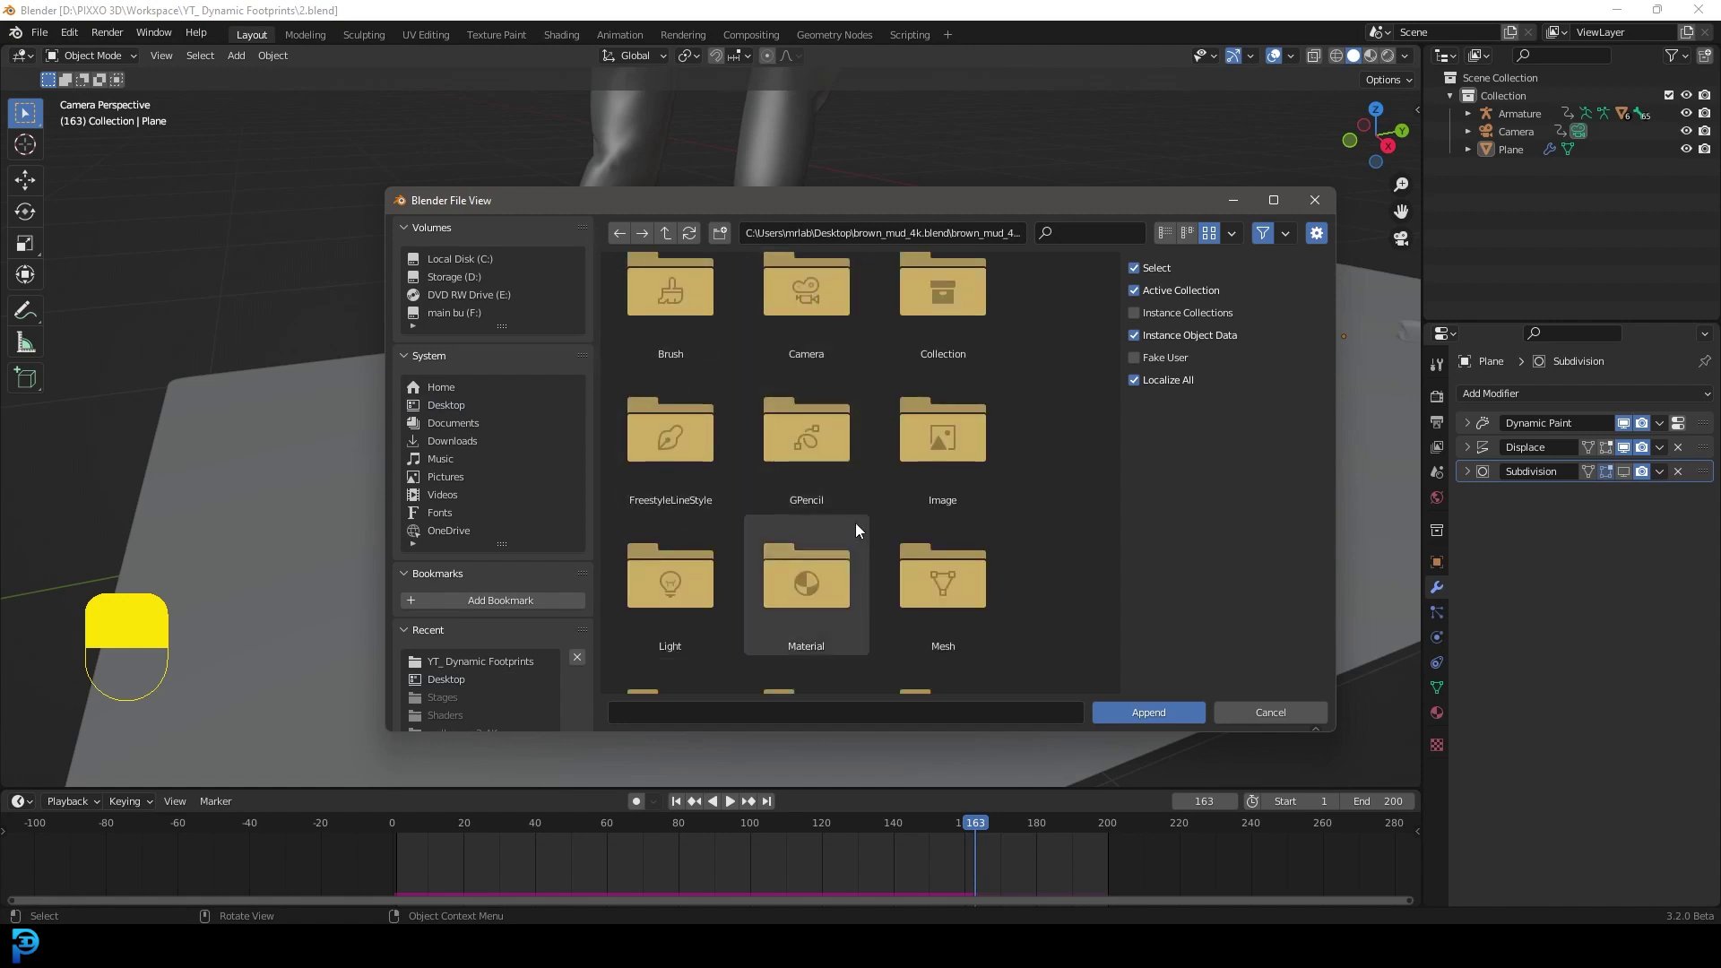
double_click(815, 494)
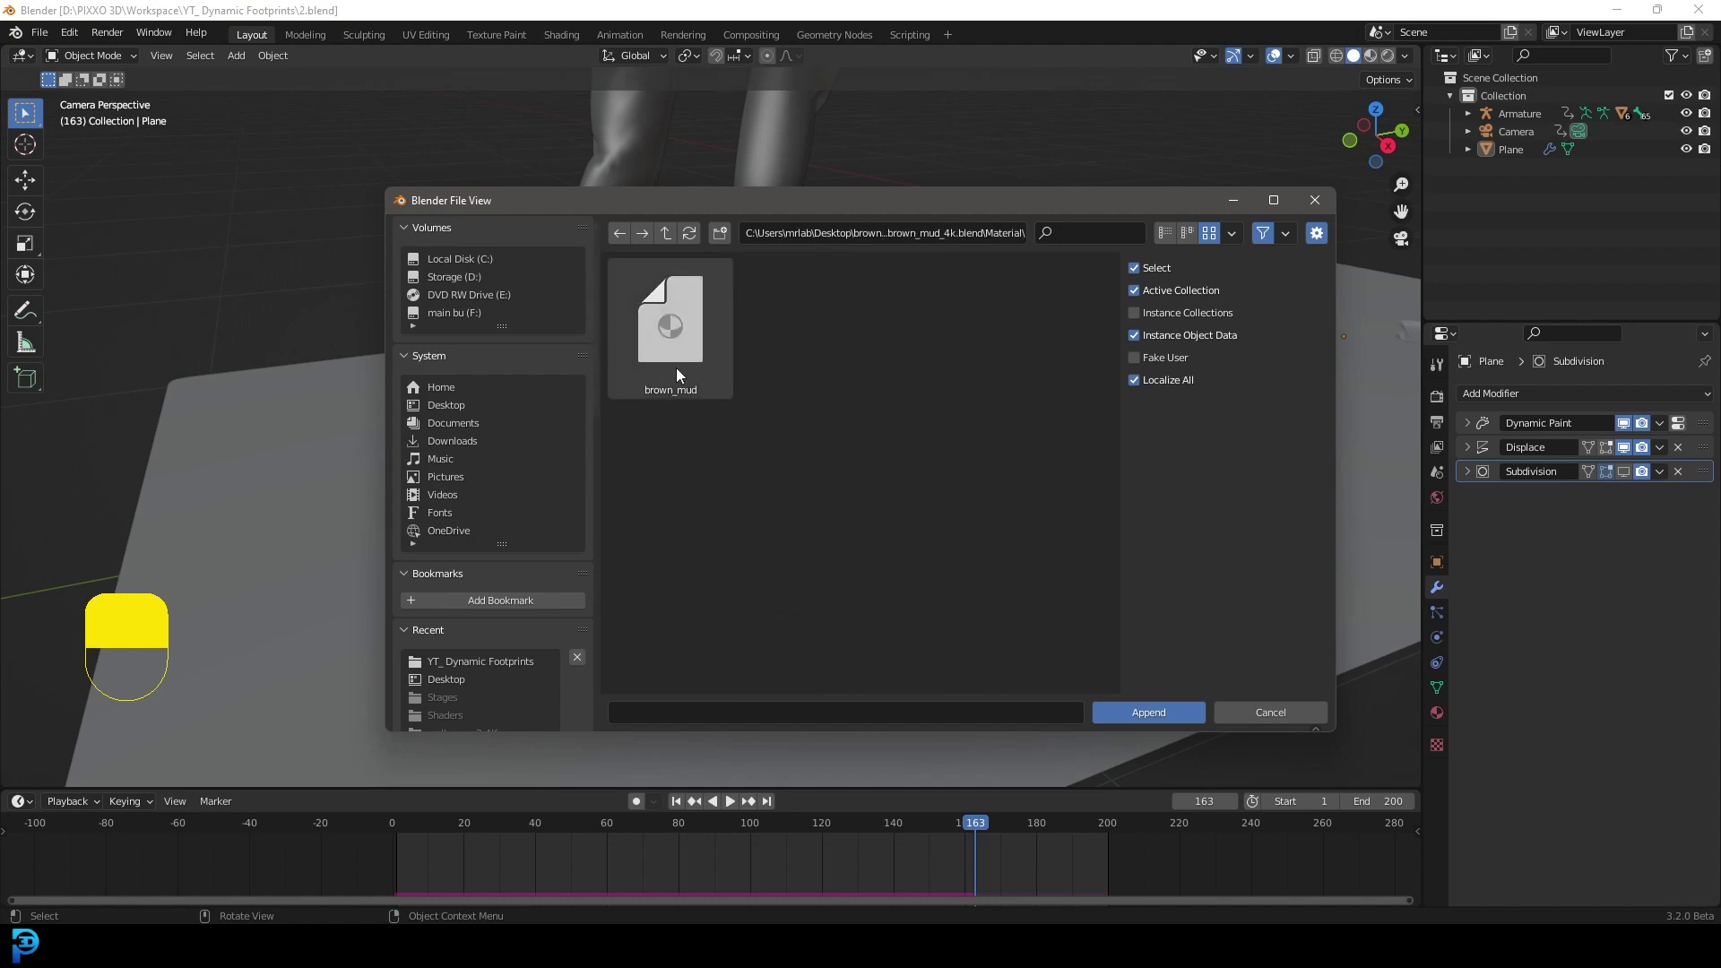
click(672, 351)
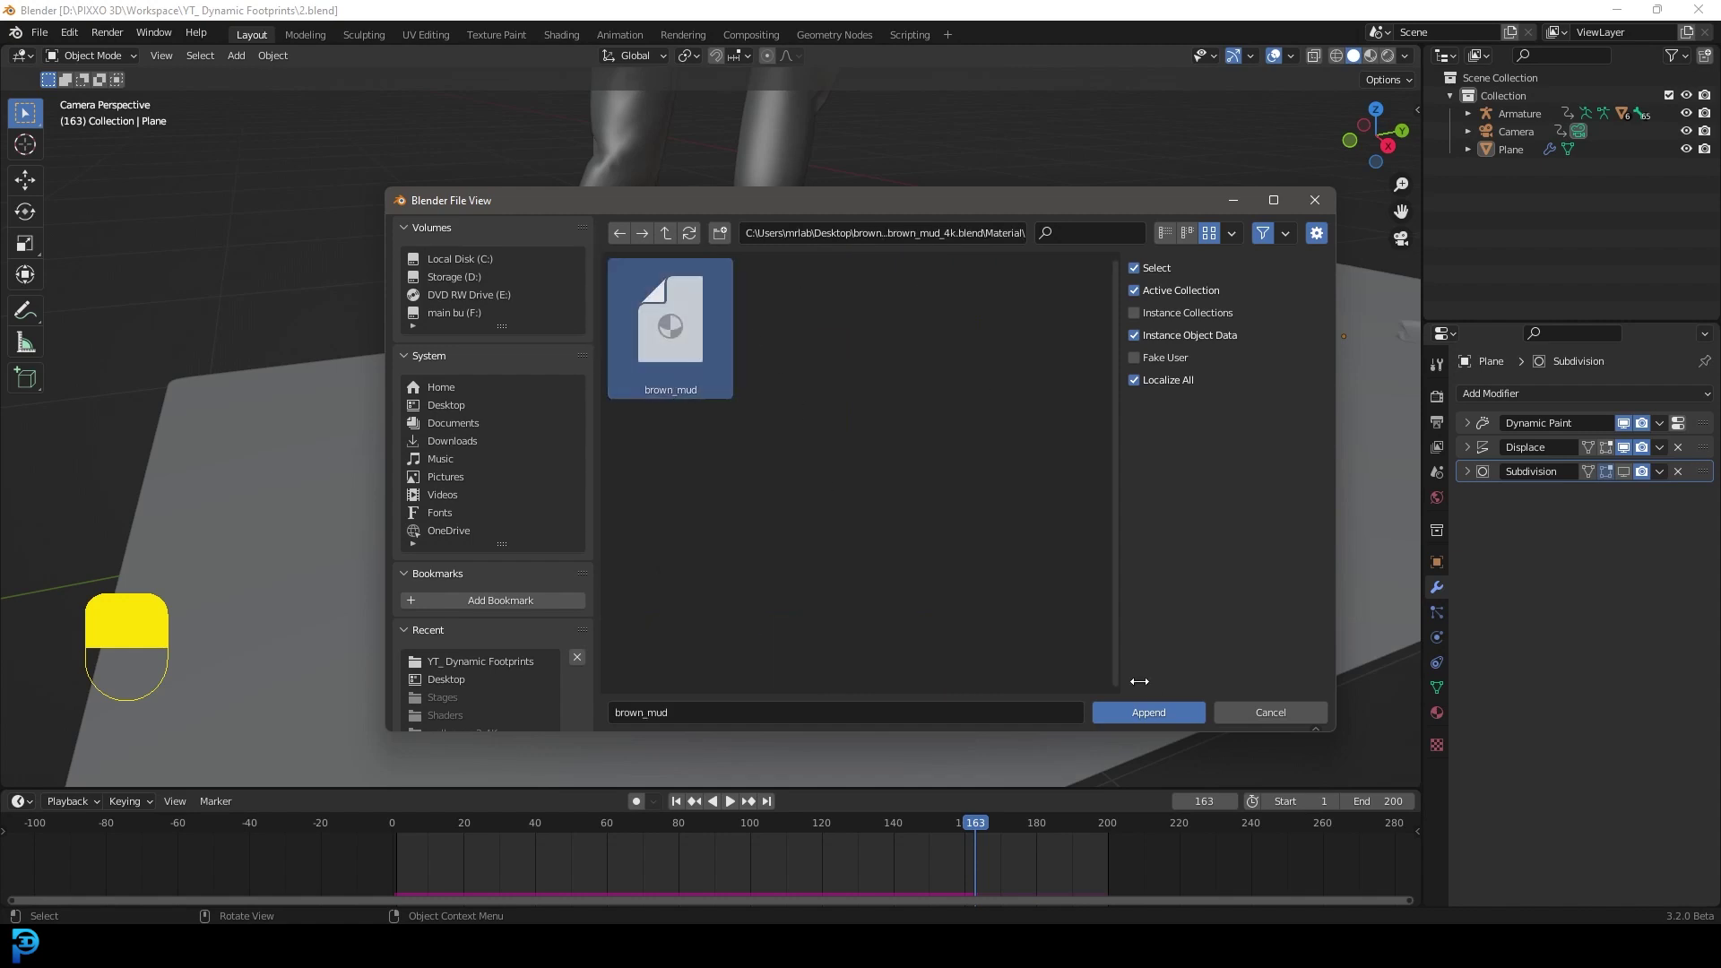
click(1146, 711)
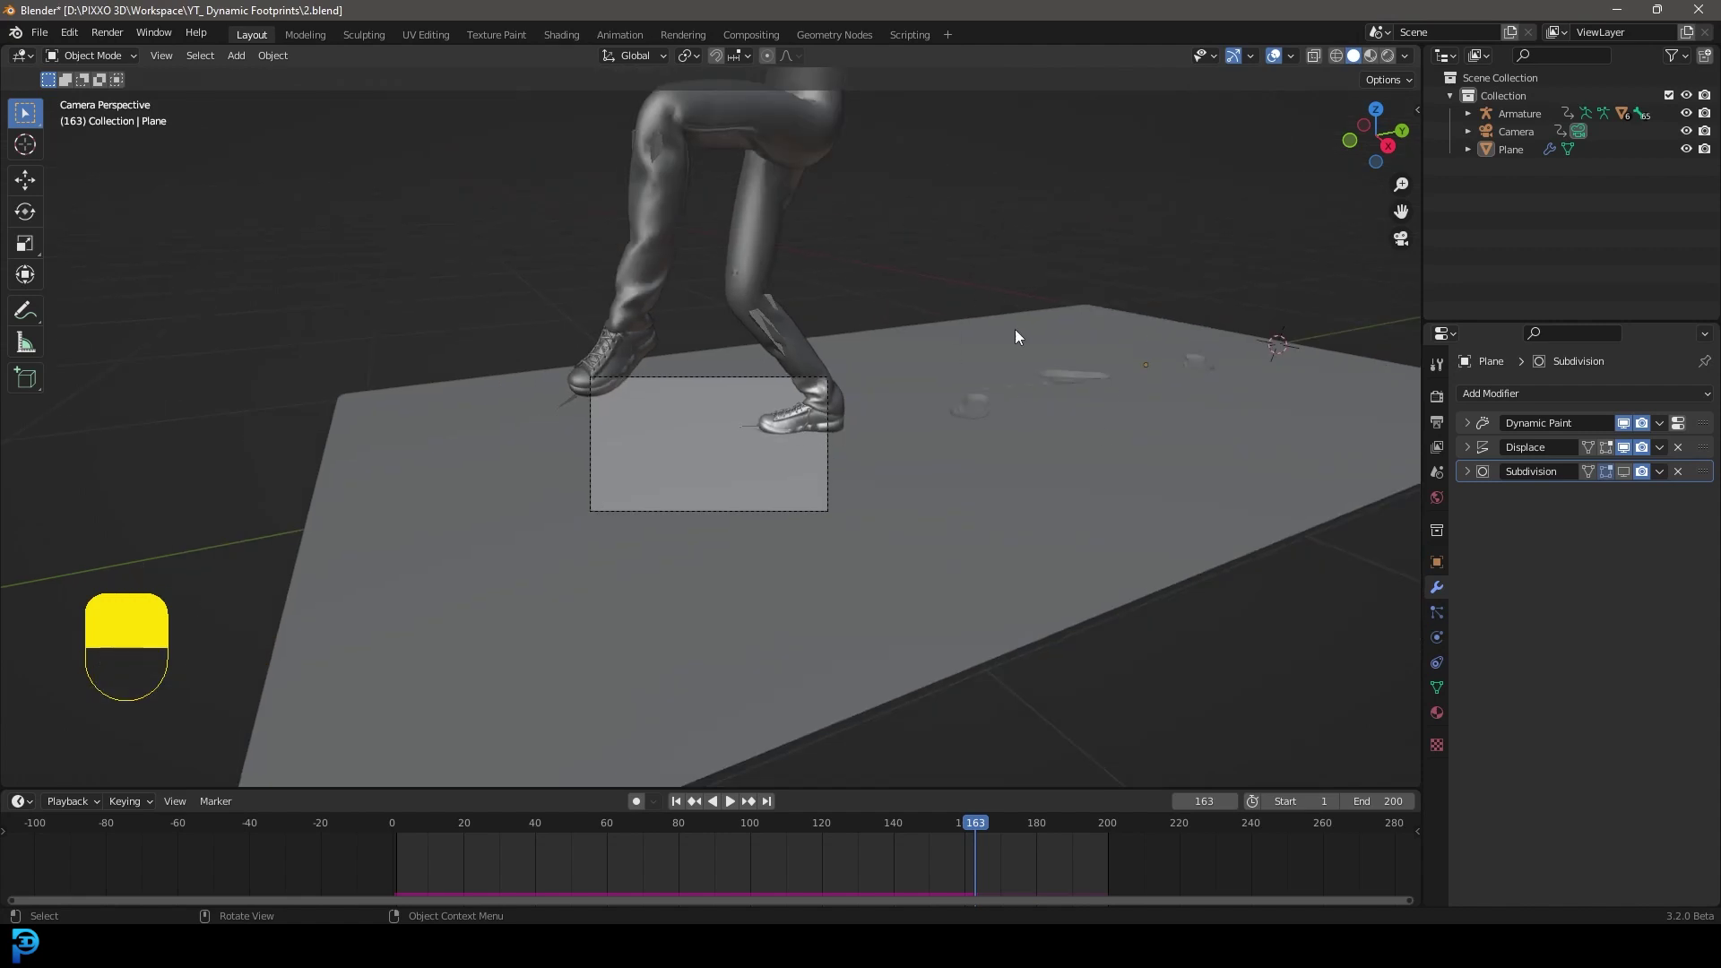
Select the plane and set the render engine to Cycles with GPU Compute as the device
ctrl+middle_drag(457, 253, 1168, 355)
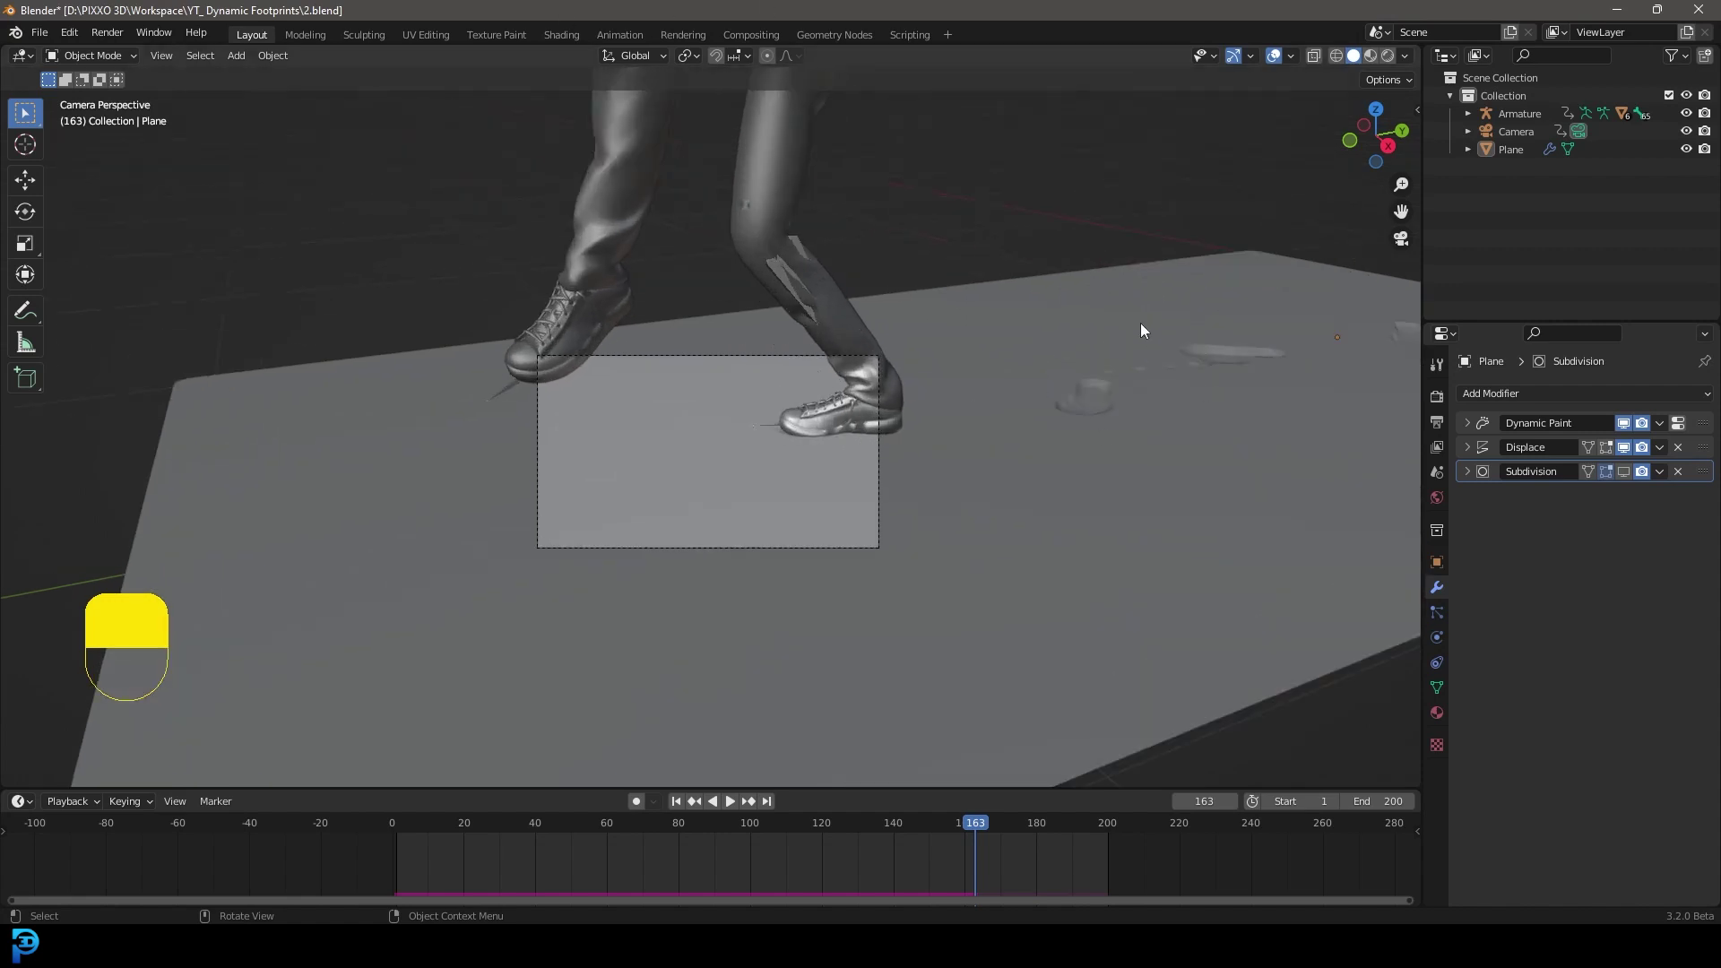
click(1117, 424)
click(1436, 395)
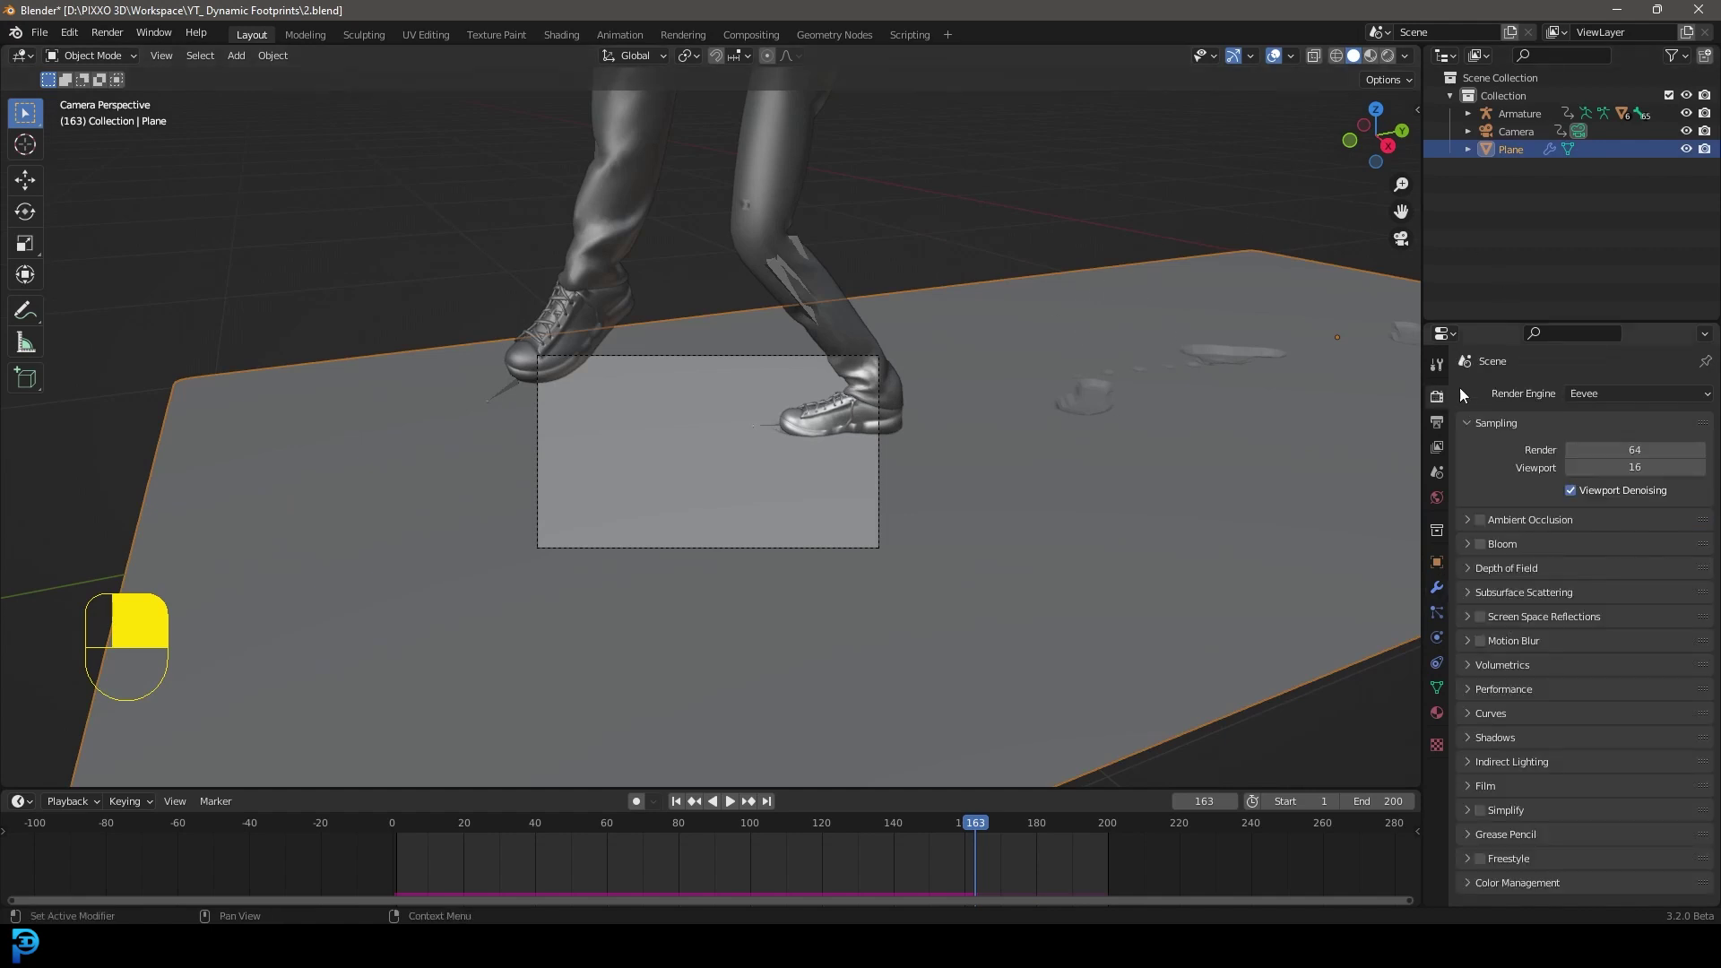
click(1605, 396)
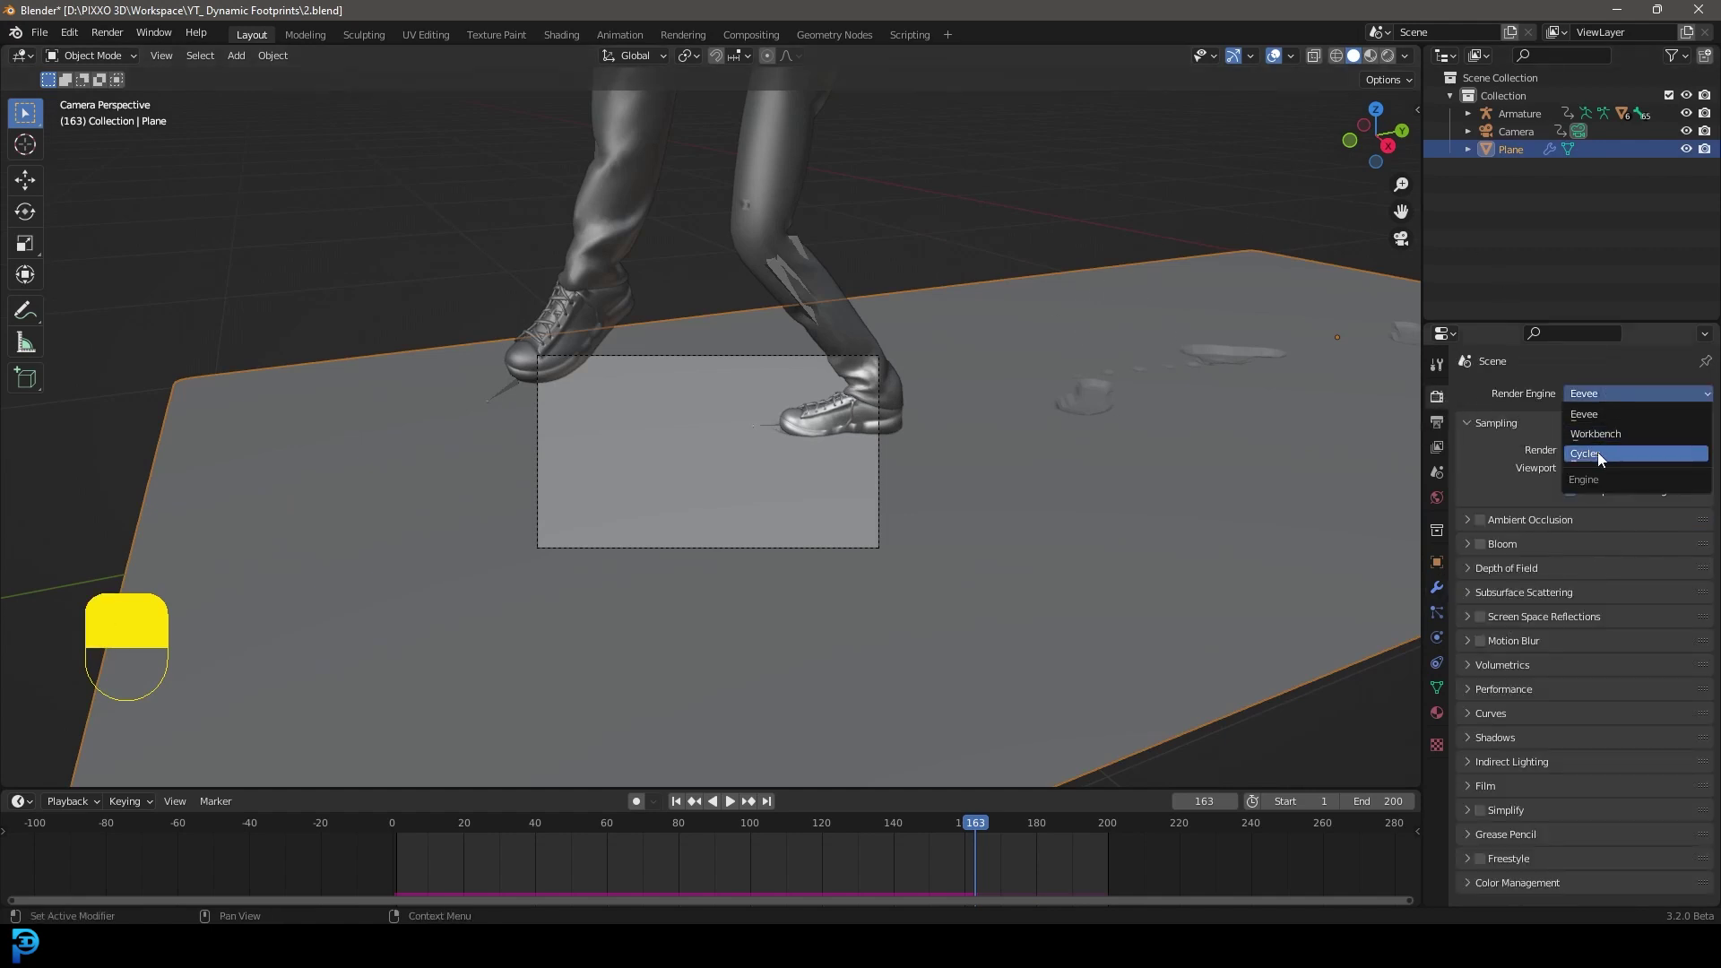
click(1599, 453)
click(1595, 437)
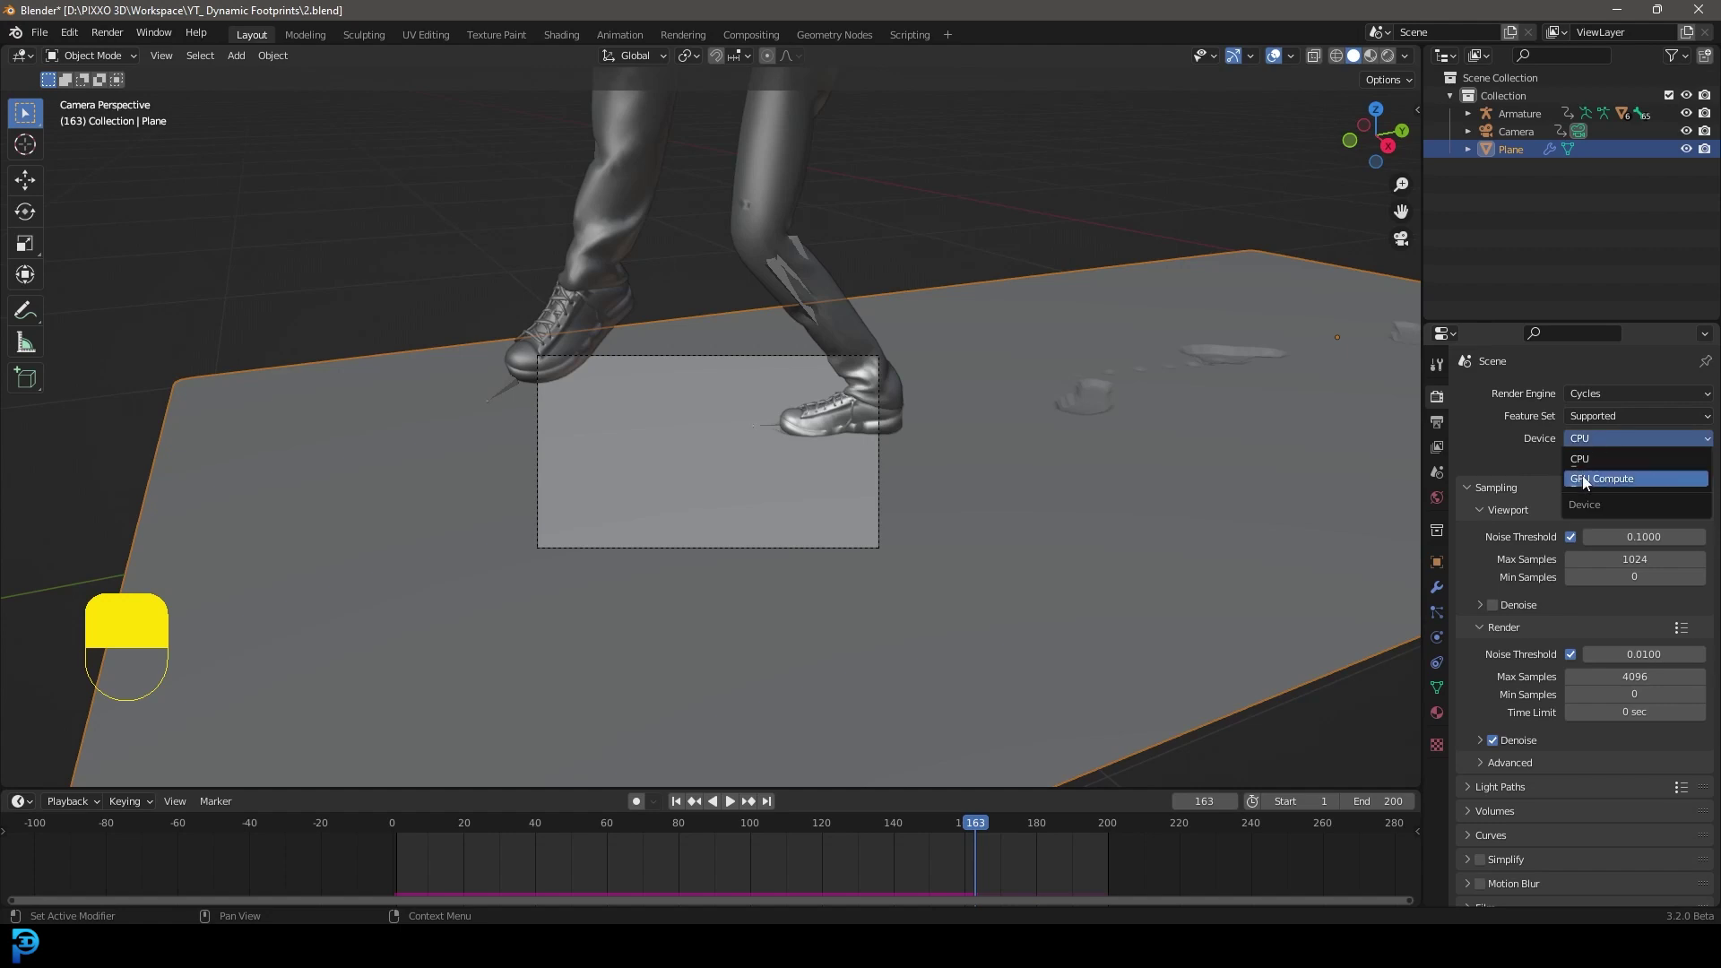
click(1588, 478)
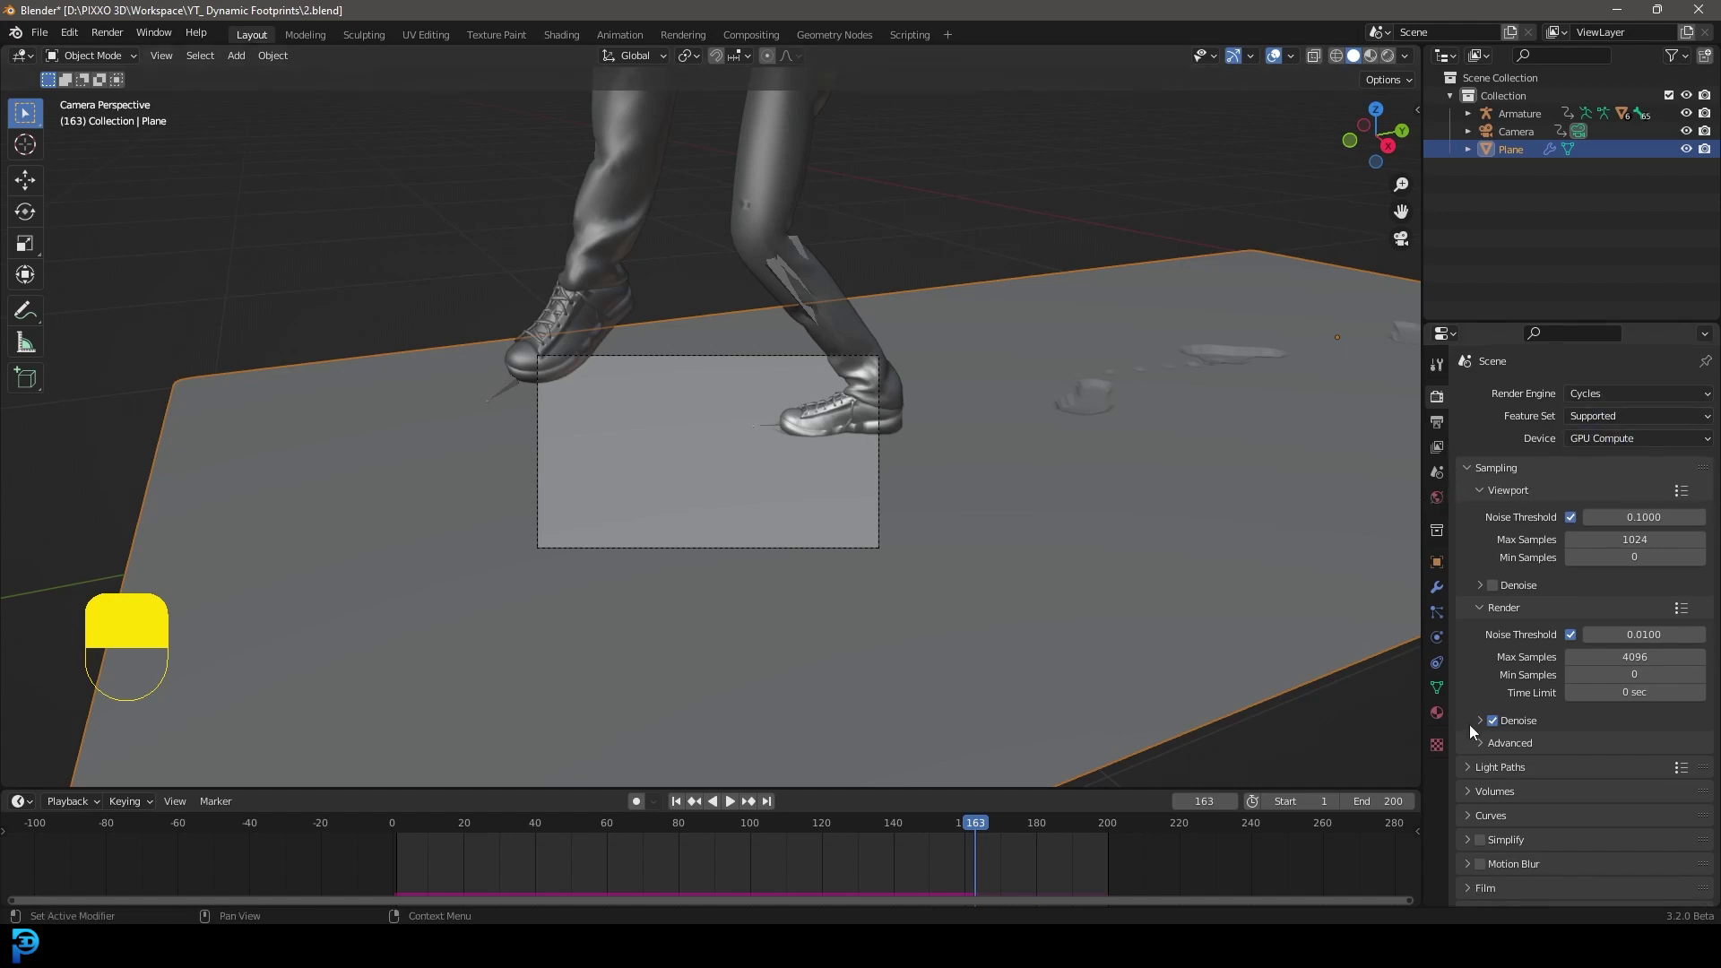
Add a material slot to the plane and assign the appended brown_mud material to it
click(1437, 712)
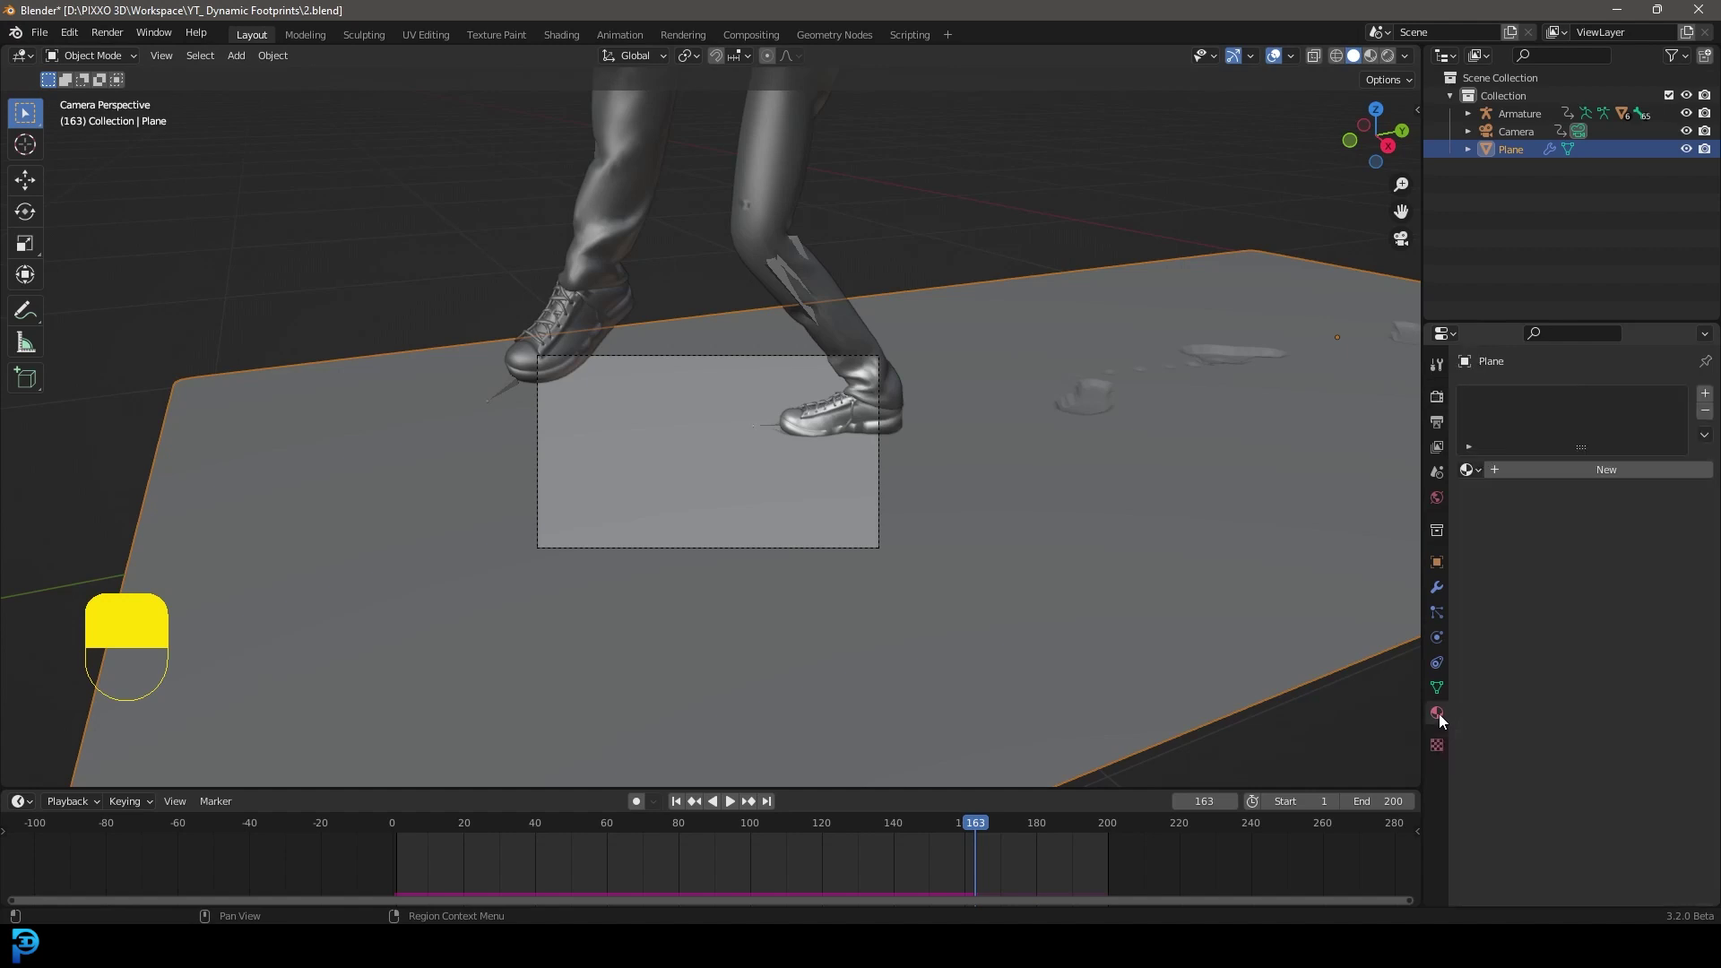
click(1559, 470)
click(1471, 471)
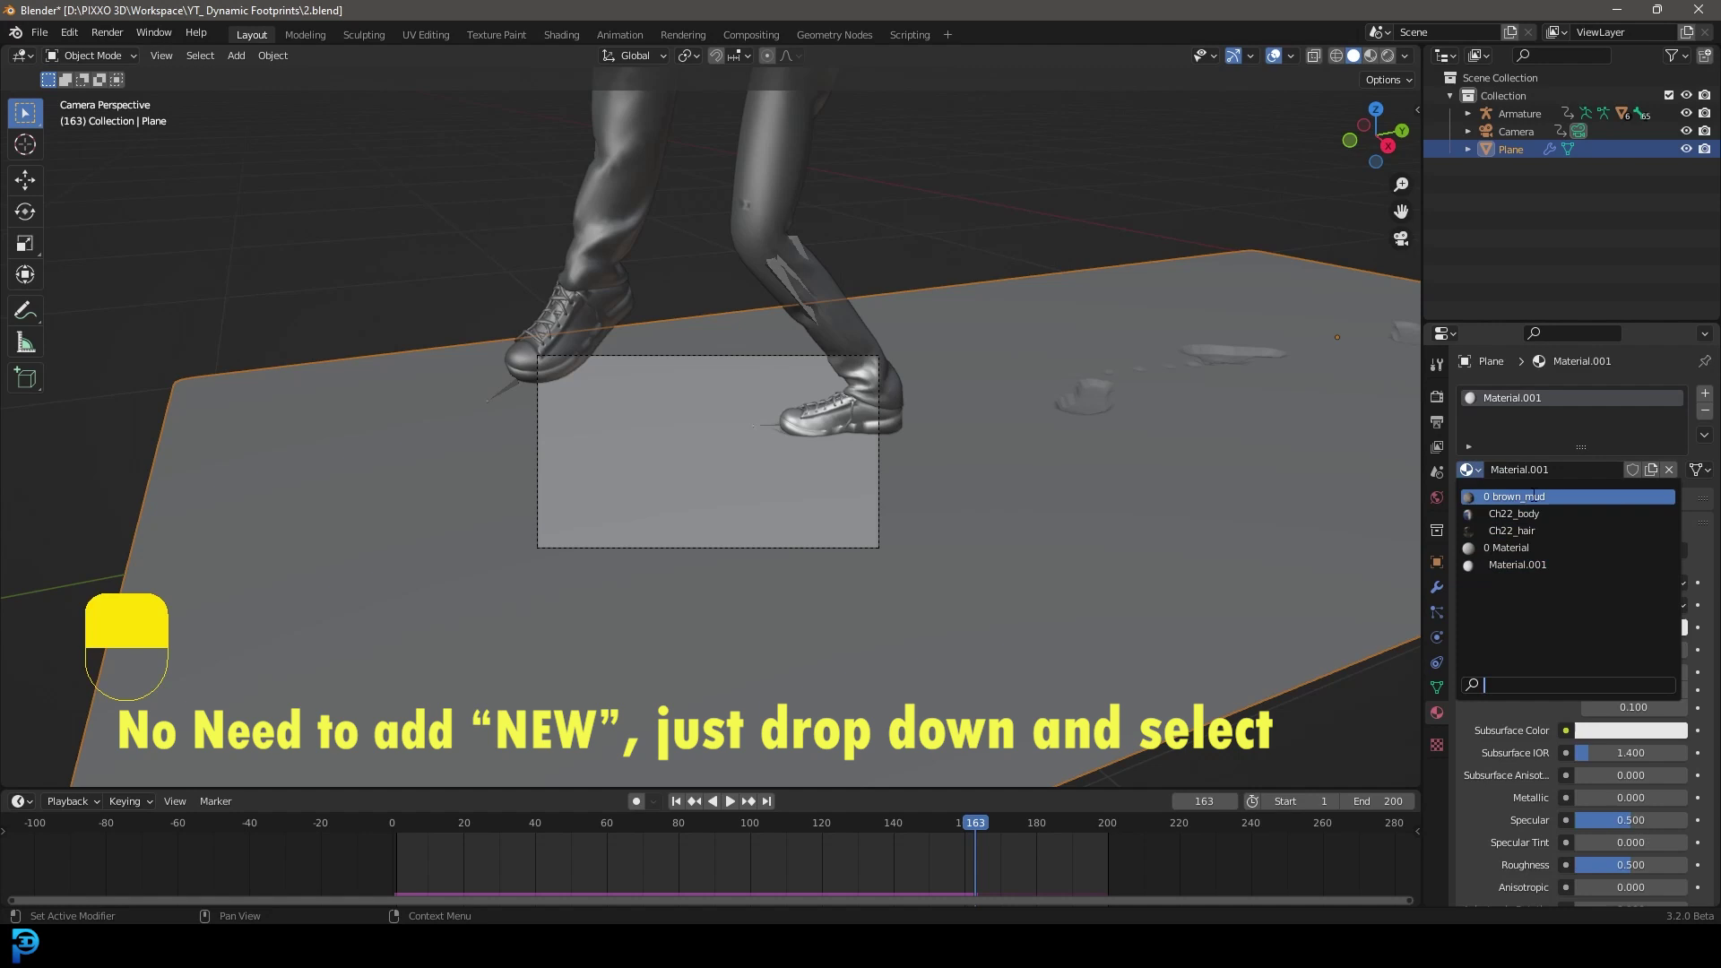
click(1546, 496)
Preview the mud ground and sneakers in rendered shading, then return the viewport to solid shading
scroll(837, 423, down, 2)
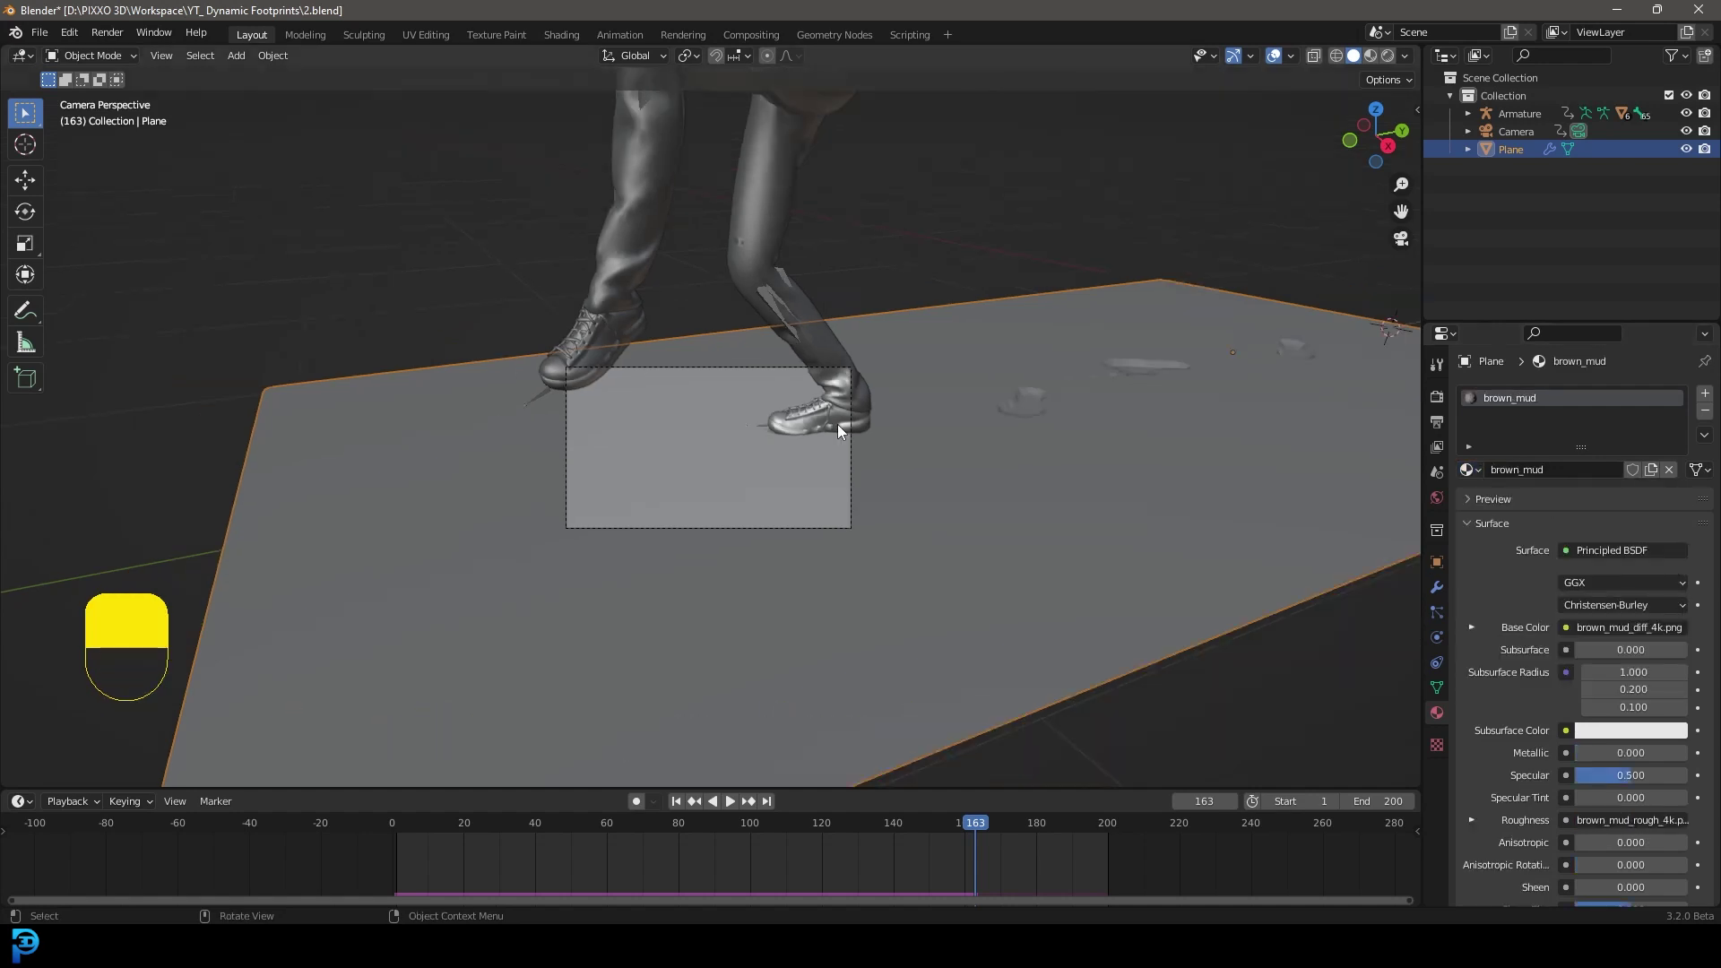
scroll(837, 423, up, 3)
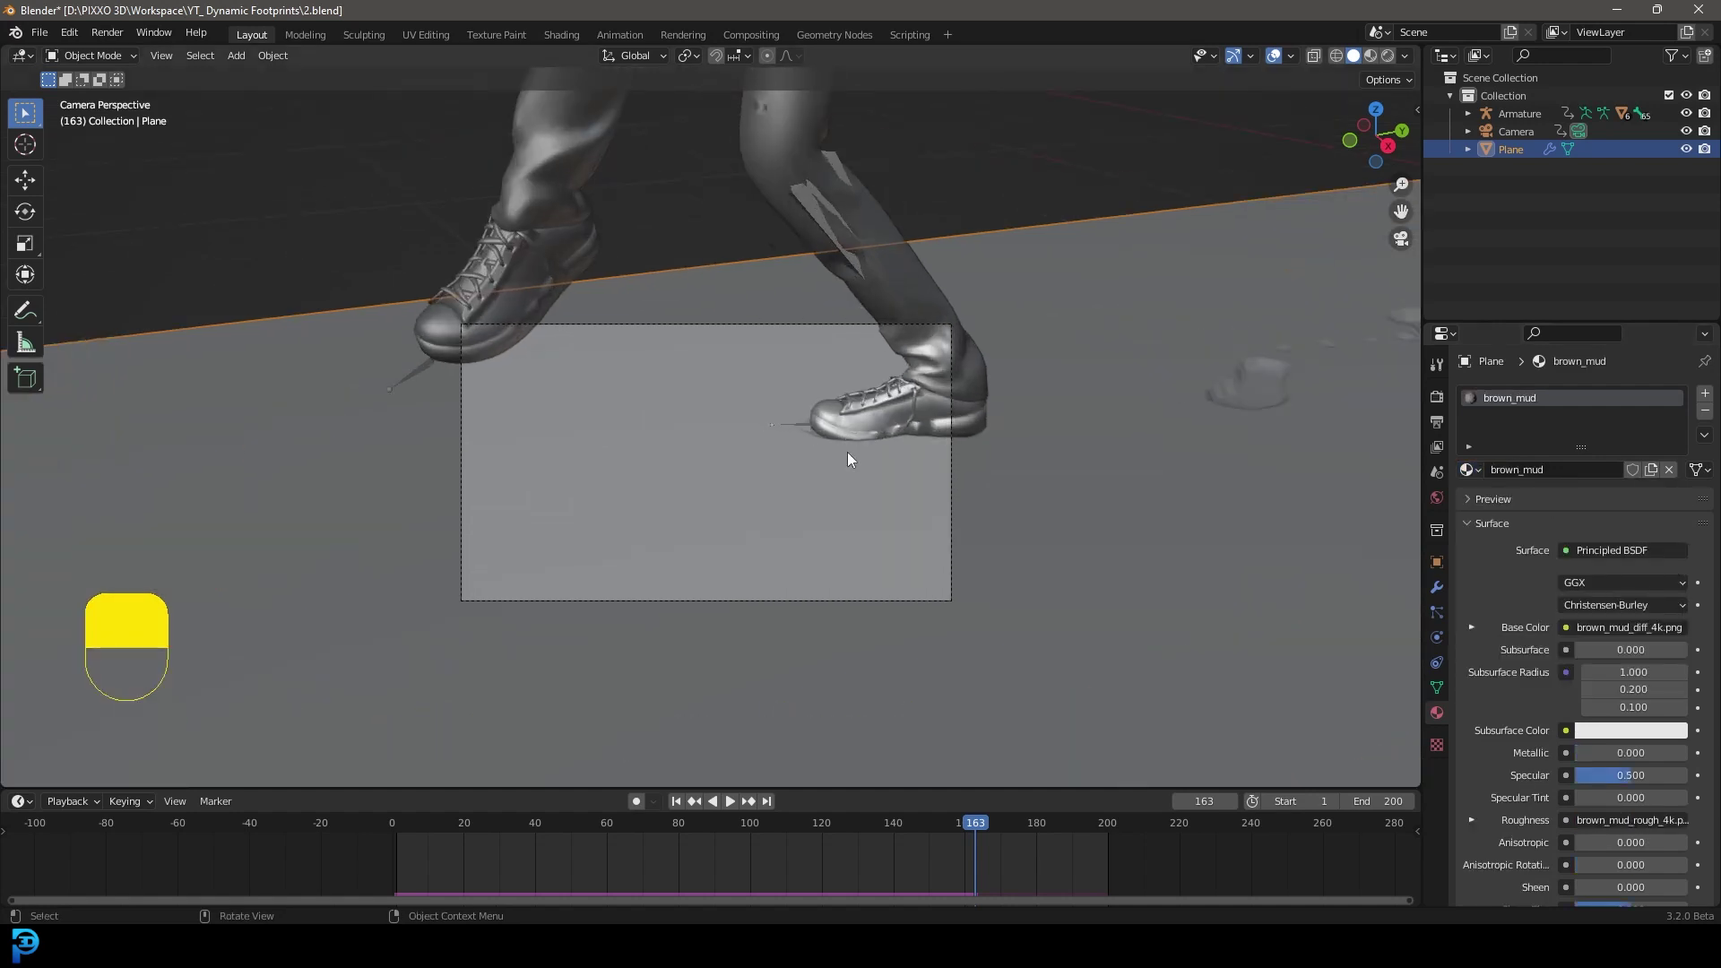
key(z)
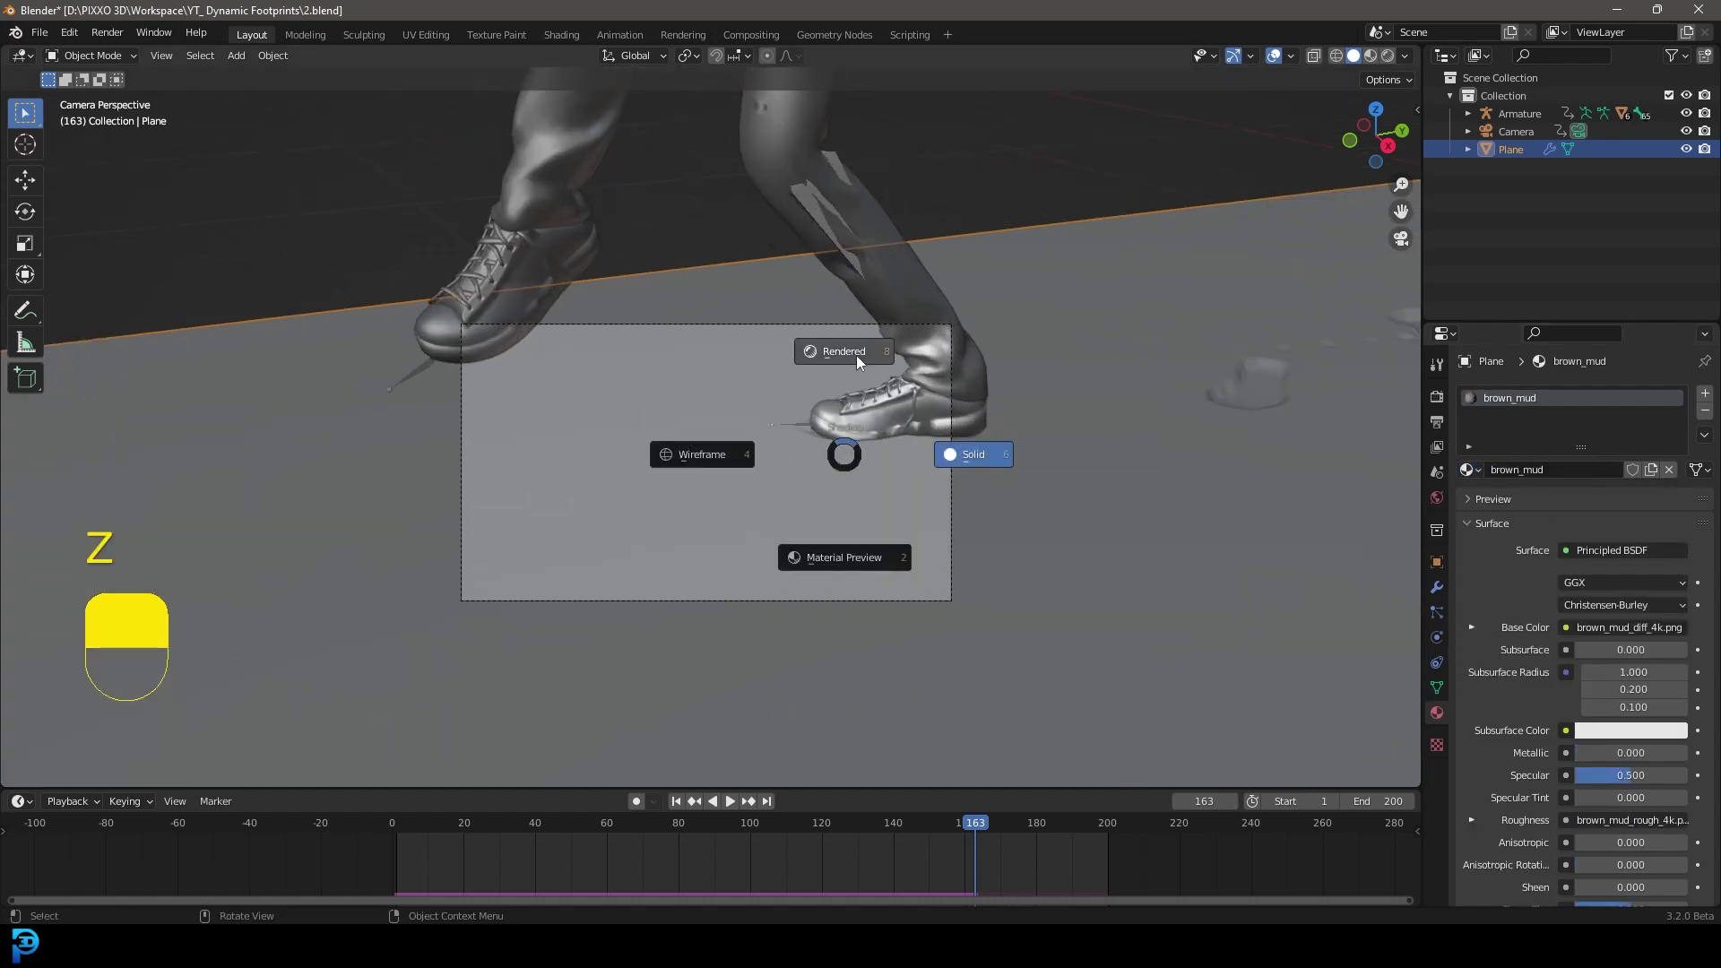
click(857, 355)
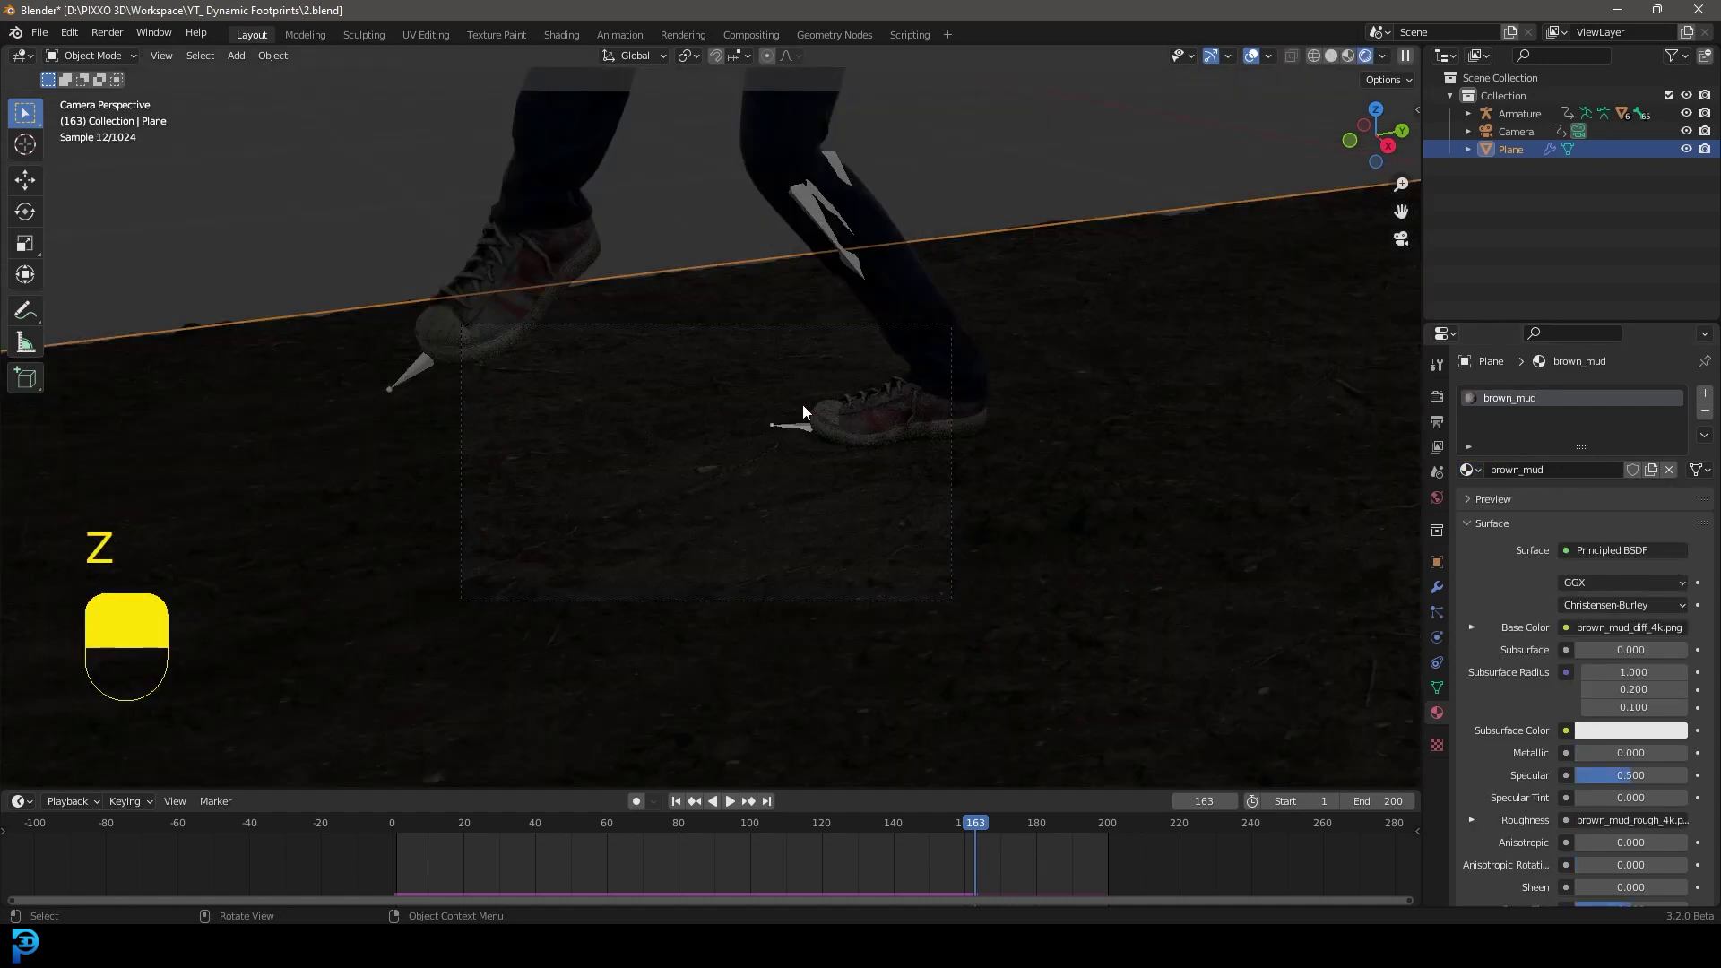
scroll(800, 414, up, 2)
key(z)
click(932, 427)
Draw a render region around the camera frame to limit rendering to that area
scroll(734, 412, down, 3)
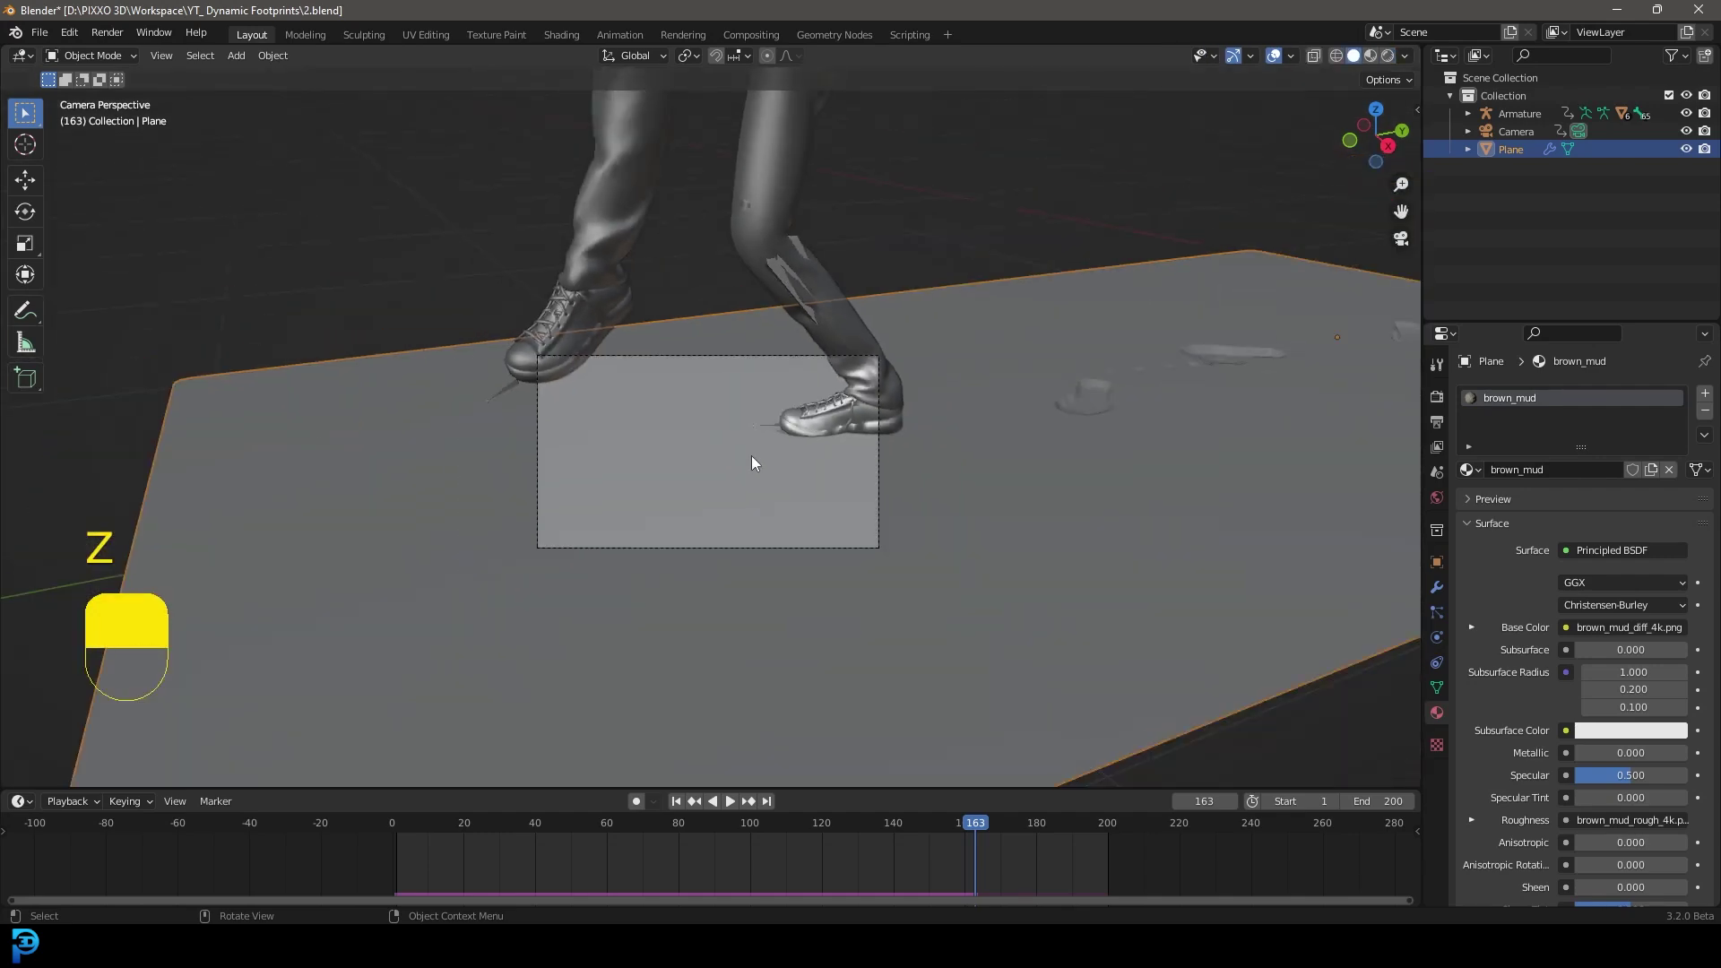
scroll(714, 474, up, 2)
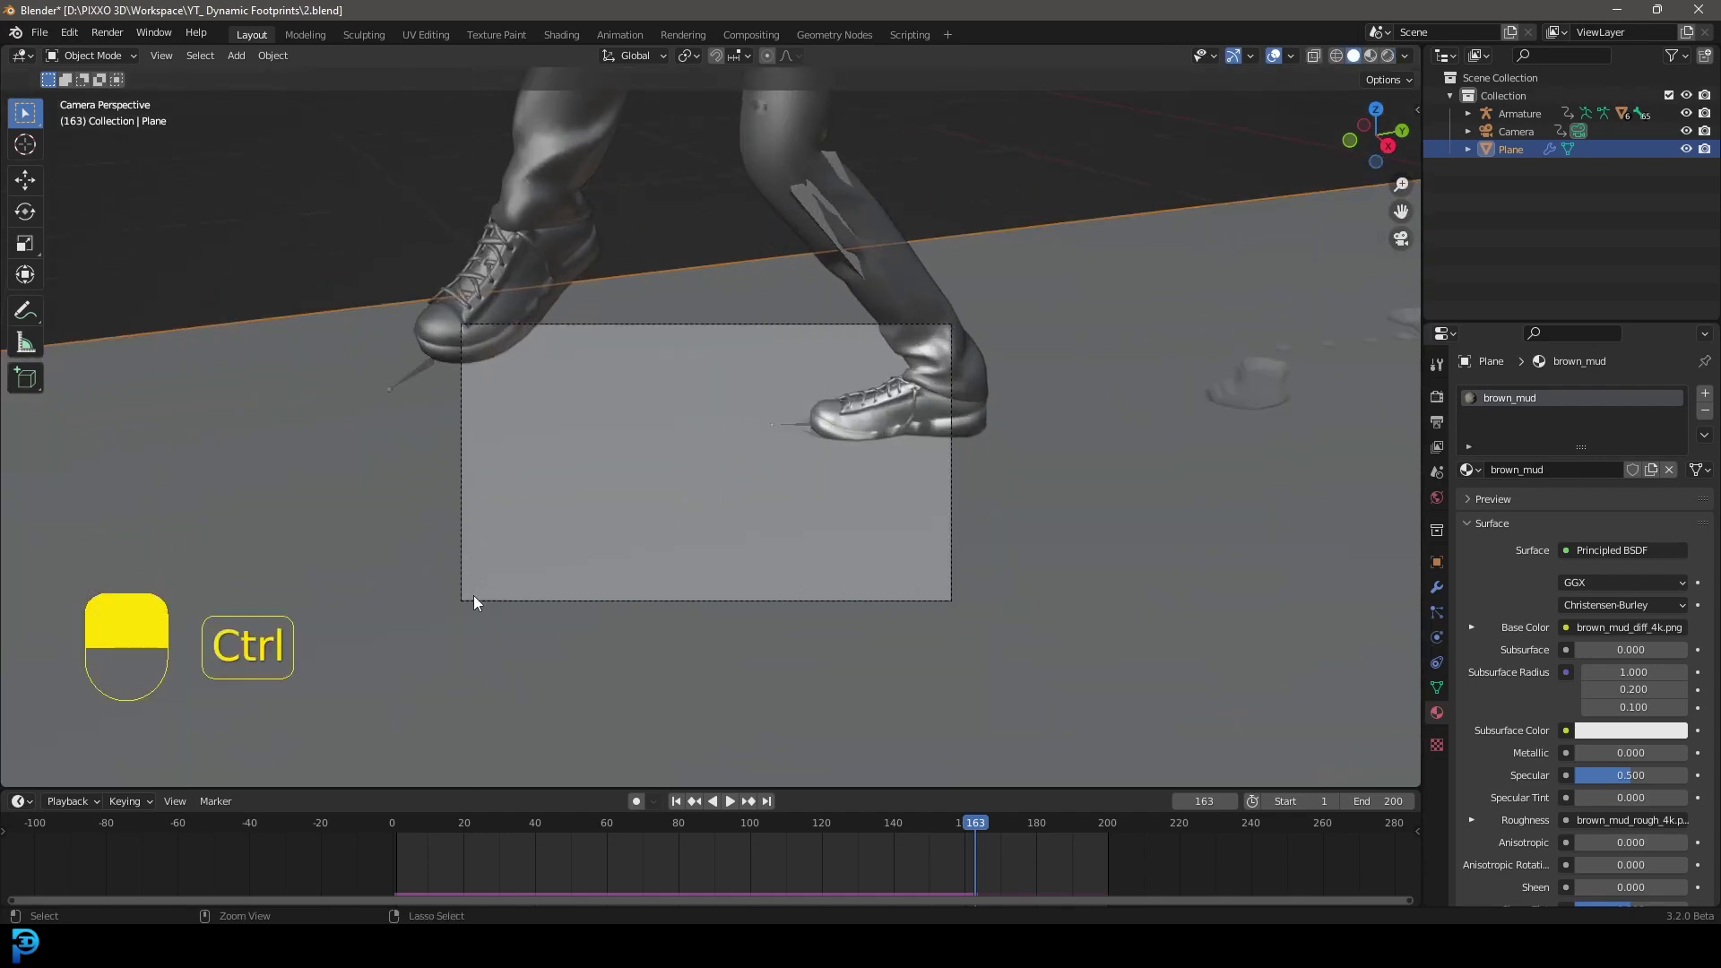
key(ctrl+b)
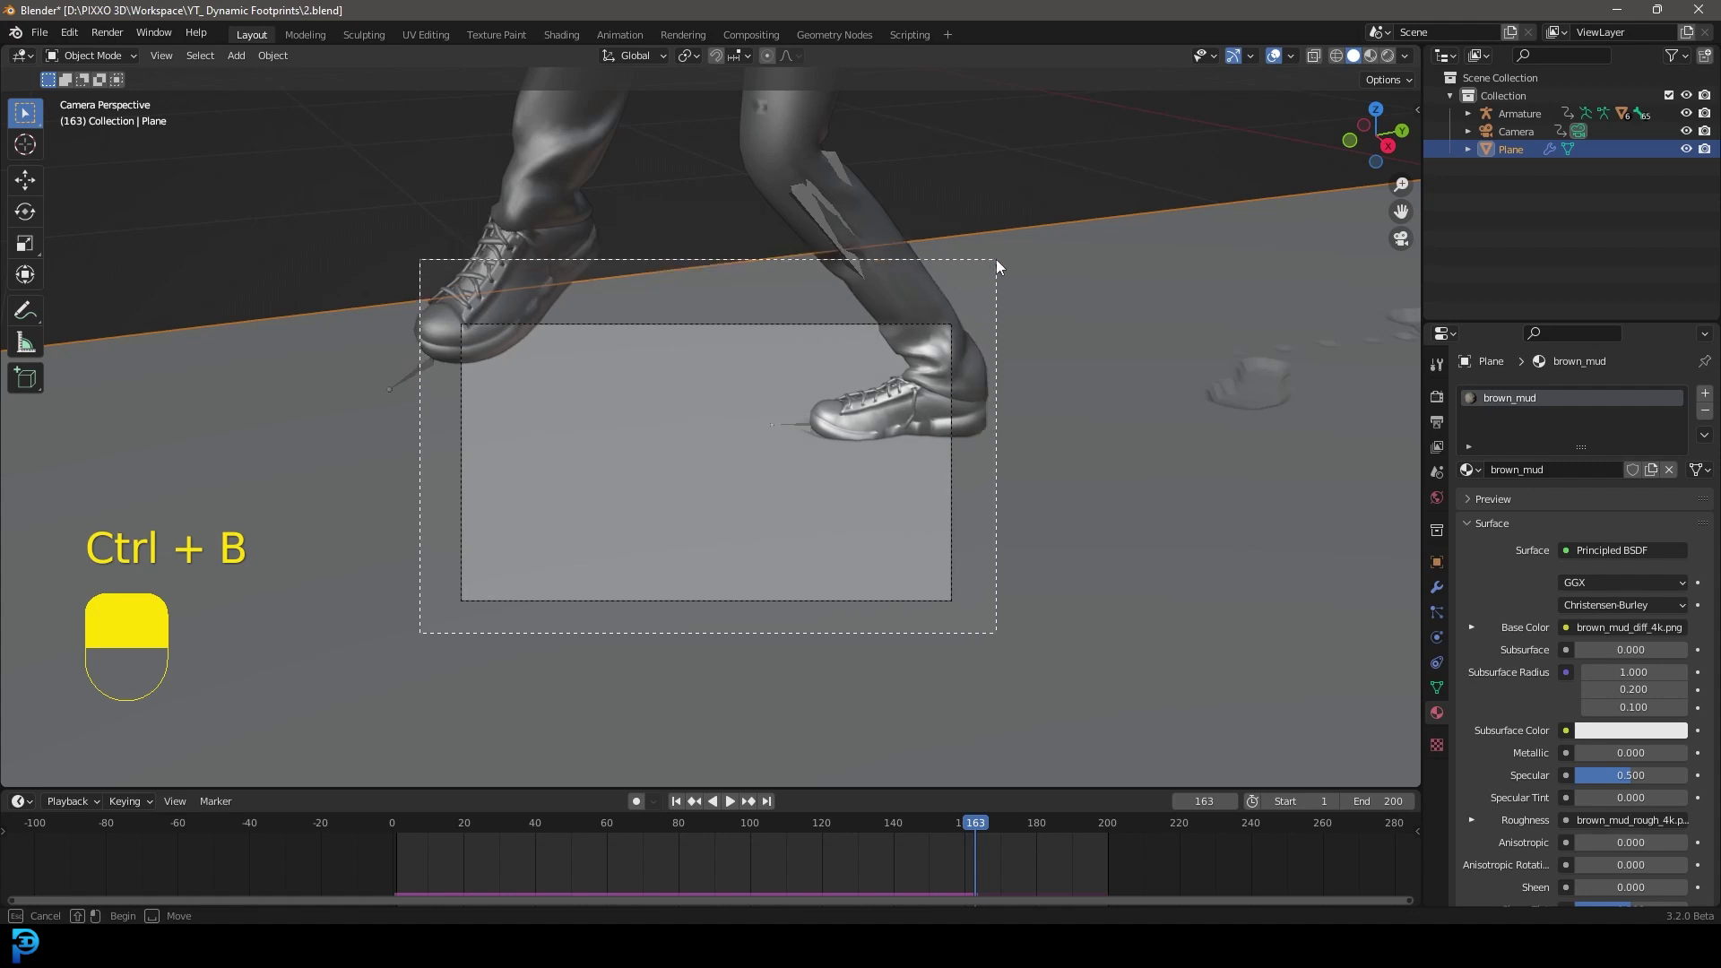
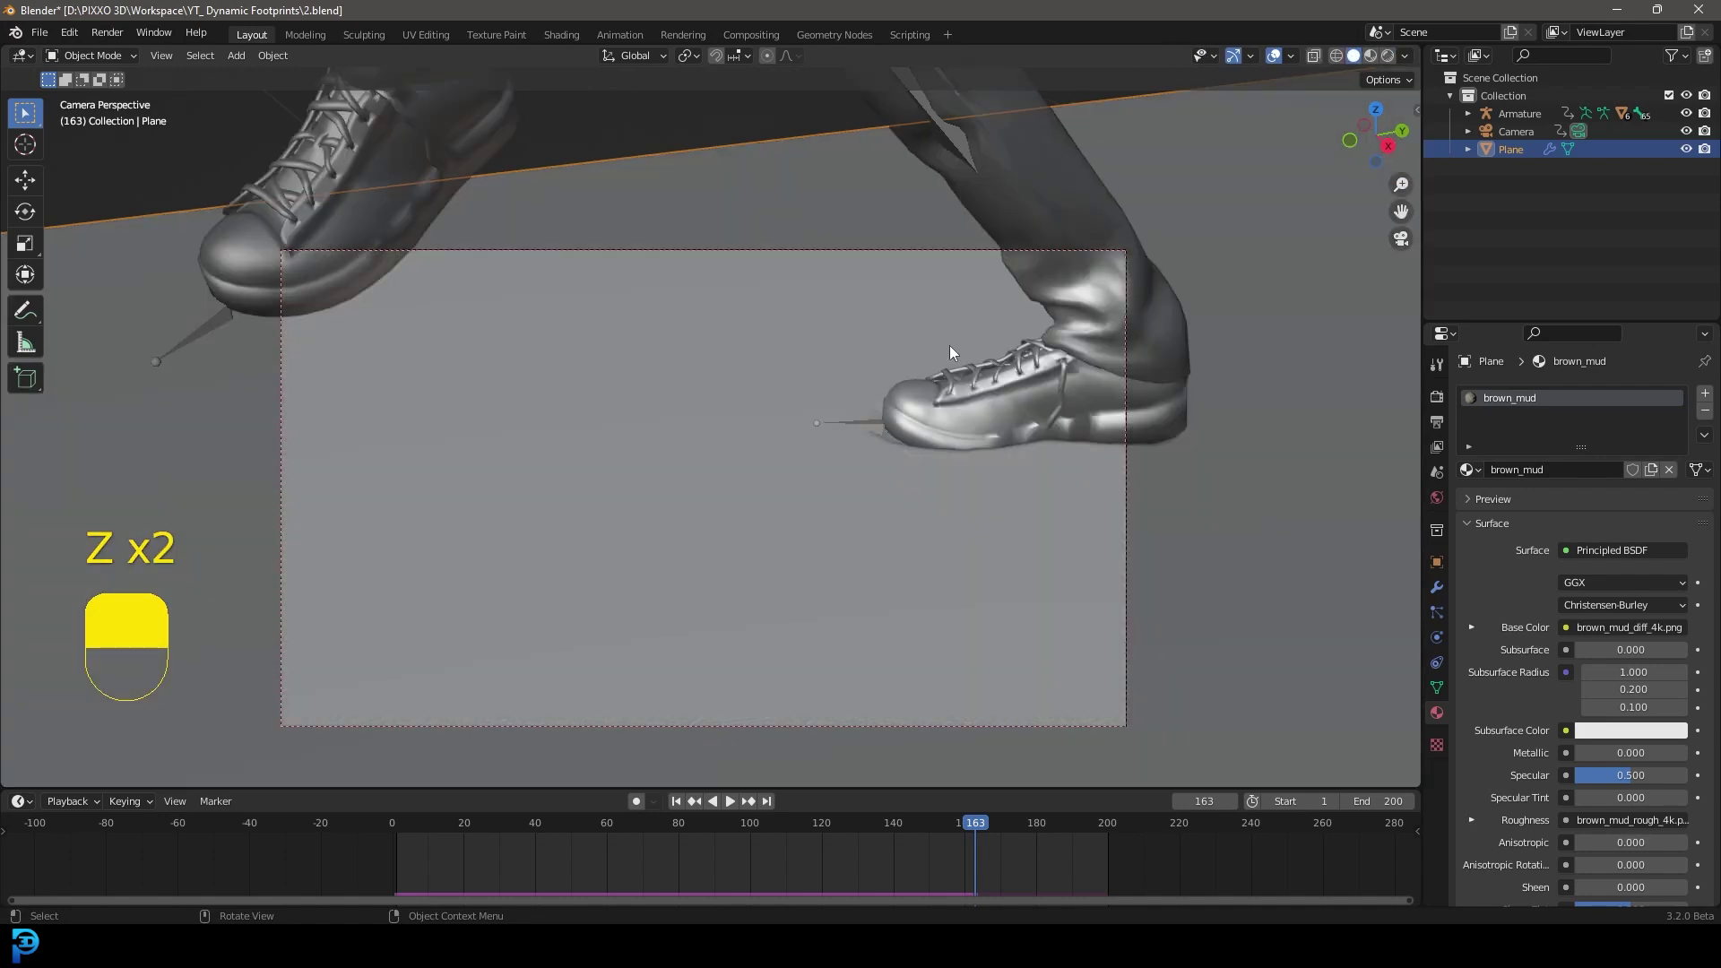
Use a Sky Texture as the color of the World background
click(1437, 500)
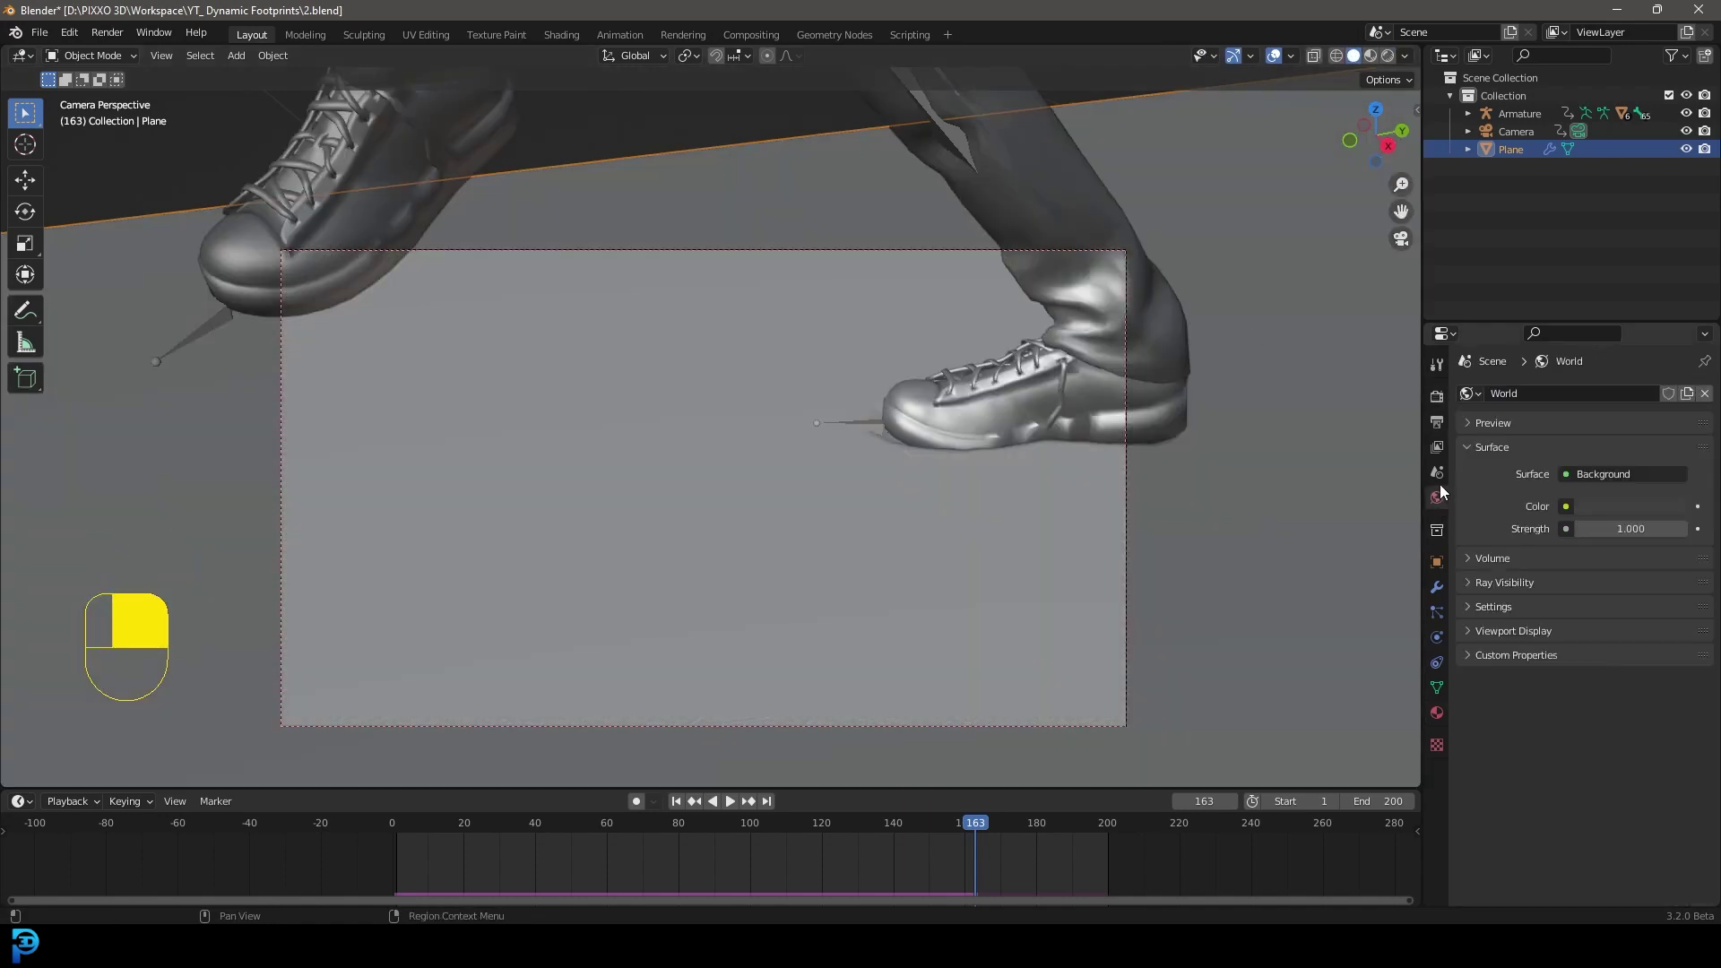
click(1565, 507)
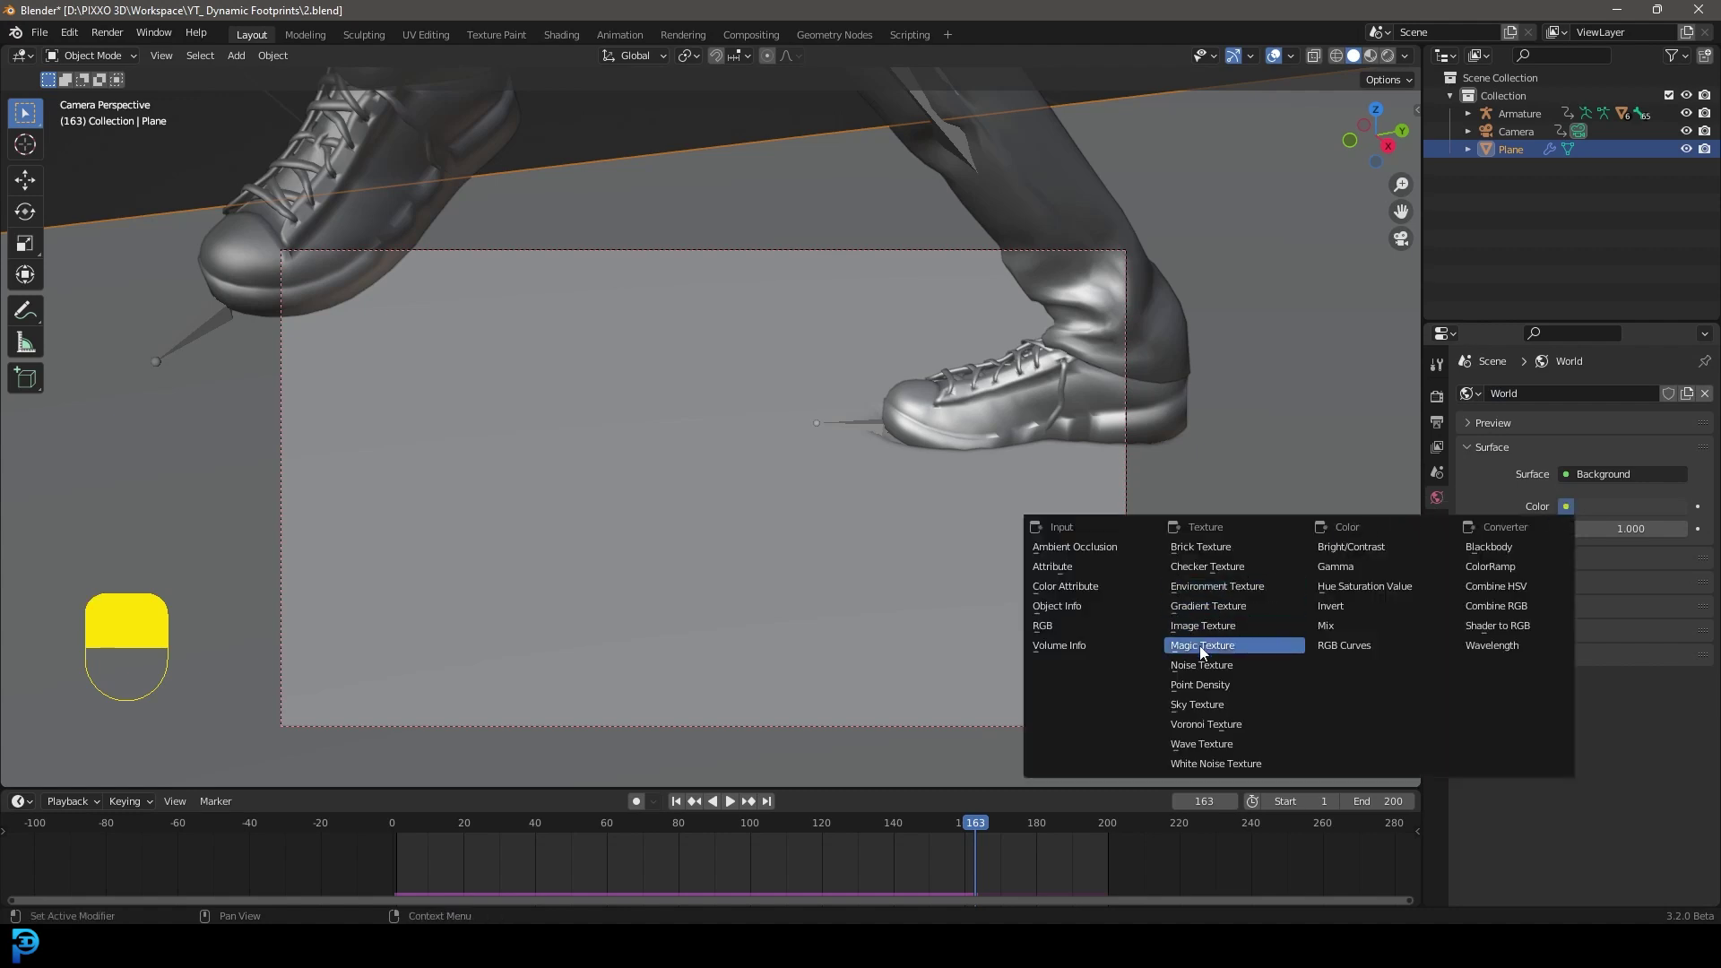
click(1199, 704)
scroll(896, 399, down, 2)
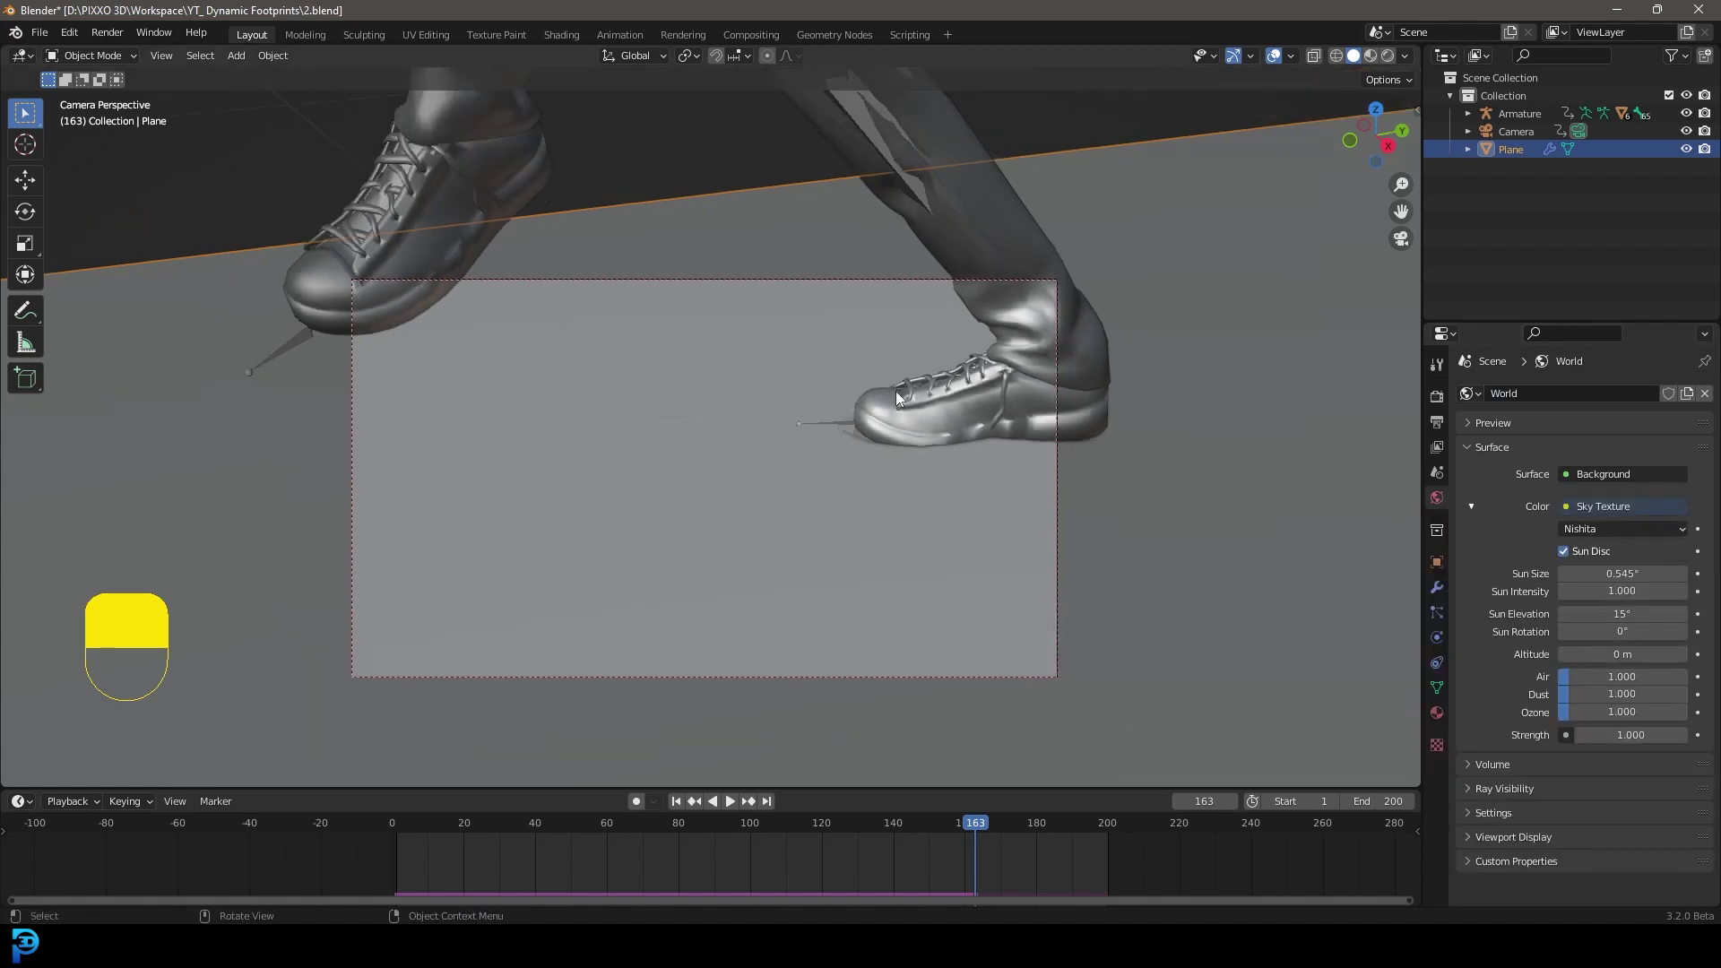
Scrub the animation back to frame 51 and preview the sky-lit ground and sneakers in rendered shading
scroll(899, 399, down, 4)
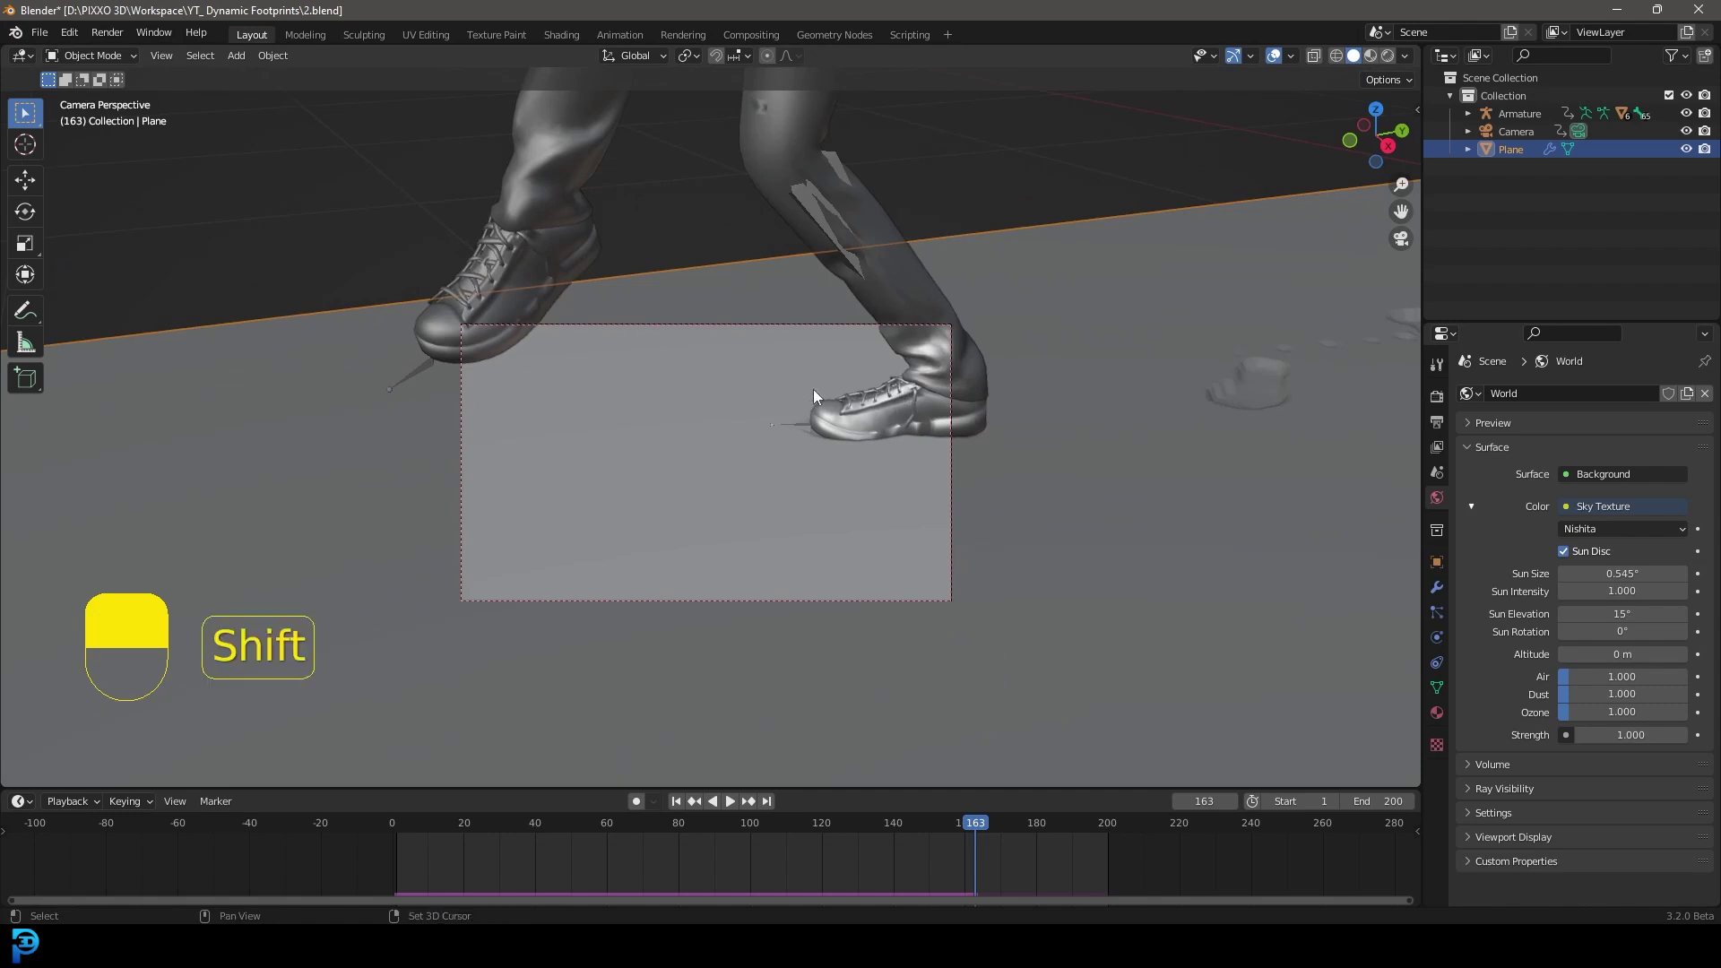
drag(972, 837, 482, 859)
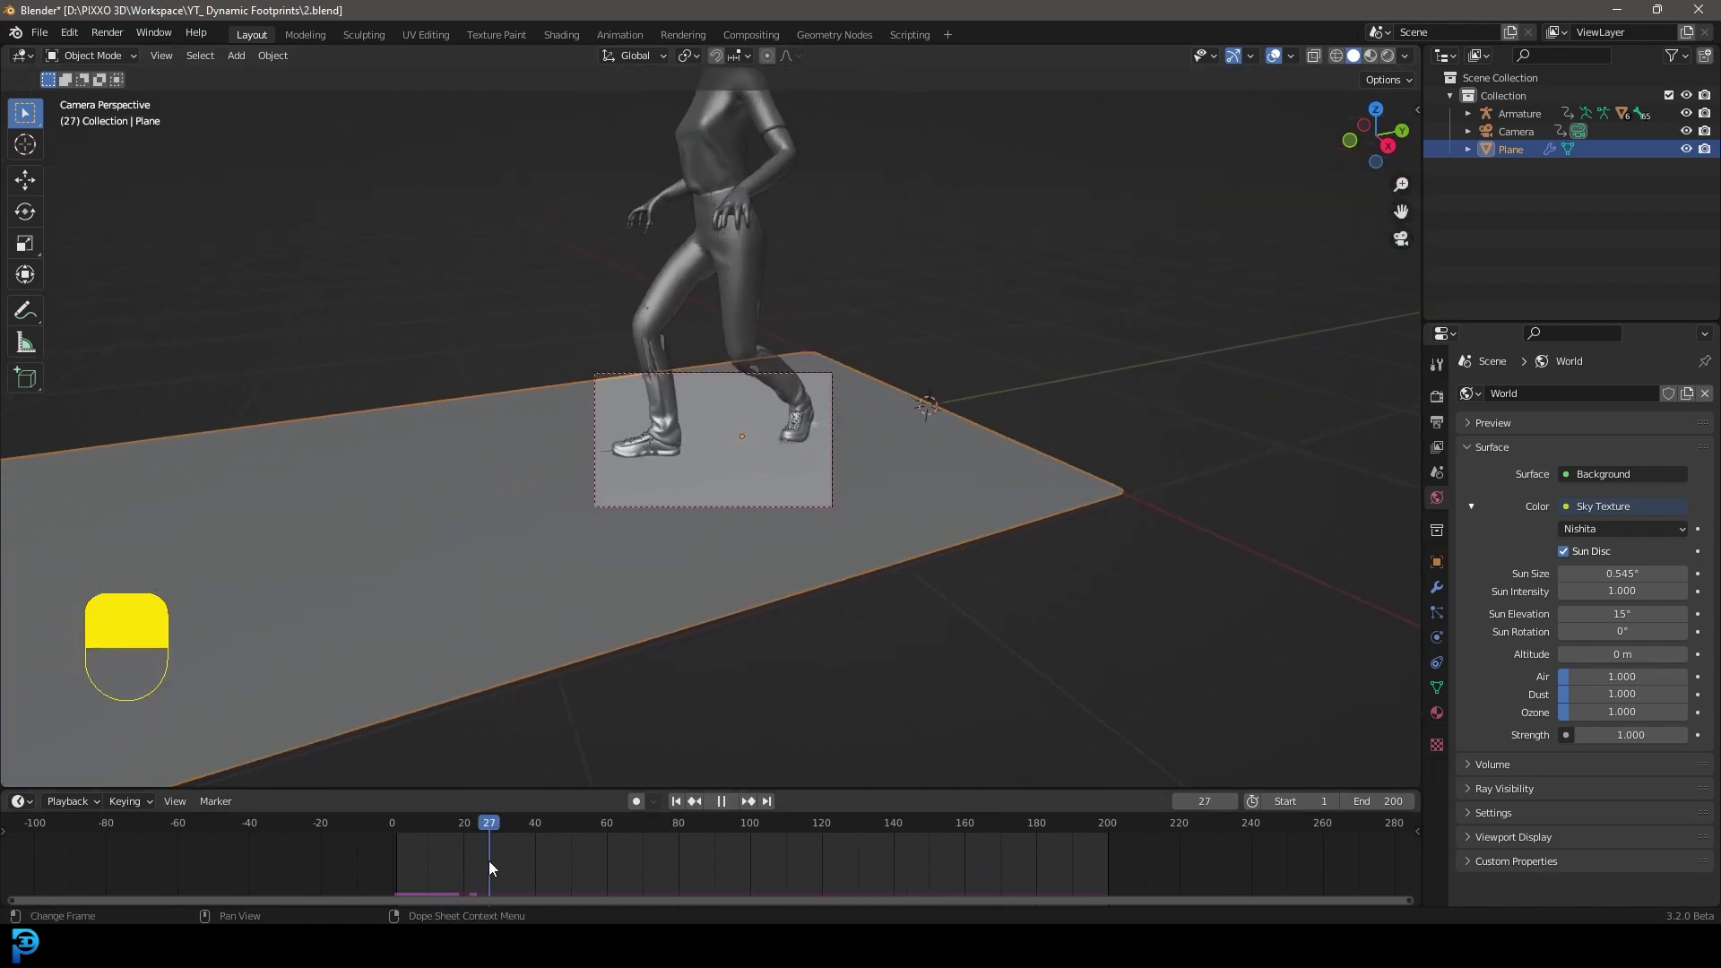
scroll(801, 356, up, 4)
key(space)
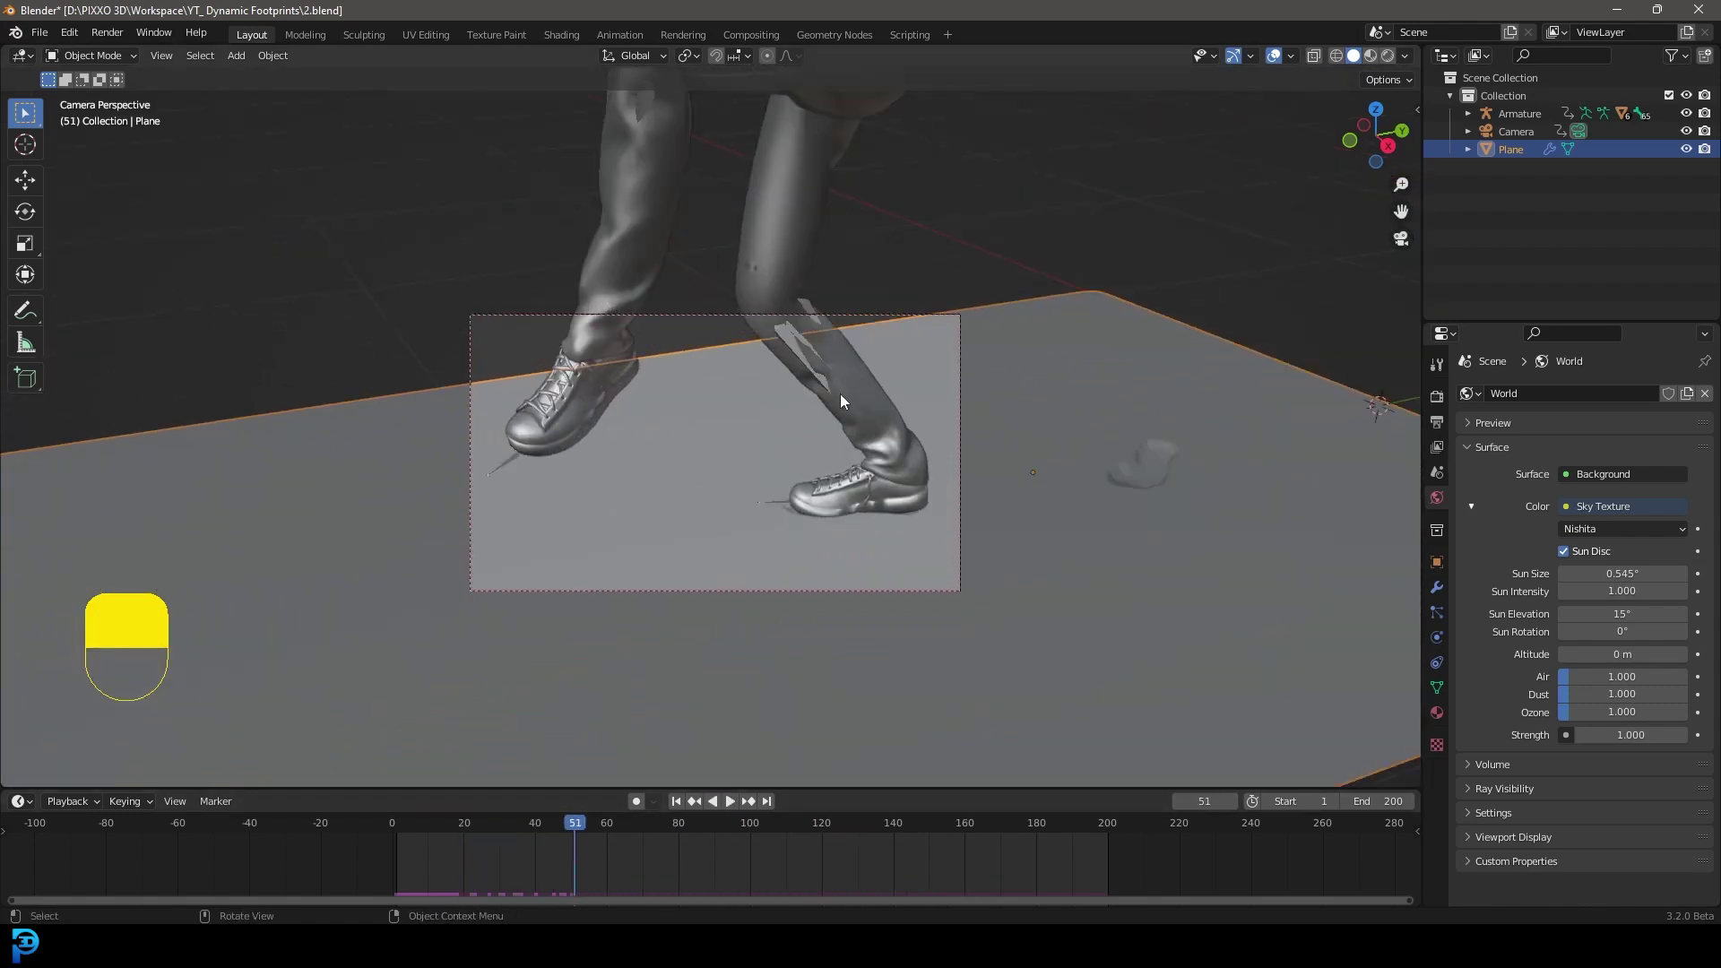
scroll(841, 394, up, 2)
key(z)
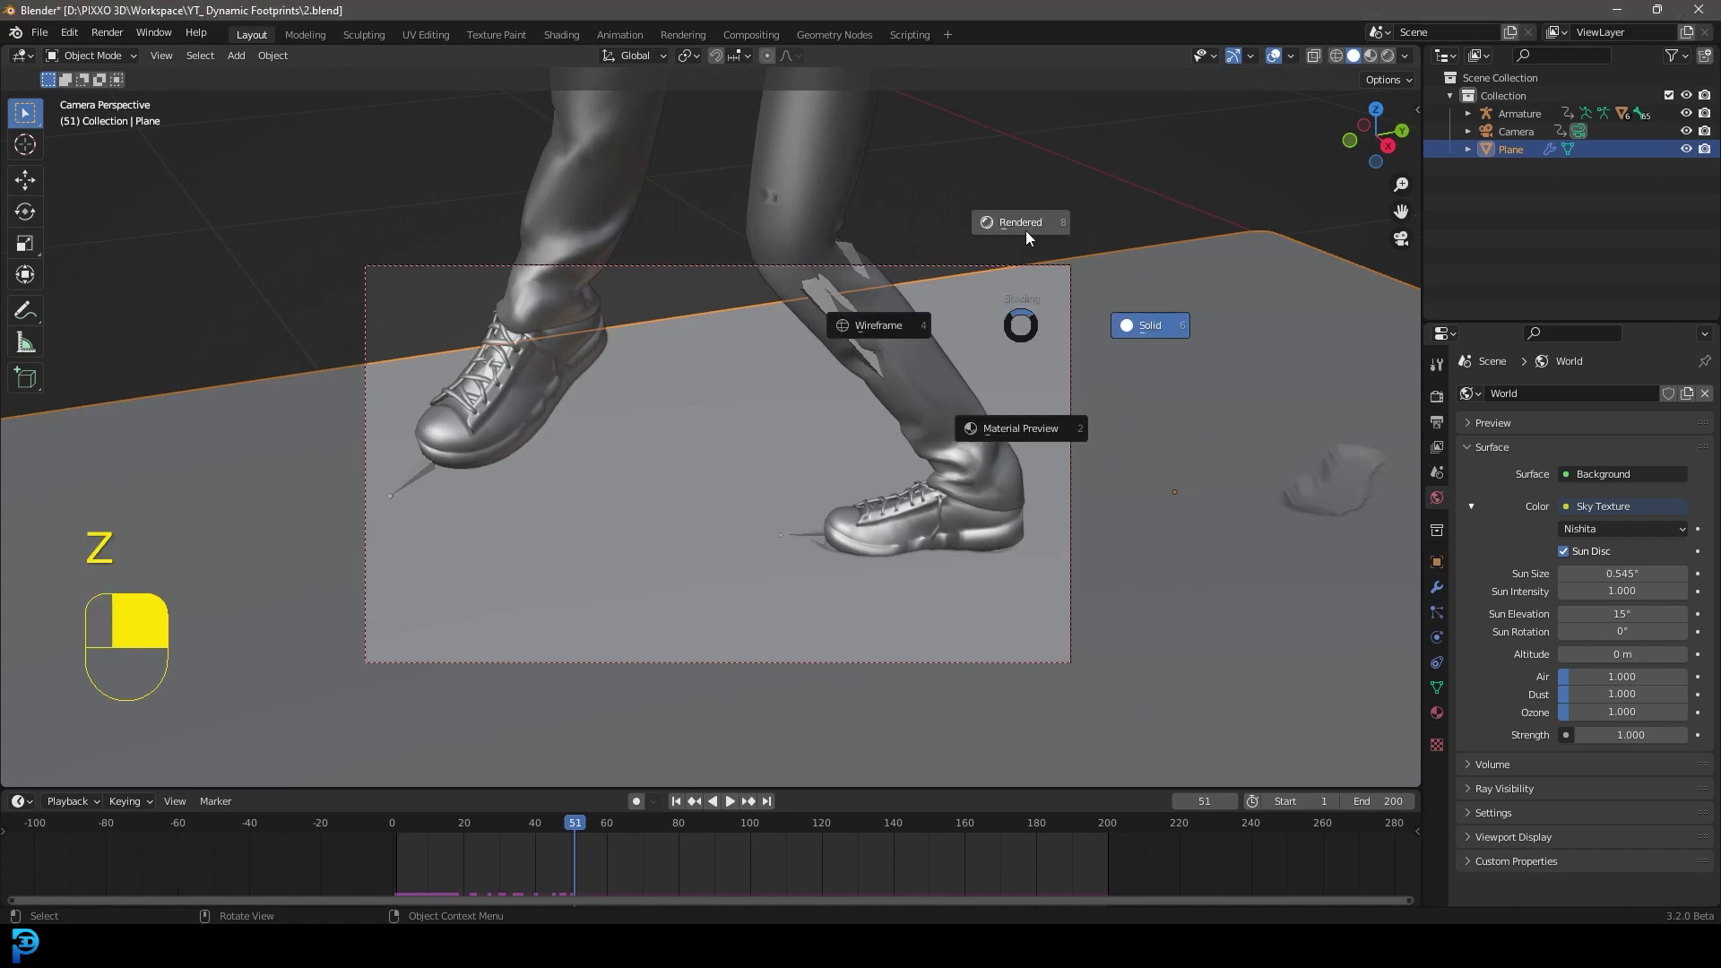
click(1018, 223)
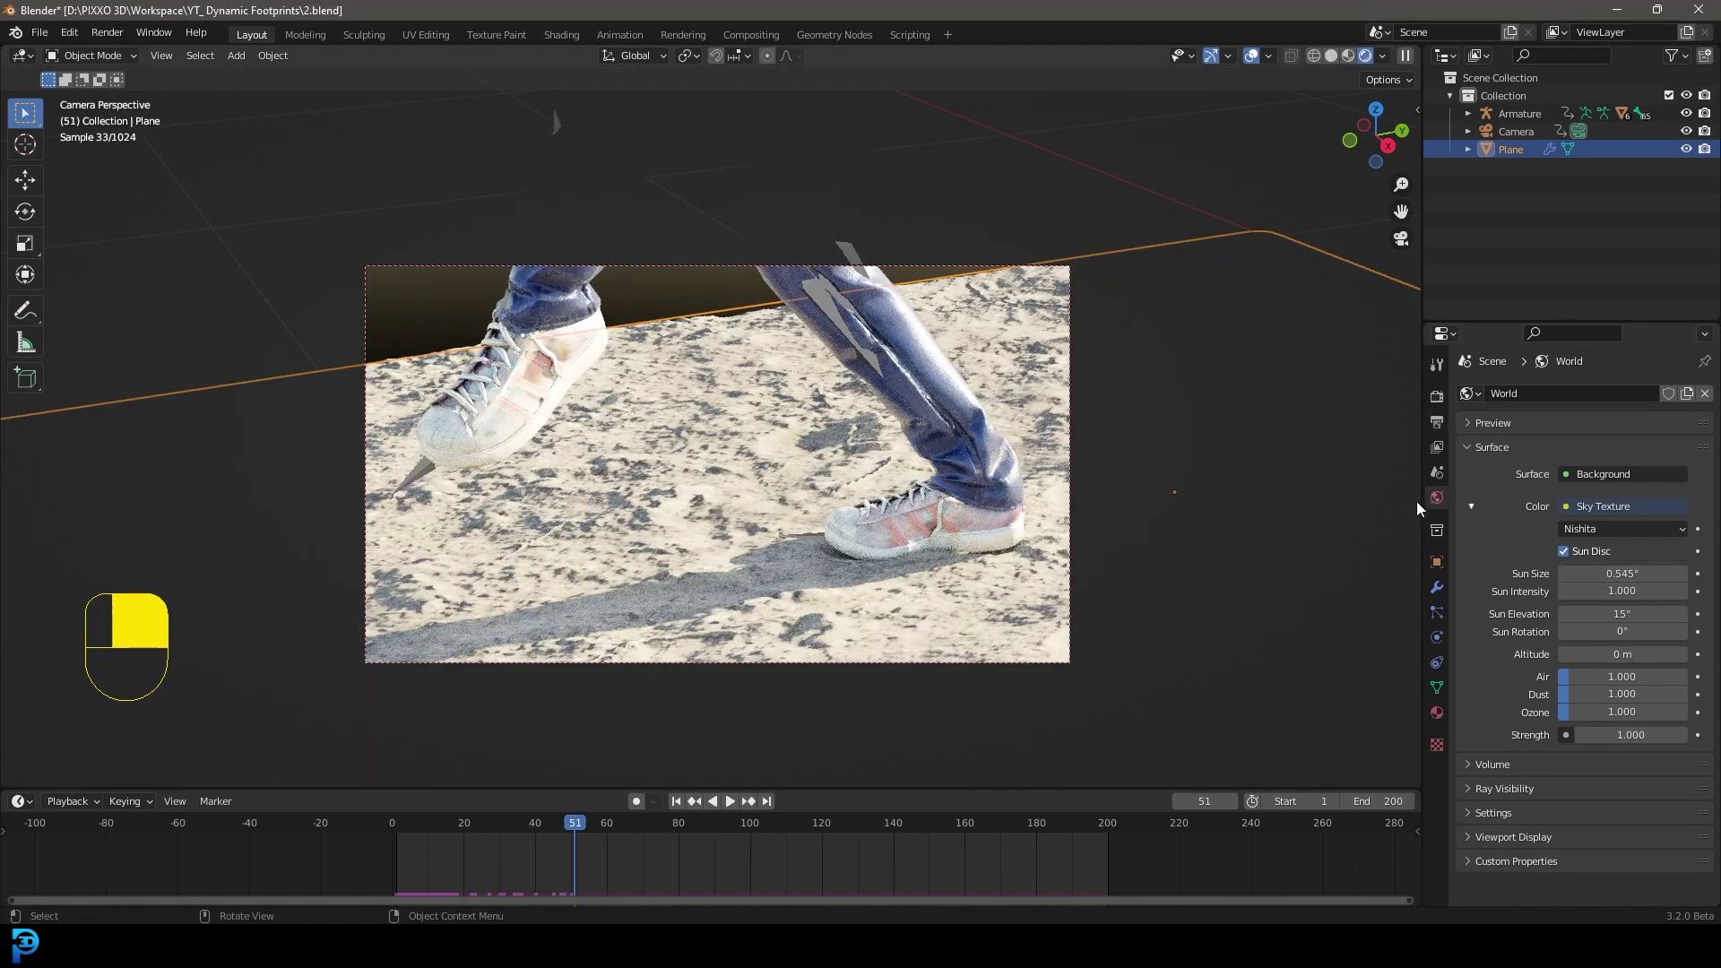
Set the World background strength to 0.7 and rotate the sky's sun to about -24.2°
double_click(1637, 734)
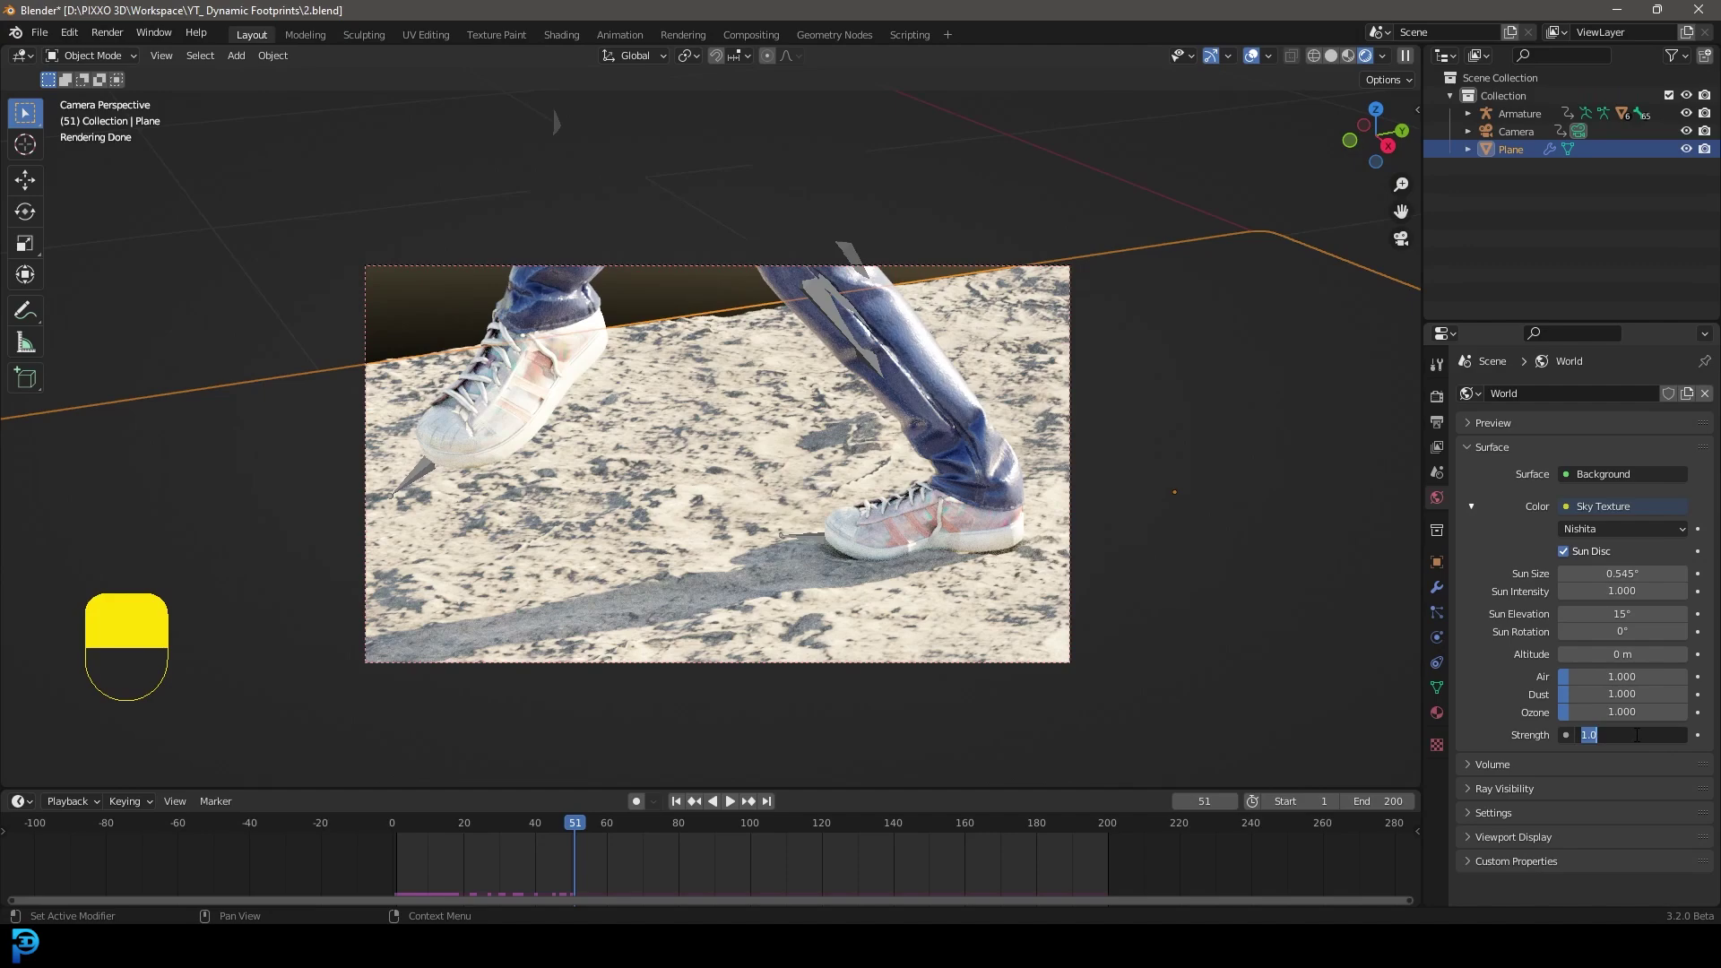
text(0.7)
key(Return)
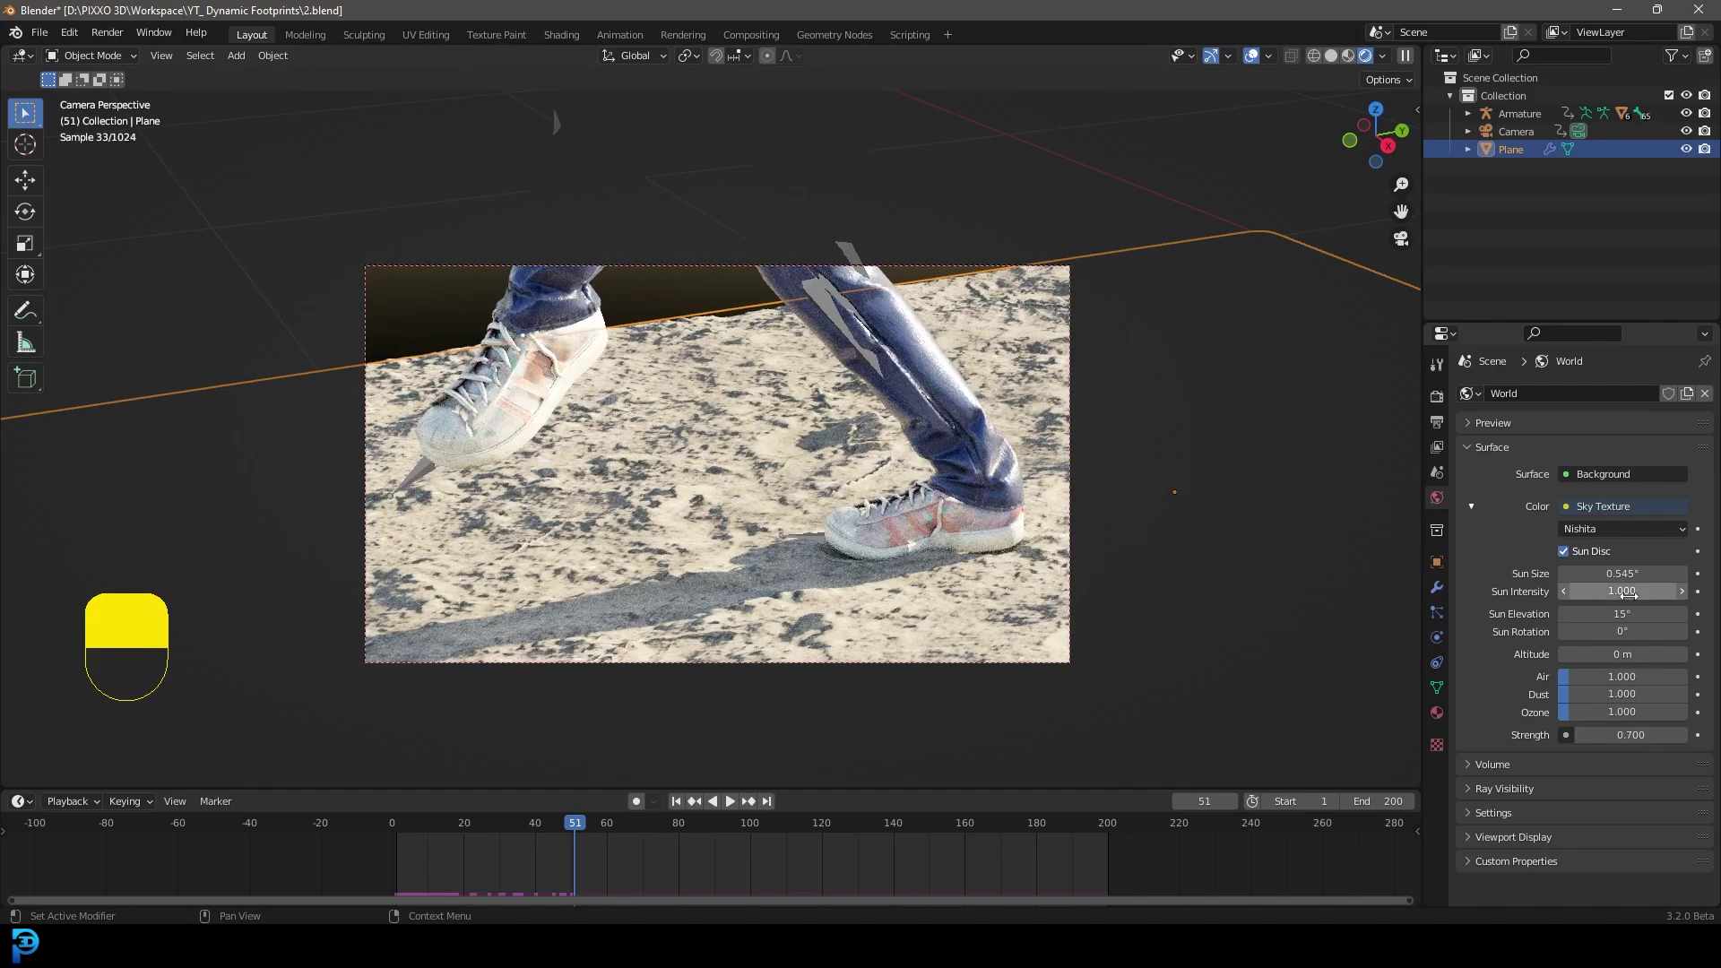
drag(1606, 633, 1532, 634)
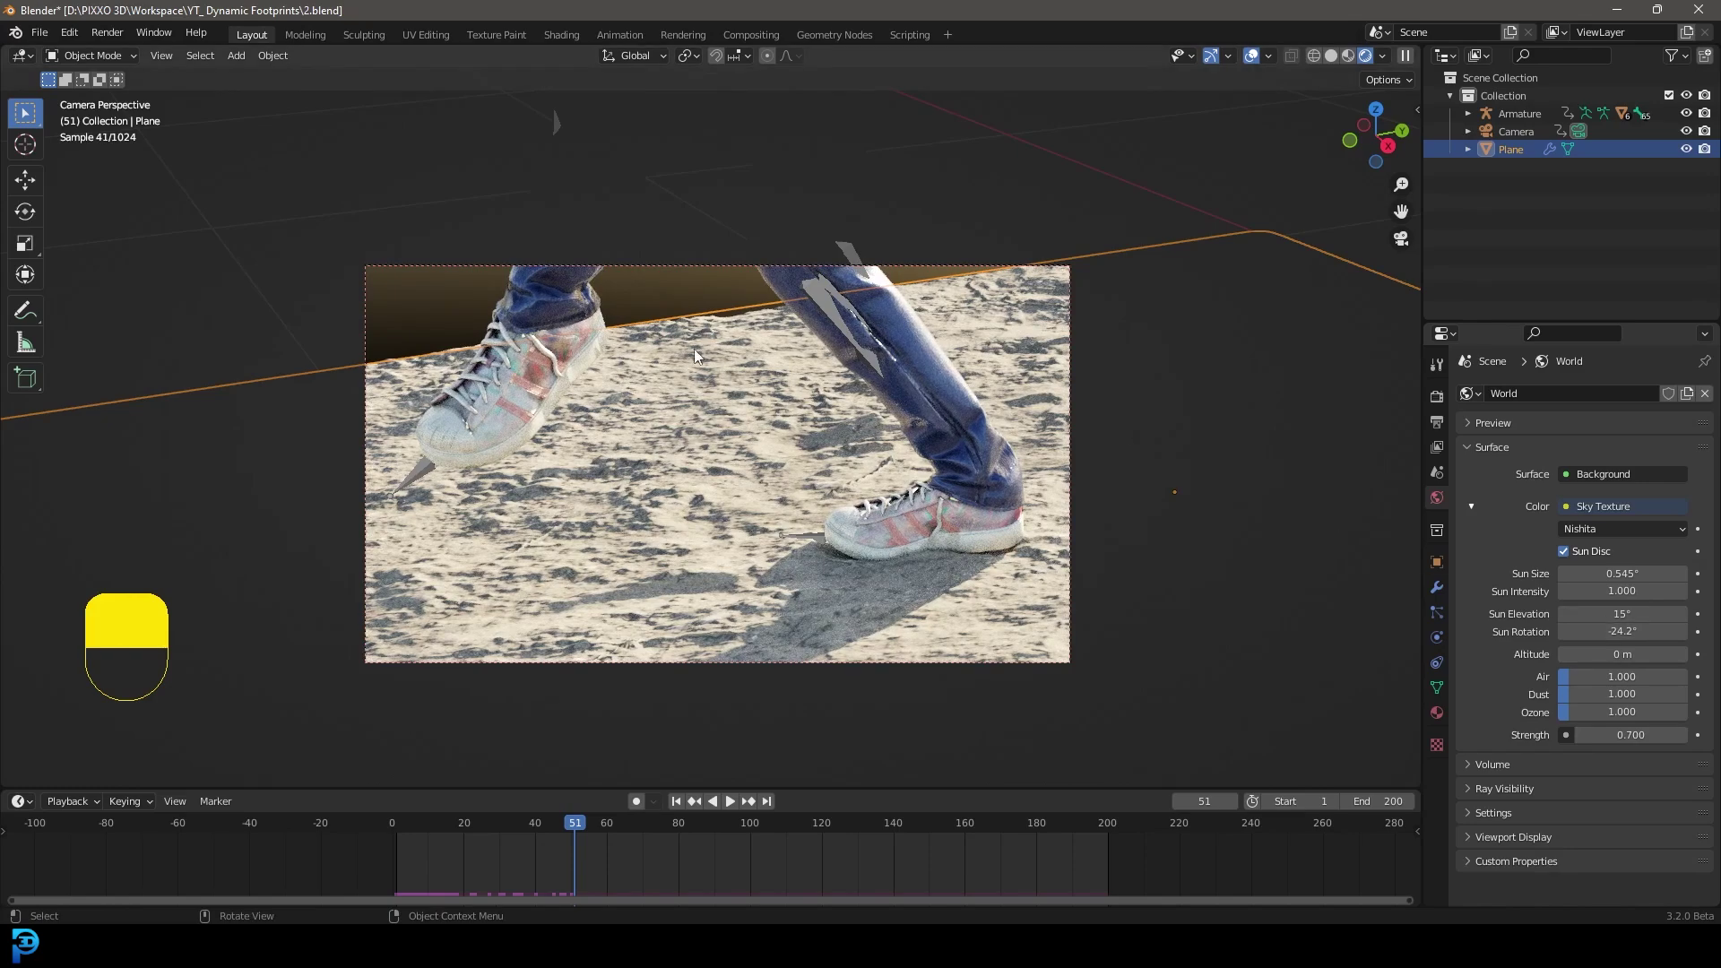
shift+middle_drag(696, 355, 779, 315)
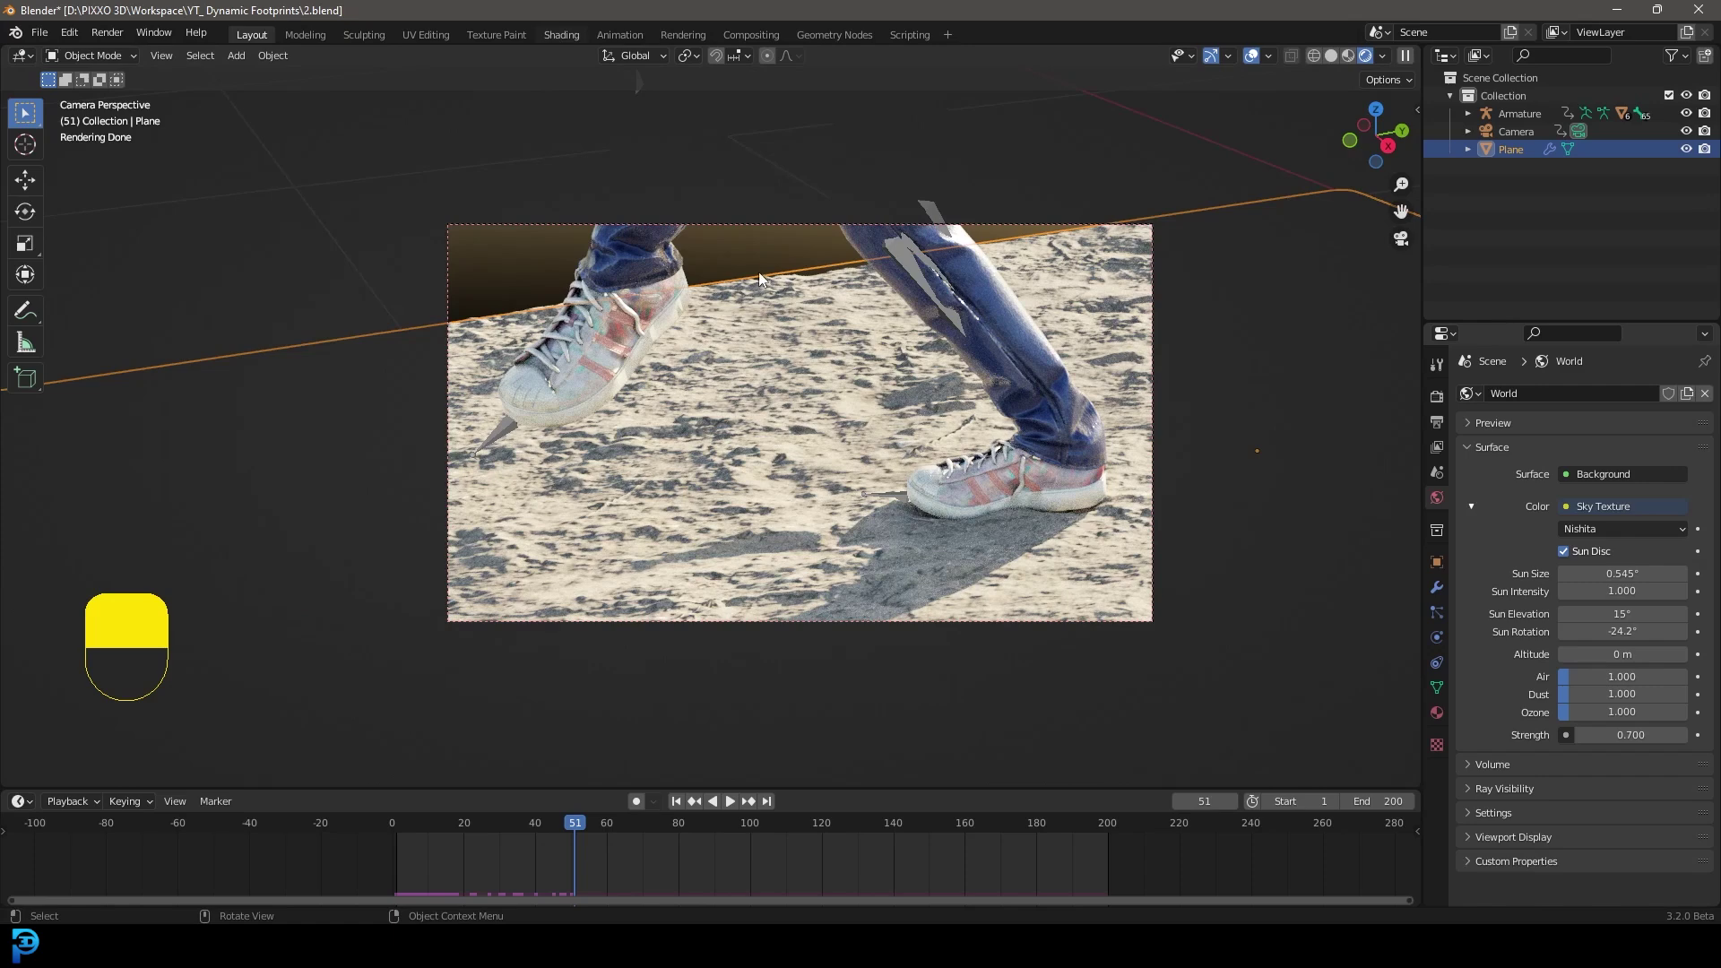
Open the Shading workspace and show the scene through the camera in rendered shading
click(561, 34)
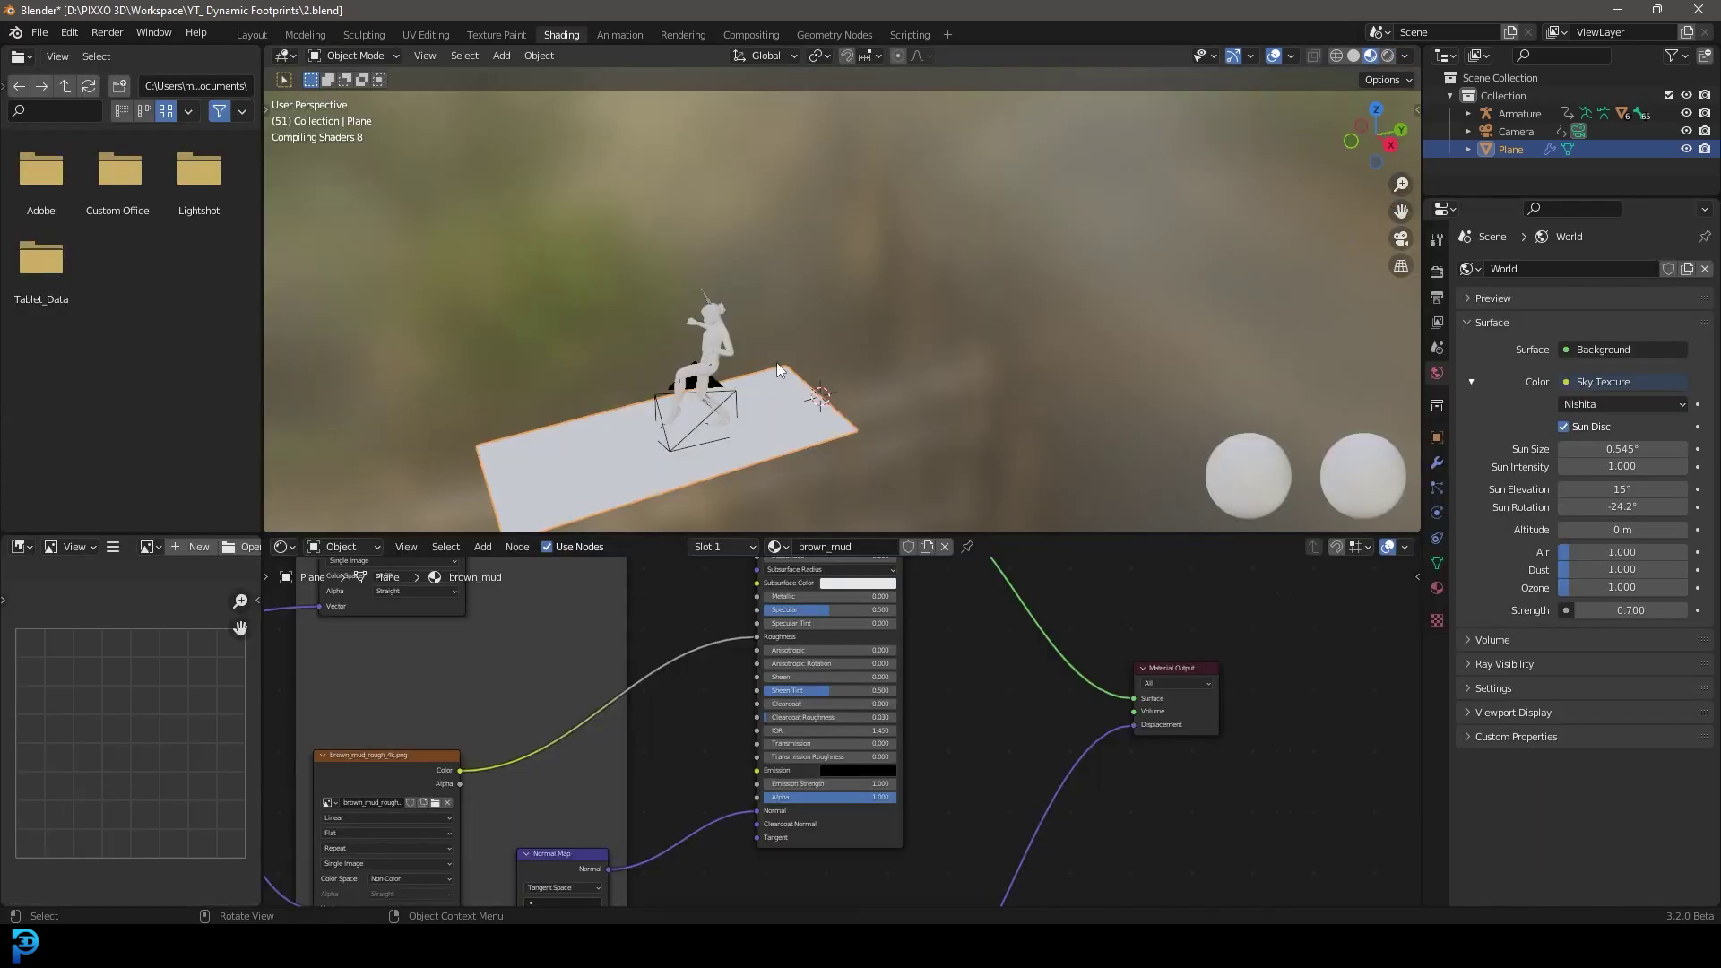
key(KP_0)
key(z)
click(873, 248)
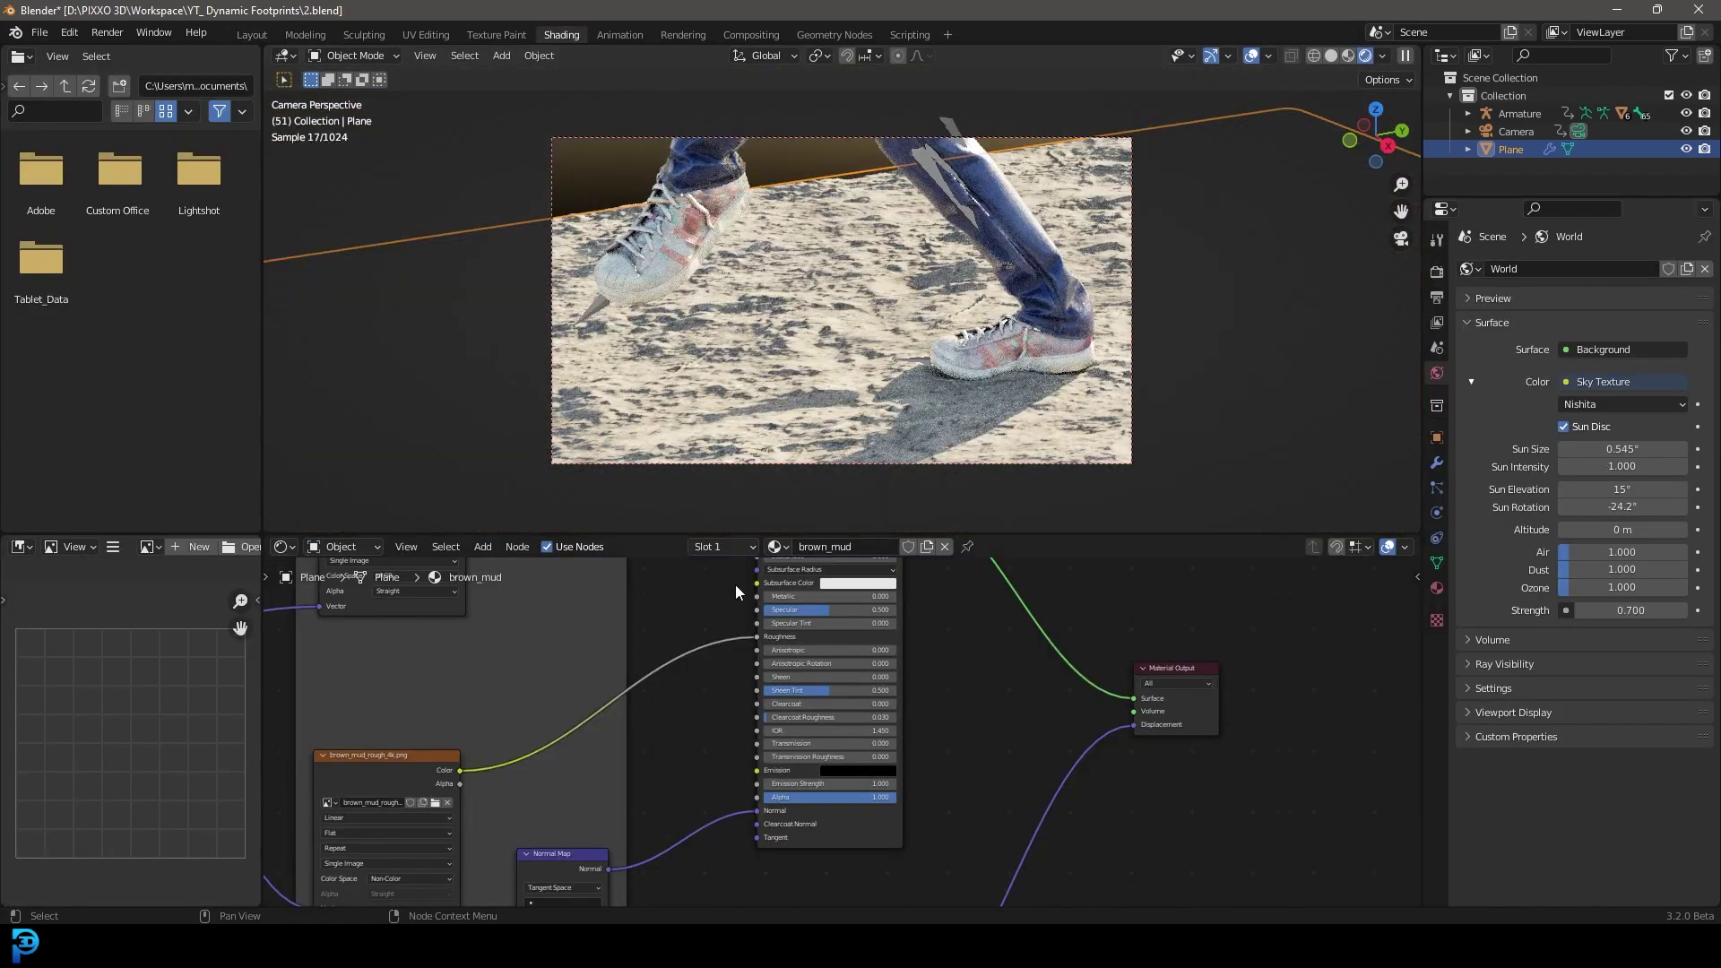
Set the Midlevel of the brown_mud material's Displacement node to 0.2
scroll(734, 592, down, 3)
middle_drag(735, 591, 690, 501)
scroll(690, 753, up, 5)
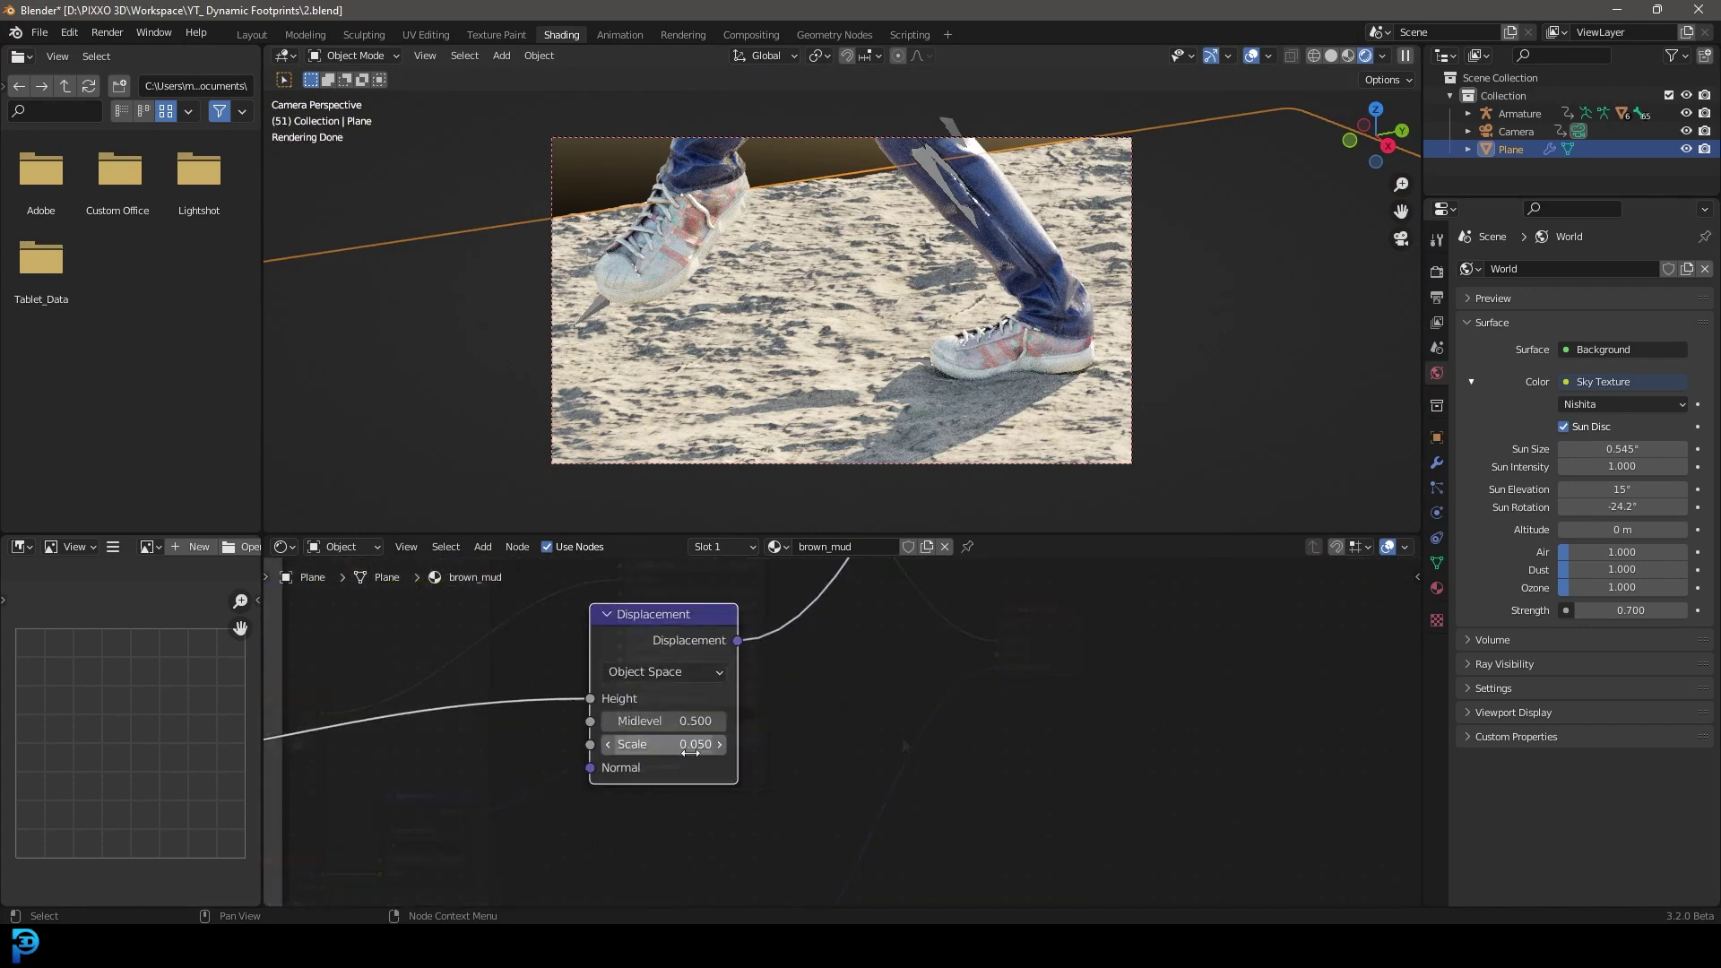
scroll(690, 753, up, 1)
click(662, 723)
text(.)
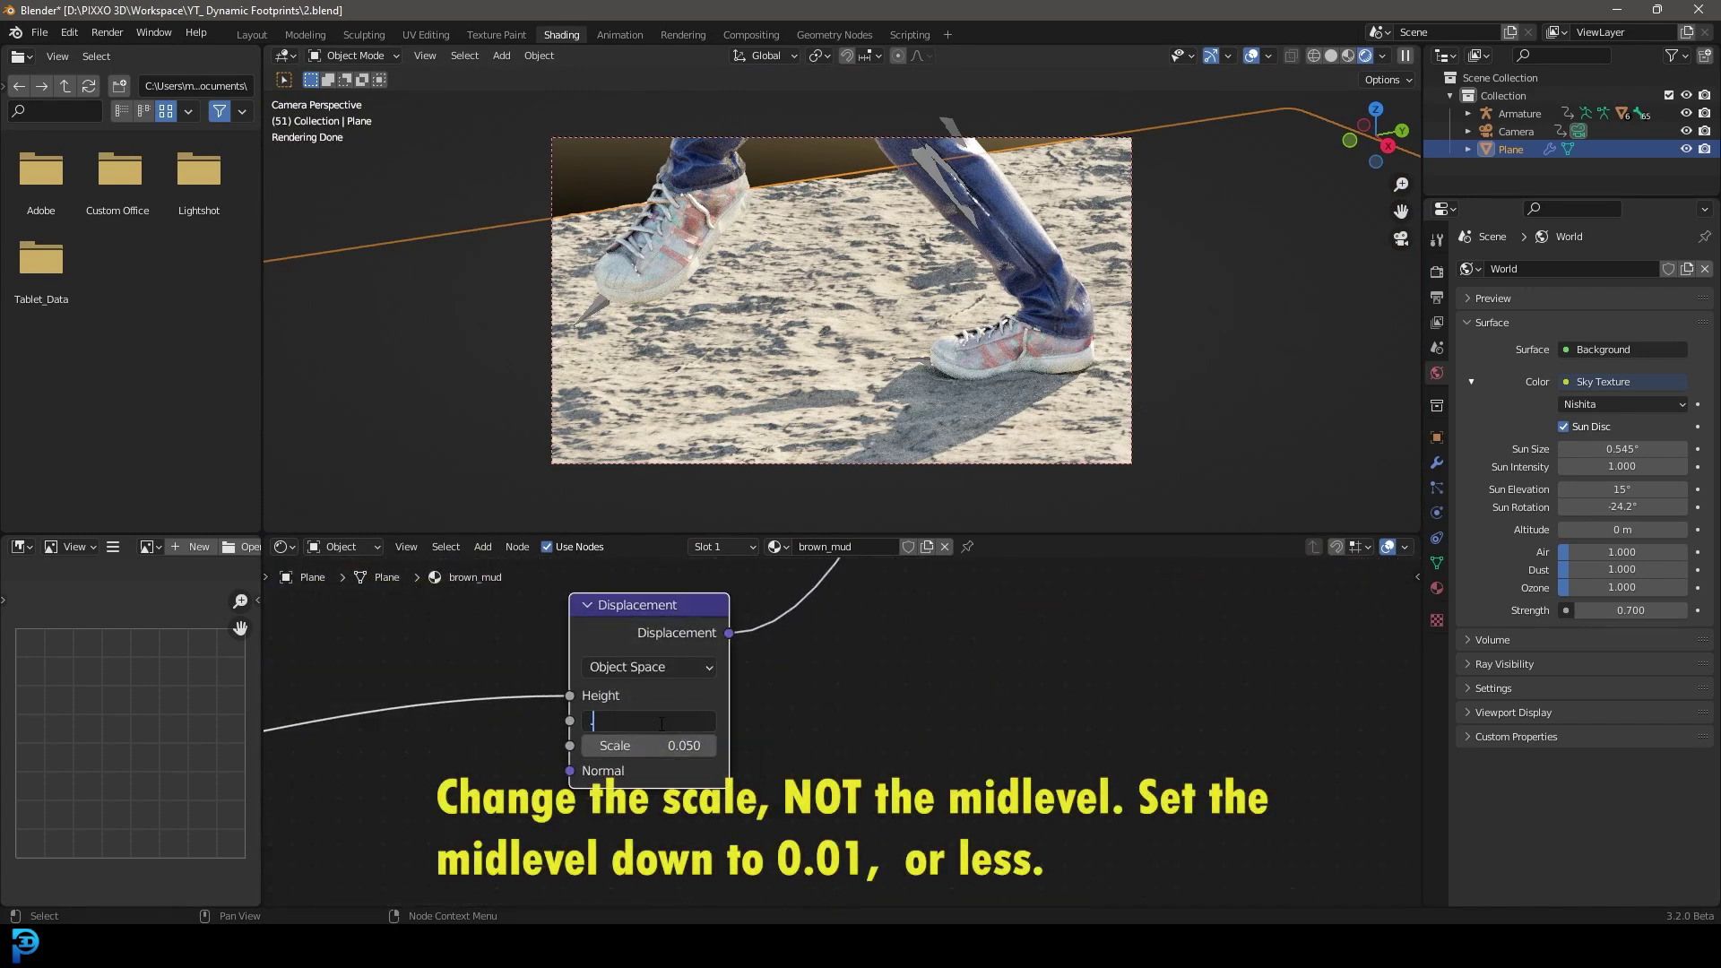
text(2)
key(Return)
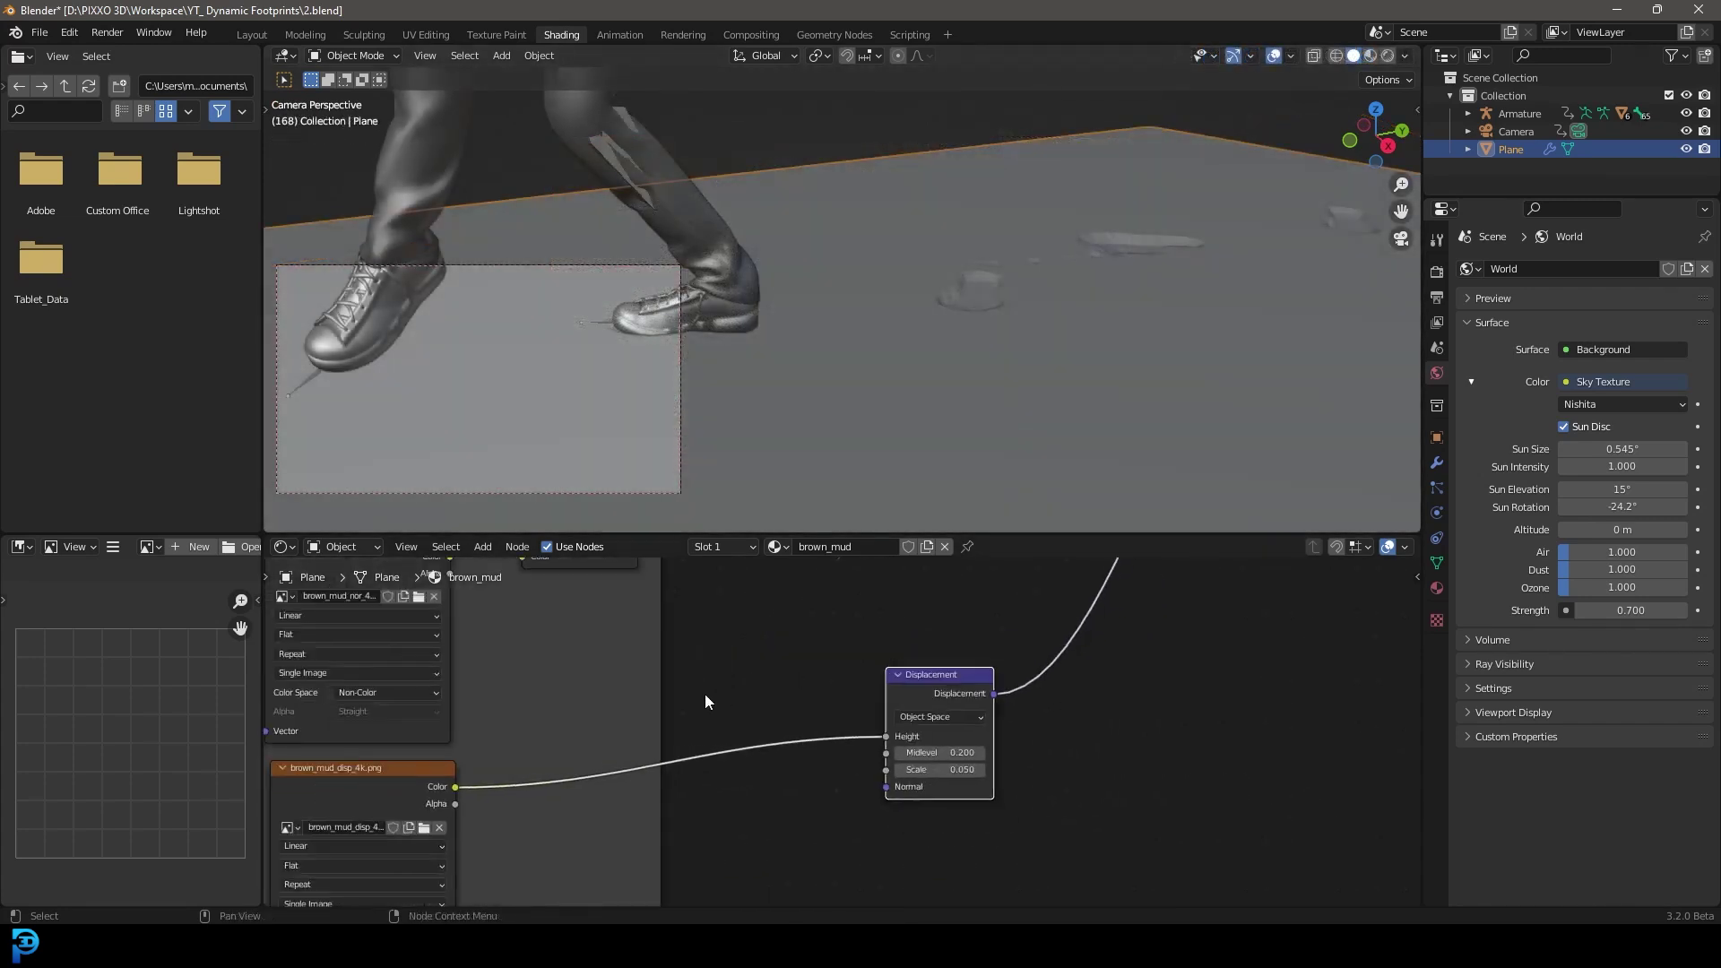
Connect the Texture Coordinate node's Object output to the Mapping node's Vector input in place of UV
middle_drag(661, 699, 1031, 717)
scroll(646, 766, up, 2)
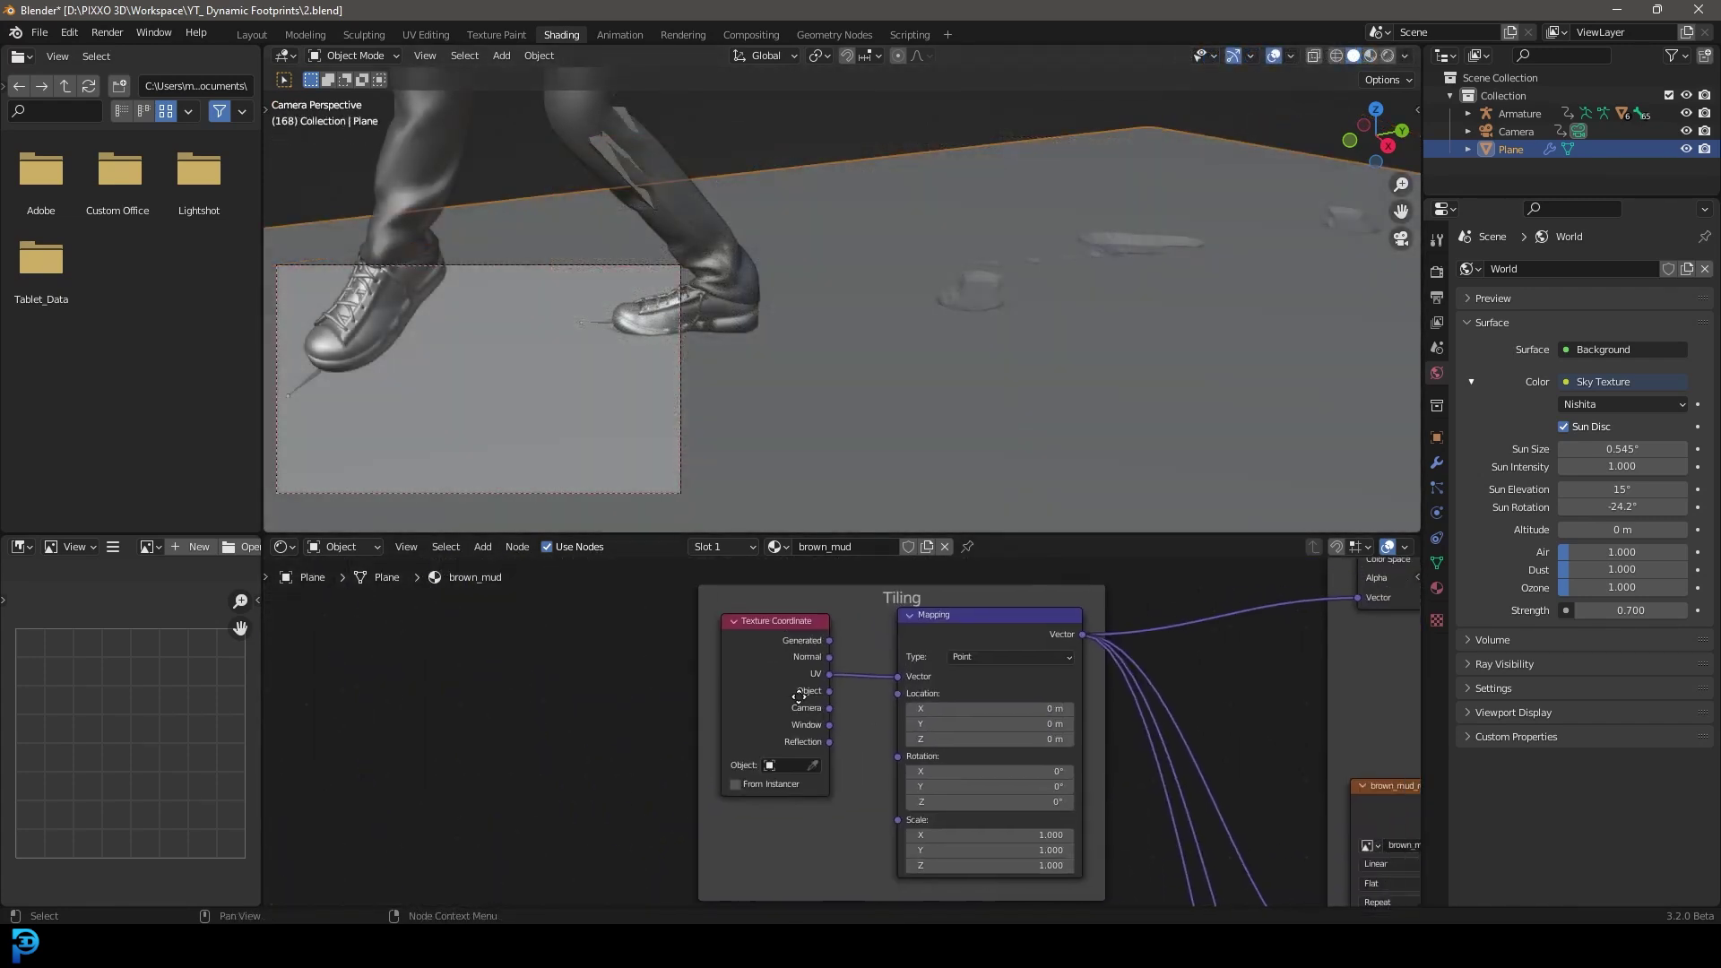
scroll(645, 766, up, 1)
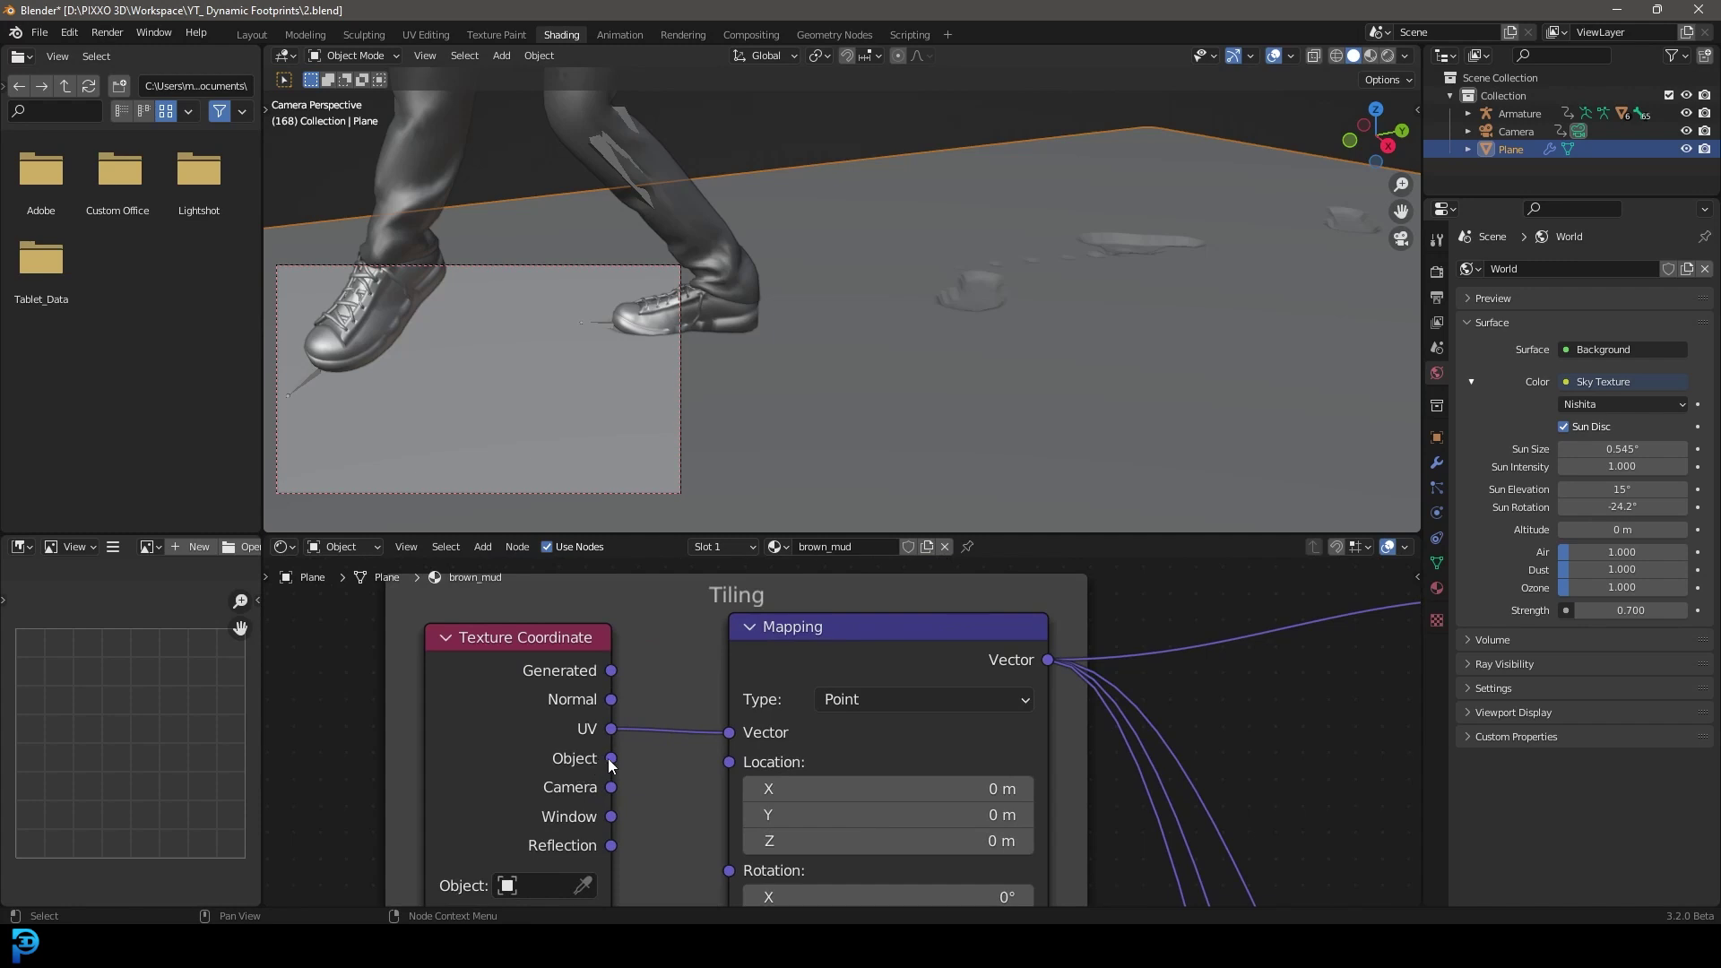
drag(610, 759, 682, 777)
drag(675, 840, 751, 732)
Inspect the mud tiling across the whole plane in rendered shading, then return the viewport to solid shading
middle_drag(861, 296, 943, 325)
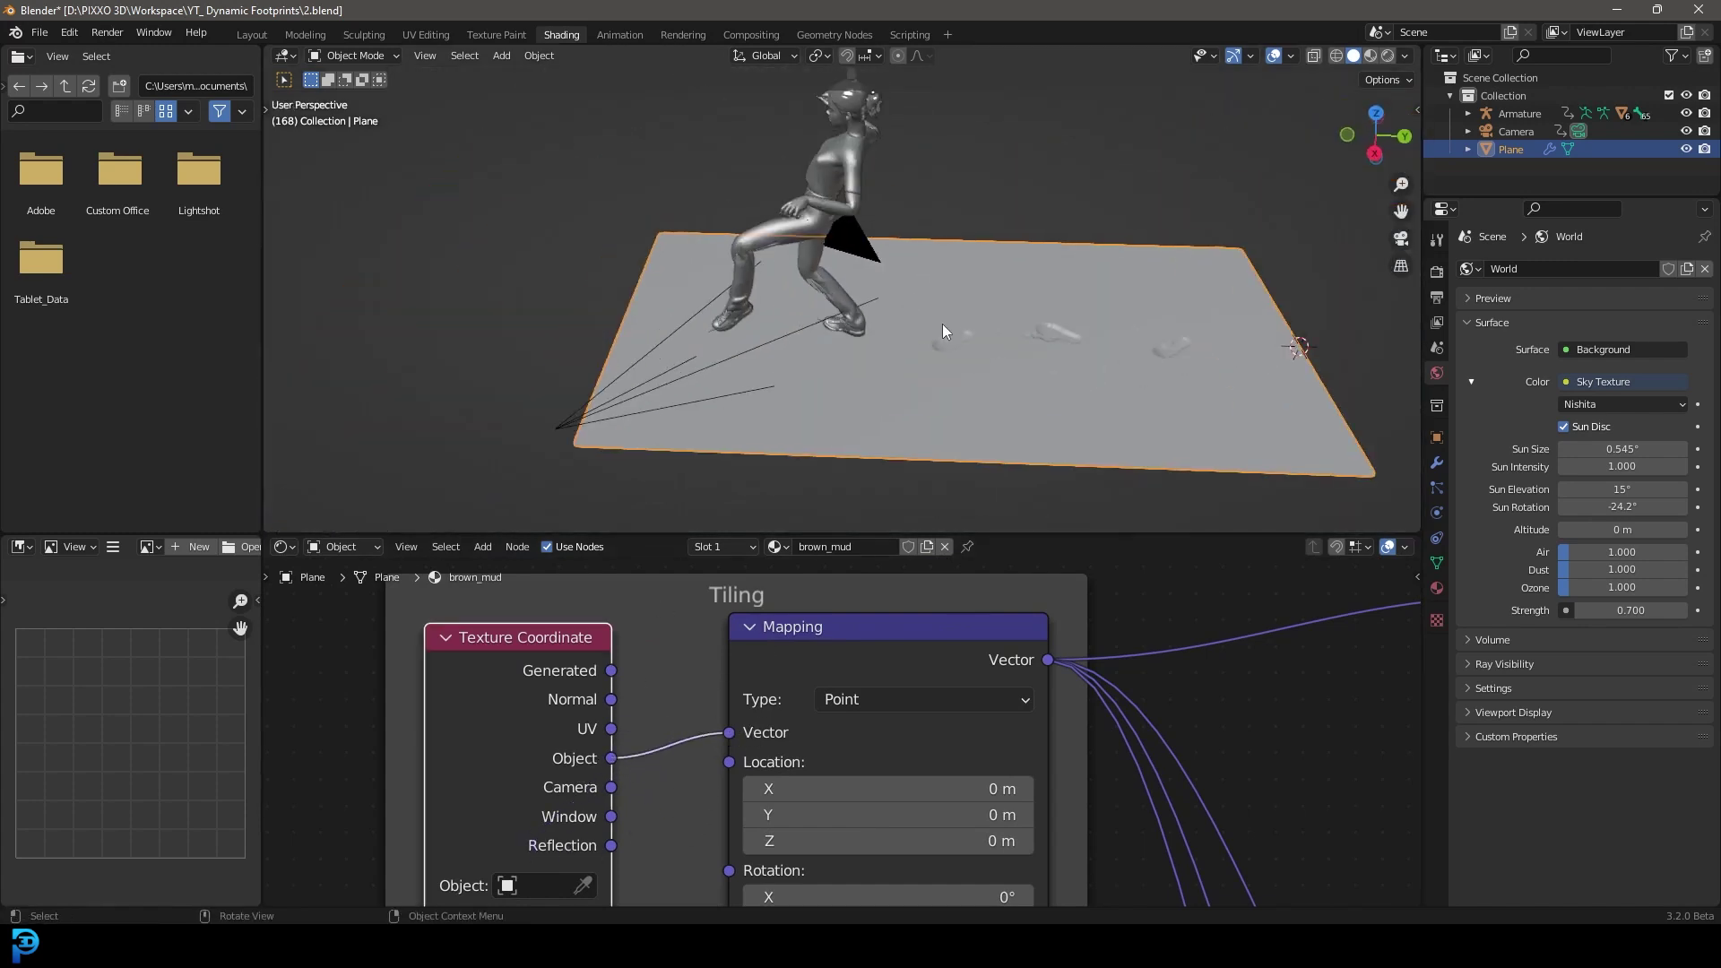
key(z)
click(966, 222)
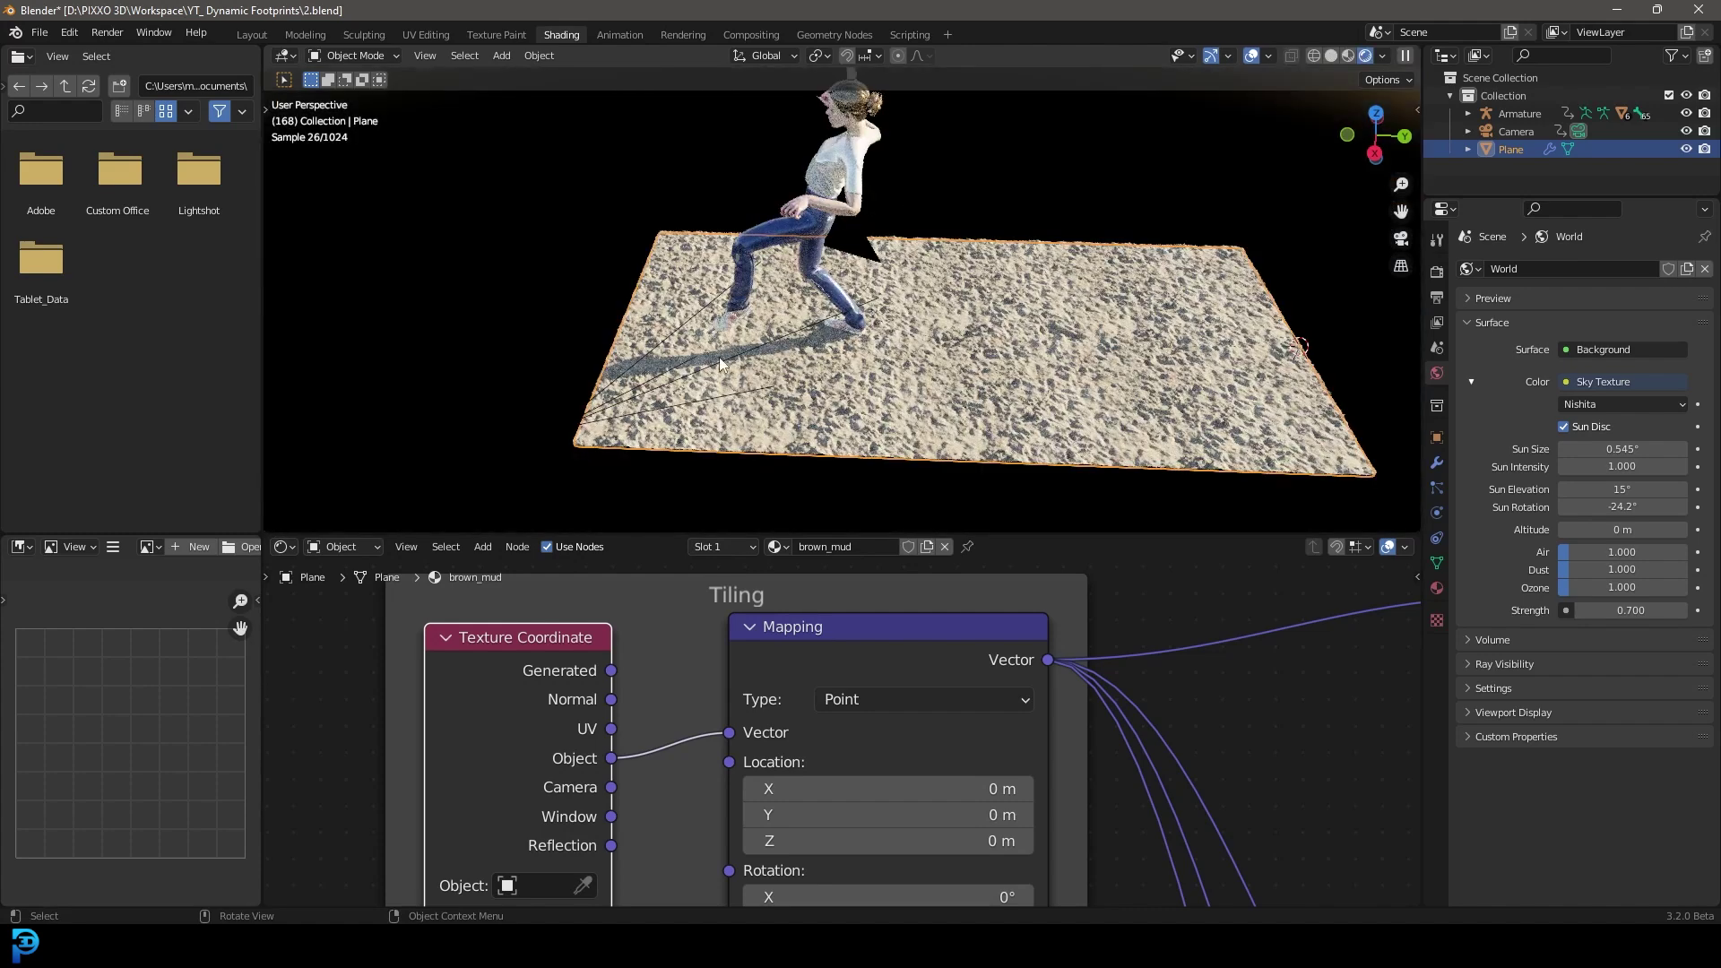
middle_drag(954, 233, 824, 359)
key(z)
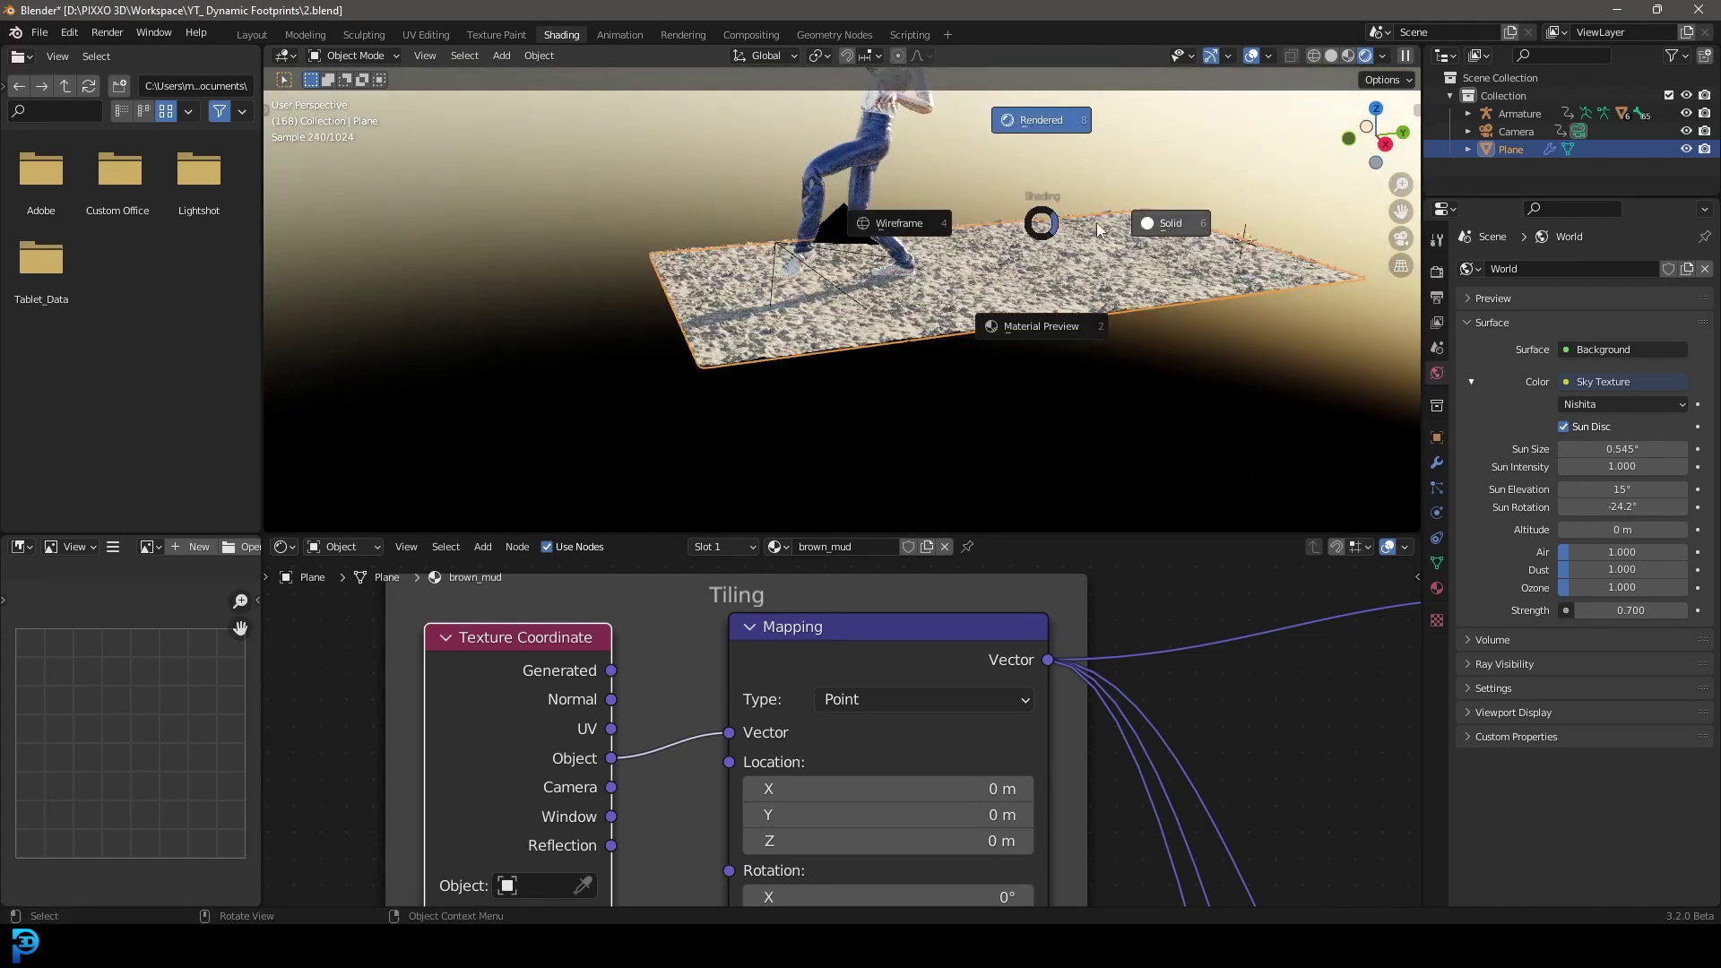
click(1186, 224)
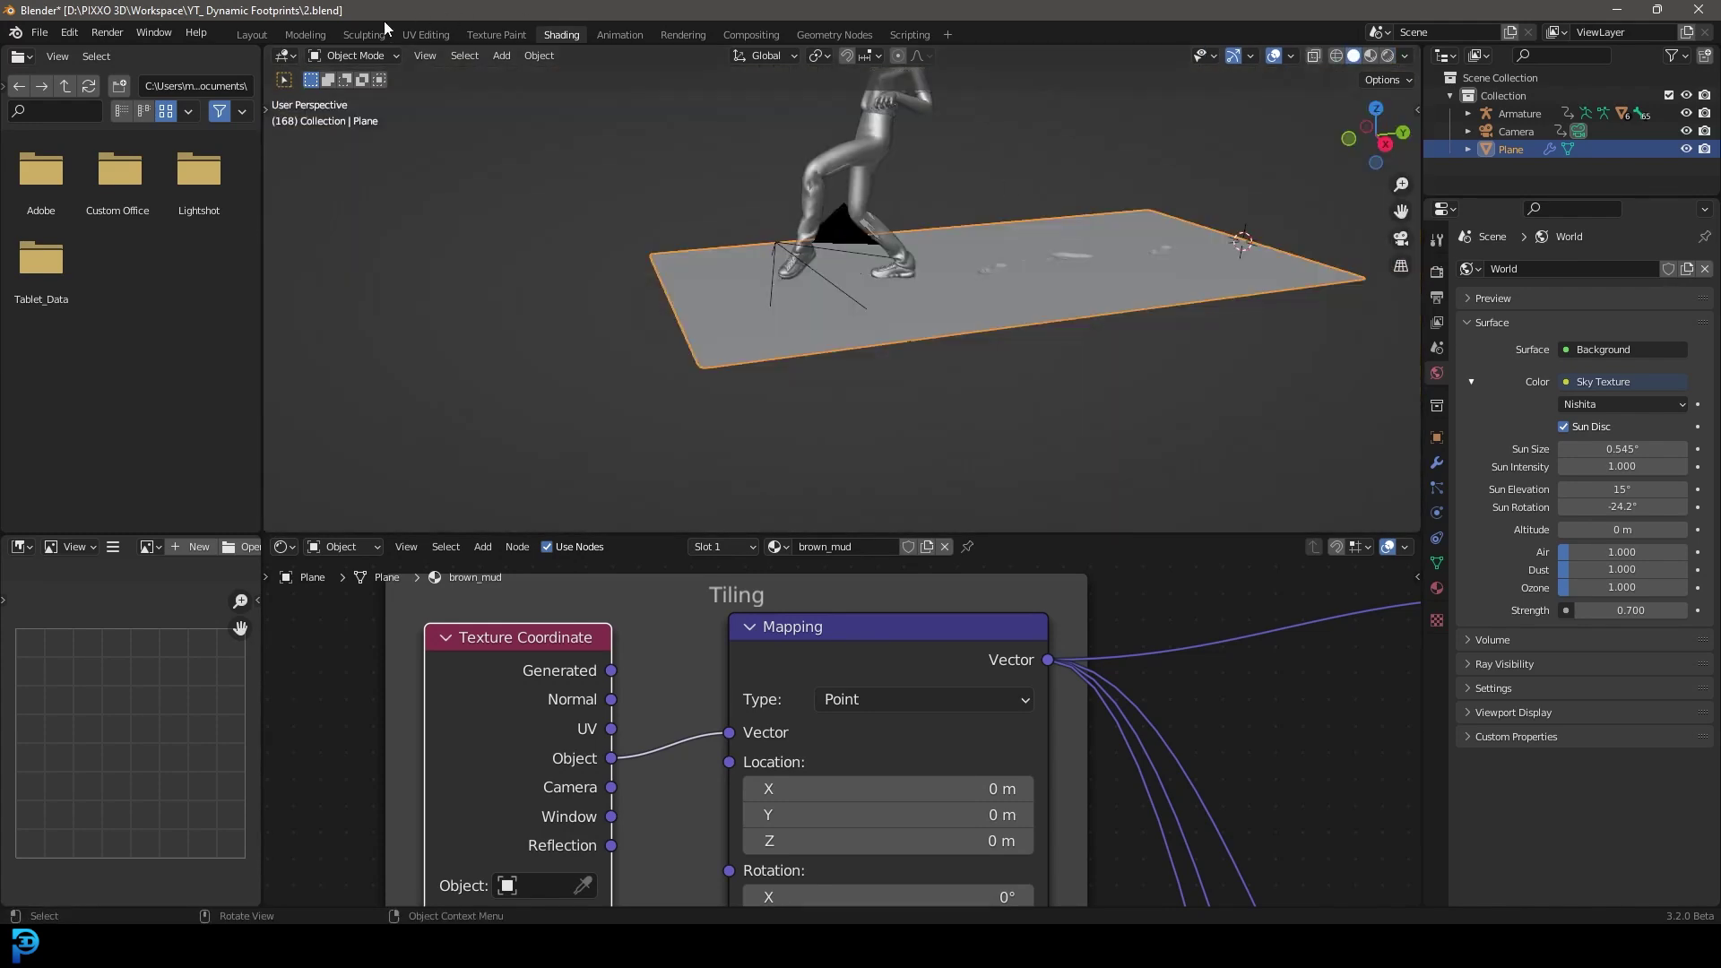
Return to the Layout workspace and save the file
click(252, 35)
key(ctrl+s)
key(ctrl+s)
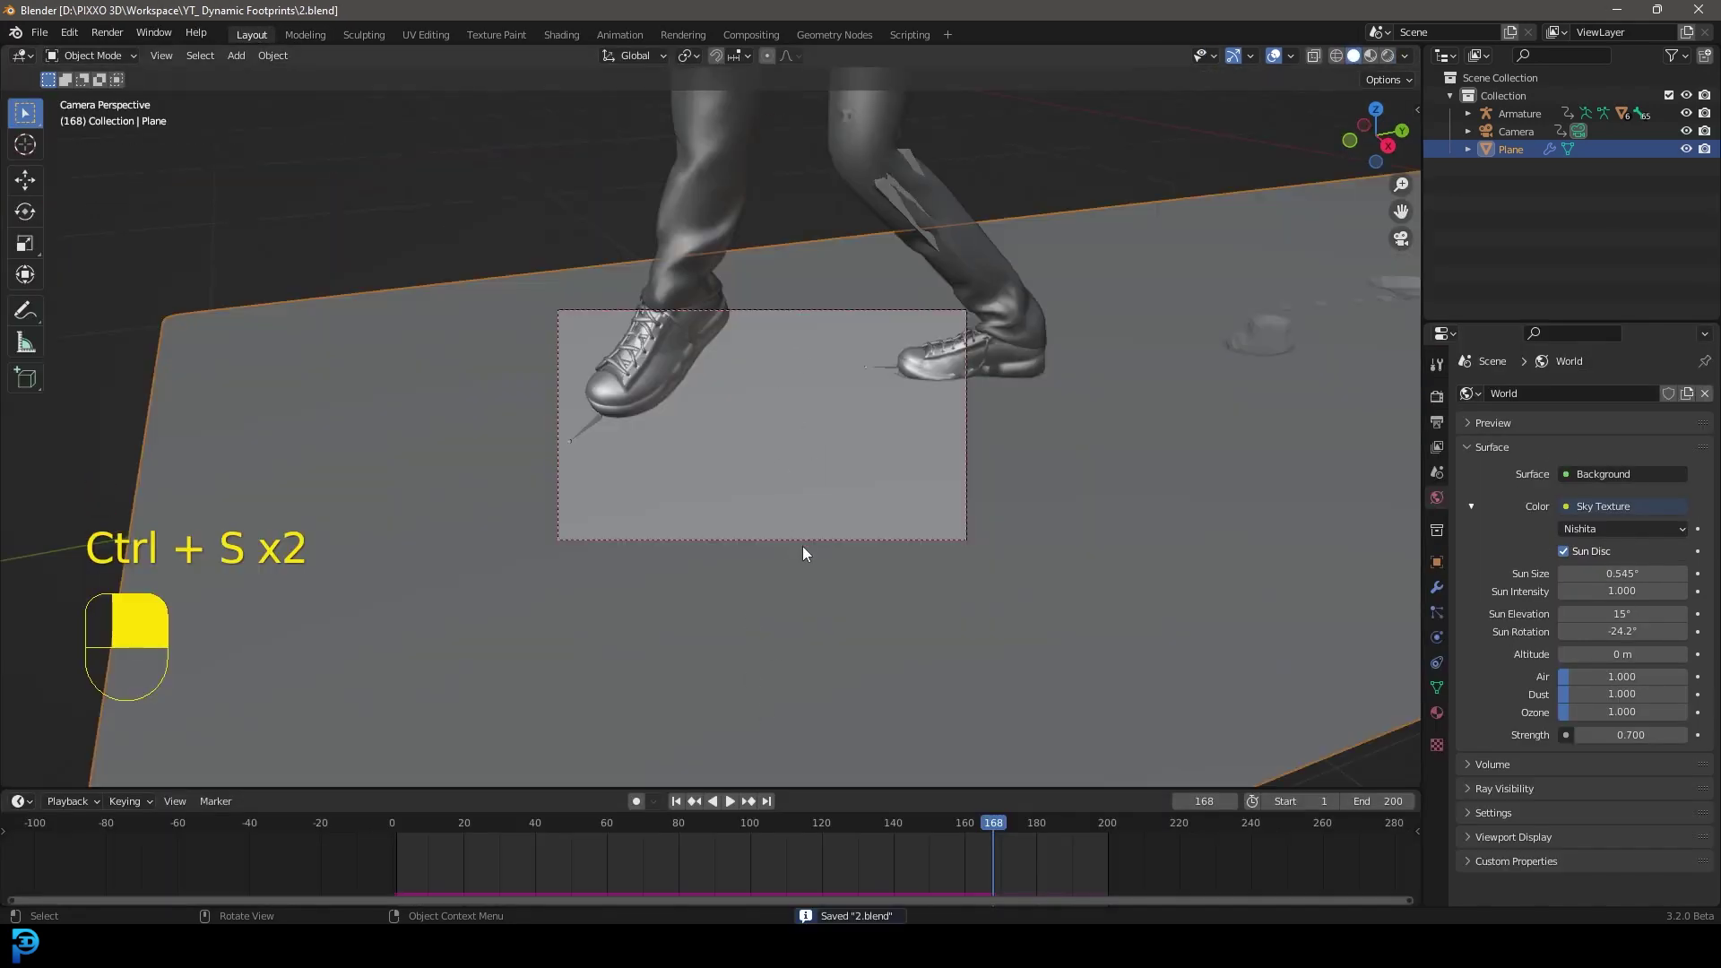
Enlarge the timeline and bring up the camera's keyframes there, with the playhead at frame 50
scroll(792, 386, up, 2)
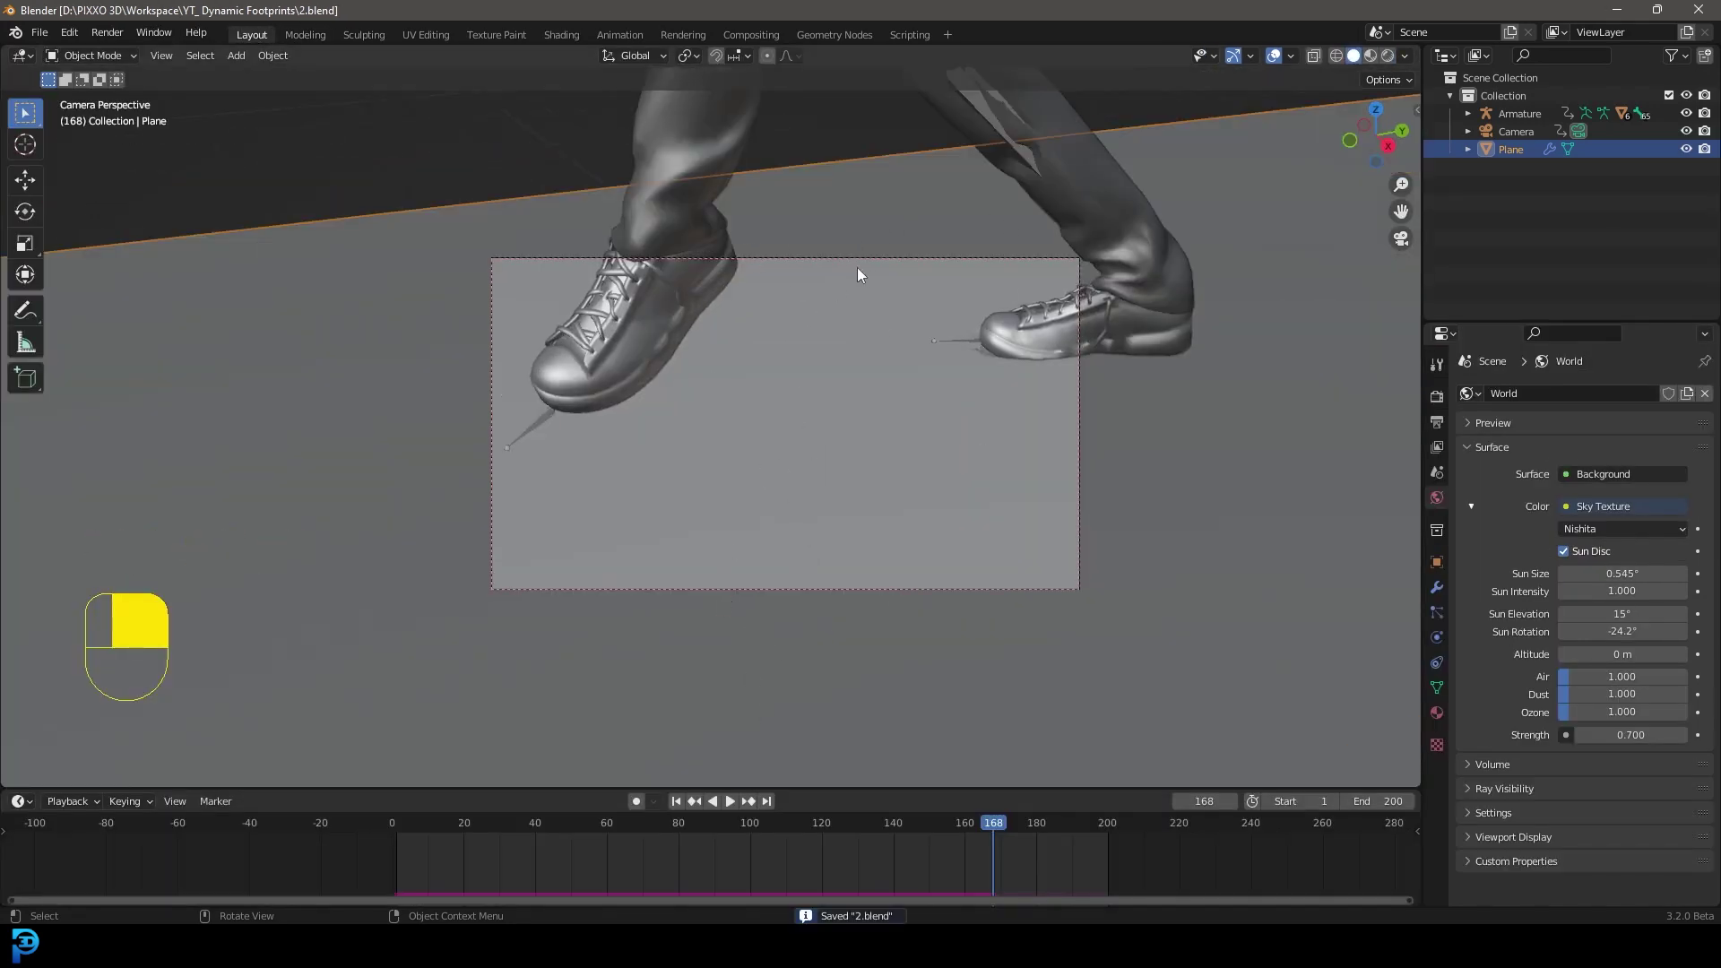
drag(814, 788, 813, 728)
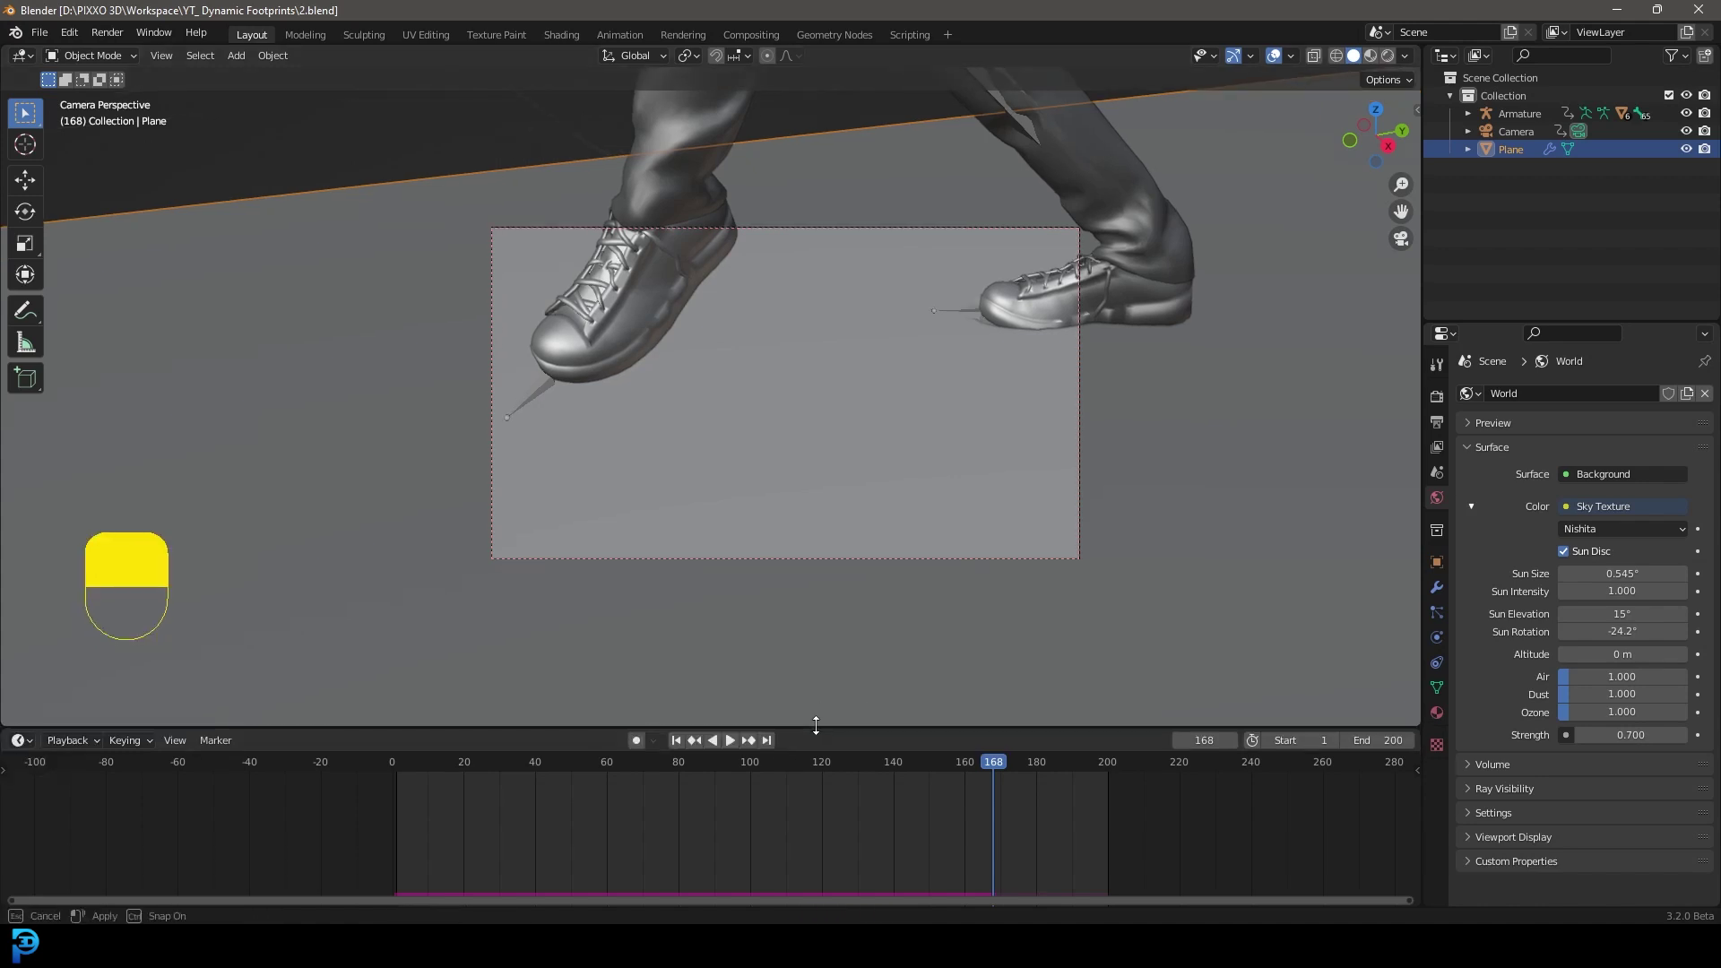
click(911, 224)
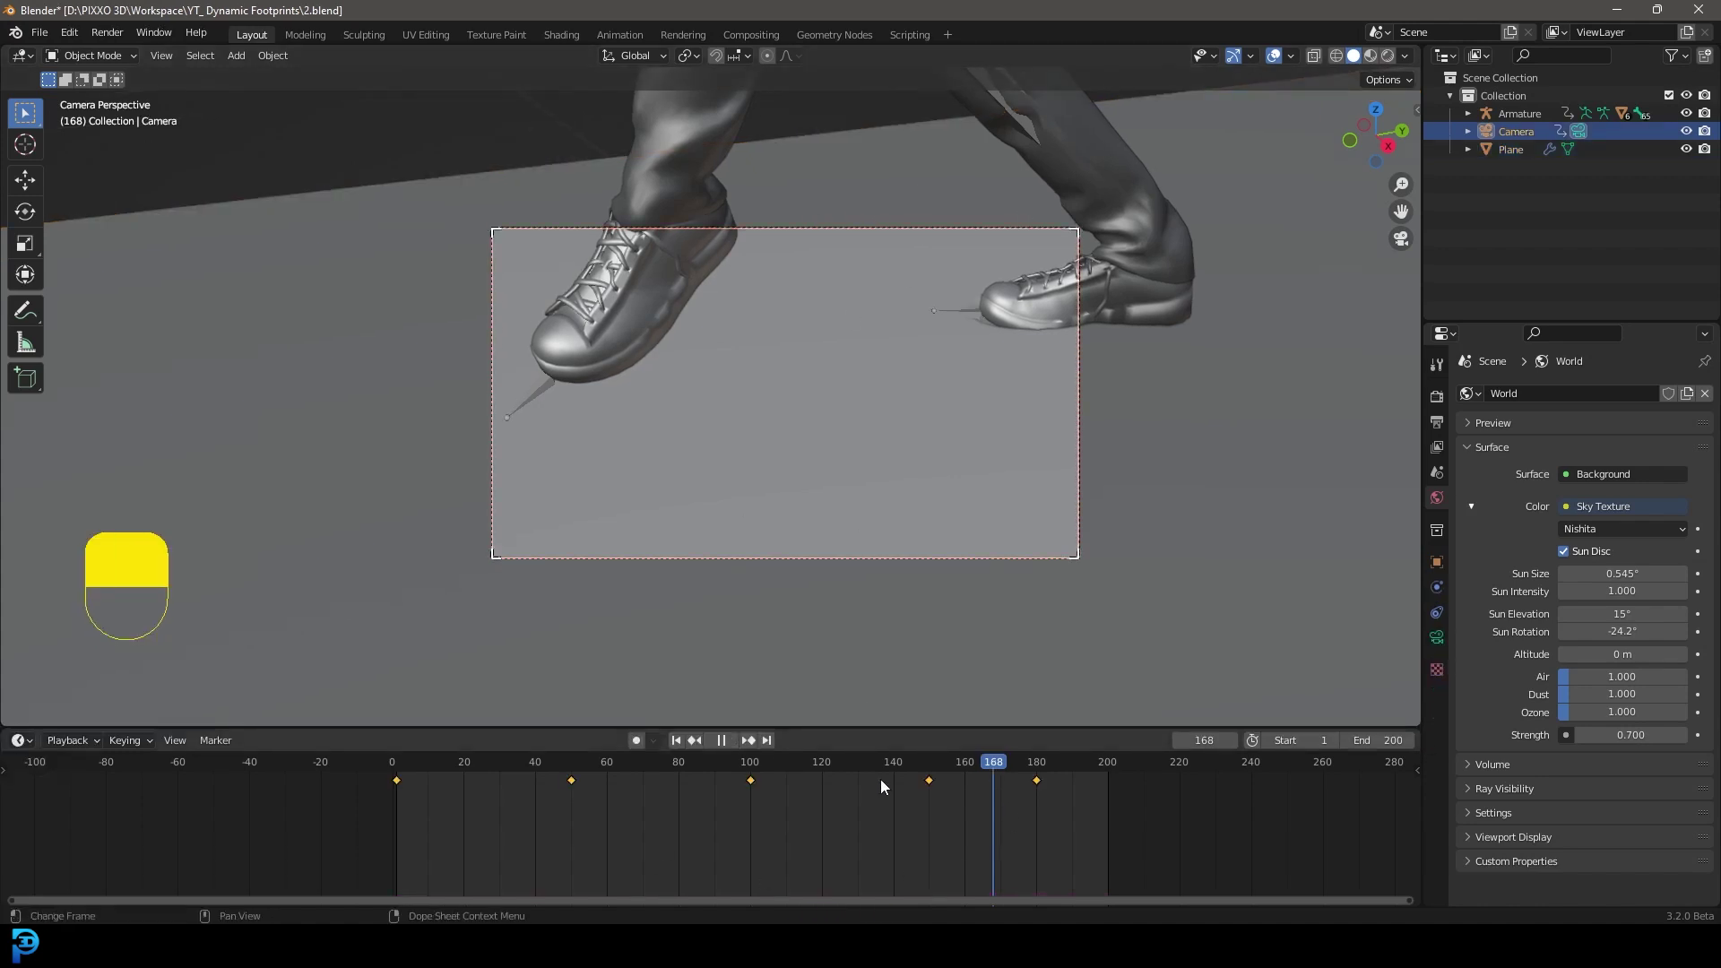
drag(880, 778, 573, 817)
shift+middle_drag(1154, 315, 1031, 372)
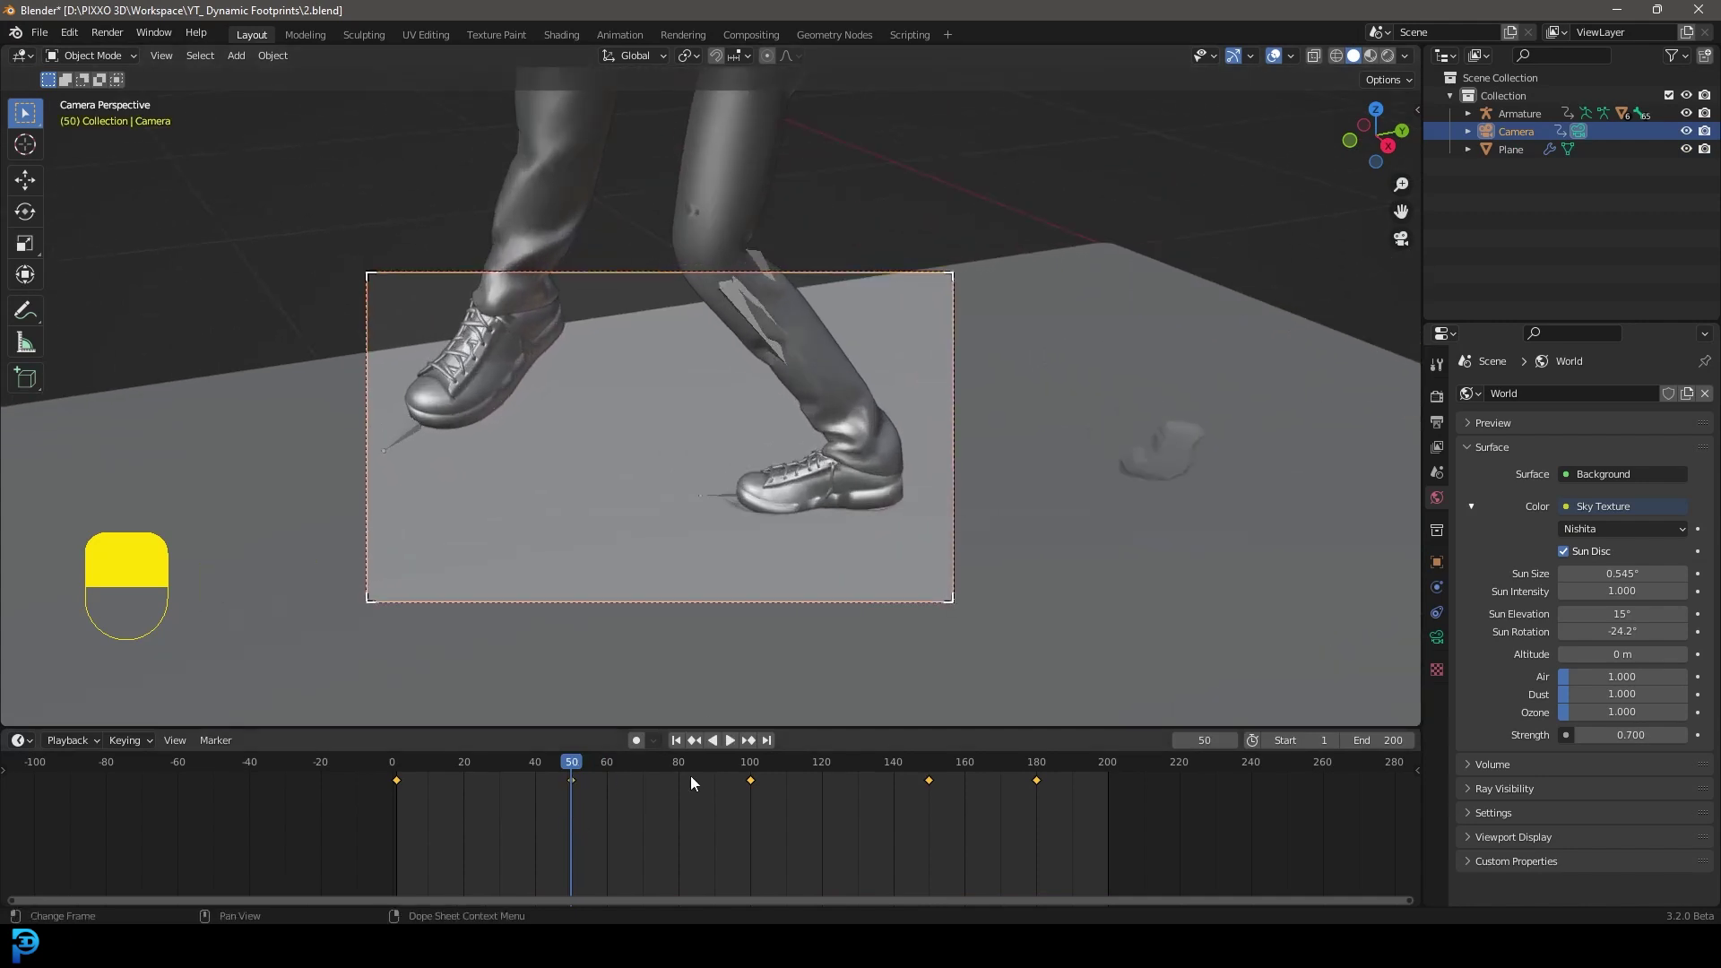
Enable auto keying and shift the camera about 0.51 m toward the earlier footprint at frame 50
click(636, 740)
key(g)
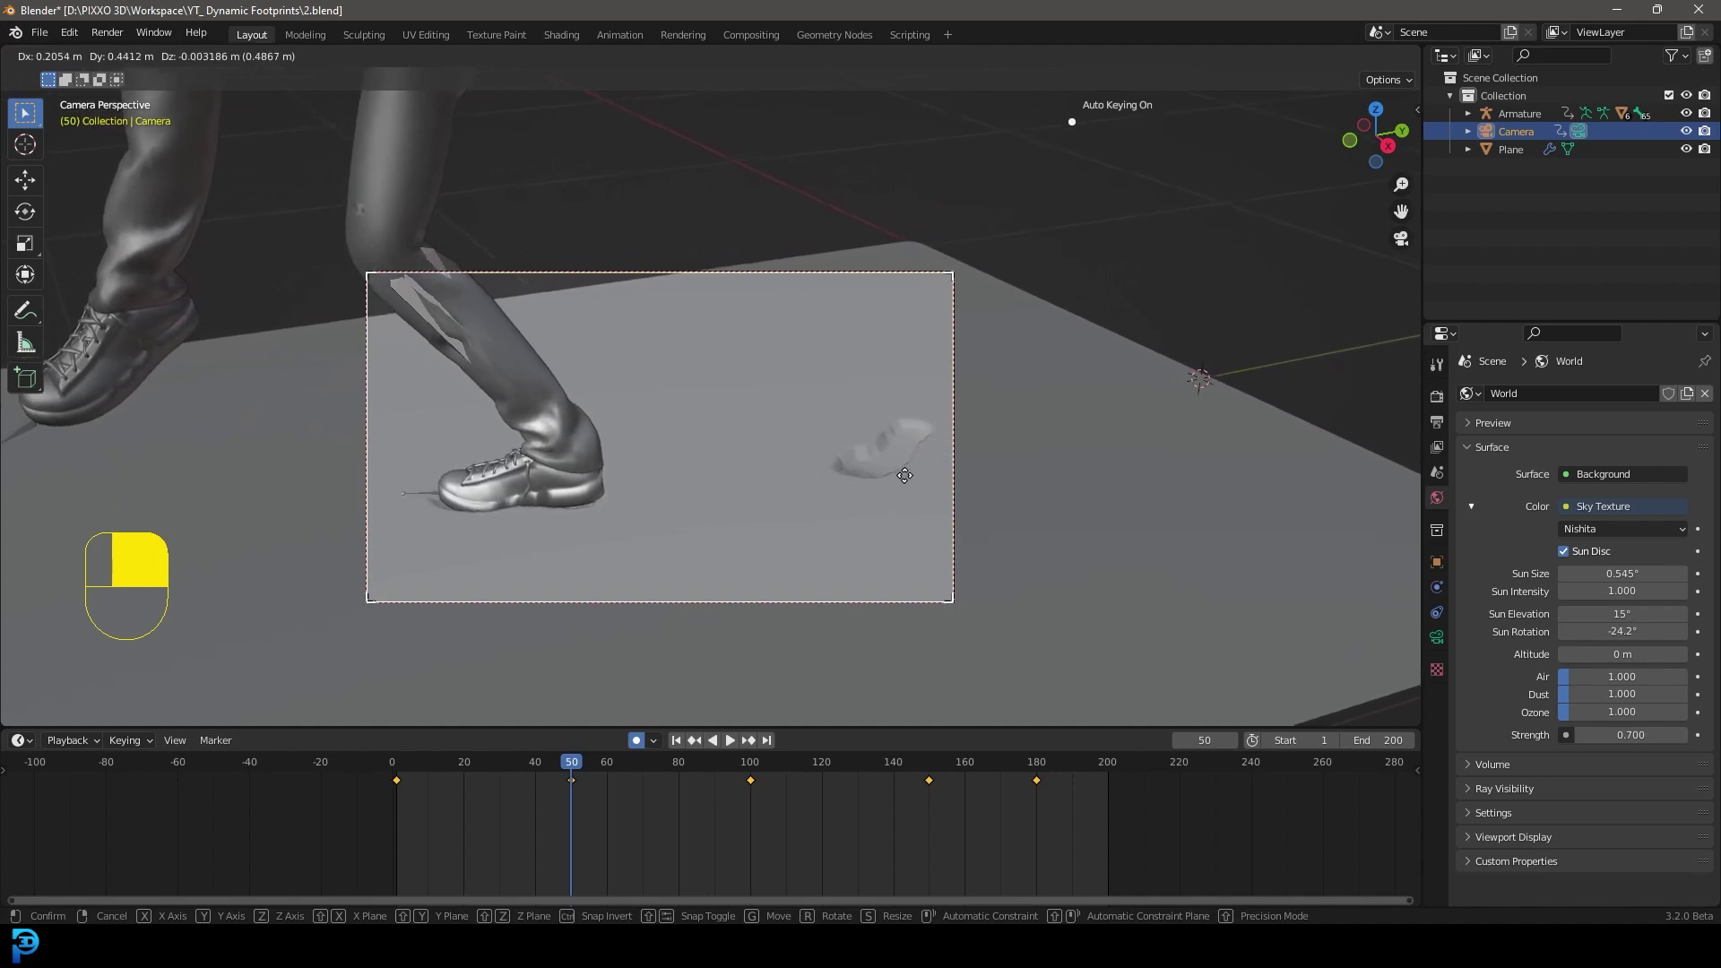
click(904, 477)
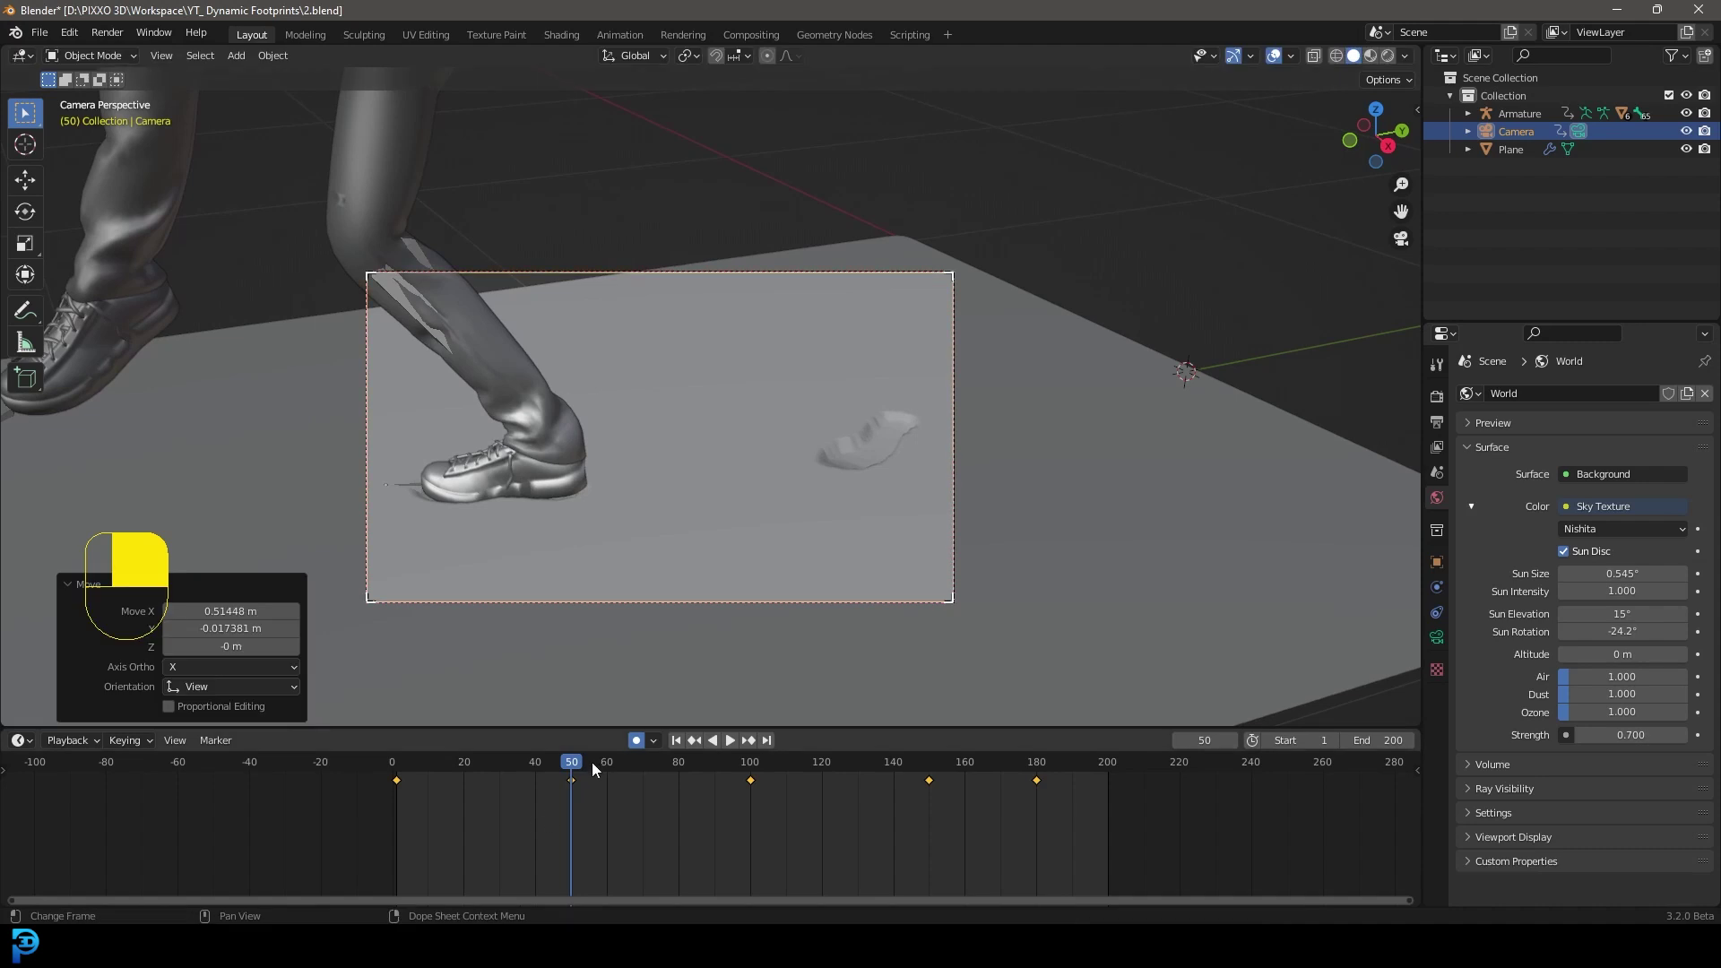
Play the animation from the start and key a slight camera move toward the trailing foot at frame 76
key(space)
click(450, 783)
click(395, 783)
key(space)
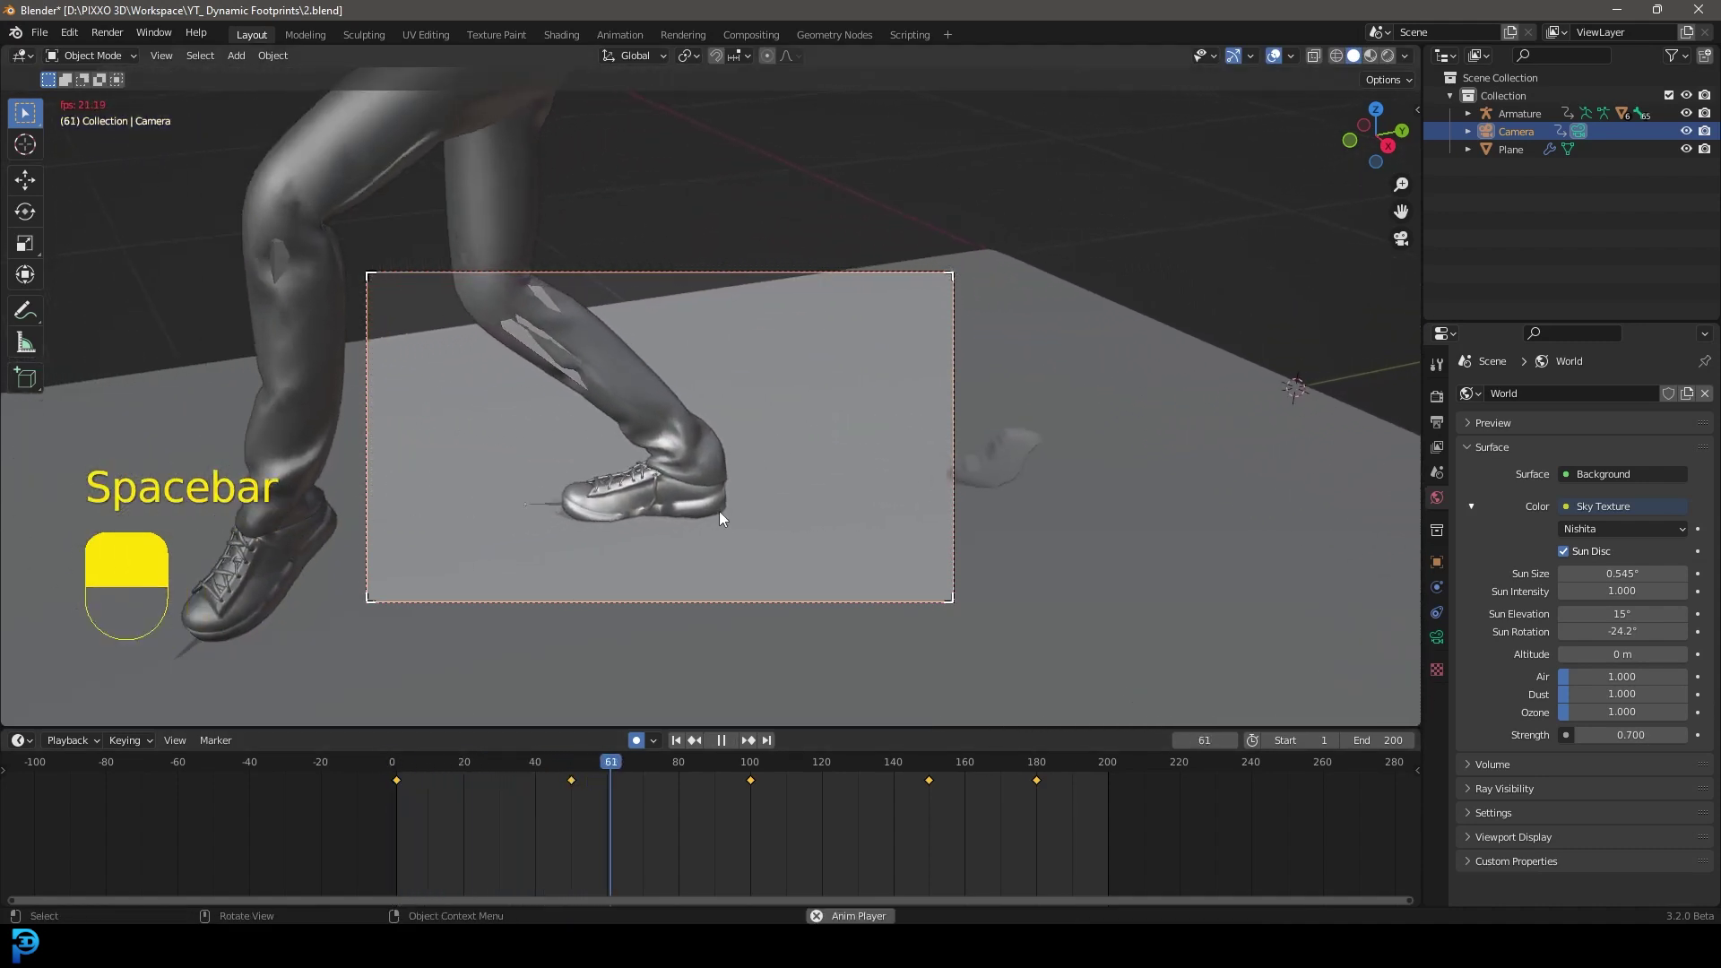
key(space)
drag(676, 761, 664, 765)
key(g)
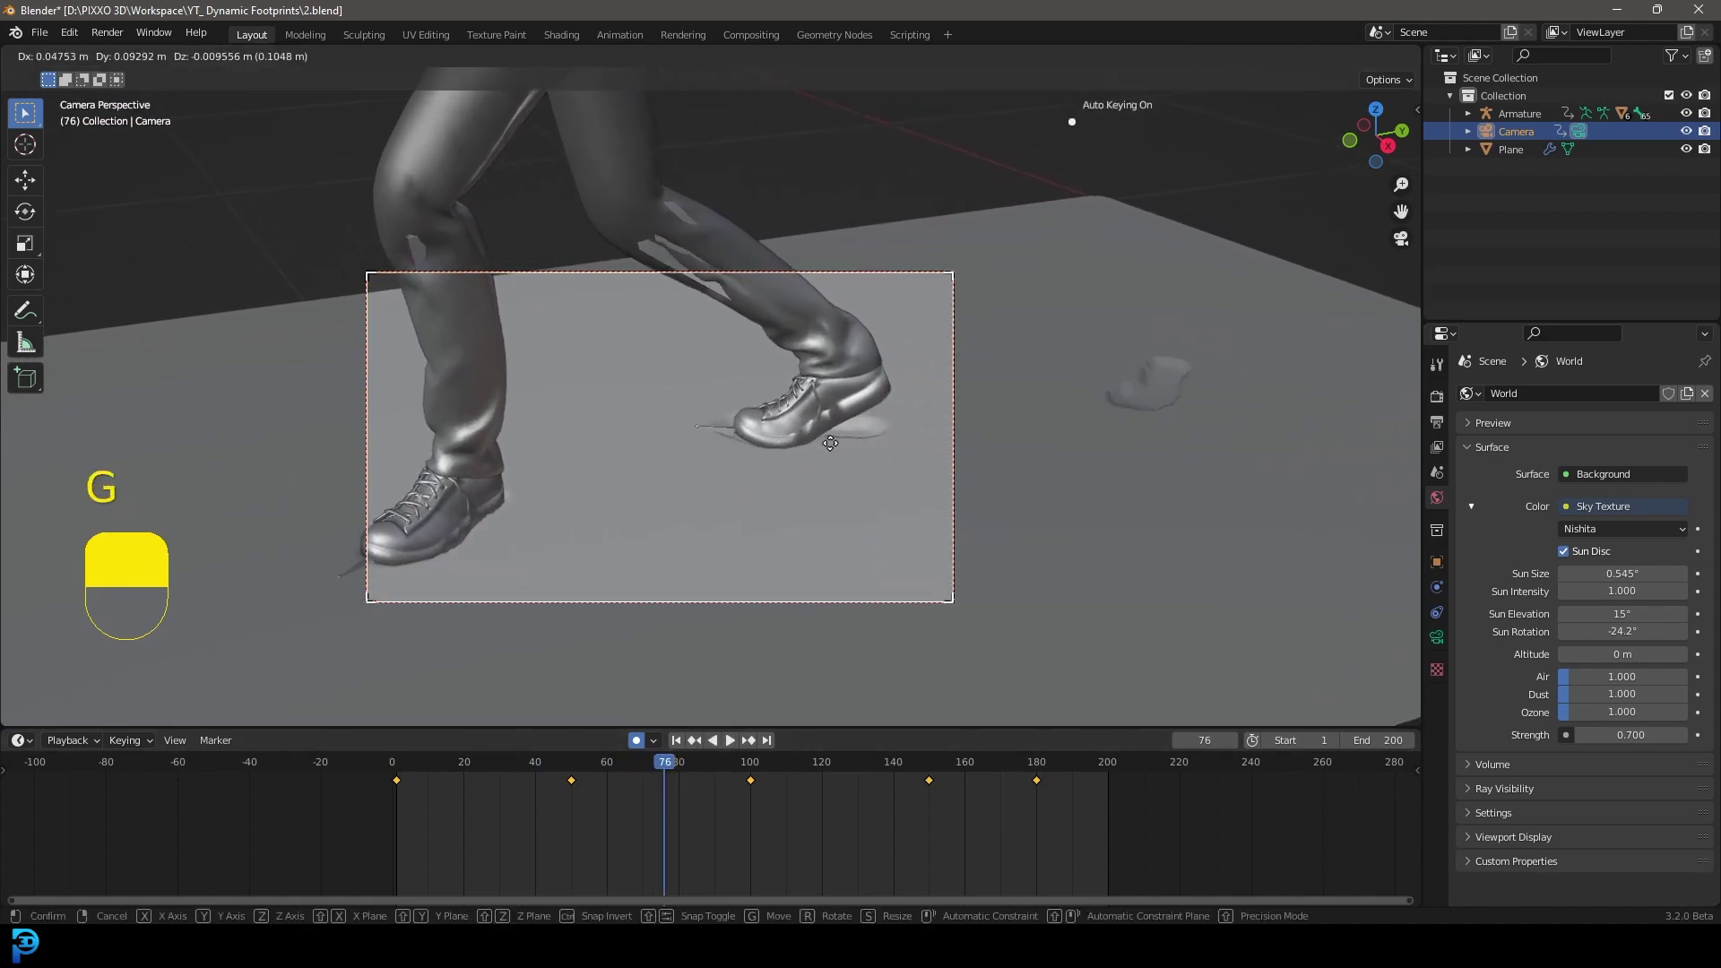
click(845, 440)
Review the camera motion past frame 76 and shift the frame 76 keyframe to about frame 85
key(space)
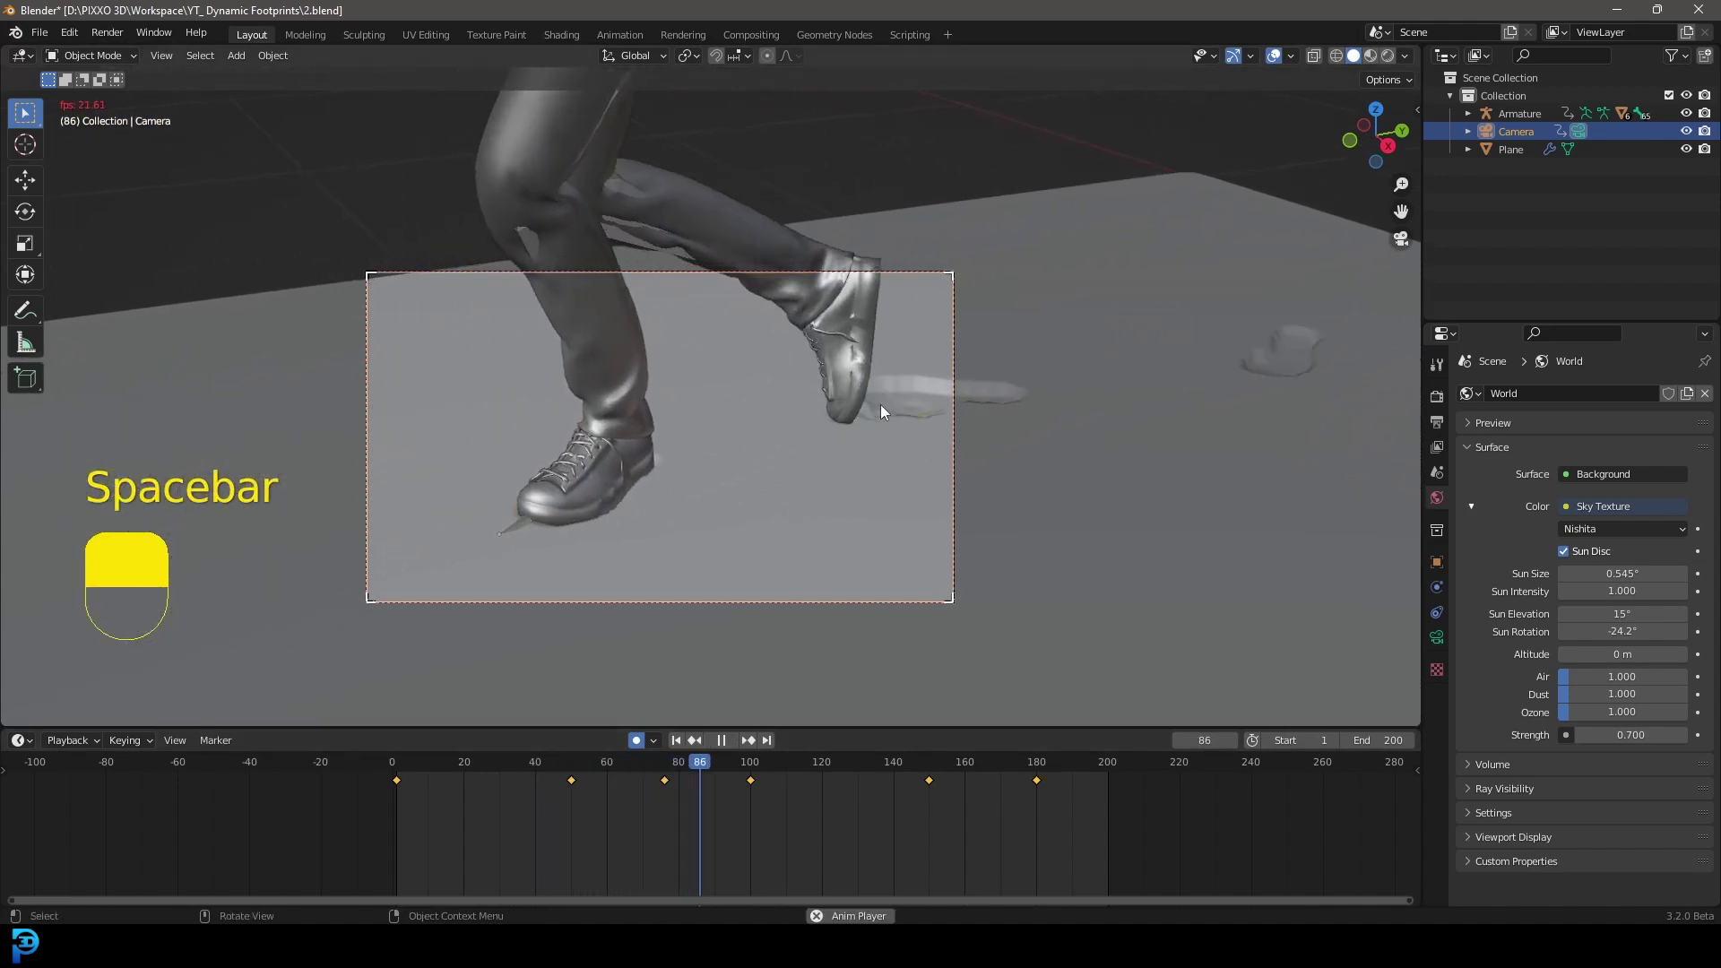
key(space)
drag(727, 761, 663, 778)
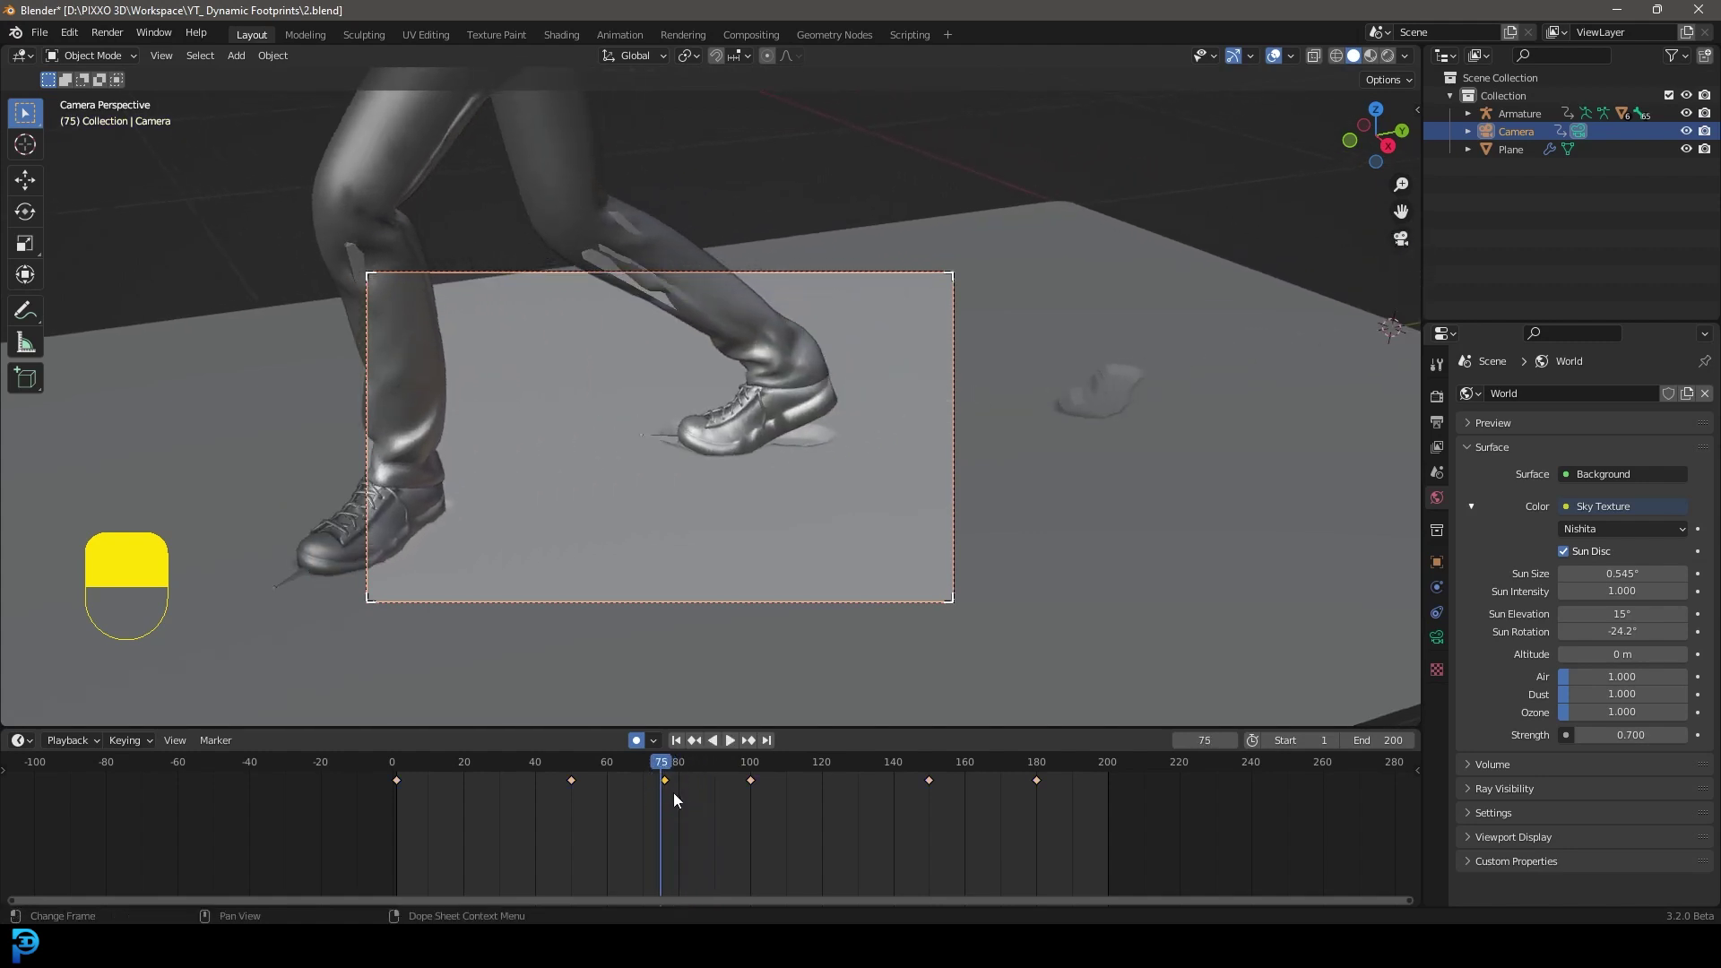
key(g)
click(677, 783)
Replay the walk from about frame 50 and shift the camera keyframe at frame 100 to about frame 107
click(558, 772)
key(space)
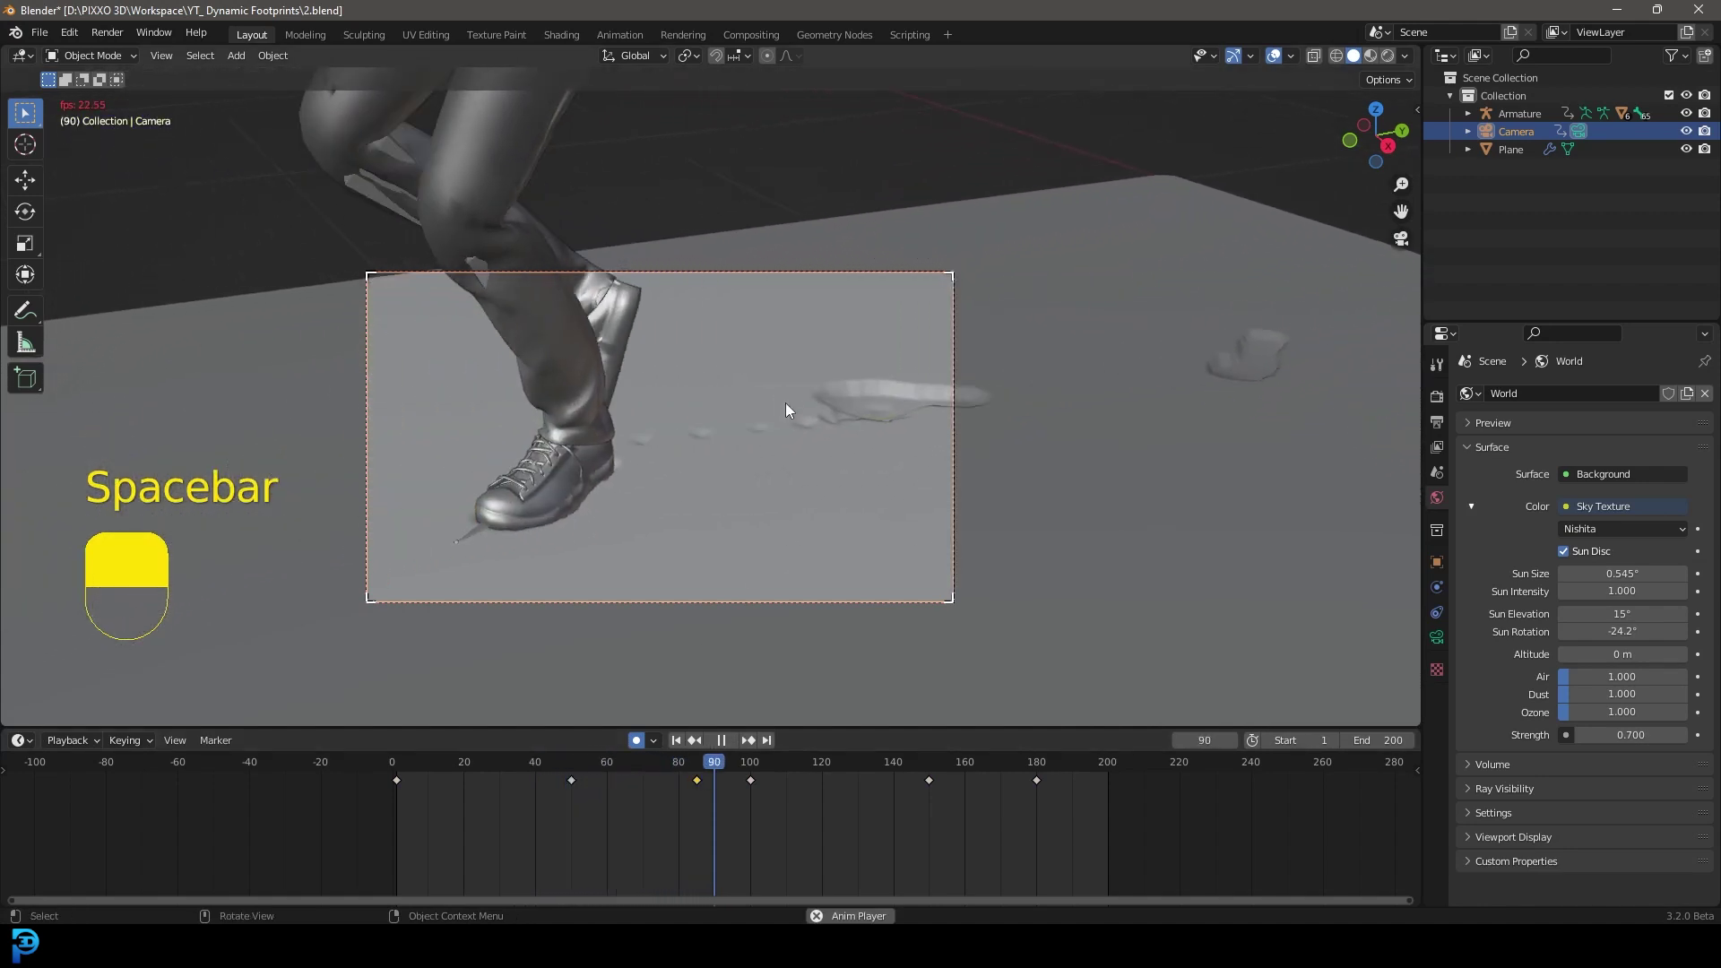
key(space)
click(750, 780)
key(g)
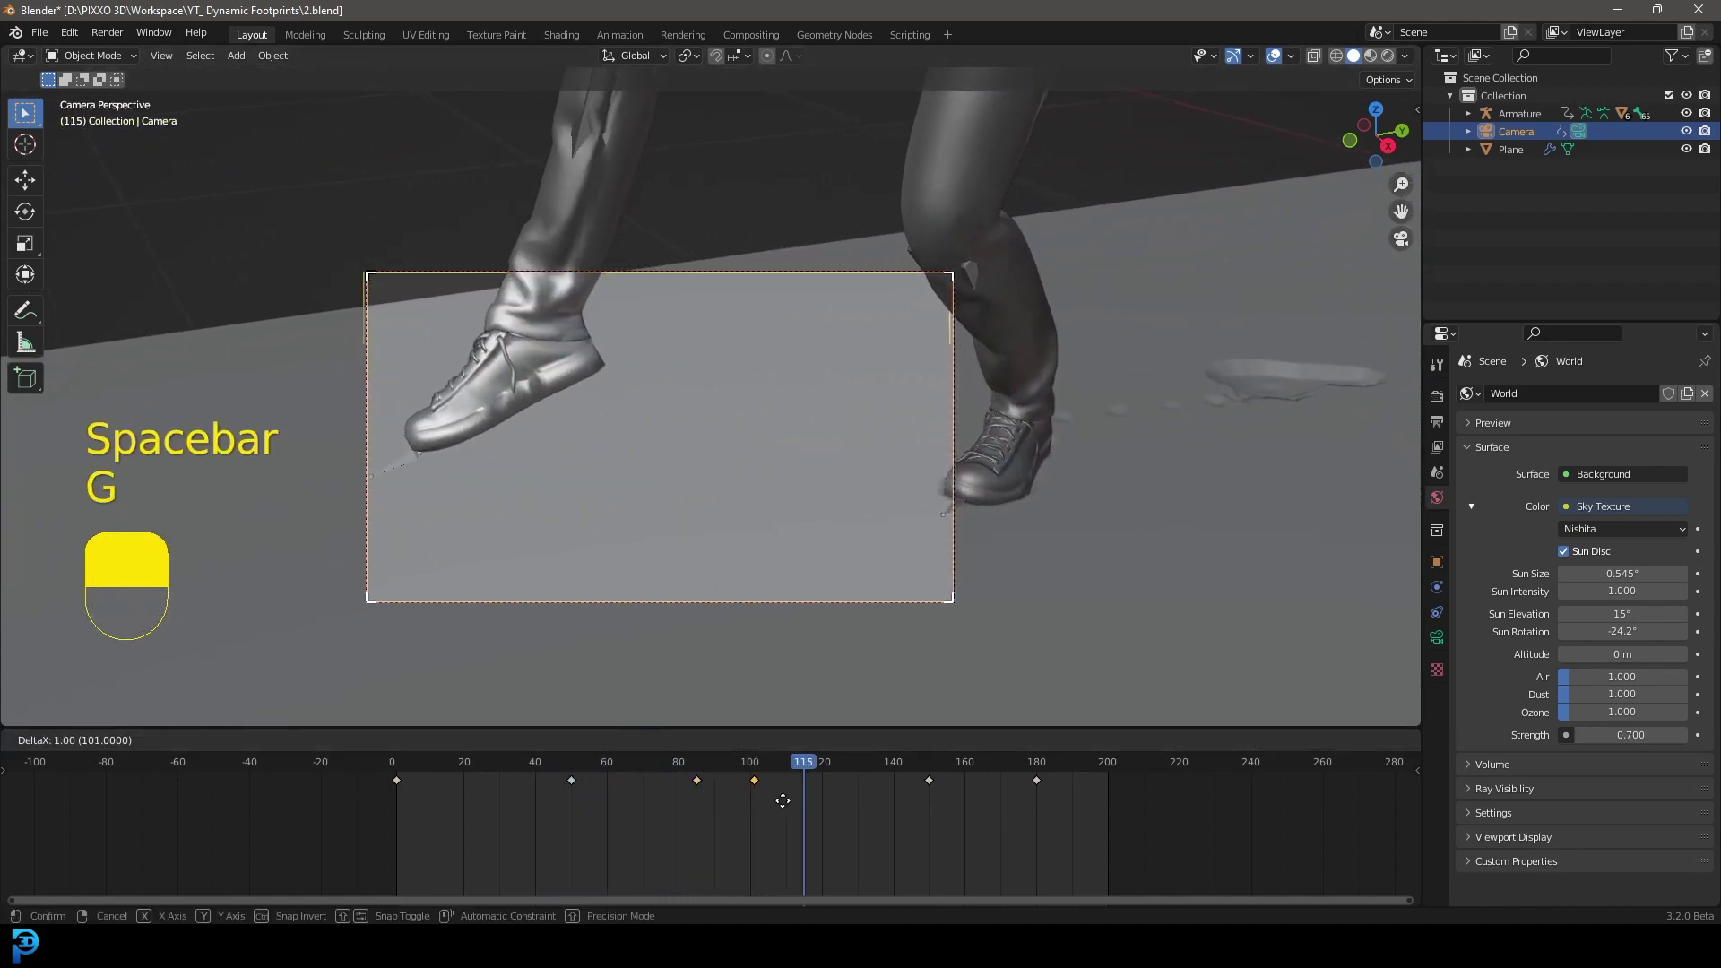
click(775, 779)
Check the camera framing by scrubbing through the retimed motion up to frame 126
click(560, 761)
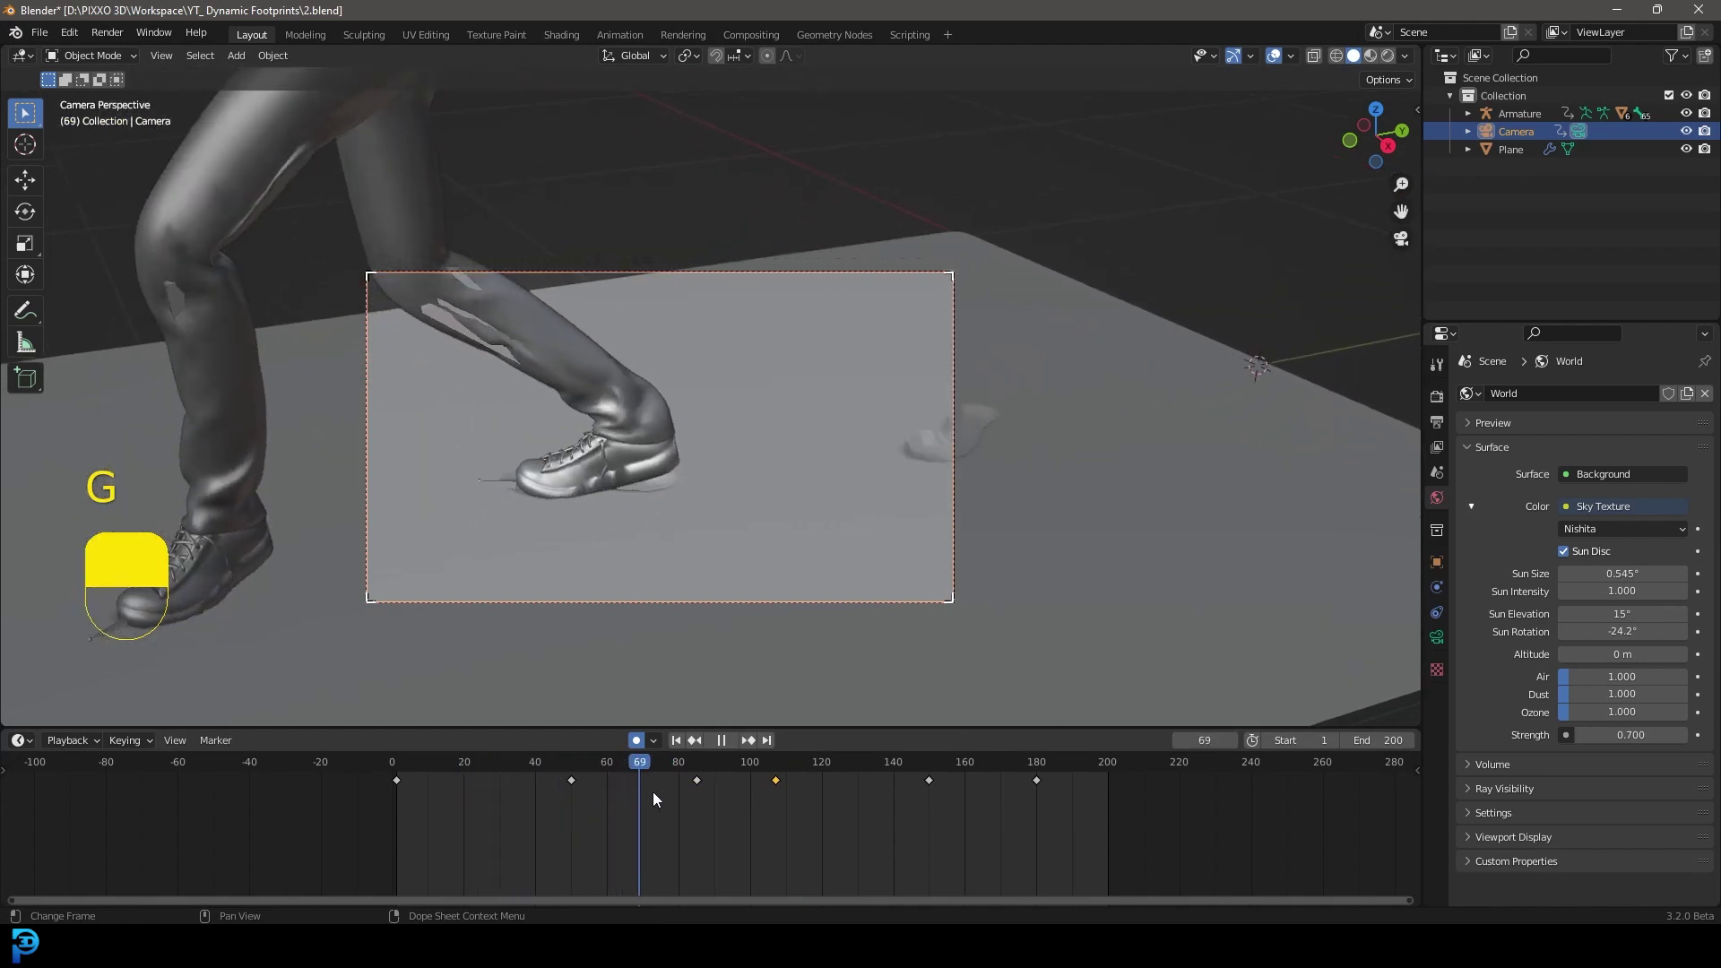
mouse_move(833, 802)
mouse_down()
mouse_move(879, 799)
mouse_move(782, 804)
mouse_move(842, 814)
mouse_up()
key(space)
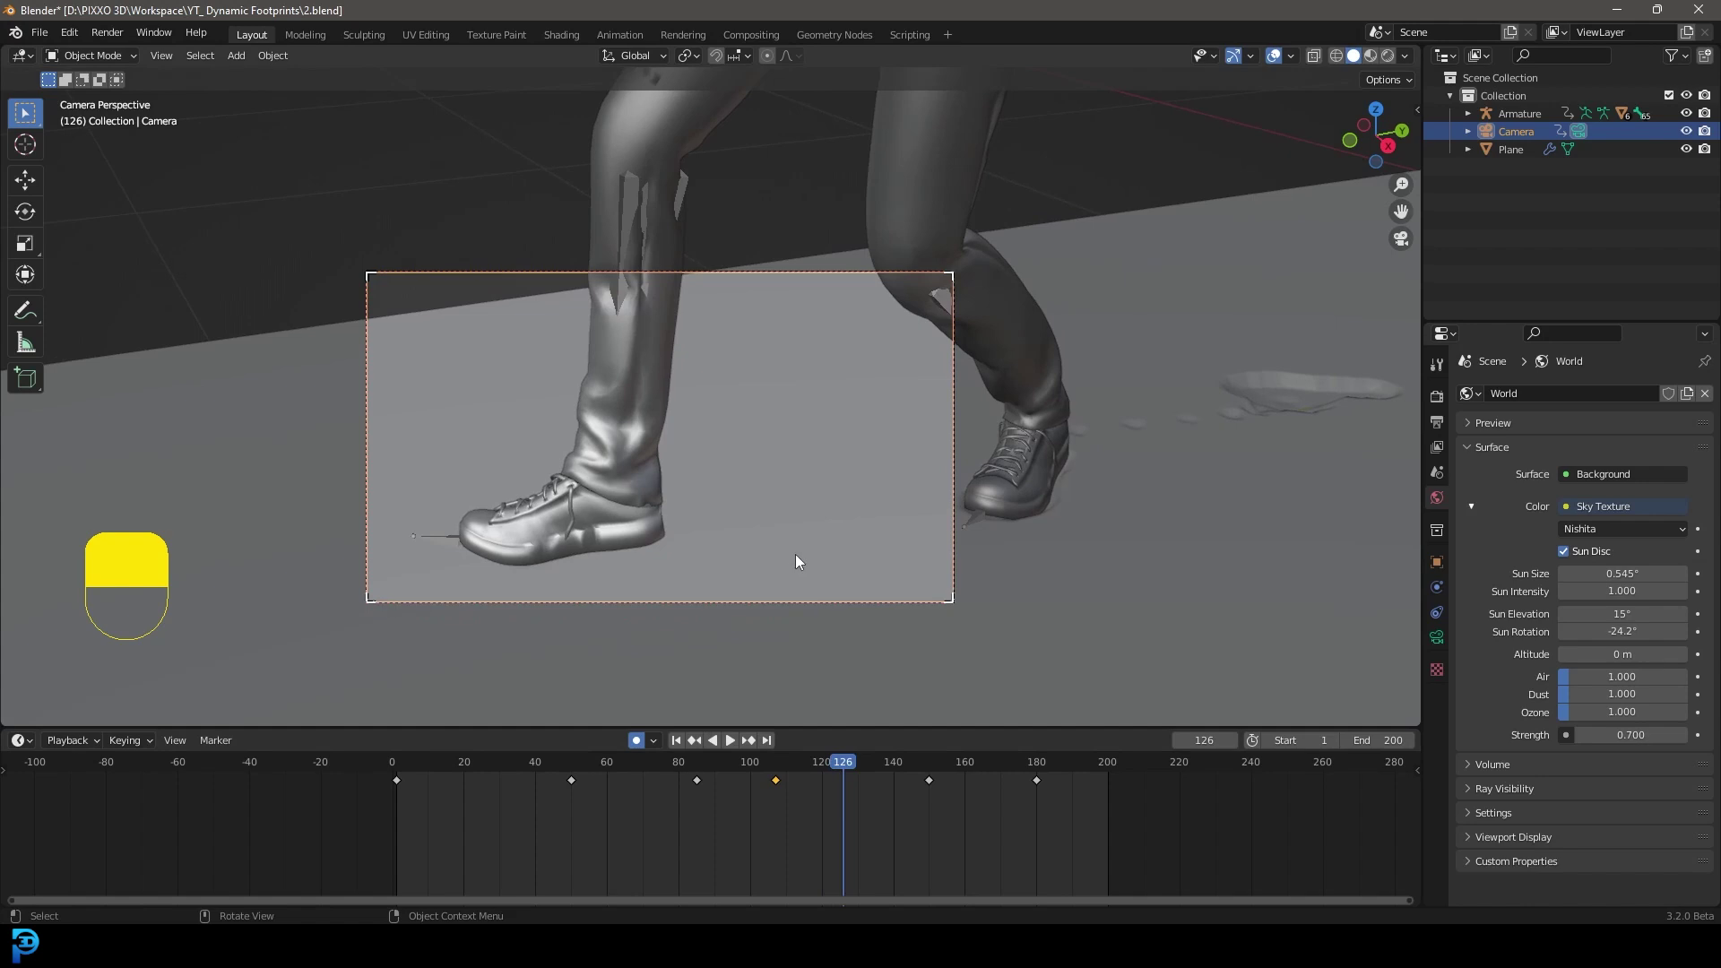
Key slight camera moves at frame 126 and about frame 141, and turn off automatic keyframing
key(g)
click(869, 621)
key(space)
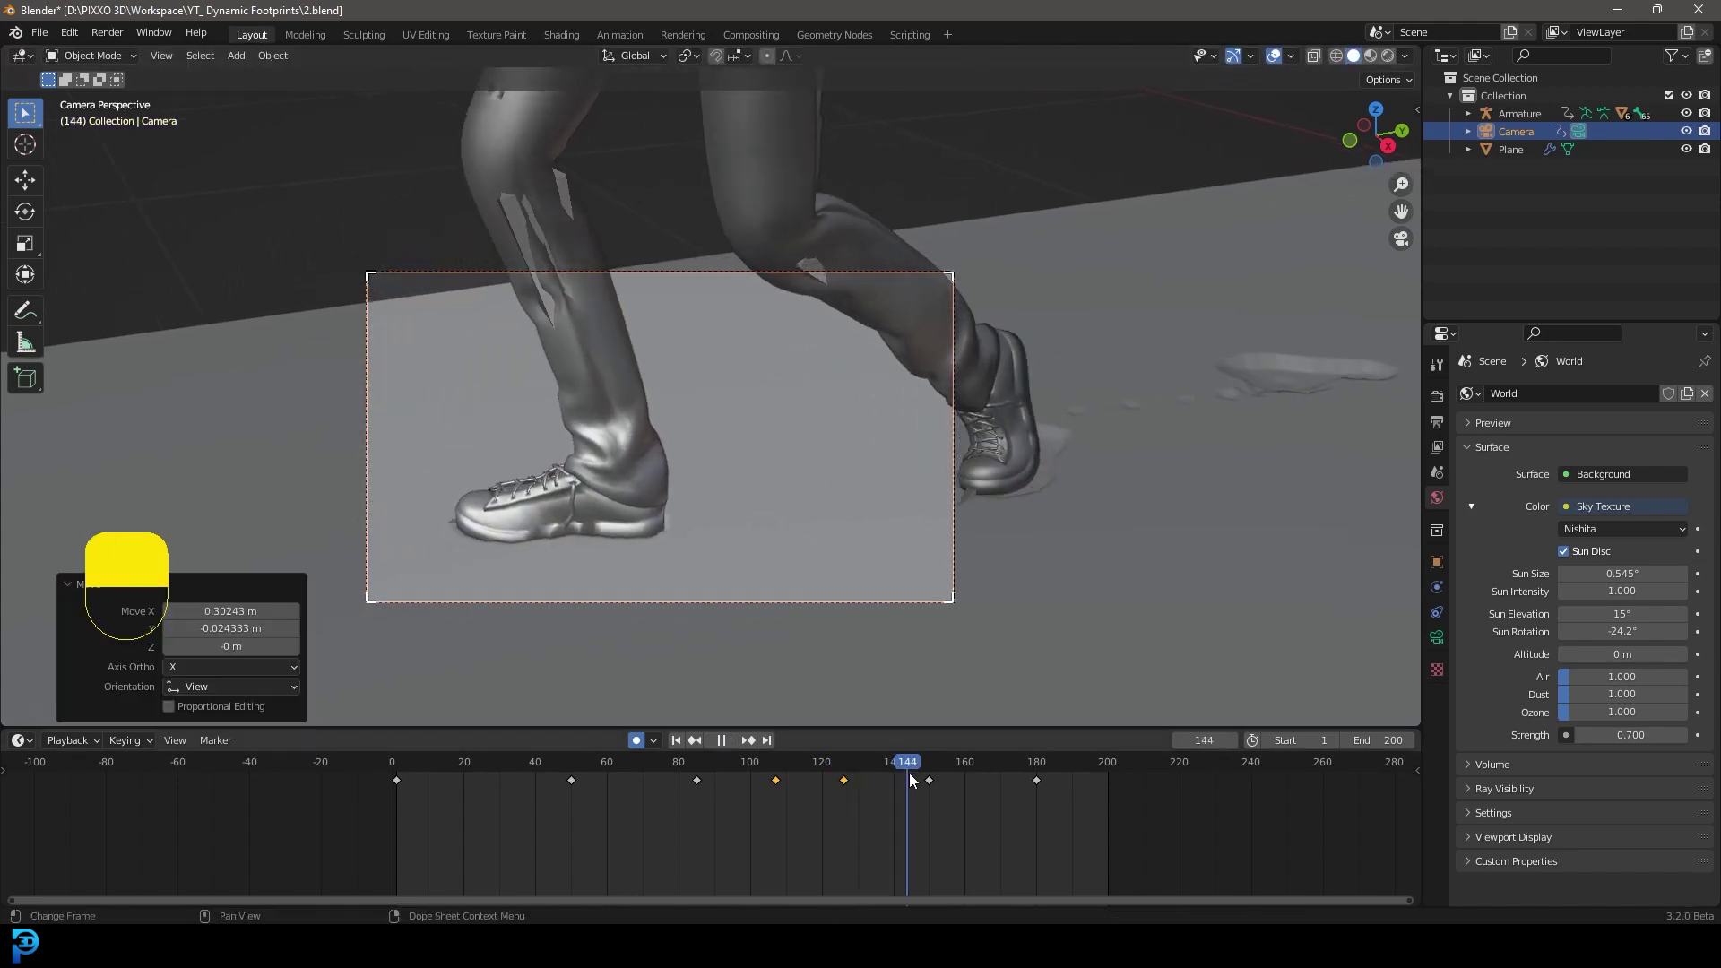
key(space)
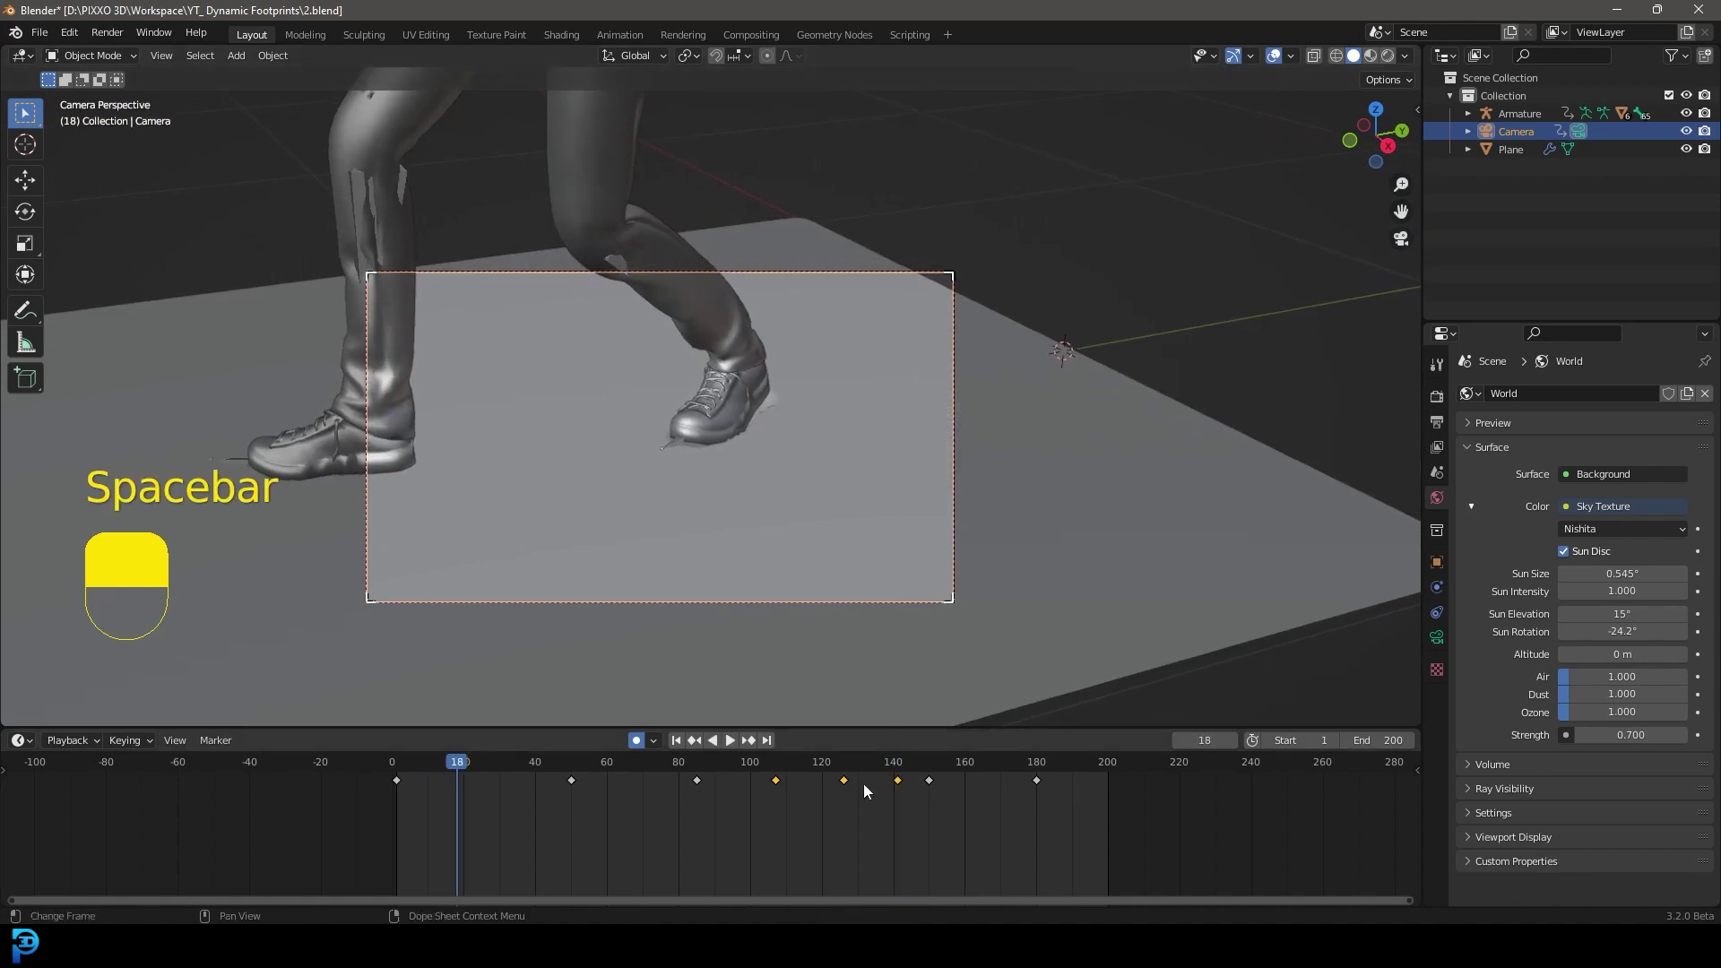
click(637, 741)
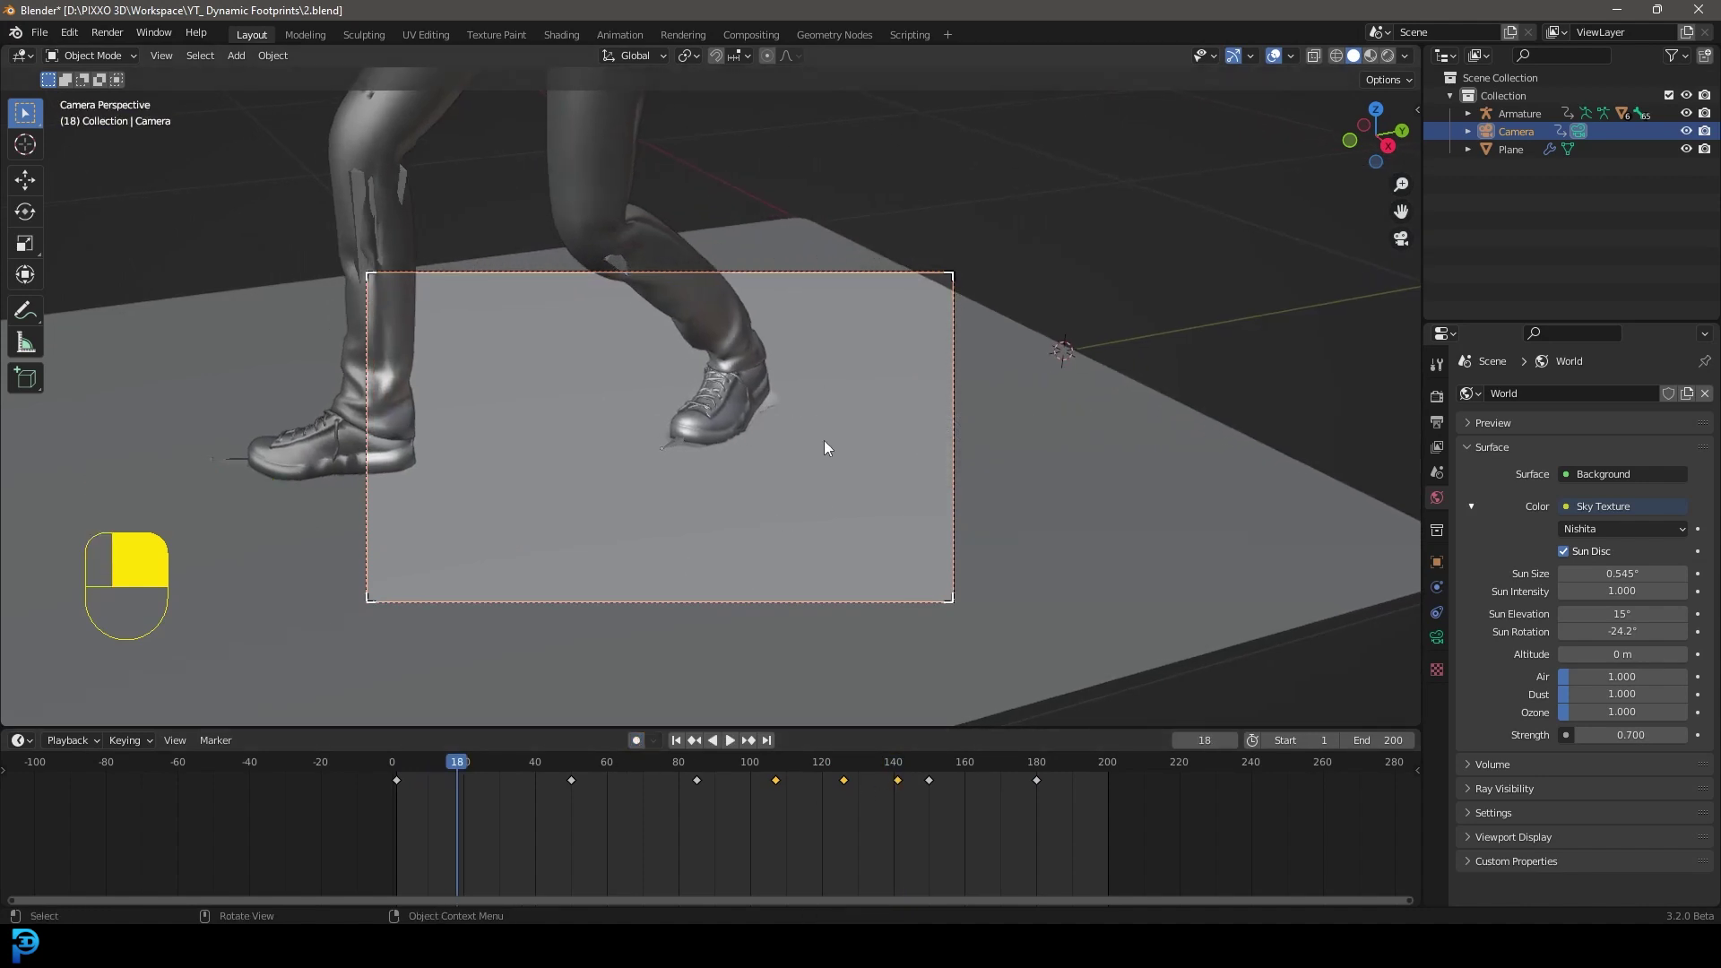
scroll(659, 414, up, 2)
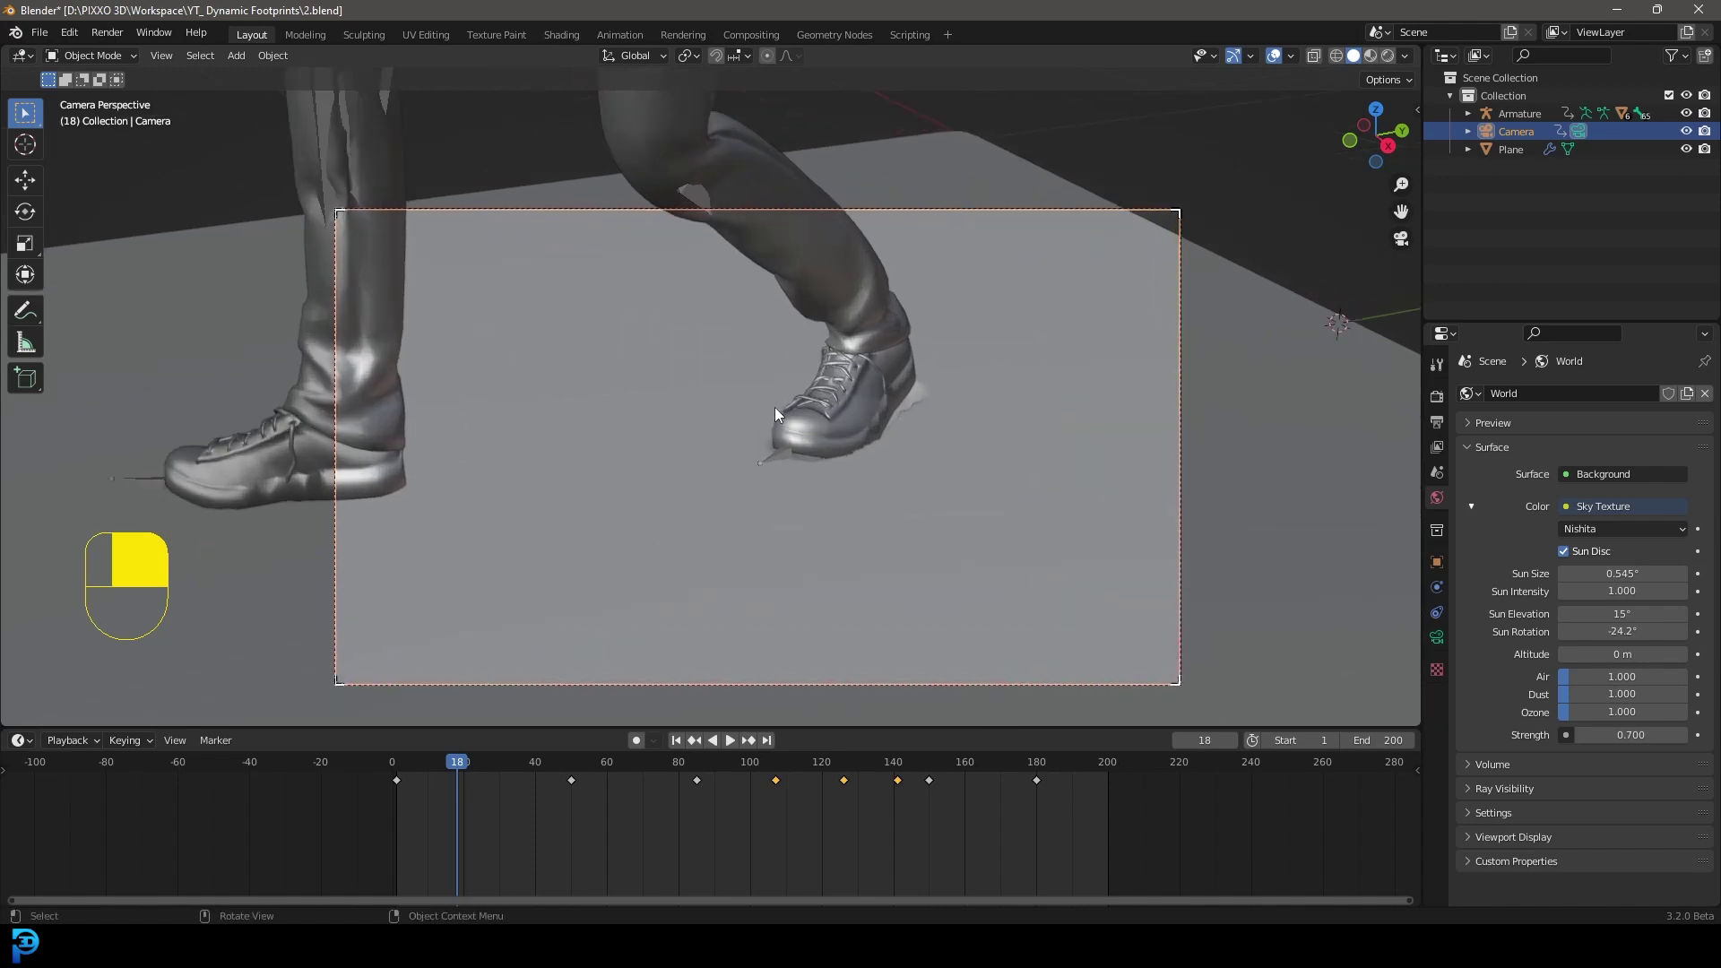
Set the render output folder to the Desktop
click(1436, 423)
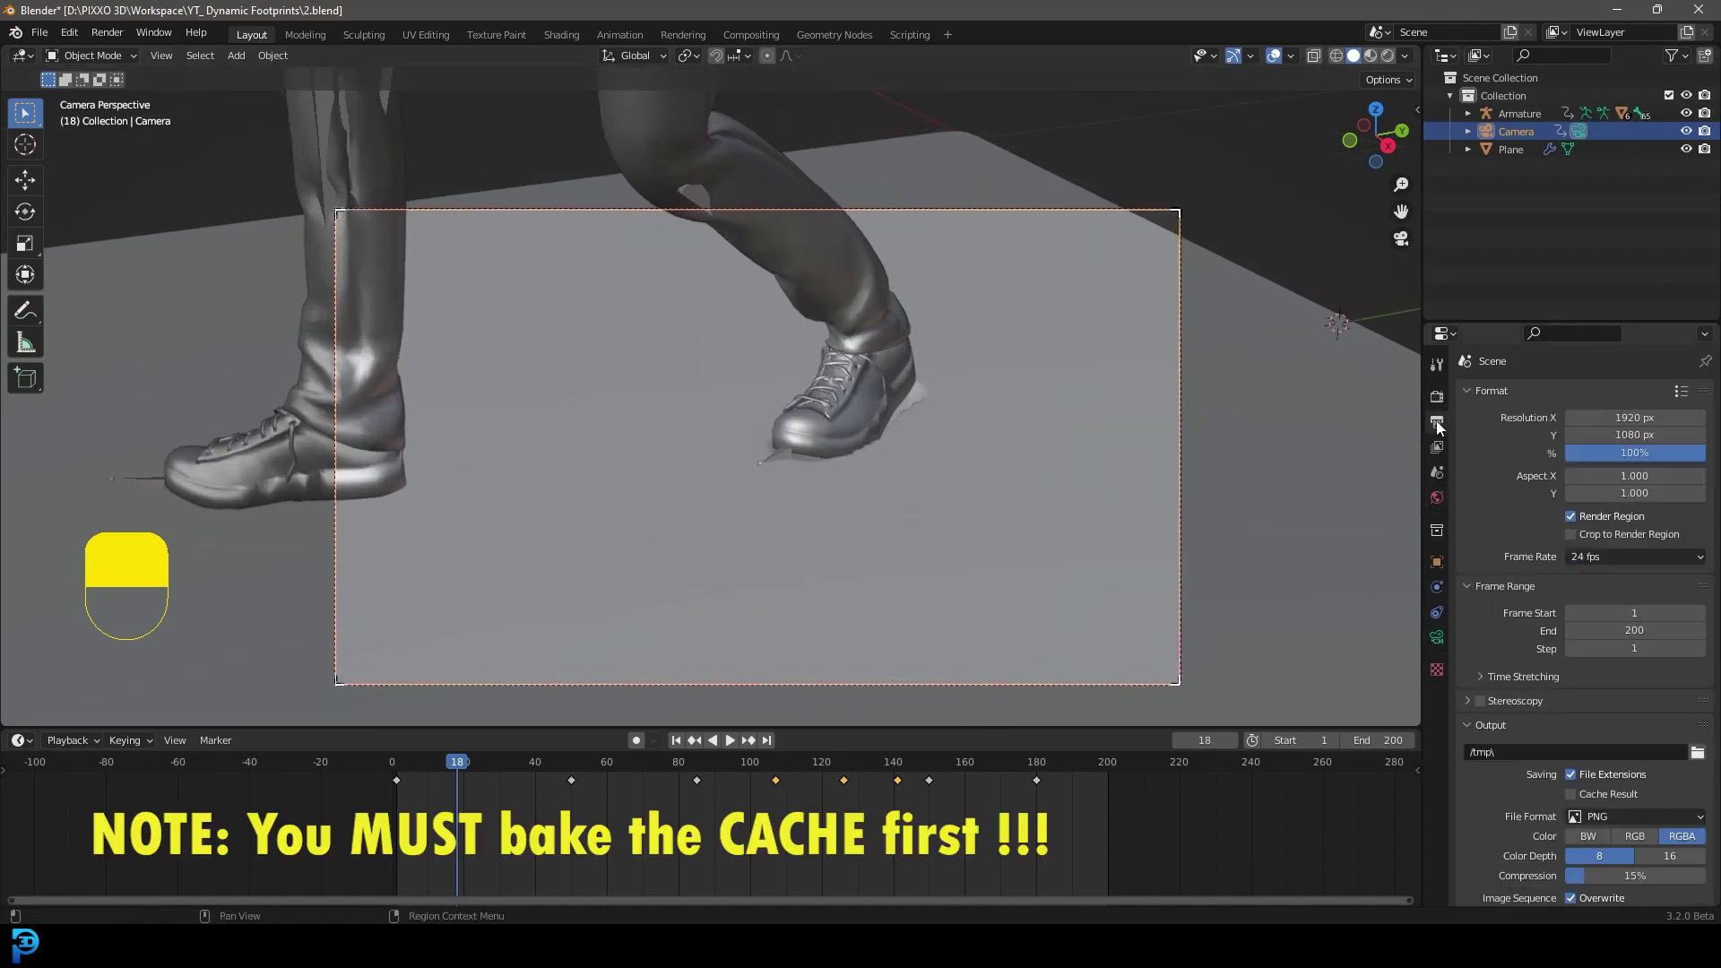
click(1699, 754)
click(455, 405)
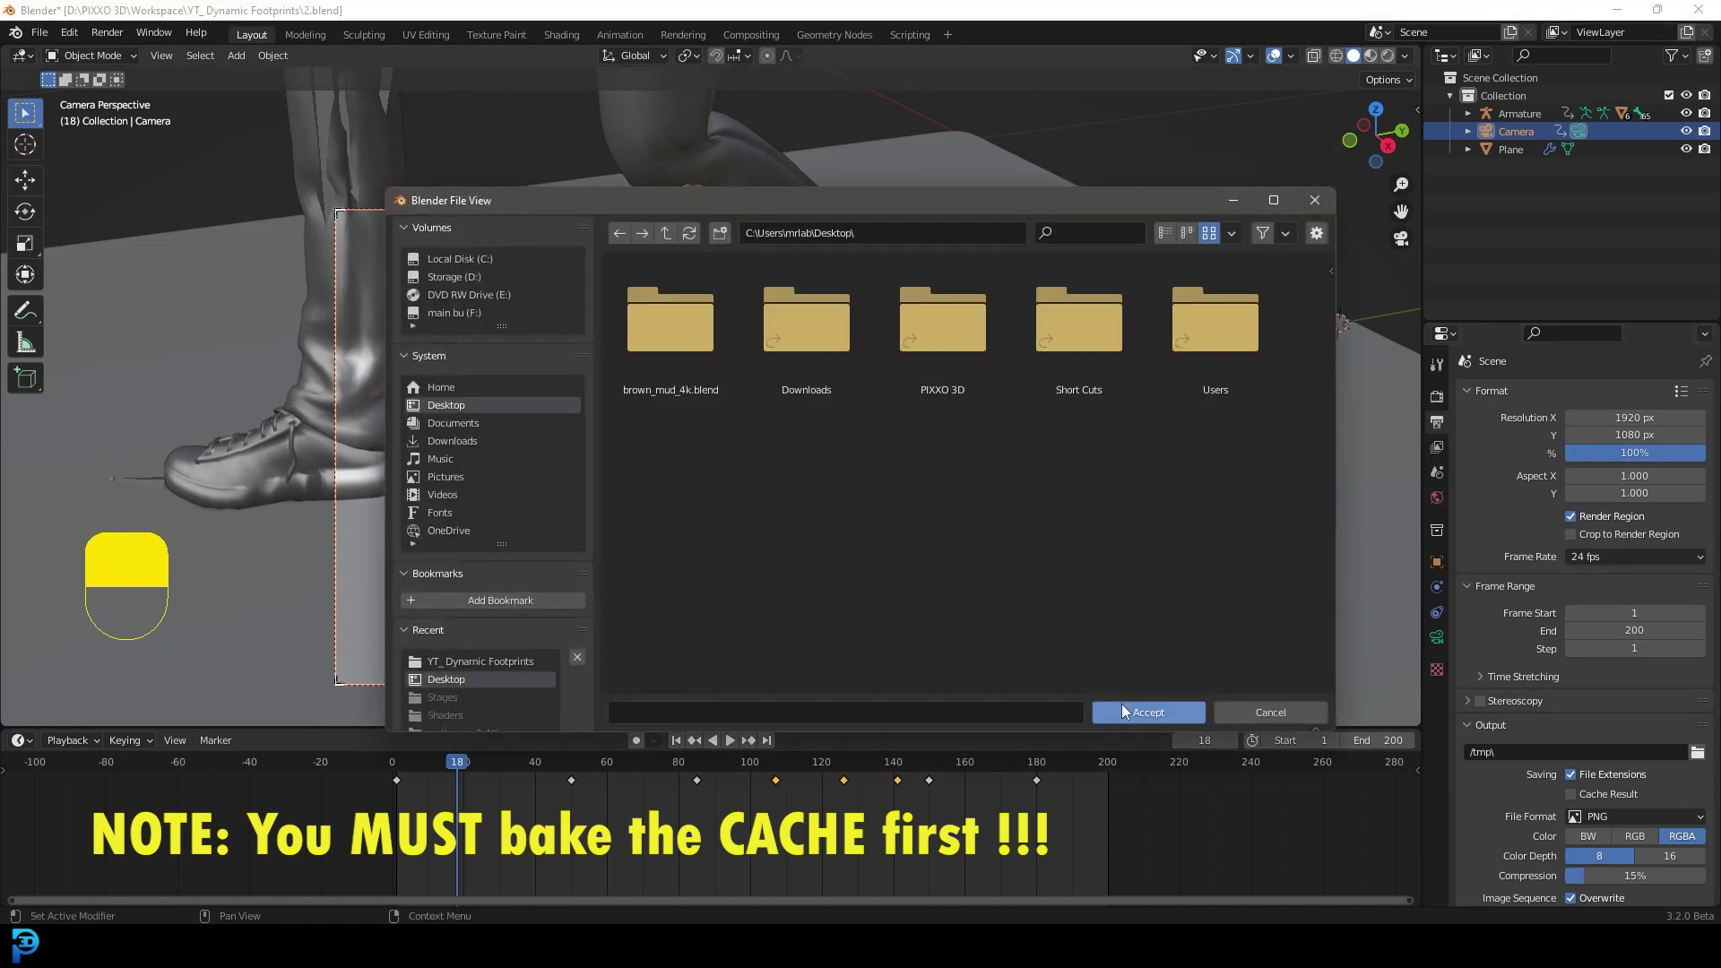
click(1138, 711)
Set the output file format to FFmpeg Video with an MPEG-4 container
scroll(1557, 690, down, 3)
click(1617, 718)
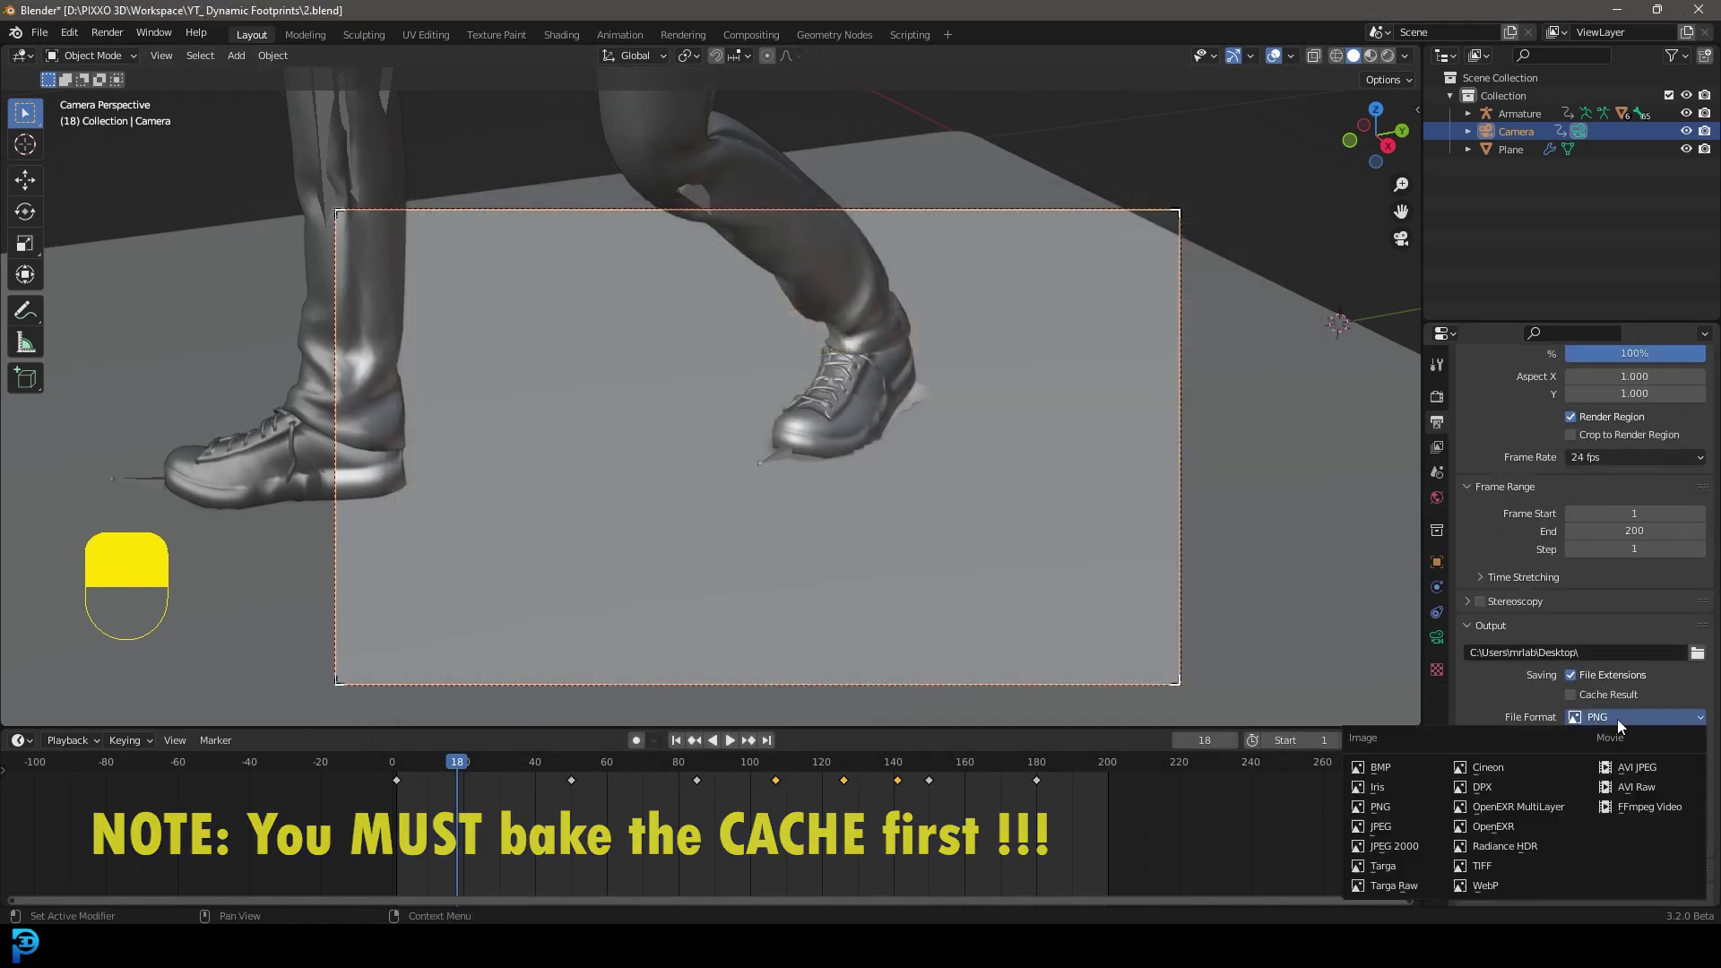
click(1647, 807)
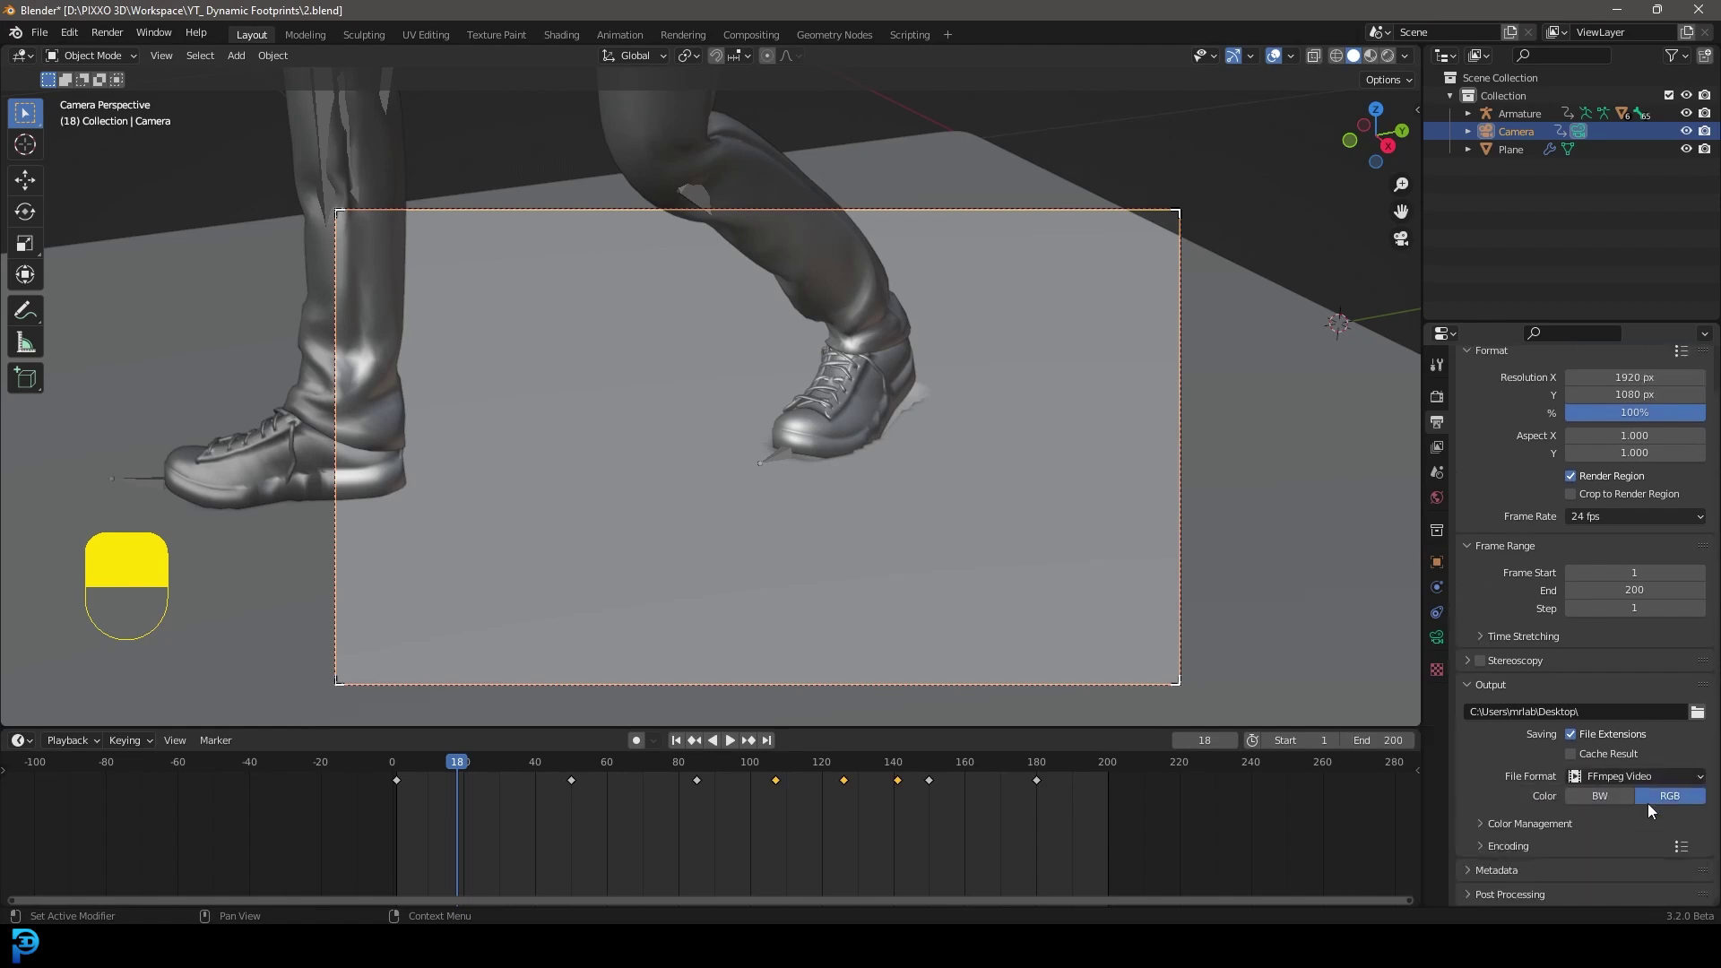
click(1502, 846)
scroll(1519, 815, down, 3)
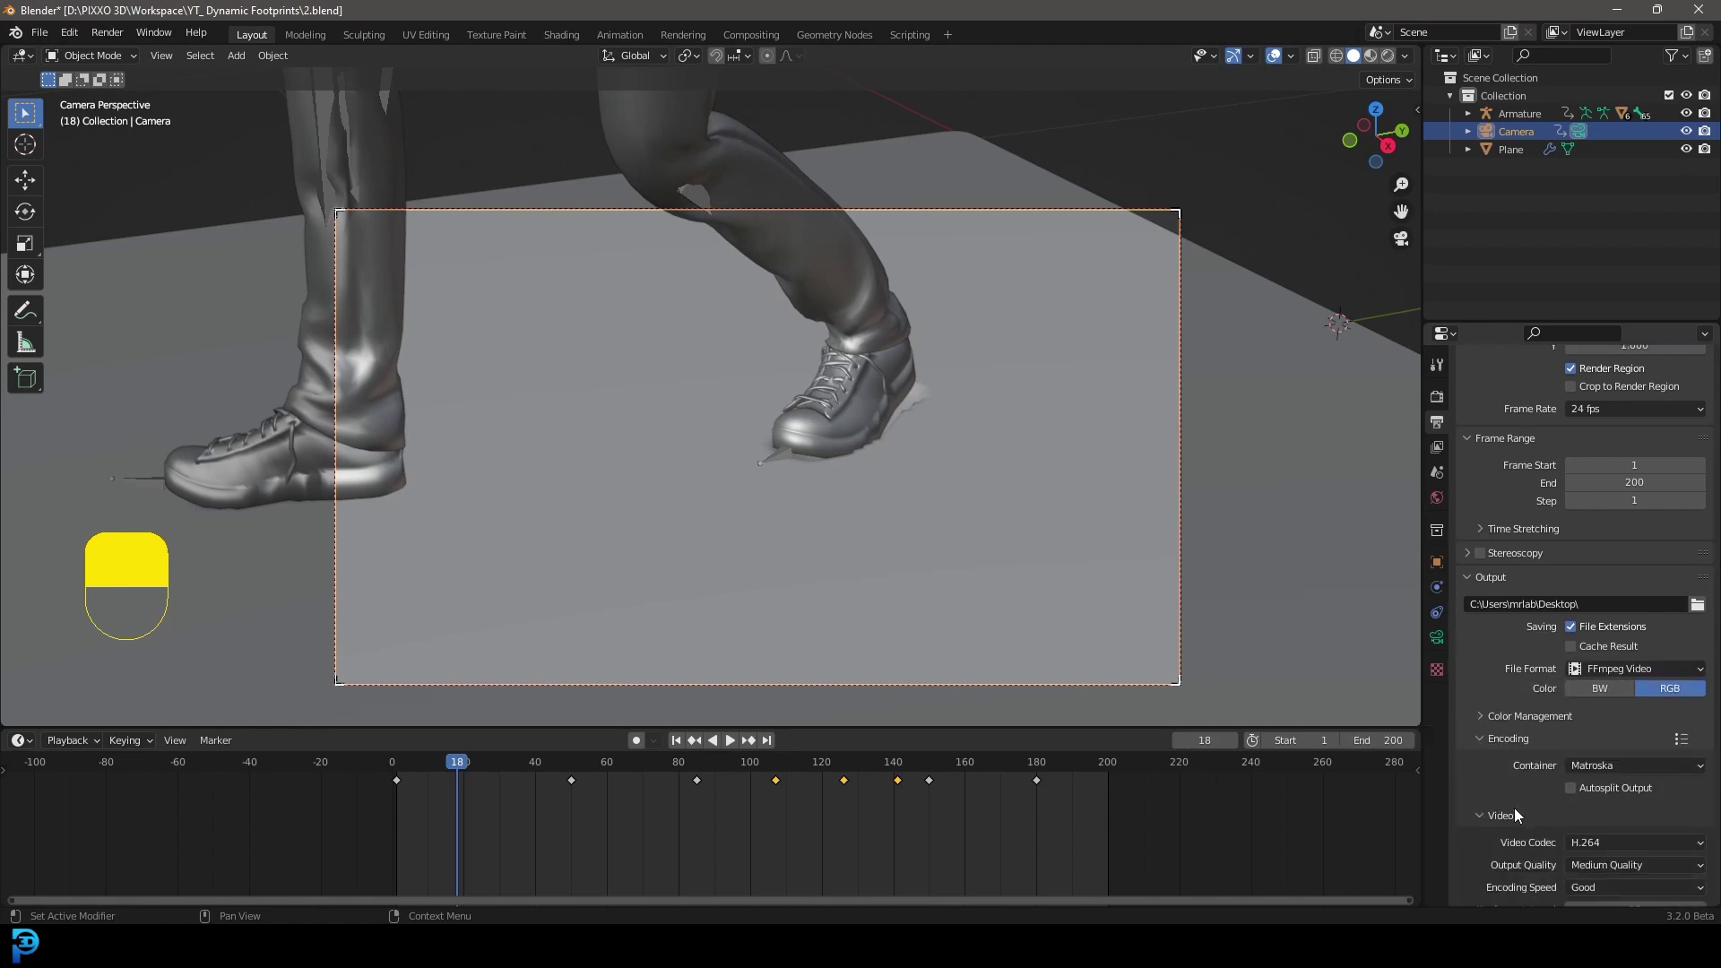
click(1617, 767)
click(1590, 705)
Save the project file with the new output settings
click(106, 32)
scroll(1054, 340, down, 3)
shift+middle_drag(939, 427, 875, 389)
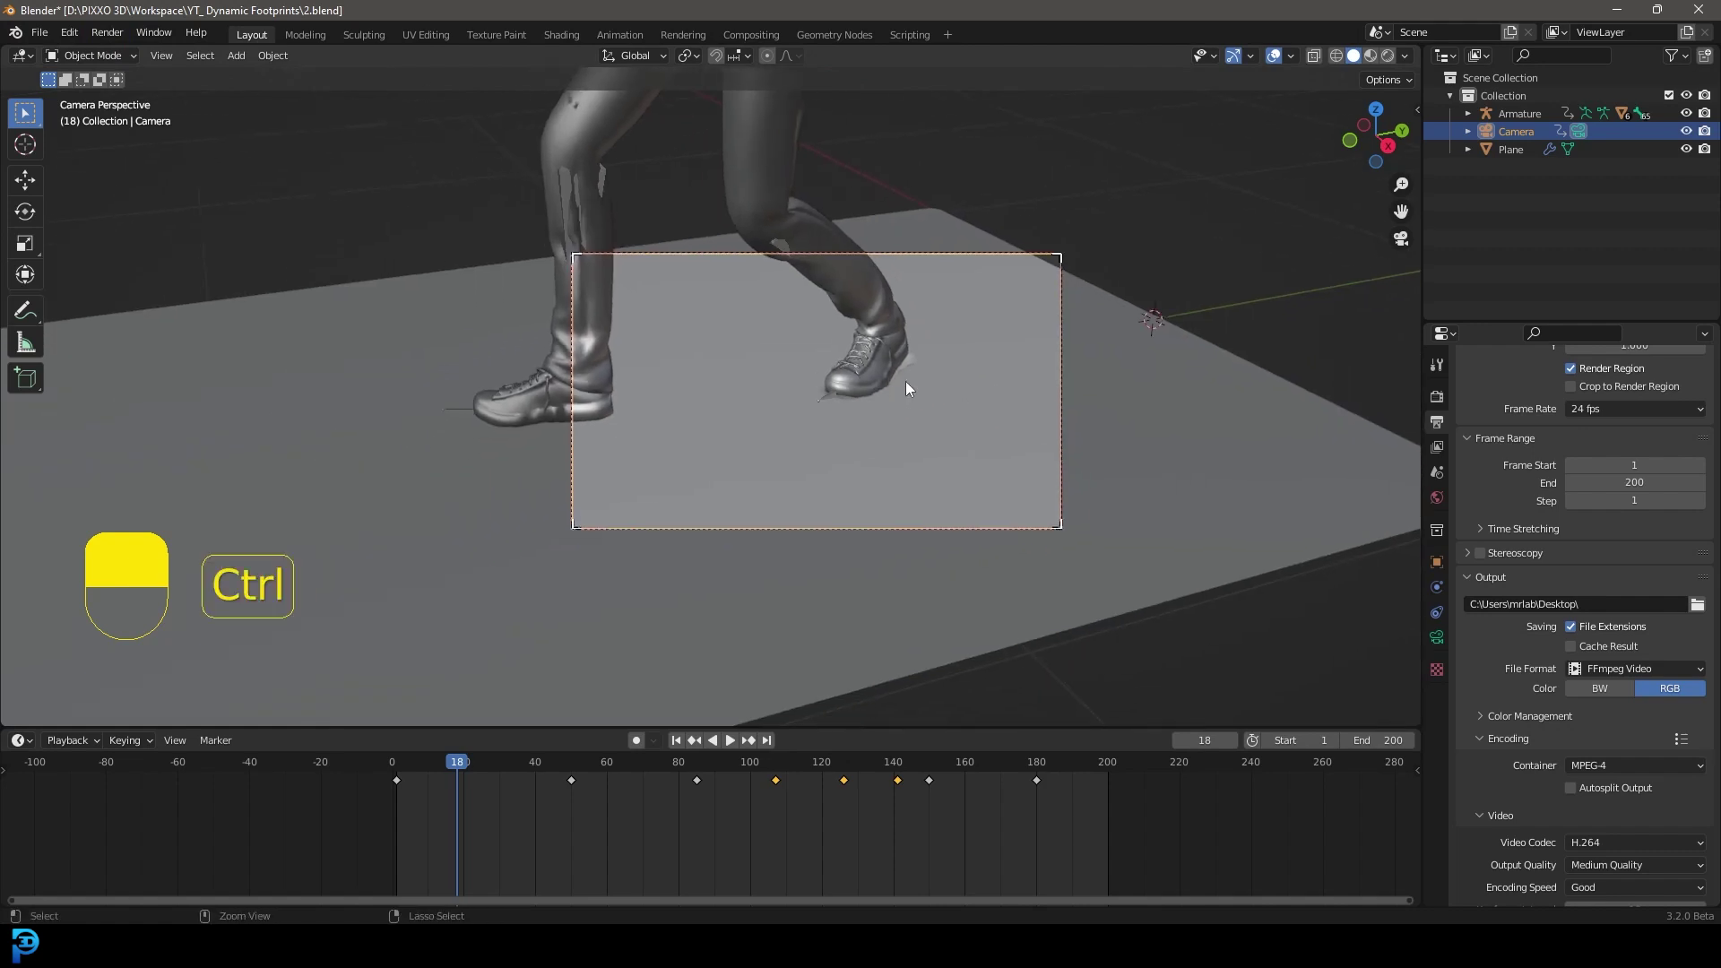
key(ctrl+s)
key(ctrl+s)
scroll(926, 382, up, 1)
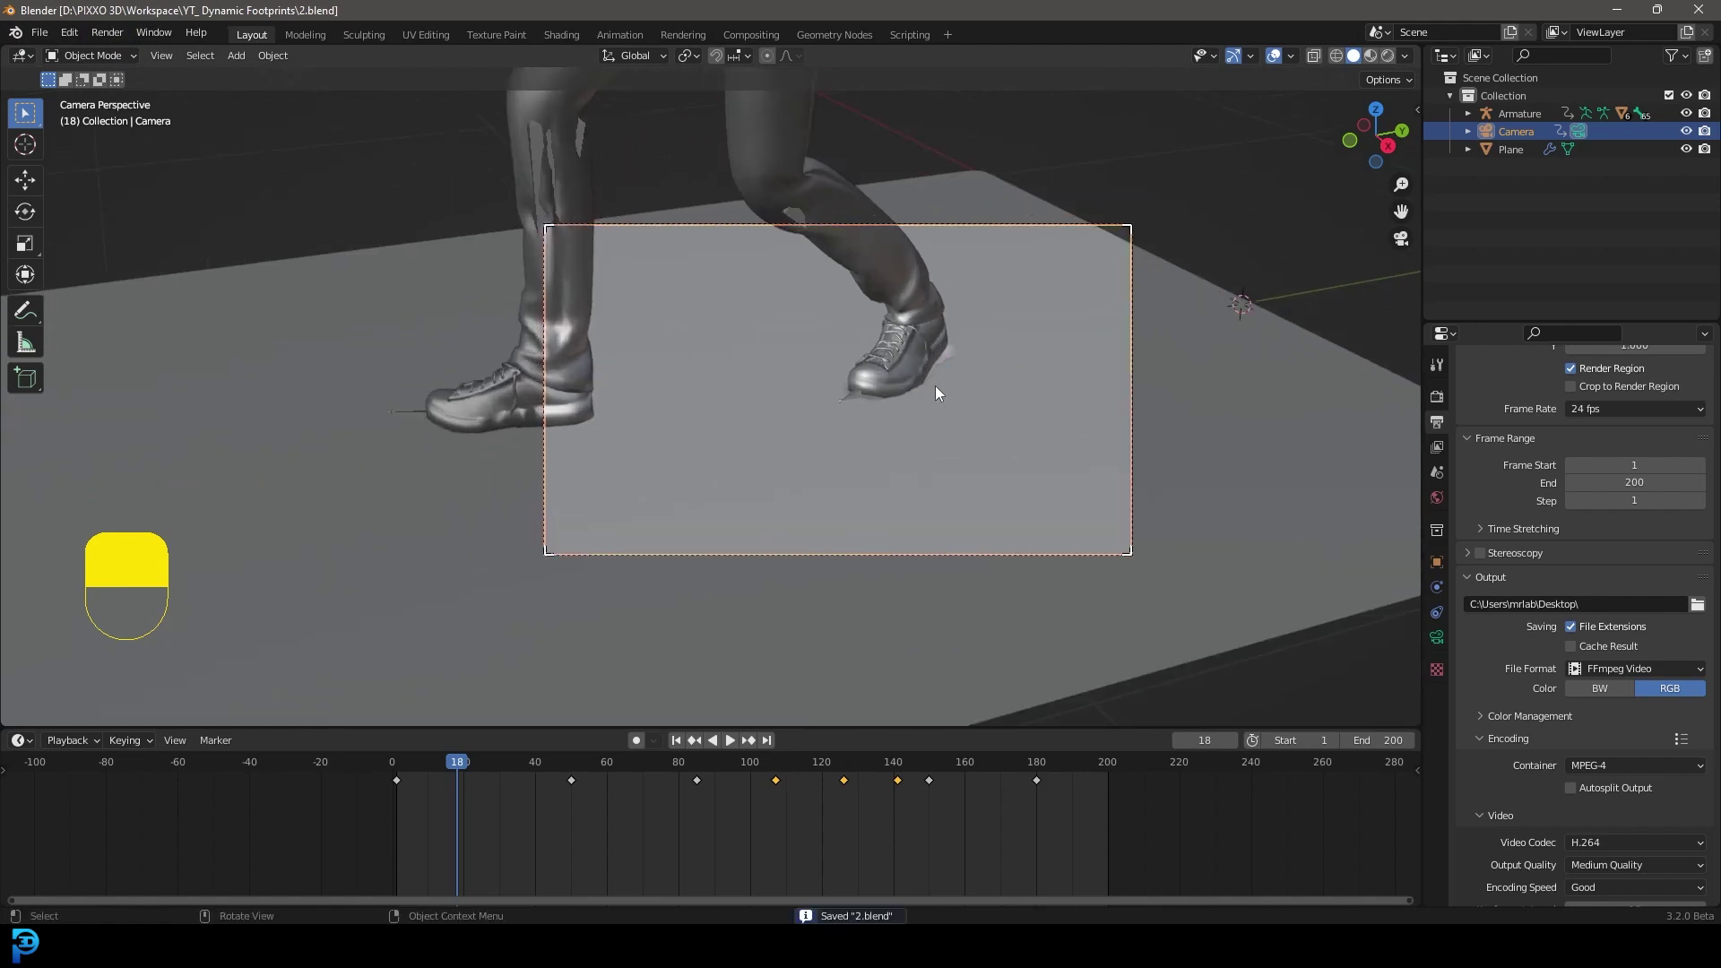
scroll(950, 383, down, 1)
scroll(1004, 387, up, 2)
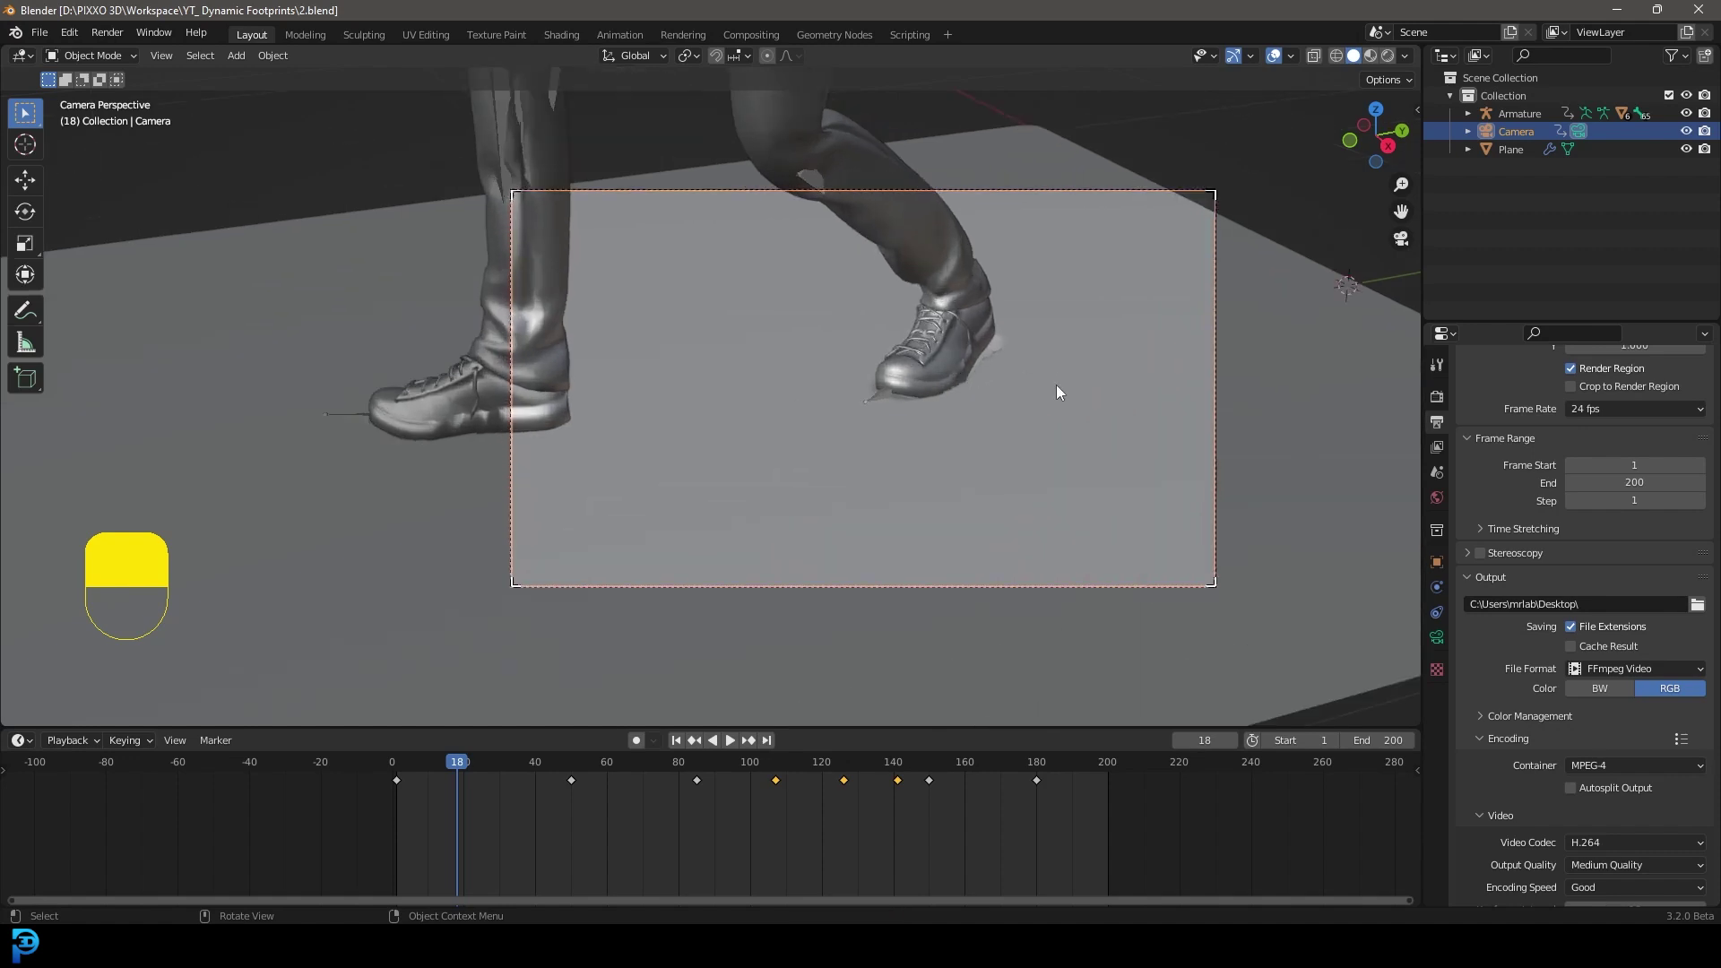
Inspect the footprint at frame 38 and bake the ground plane's Dynamic Paint cache for frames 1 to 200
scroll(1061, 403, up, 1)
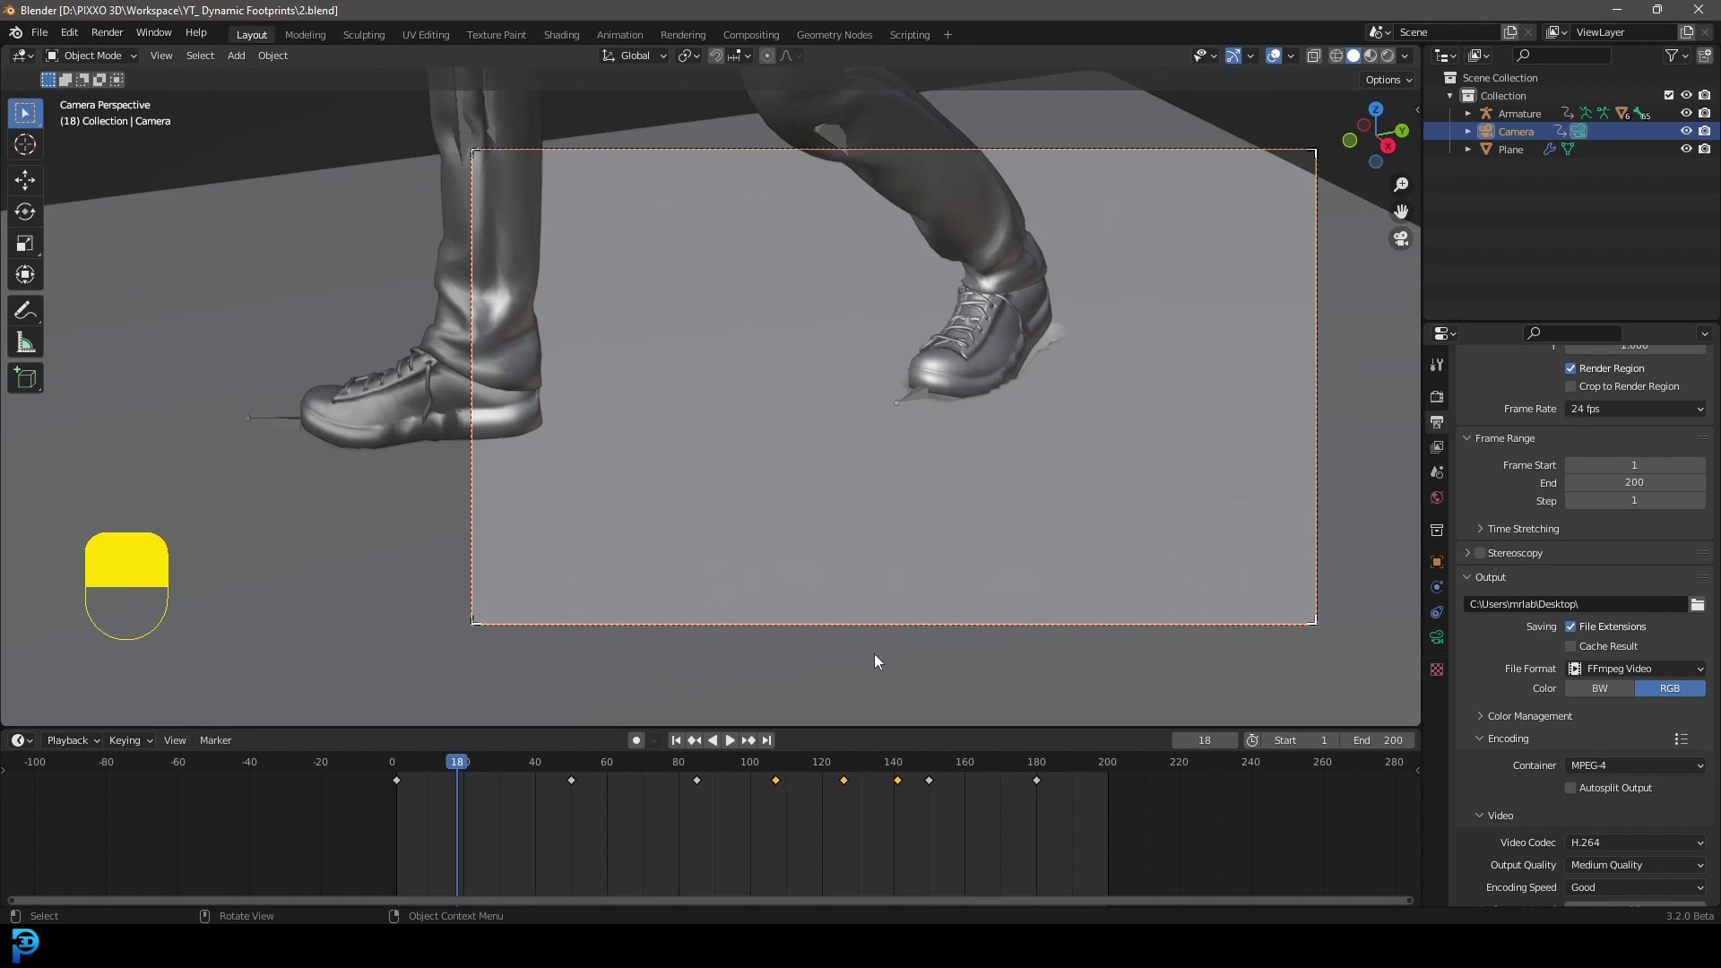
drag(466, 765, 528, 774)
scroll(792, 399, up, 2)
shift+middle_drag(889, 401, 796, 392)
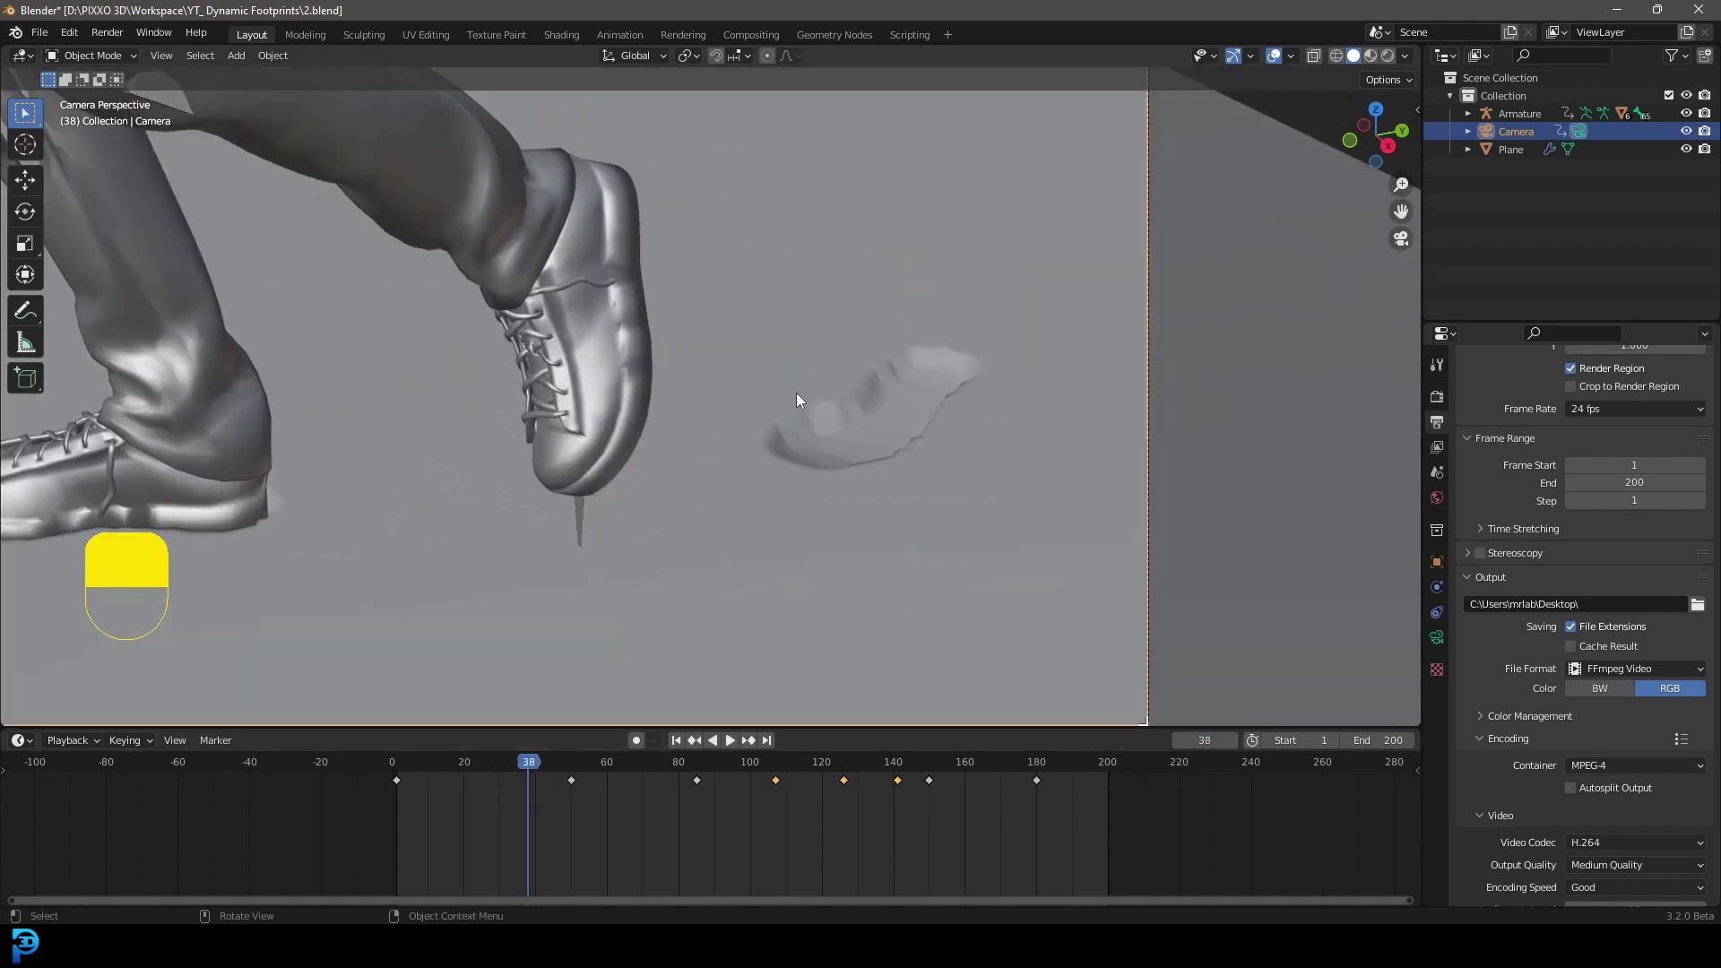
scroll(883, 379, down, 2)
click(895, 379)
scroll(914, 376, down, 3)
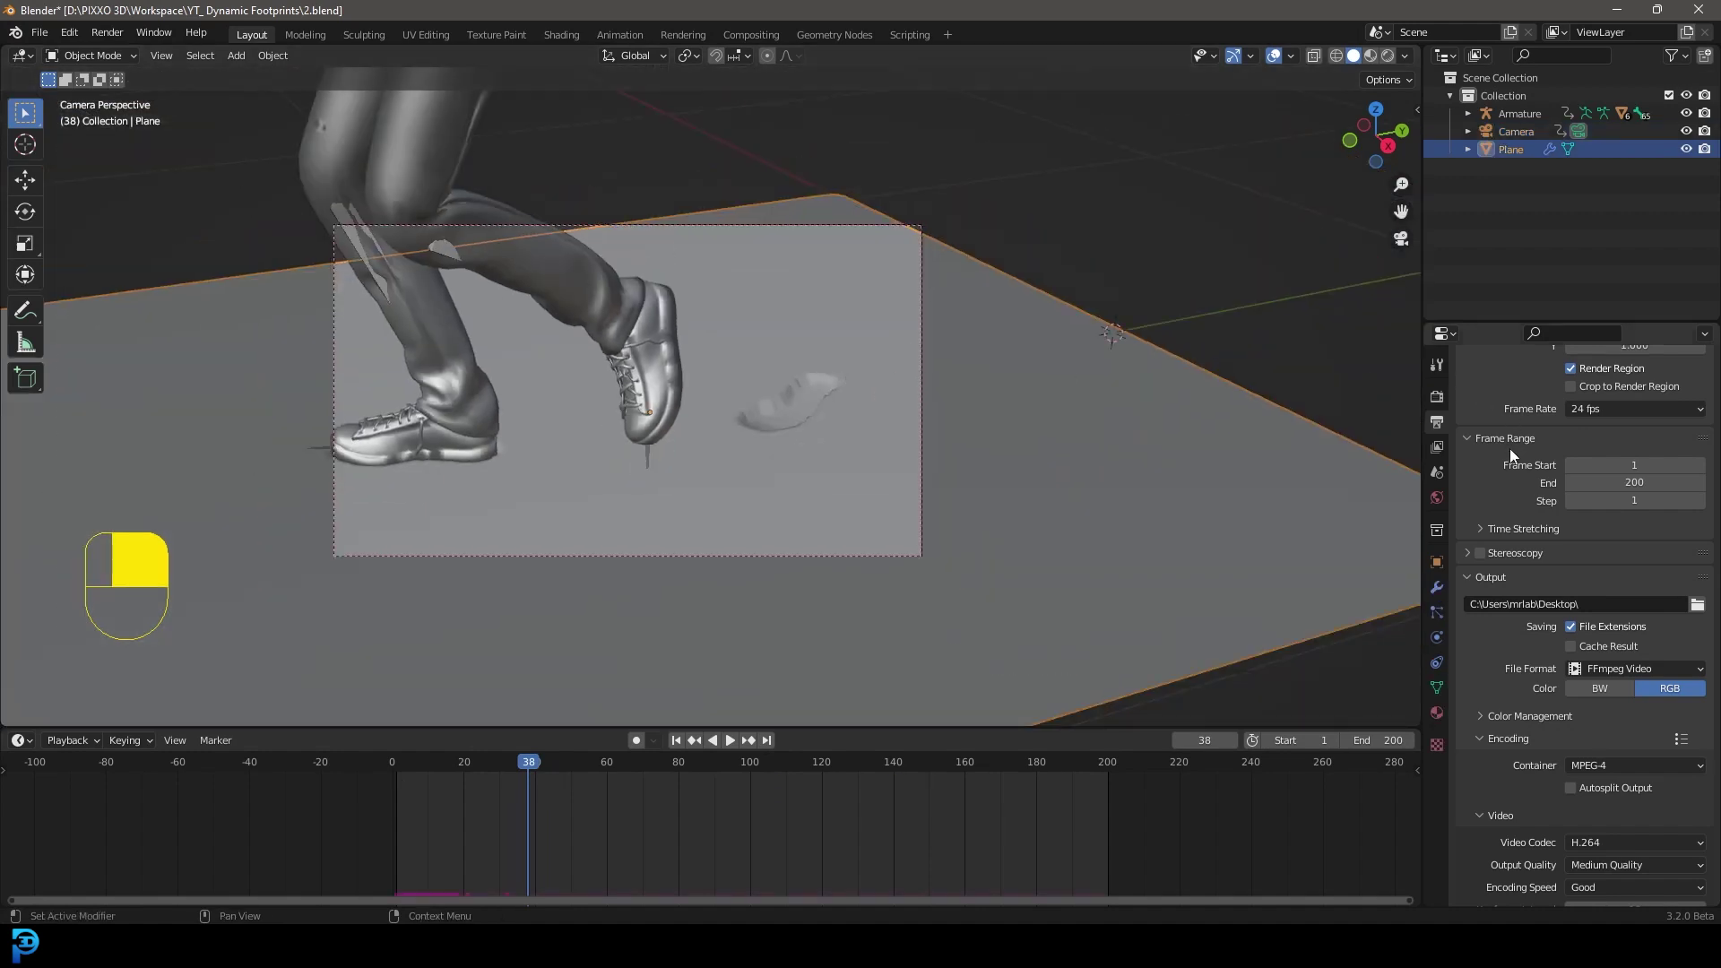
click(1437, 637)
scroll(1541, 616, down, 5)
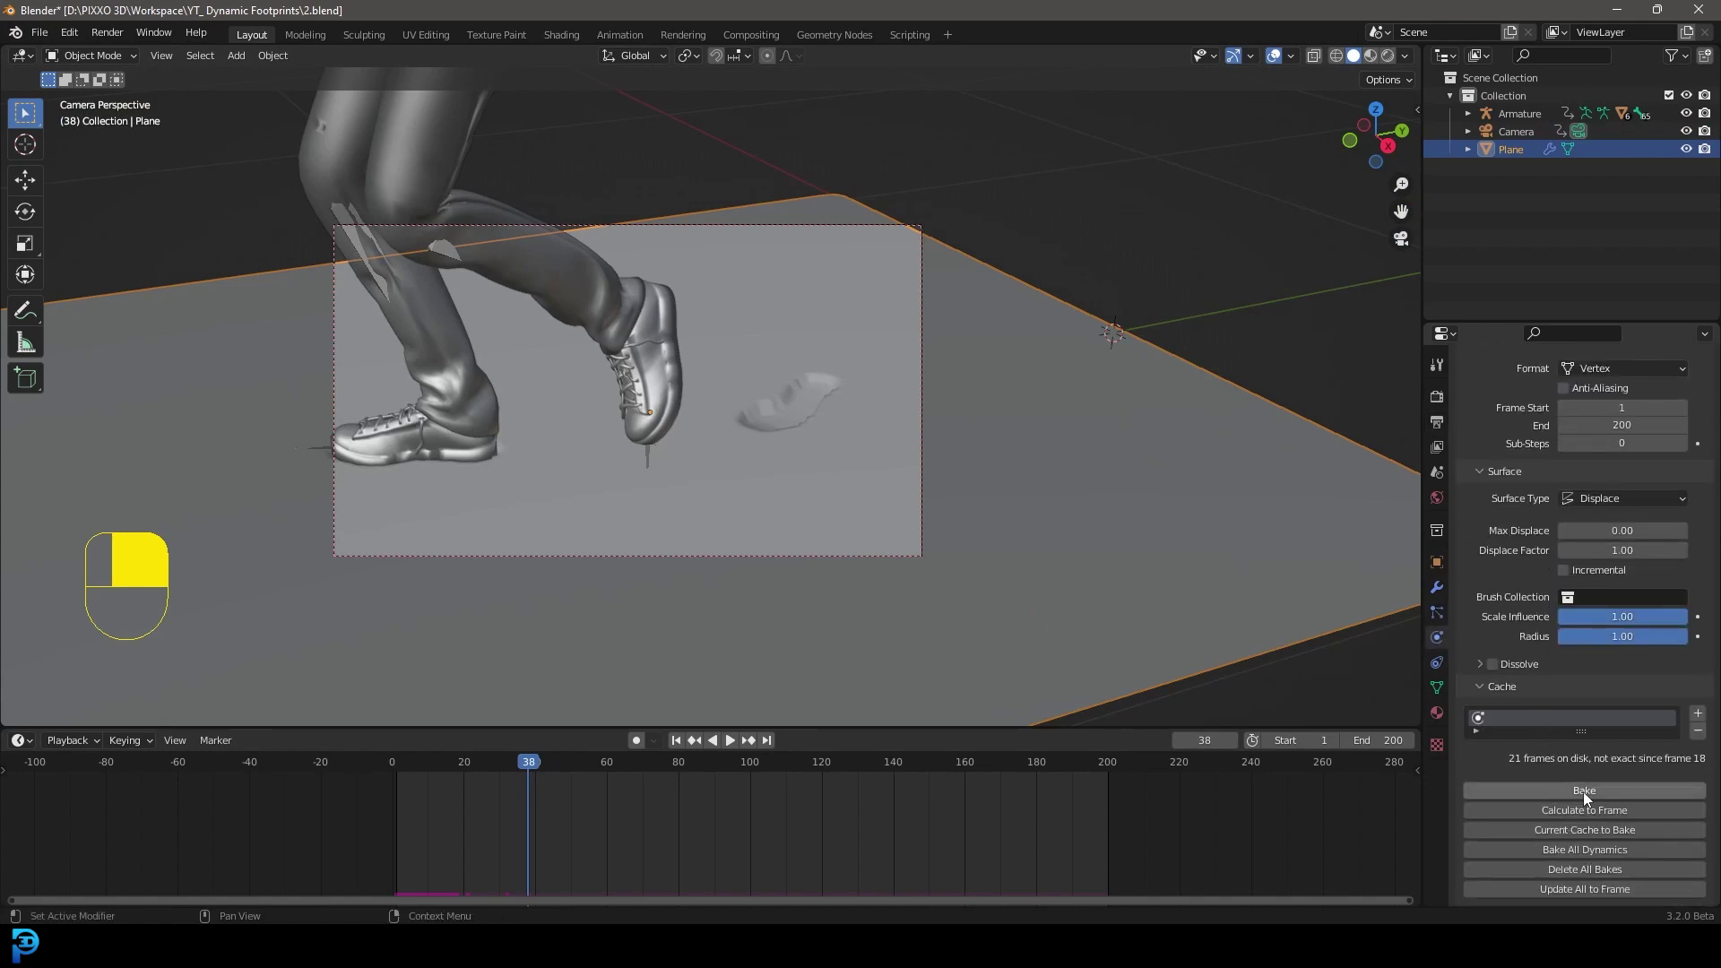
click(1584, 791)
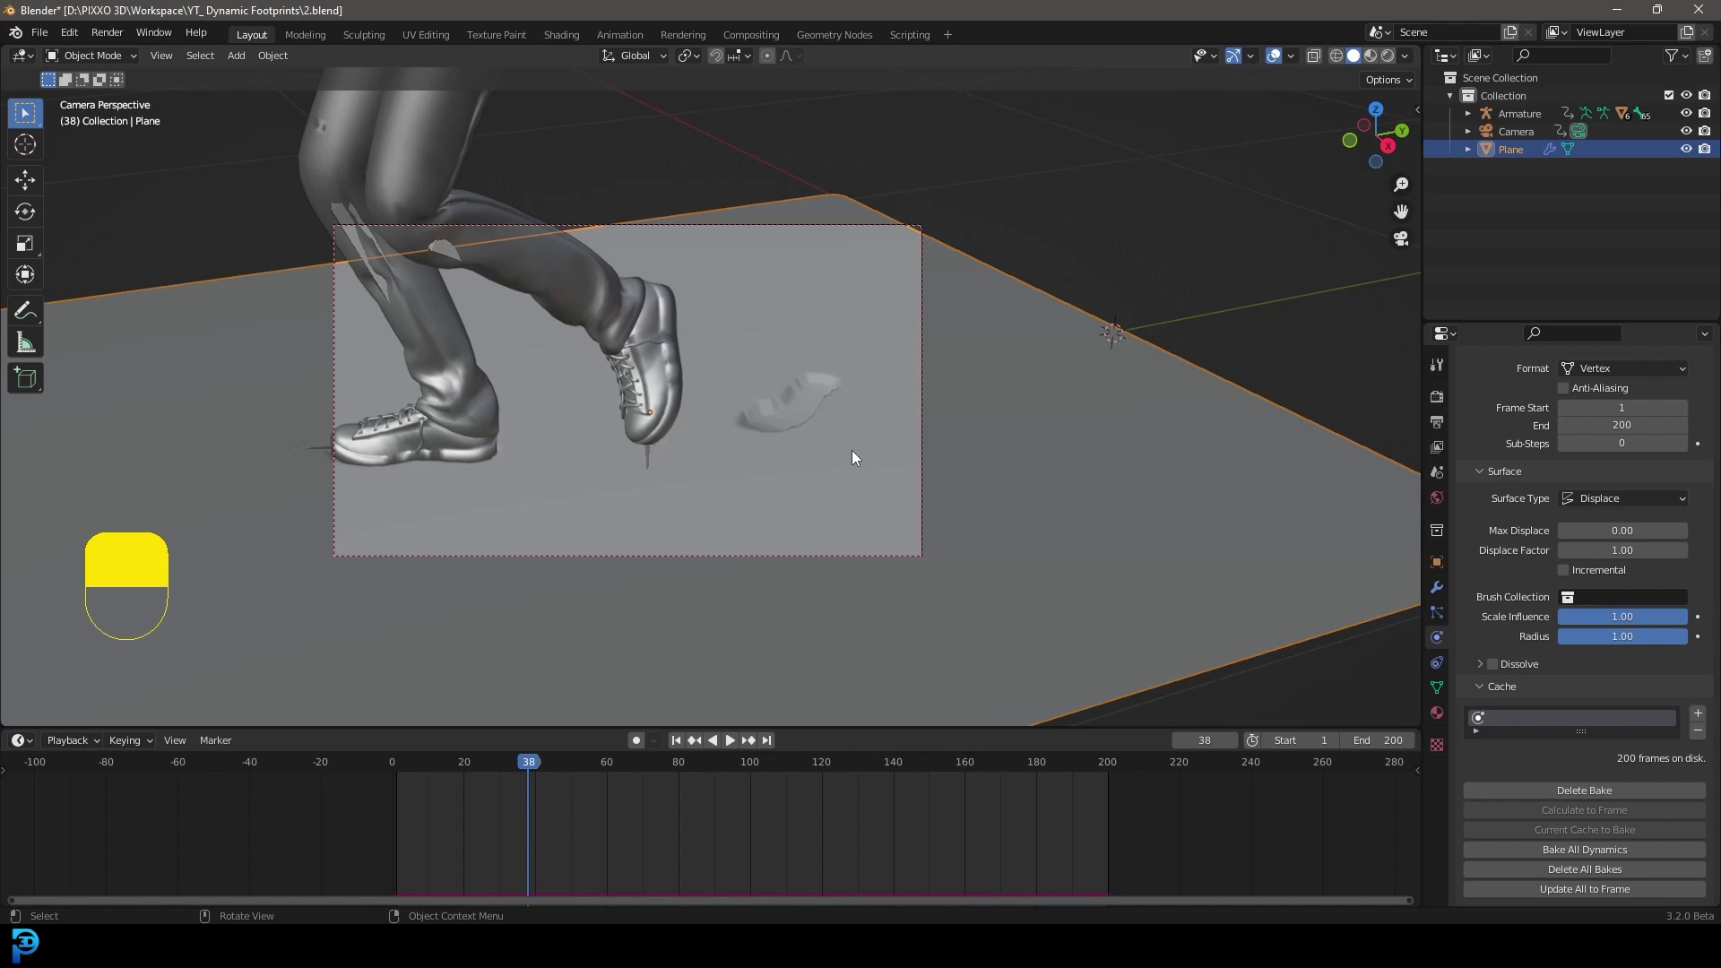
Save the project file again with the baked Dynamic Paint cache
scroll(803, 396, up, 1)
key(ctrl+s)
key(ctrl+s)
key(ctrl+s)
key(ctrl+s)
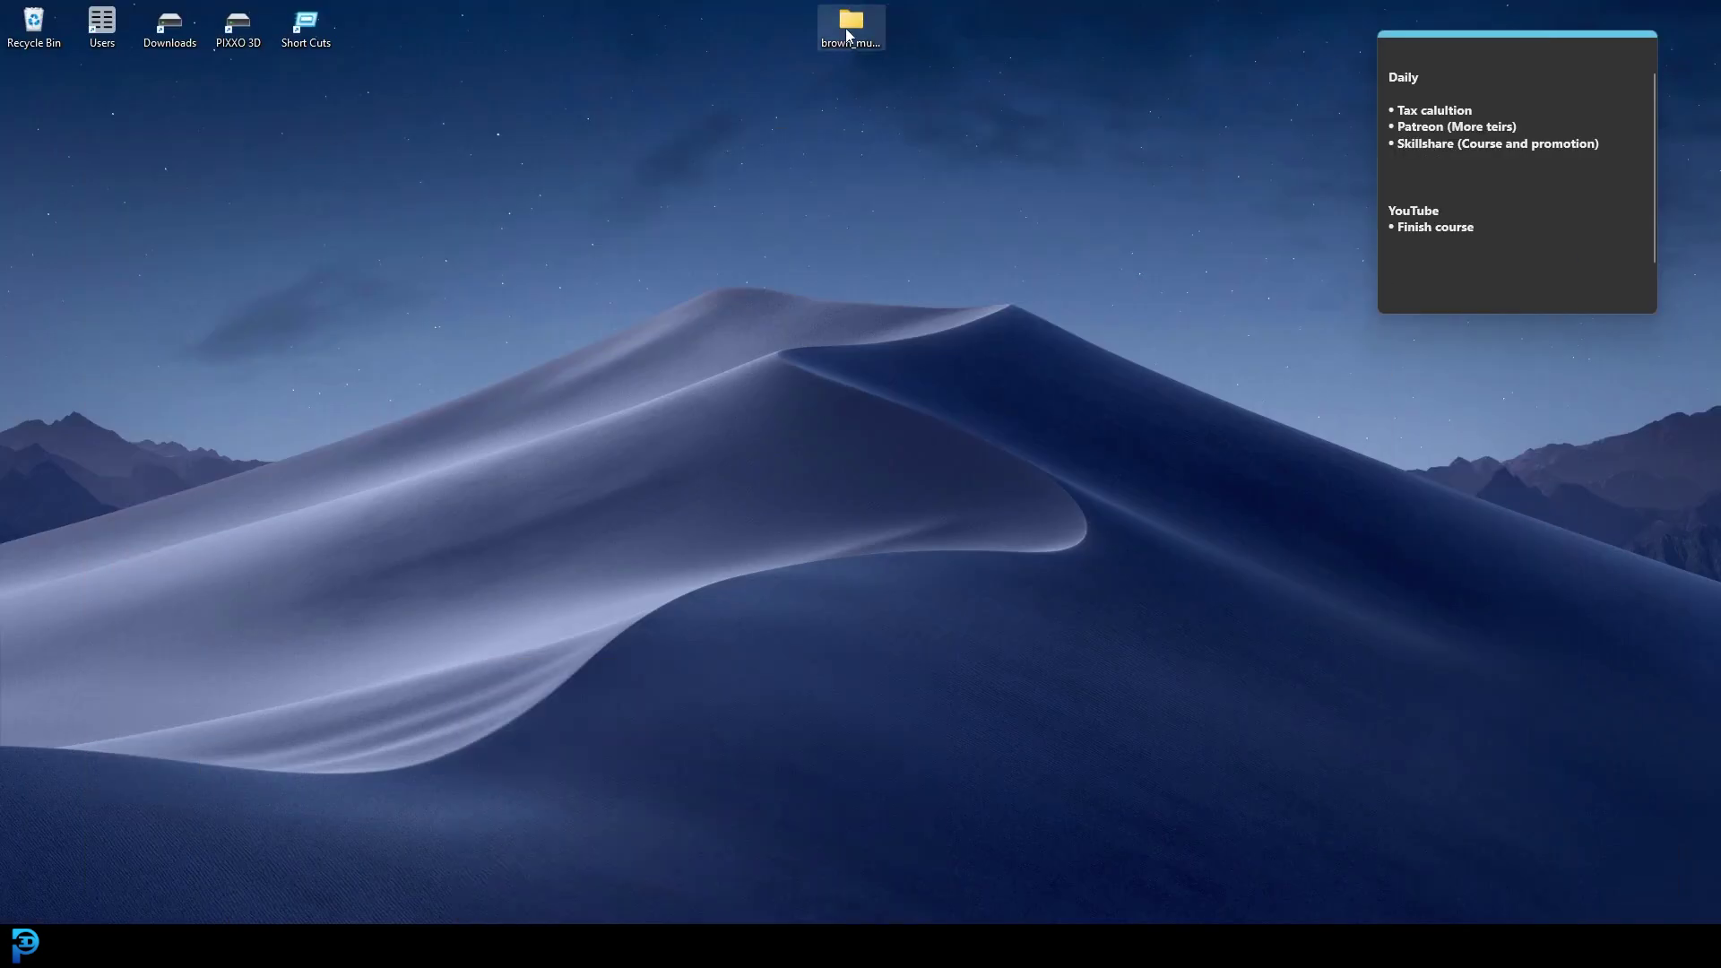
Switch to File Explorer and examine the cached frame files in the YT_Dynamic Footprints project's blendcache_2 folder
drag(811, 331, 809, 351)
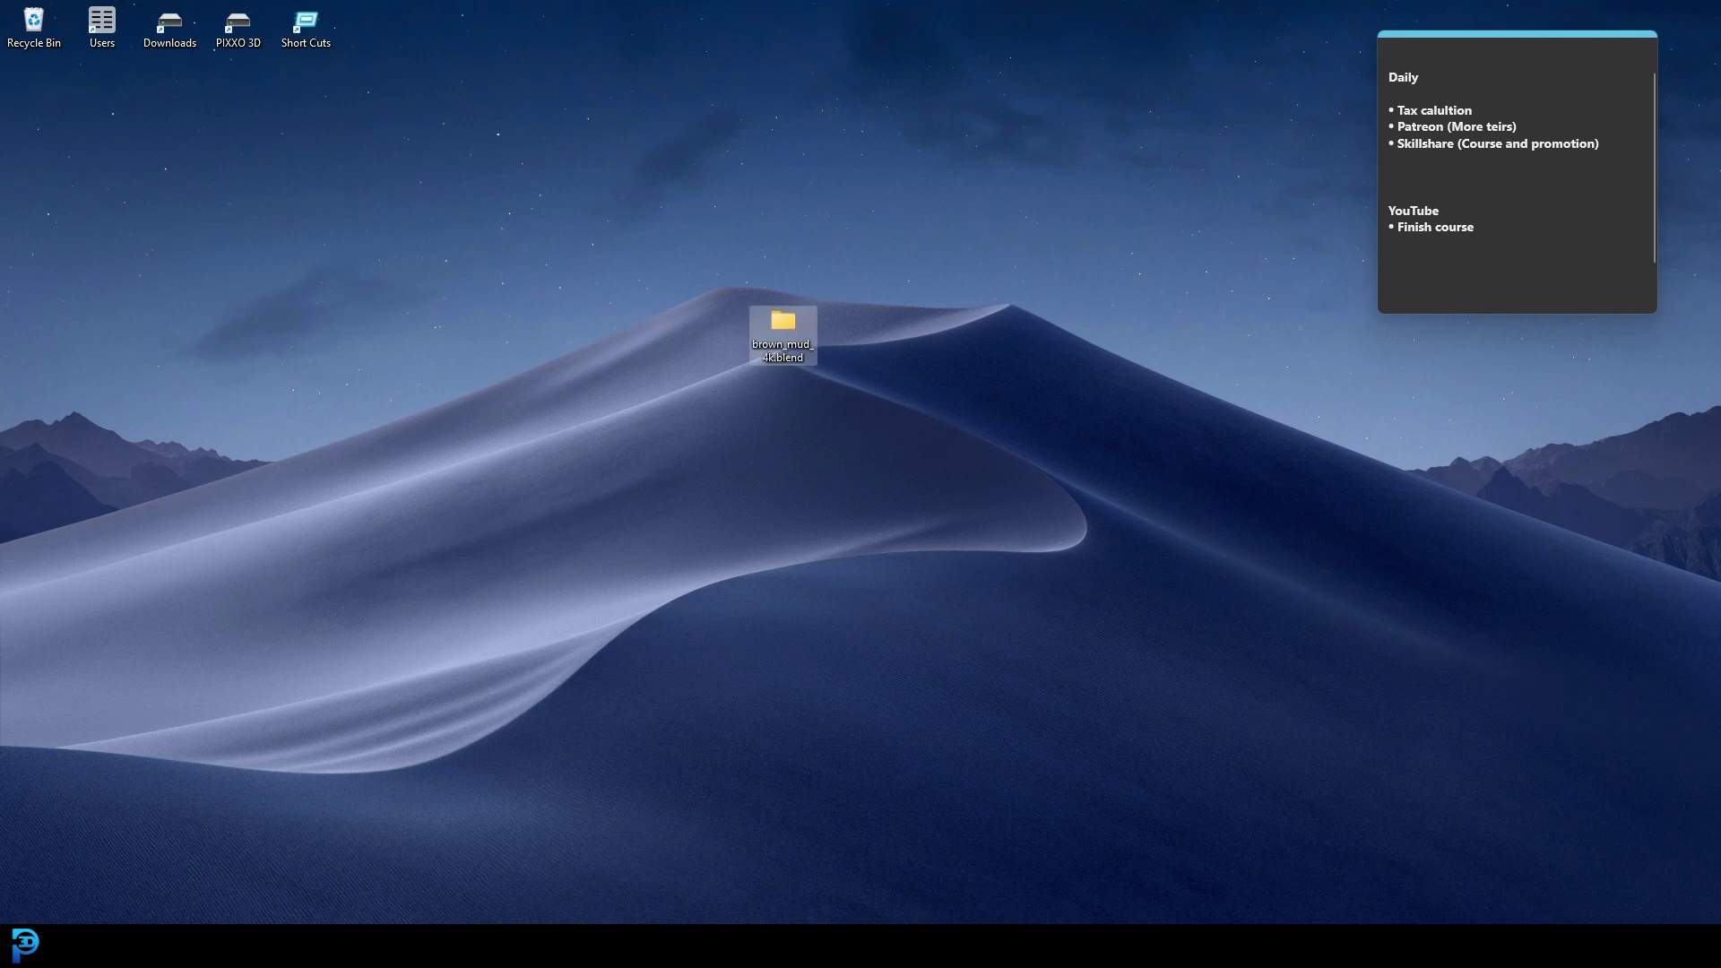
double_click(309, 26)
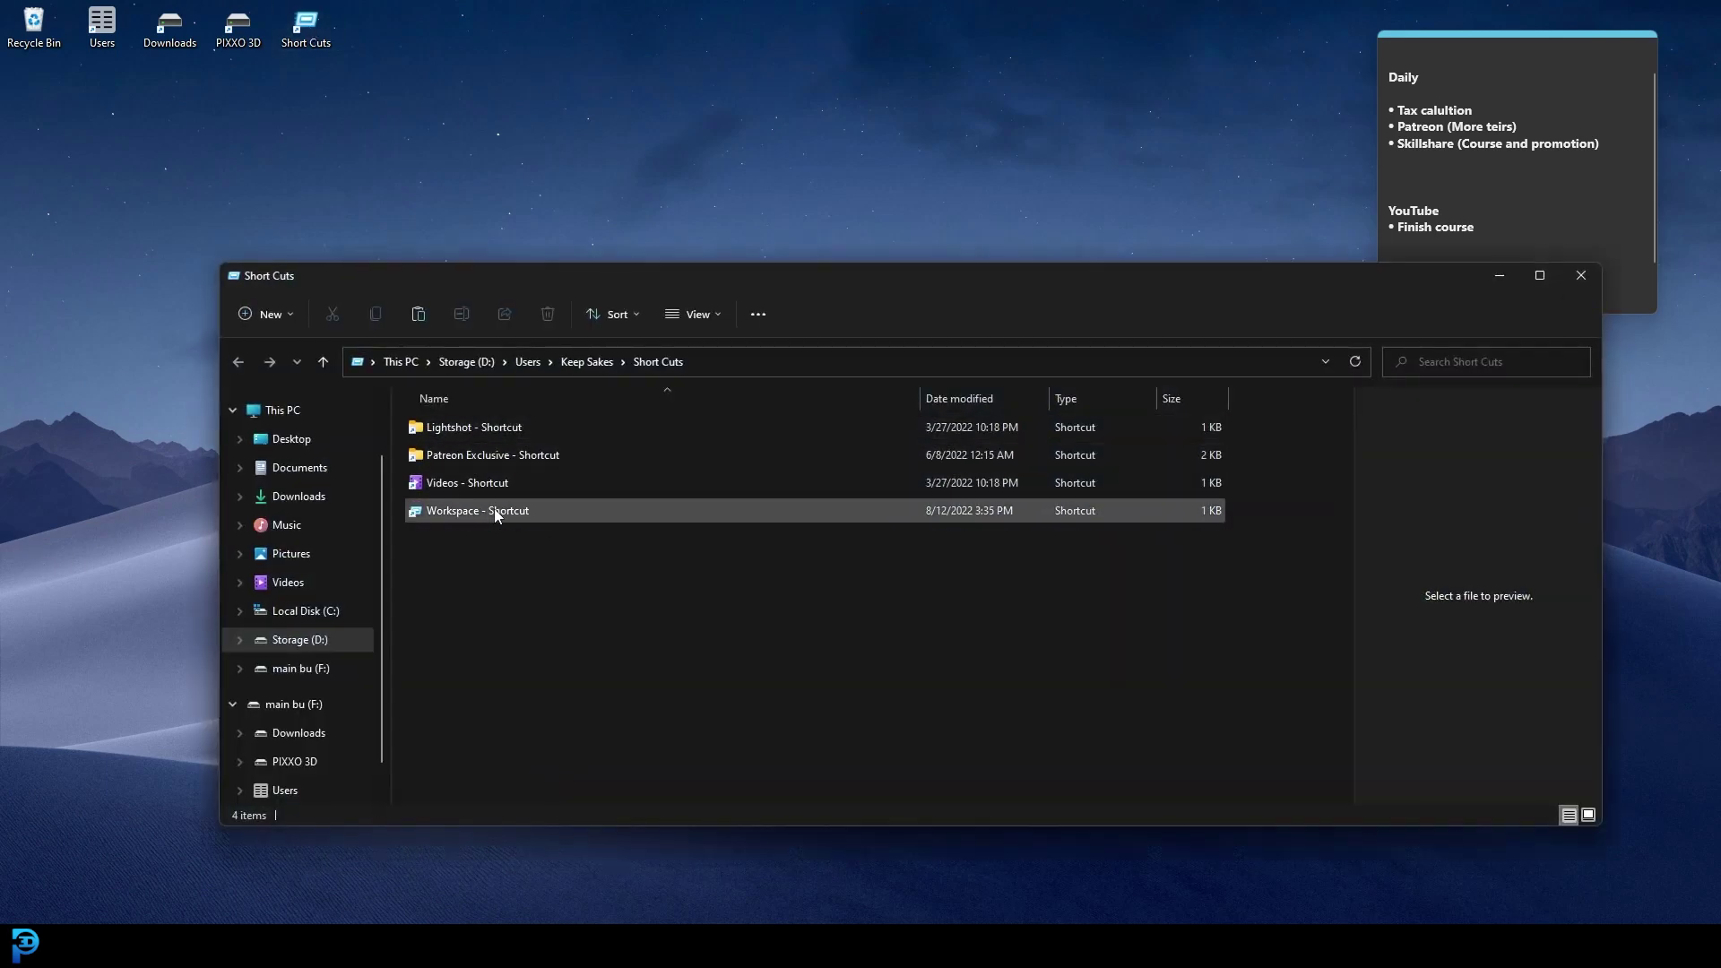
double_click(495, 510)
double_click(490, 454)
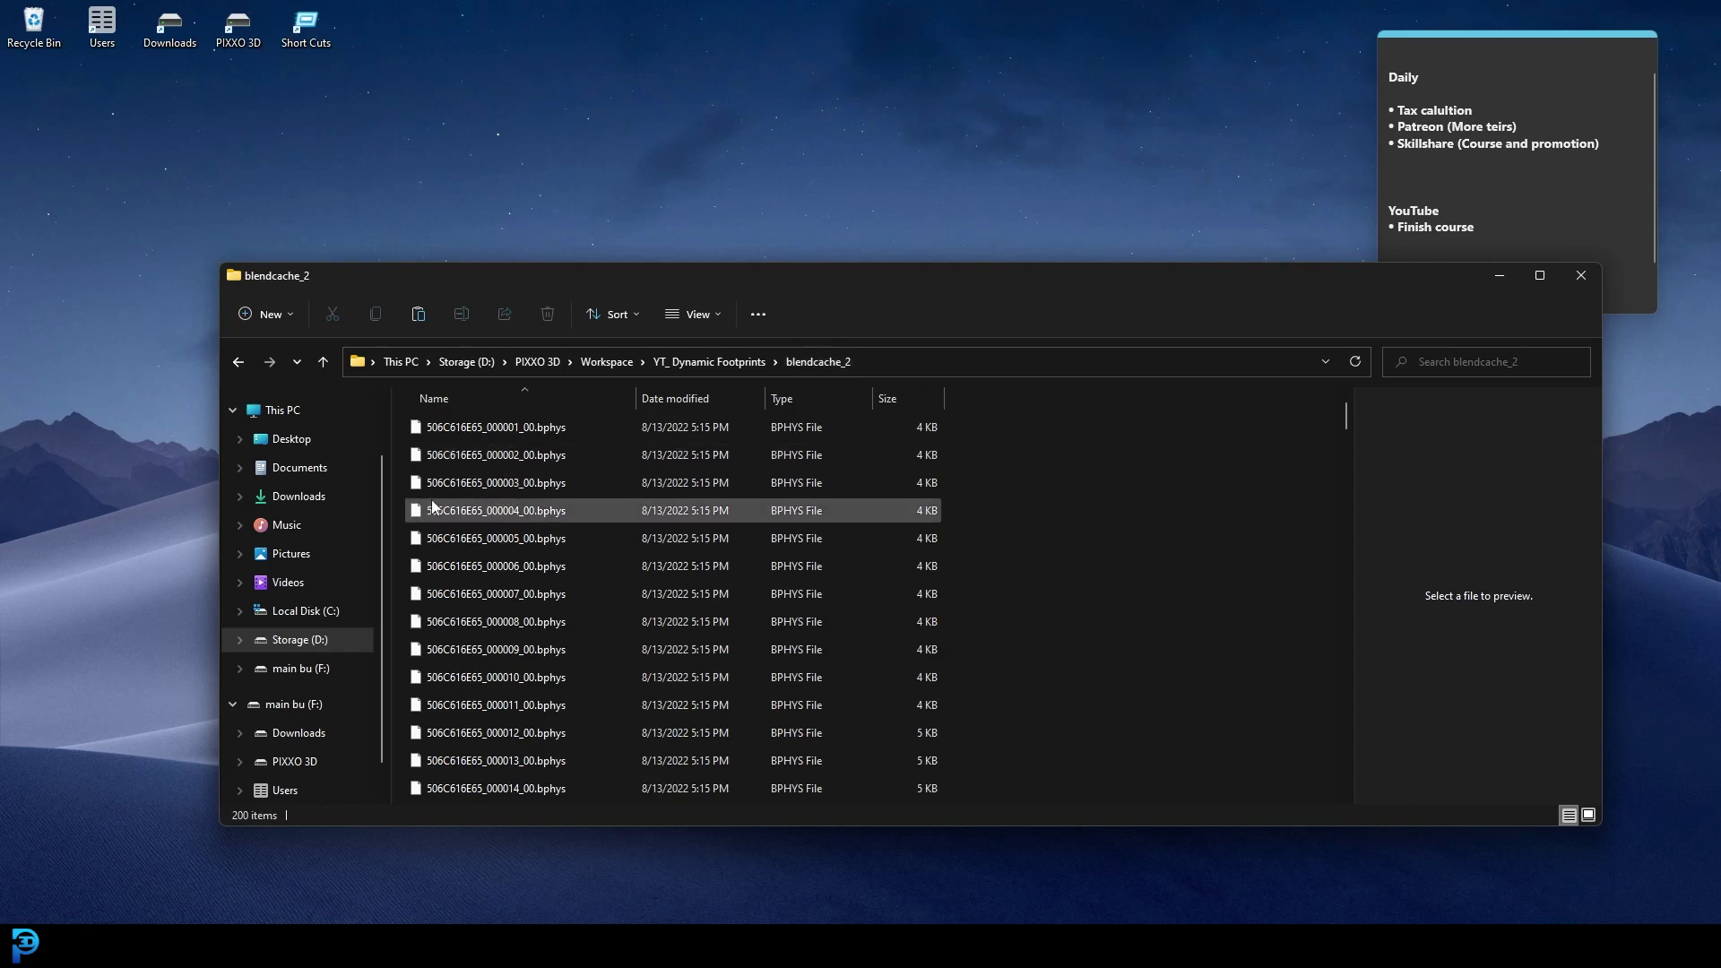
scroll(515, 757, down, 11)
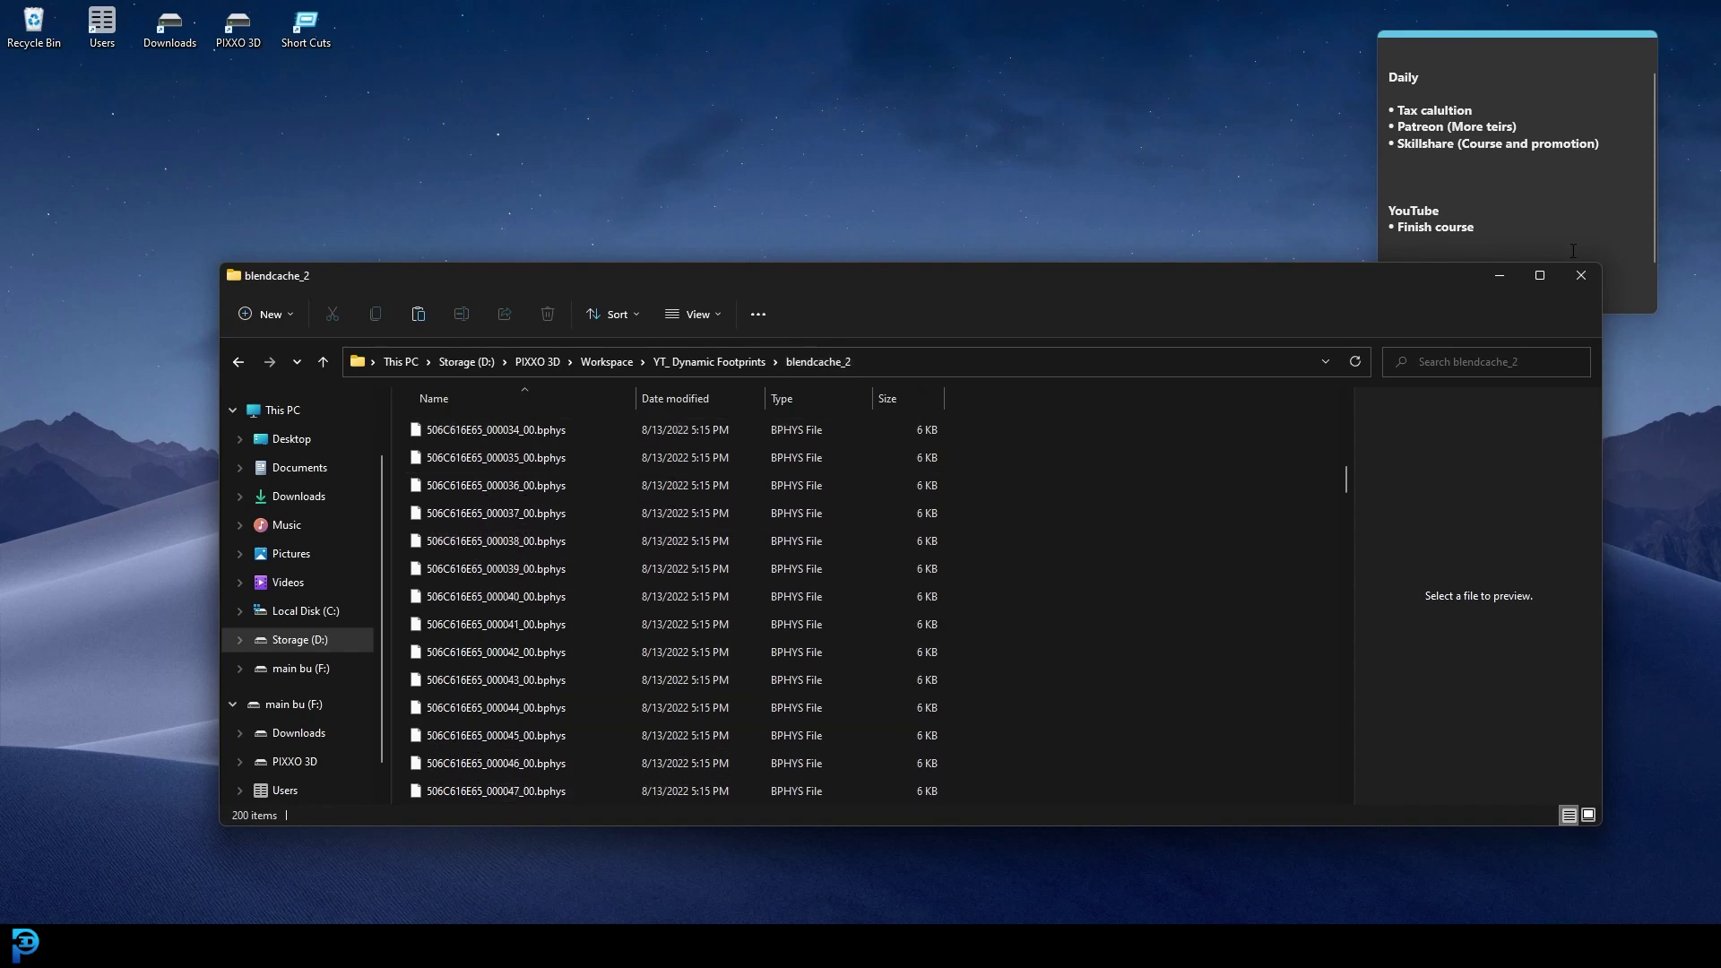
click(1501, 276)
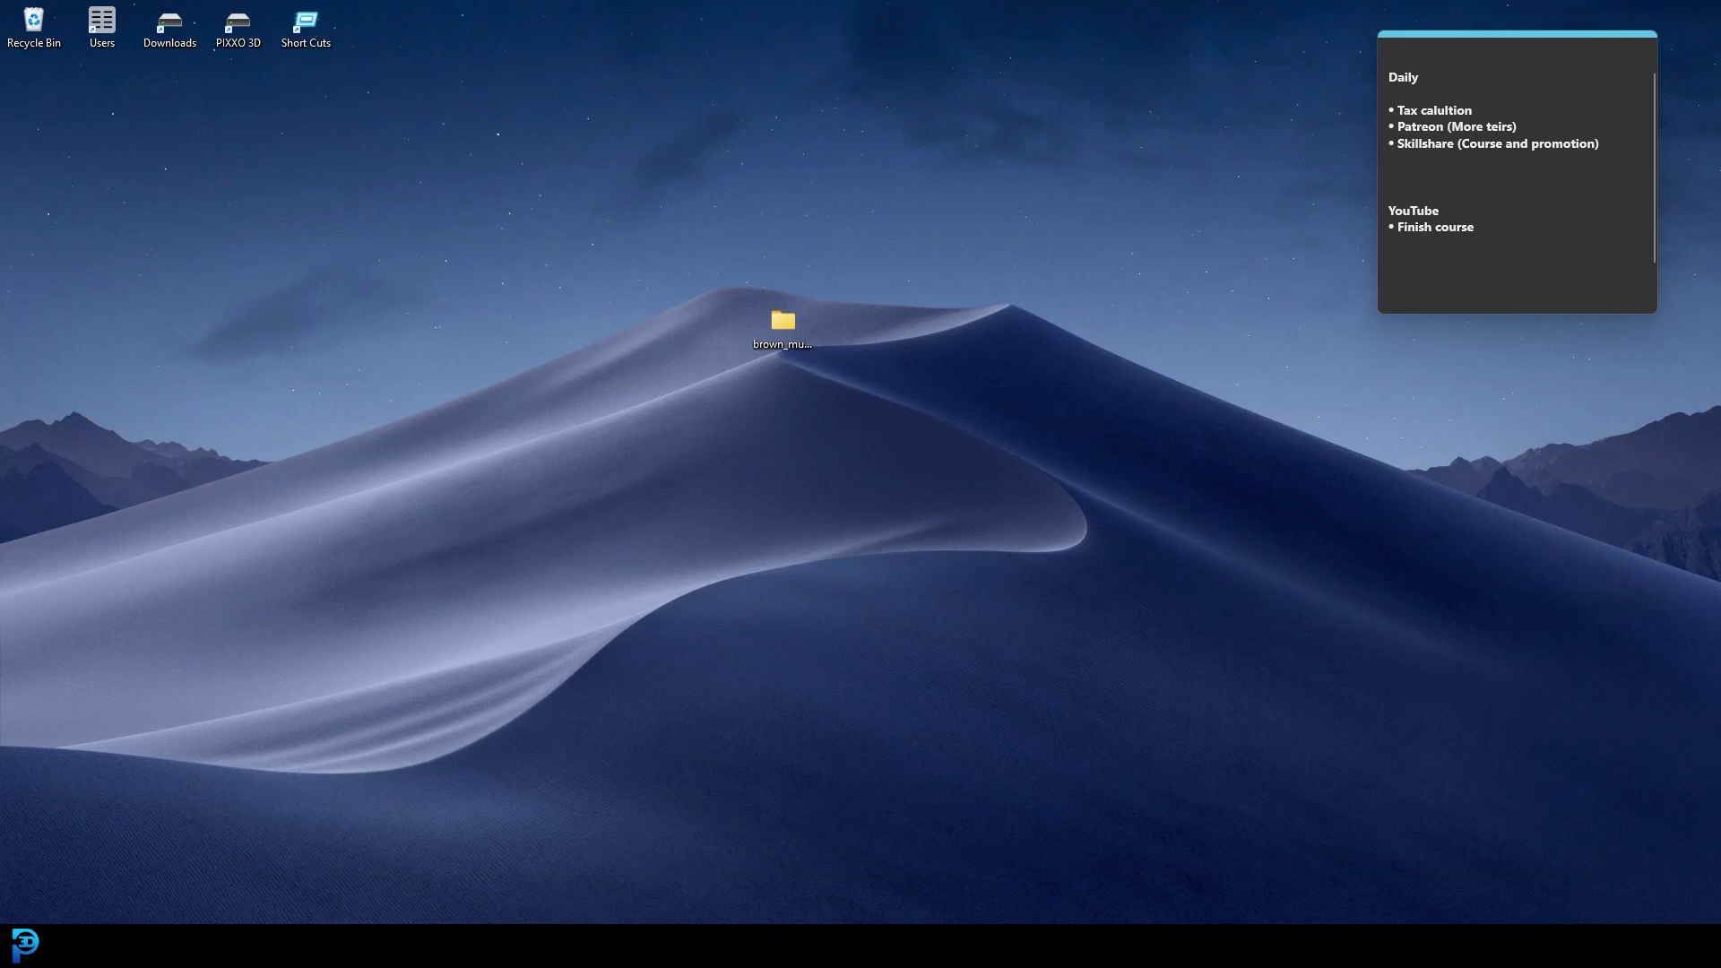
Switch back to the Blender window with 2.blend and check the camera framing at frame 38
mouse_move(642, 945)
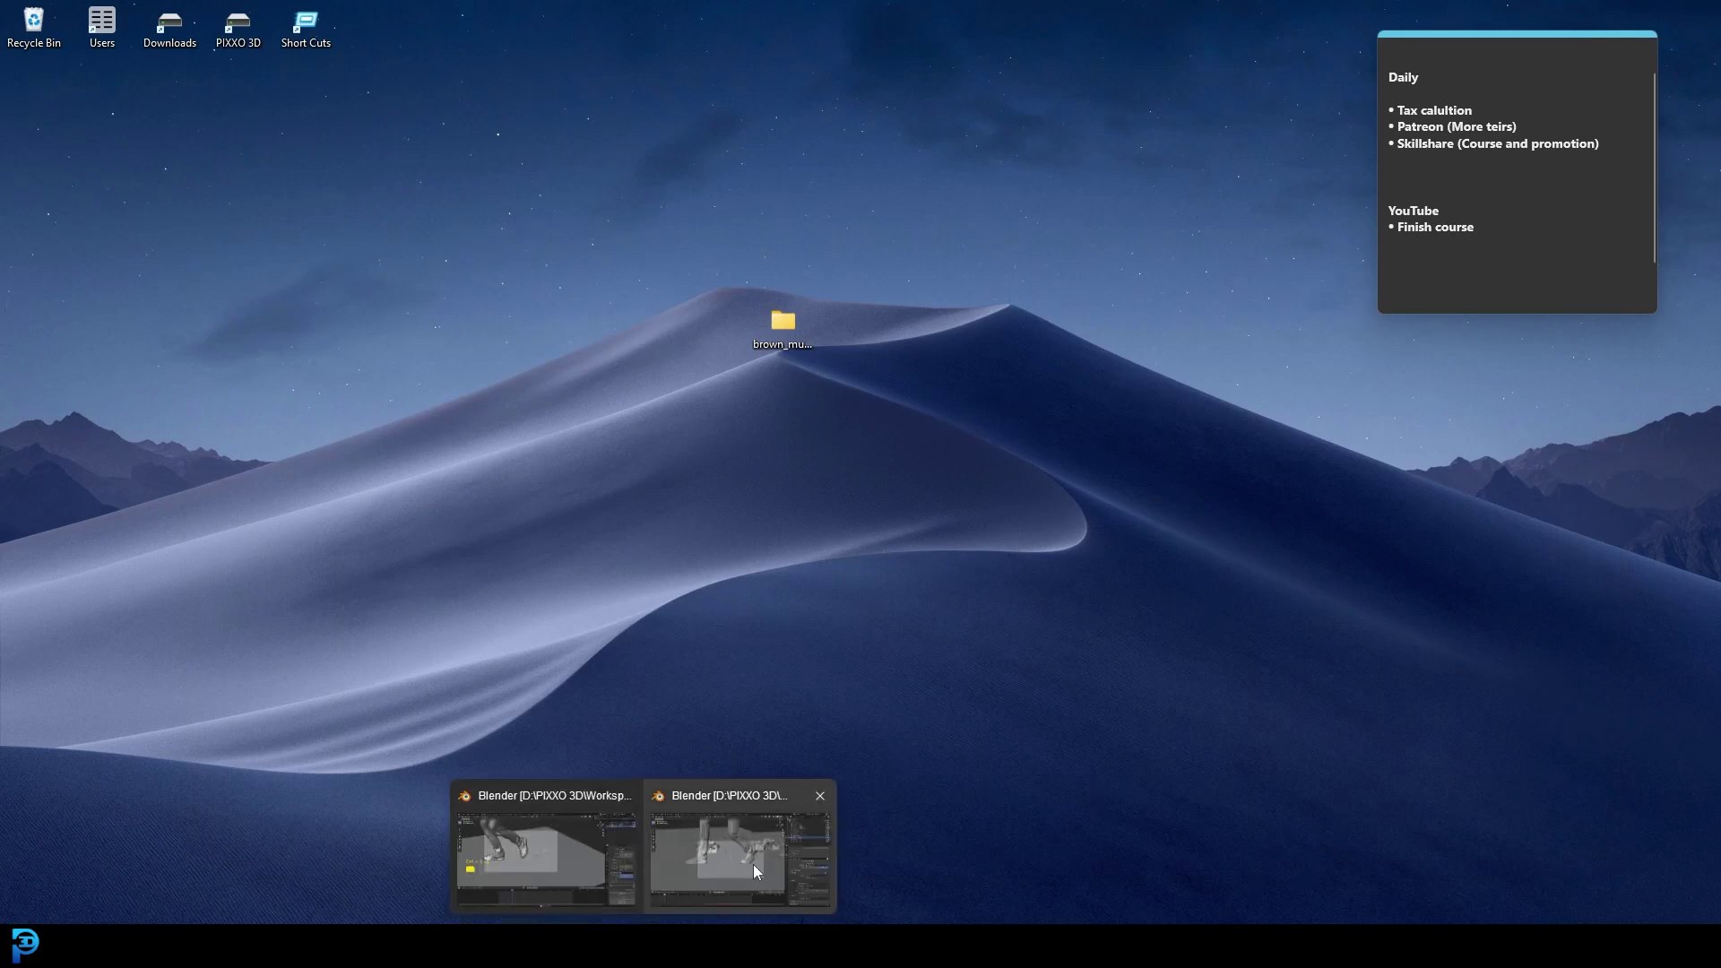
click(573, 852)
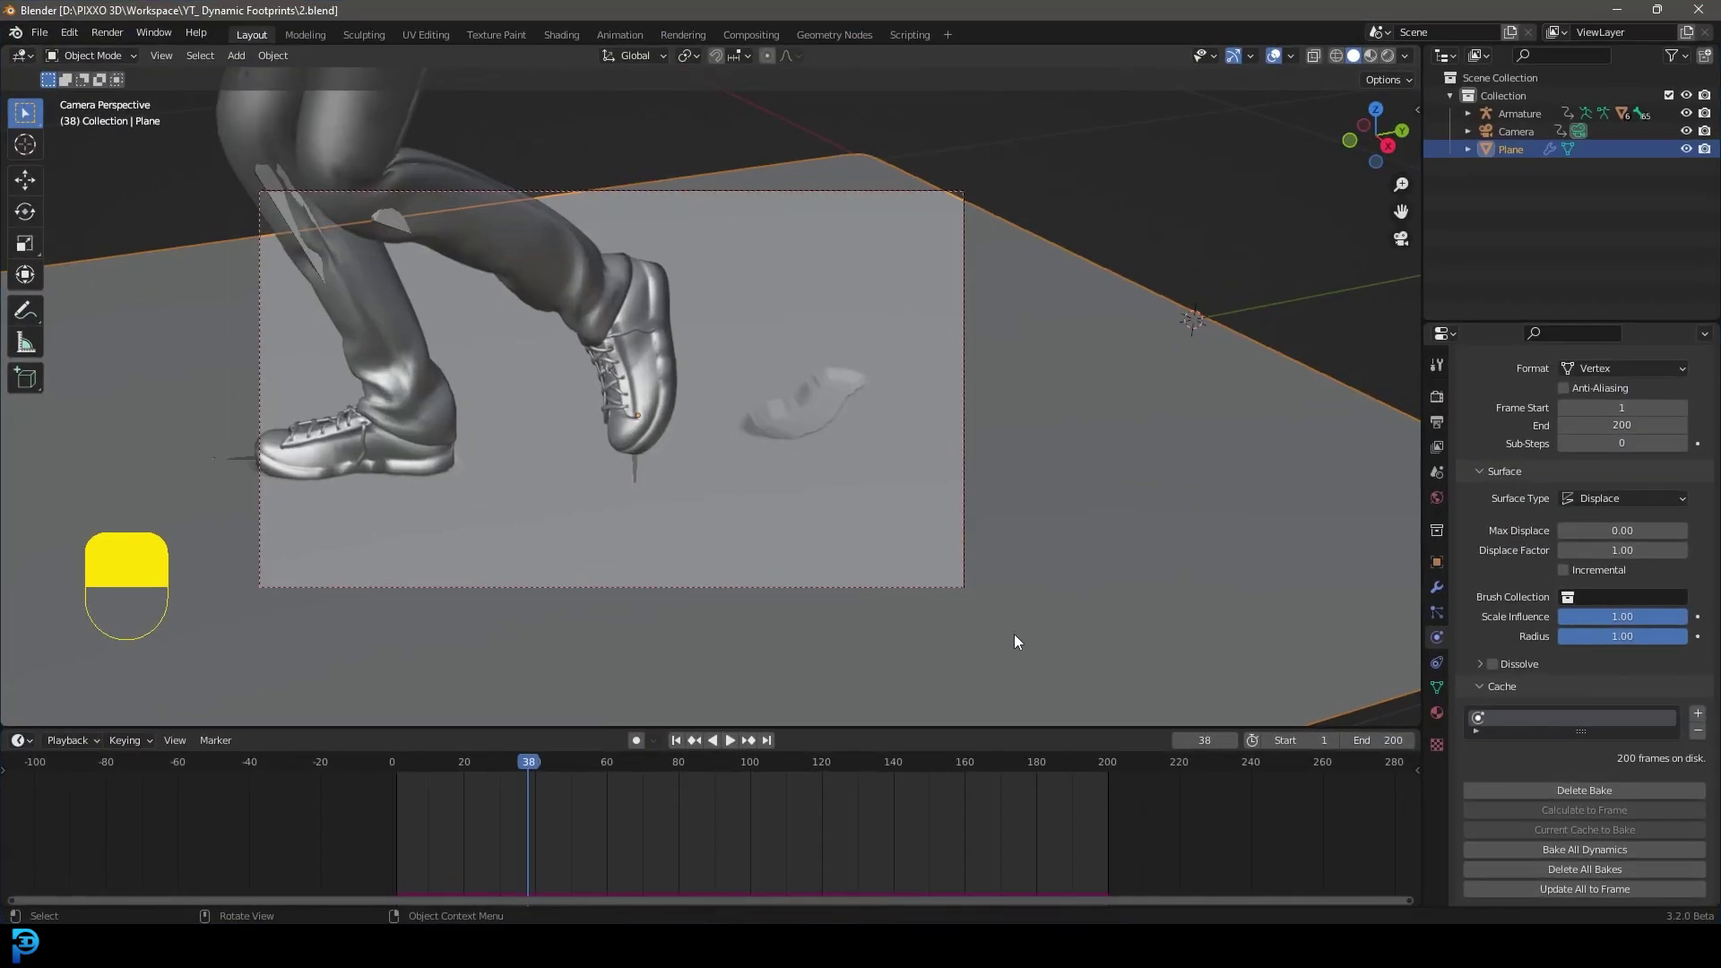
scroll(903, 437, up, 1)
click(108, 34)
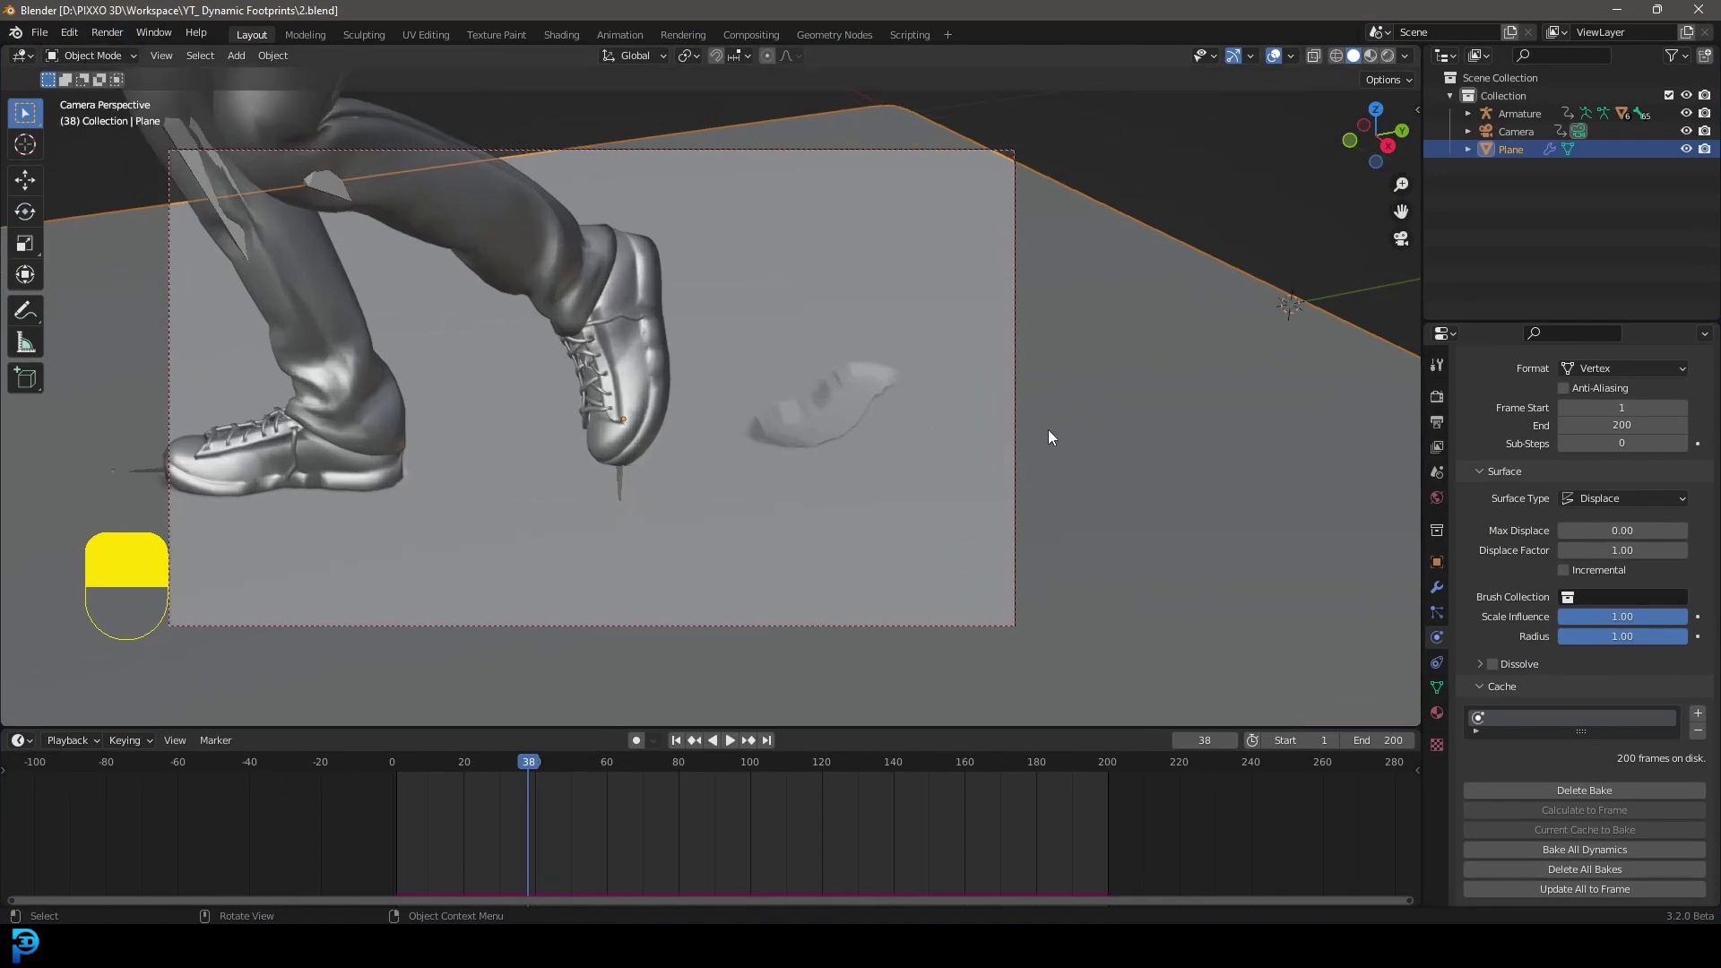
shift+middle_drag(1051, 435, 1114, 453)
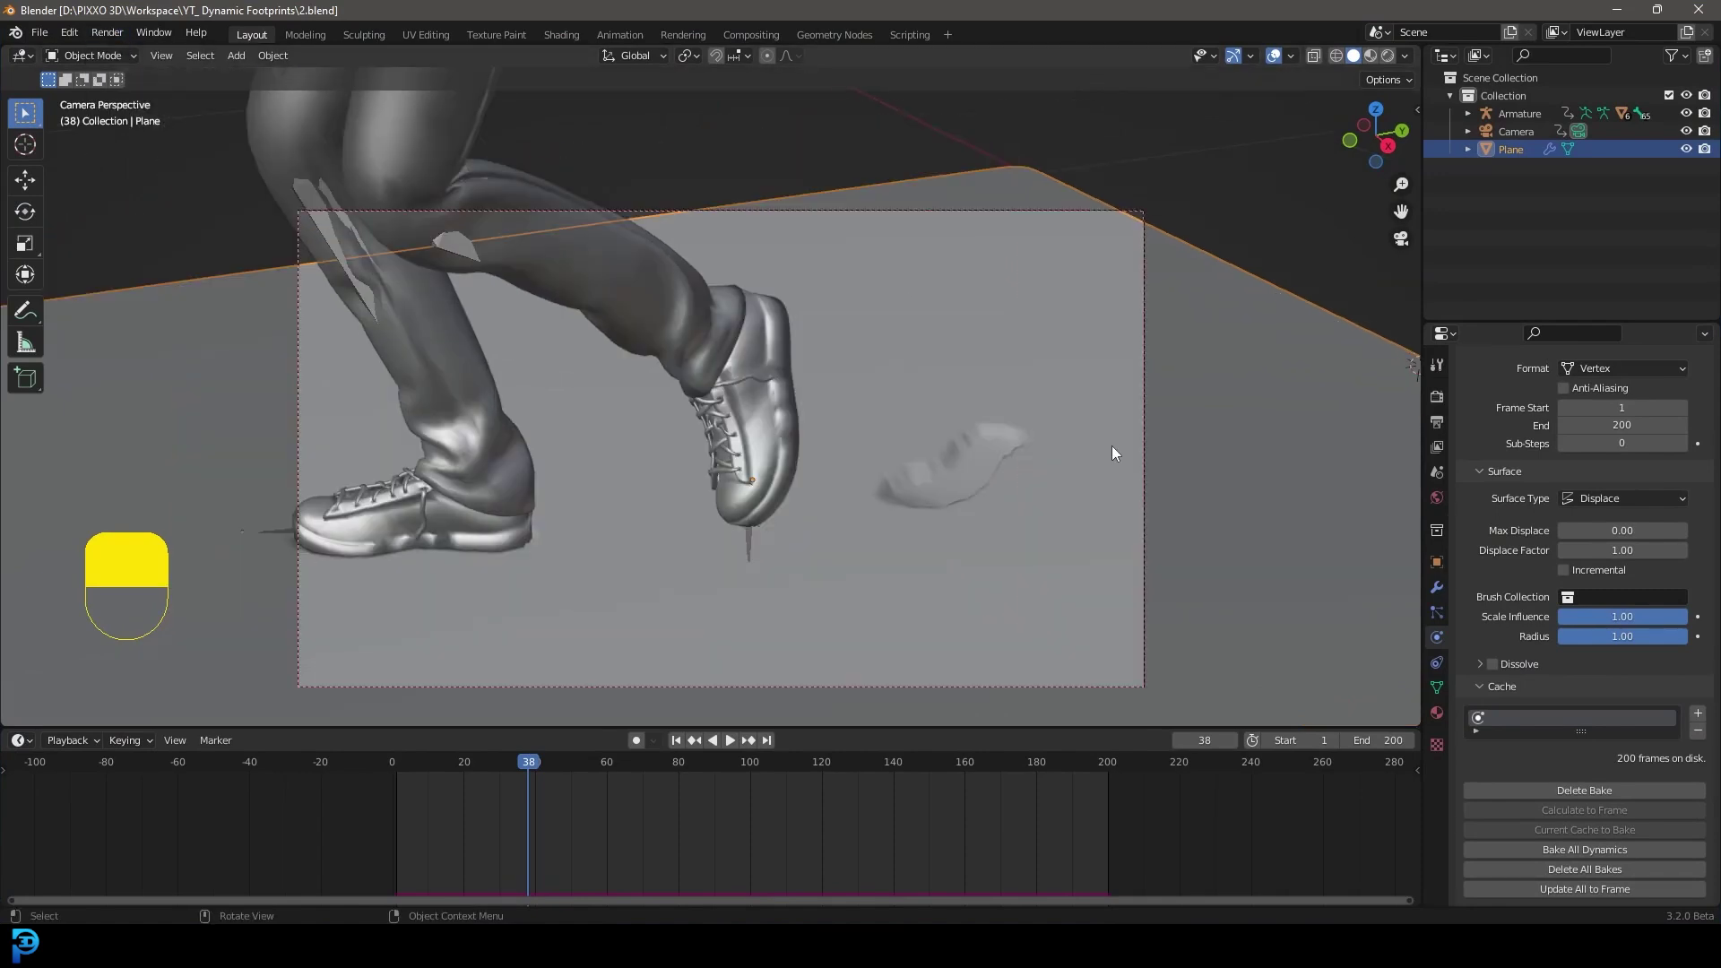